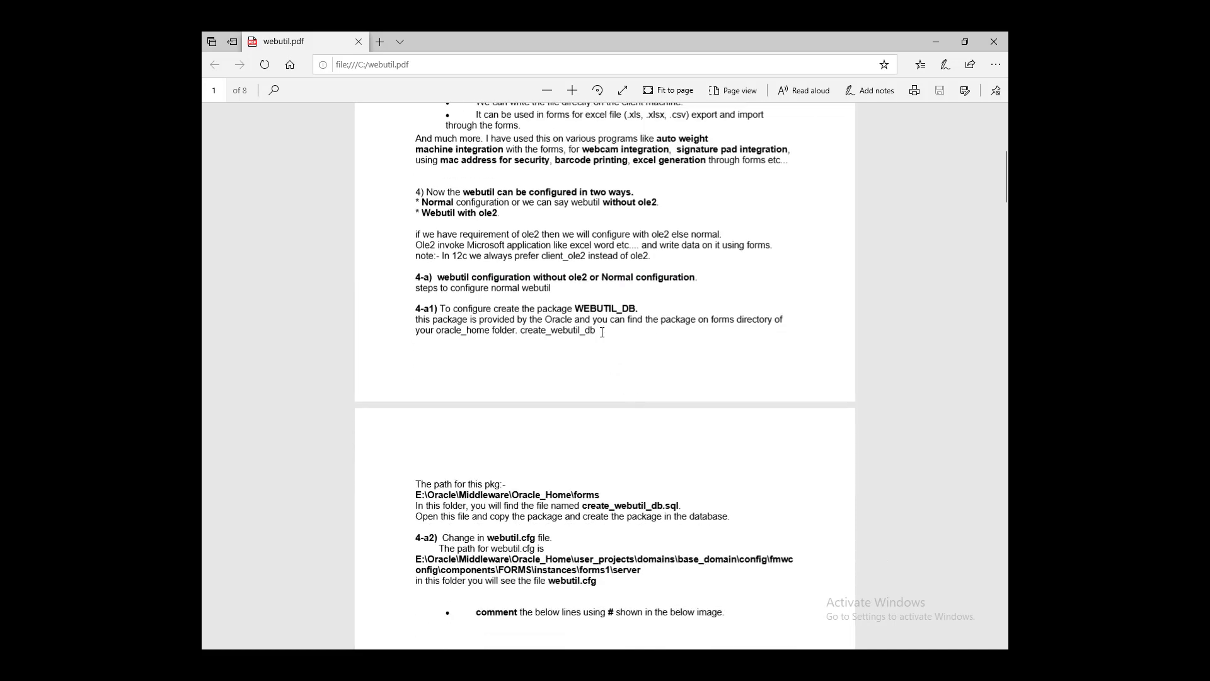
Scroll webutil.pdf to page 2 and highlight the create_webutil_db.sql file name
scroll(611, 383, "down", 1)
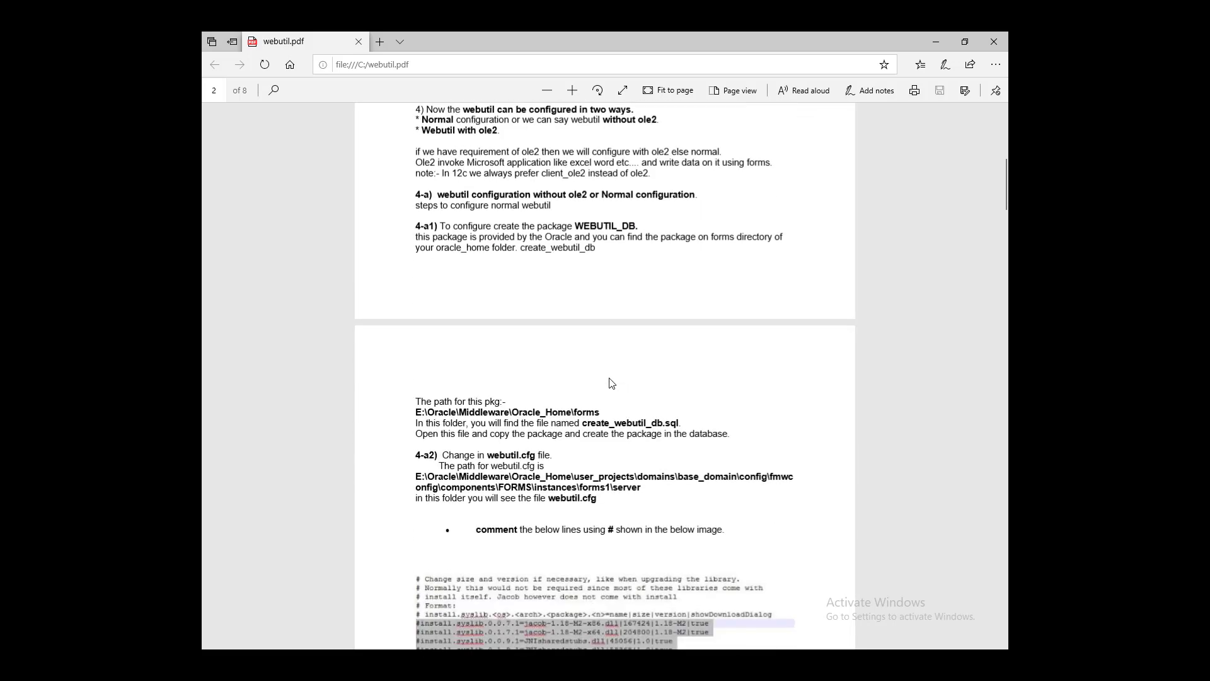
scroll(612, 383, "down", 1)
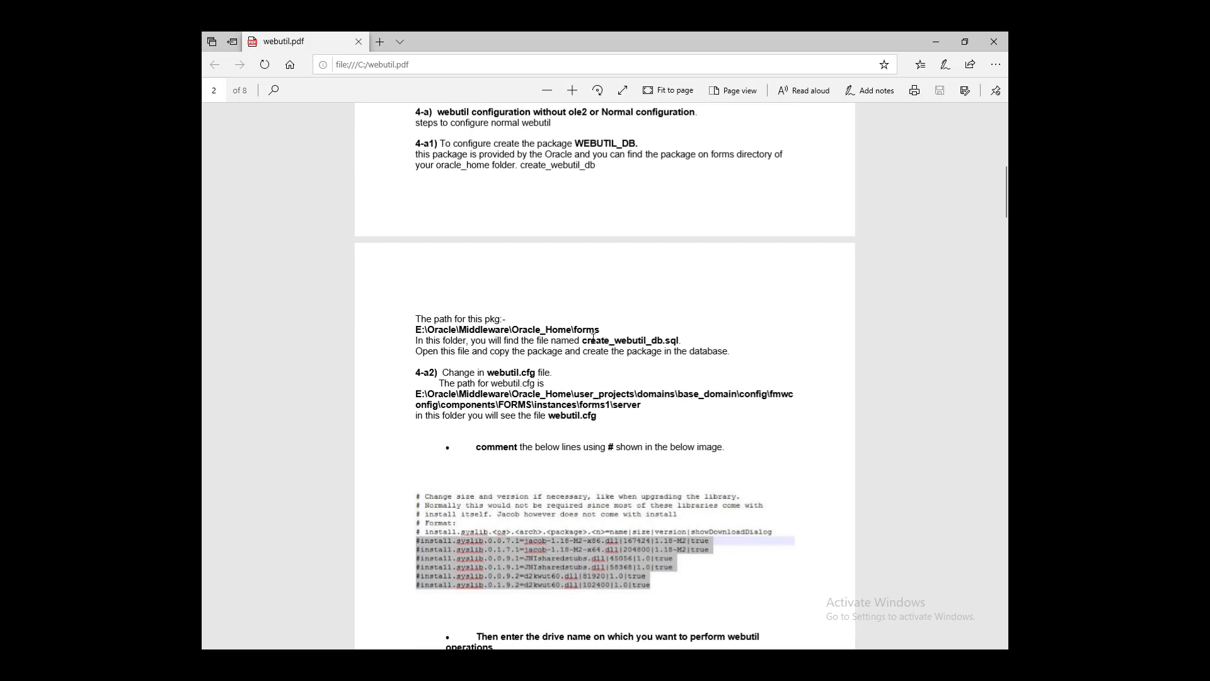
left_click_drag(588, 343, 676, 342)
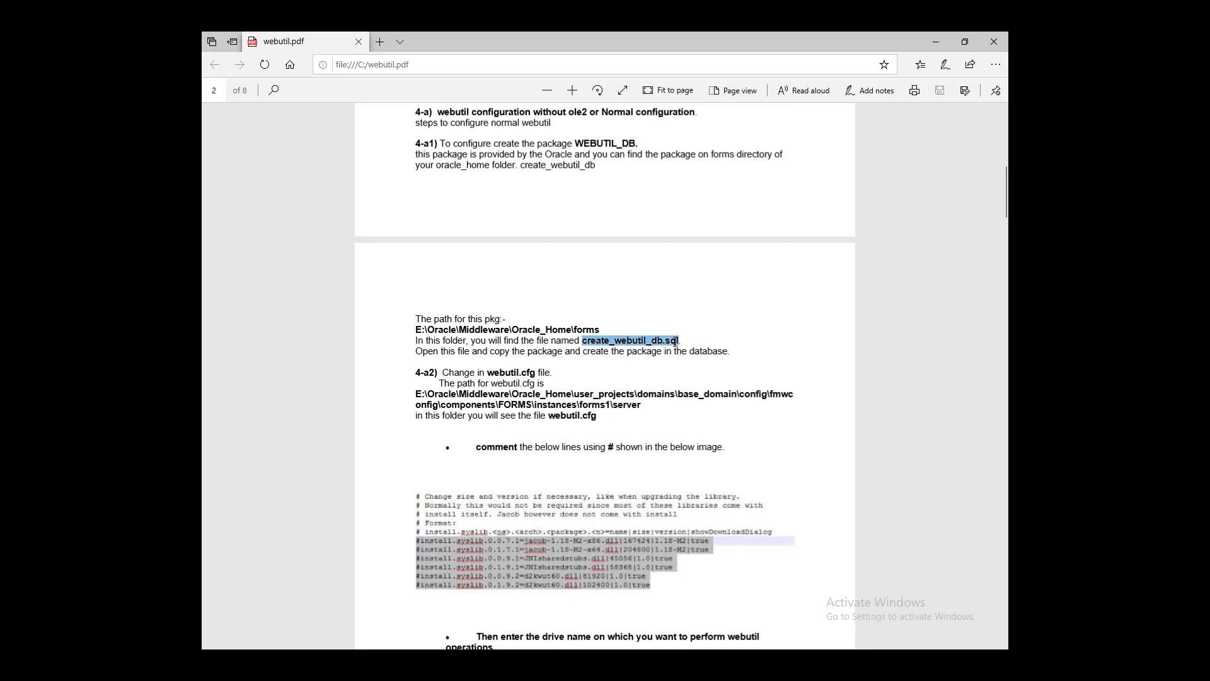
left_click(600, 377)
Scroll down and read the webutil.cfg folder path given in step 4-a2
scroll(574, 385, "down", 1)
scroll(575, 384, "down", 1)
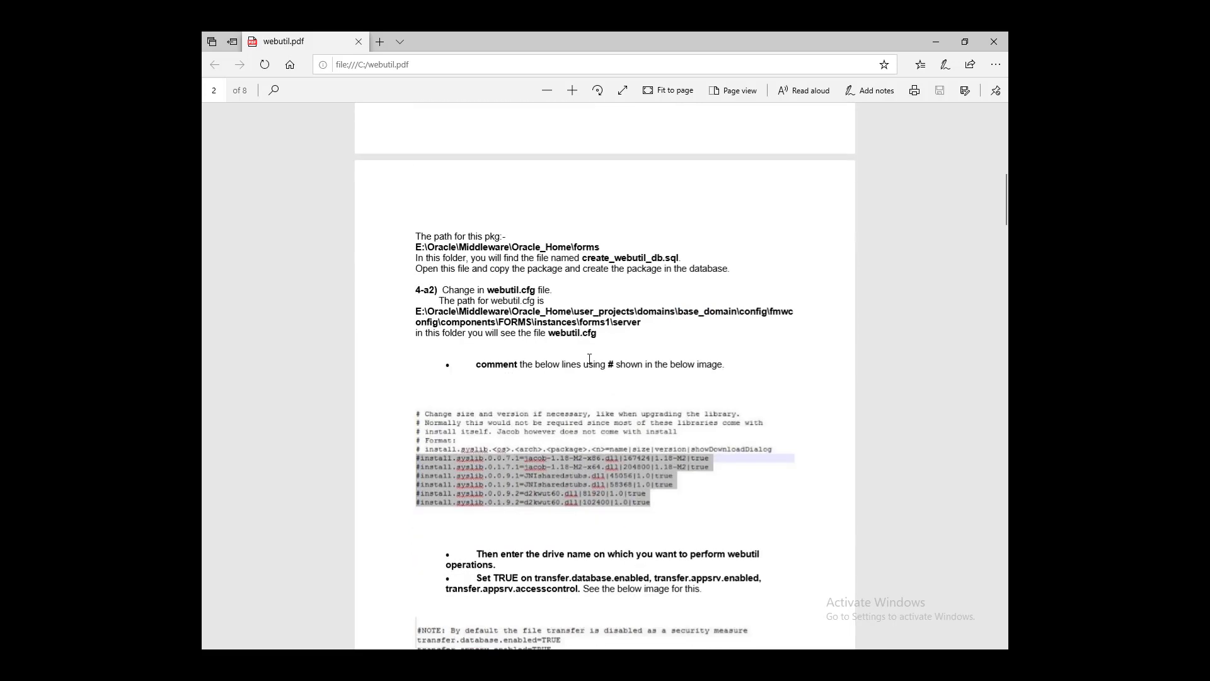
left_click_drag(602, 334, 421, 311)
left_click(662, 348)
key("alt+Tab")
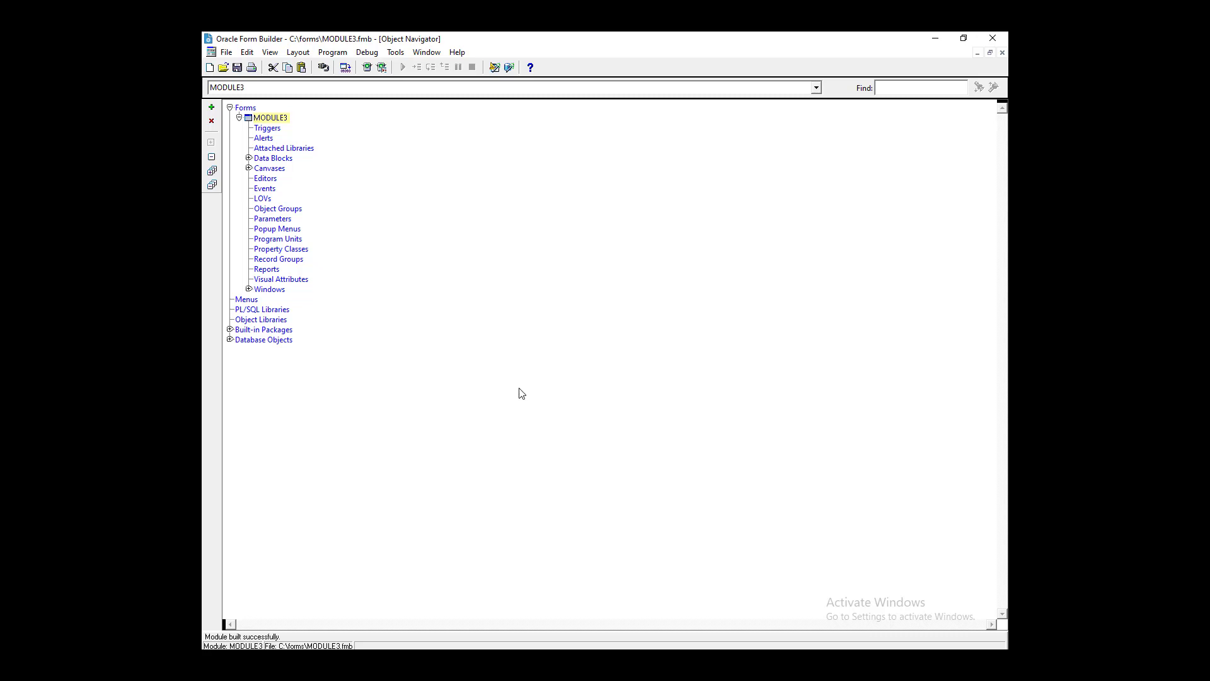
Compile and launch MODULE3 with Run Form, opening the Deptno/Dname/Loc form in the browser
left_click(368, 67)
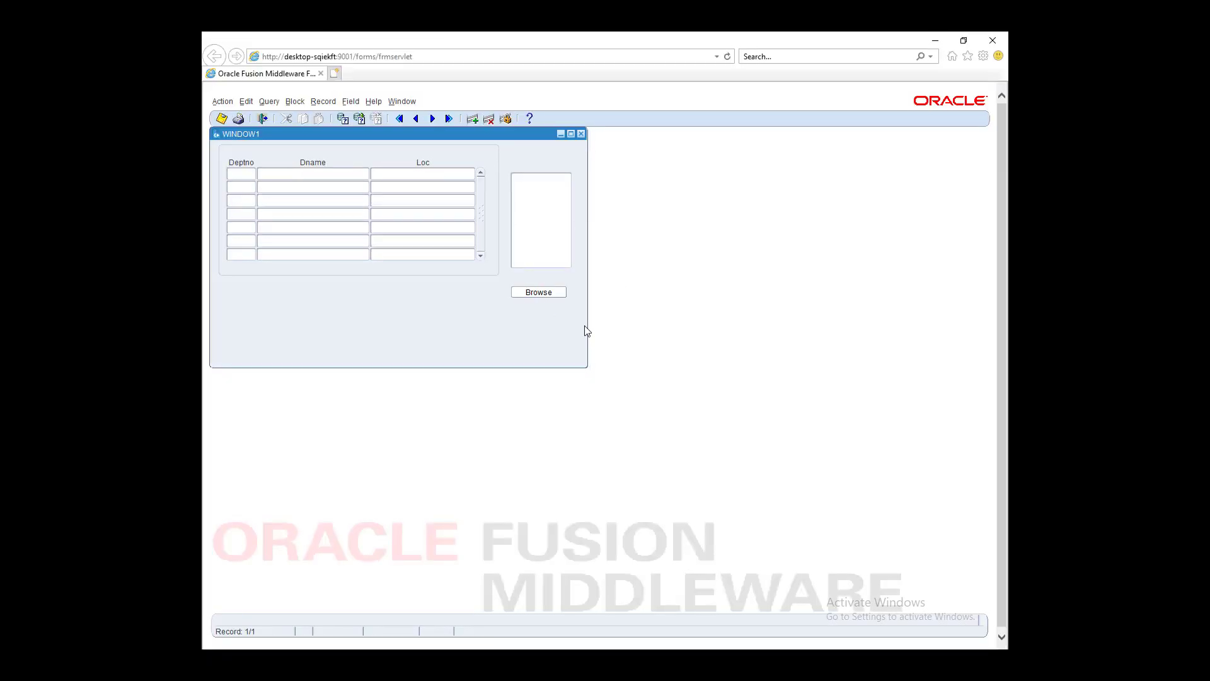
Glance at the Notepad notes, minimize them, and exit the running MODULE3 form
key("alt+Tab")
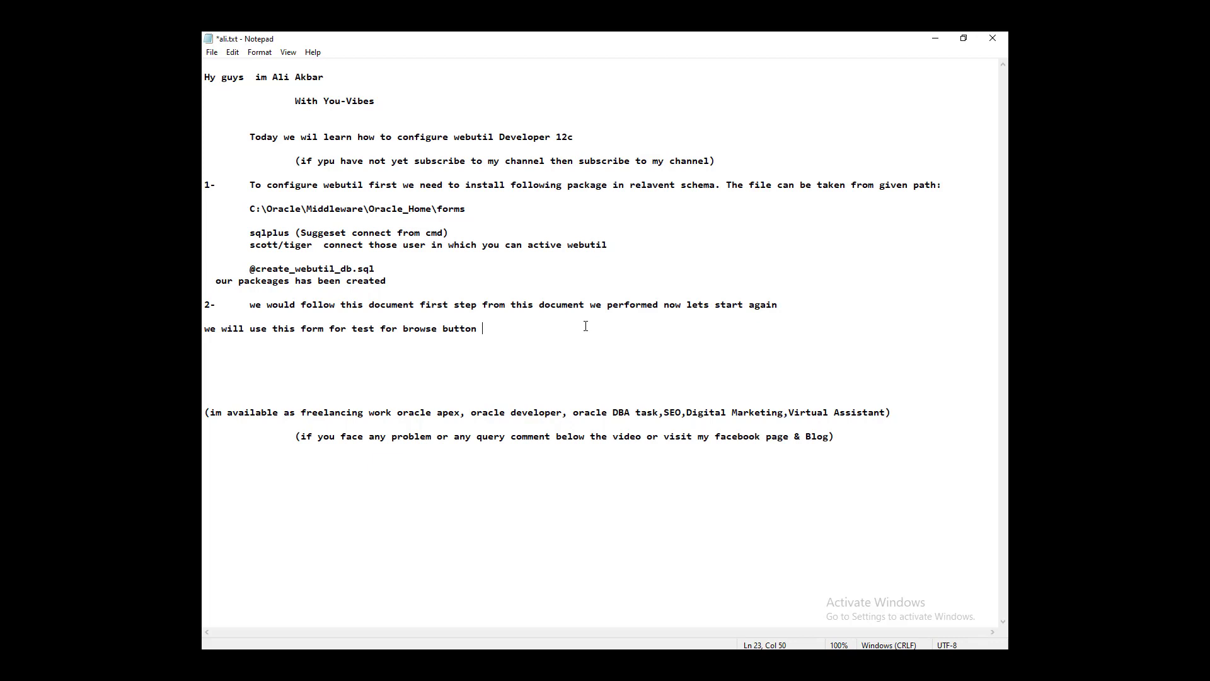
left_click(935, 37)
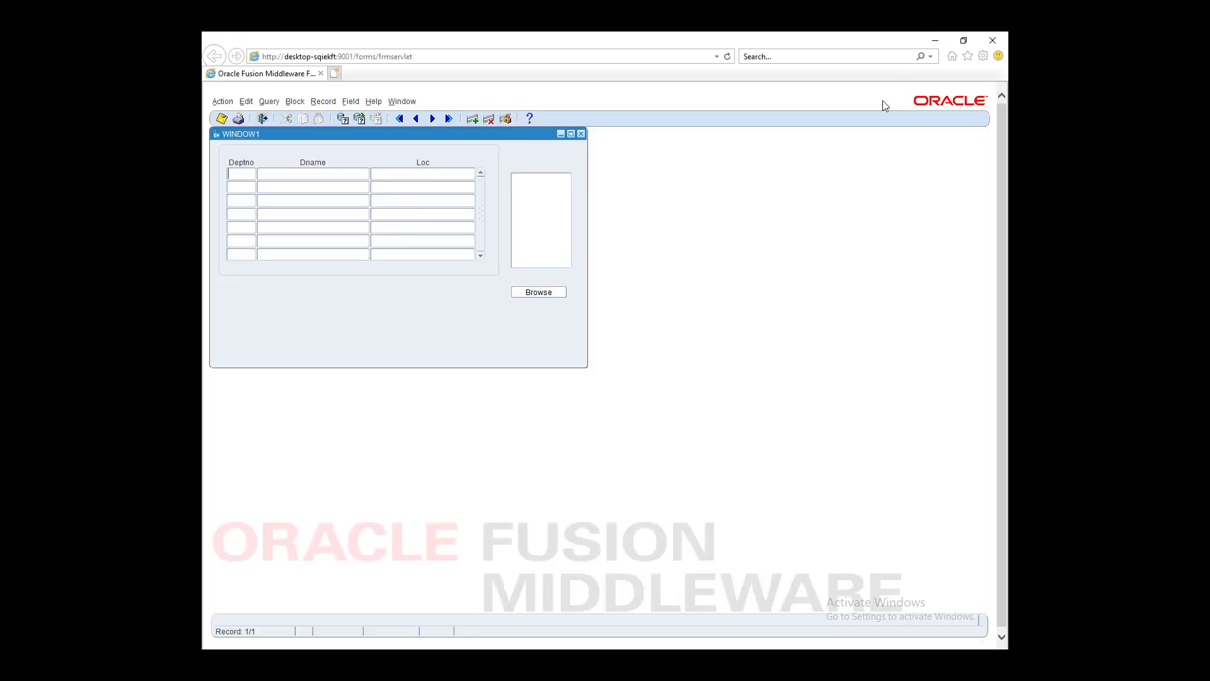
left_click(263, 119)
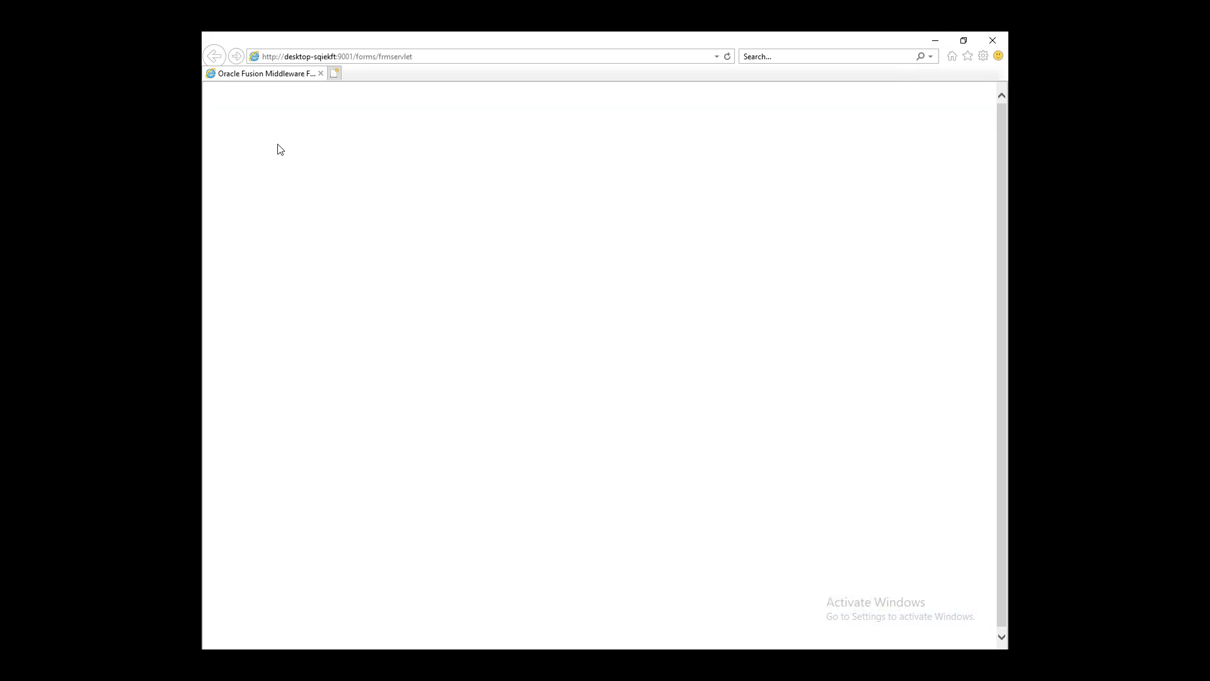
Close Internet Explorer and return to webutil.pdf at step 4-a2 in Edge
left_click(992, 40)
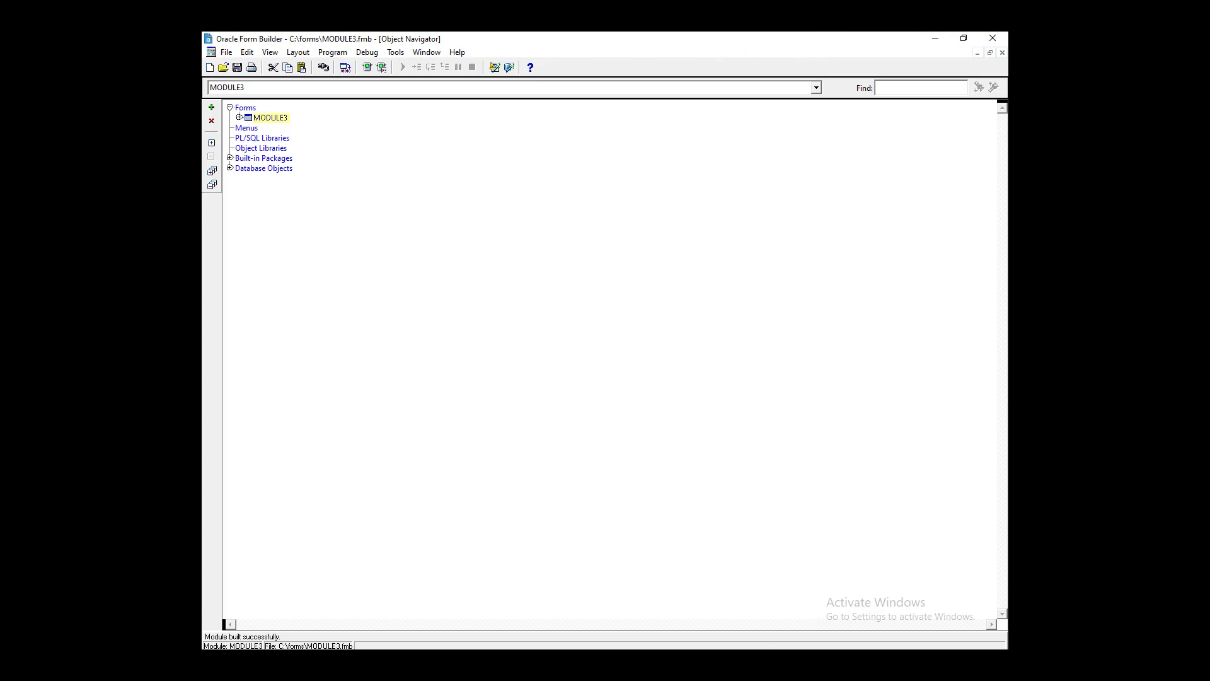
key("alt+Tab")
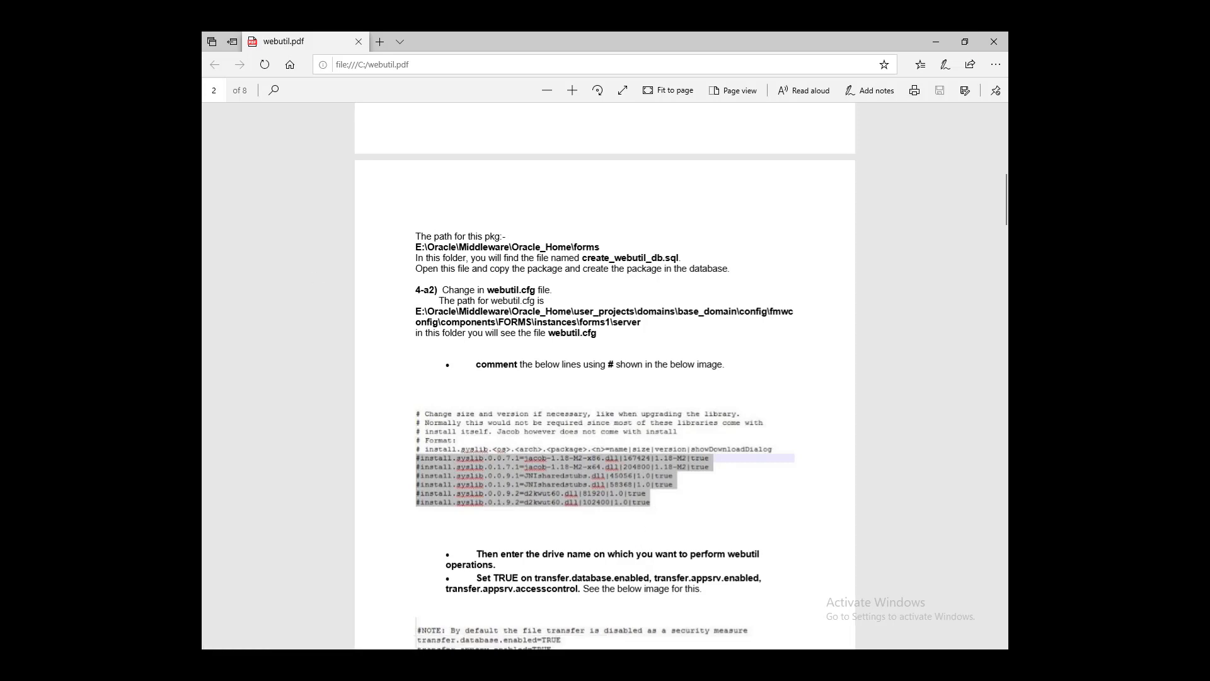
In File Explorer, go to C:\Oracle\Middleware\Oracle_Home\user_projects
key("super+e")
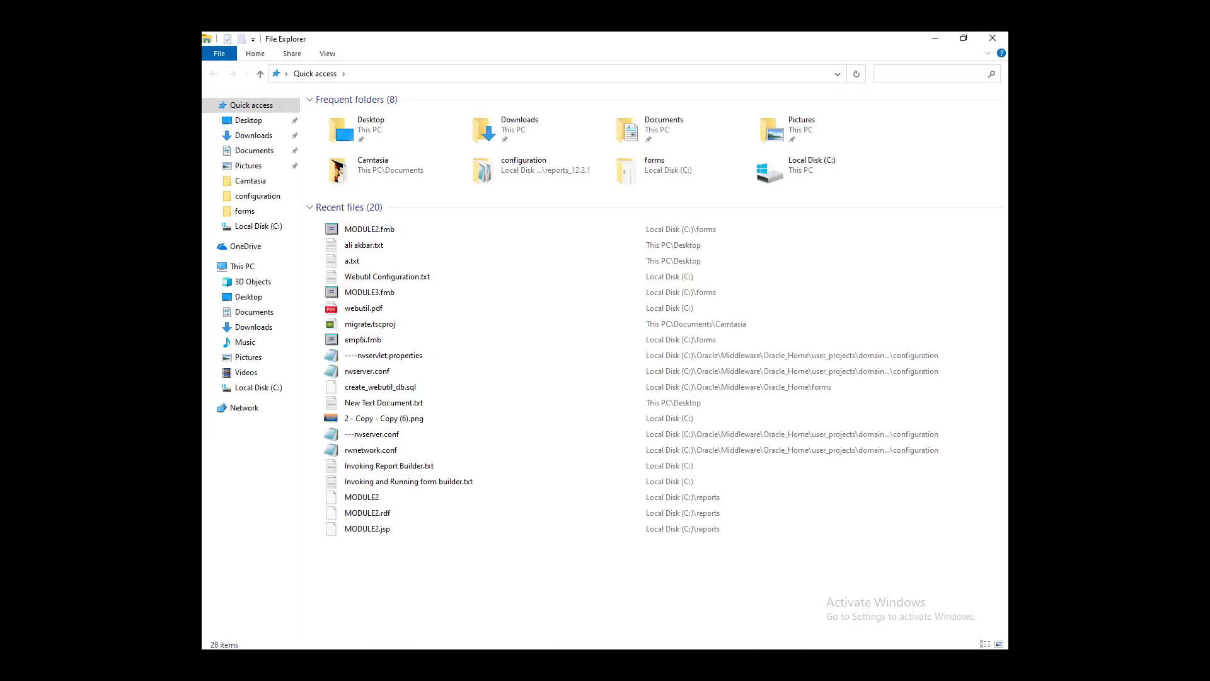
left_click(275, 390)
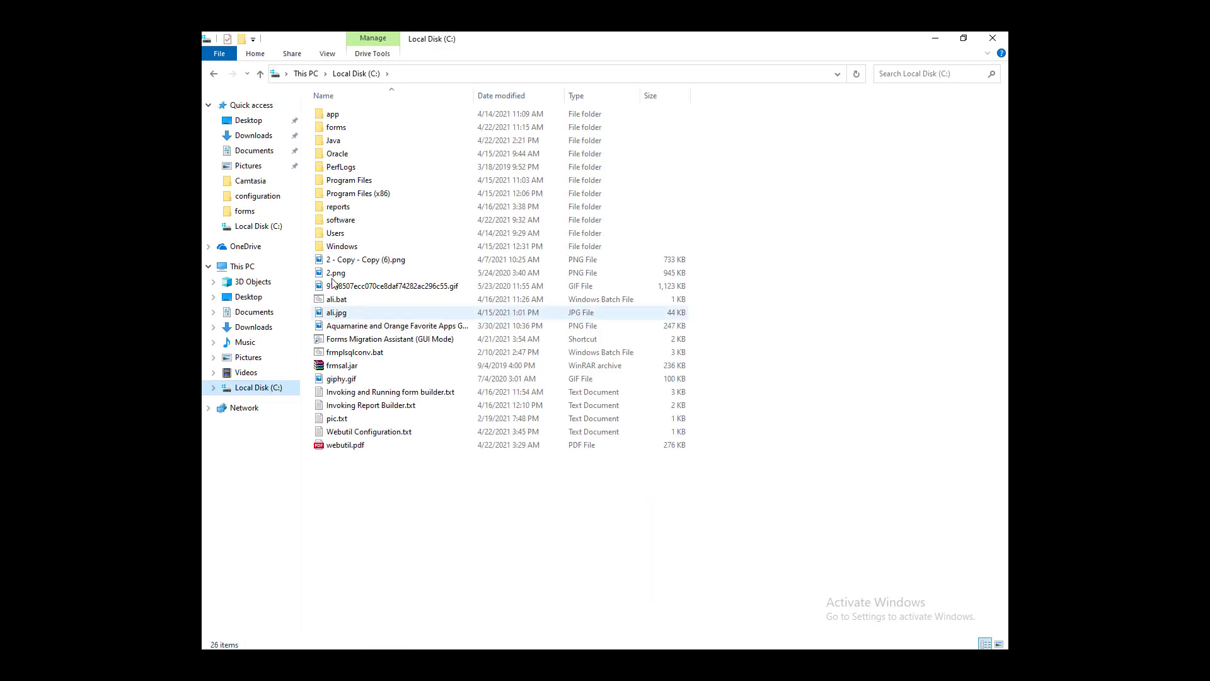
left_click(346, 155)
double_click(346, 155)
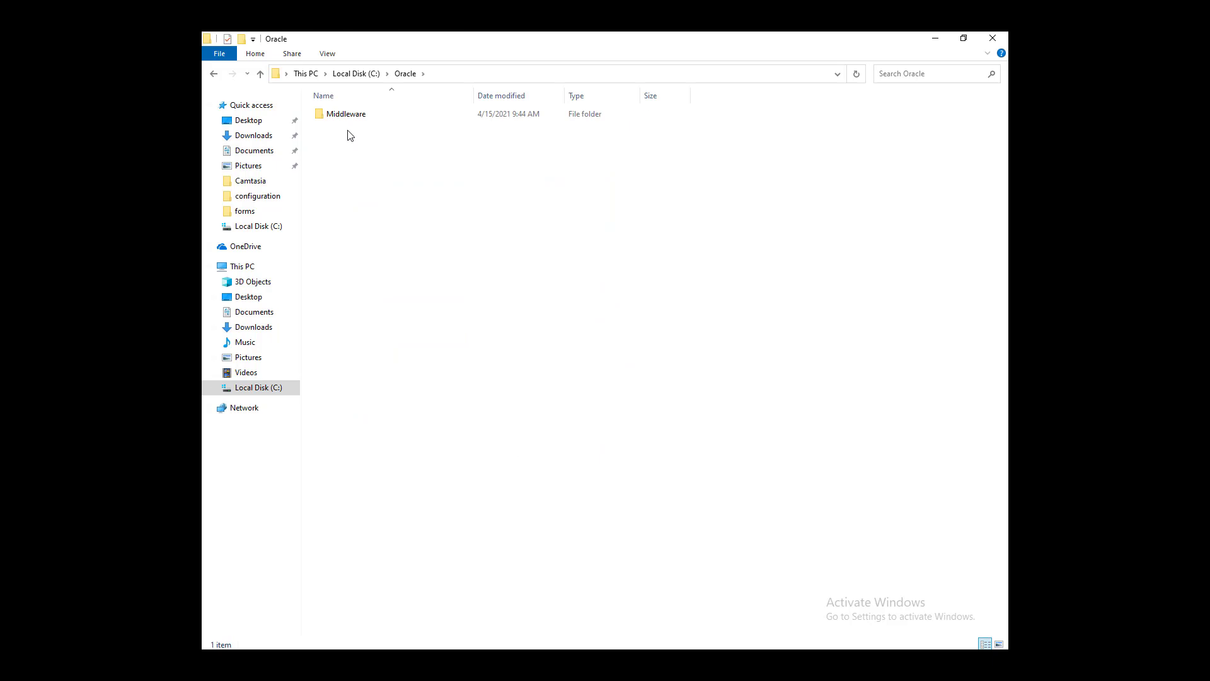
double_click(351, 115)
double_click(351, 116)
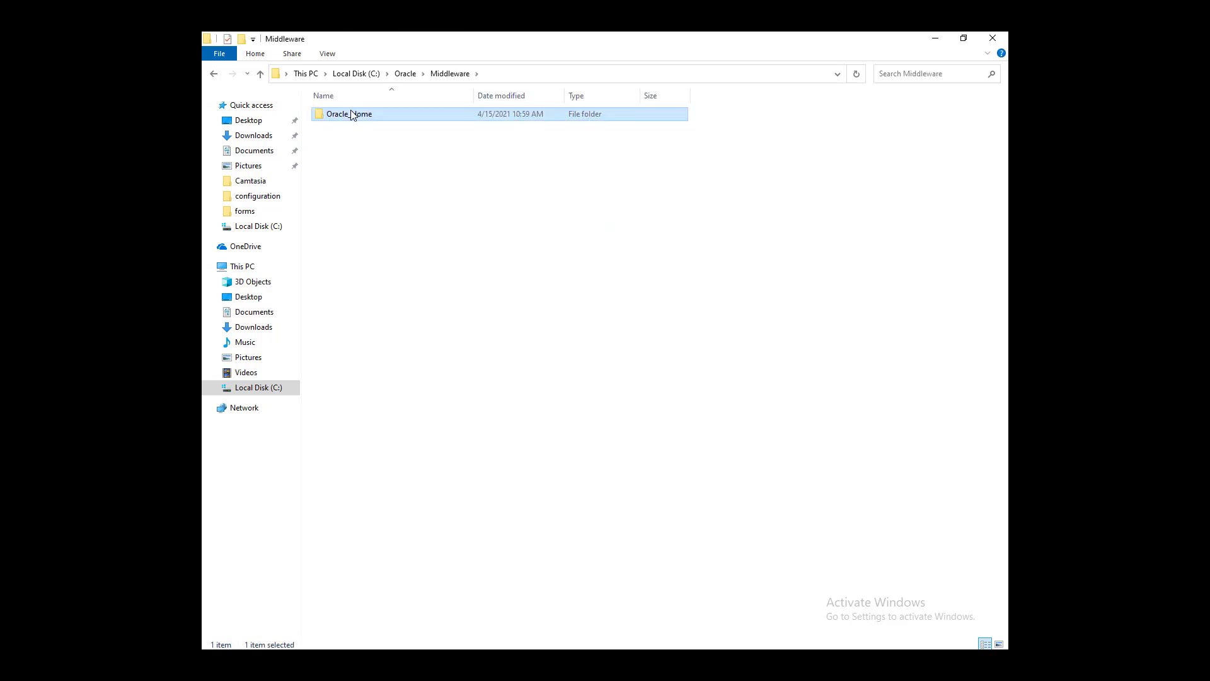
left_click(343, 160)
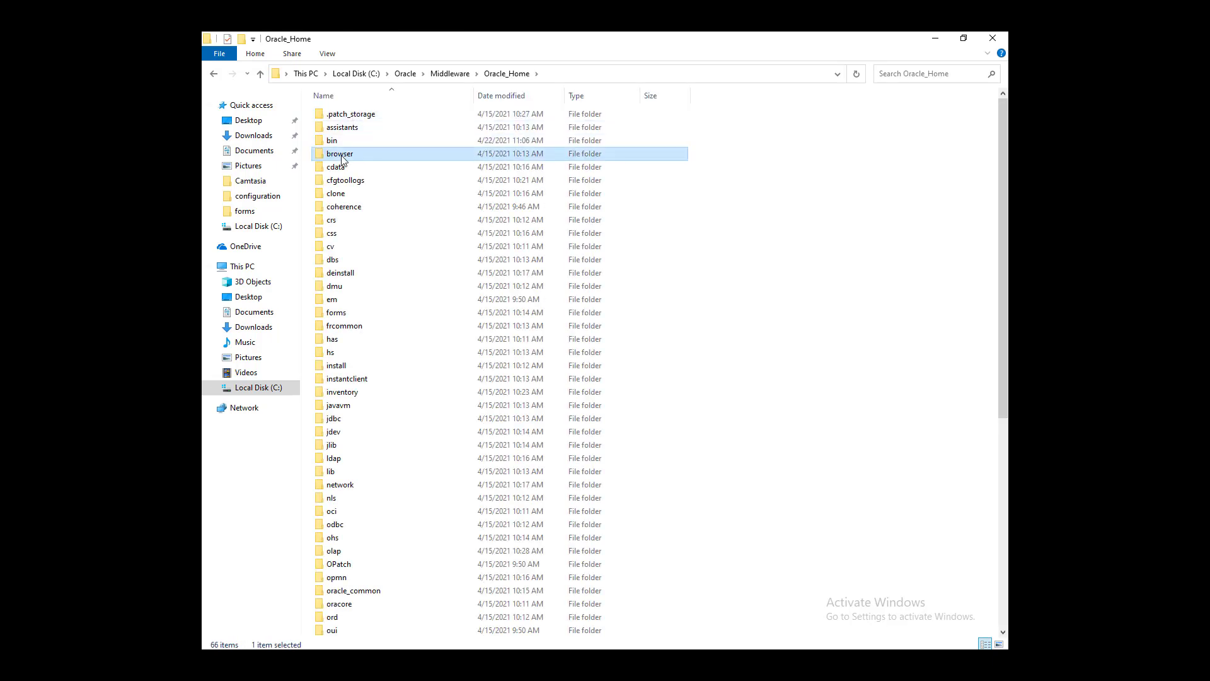
key("u")
key("s")
key("Return")
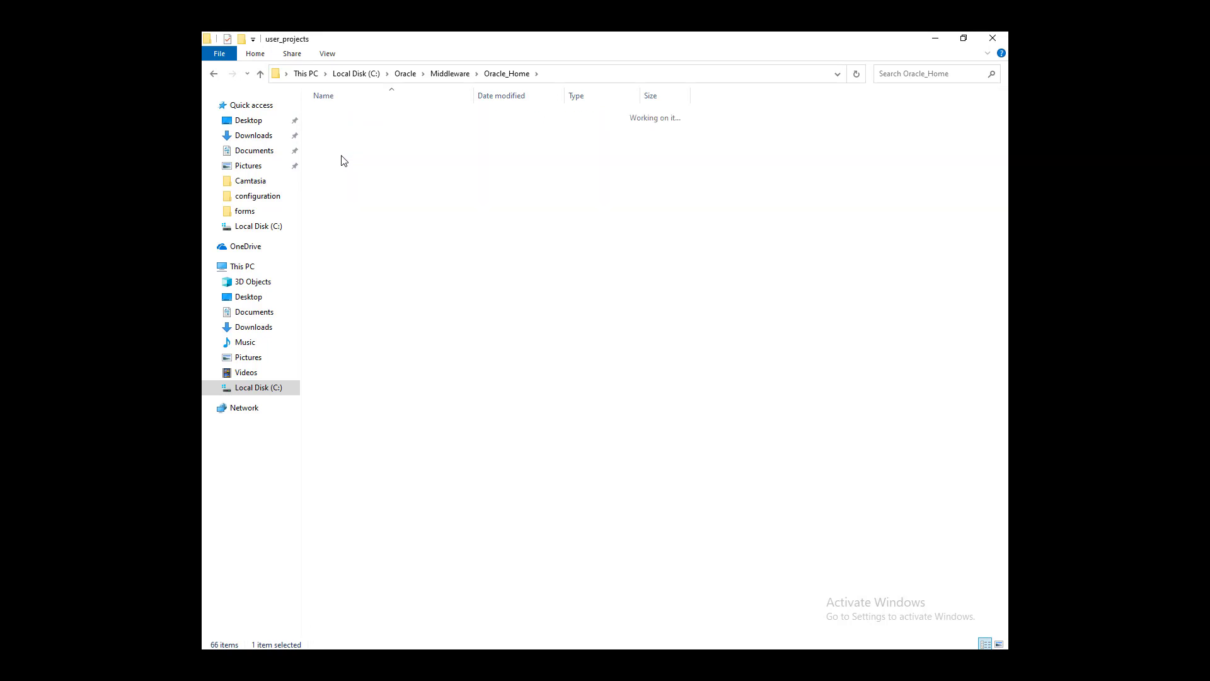
Check the webutil.cfg path in the PDF and continue into domains\base_domain
left_click(561, 648)
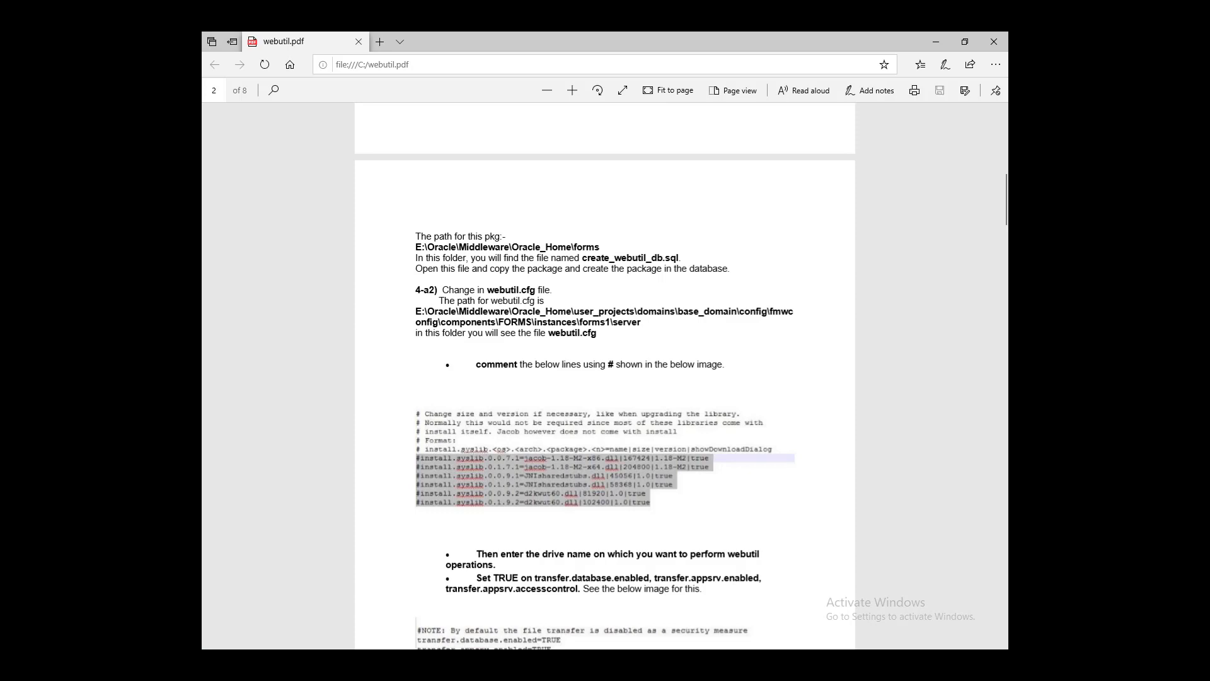
key("alt+Tab")
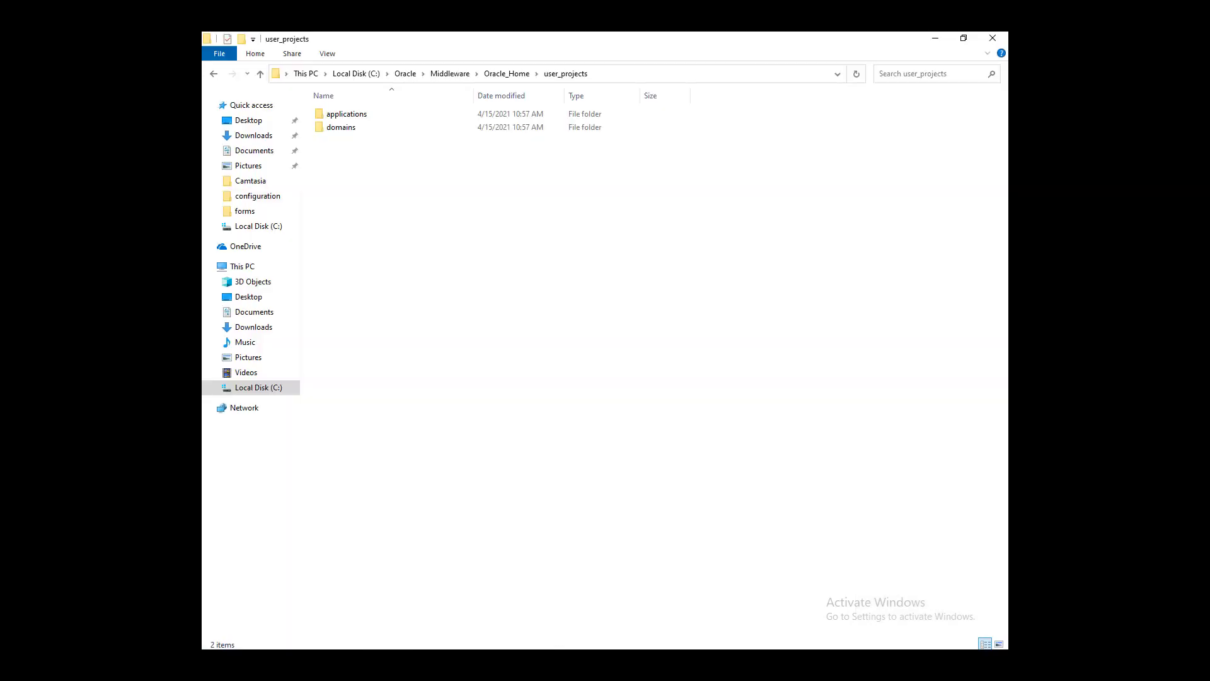
key("alt+Tab")
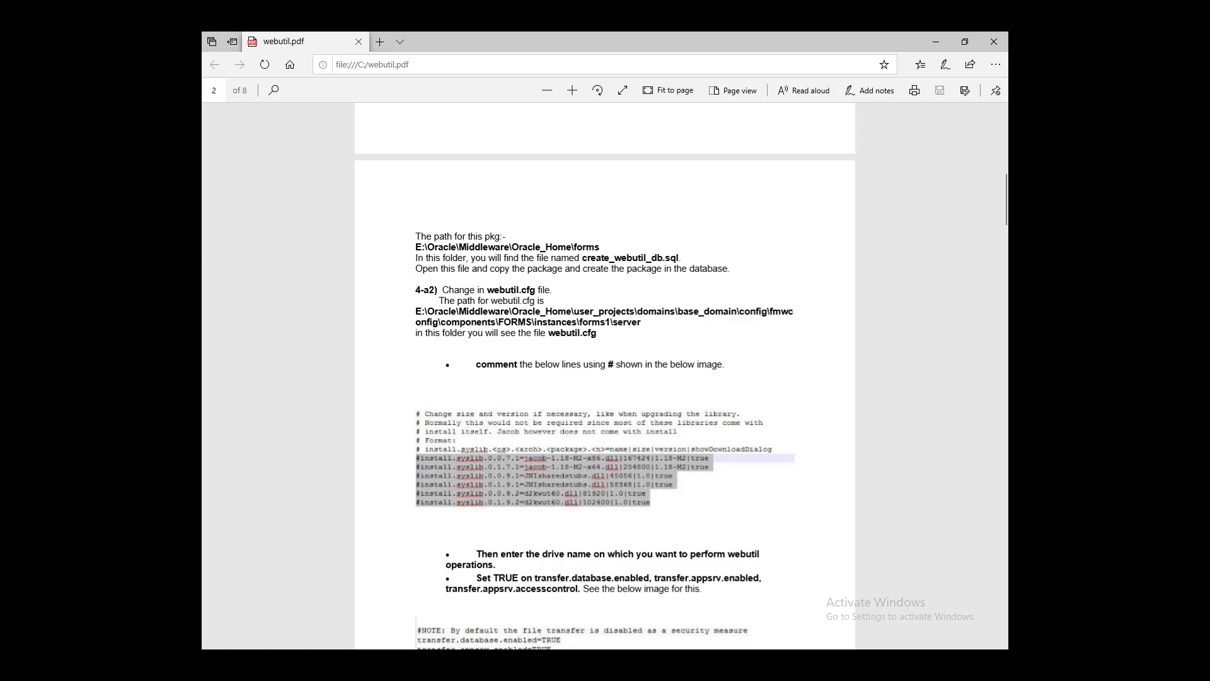
key("alt+Tab")
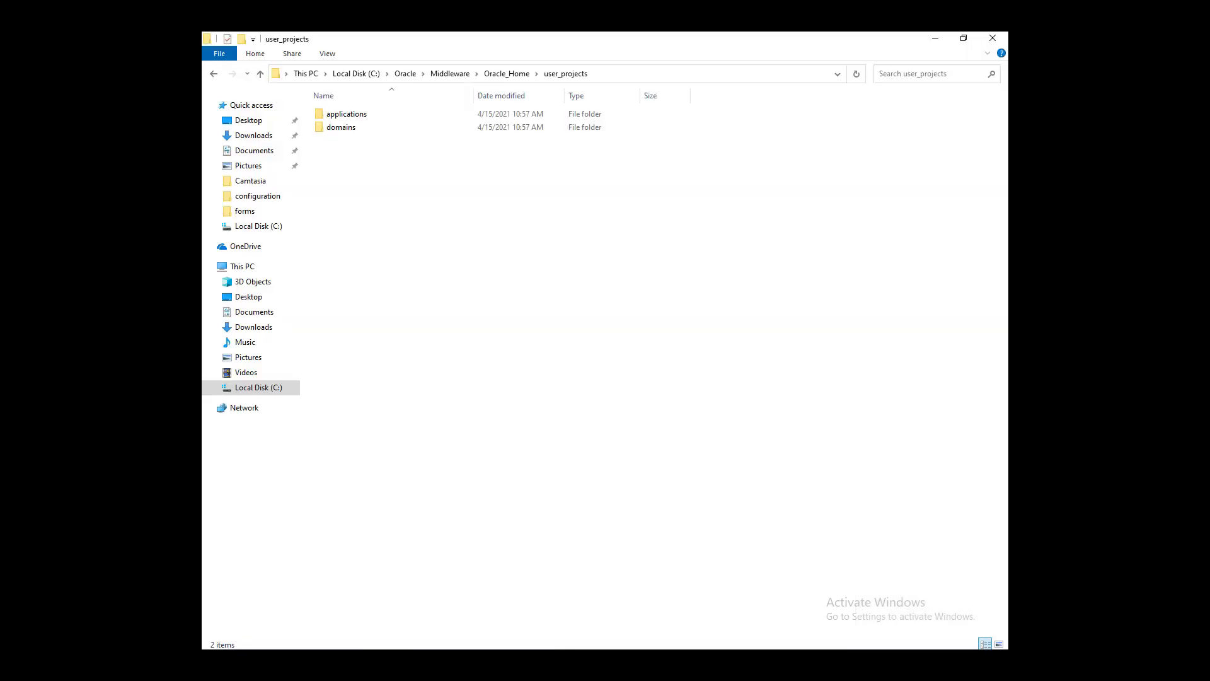
double_click(353, 130)
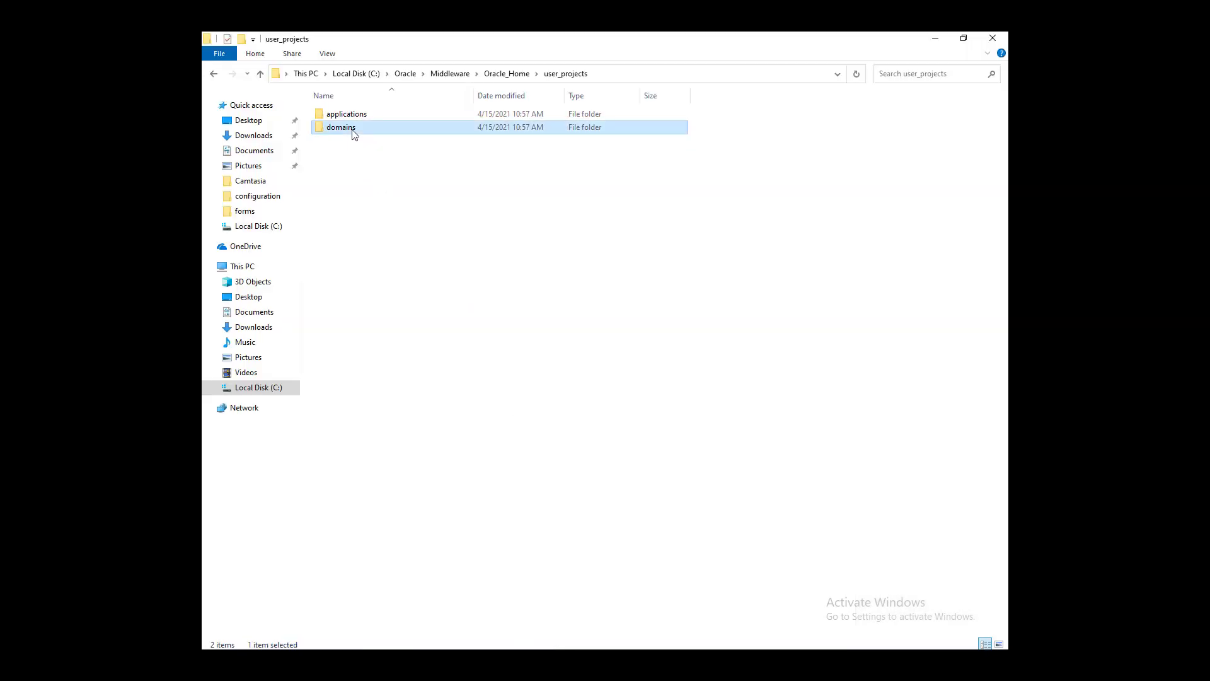
double_click(365, 115)
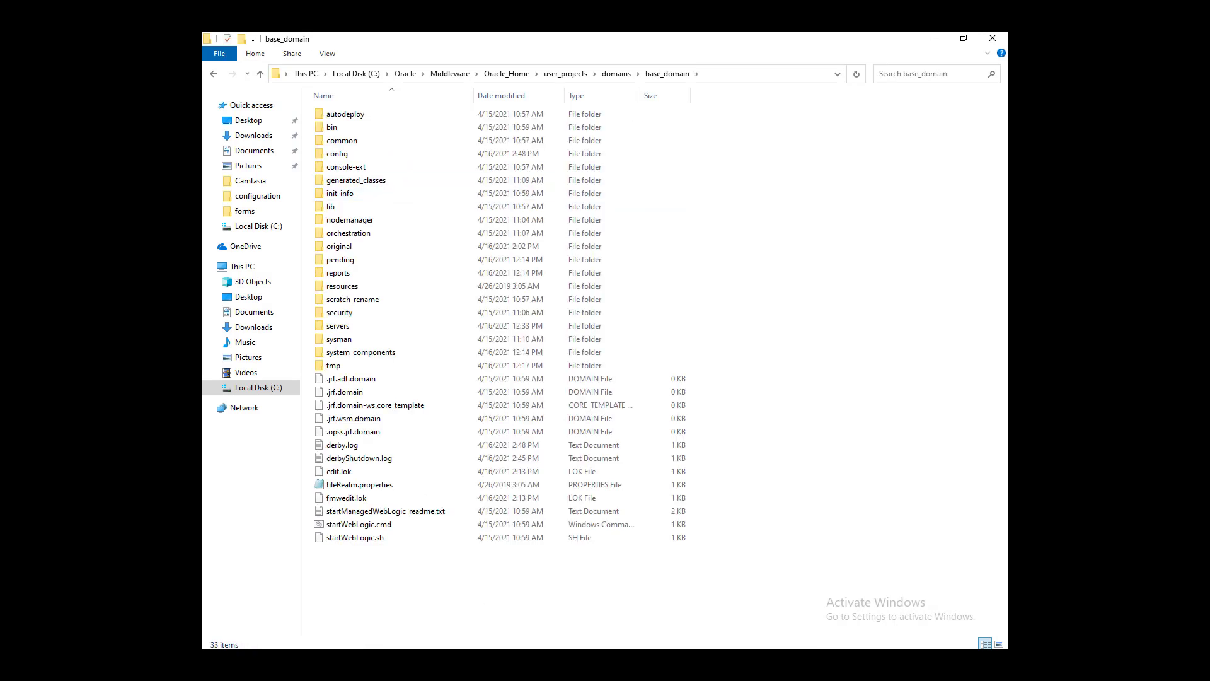
left_click(533, 583)
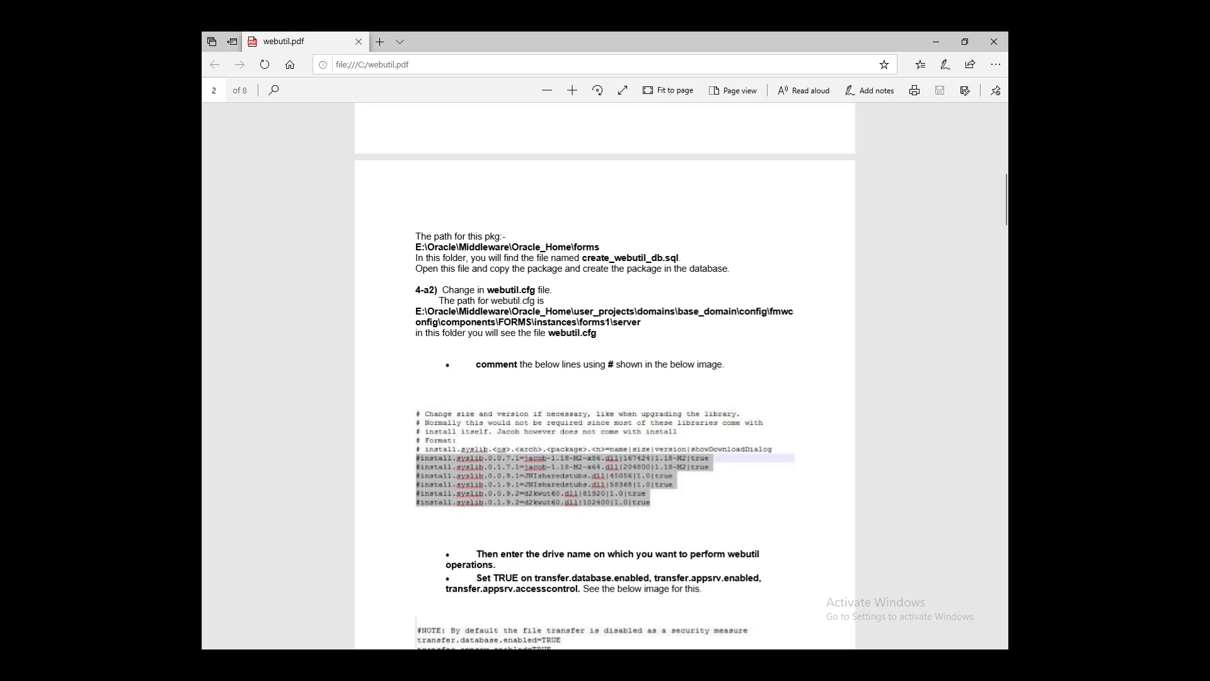
key("alt+Tab")
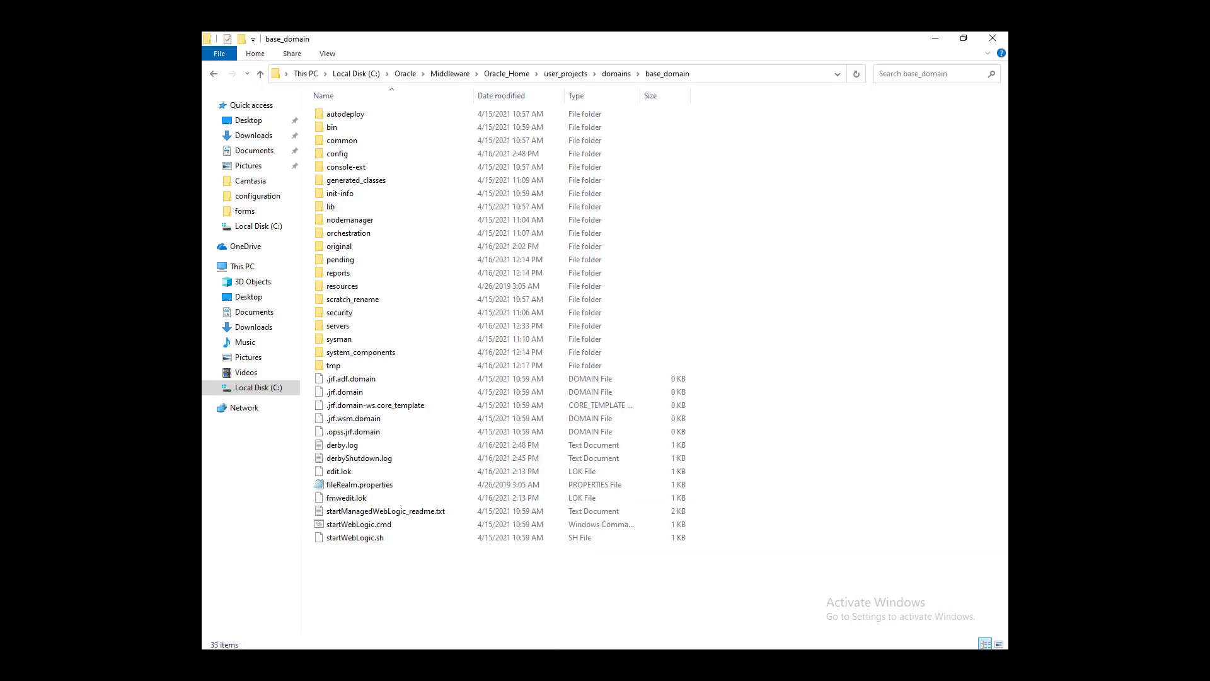
key("alt+Tab")
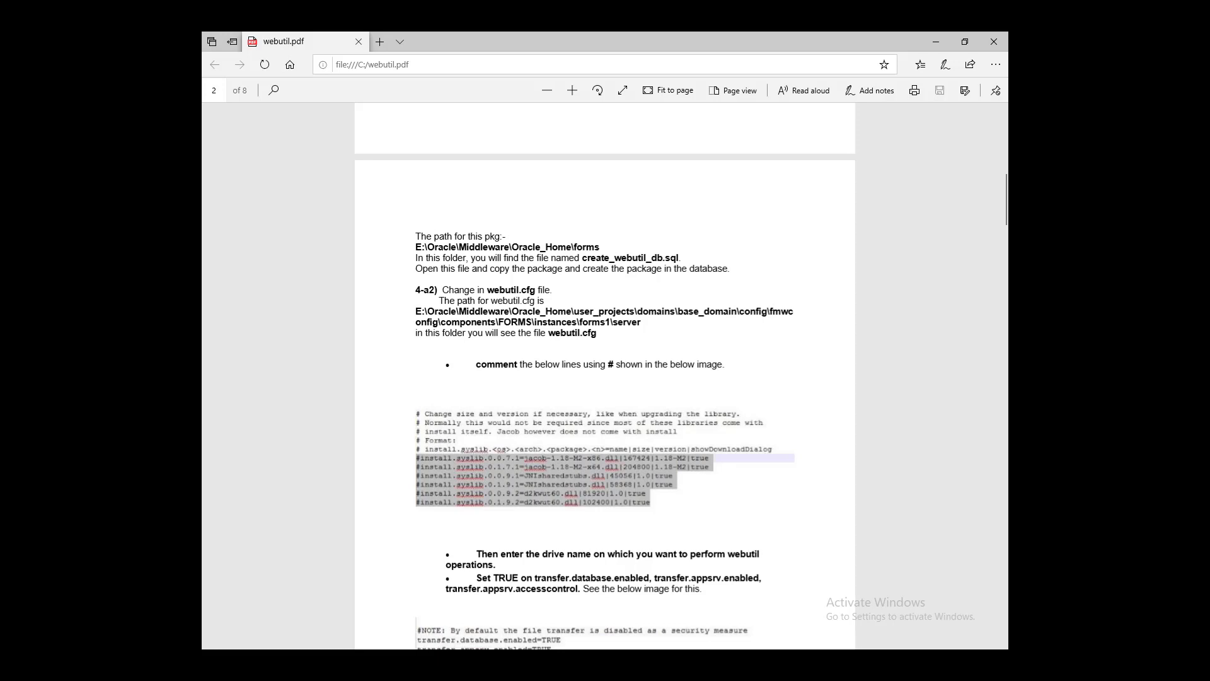
key("alt+Tab")
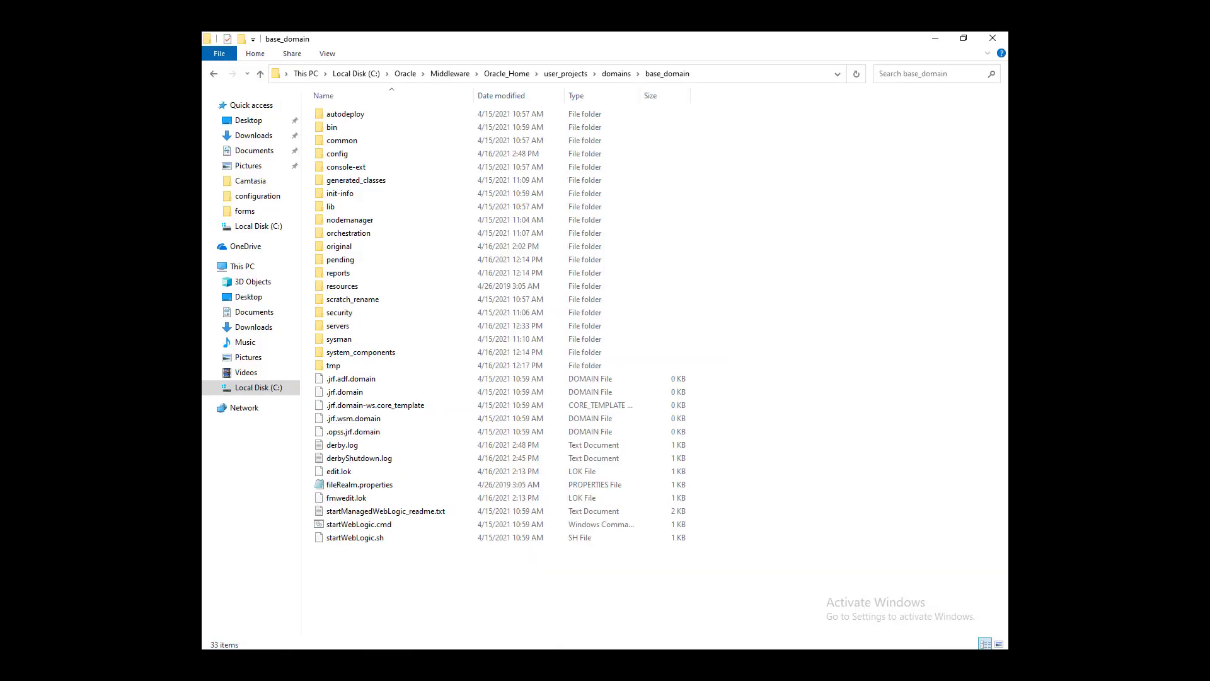
Enter base_domain\config\fmwconfig, cross-checking the path in webutil.pdf along the way
left_click(338, 157)
double_click(338, 157)
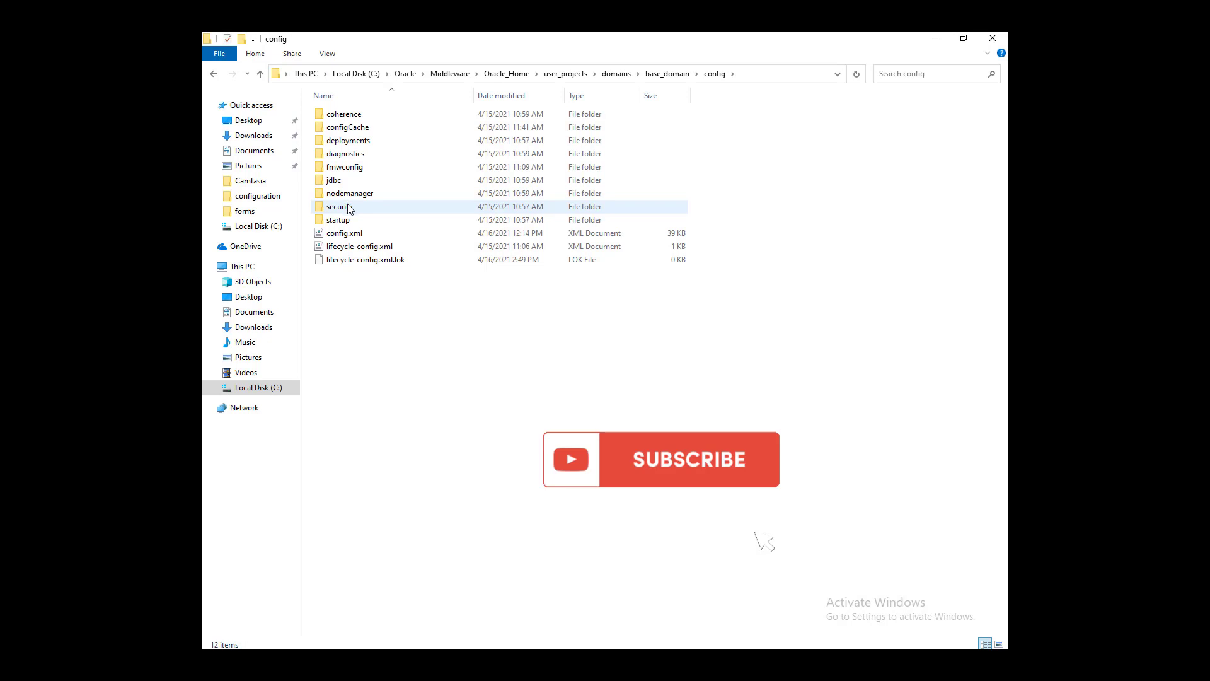
left_click(352, 168)
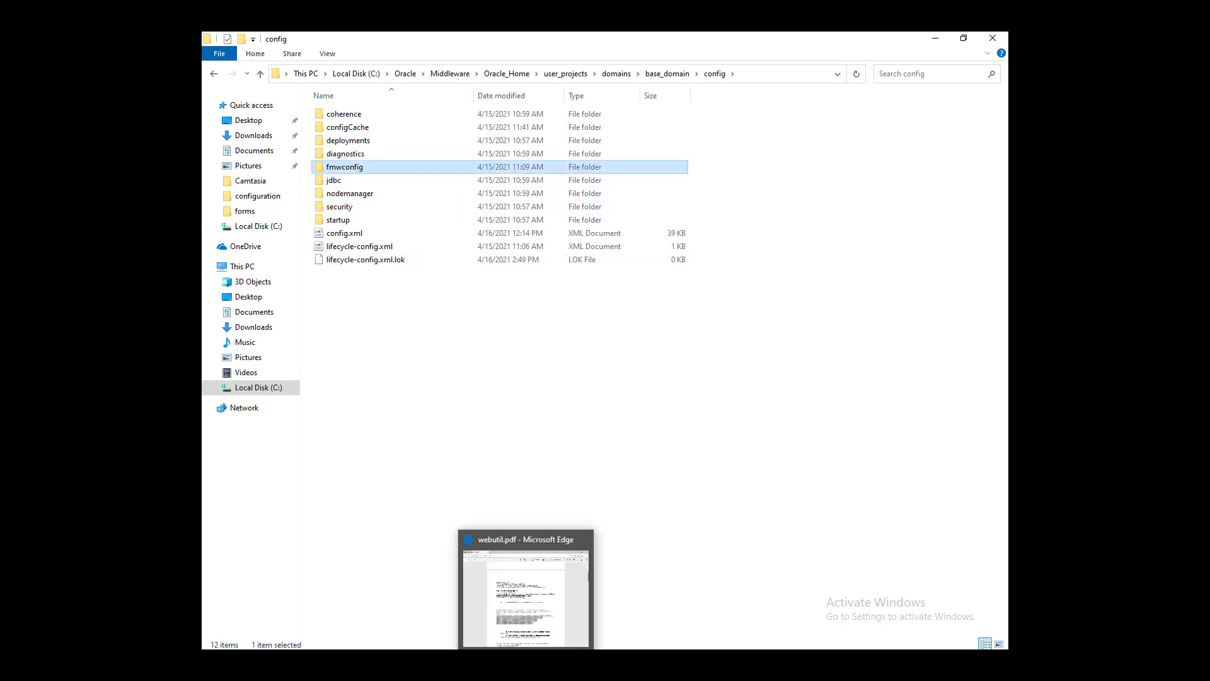
left_click(530, 590)
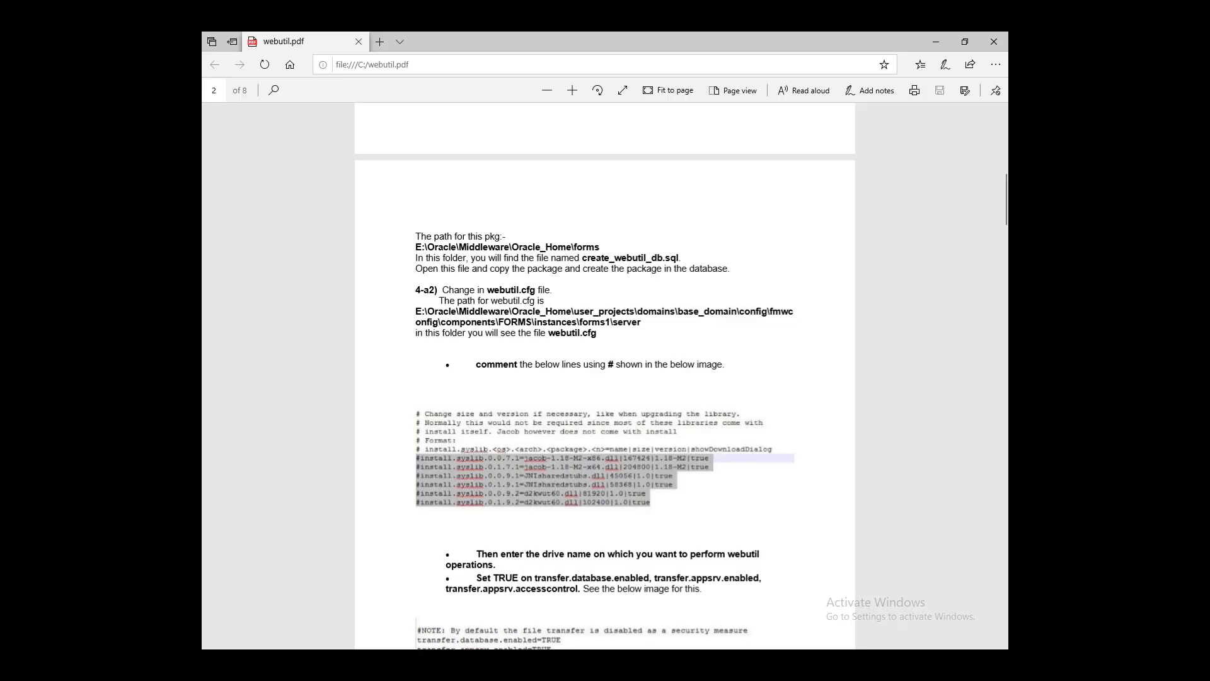
key("alt+Tab")
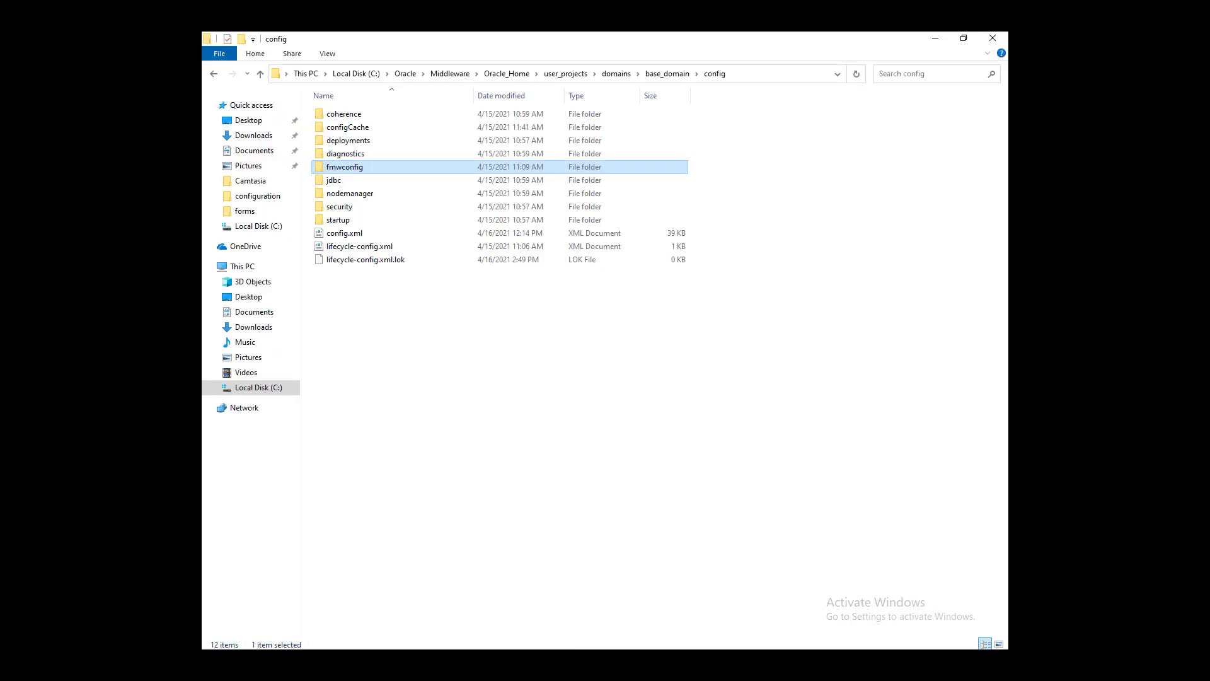
key("alt+Tab")
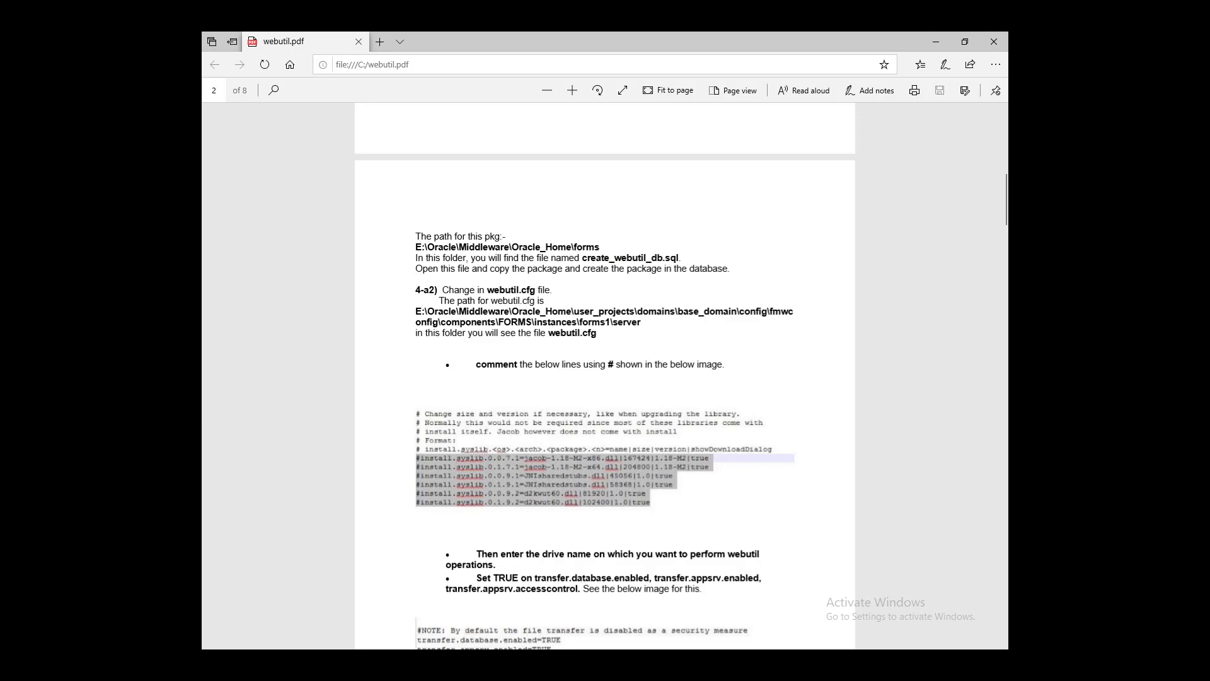
key("alt+Tab")
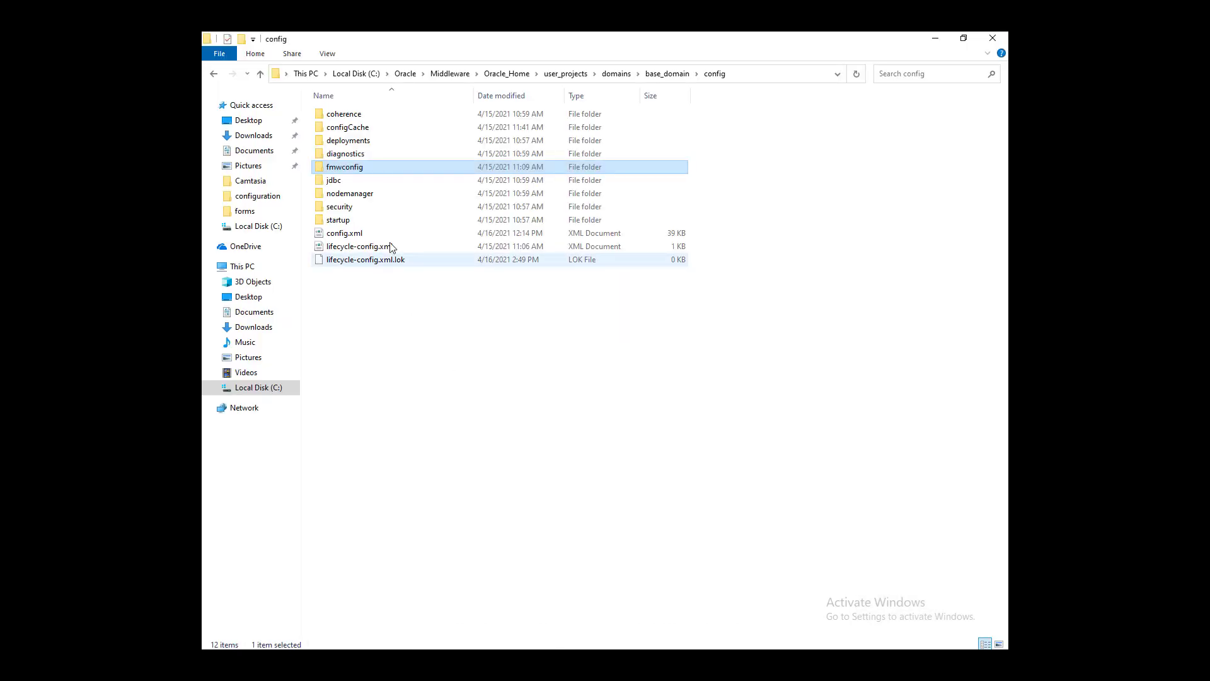
double_click(361, 169)
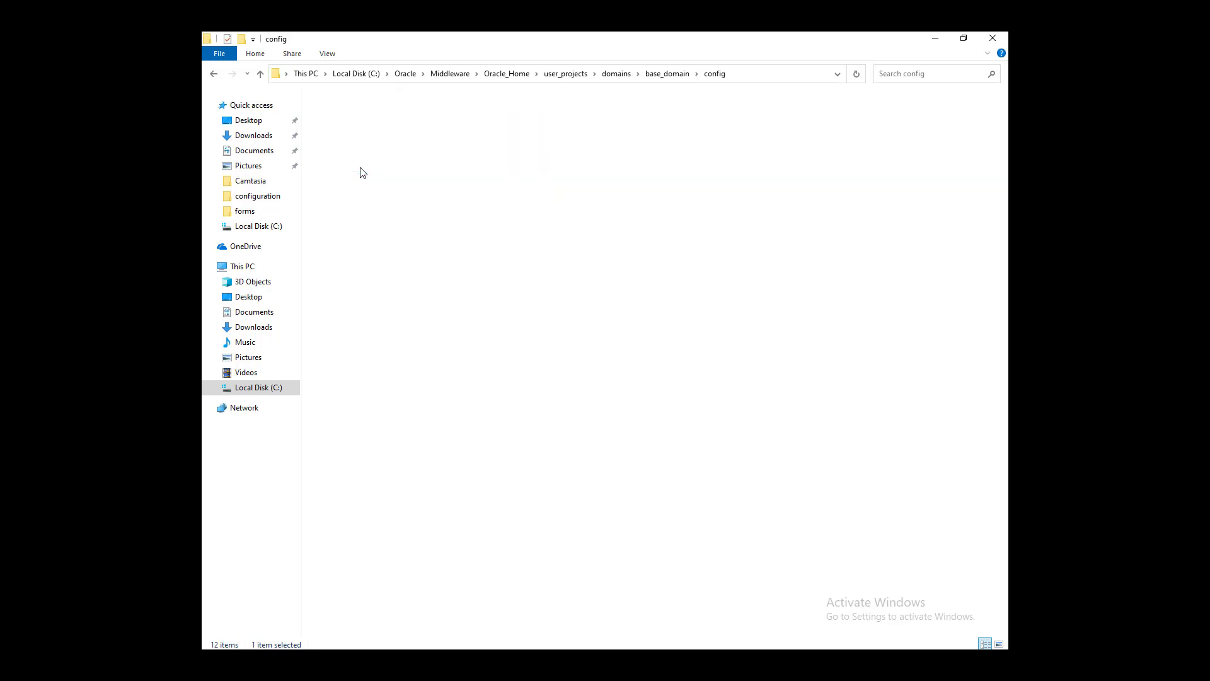
key("alt+Tab")
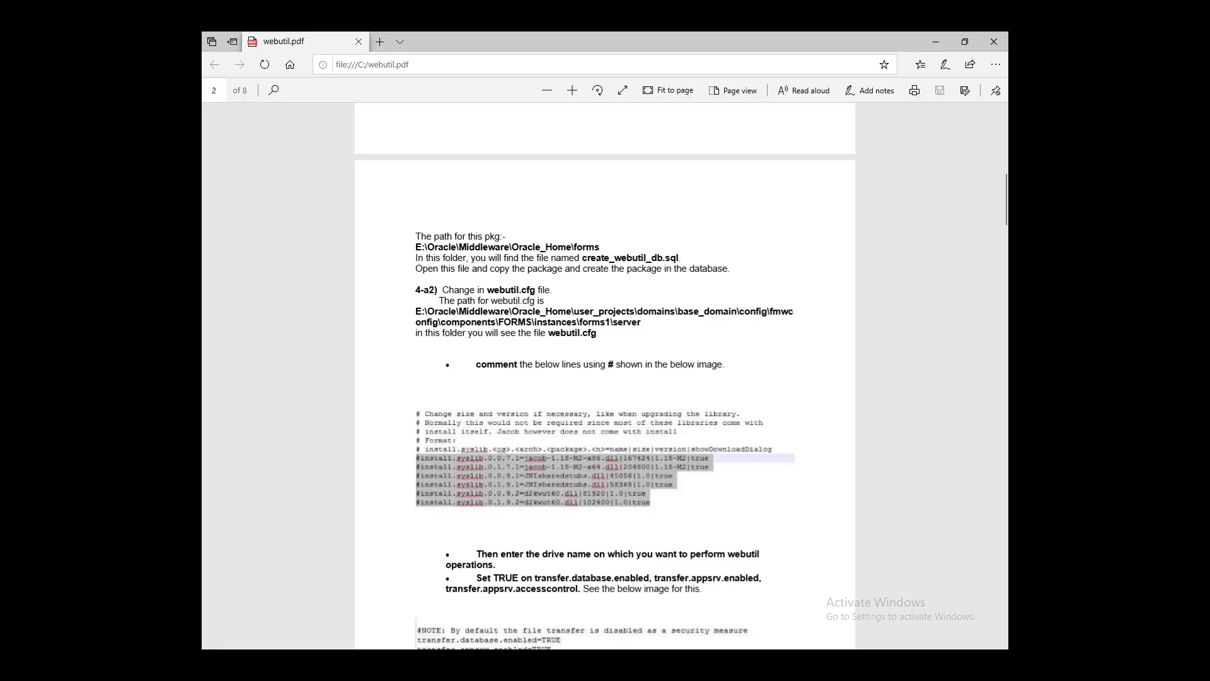
key("alt+Tab")
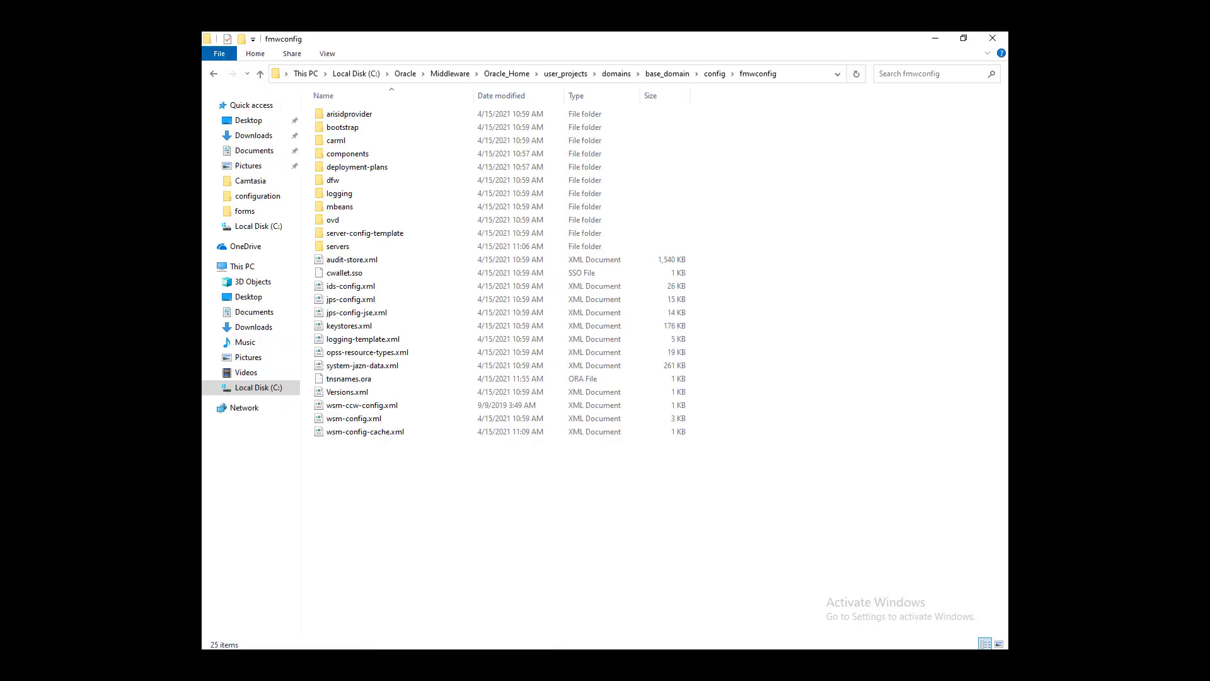
Go through components\FORMS\instances into forms1, checking the guide's path between folders
double_click(368, 160)
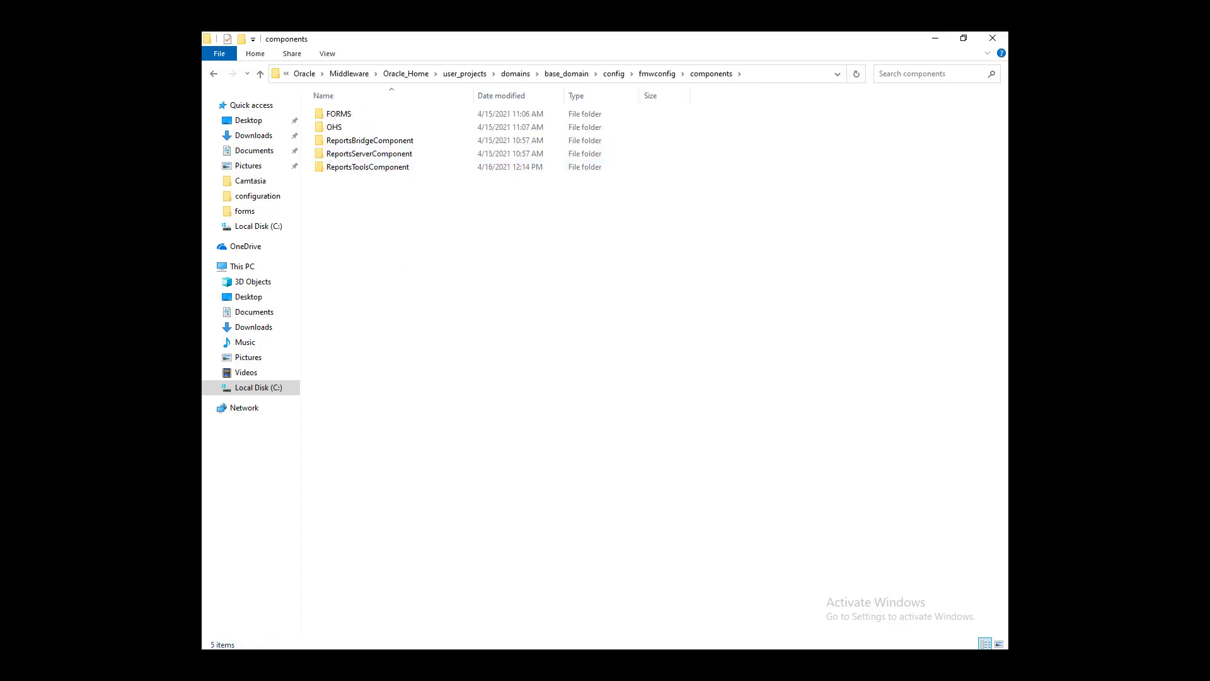
key("alt+Tab")
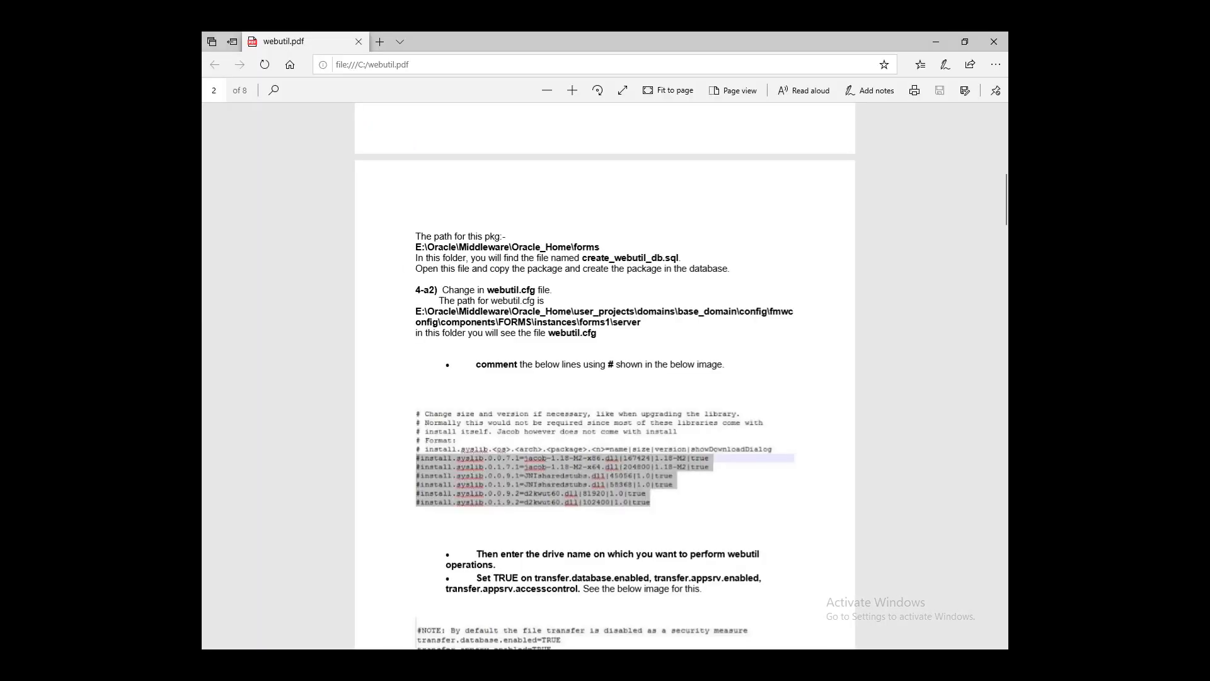
key("alt+Tab")
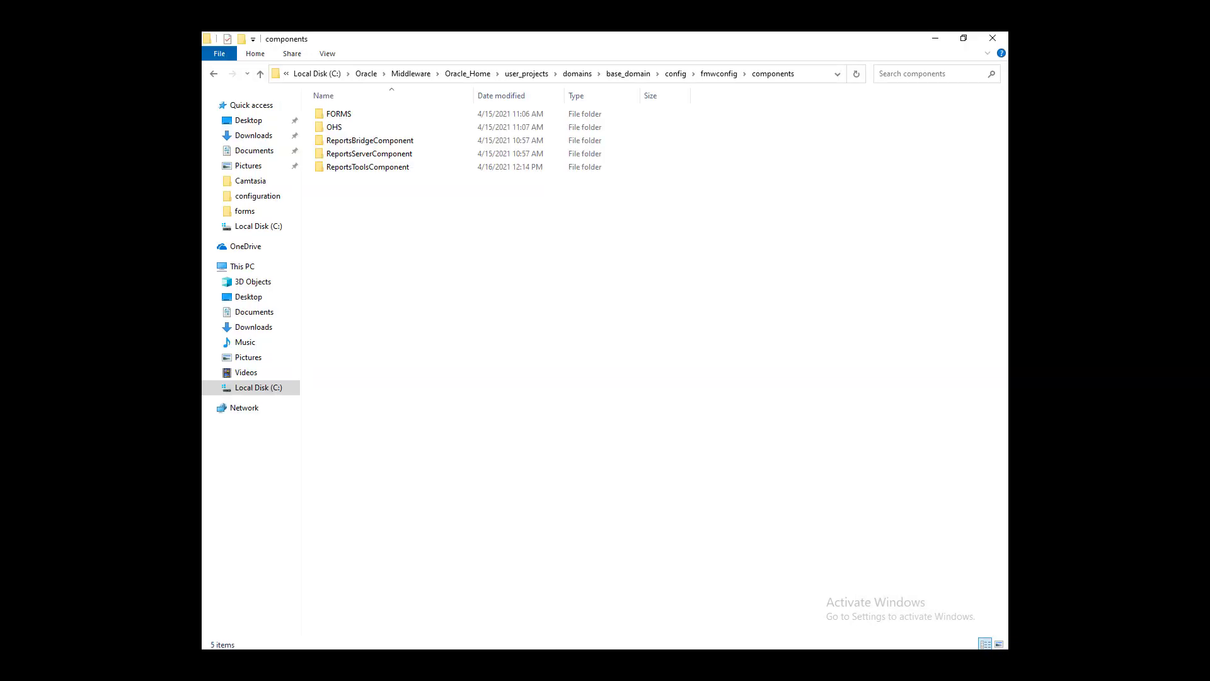
double_click(334, 112)
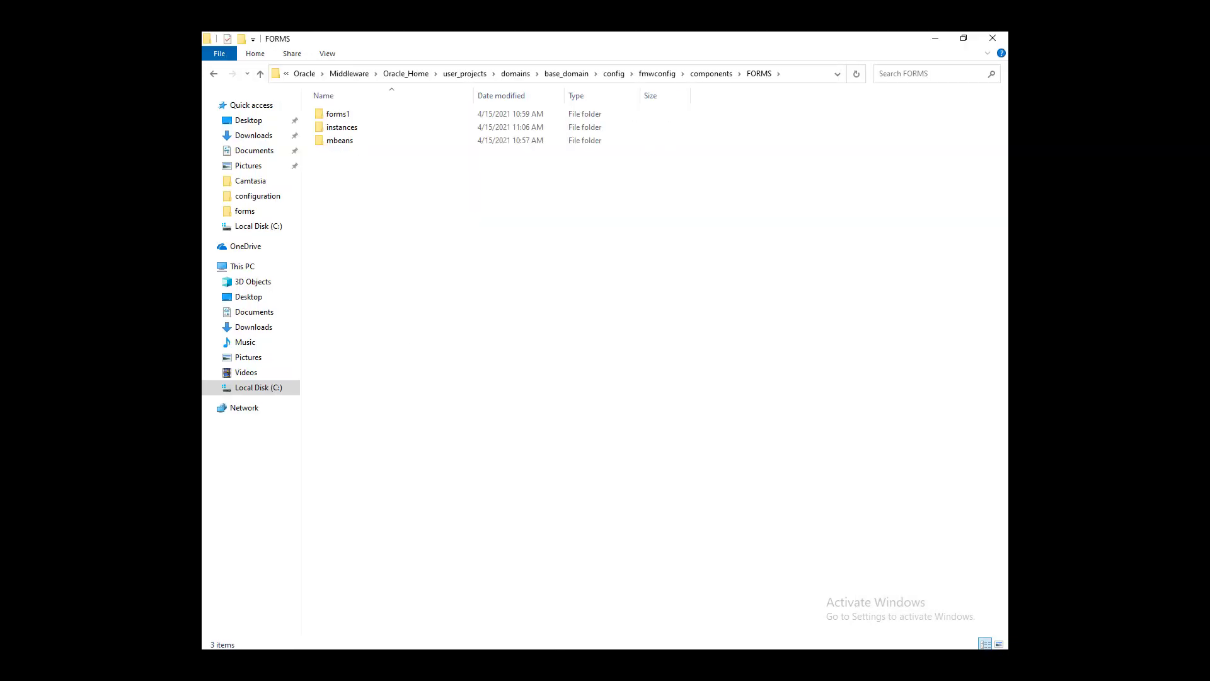
key("alt+Tab")
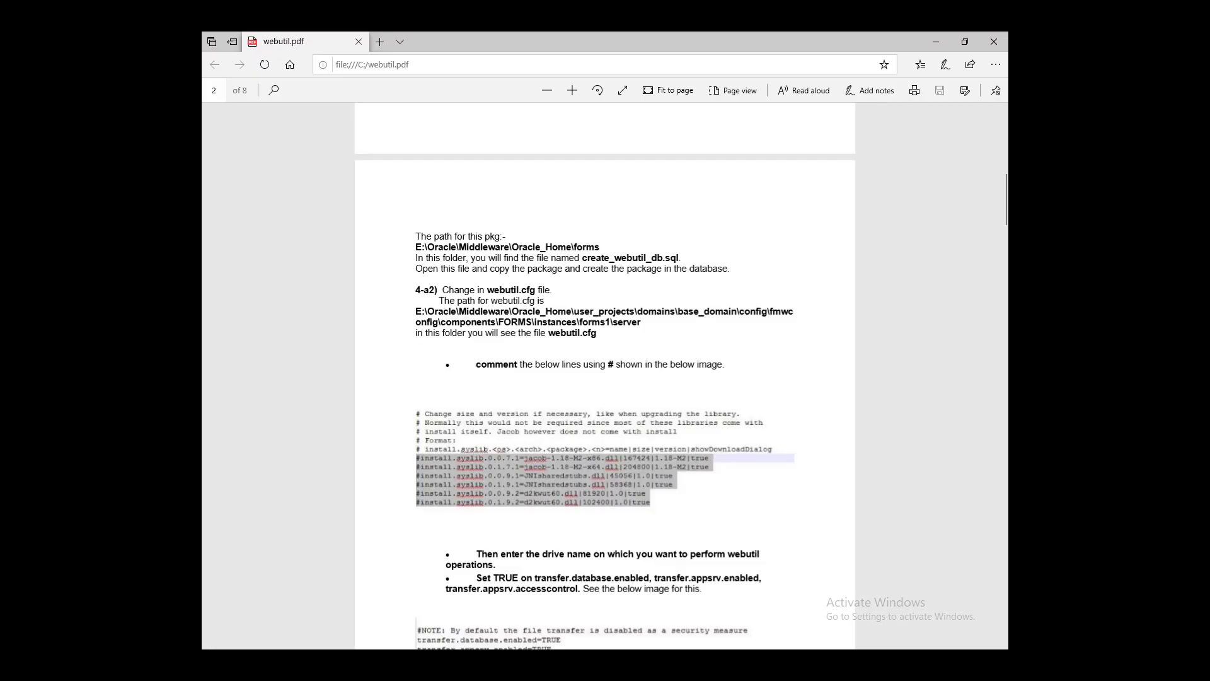
key("alt+Tab")
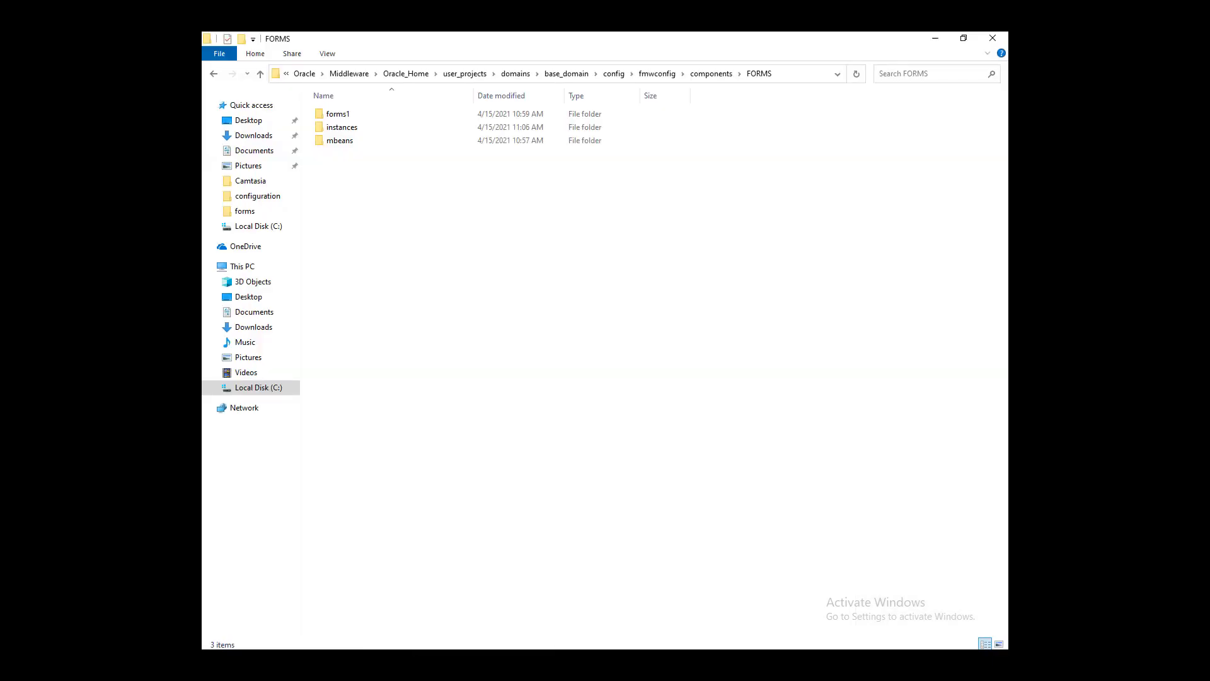
double_click(364, 129)
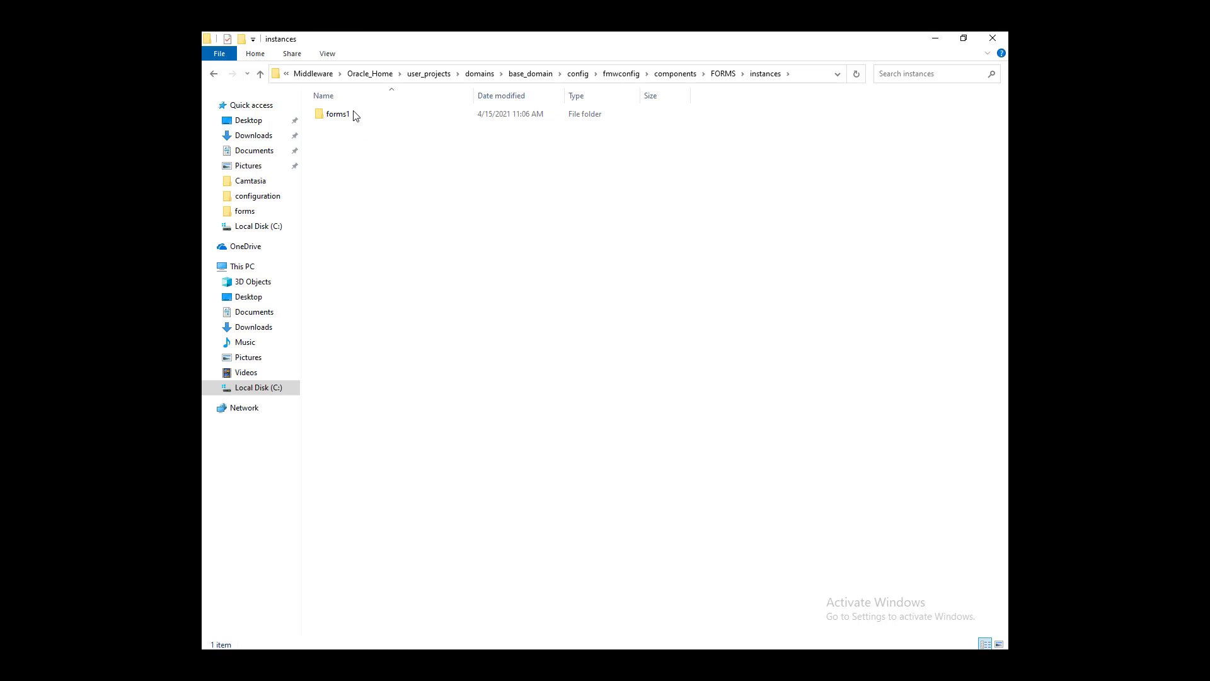
left_click(353, 115)
double_click(352, 113)
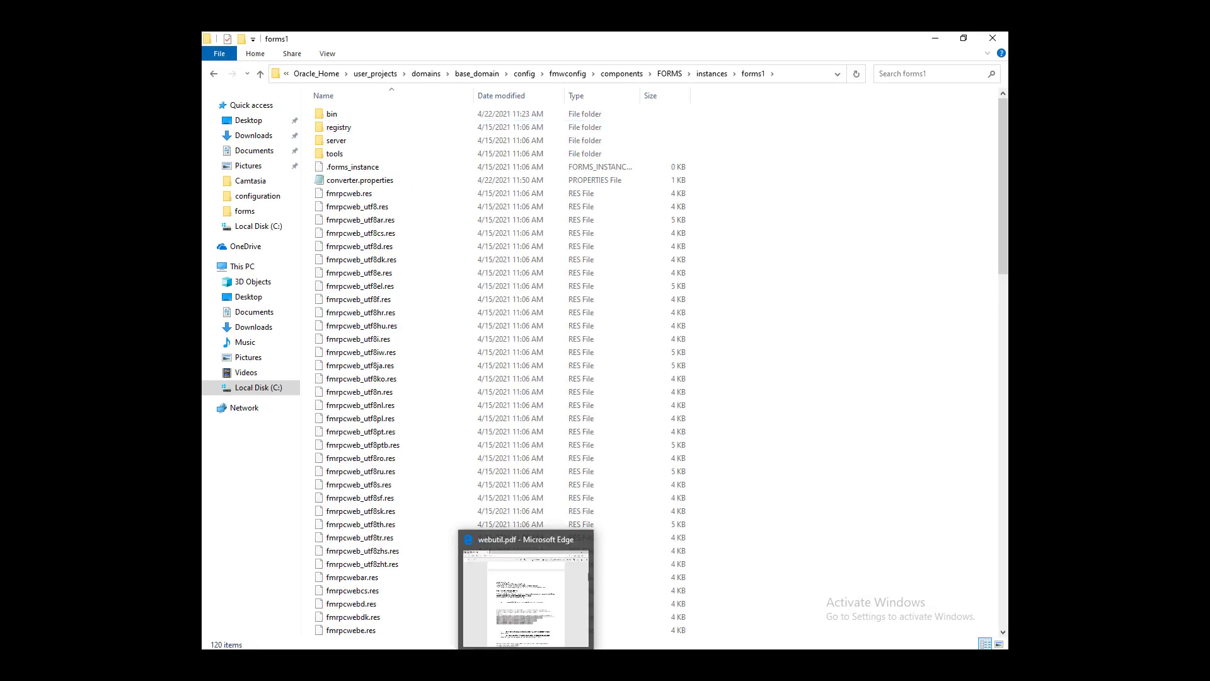
Open the forms1 server folder and confirm it is the webutil.cfg location in the guide
key("alt+Tab")
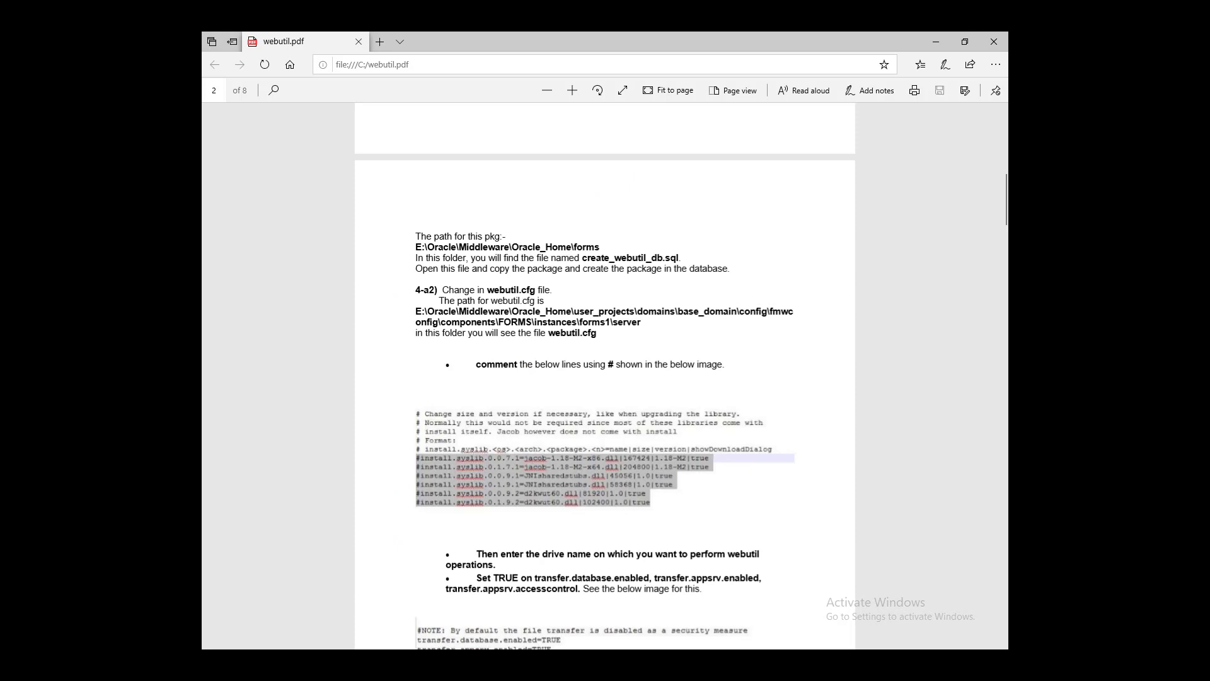
key("alt+Tab")
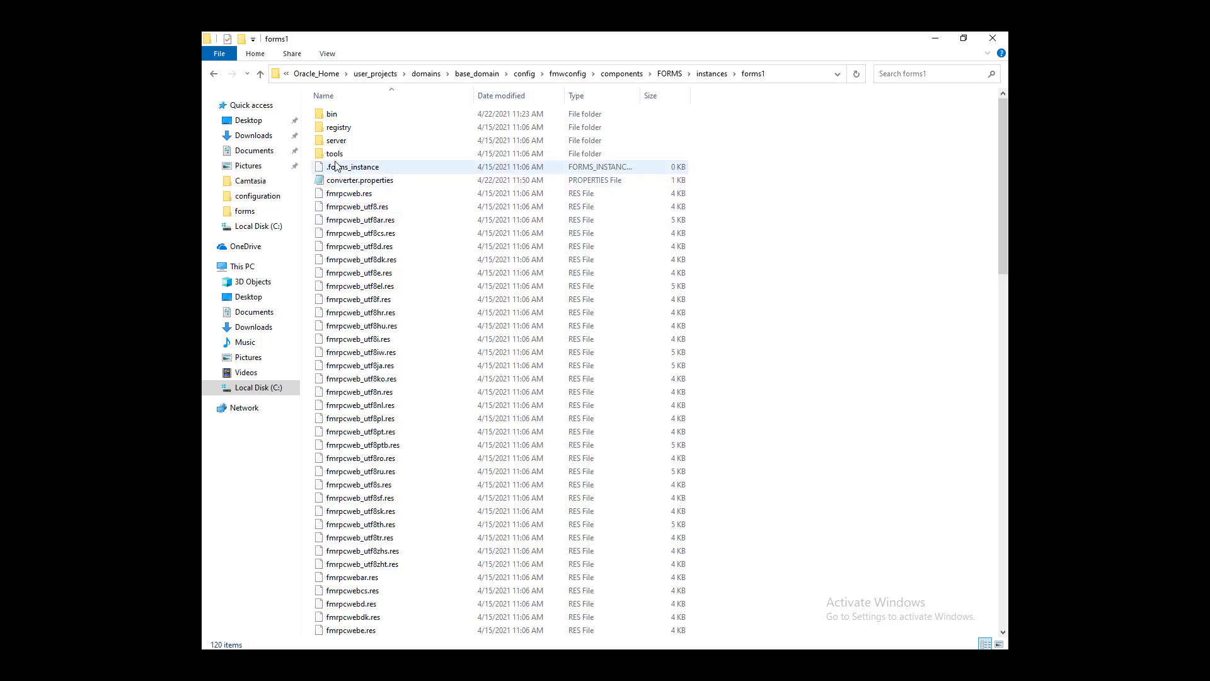
left_click(335, 141)
double_click(336, 141)
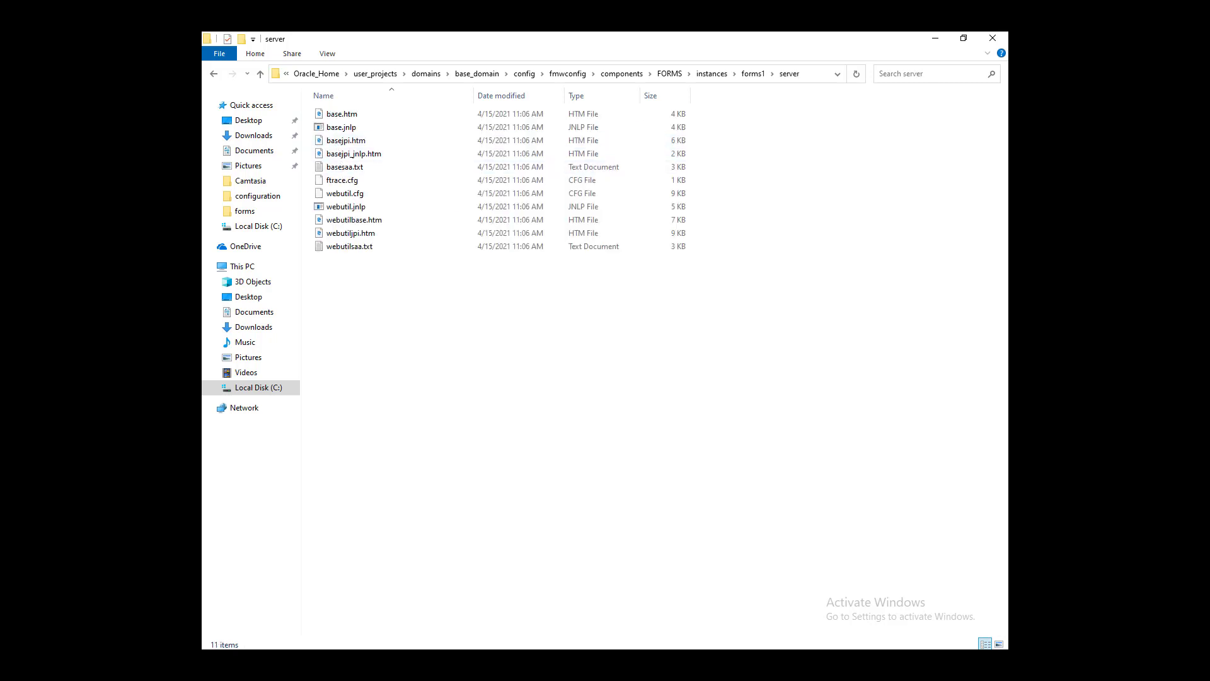
key("alt+Tab")
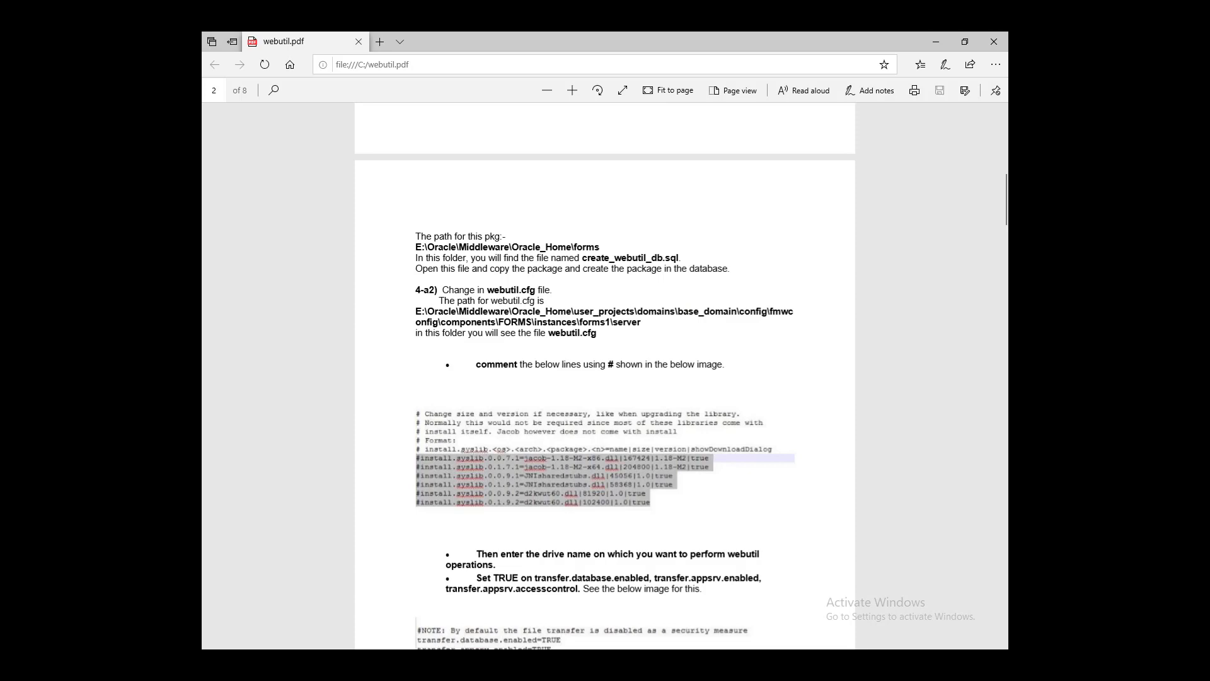
key("alt+Tab")
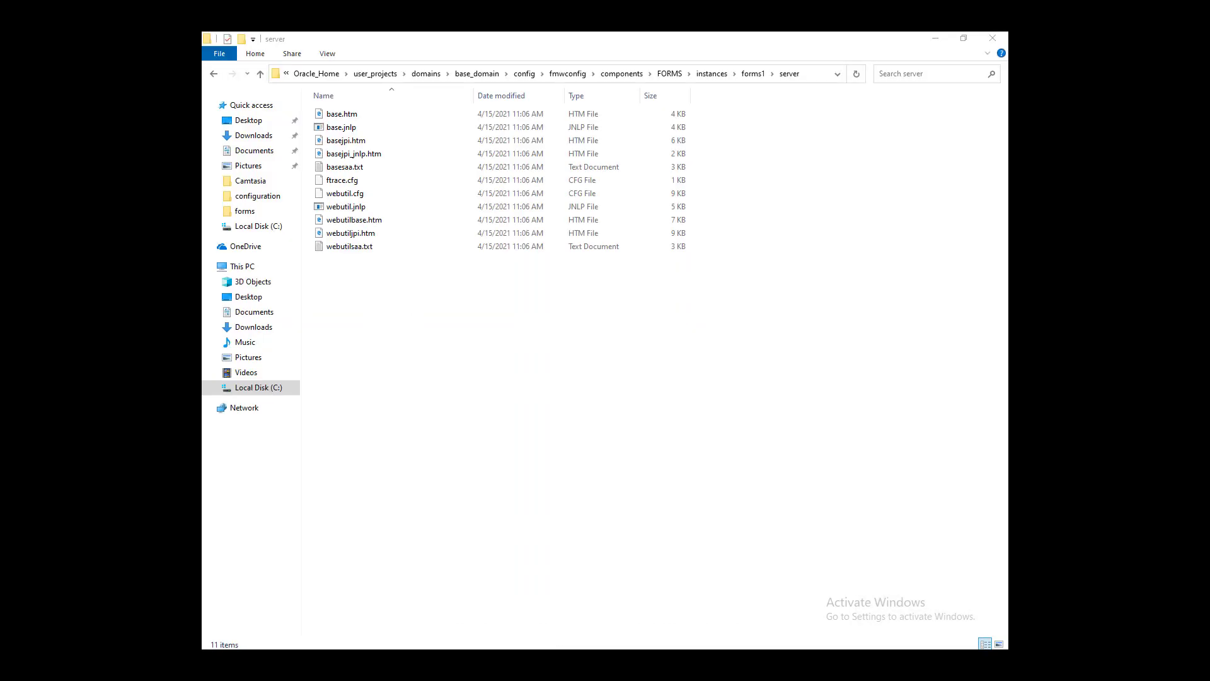
key("alt+Tab")
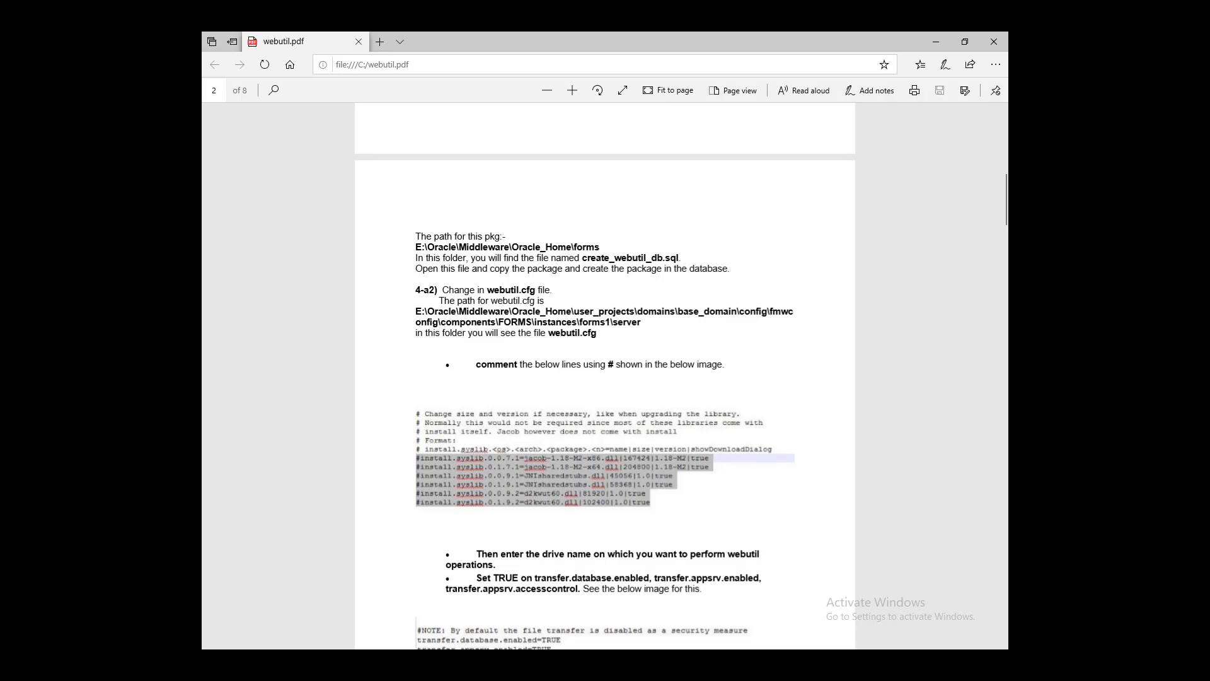
key("alt+Tab")
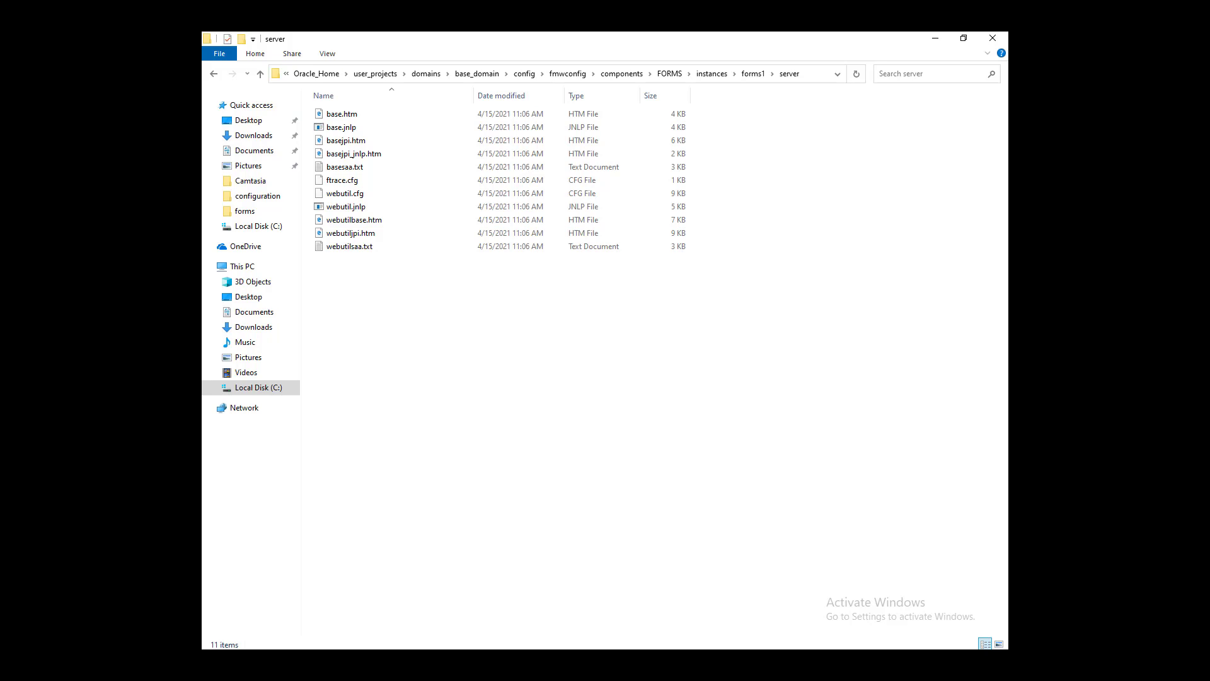
right_click(448, 357)
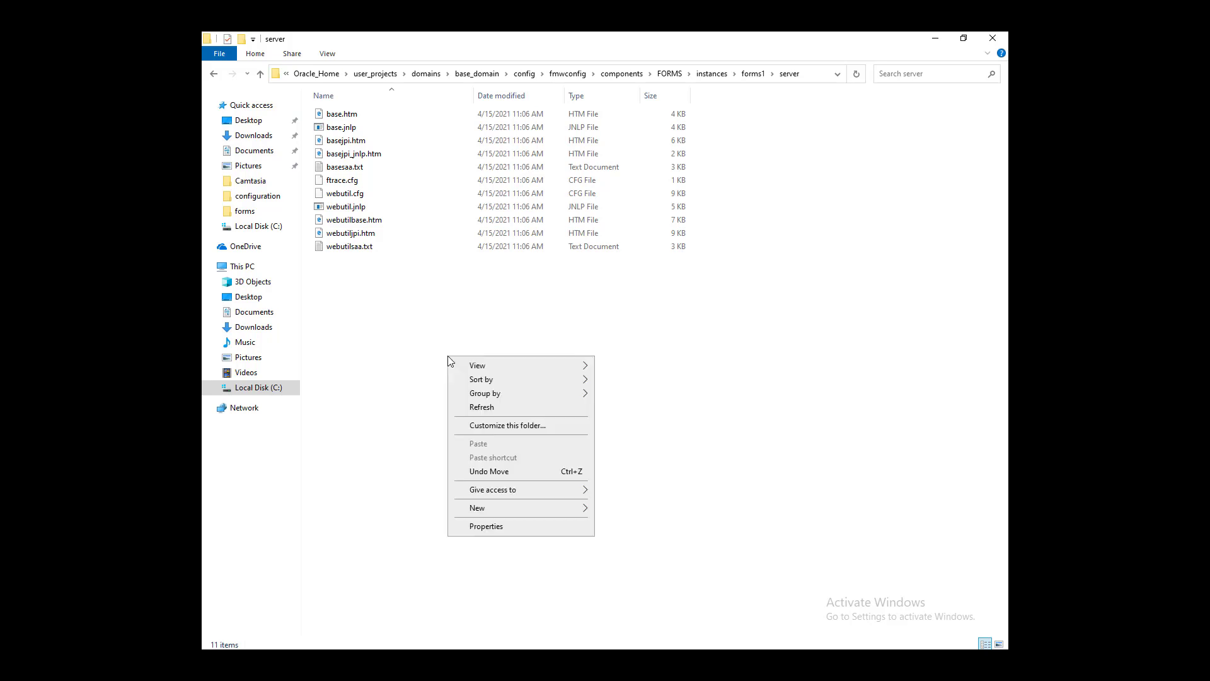
Group the server folder's files by Type, then recheck the webutil.pdf guide
mouse_move(501, 397)
left_click(616, 422)
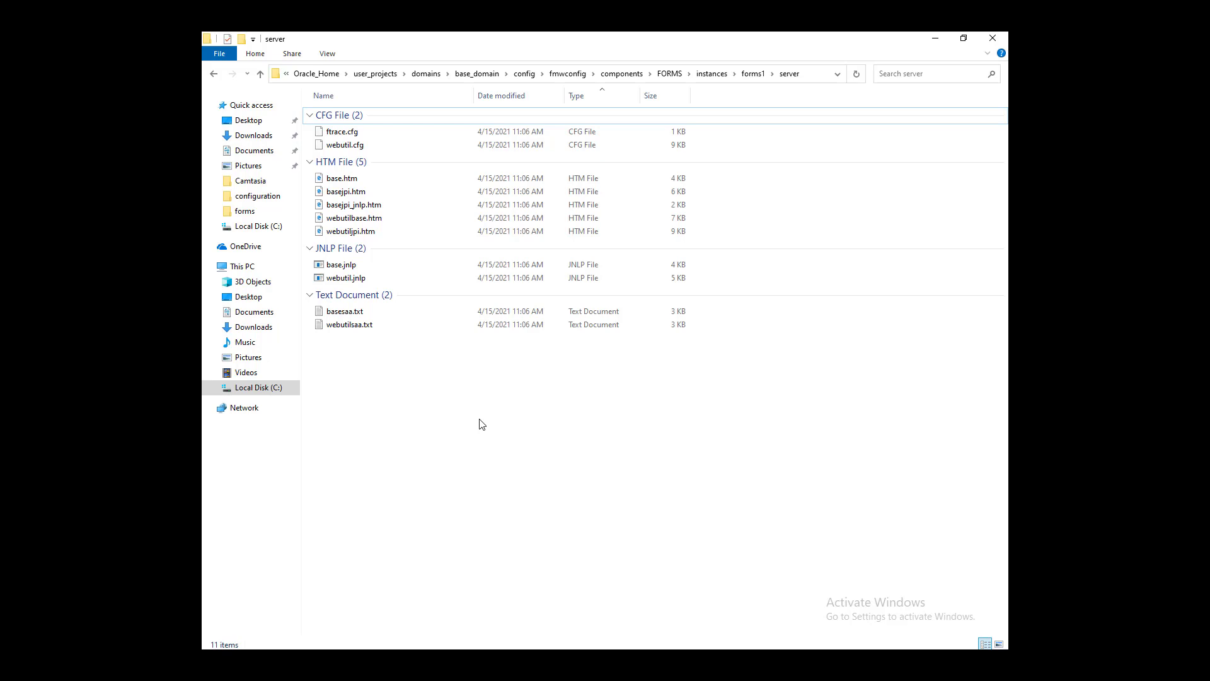
key("alt+Tab")
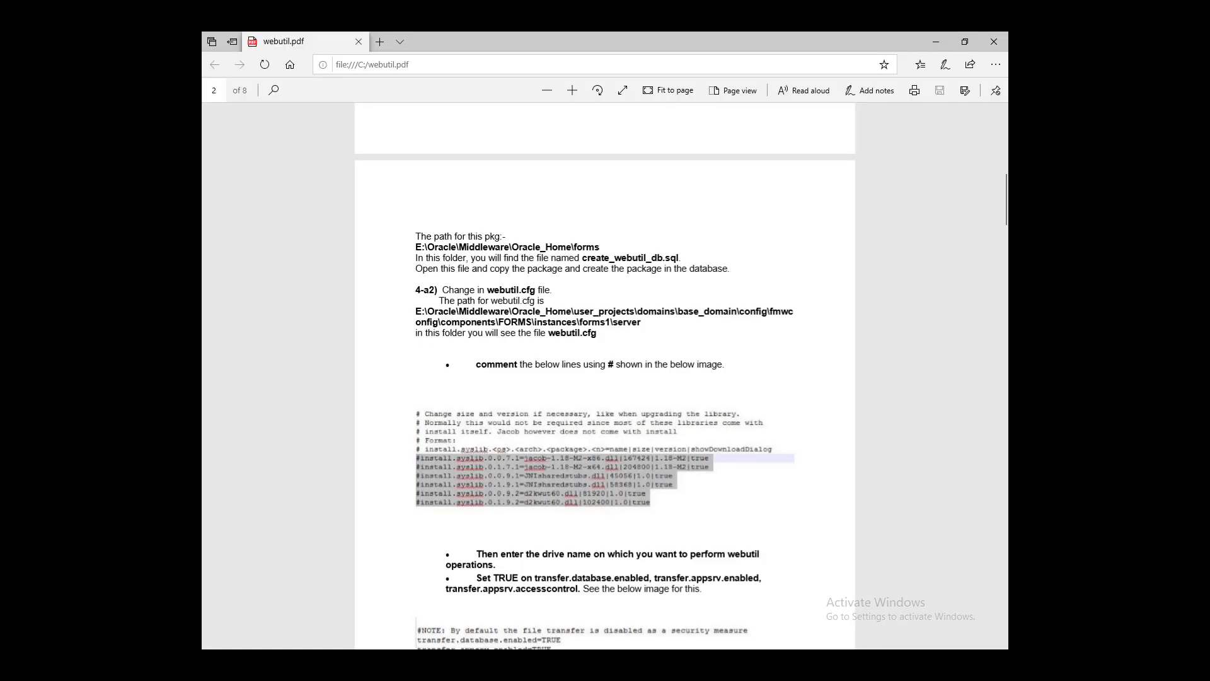
key("alt+Tab")
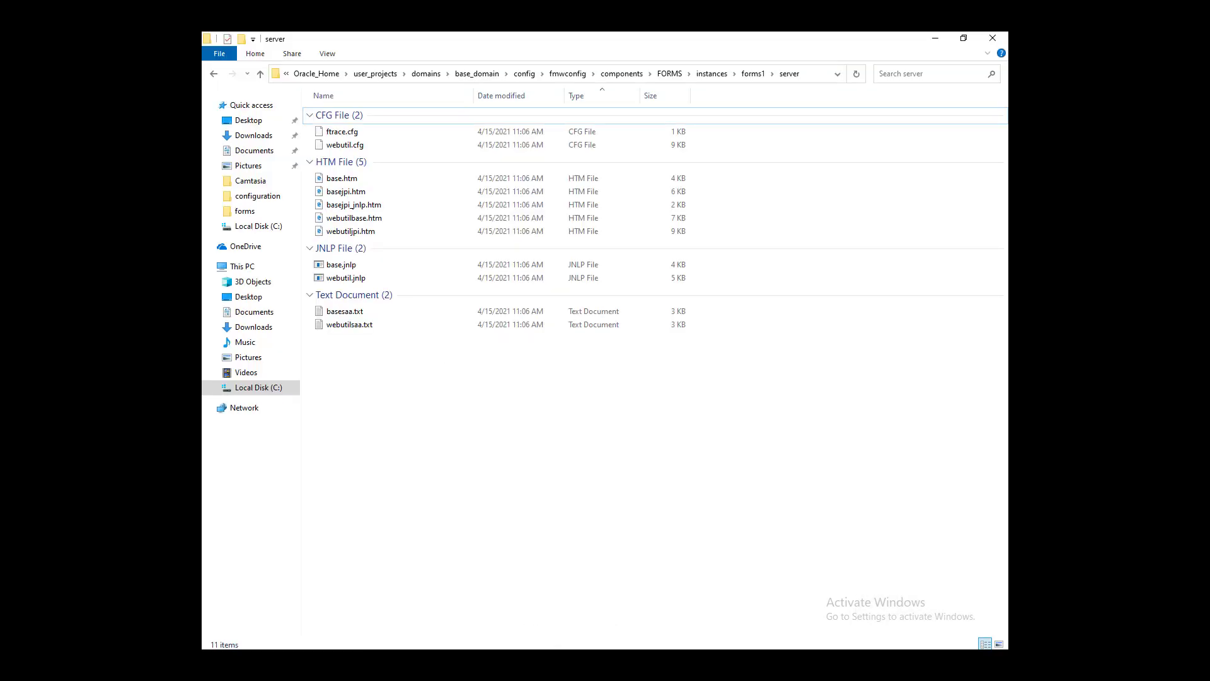
Open webutil.cfg in Notepad via Open with > More apps, without making it default, and maximize it
left_click(346, 146)
right_click(346, 149)
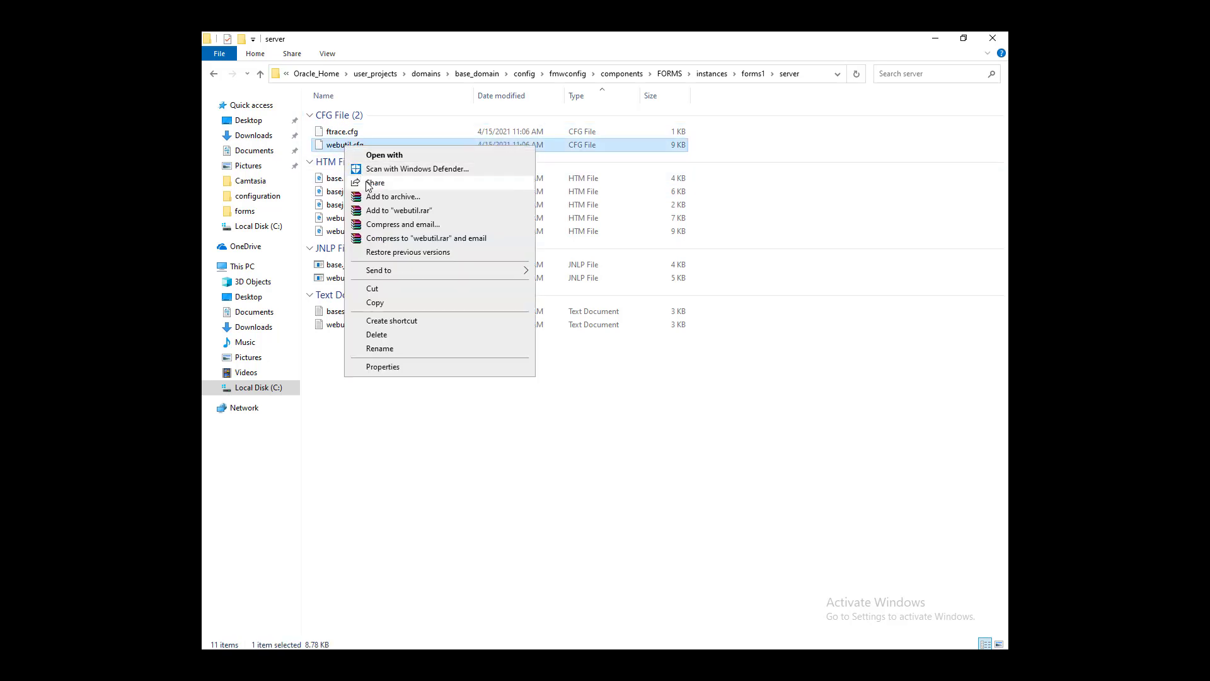
left_click(381, 156)
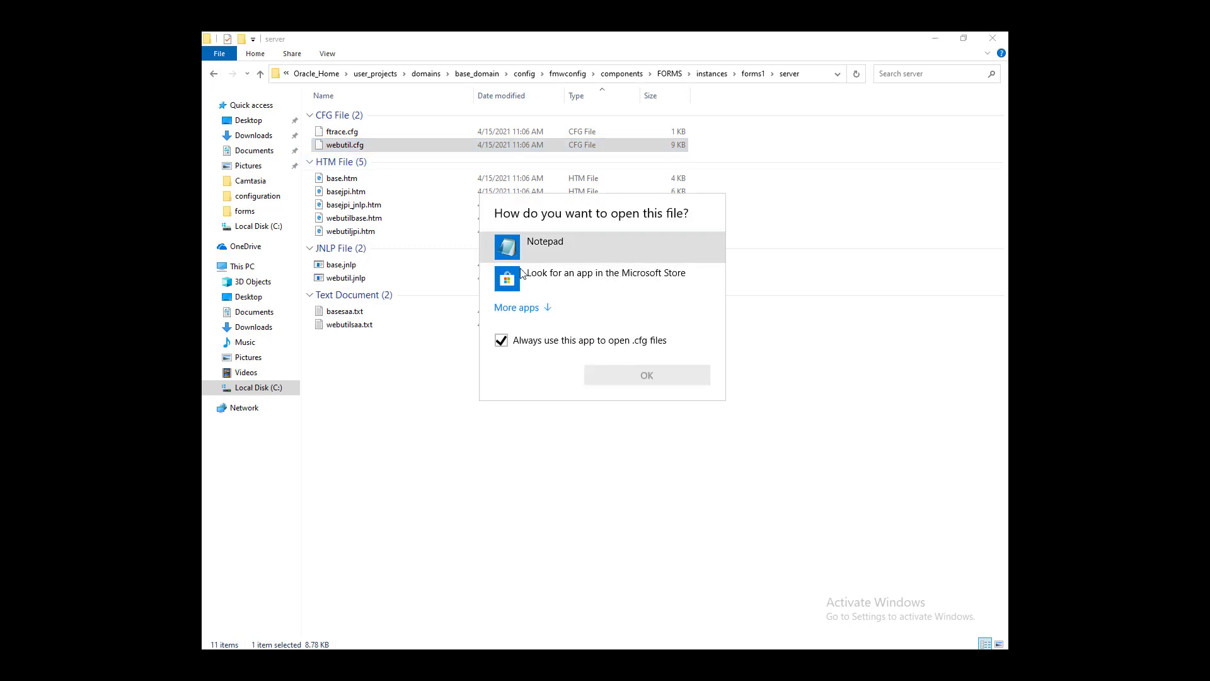
left_click(501, 340)
left_click(548, 308)
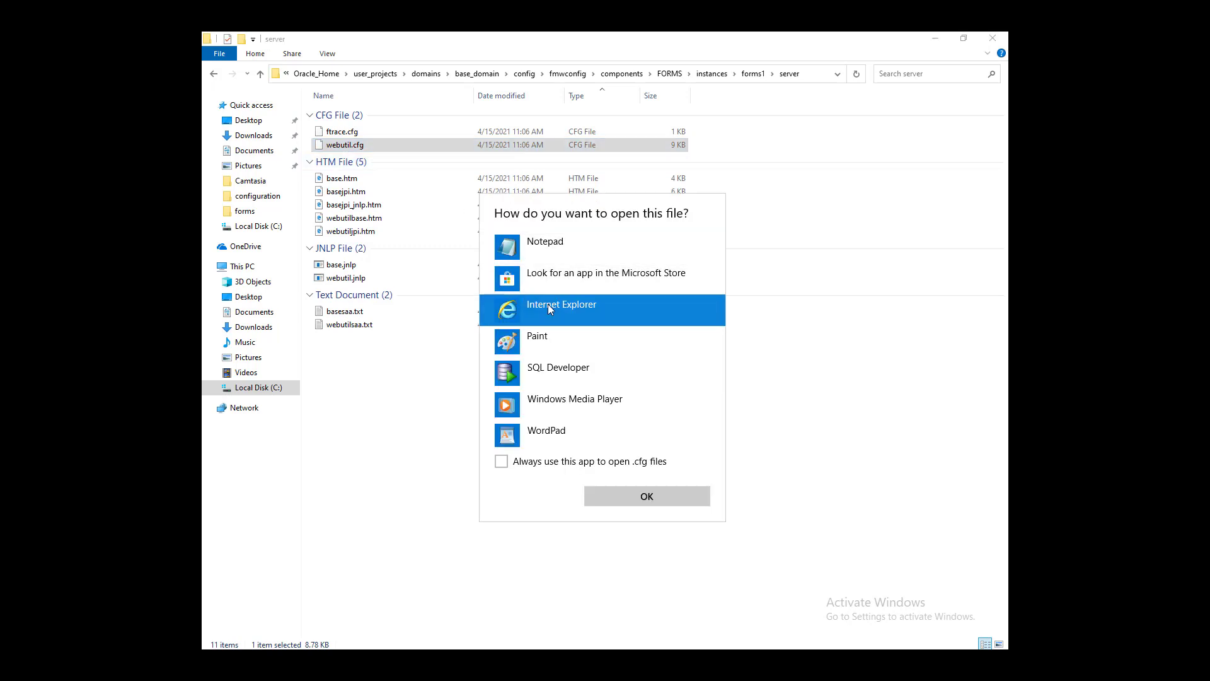
scroll(547, 304, "down", 1)
scroll(547, 296, "up", 1)
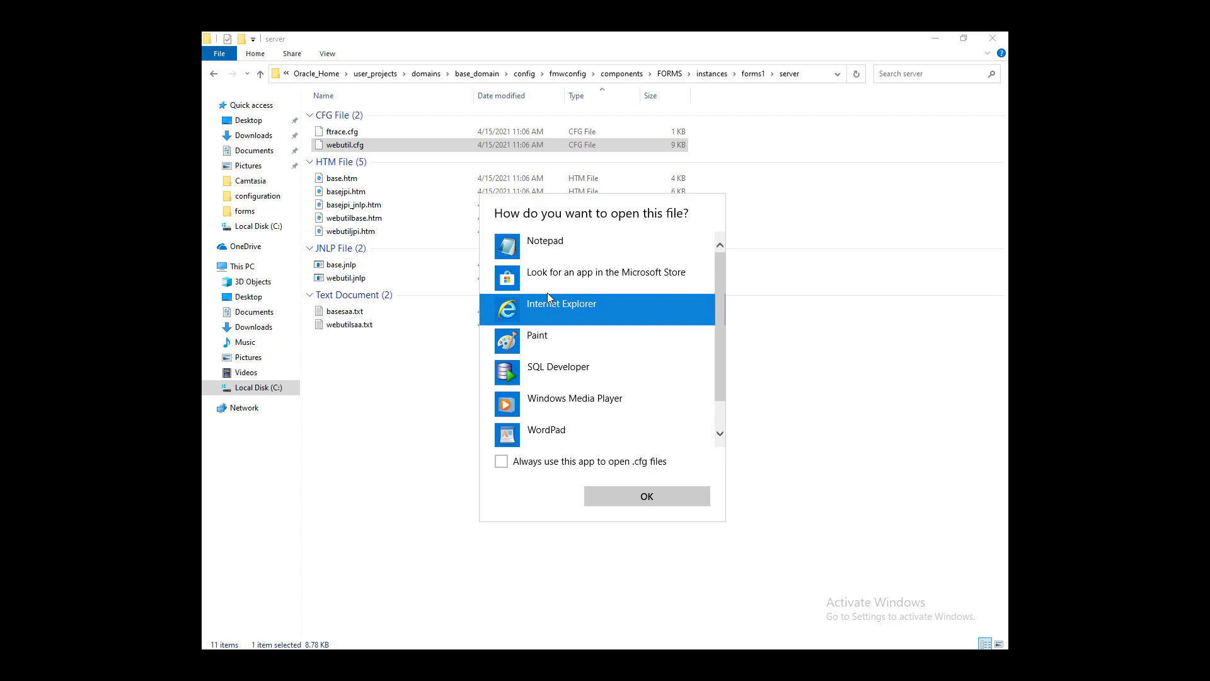
left_click(545, 243)
left_click(646, 496)
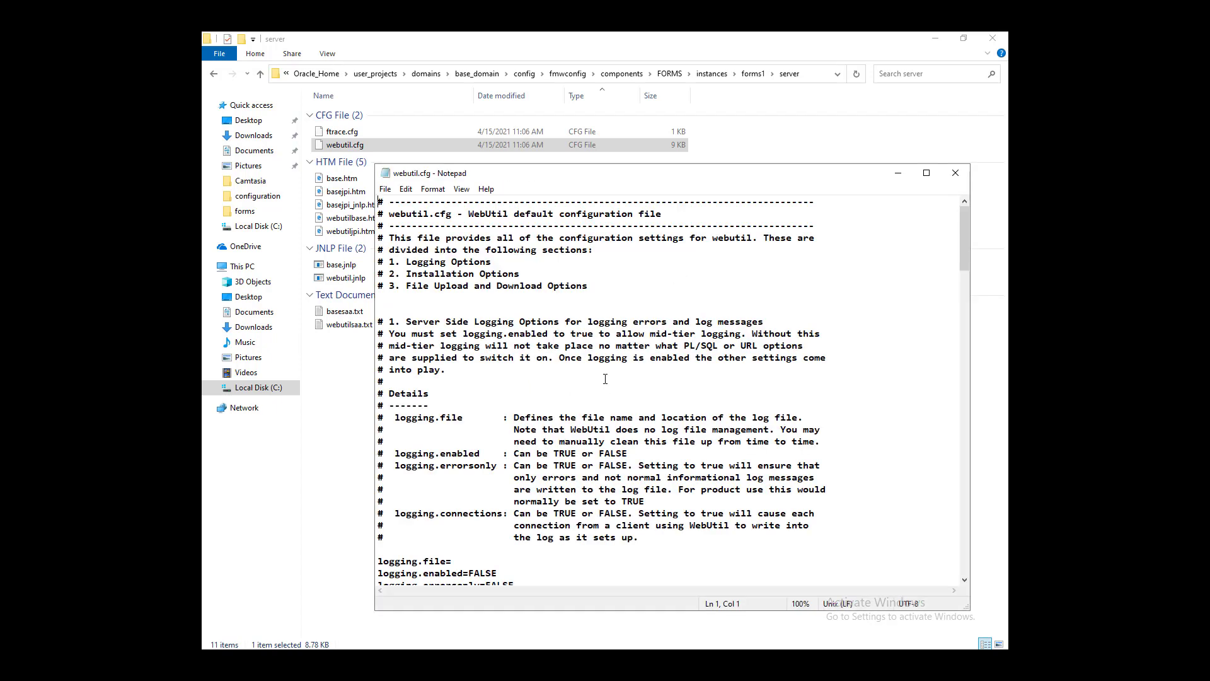
left_click(927, 173)
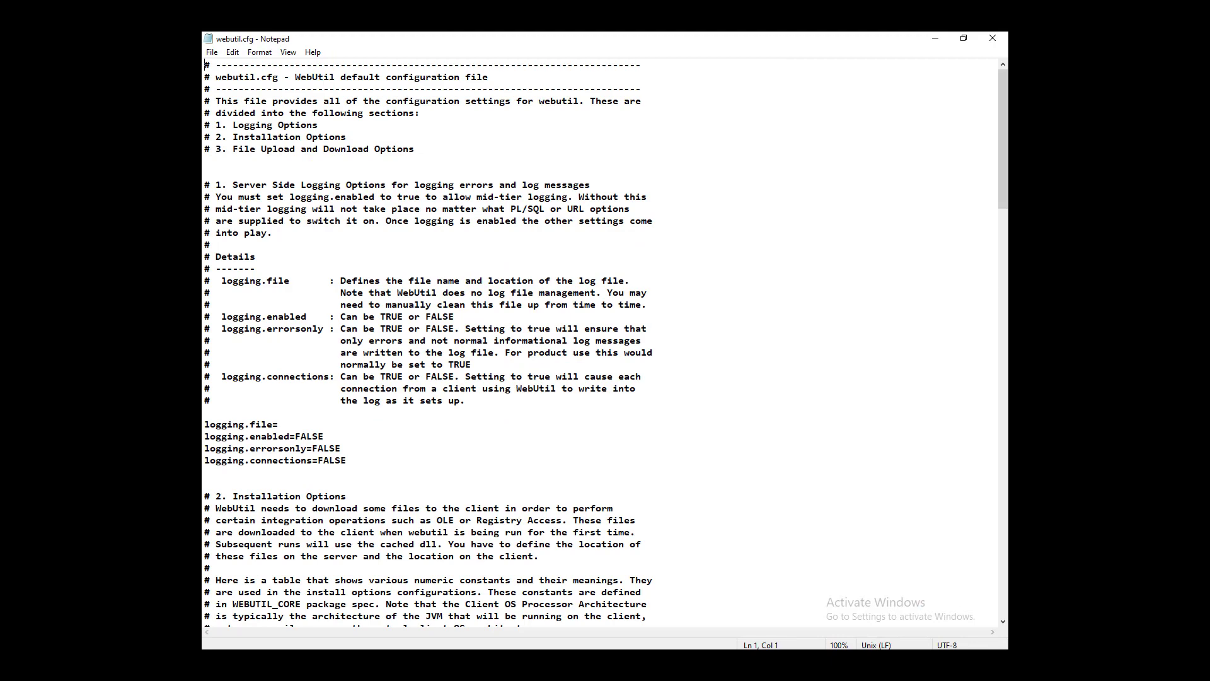
Compare the guide with webutil.cfg, scrolling through its logging, installation and file-transfer settings
key("alt+Tab")
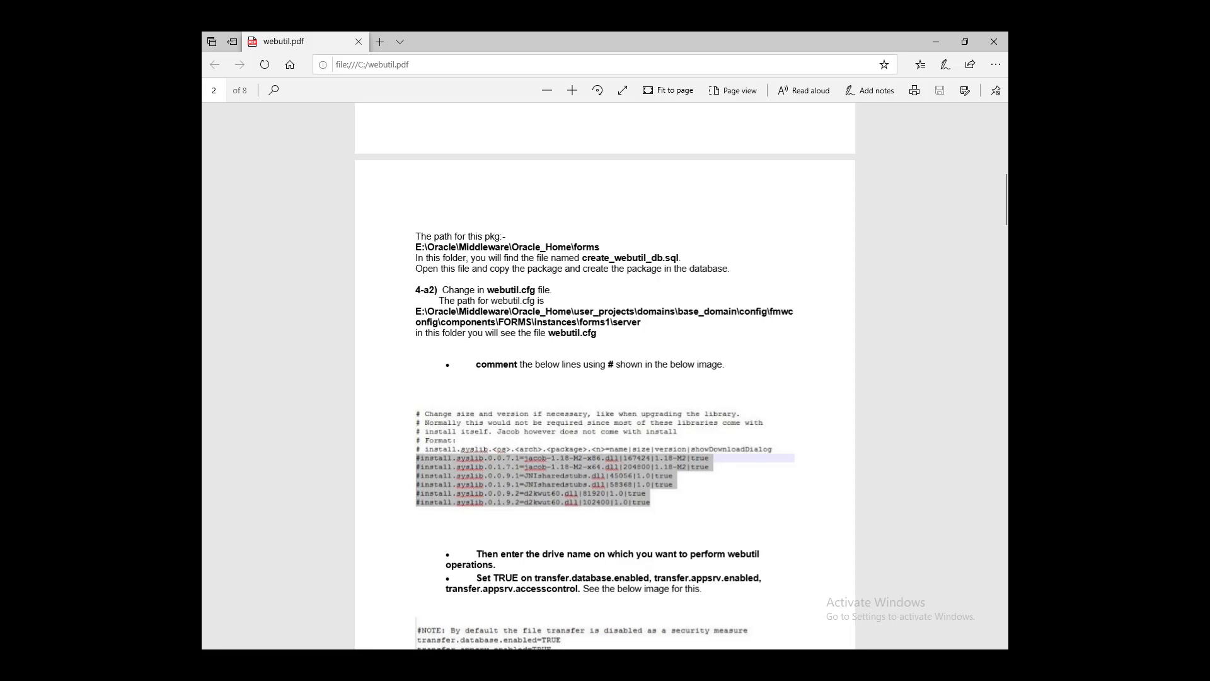
mouse_move(742, 665)
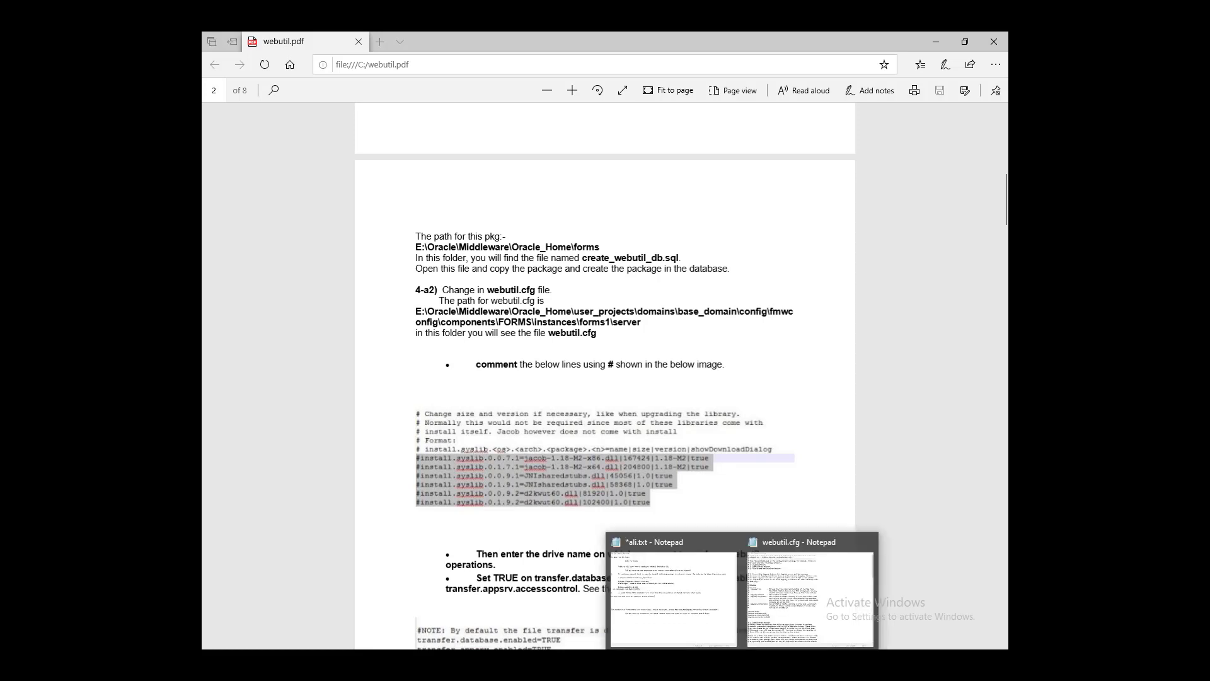
left_click(775, 616)
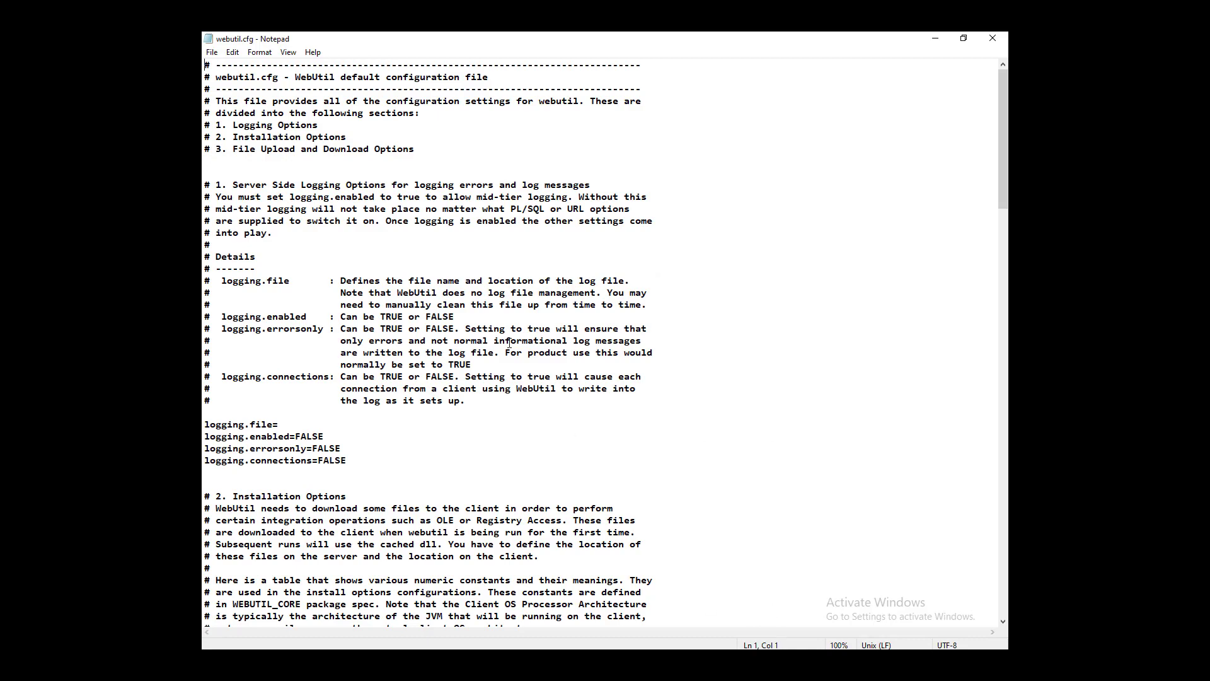
scroll(509, 342, "down", 6)
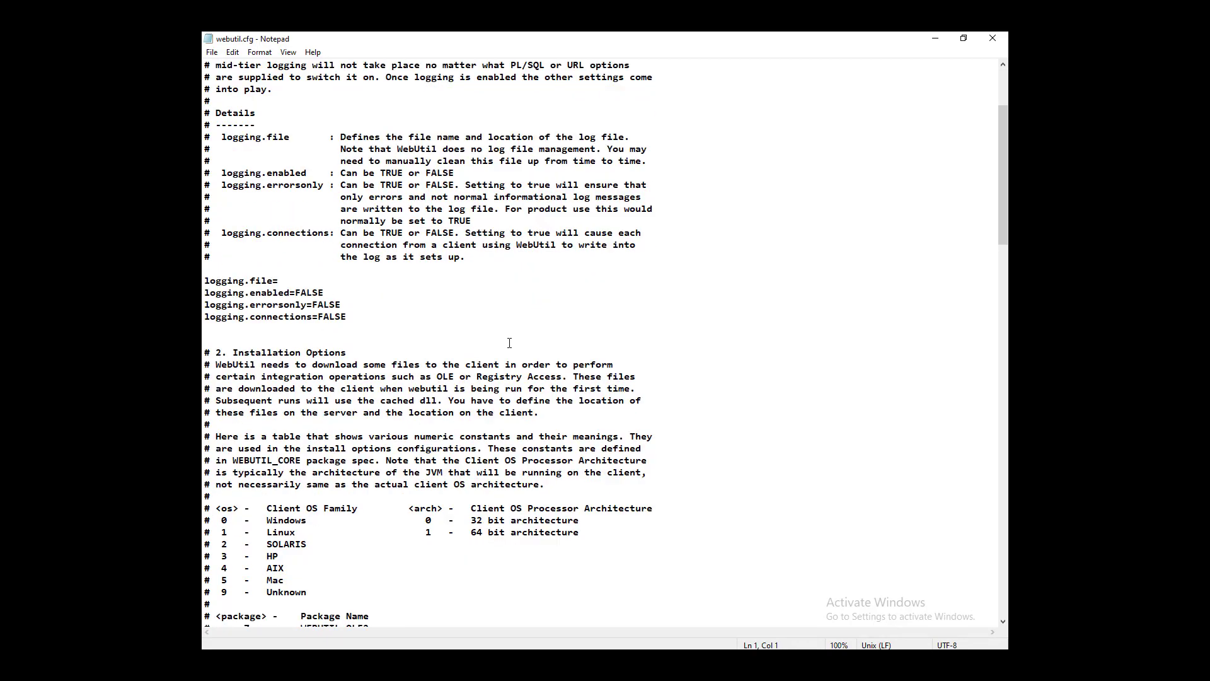
scroll(509, 342, "down", 12)
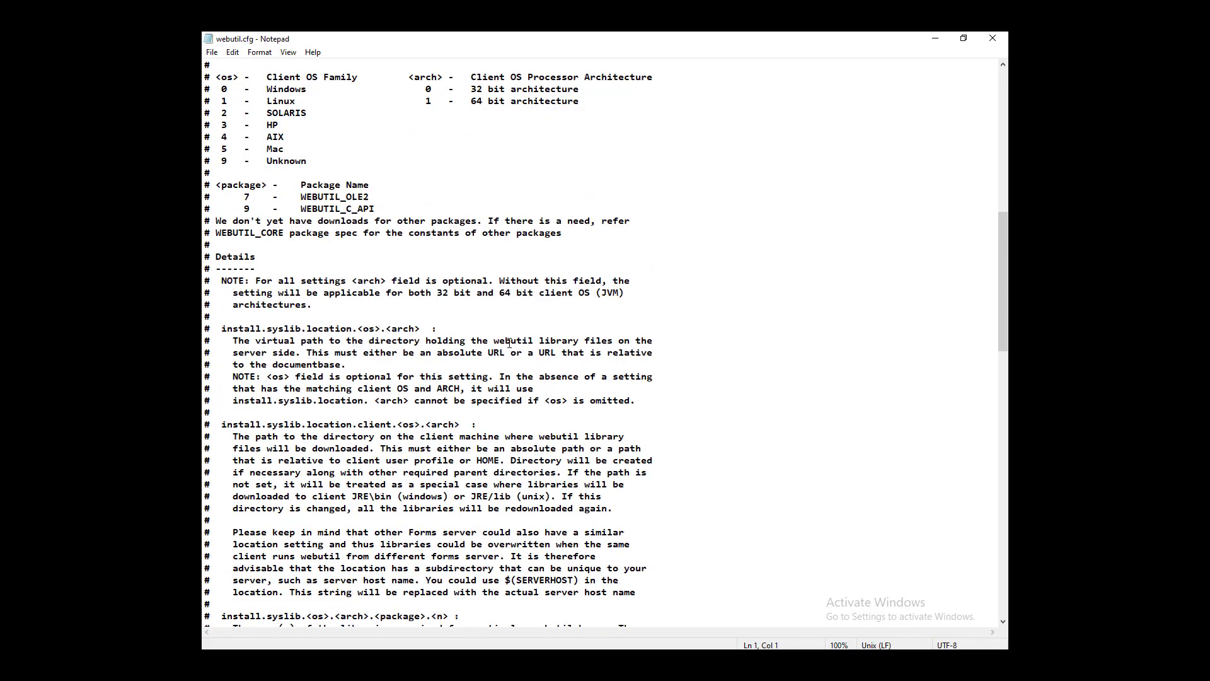
scroll(510, 342, "down", 18)
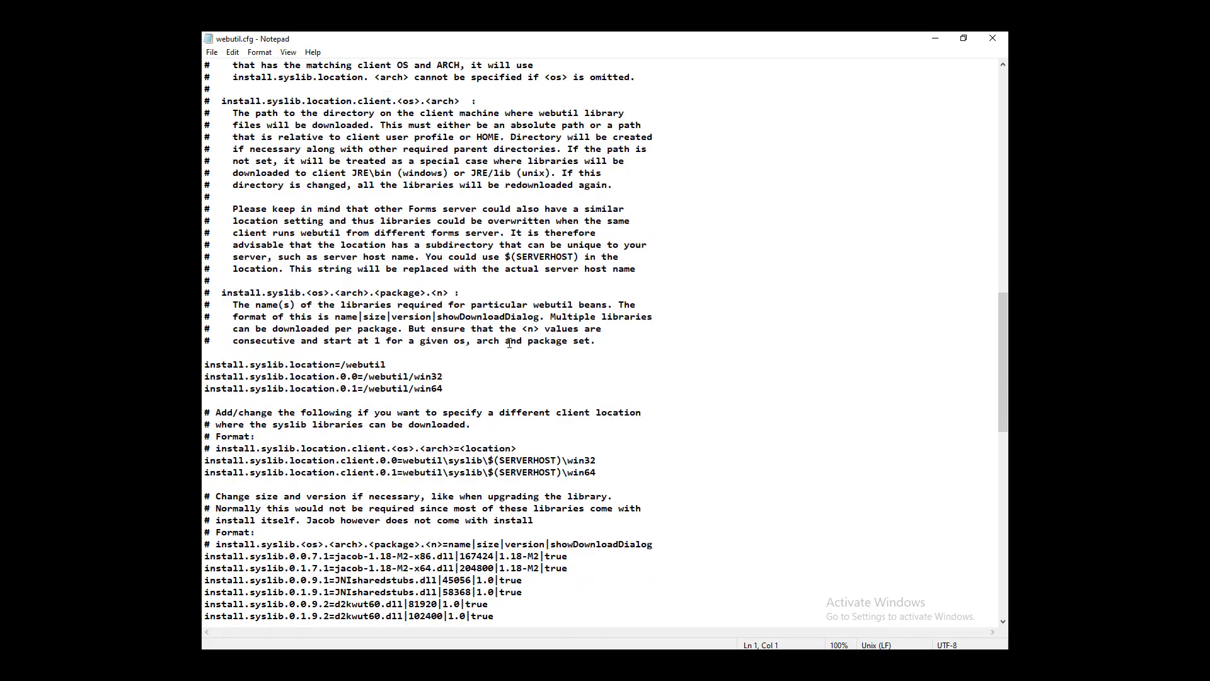
scroll(510, 343, "down", 10)
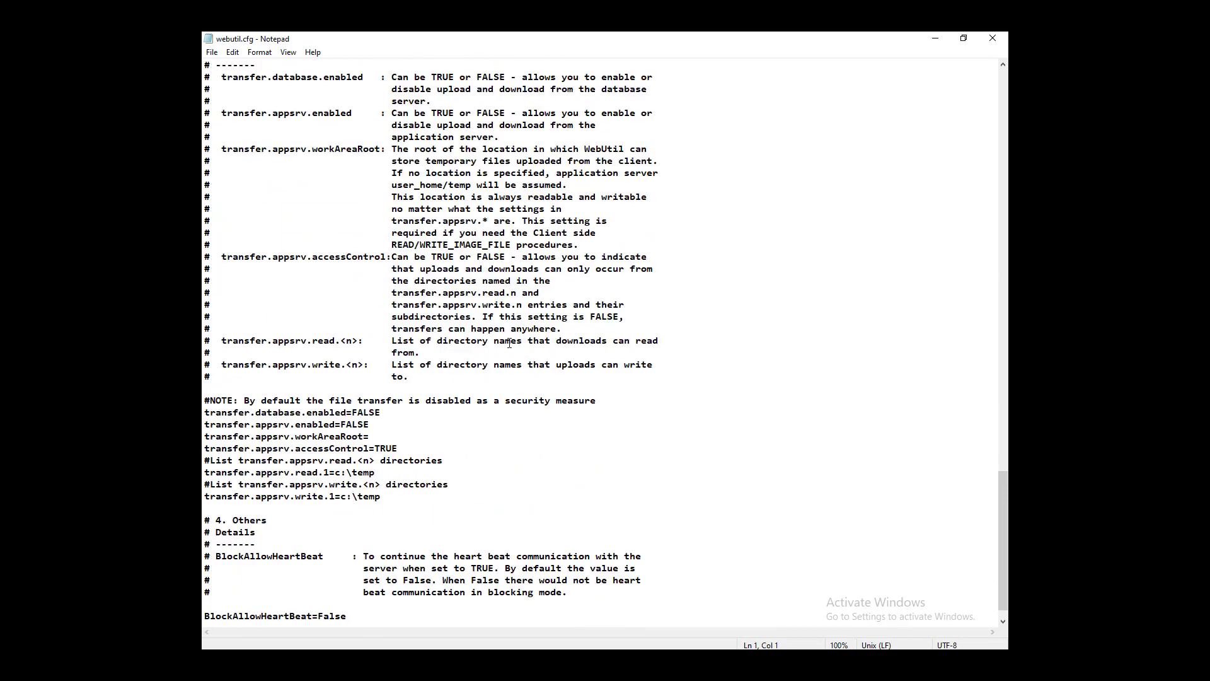
scroll(510, 343, "up", 20)
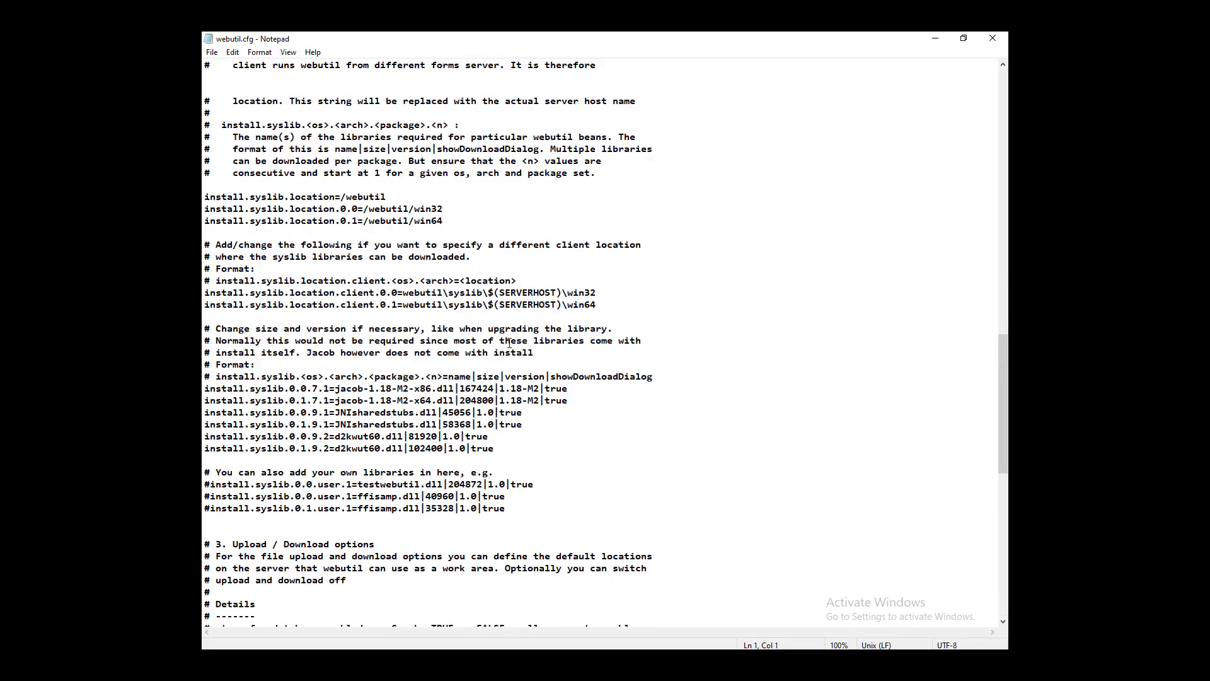
scroll(509, 342, "up", 14)
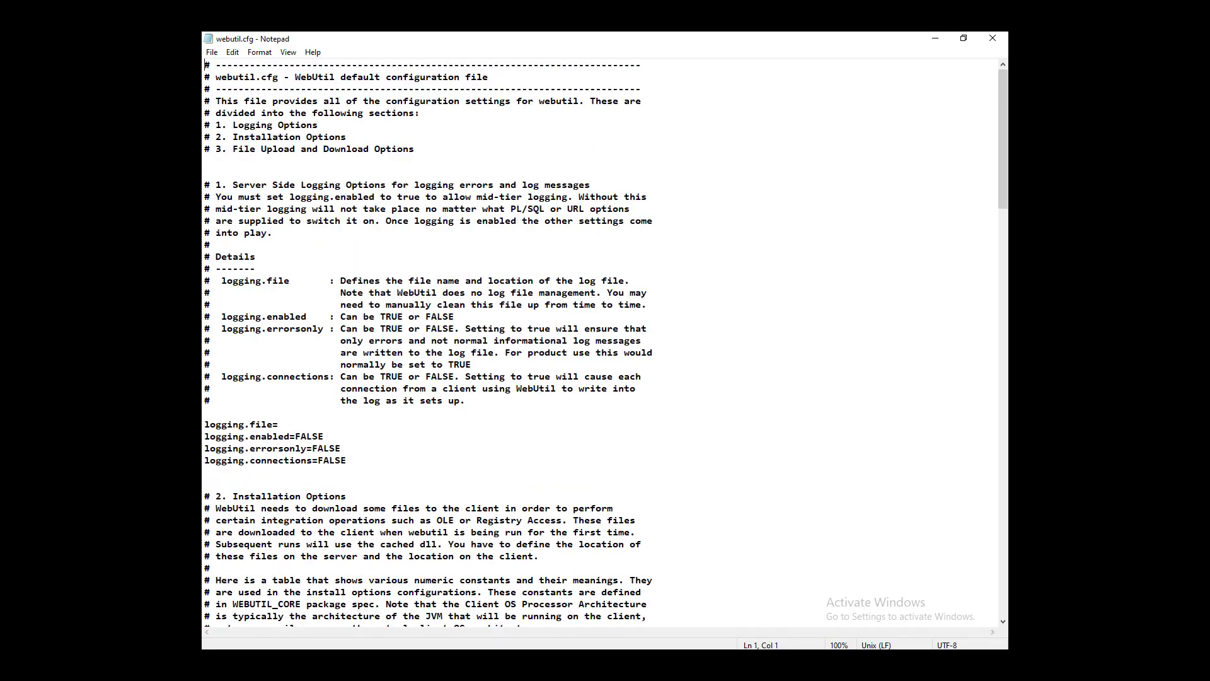
key("alt+Tab")
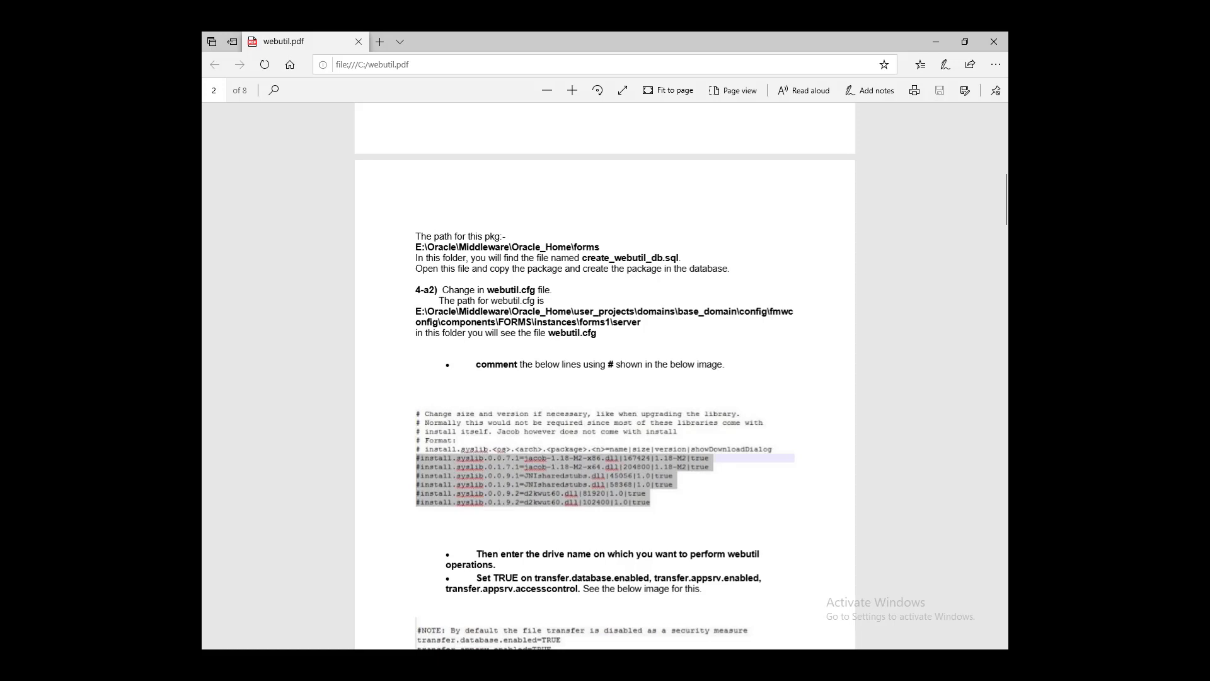
Reread page 2's webutil.cfg edit instructions, then bring the webutil.cfg Notepad window forward
scroll(567, 640, "down", 6)
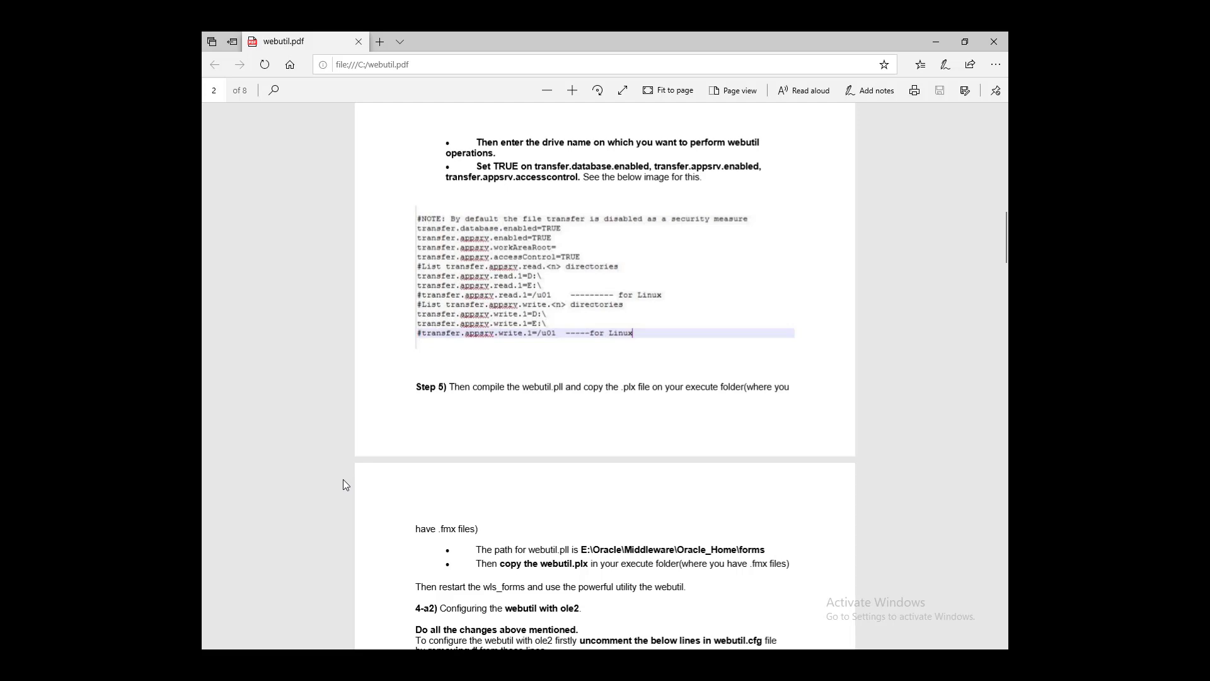
scroll(344, 482, "up", 4)
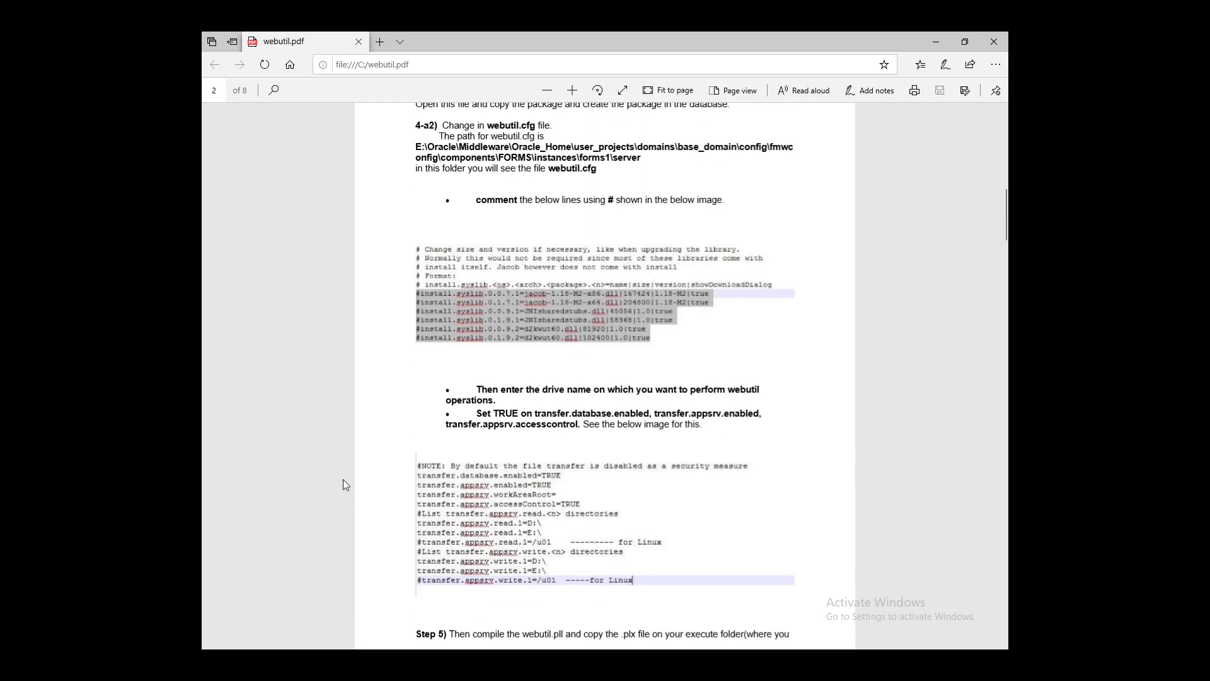
scroll(344, 480, "up", 1)
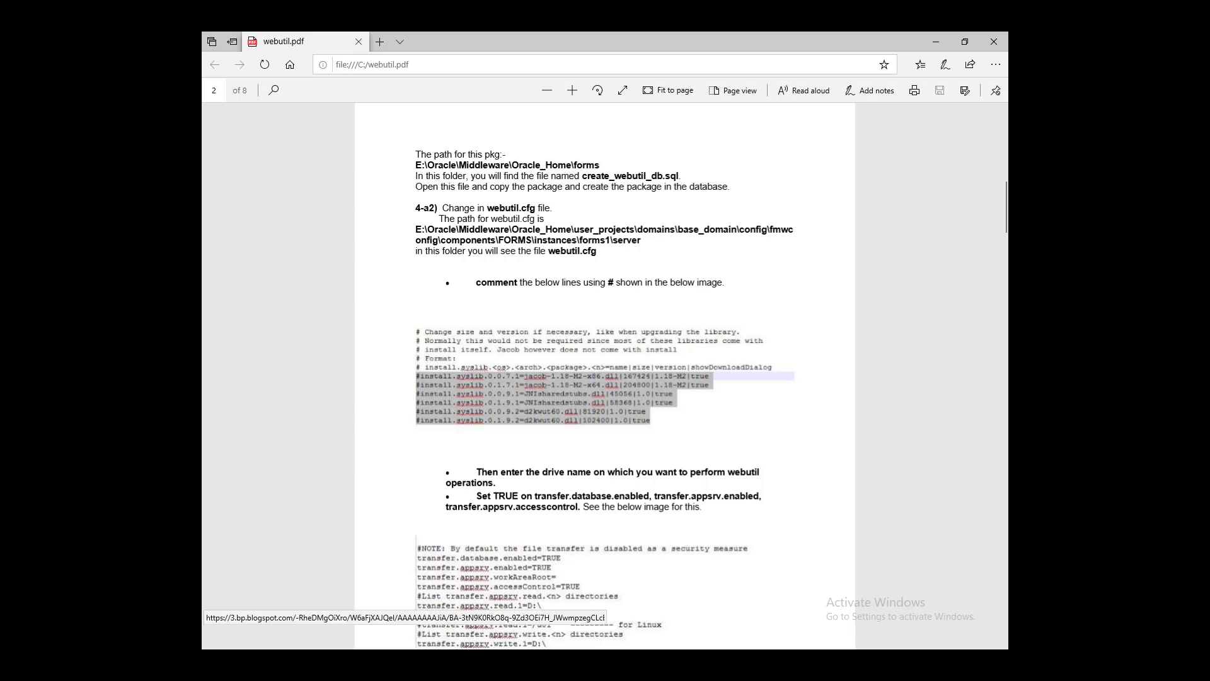
left_click(794, 610)
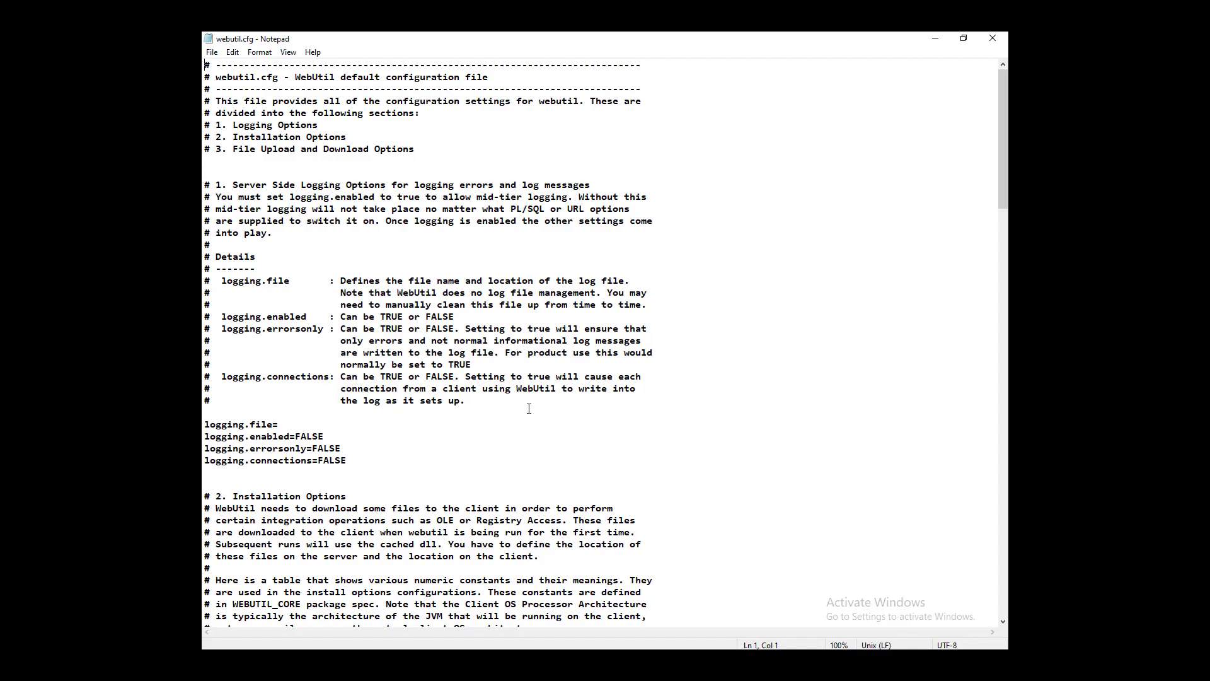
Scroll webutil.cfg down to the transfer and heartbeat settings and back up a little
scroll(529, 408, "down", 6)
scroll(528, 408, "down", 6)
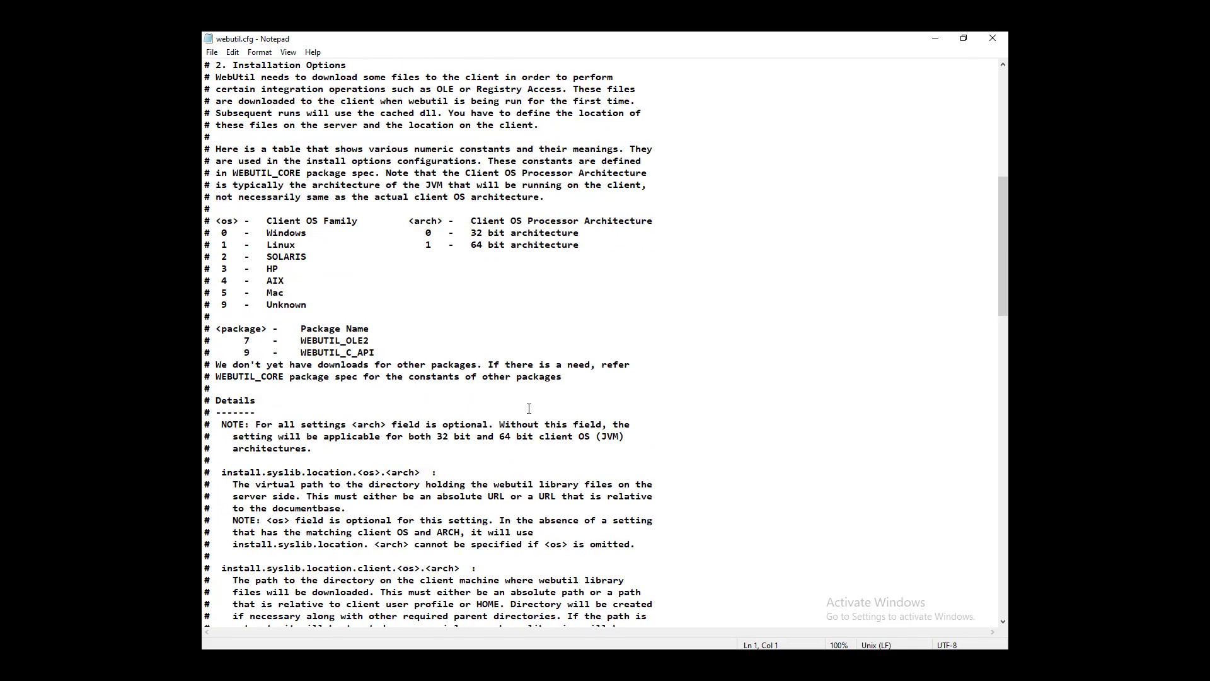
scroll(529, 408, "down", 7)
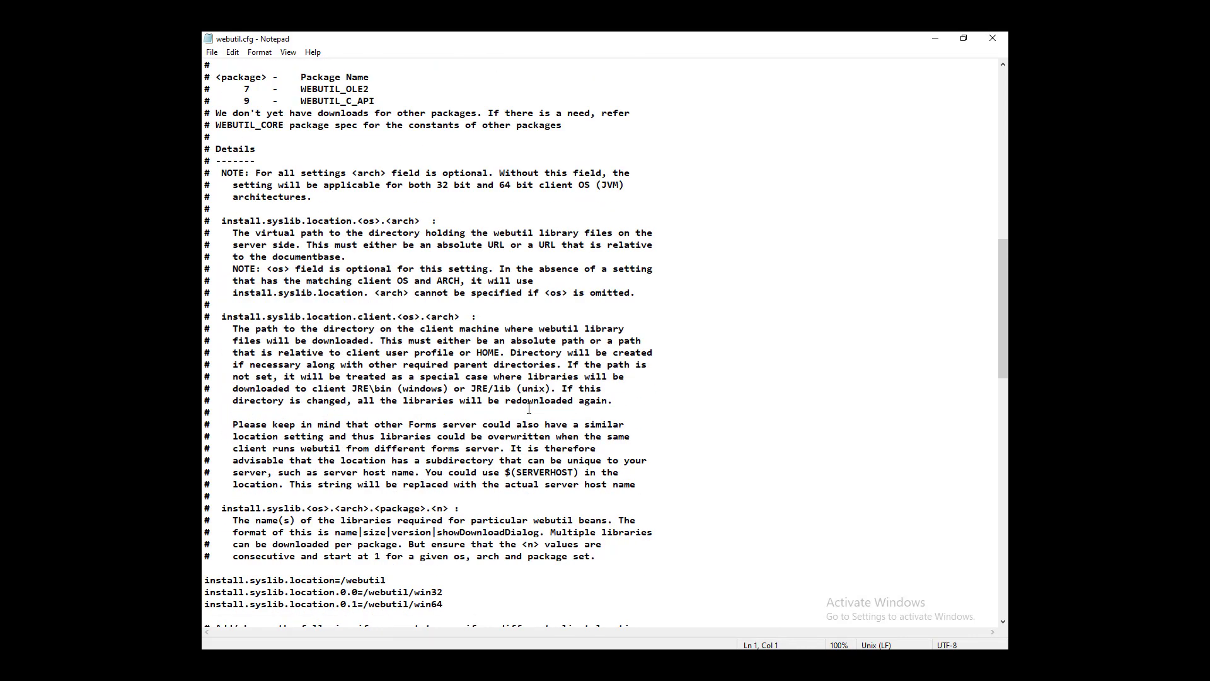
scroll(529, 408, "down", 3)
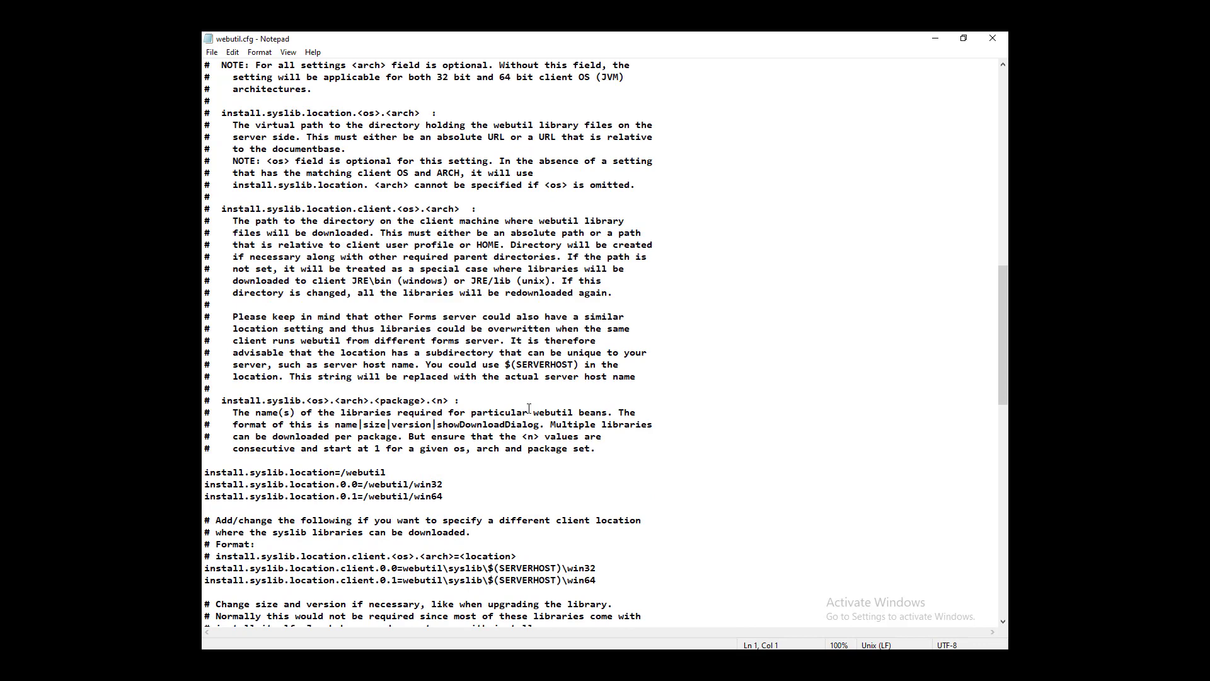
scroll(529, 408, "down", 4)
scroll(528, 409, "down", 5)
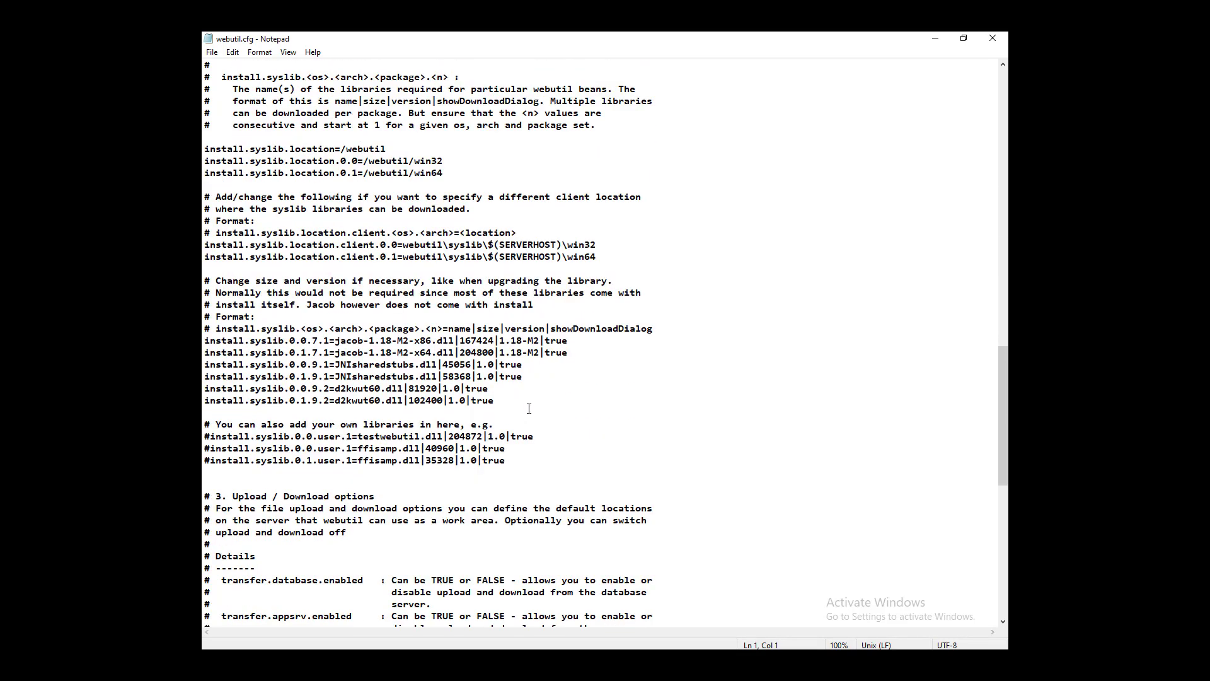
scroll(529, 408, "down", 5)
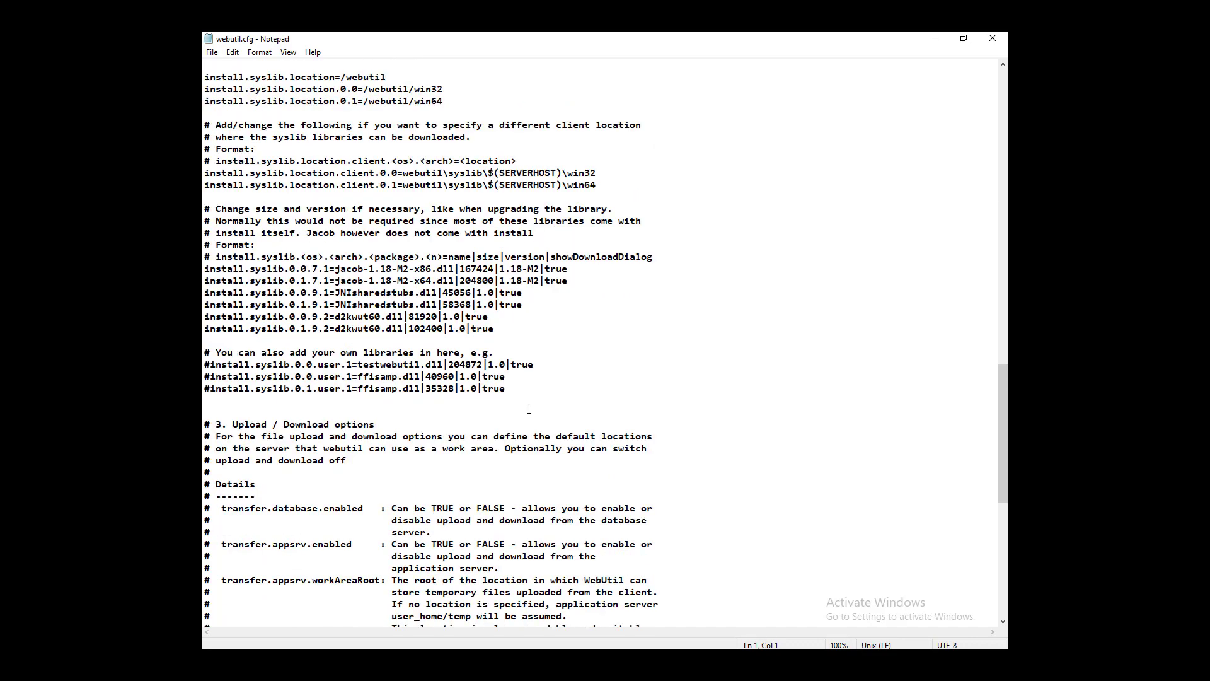
scroll(529, 408, "down", 2)
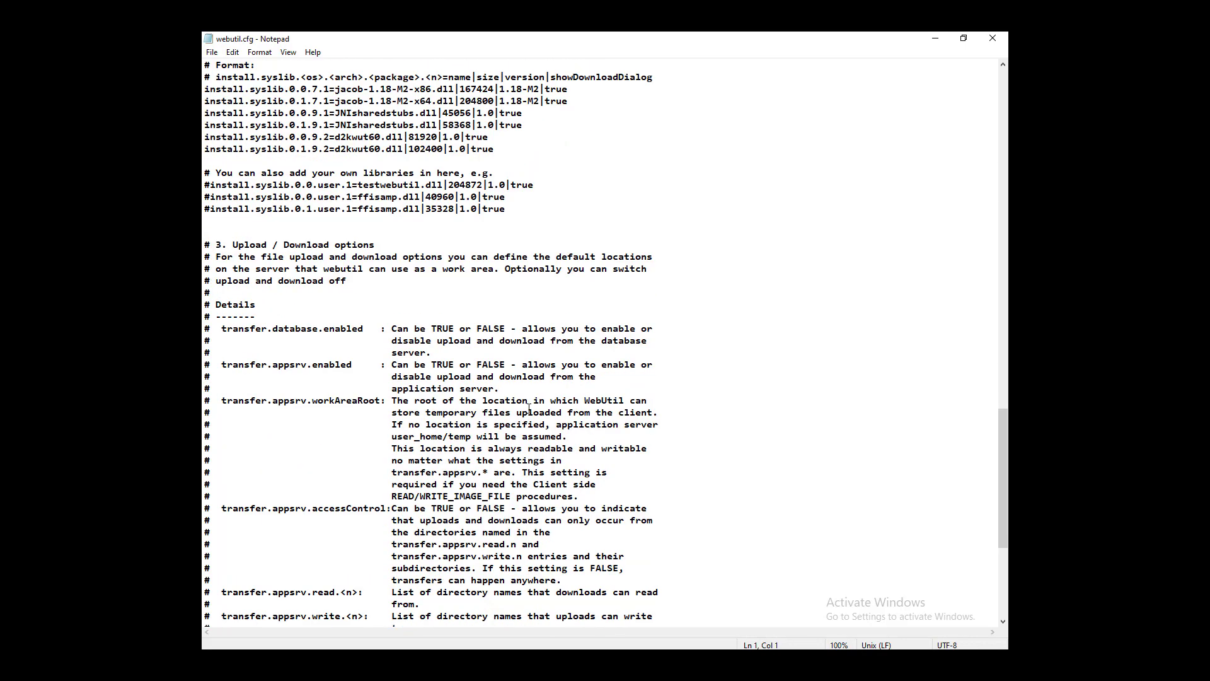
scroll(528, 408, "down", 5)
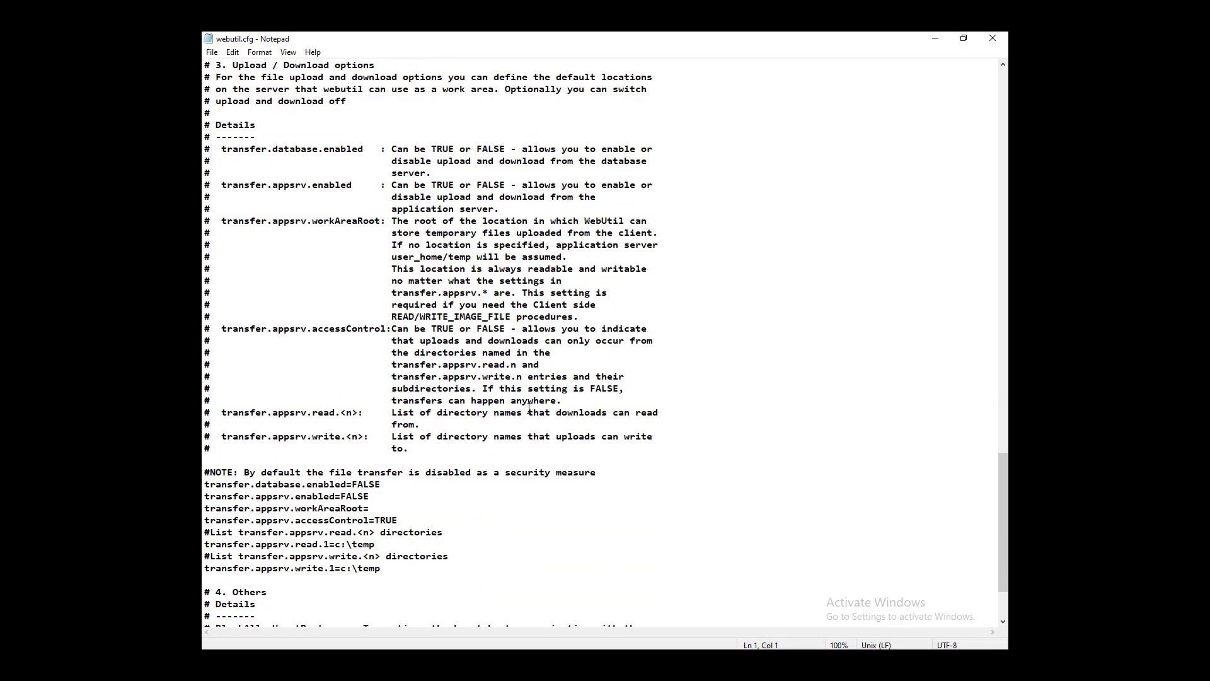
scroll(528, 408, "down", 3)
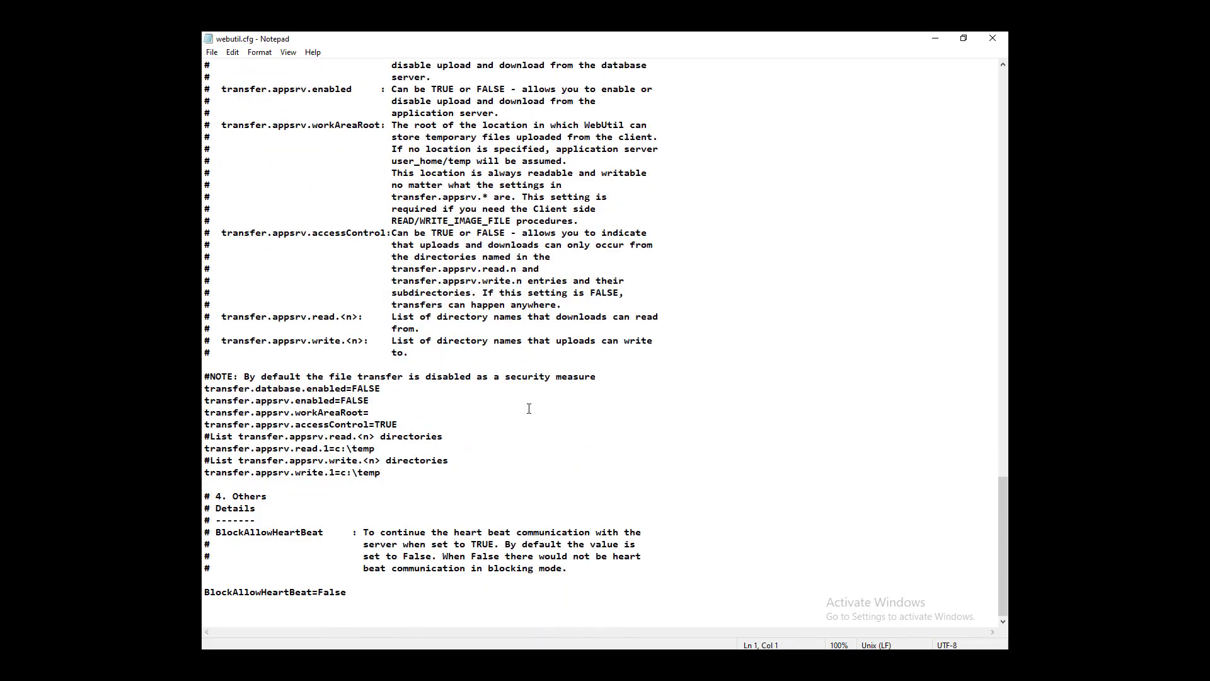
scroll(529, 408, "up", 19)
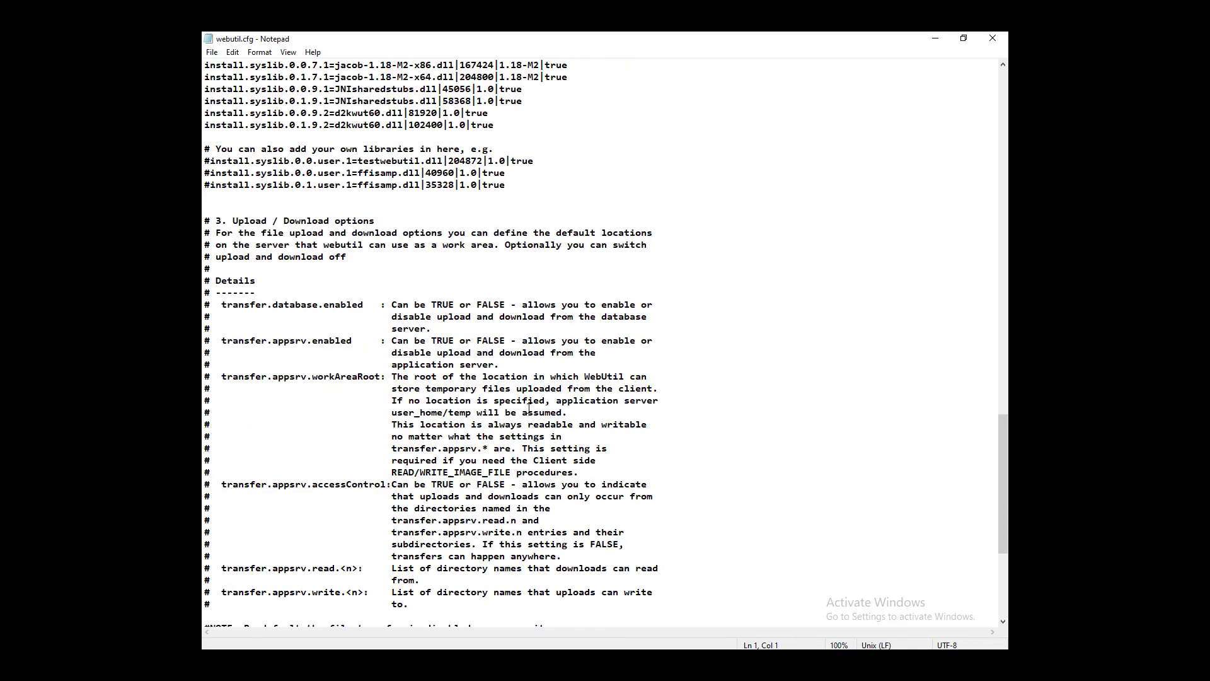
scroll(529, 409, "up", 1)
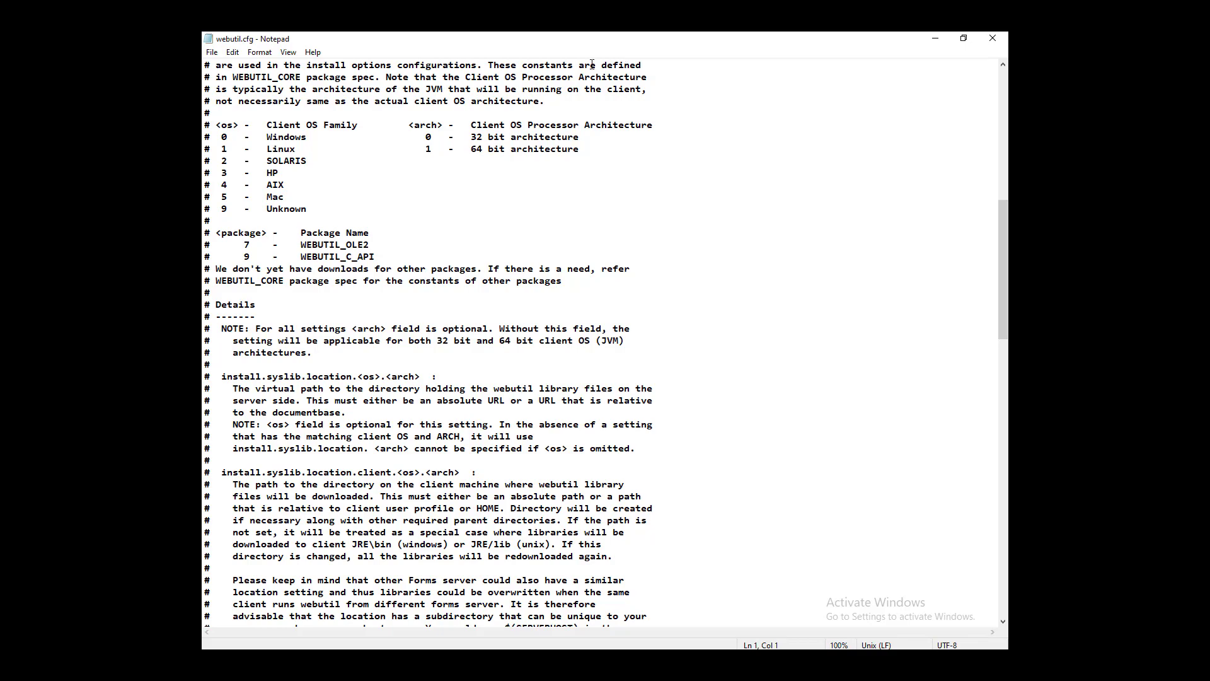
Minimize Notepad and highlight the webutil.cfg folder path in the PDF guide
left_click(936, 39)
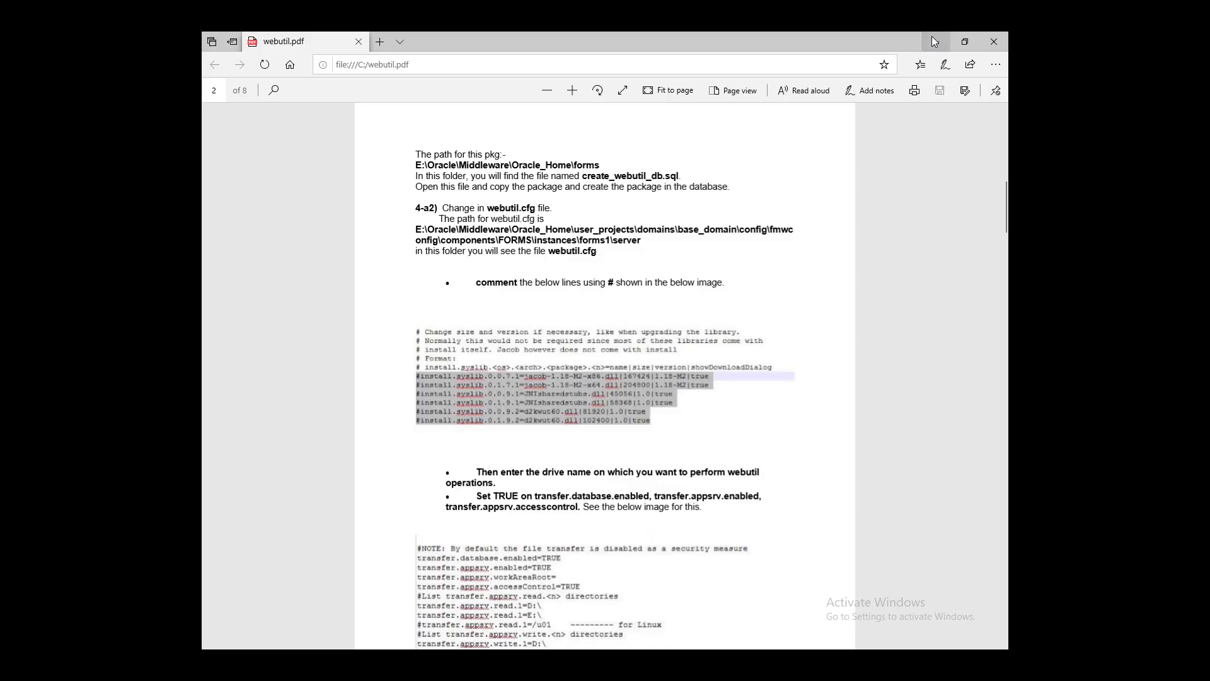
left_click(935, 42)
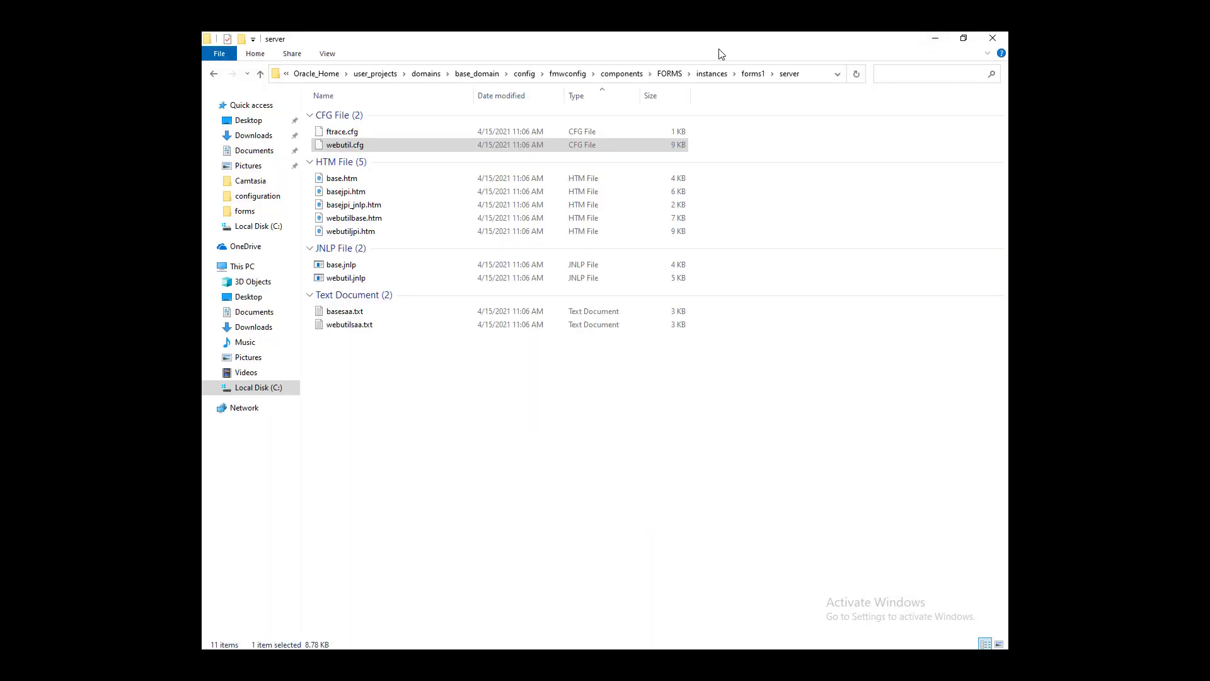
key("alt+Tab")
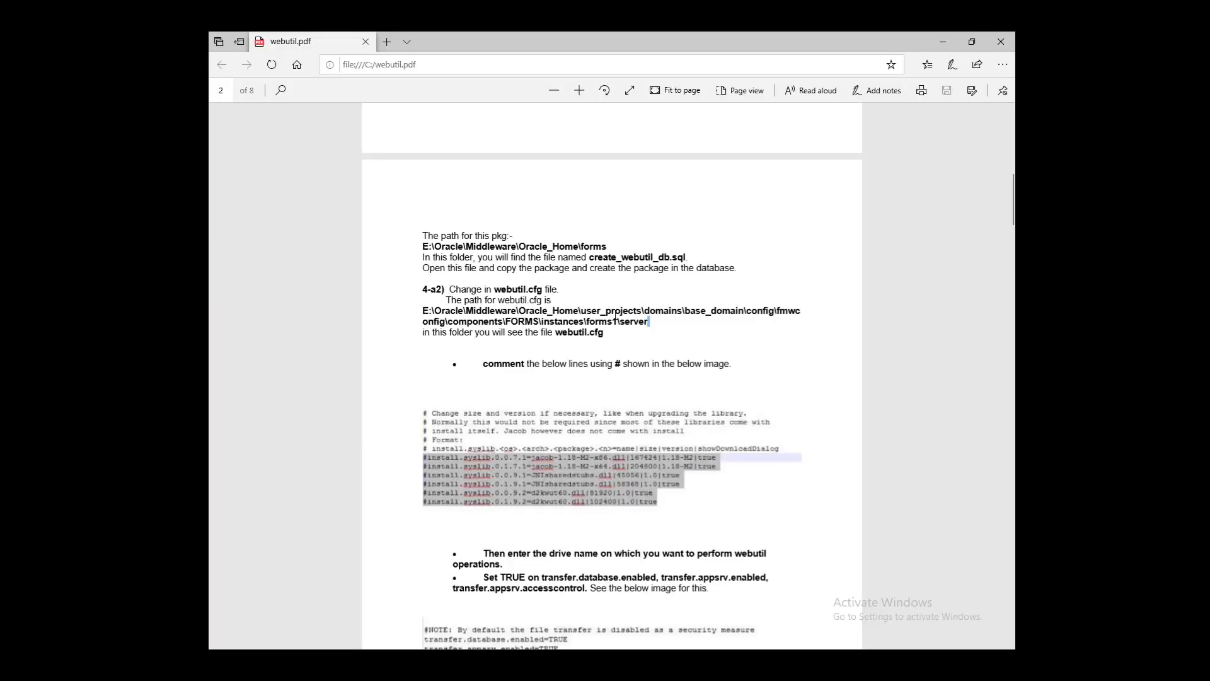
left_click_drag(649, 320, 422, 310)
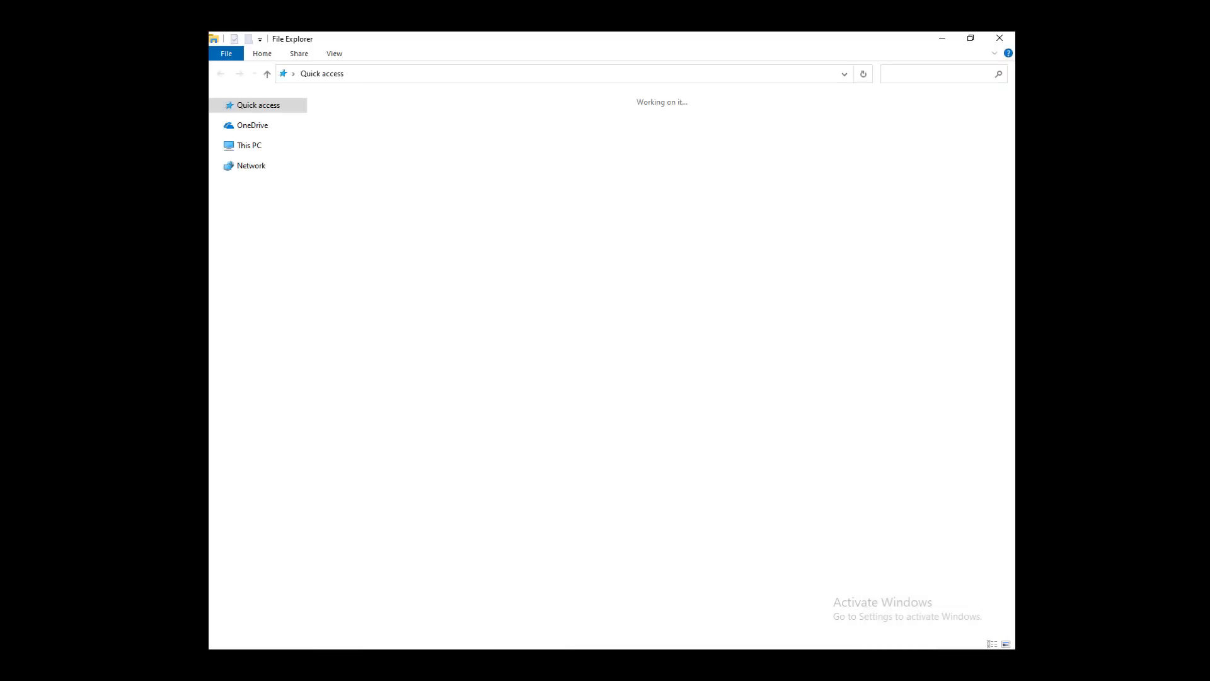
Navigate from C: through Oracle\Middleware\Oracle_Home\user_projects\domains into base_domain
left_click(272, 387)
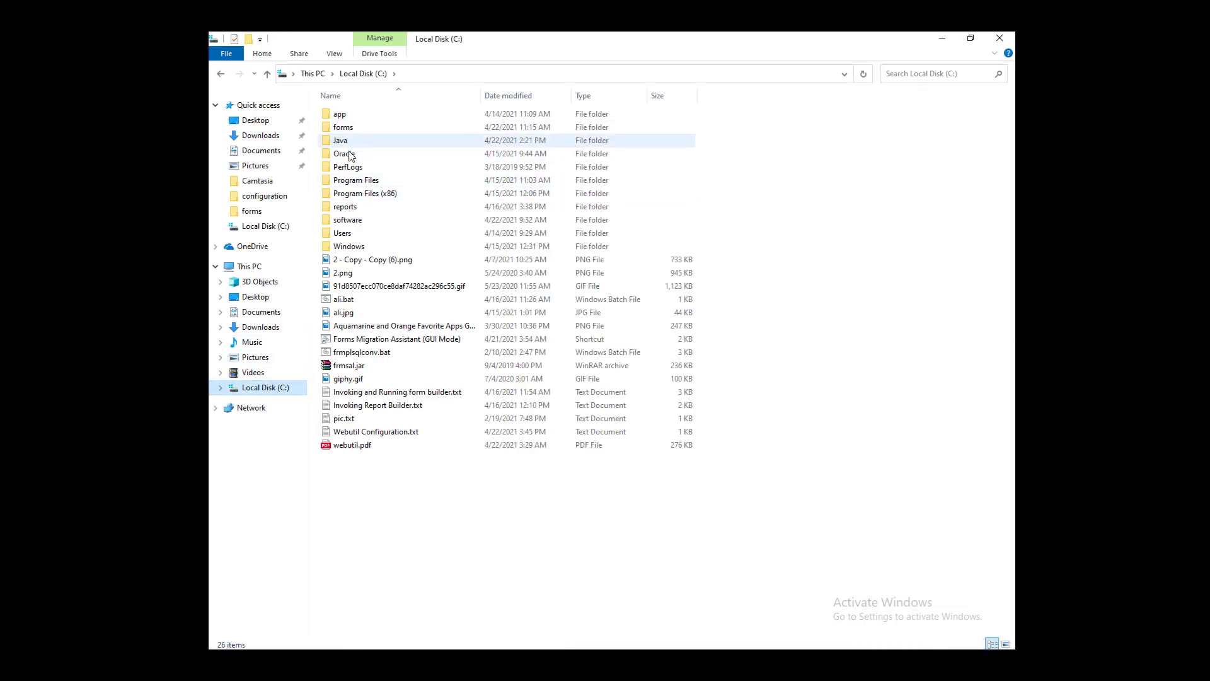
double_click(344, 154)
double_click(353, 123)
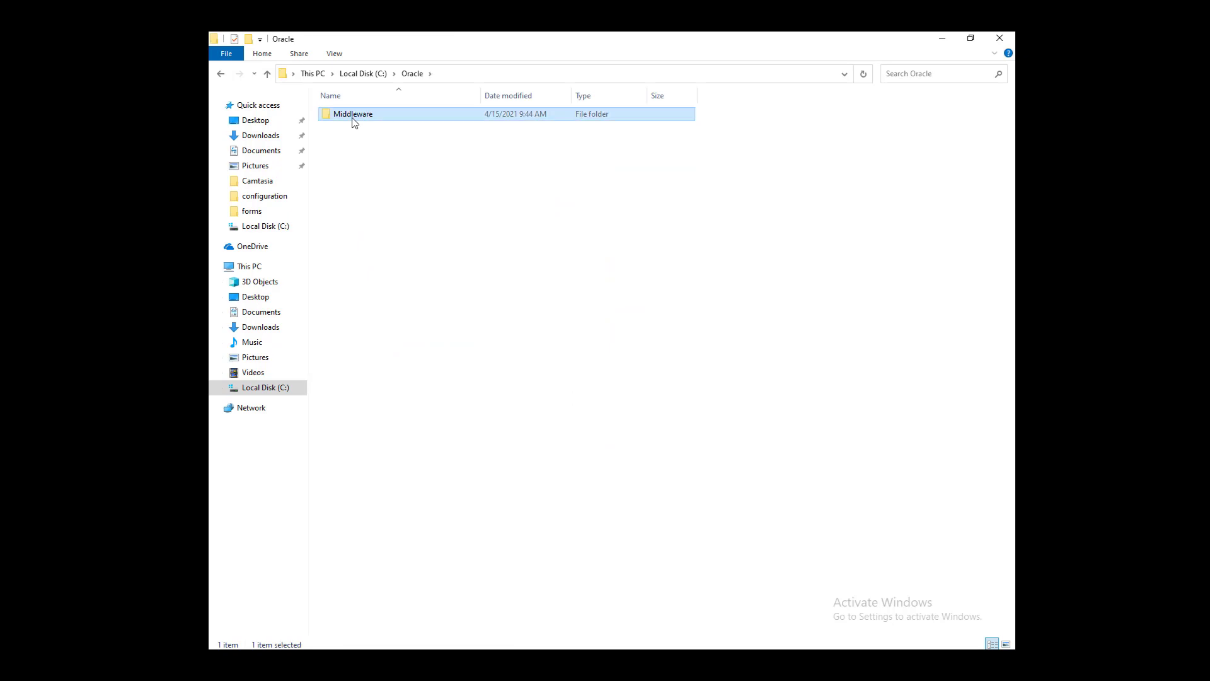
double_click(353, 121)
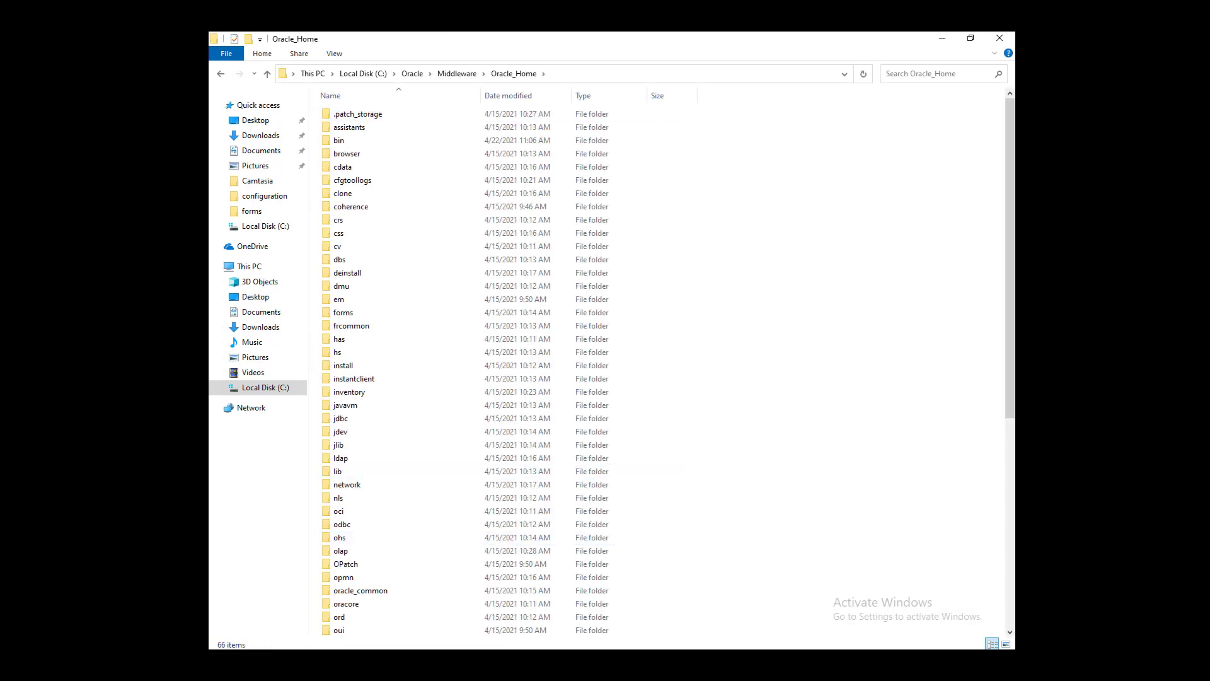
key("alt+Tab")
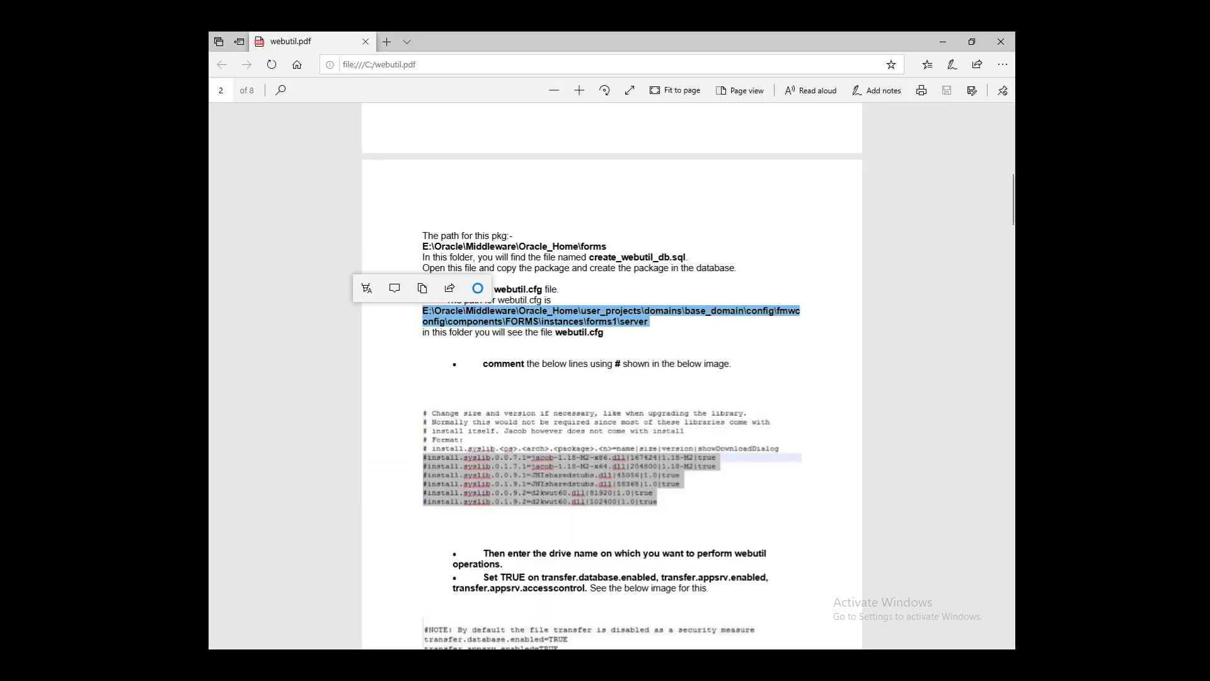
key("alt+Tab")
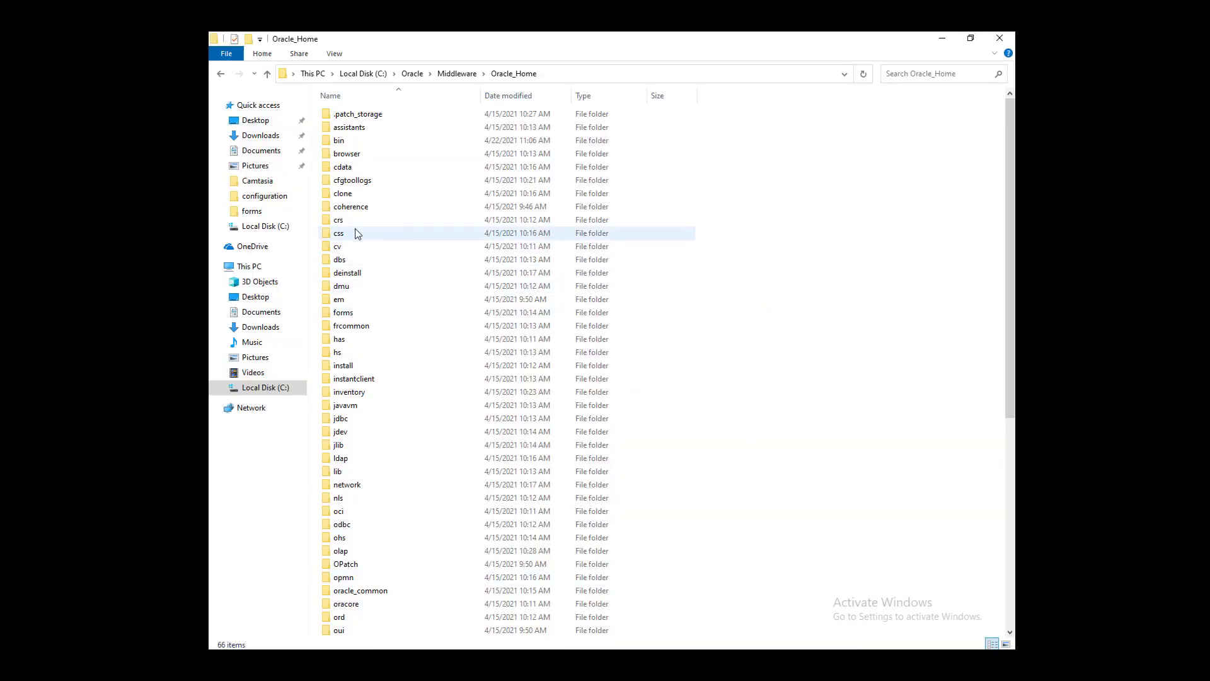
type("us")
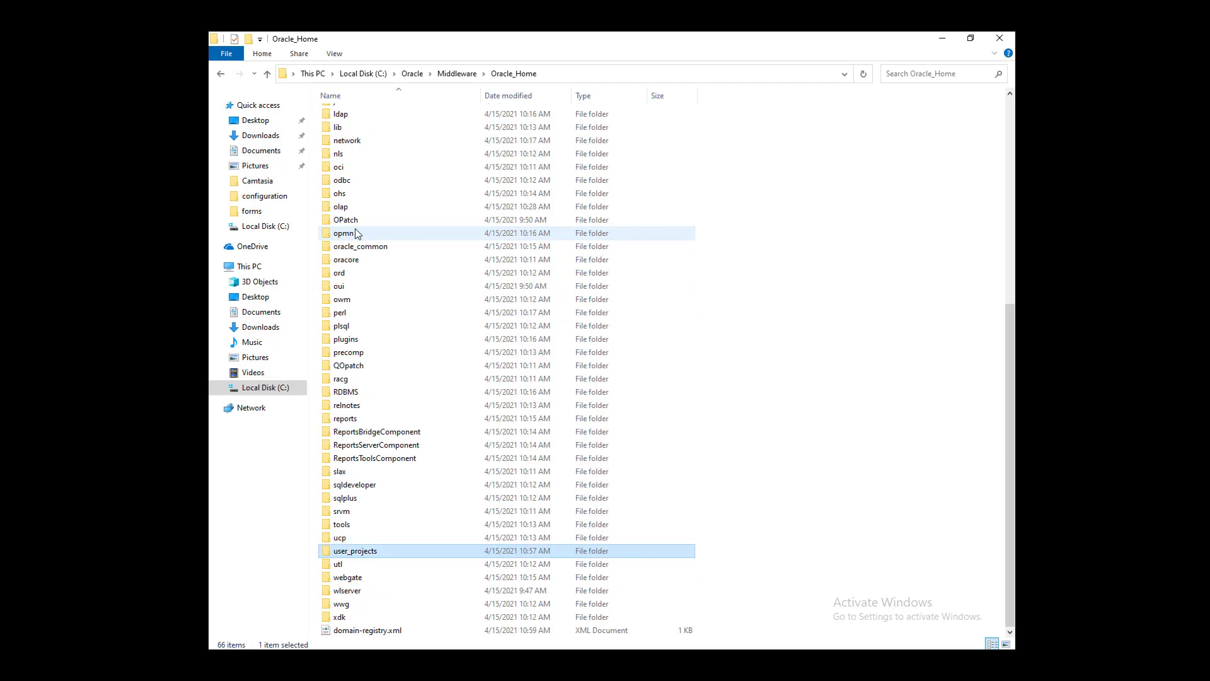
key("Return")
type("d")
key("Return")
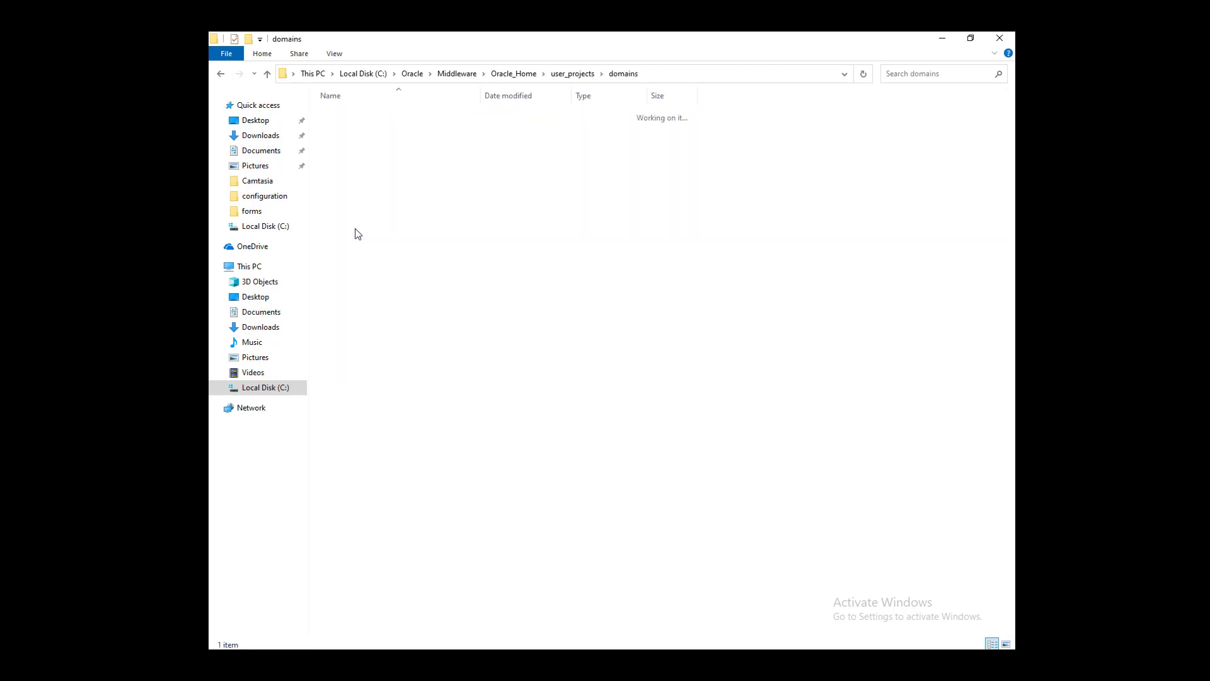
type("b")
key("Return")
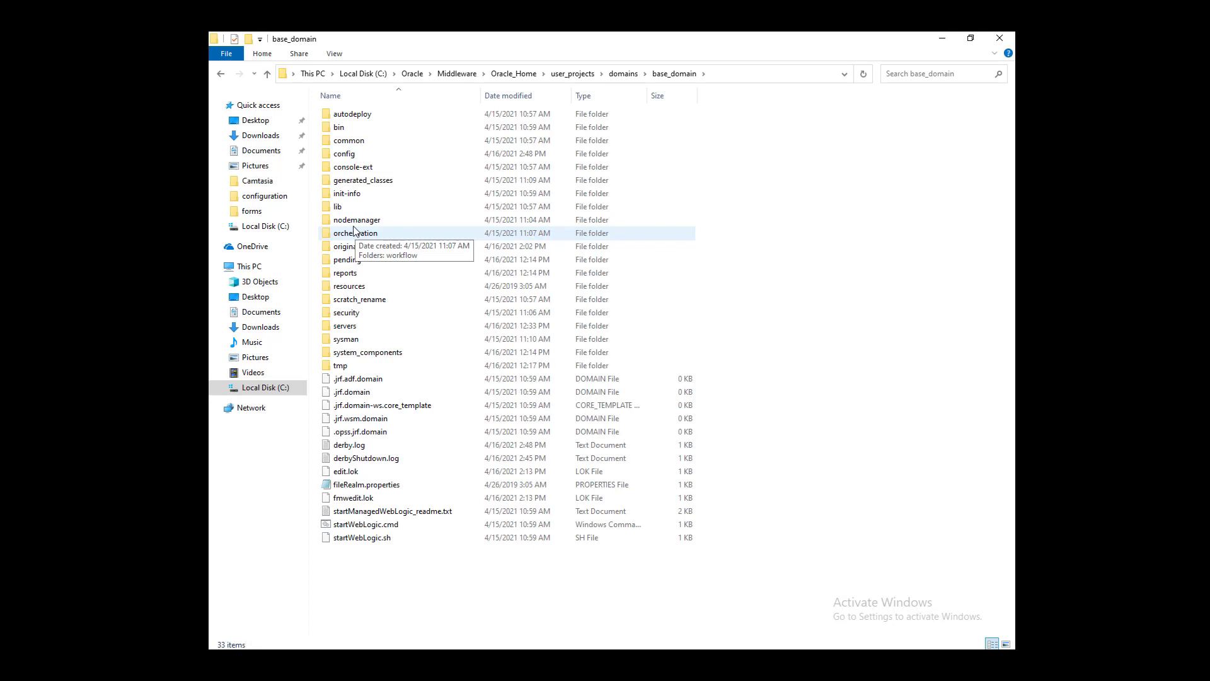
Go through config\fmwconfig into components, backing out of a mistaken servers folder
double_click(346, 155)
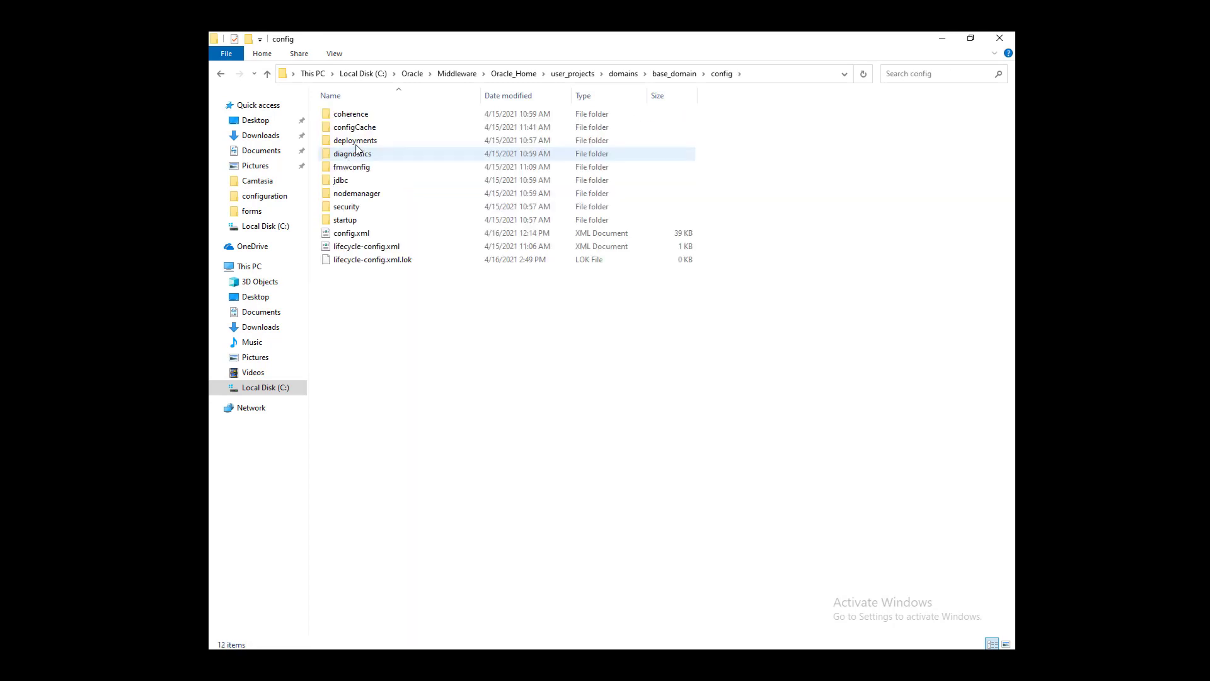
double_click(363, 168)
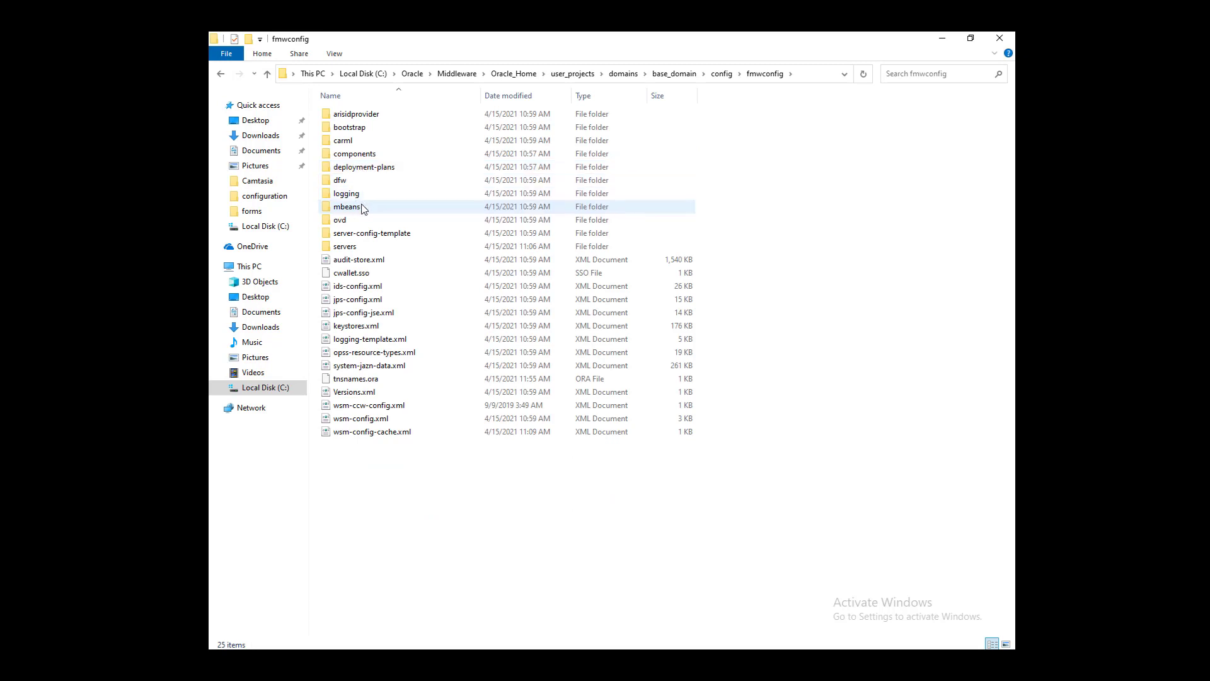
left_click(350, 249)
double_click(351, 249)
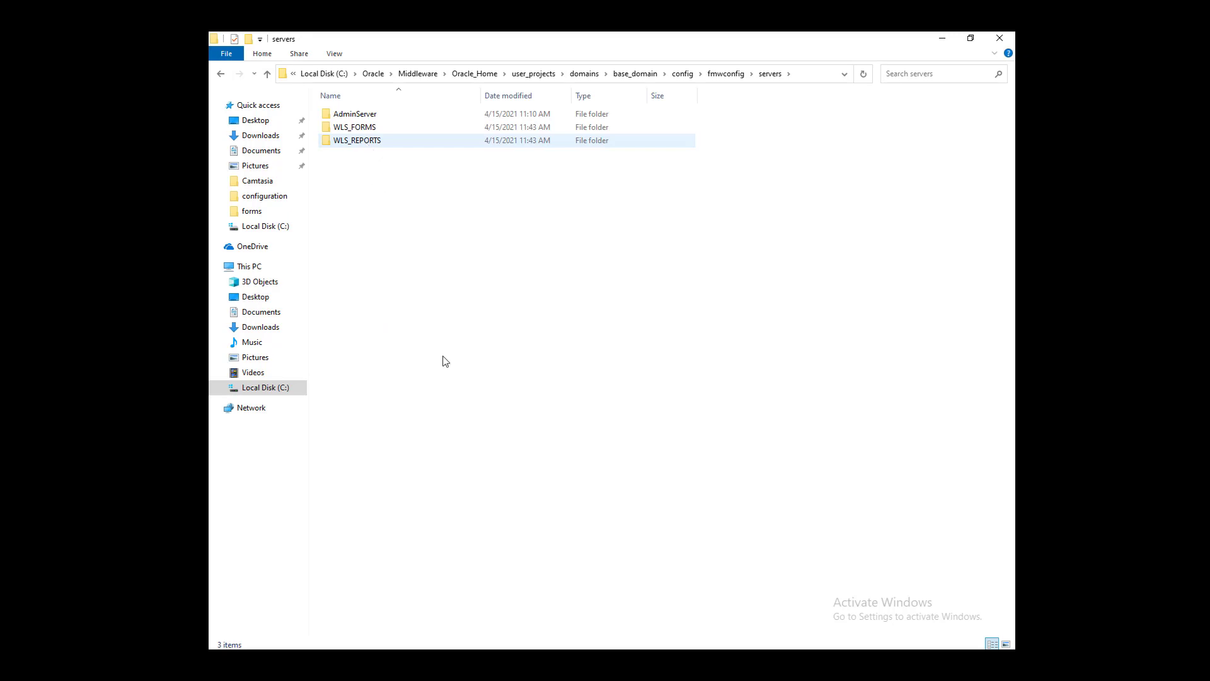
key("alt+Tab")
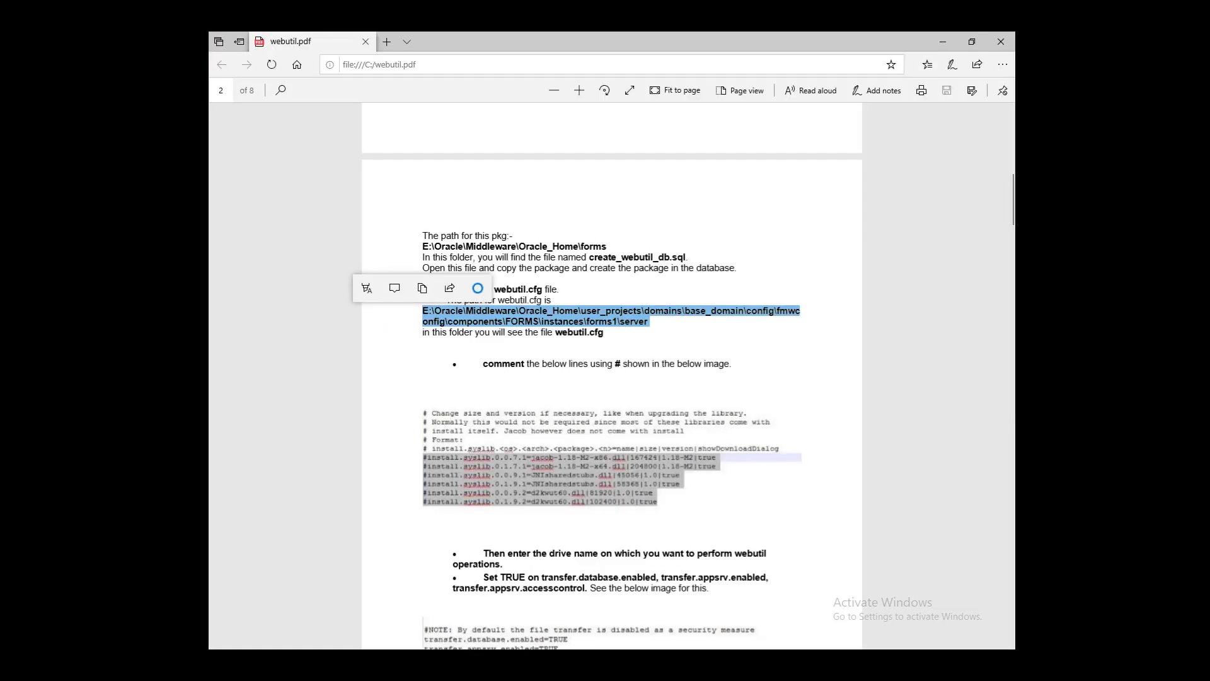
key("alt+Tab")
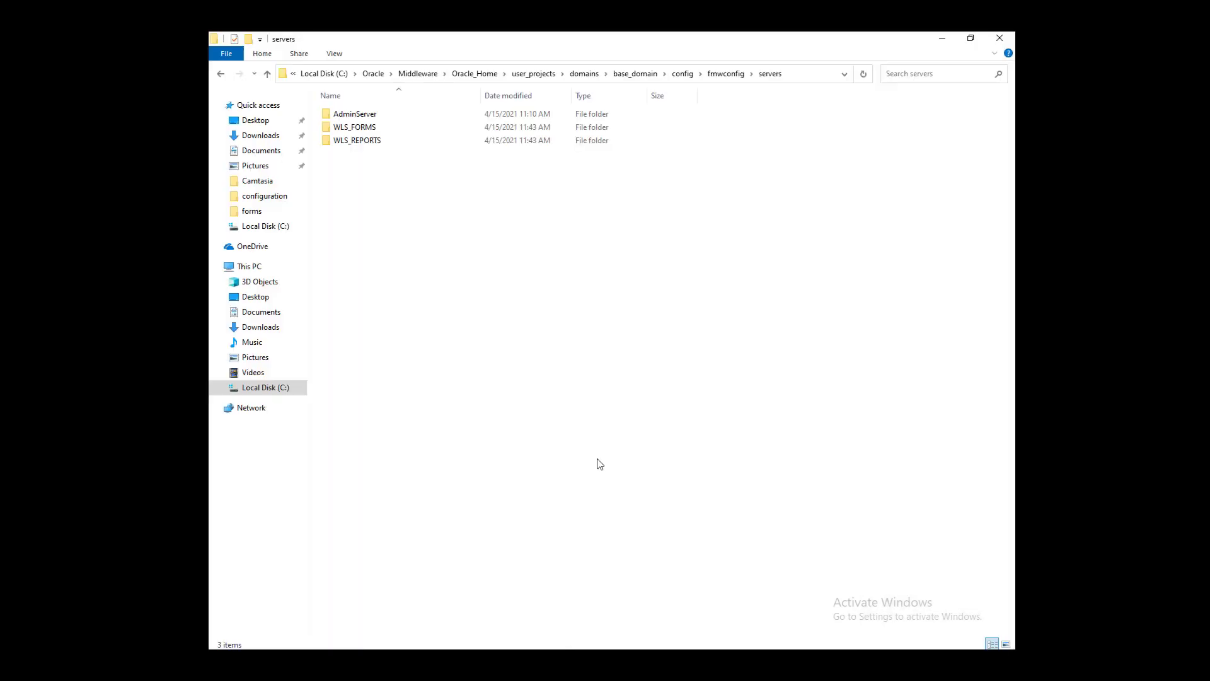
key("BackSpace")
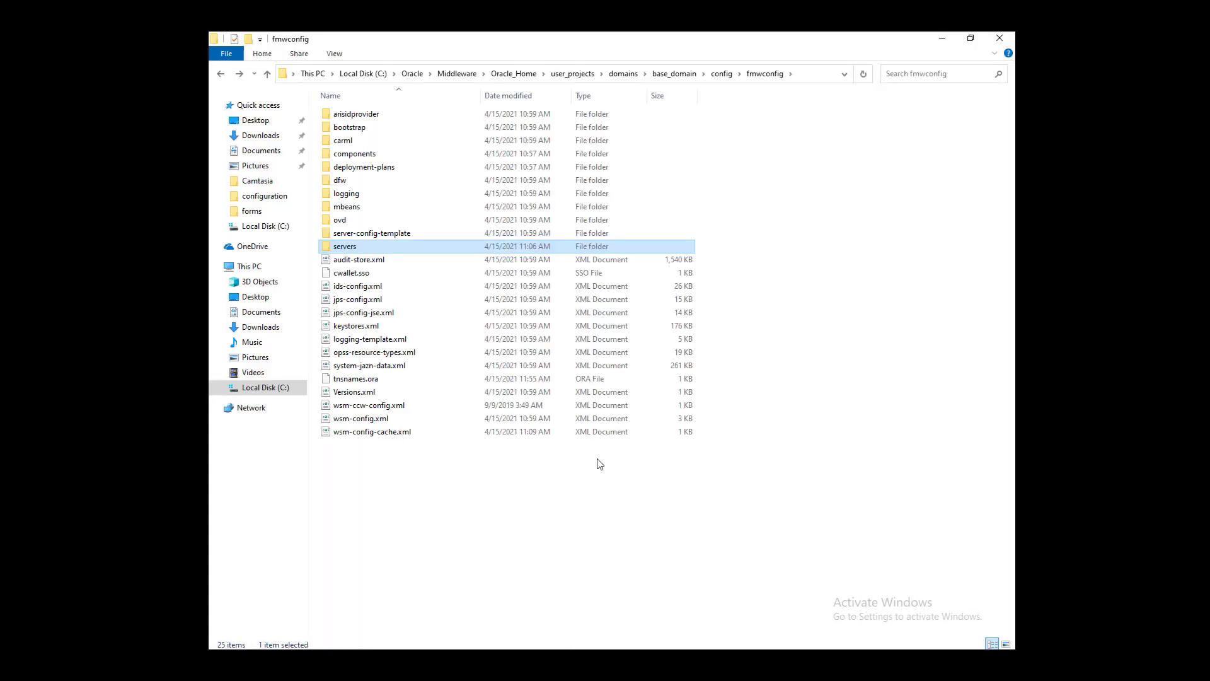
key("Up")
key("Up")
key("Up")
key("Up")
key("Up")
key("Up")
key("Up")
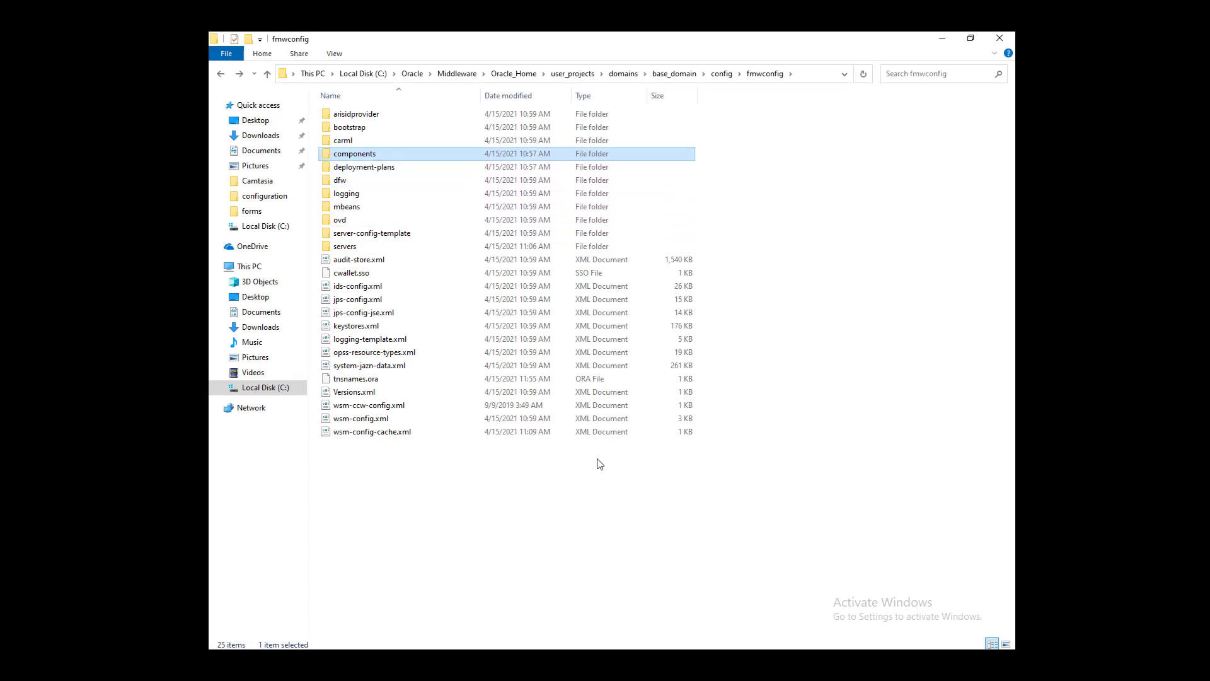
key("Return")
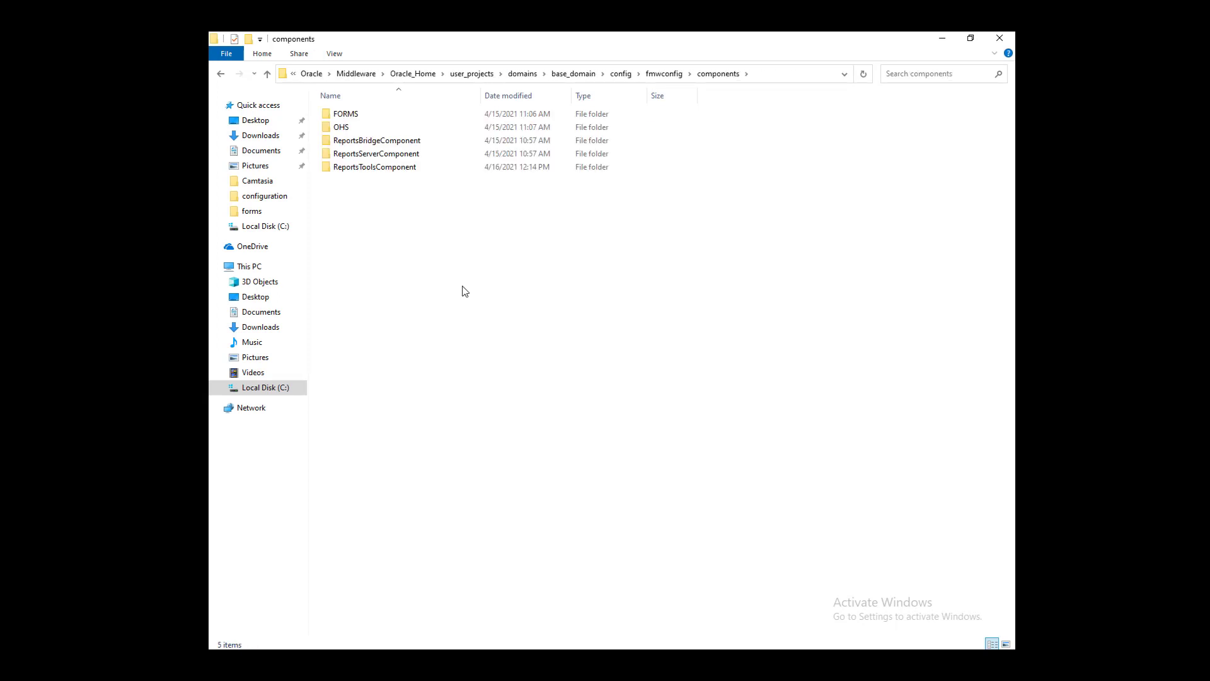
key("alt+Tab")
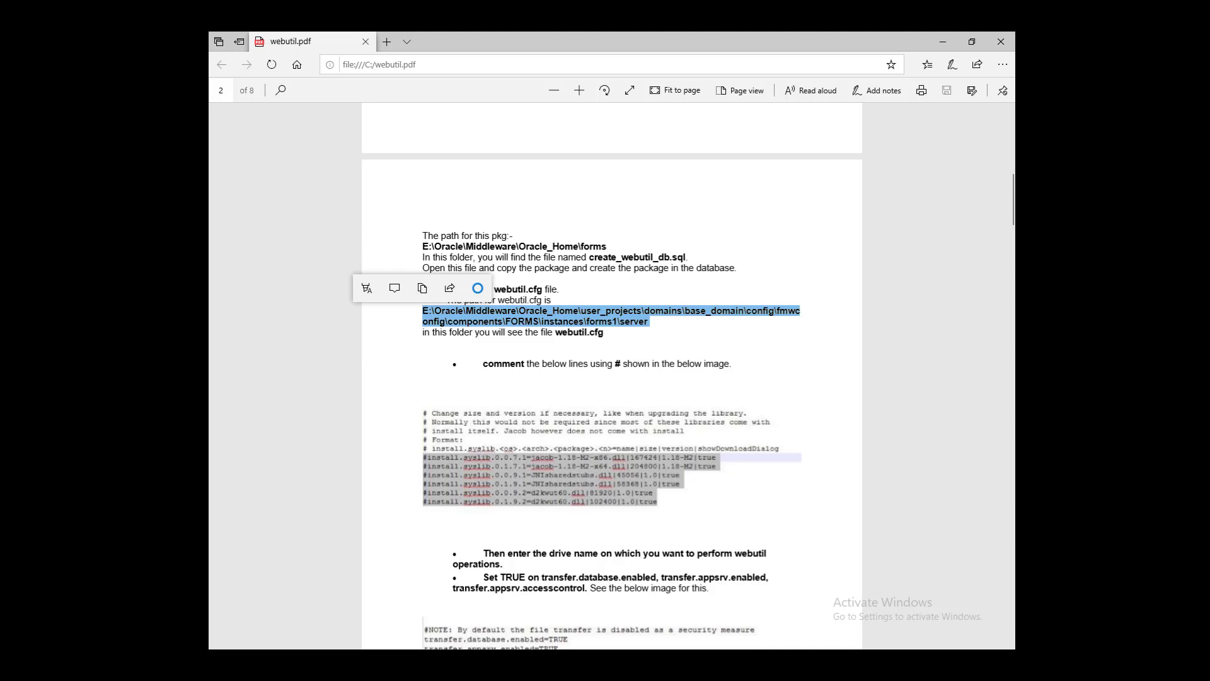
key("alt+Tab")
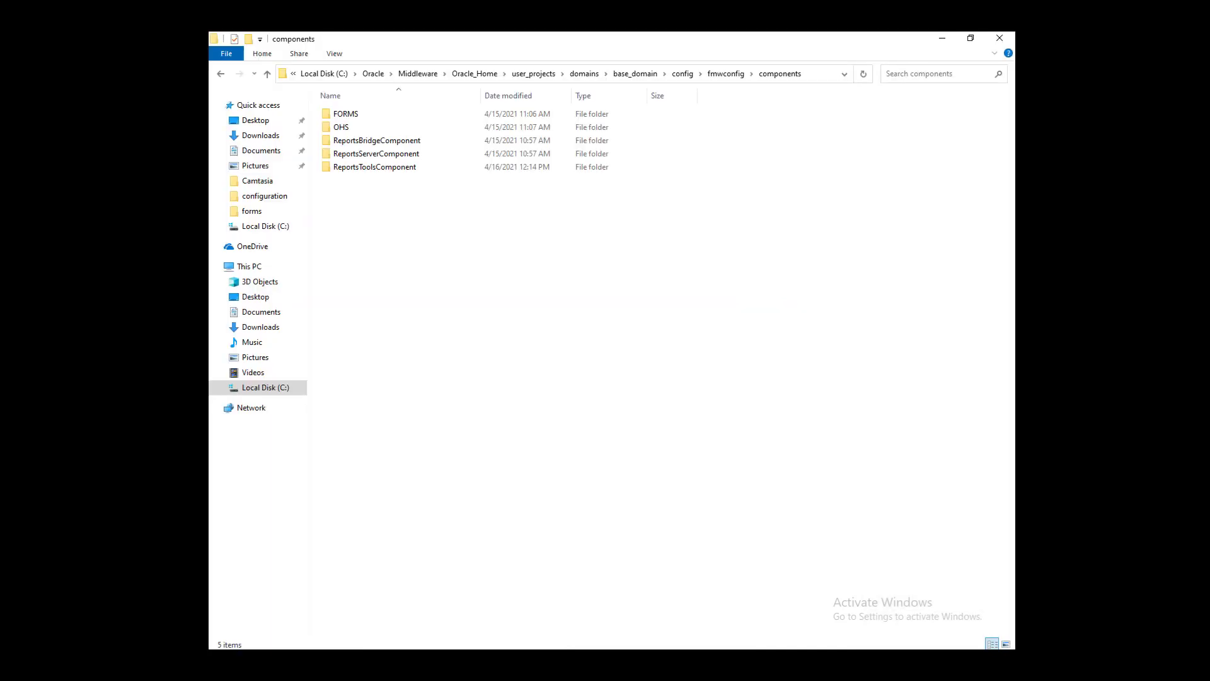
Continue through FORMS\instances\forms1 into the server folder
left_click(356, 115)
double_click(356, 115)
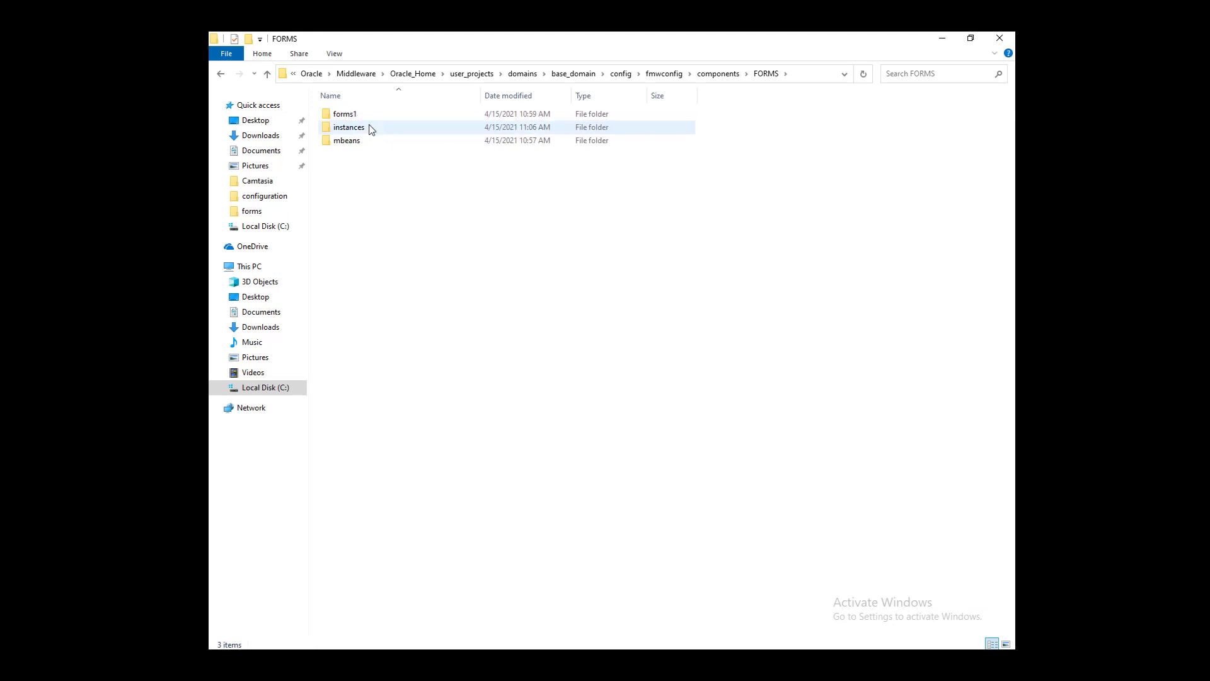
double_click(368, 129)
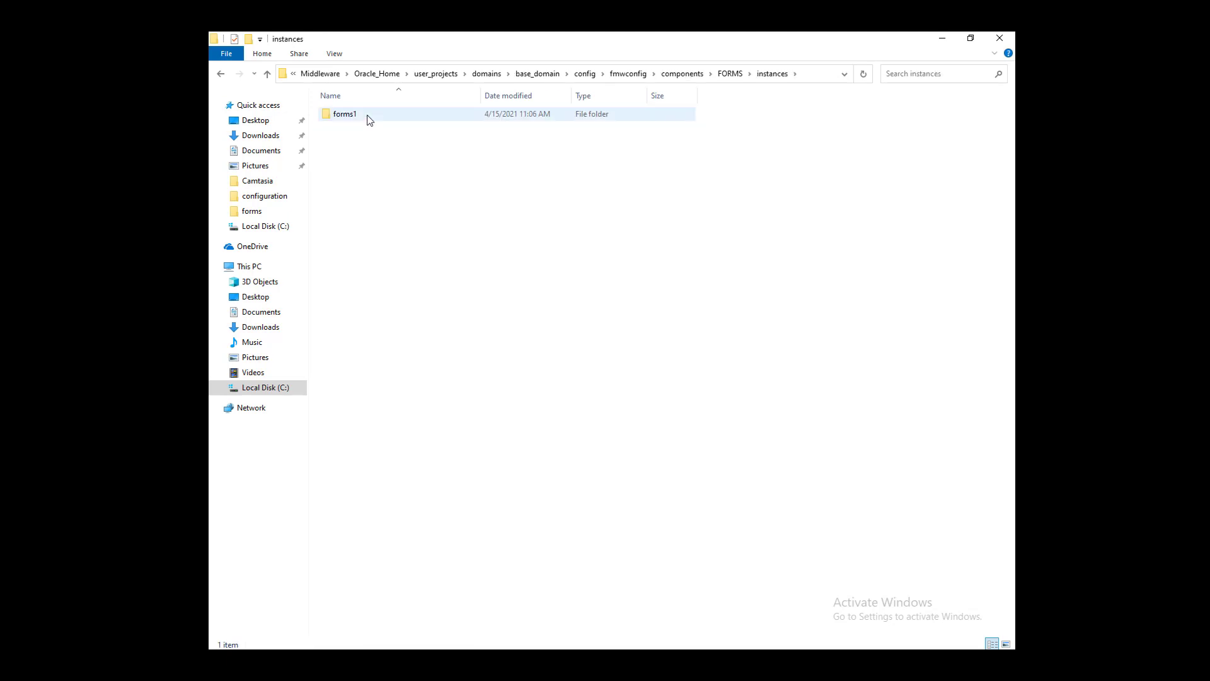
double_click(368, 119)
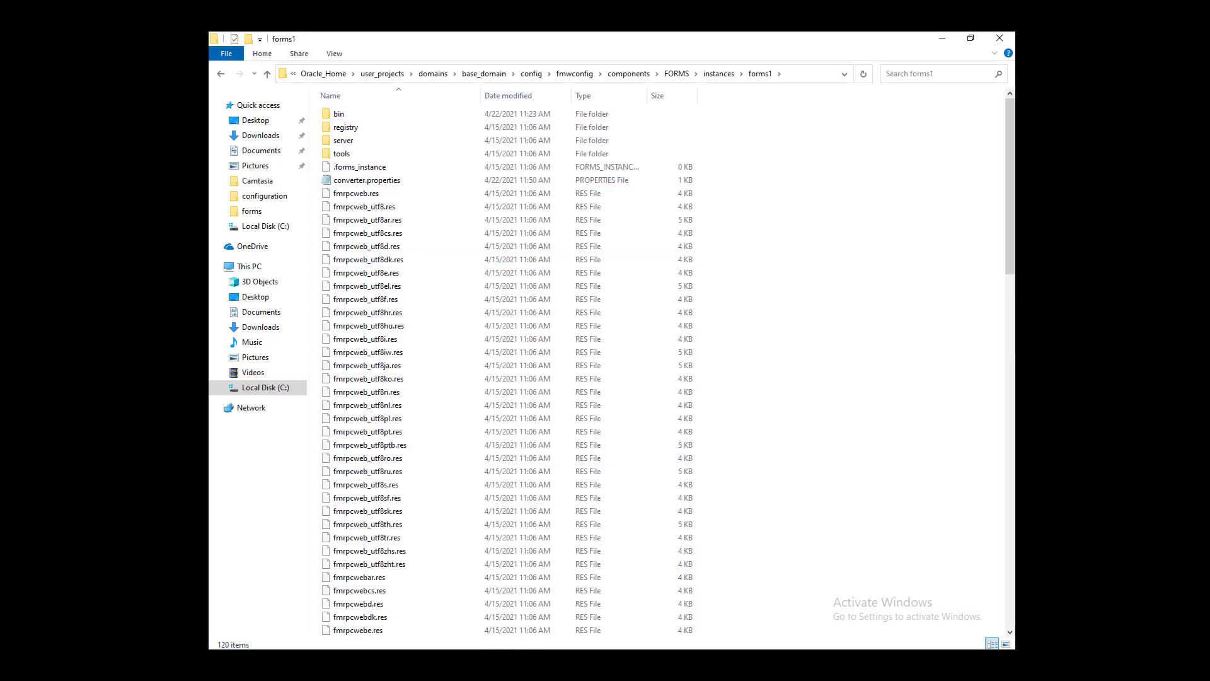
key("alt+Tab")
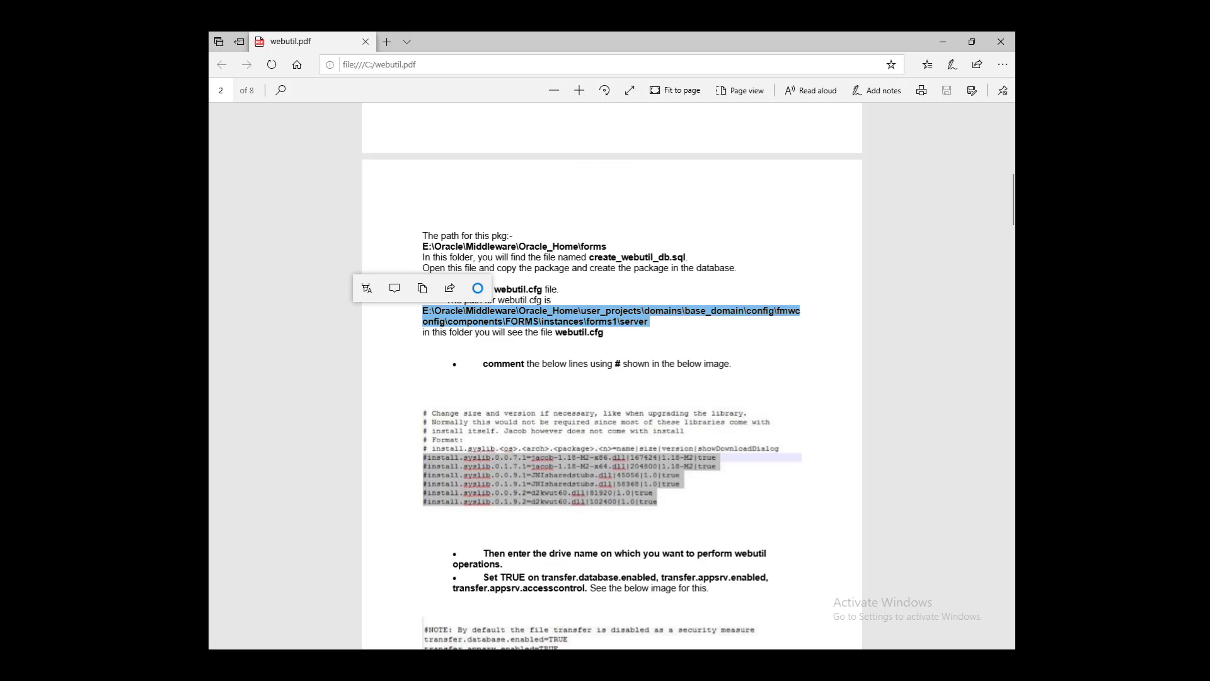
key("alt+Tab")
left_click(341, 141)
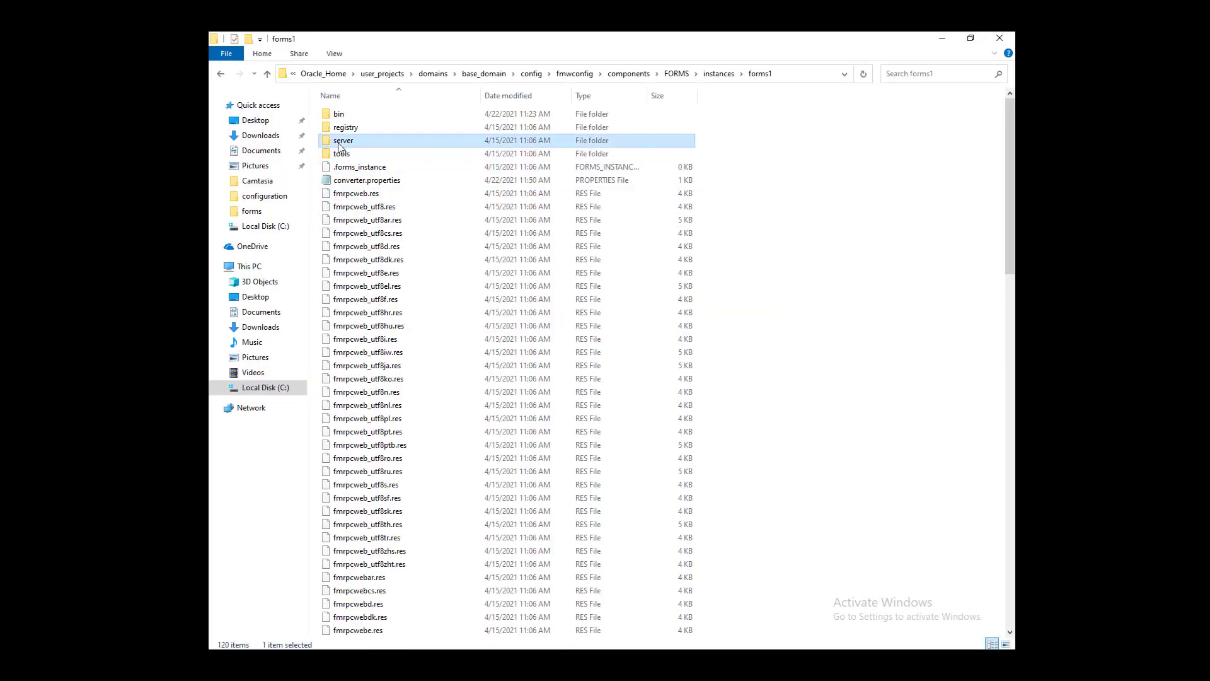
double_click(341, 141)
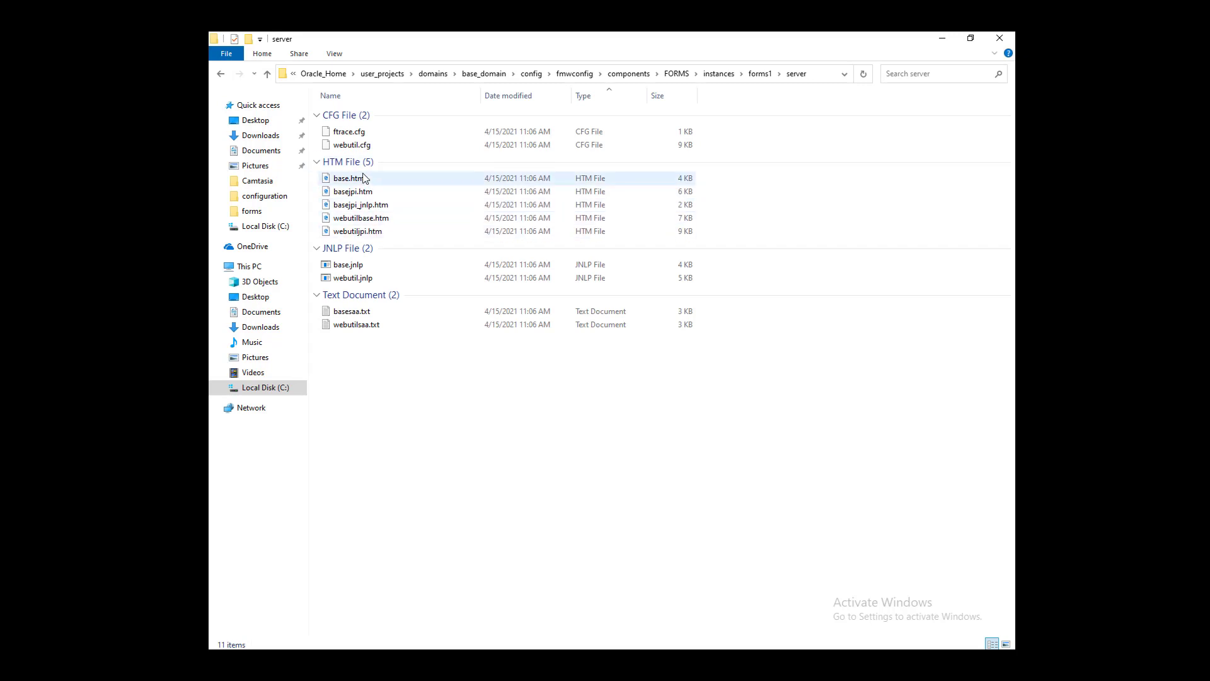
Select webutil.cfg and check its file name against the PDF guide
left_click(357, 146)
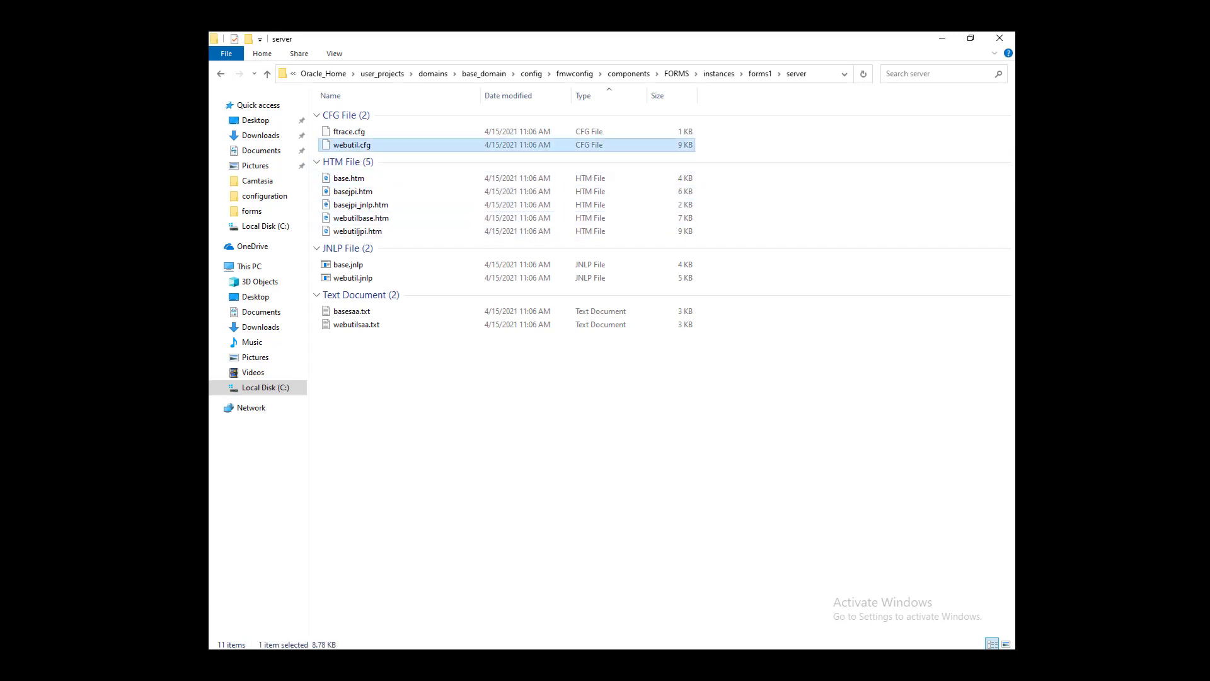
key("alt+Tab")
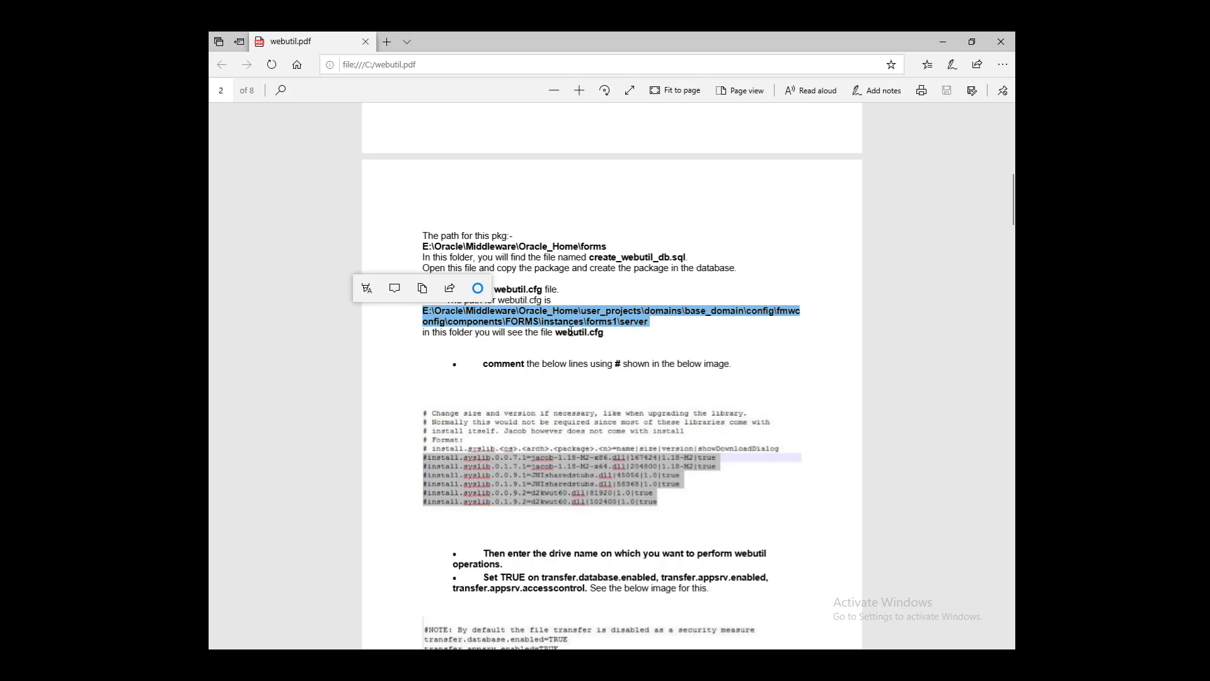
left_click_drag(653, 339, 562, 330)
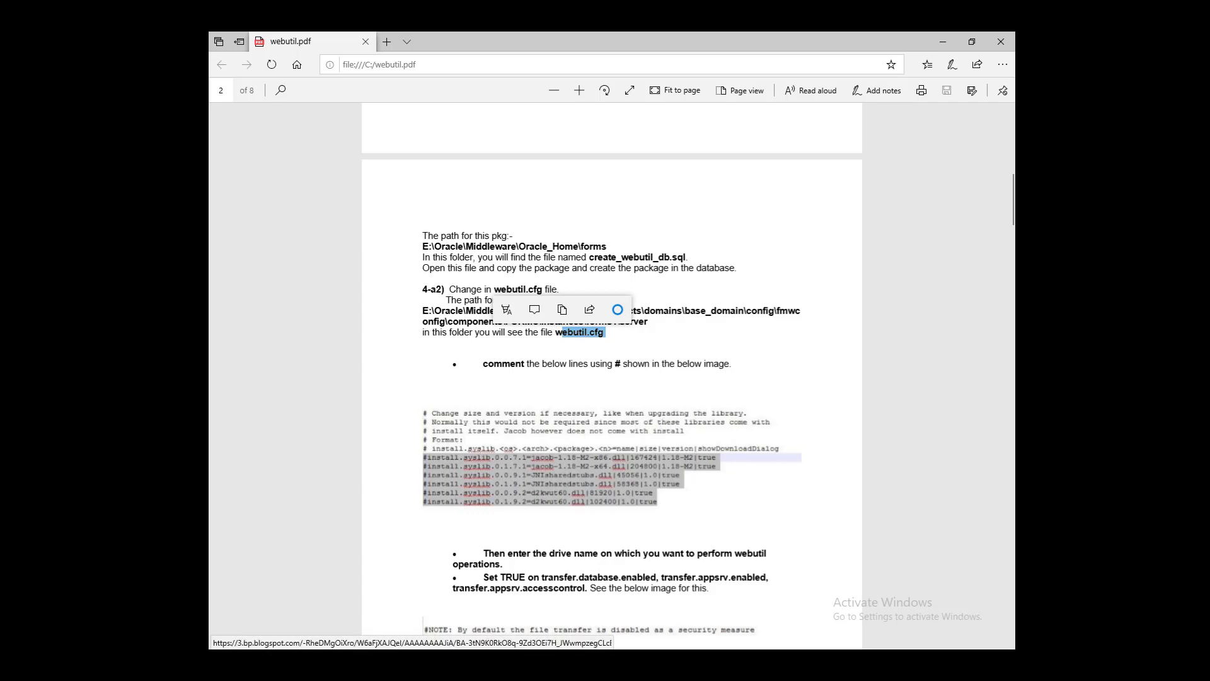
key("alt+Tab")
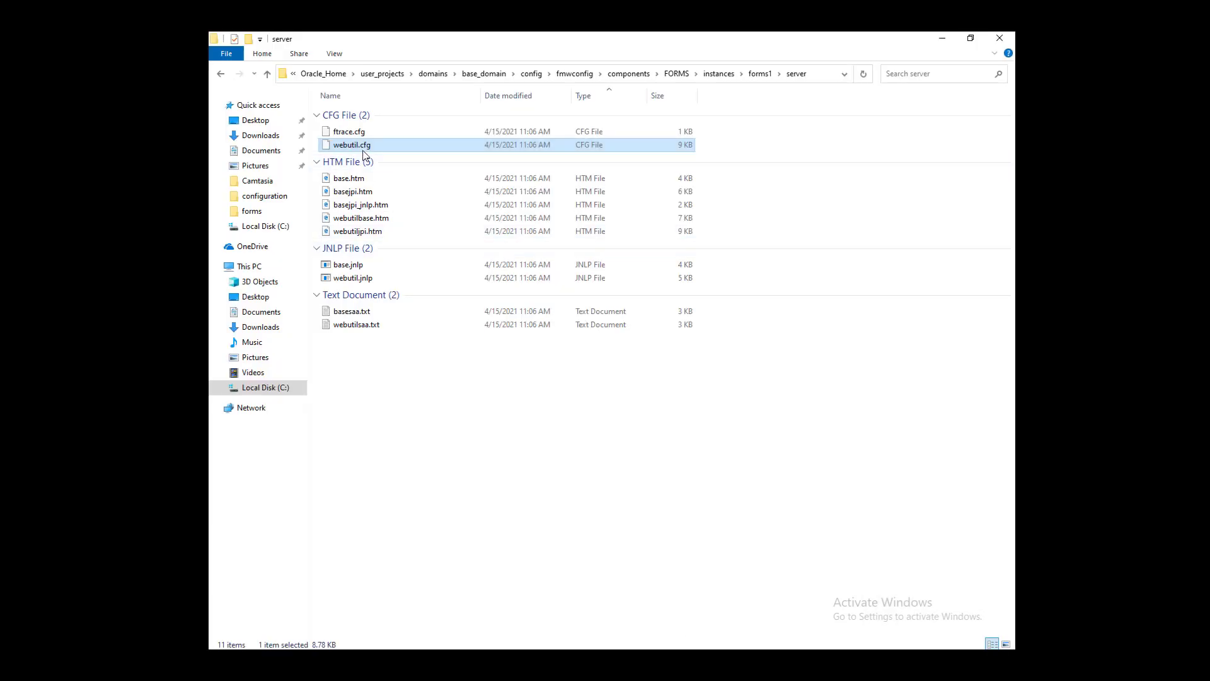
Open webutil.cfg with Notepad, without making Notepad the default for .cfg files
right_click(358, 145)
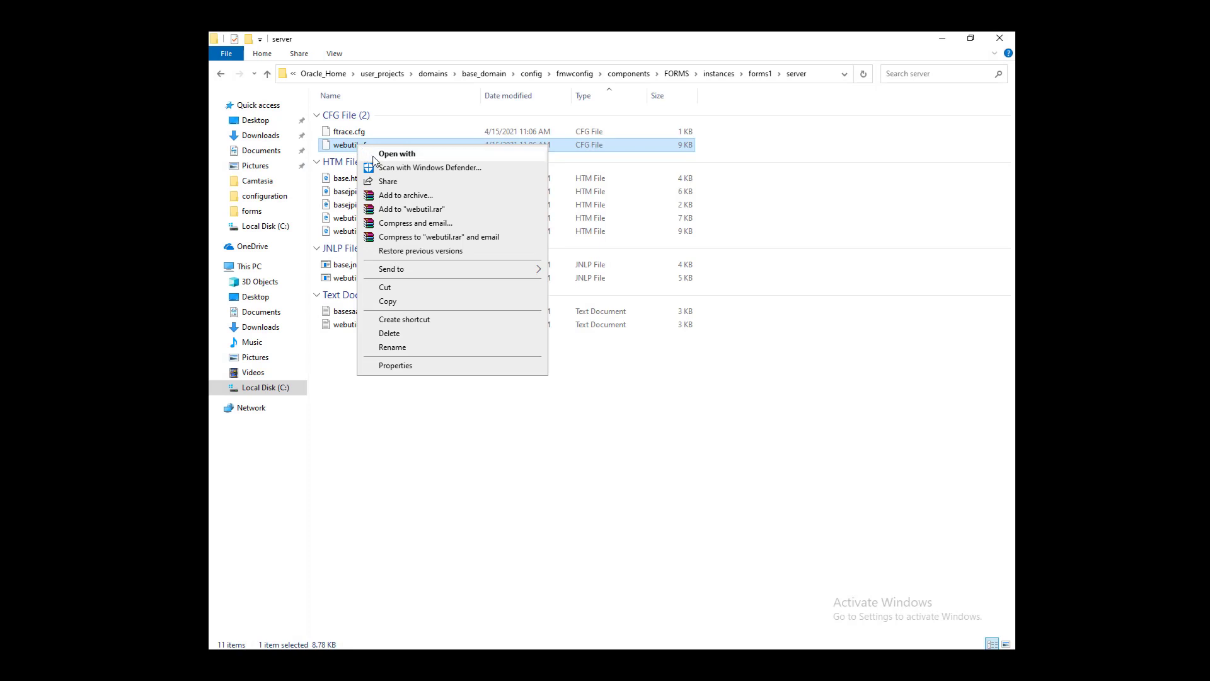
key("Escape")
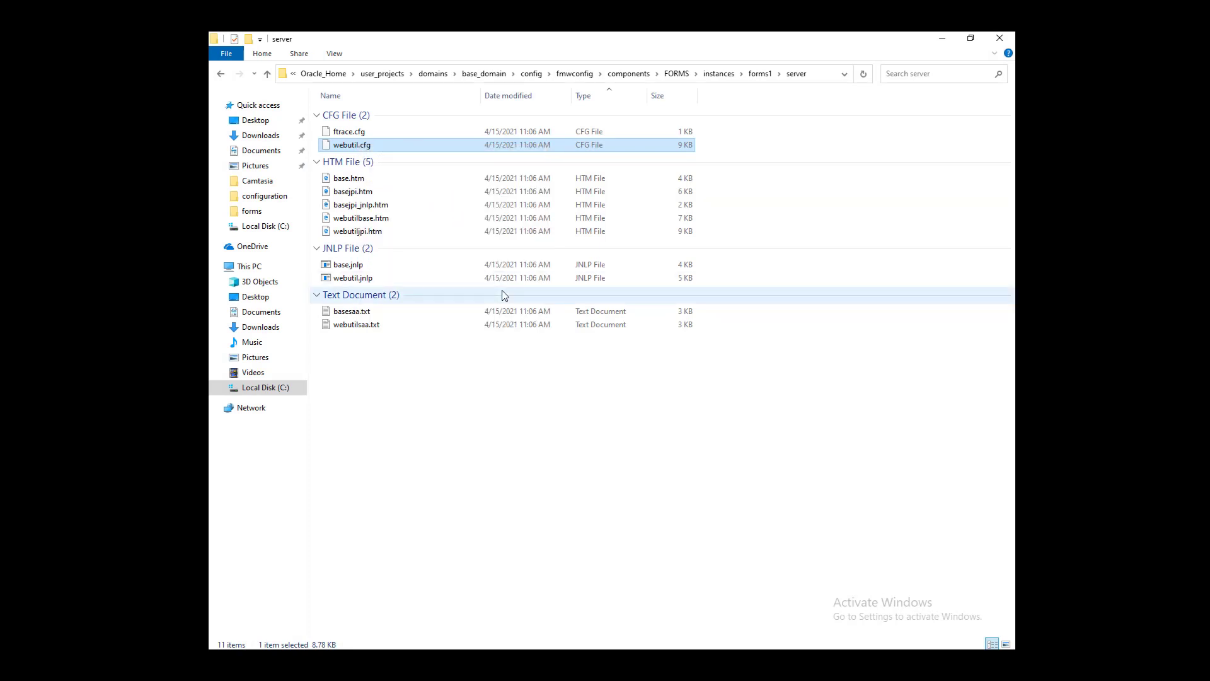
key("Return")
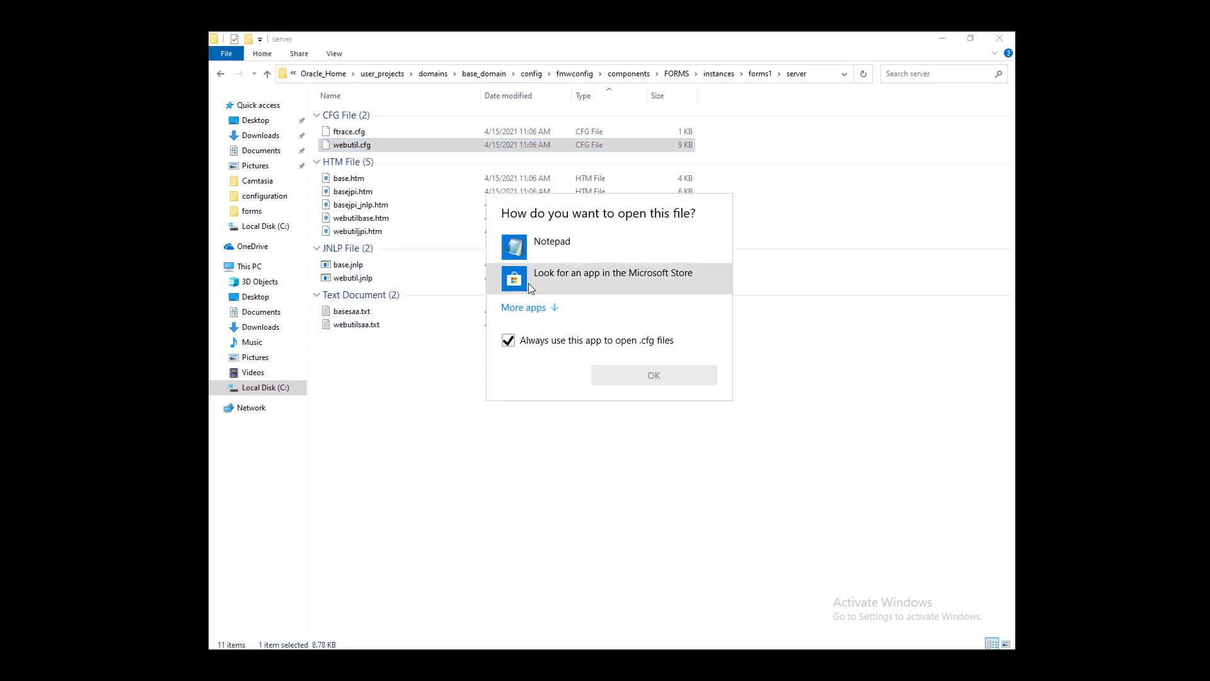
left_click(533, 247)
left_click(508, 341)
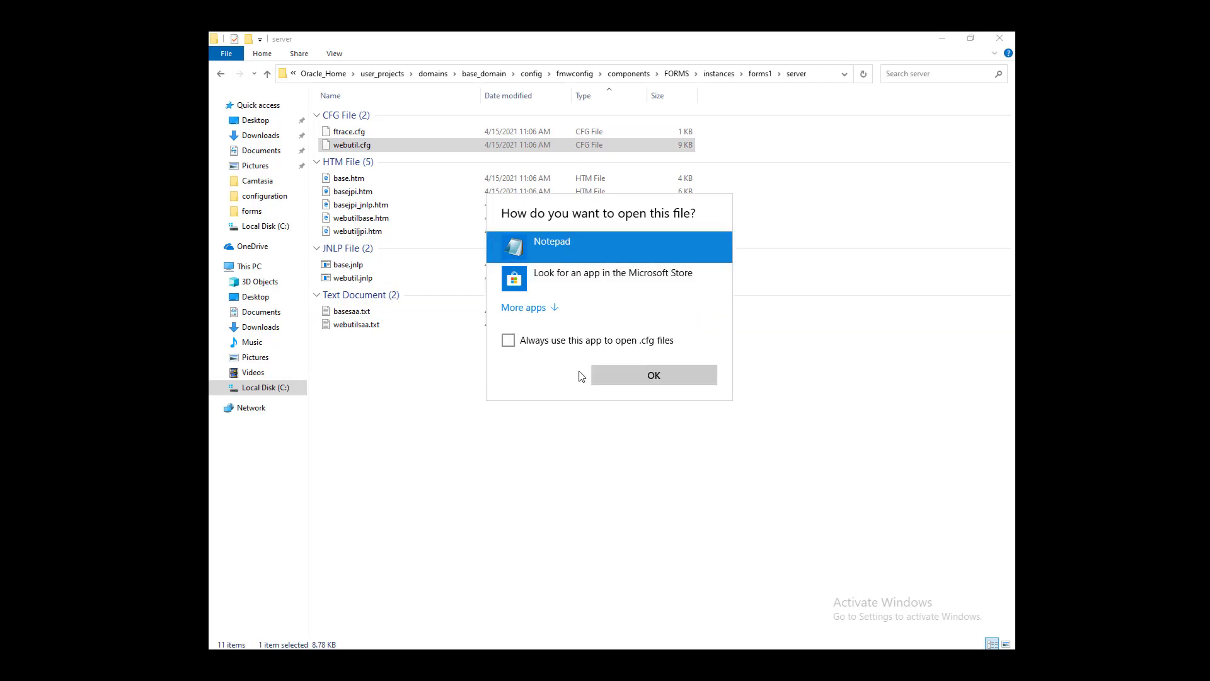
left_click(603, 373)
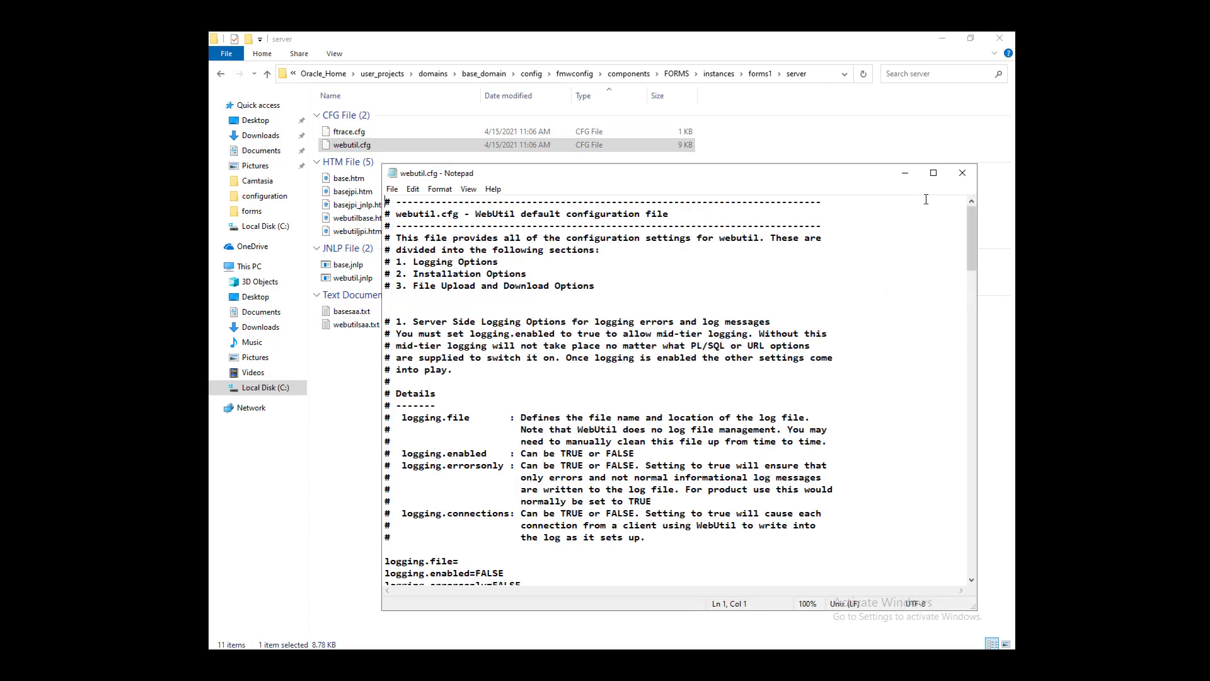
Maximize Notepad and reread the guide's instruction to comment out install.syslib lines with #
left_click(933, 173)
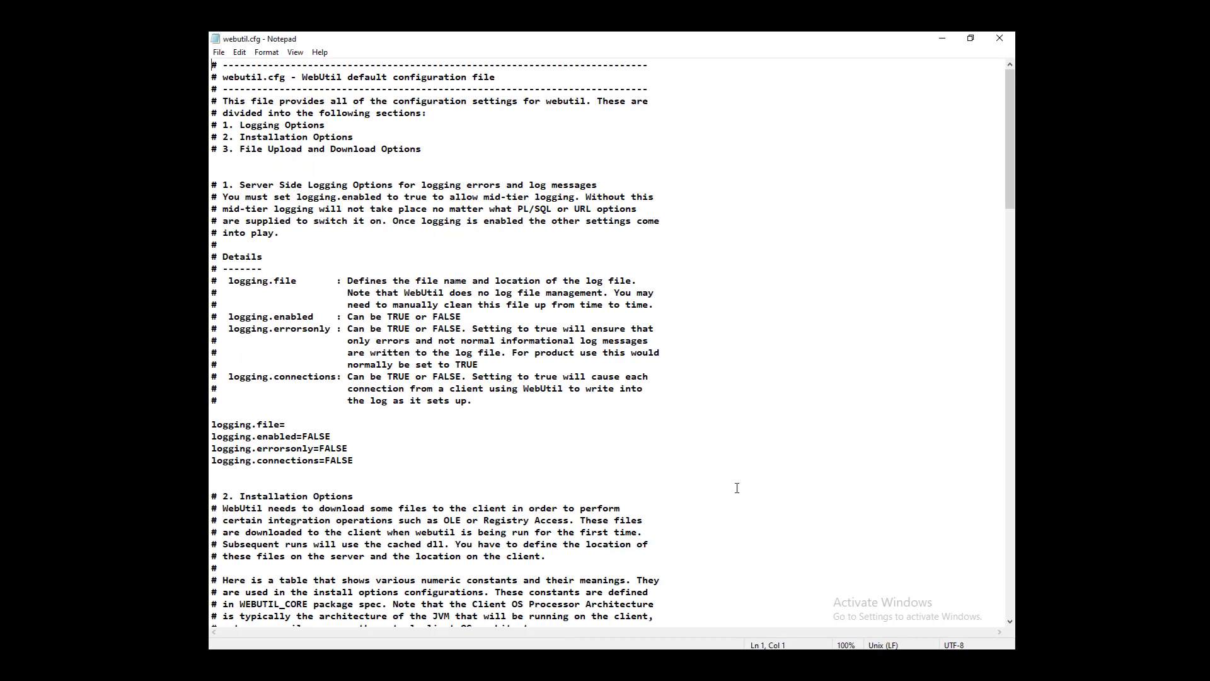
key("alt+Tab")
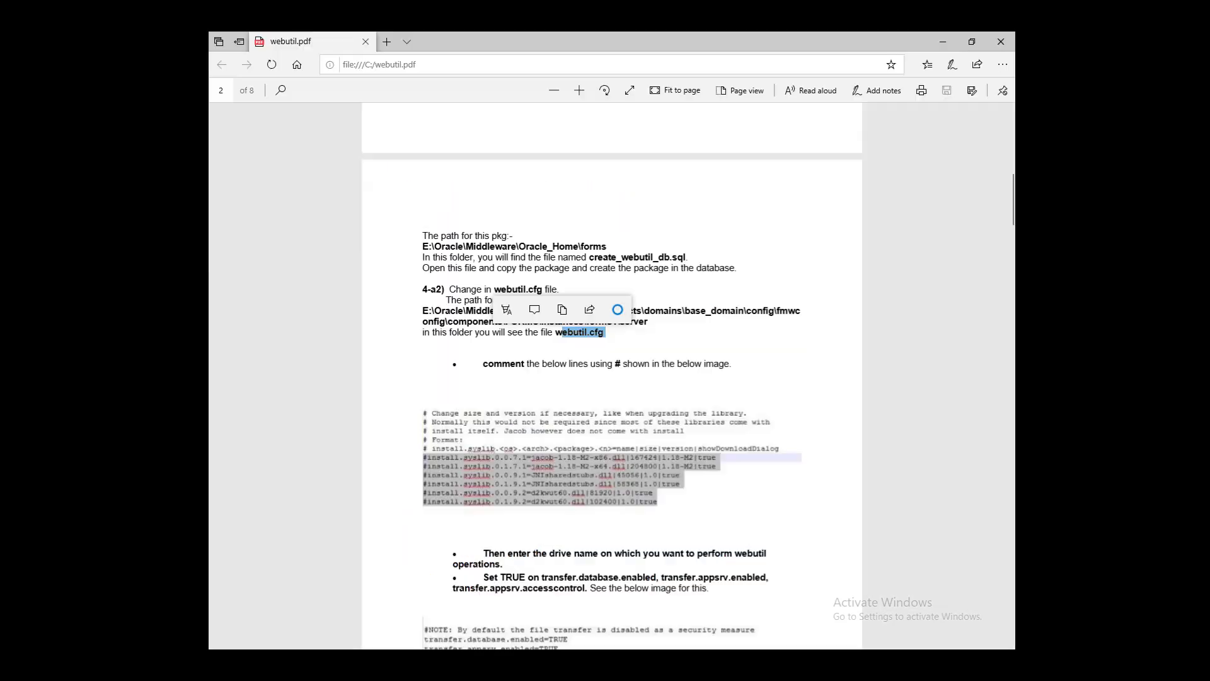
scroll(689, 391, "down", 3)
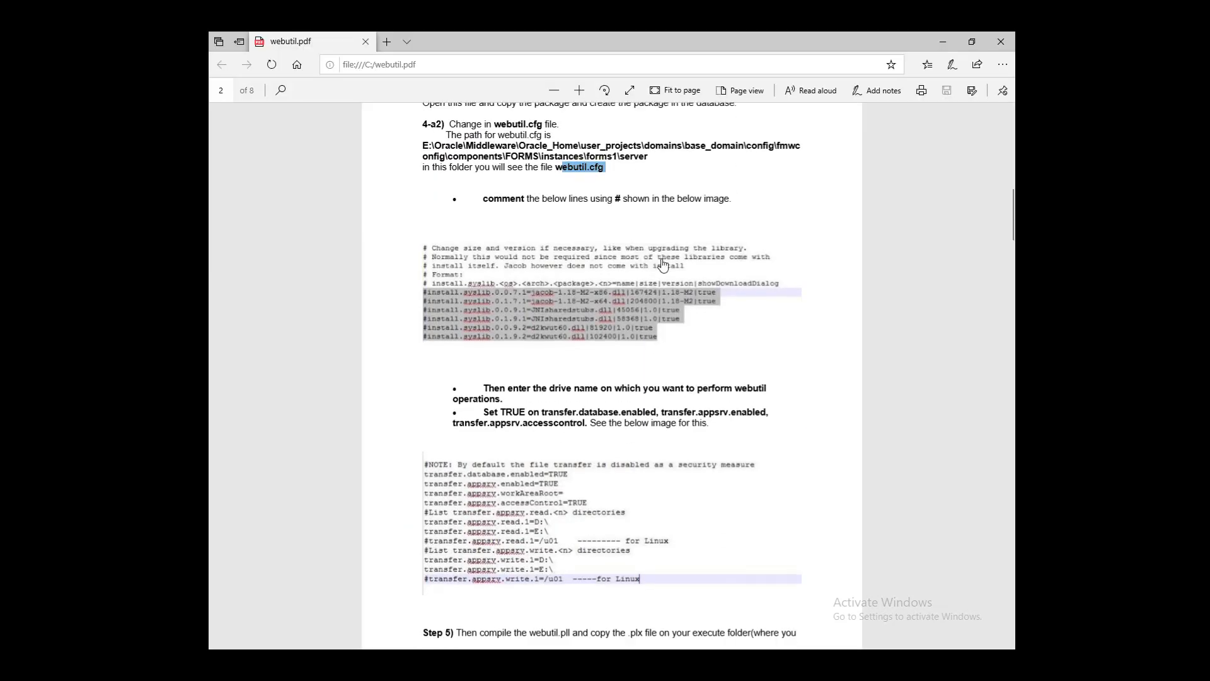
double_click(717, 199)
key("Home")
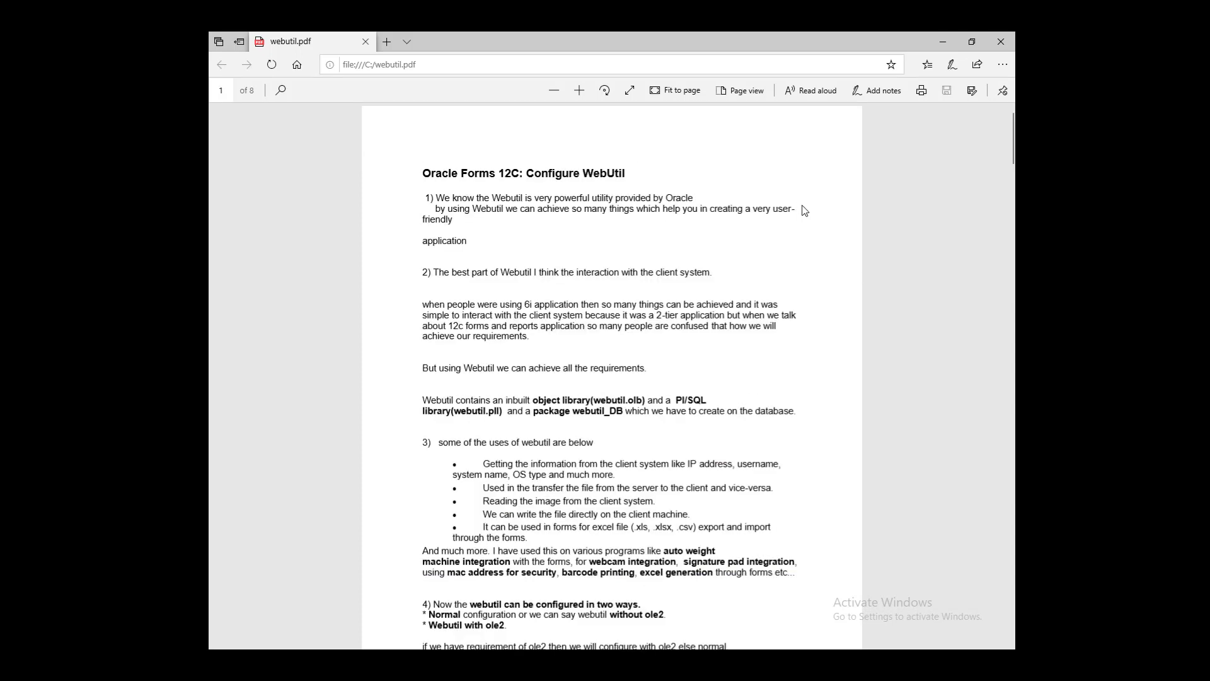
scroll(805, 210, "down", 10)
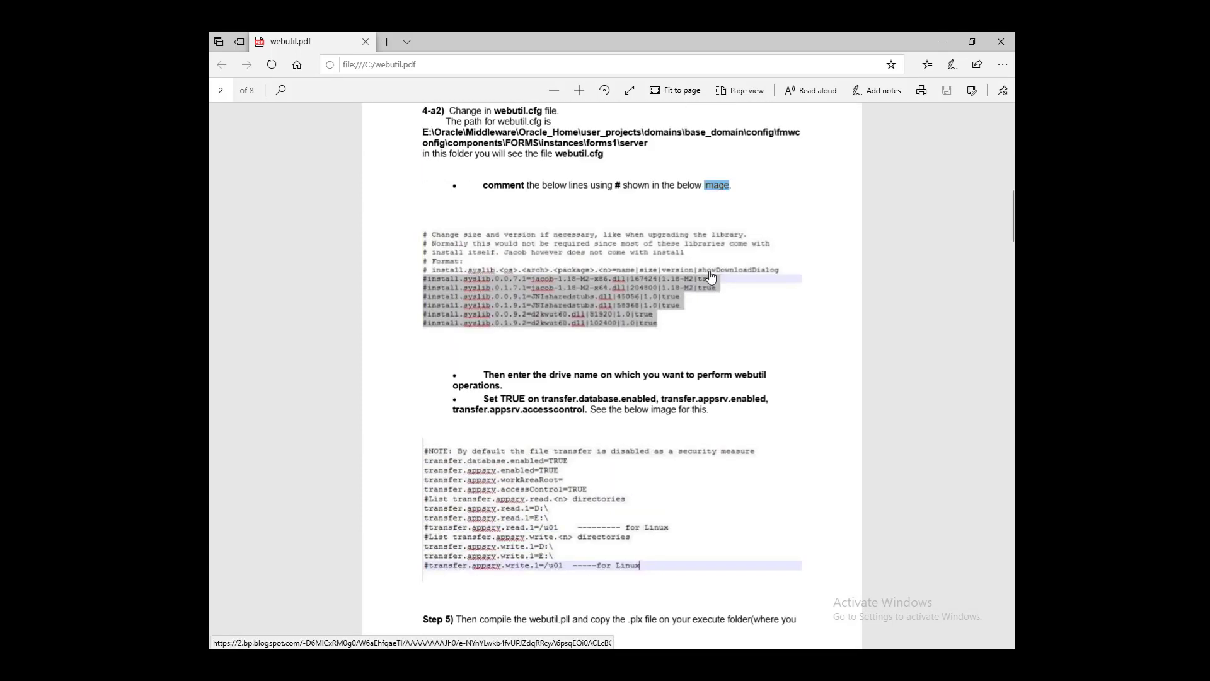
left_click_drag(738, 205, 483, 196)
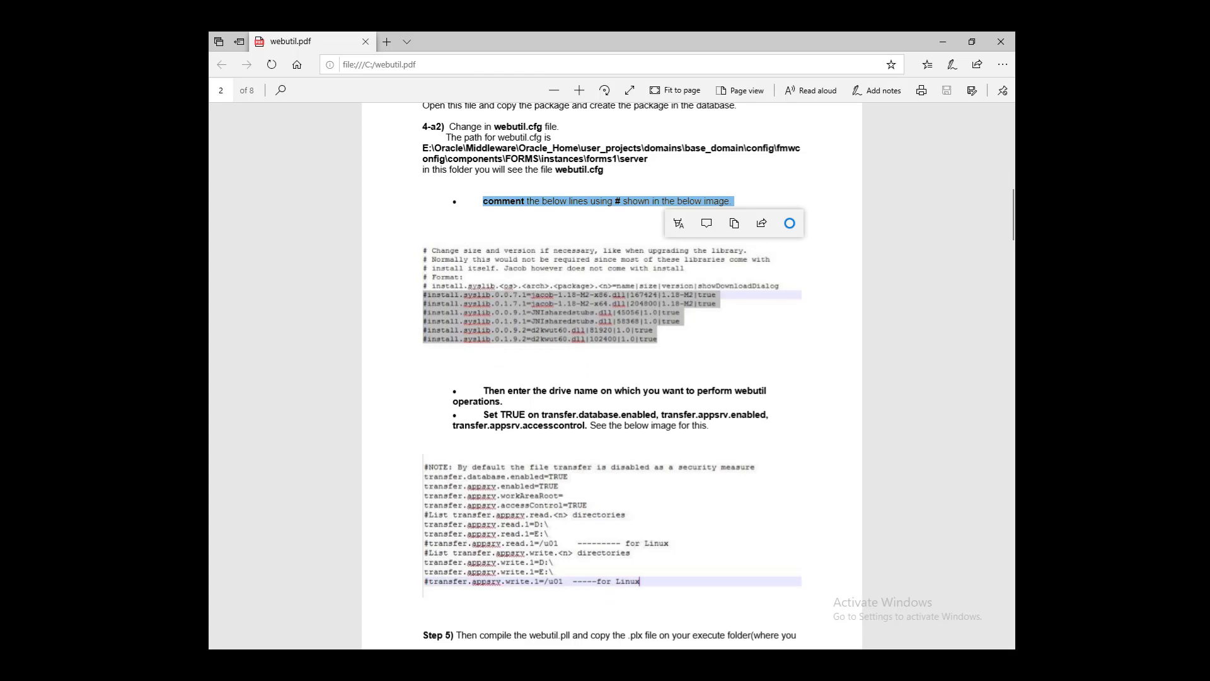
mouse_move(749, 648)
left_click(817, 596)
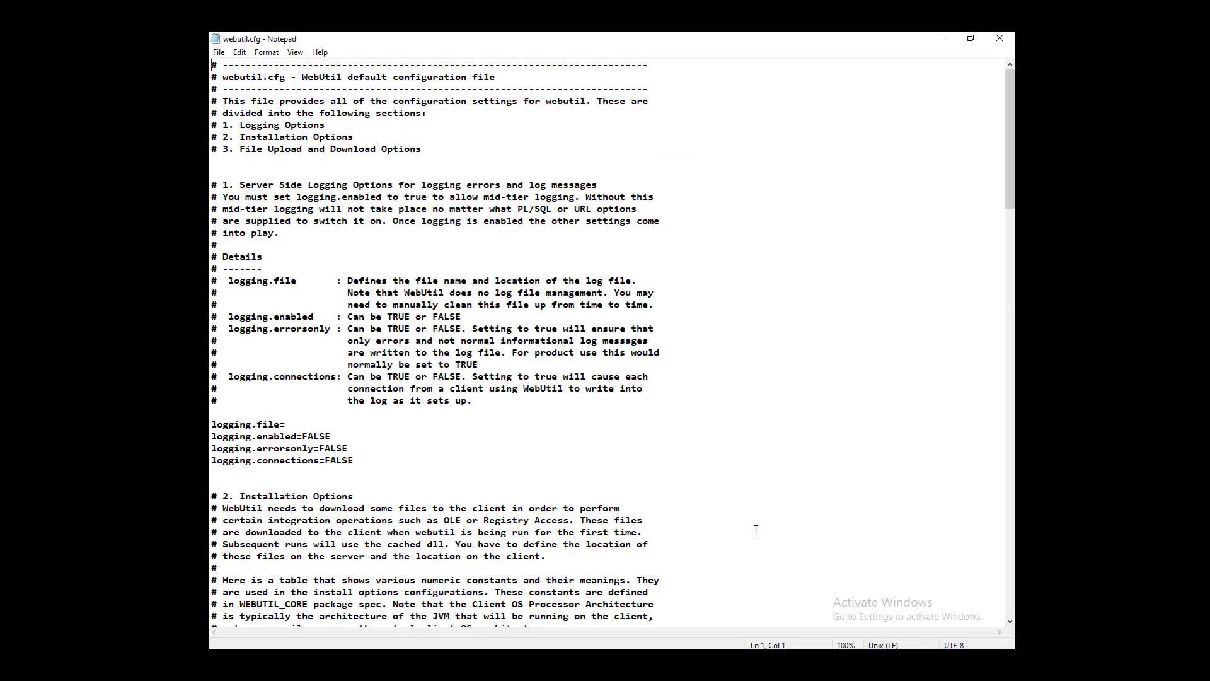
Search webutil.cfg for install.sys until the jacob, JNIsharedstubs and d2kwut60 library lines appear
key("ctrl+f")
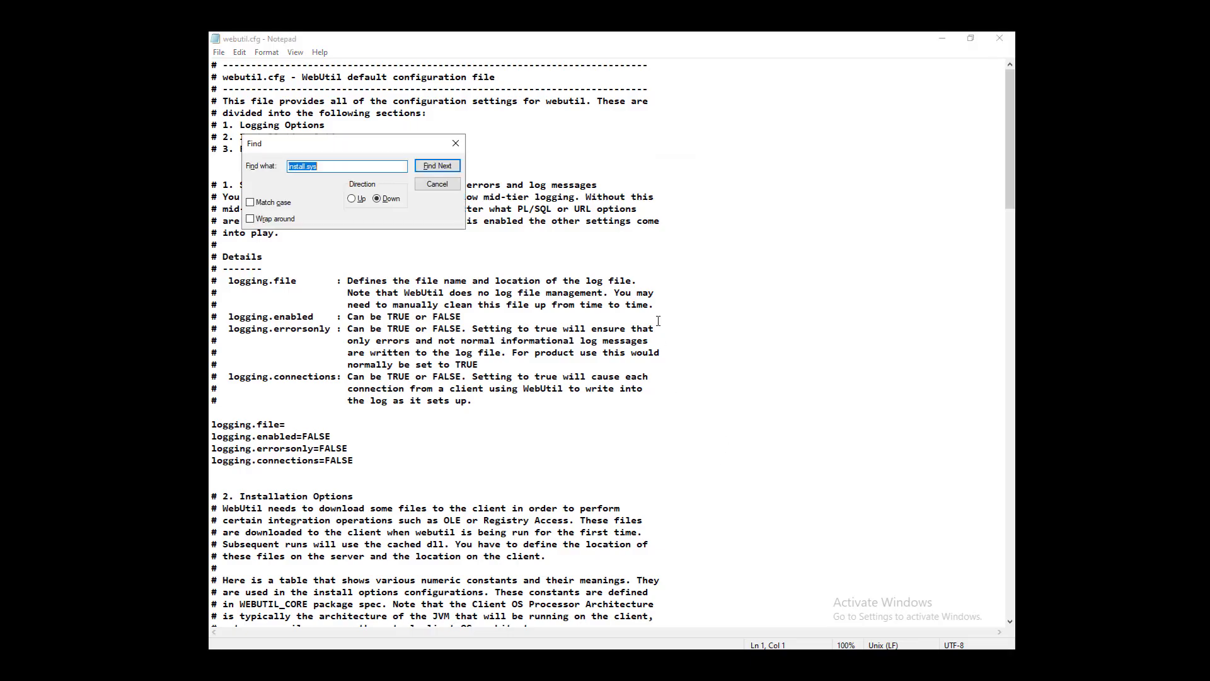
type("i")
left_click(441, 167)
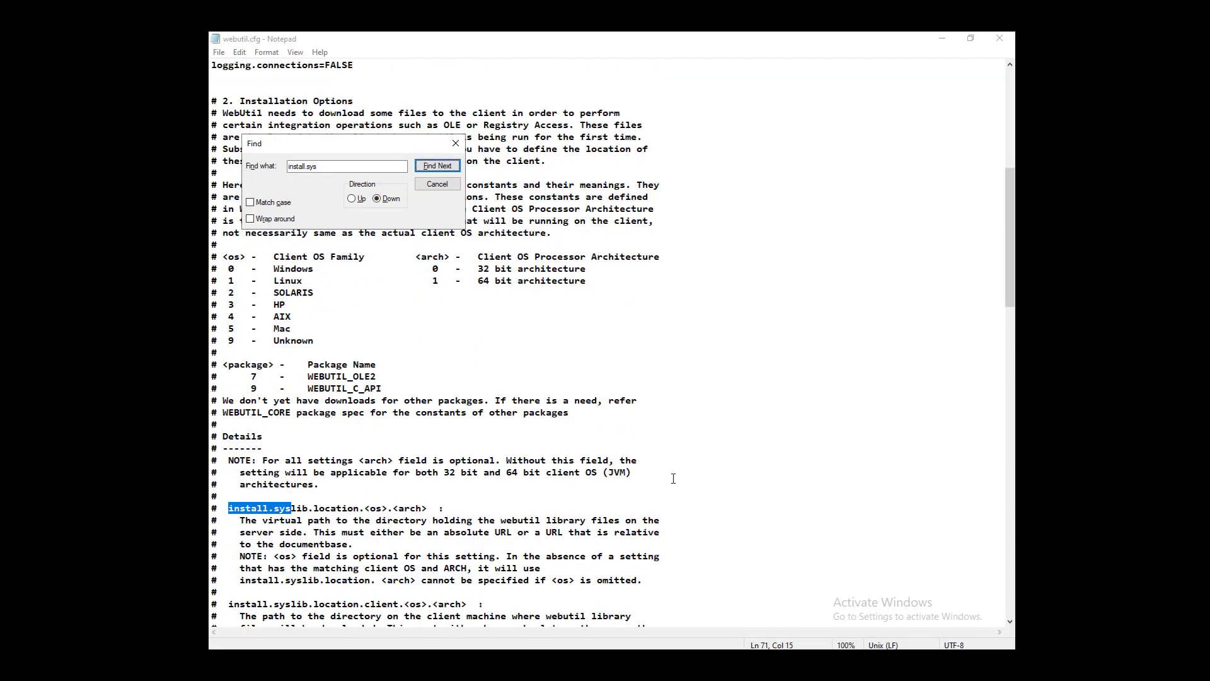
left_click(438, 167)
left_click(438, 167)
left_click(438, 167)
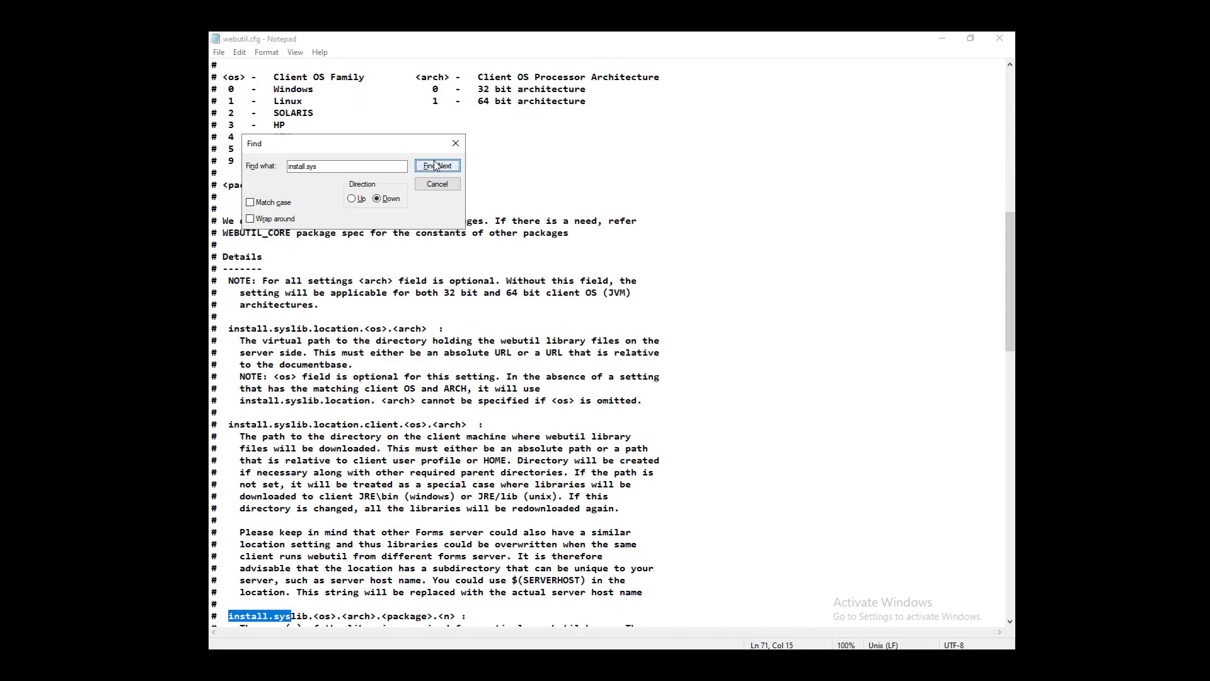
scroll(568, 324, "down", 4)
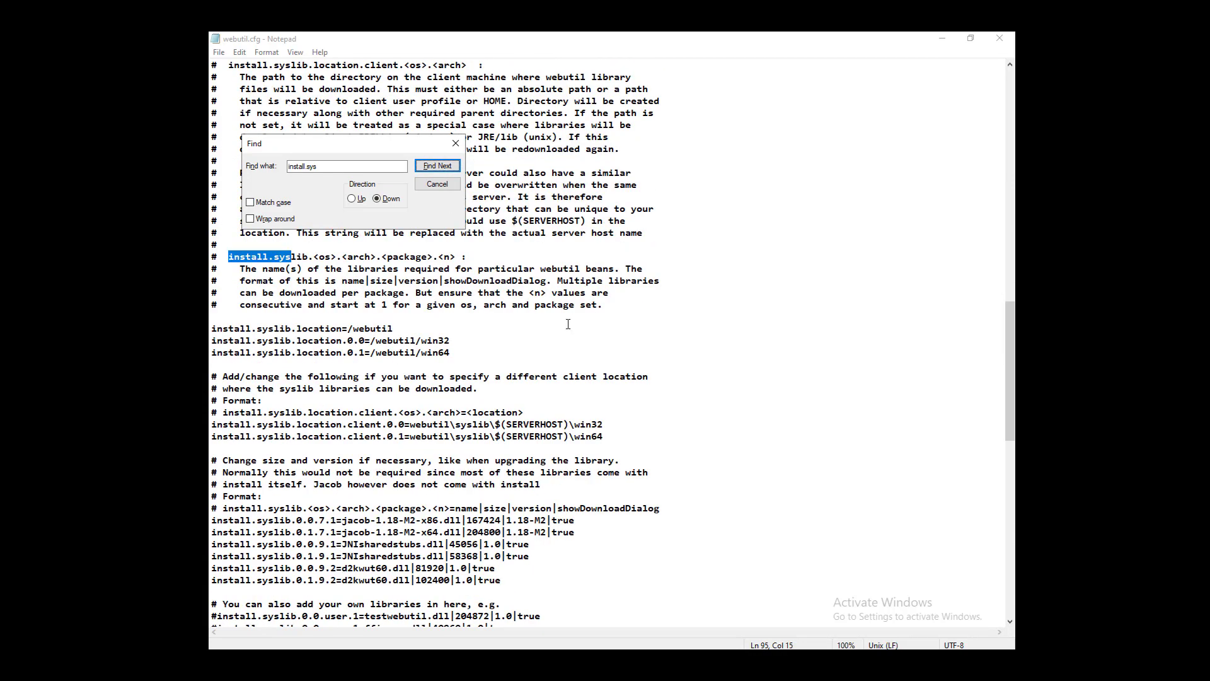
scroll(568, 324, "down", 2)
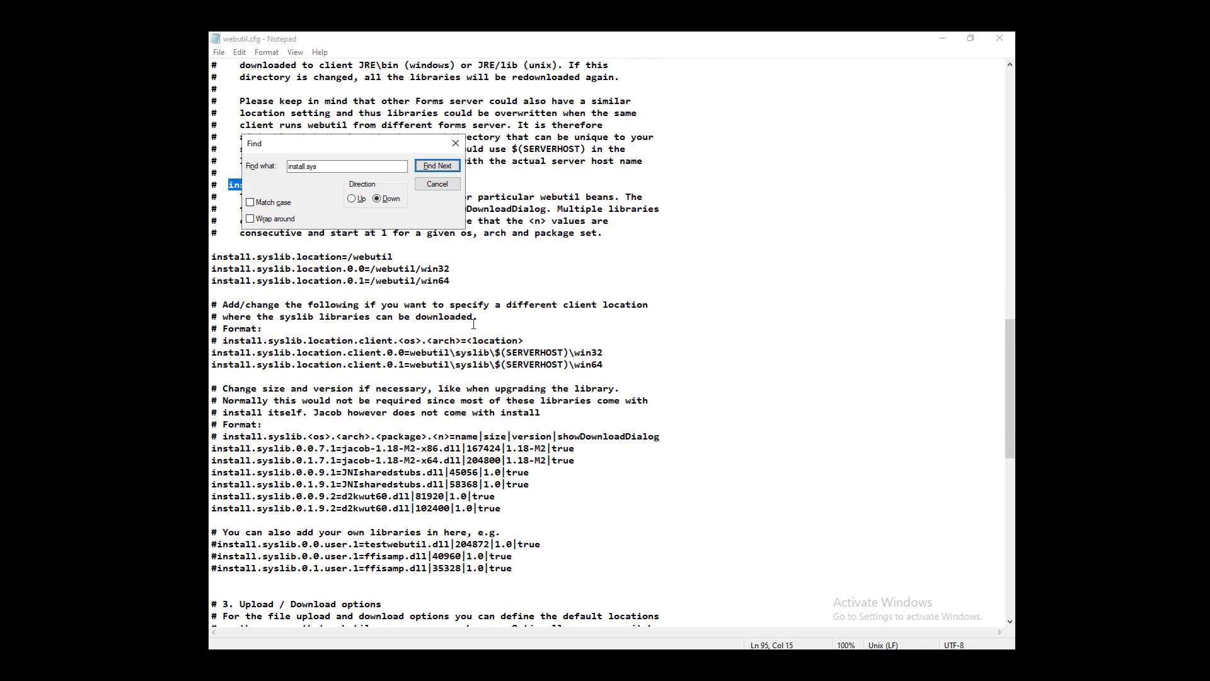
left_click_drag(225, 386, 542, 414)
Compare the found library lines against the PDF guide, then return to webutil.cfg
key("alt+Tab")
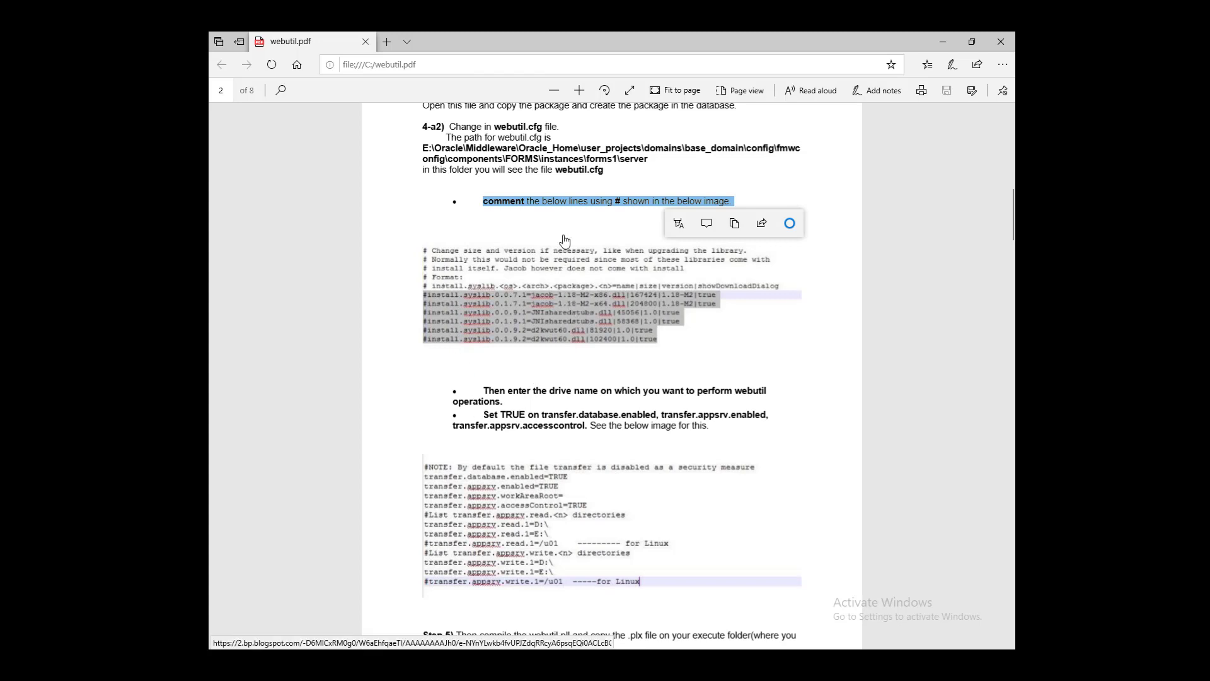
left_click(558, 203)
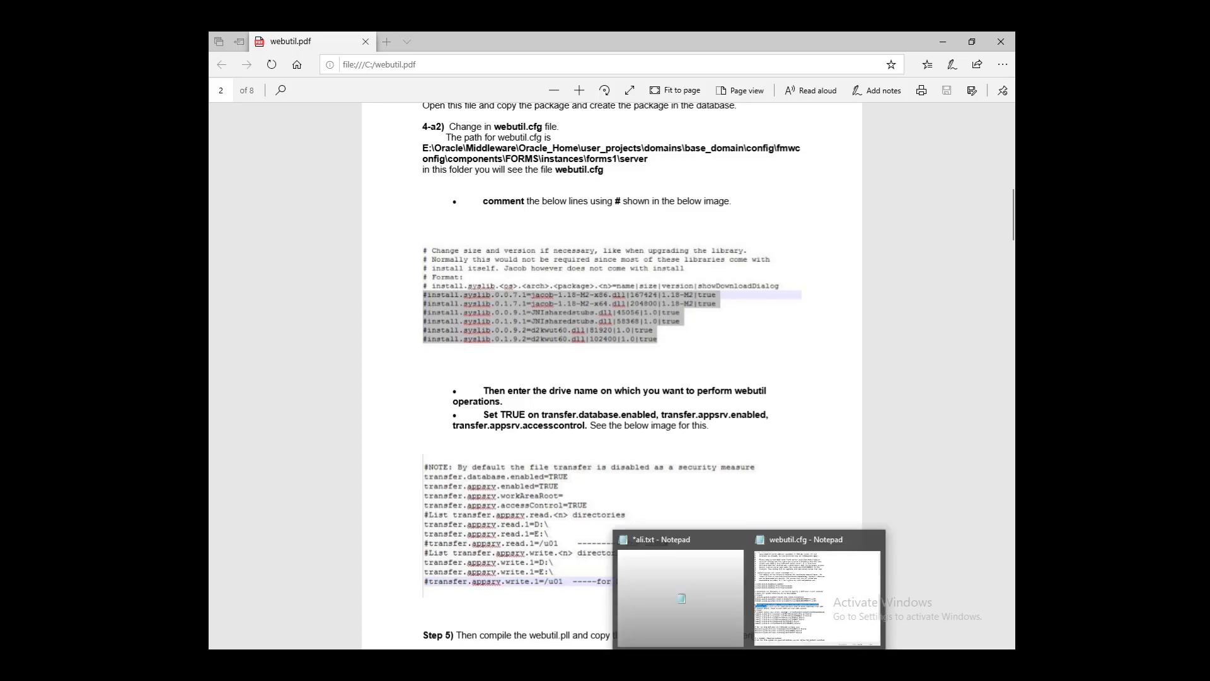
left_click(792, 620)
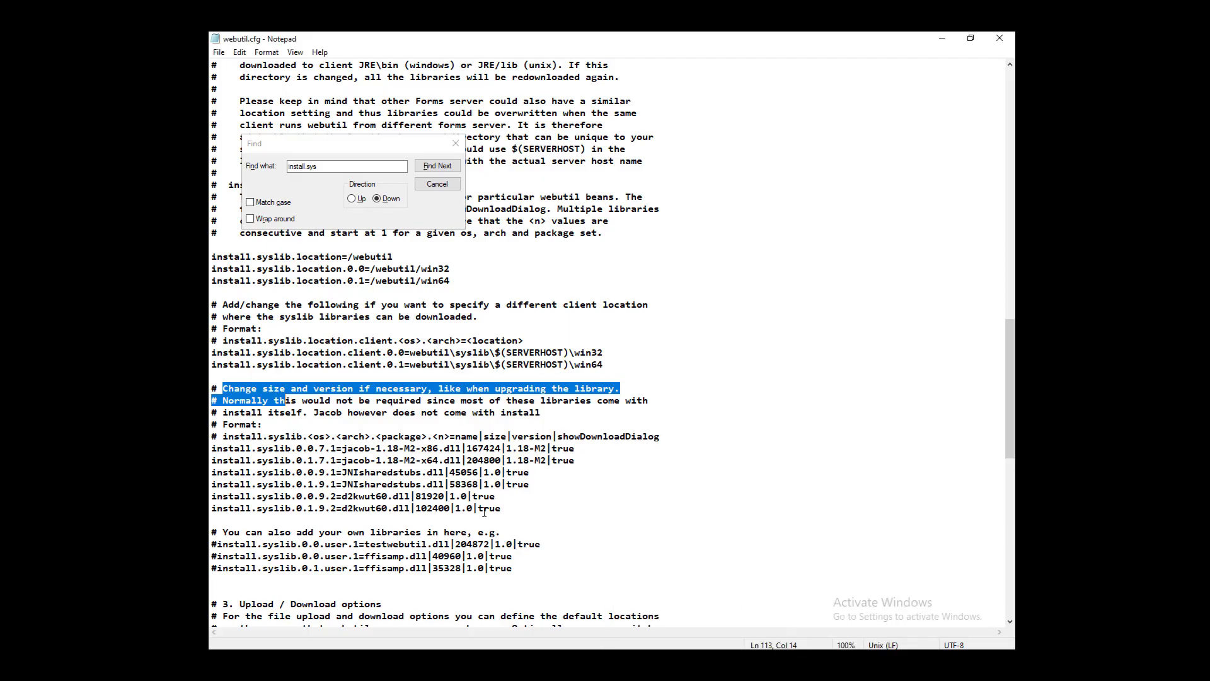
Prefix each of the six install.syslib library lines in webutil.cfg with #
left_click(438, 184)
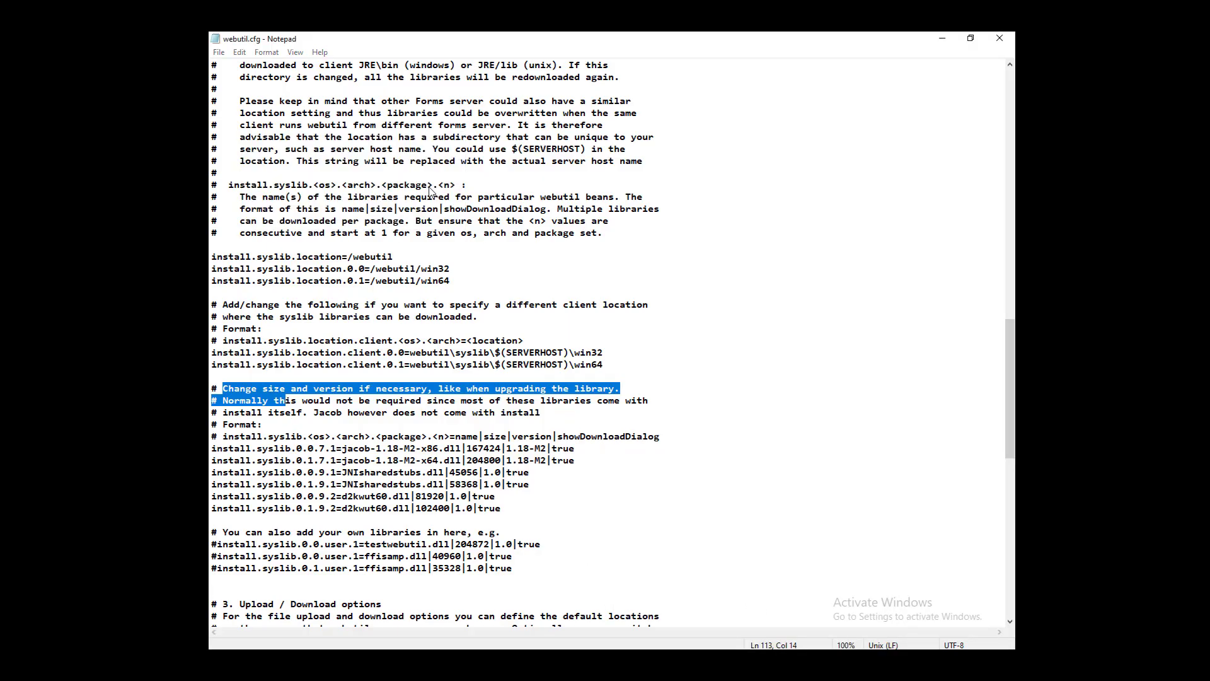
left_click(223, 447)
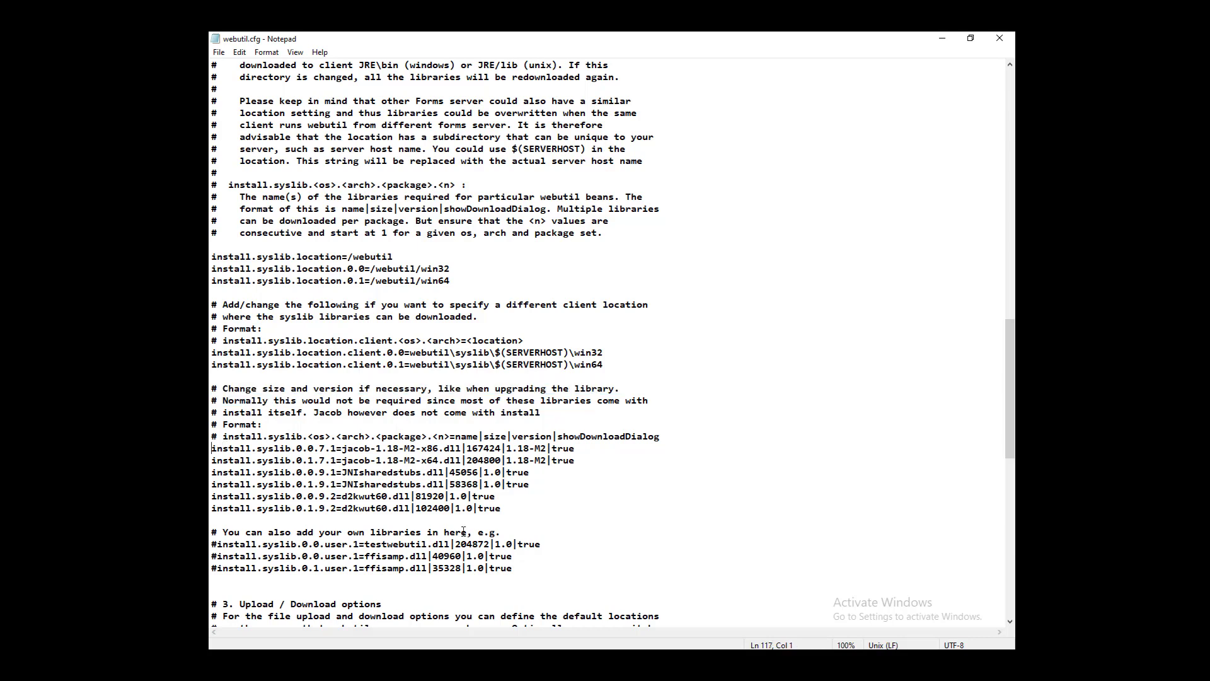
type("3")
key("BackSpace")
type("#")
key("Down")
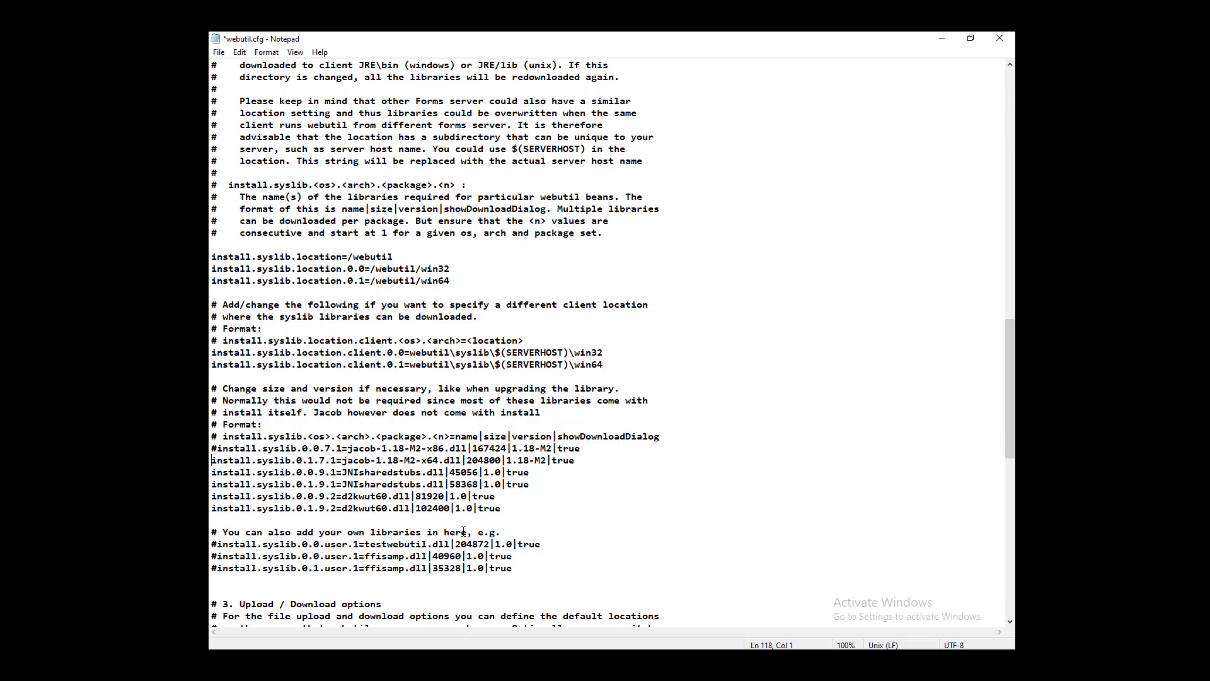
type("#")
key("Down")
key("Left")
type("#")
key("Down")
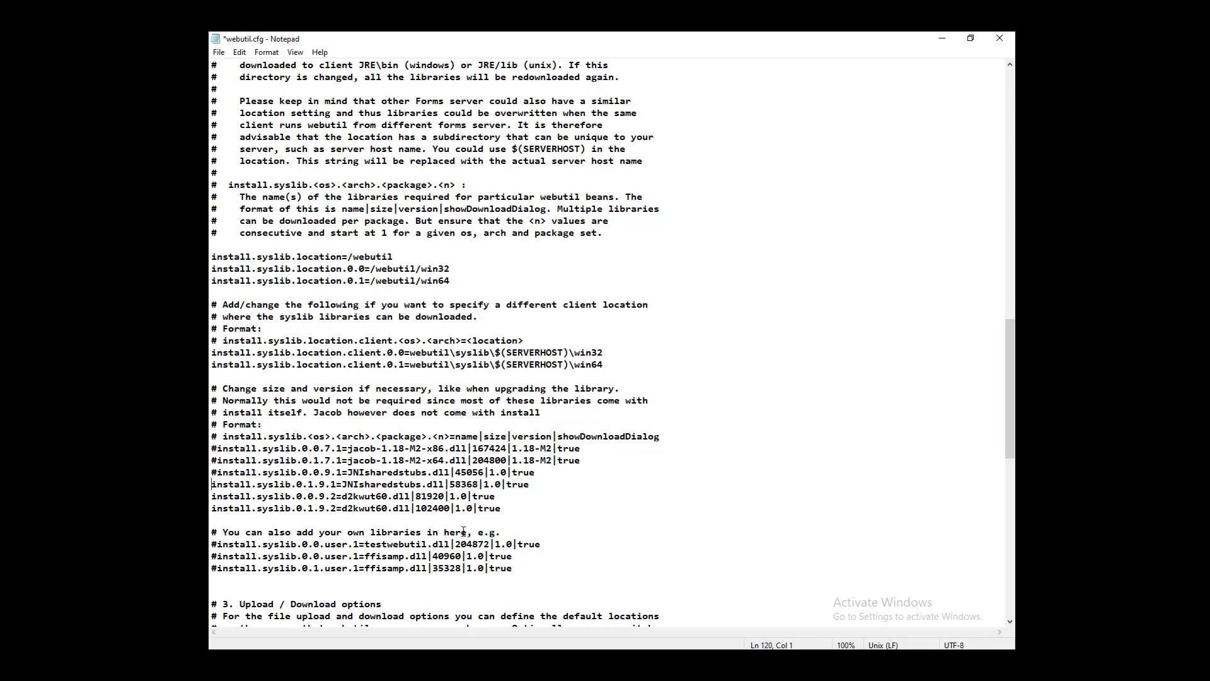
type("#")
key("Down")
key("Left")
type("##")
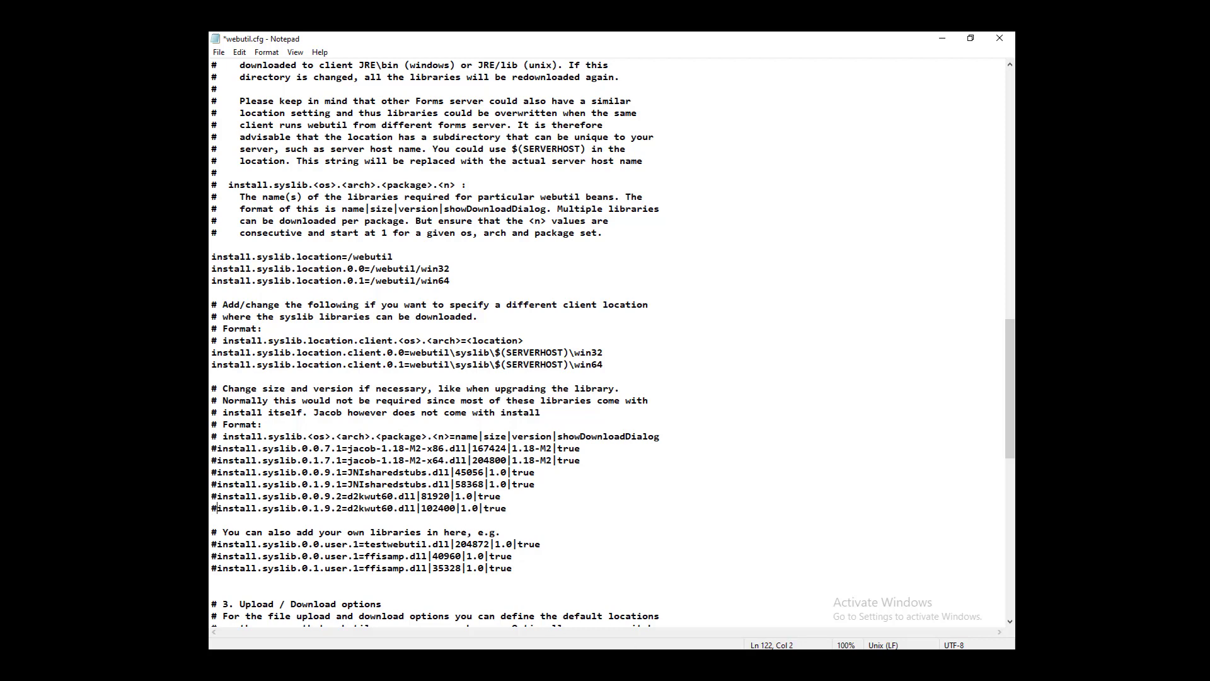
key("alt+Tab")
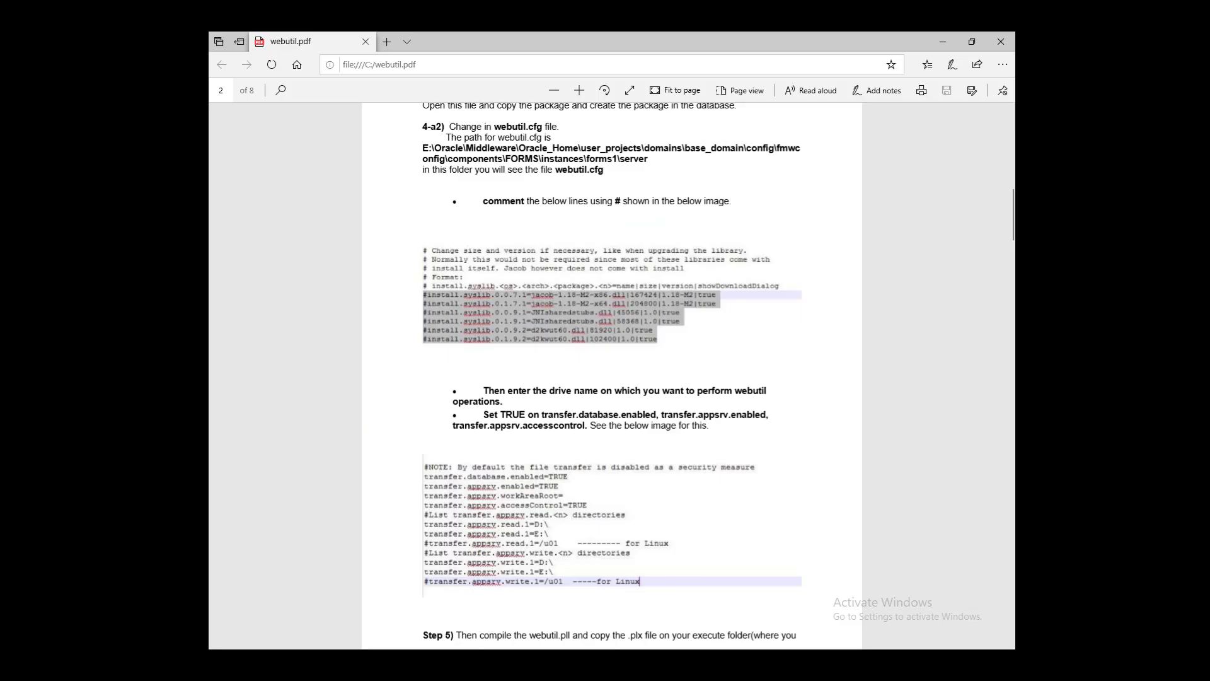
key("alt+Tab")
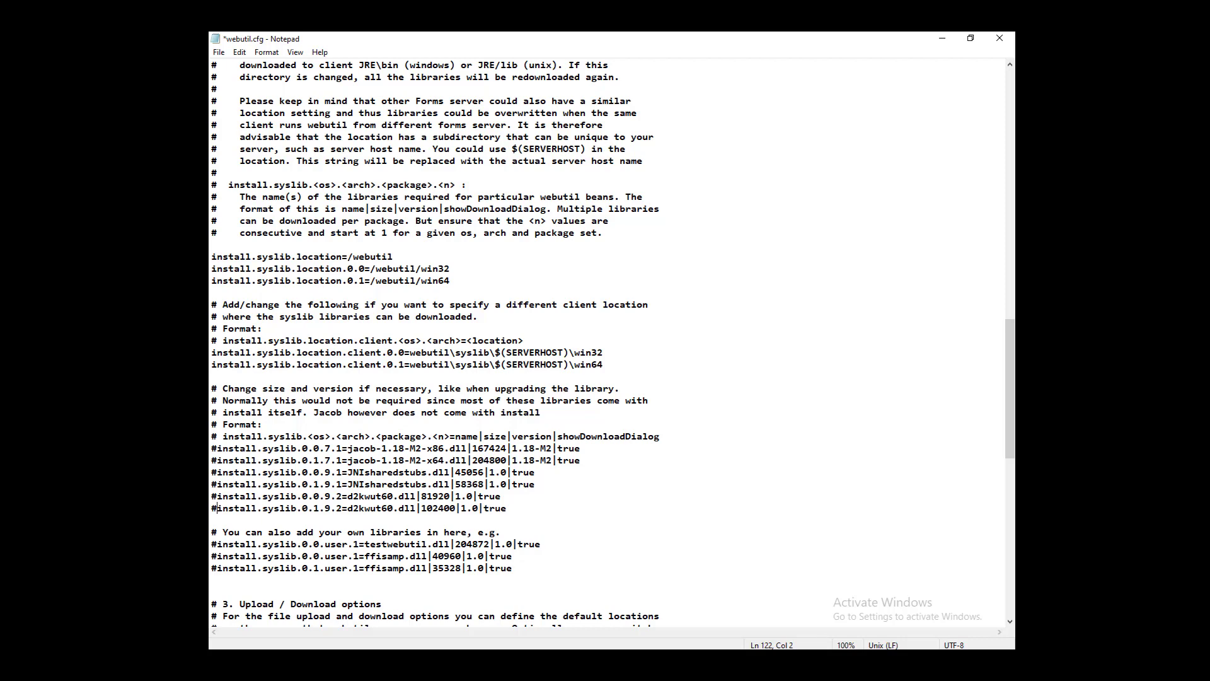
key("alt+Tab")
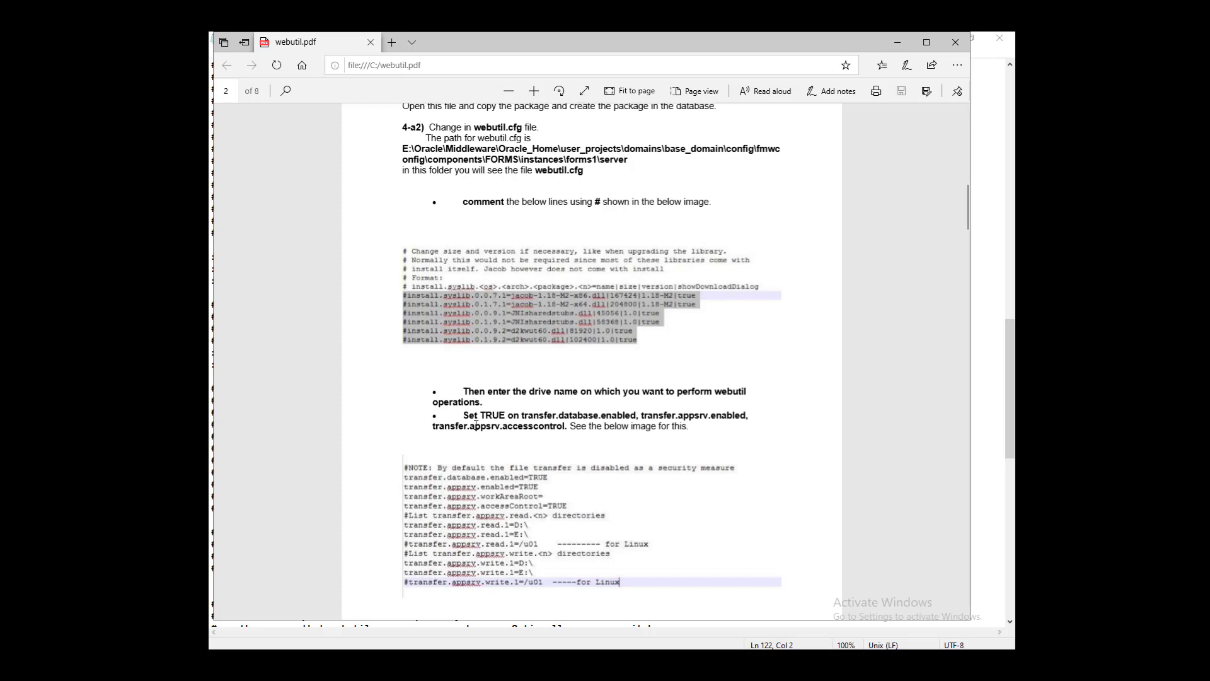
left_click_drag(488, 410, 683, 437)
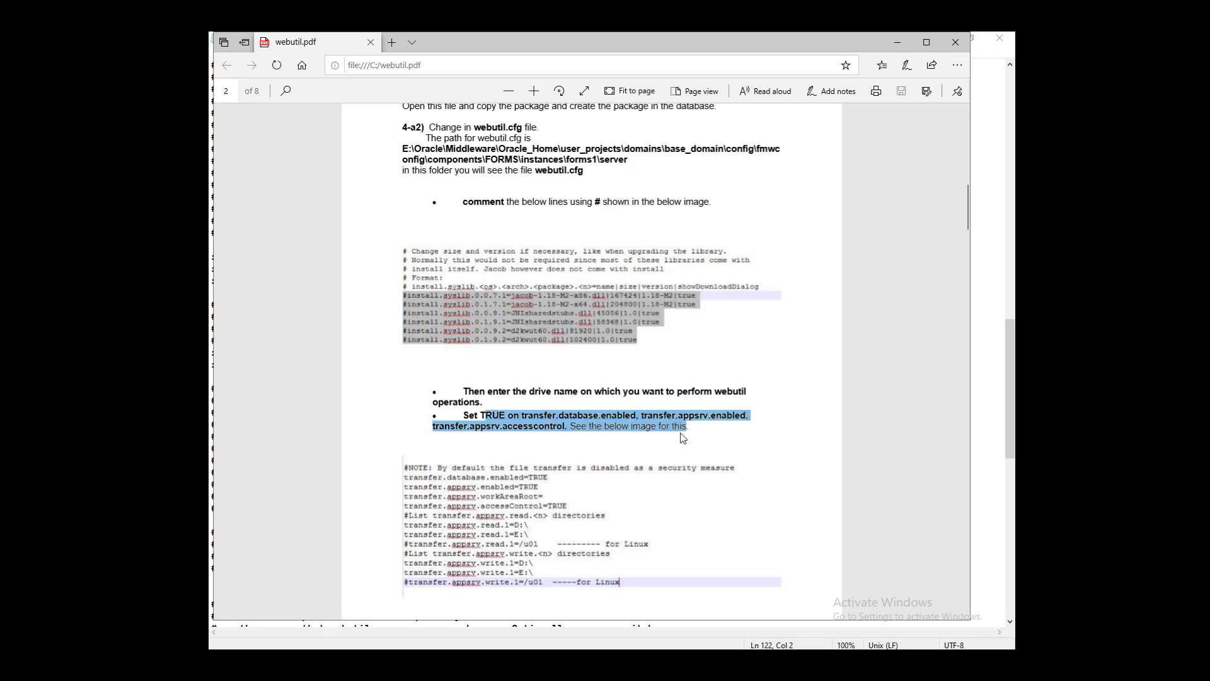
left_click(698, 430)
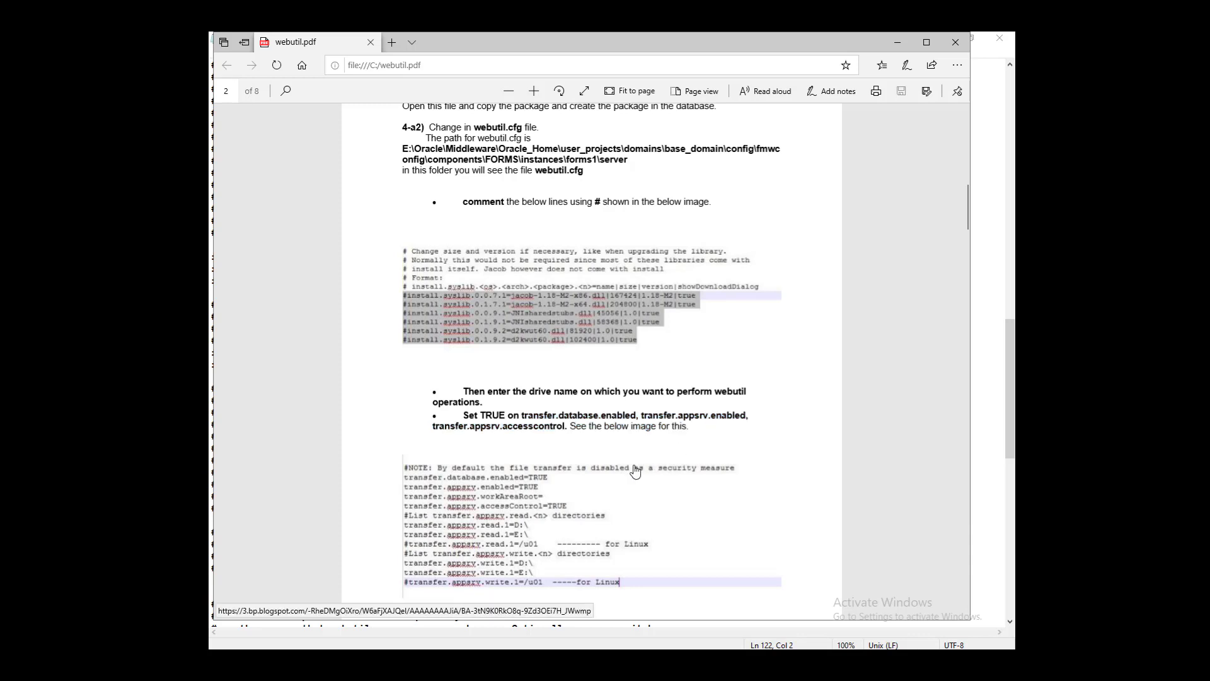
scroll(636, 472, "down", 2)
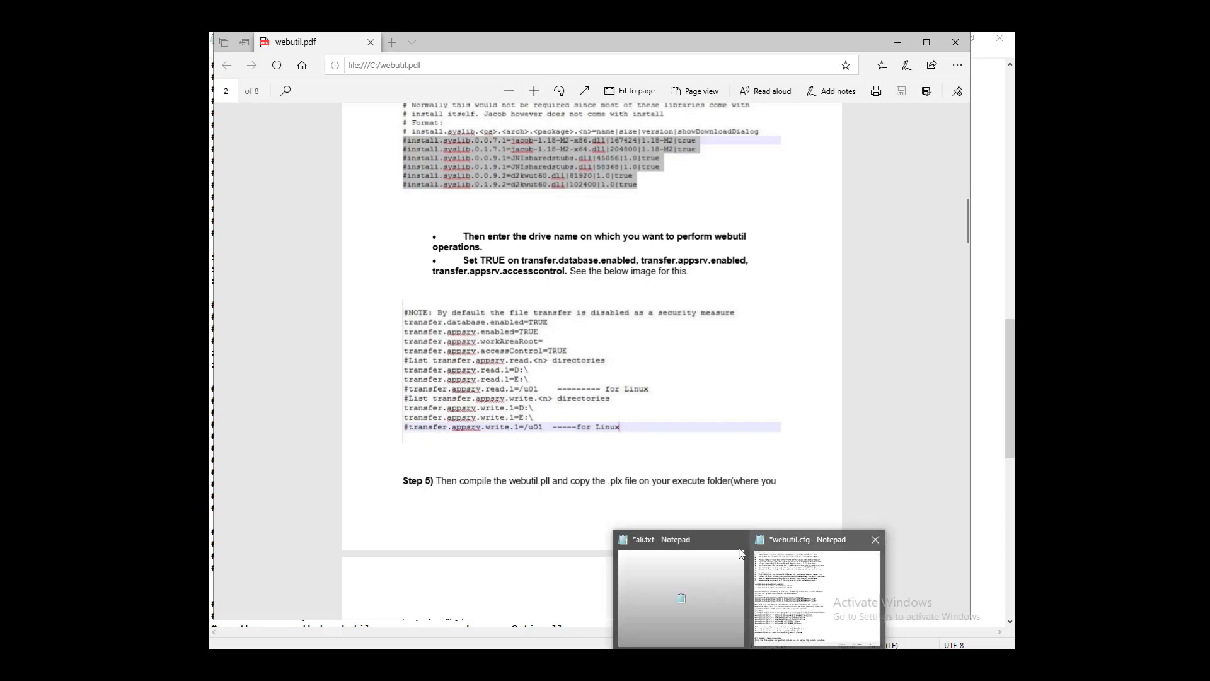
key("F5")
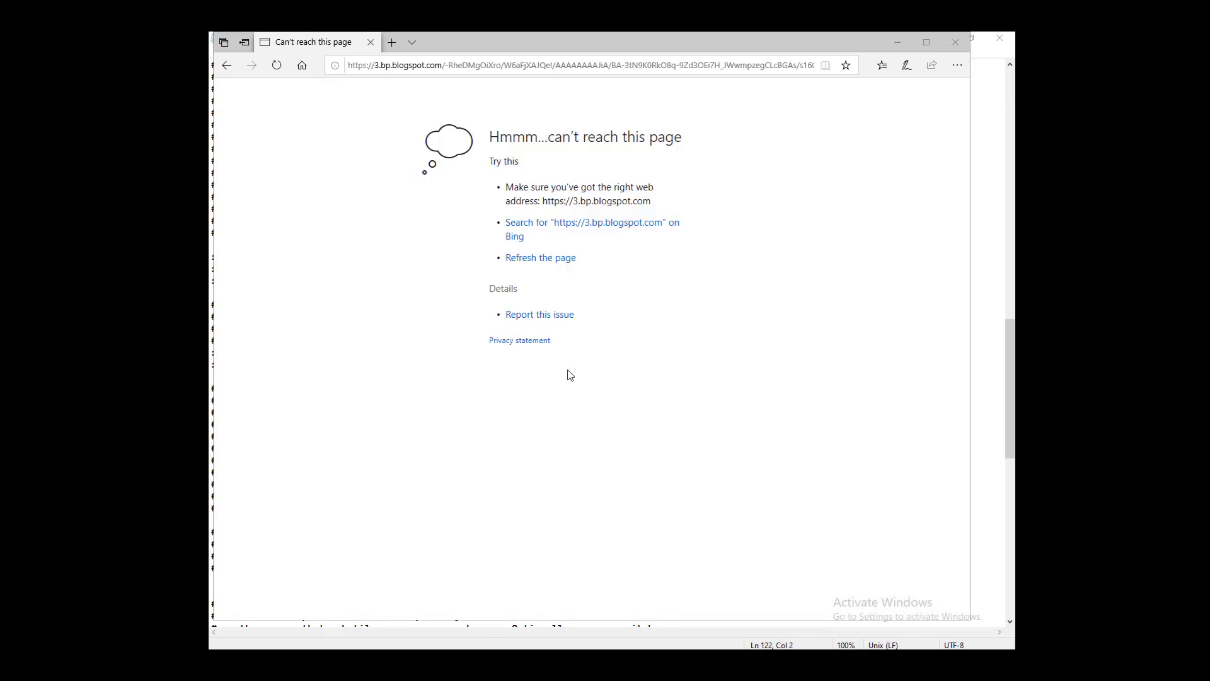
key("alt+Left")
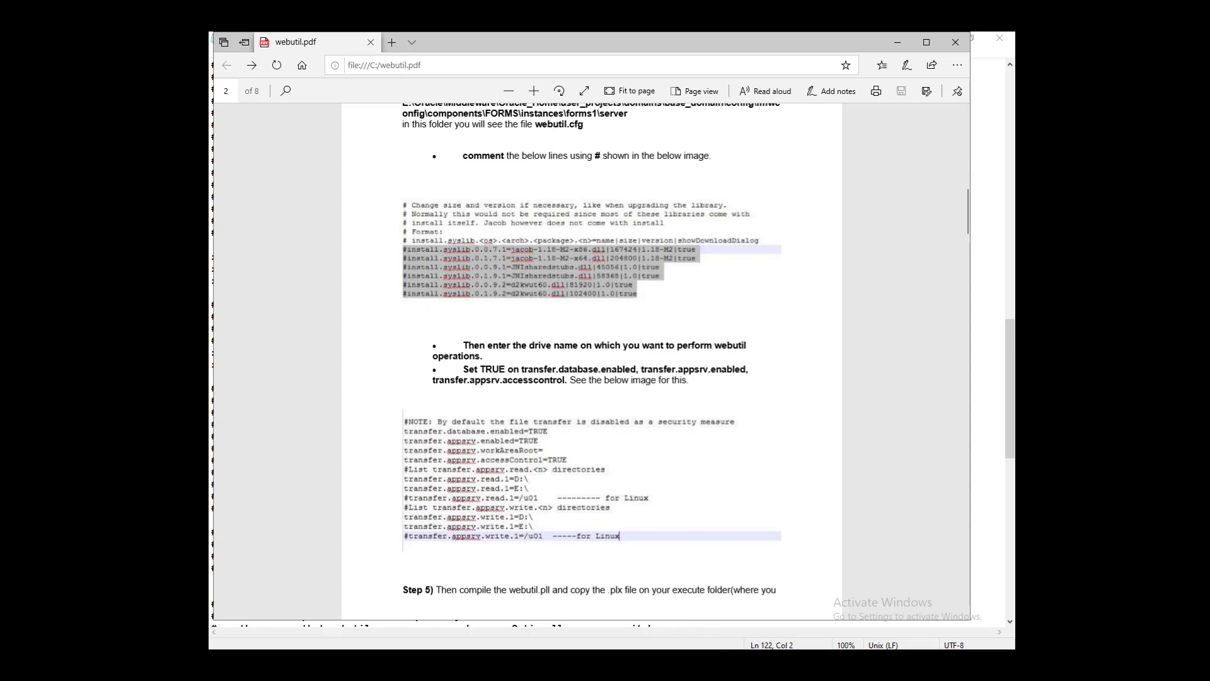
left_click(785, 612)
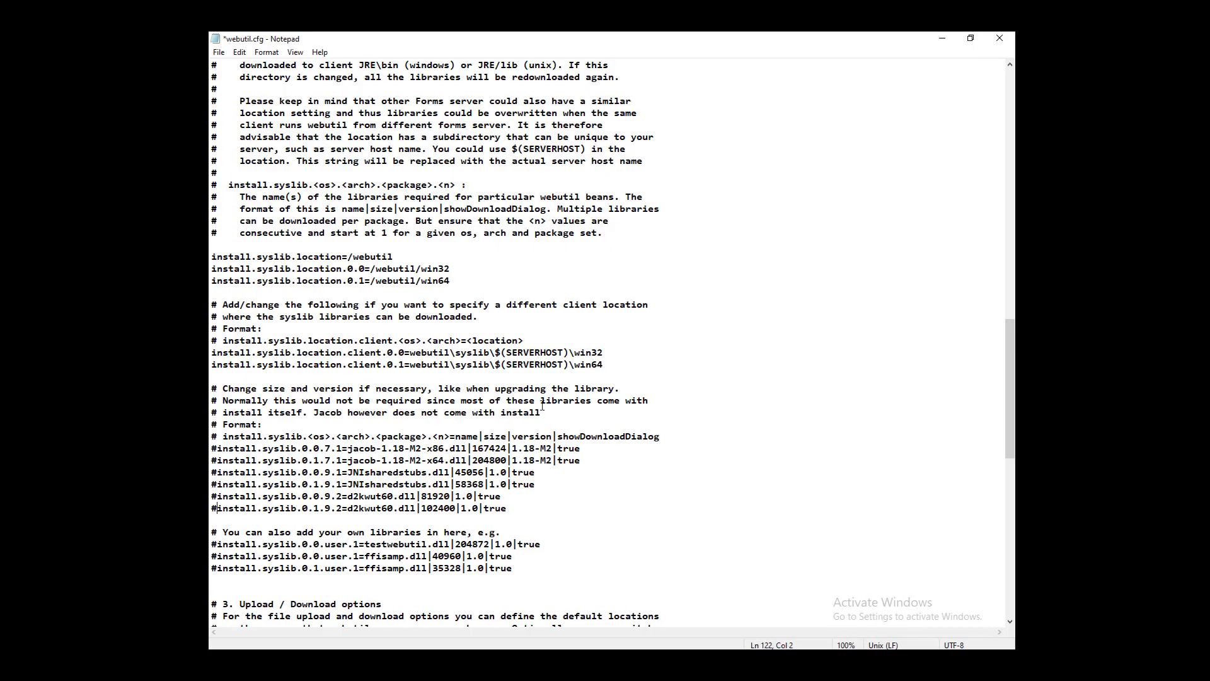
Scroll to the transfer settings and select the #NOTE line to compare with the guide
left_click(492, 371)
scroll(492, 372, "down", 8)
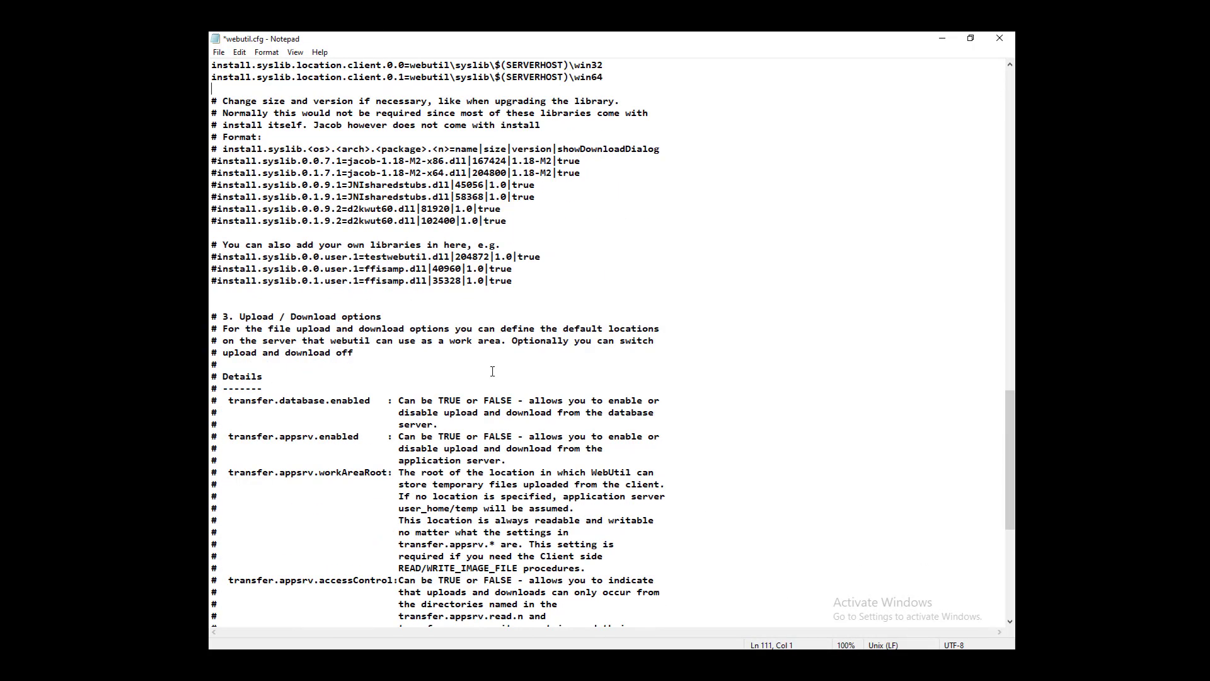
scroll(492, 371, "down", 8)
scroll(492, 372, "down", 2)
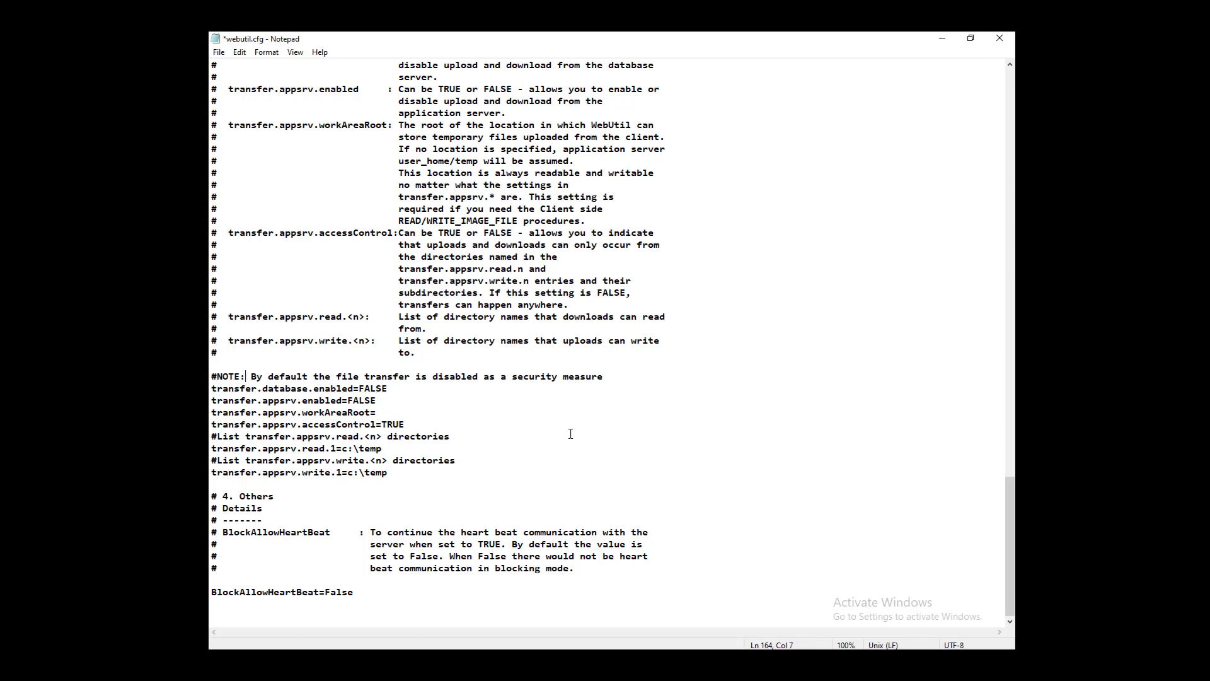
key("End")
key("shift+Home")
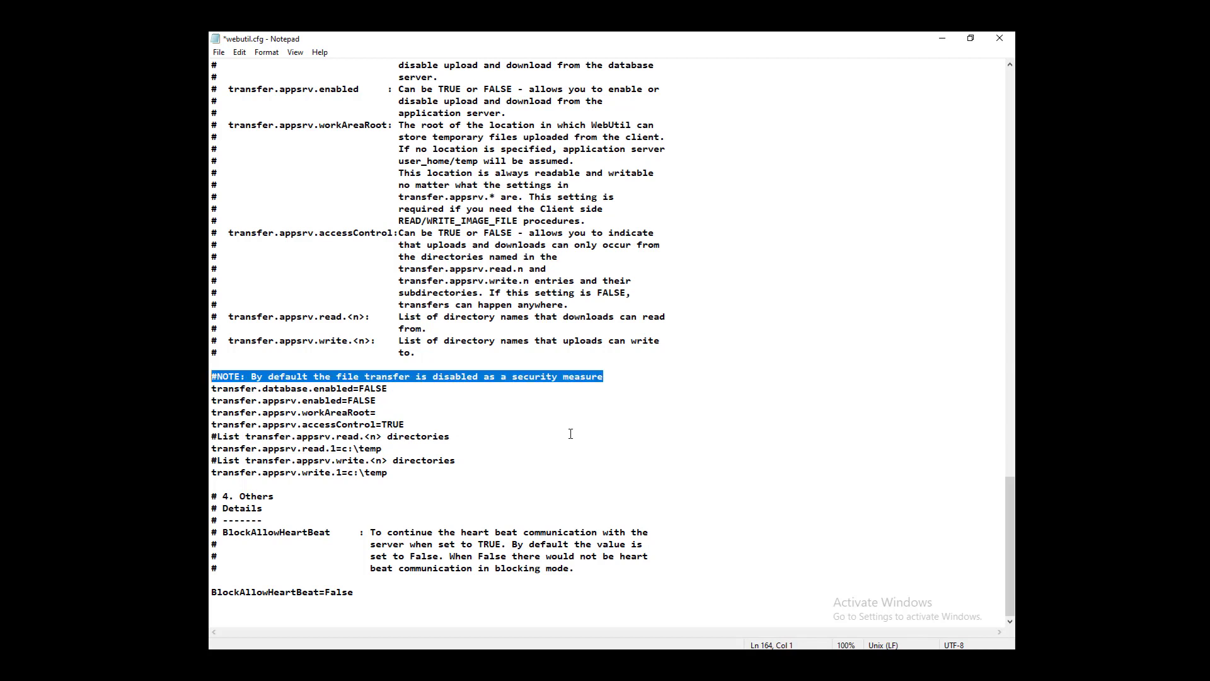
key("Down")
key("Up")
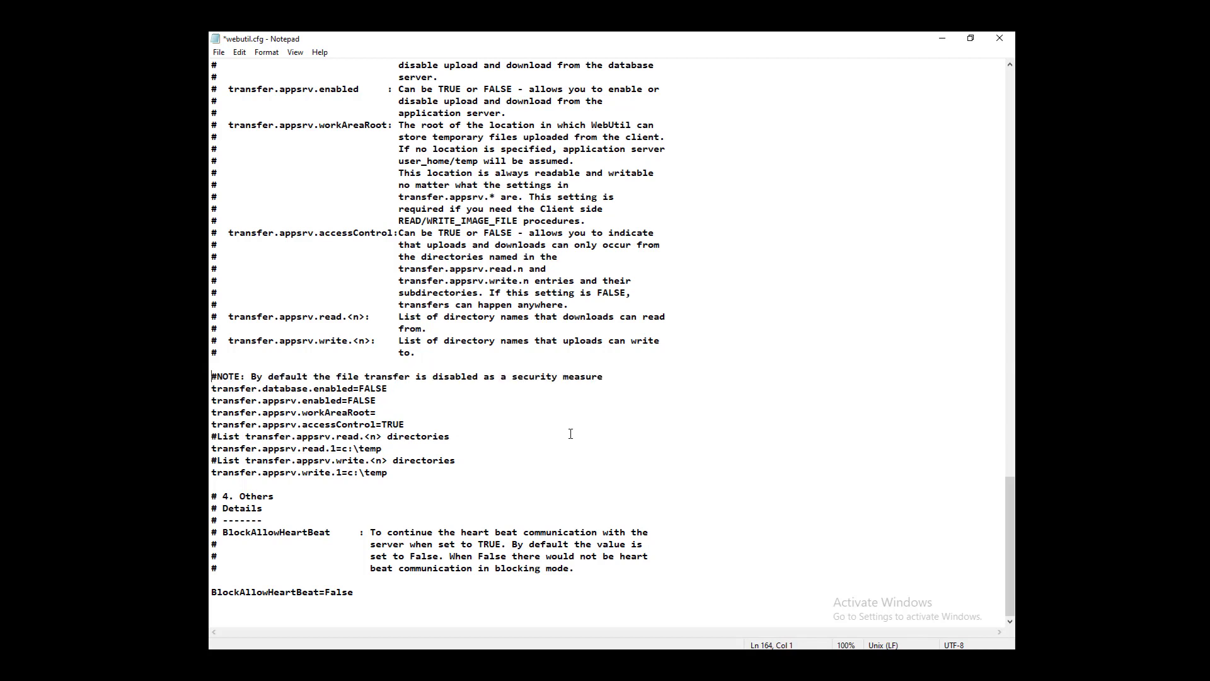
key("shift+End")
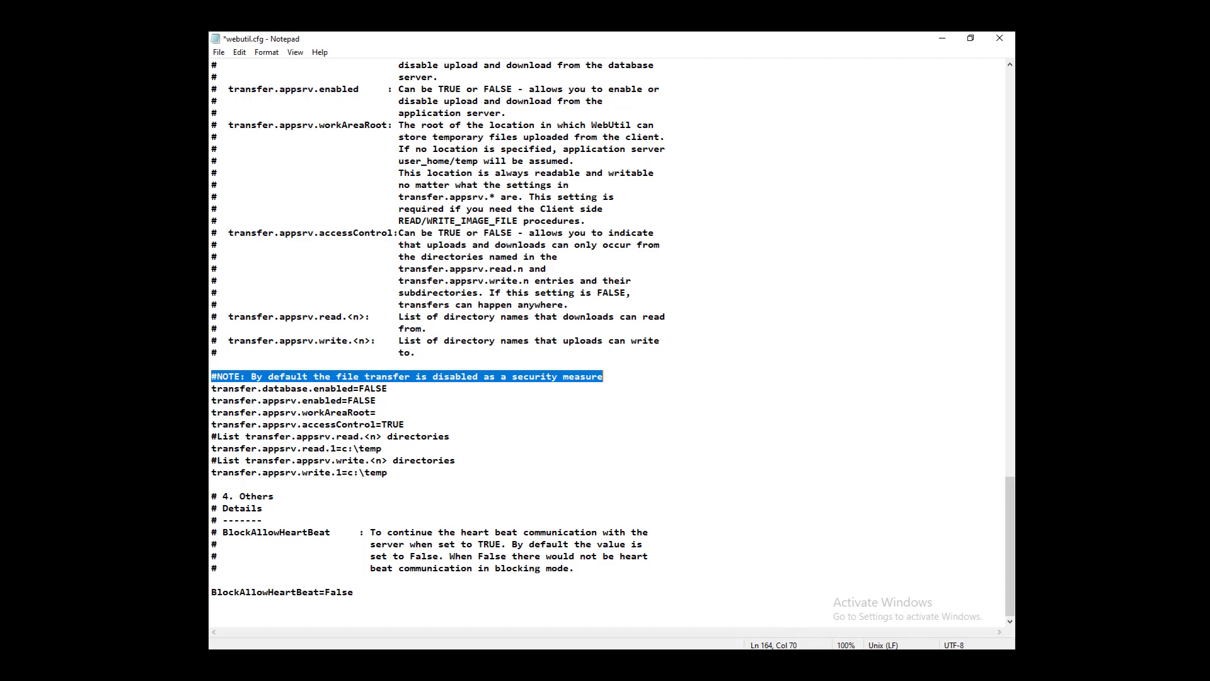
key("alt+Tab")
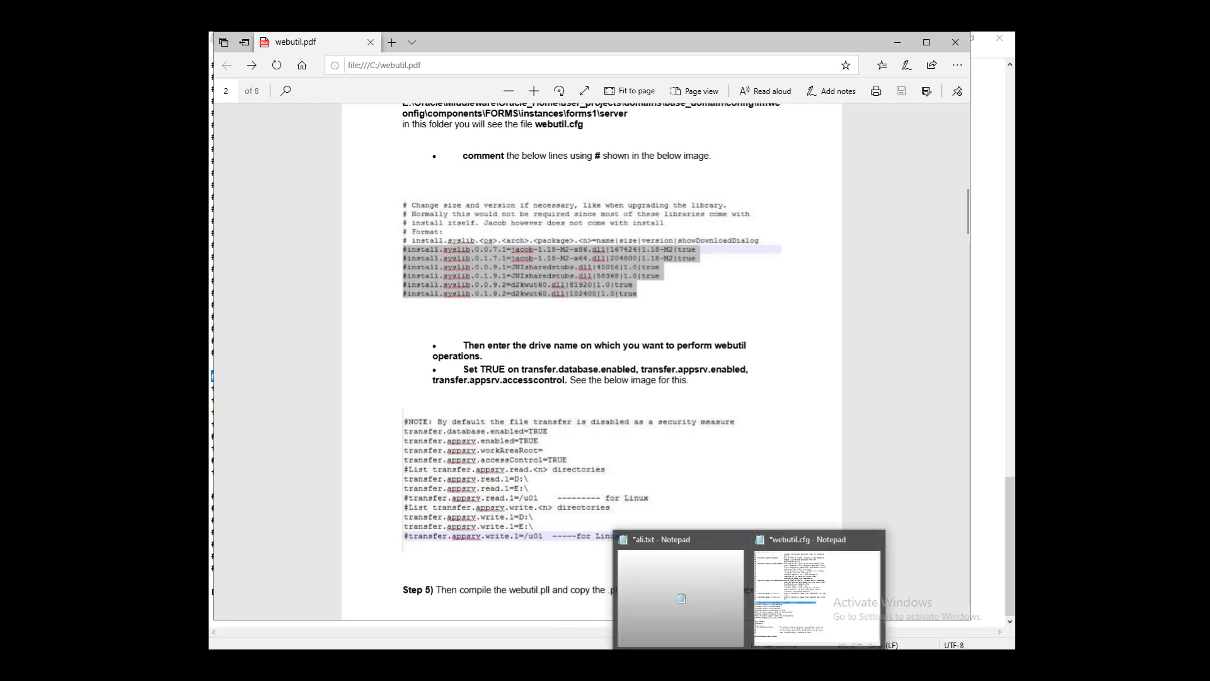
left_click(792, 606)
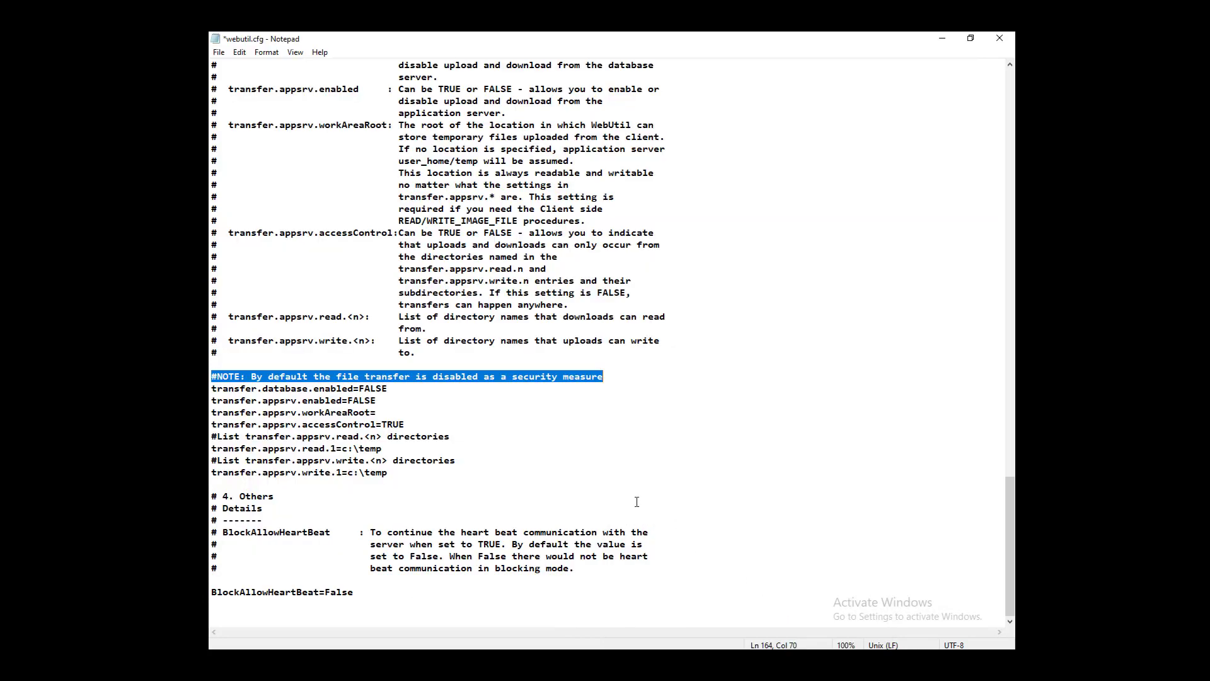
Change transfer.database.enabled from FALSE to TRUE and check transfer.appsrv.enabled against the guide
left_click(390, 387)
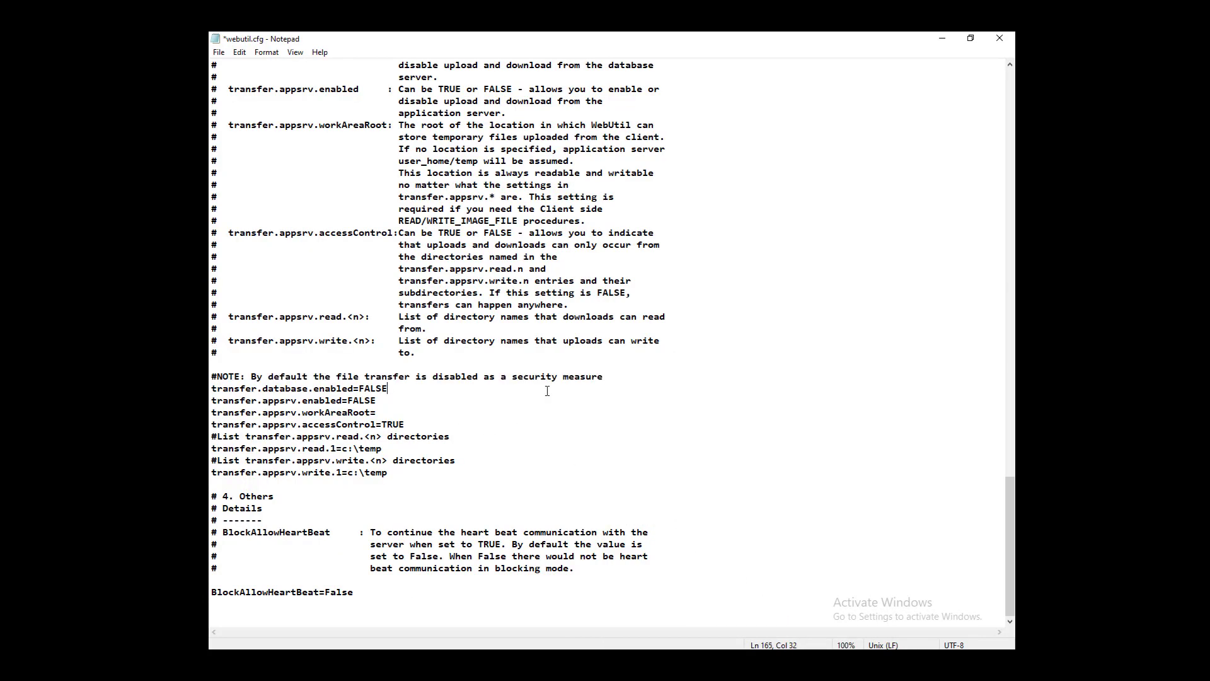
key("BackSpace")
key("BackSpace")
key("BackSpace")
key("BackSpace")
key("BackSpace")
type("TRUE")
key("Down")
key("shift+Left")
key("shift+Left")
key("shift+Left")
key("shift+Left")
key("shift+Left")
type("TRUE")
key("alt+Tab")
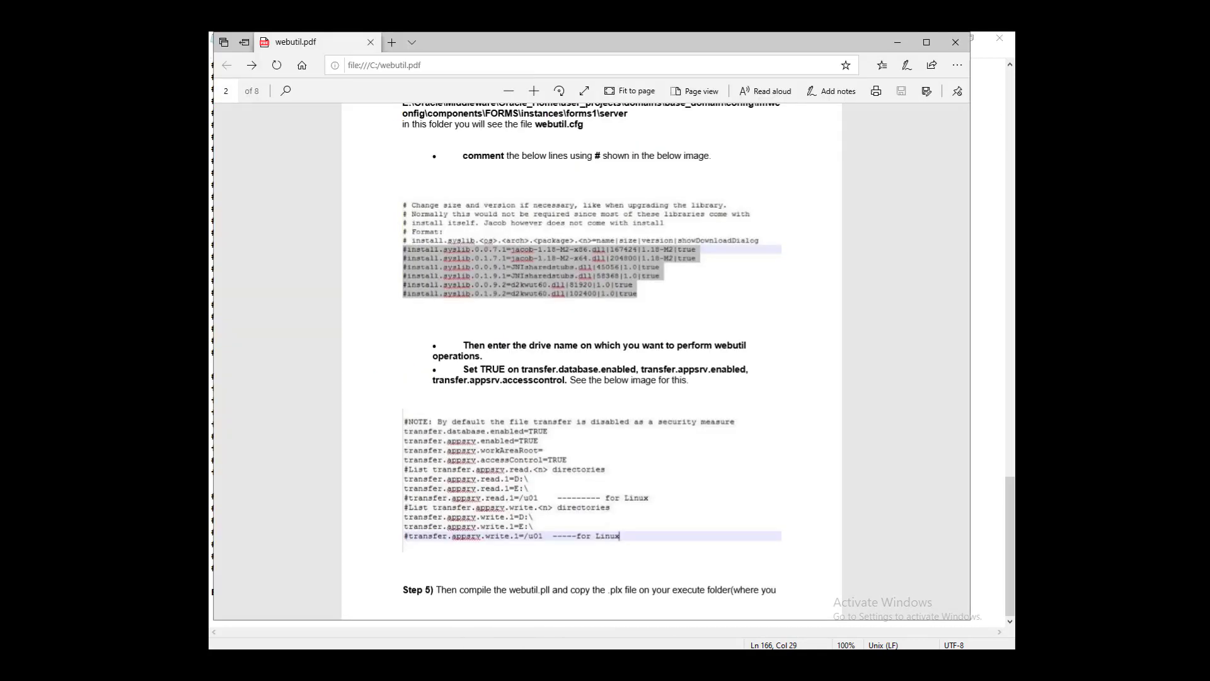
key("alt+Tab")
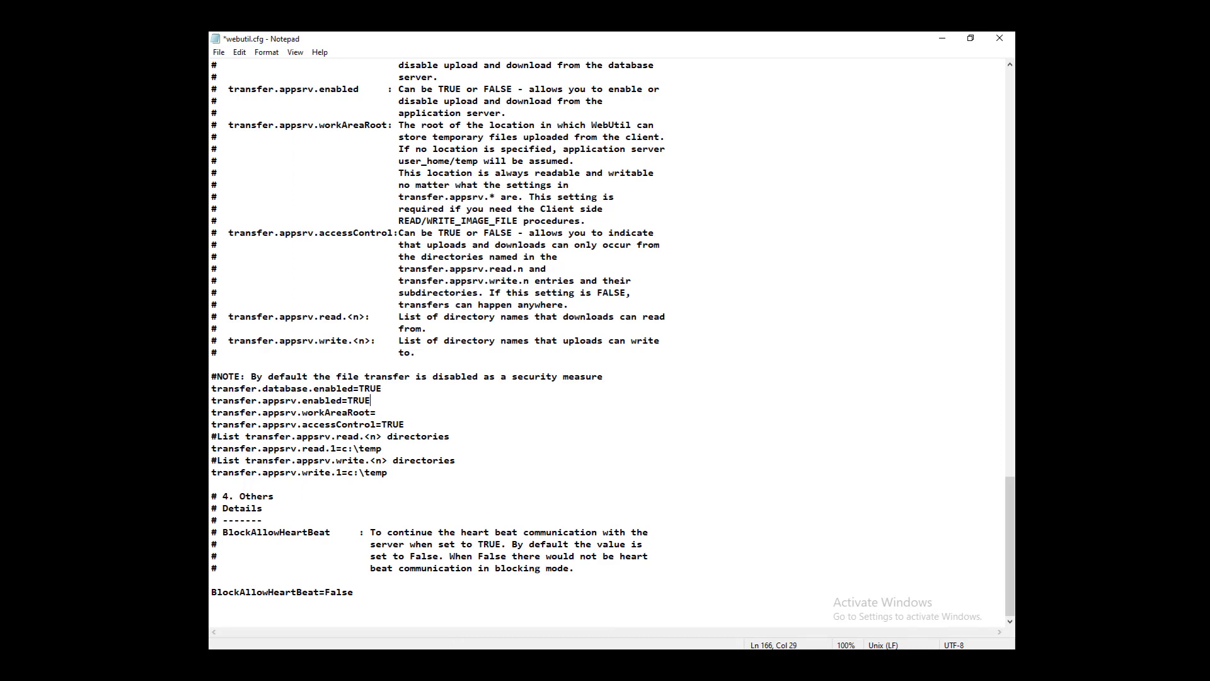
key("alt+Tab")
key("alt+Tab")
key("alt+Tab")
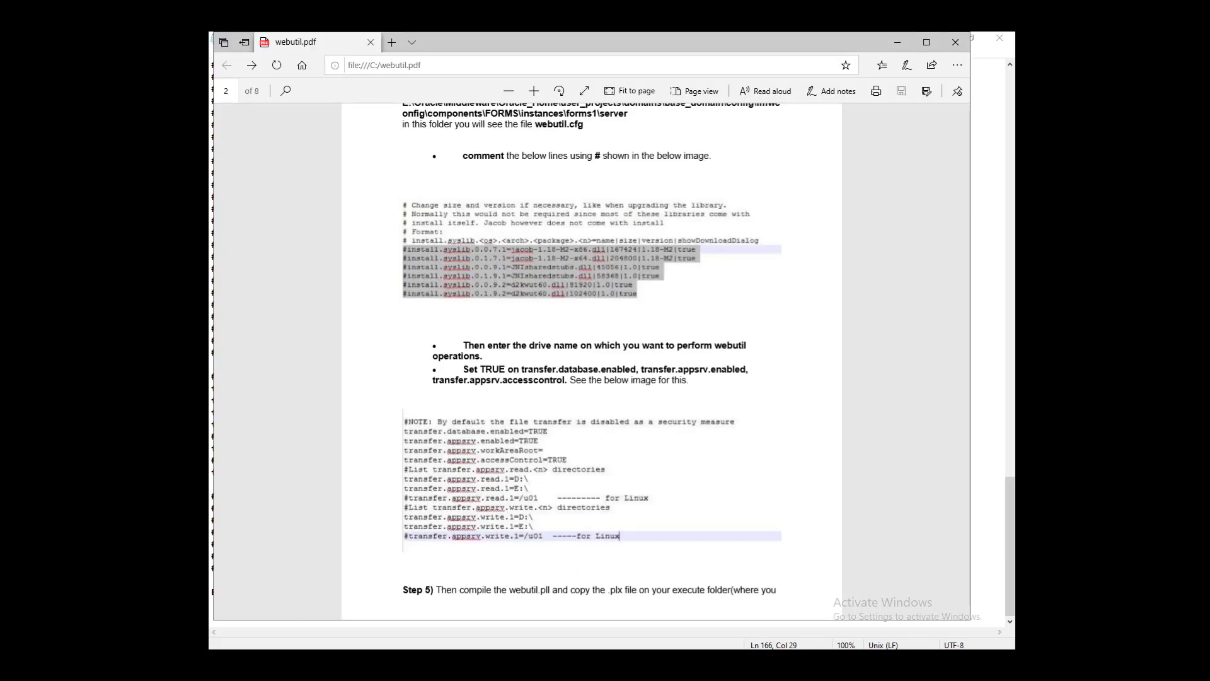
key("super+Up")
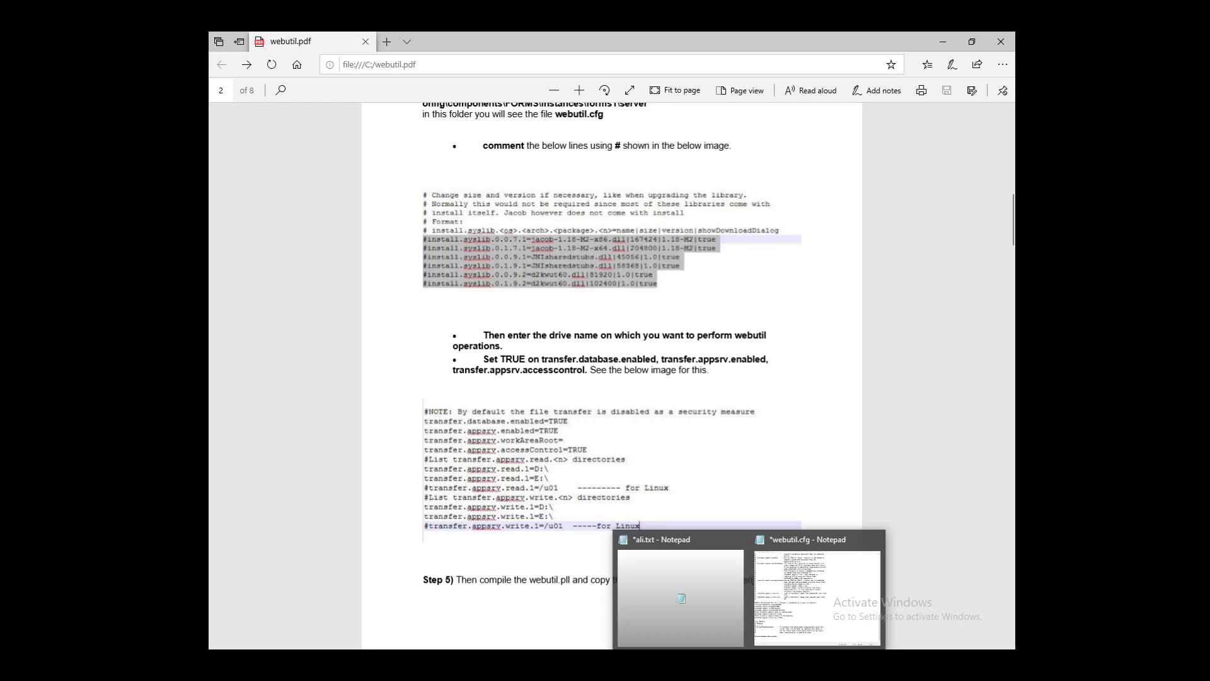
left_click(785, 617)
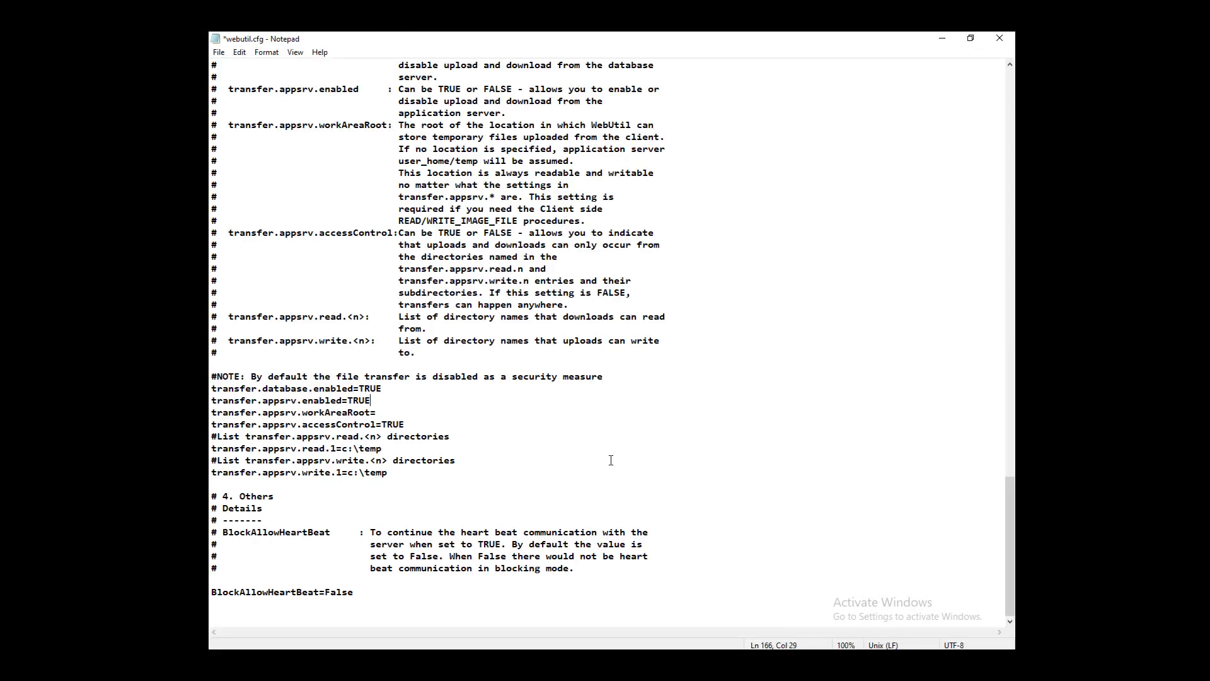
Review the accessControl TRUE line and the read.1 and write.1 c:\temp directory entries
left_click(384, 446)
key("Down")
key("Down")
key("shift+End")
key("Up")
key("Up")
key("Up")
key("Up")
key("Down")
key("Left")
key("Left")
key("Left")
key("Left")
key("Down")
key("Left")
key("Left")
key("Up")
key("Up")
key("Up")
key("Up")
key("Up")
key("Up")
key("End")
key("Left")
key("Left")
key("Left")
Confirm C:\temp exists and is empty, then bring up the ali.txt notes
left_click(563, 665)
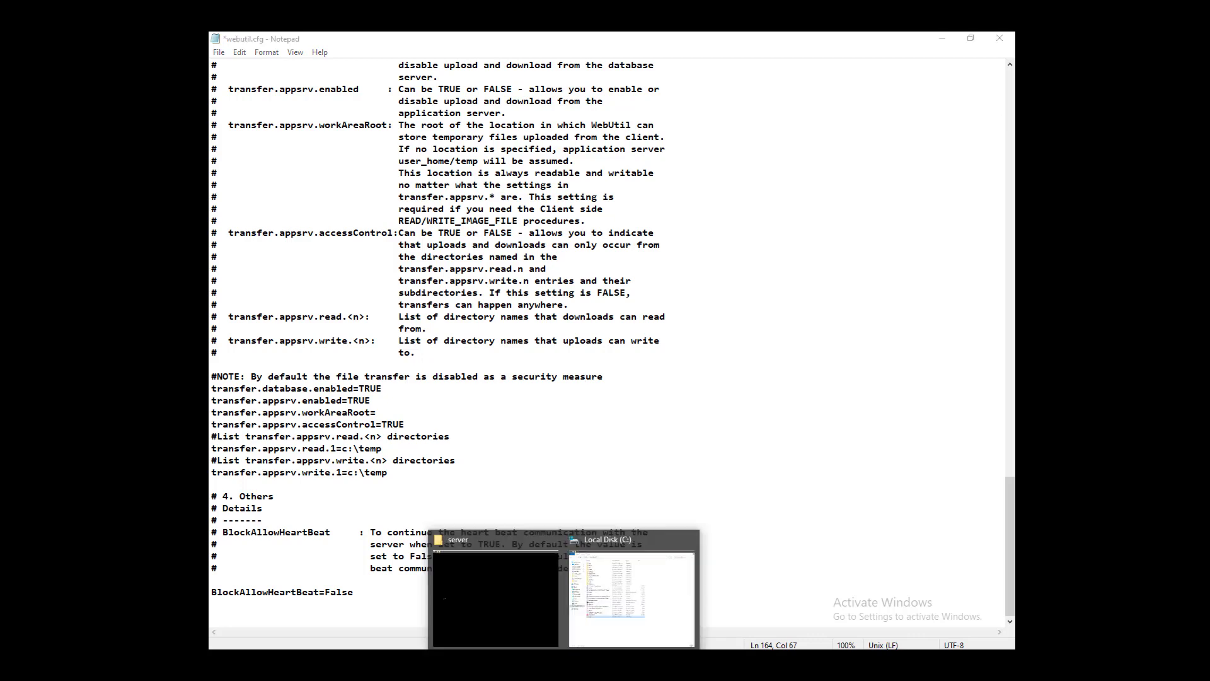
left_click(601, 606)
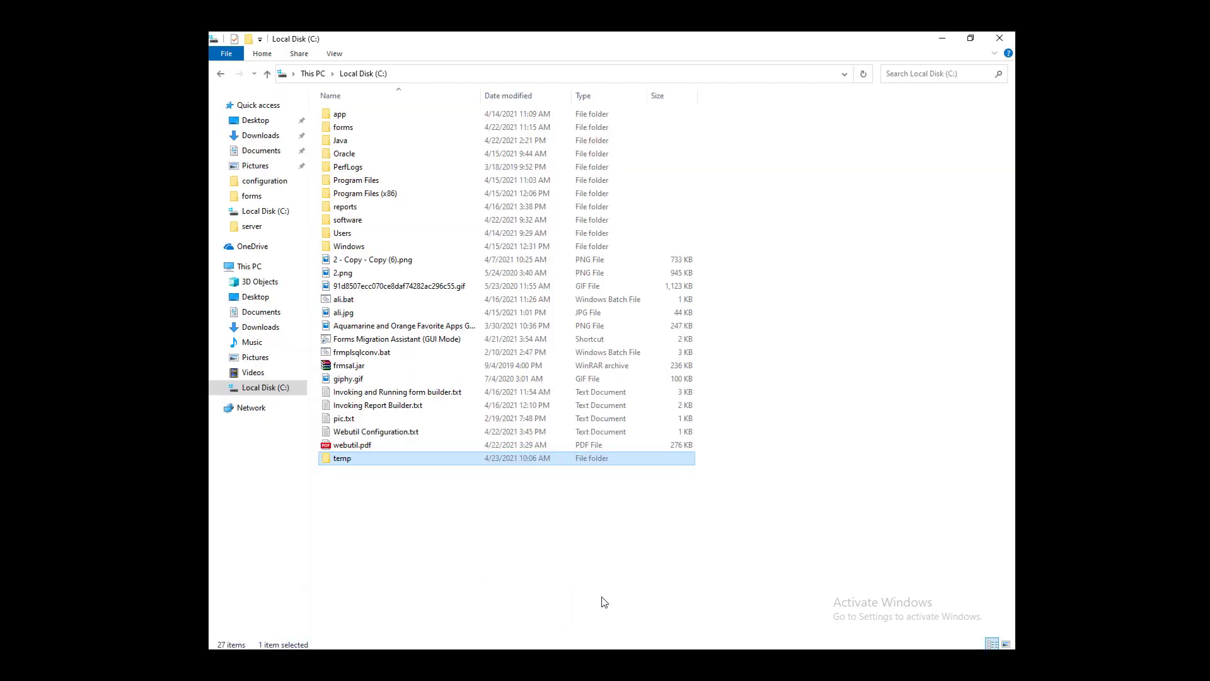
double_click(342, 458)
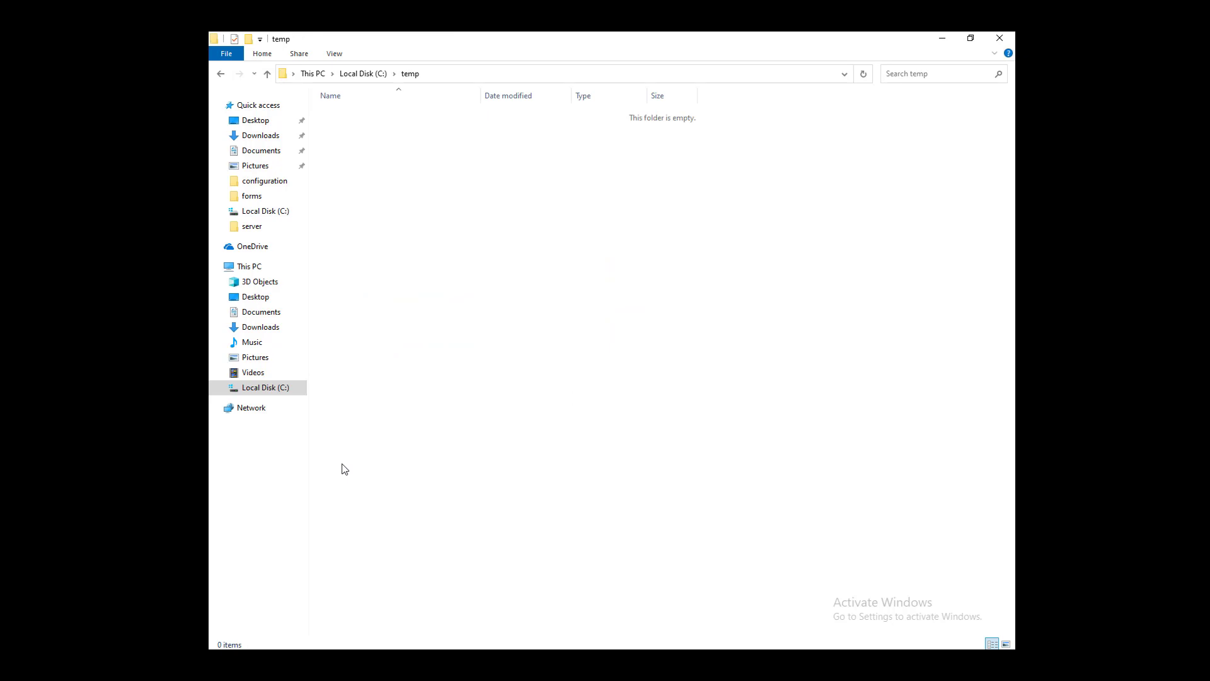
left_click(220, 73)
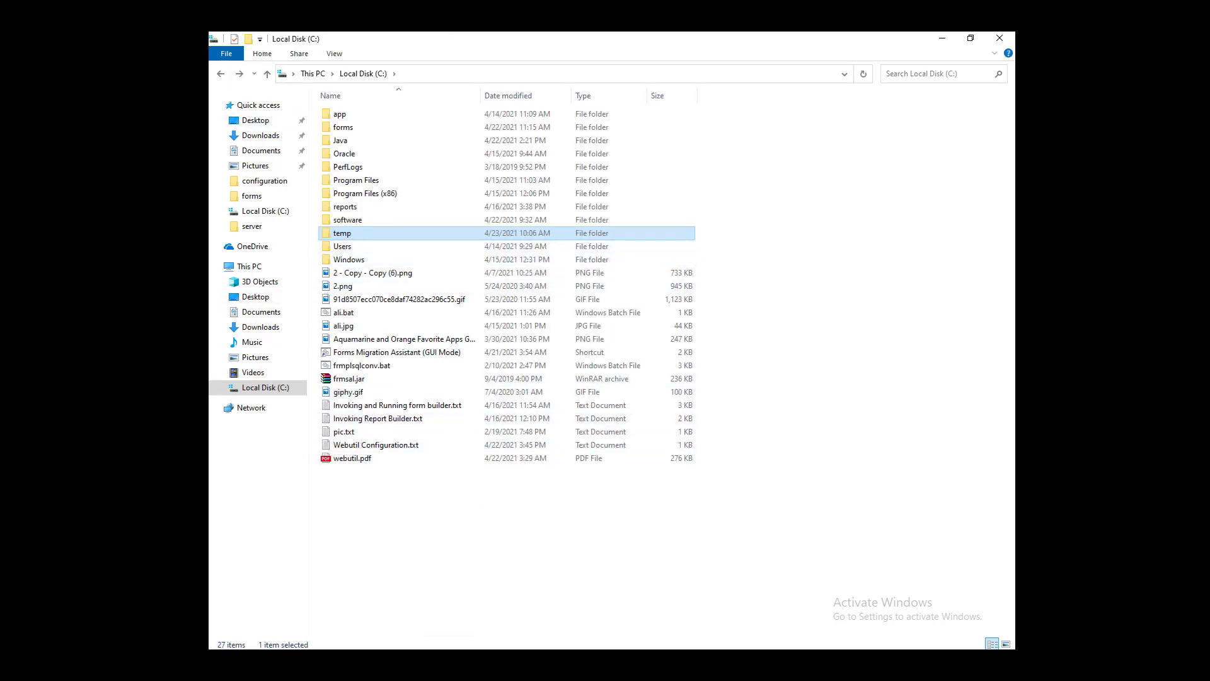
mouse_move(750, 665)
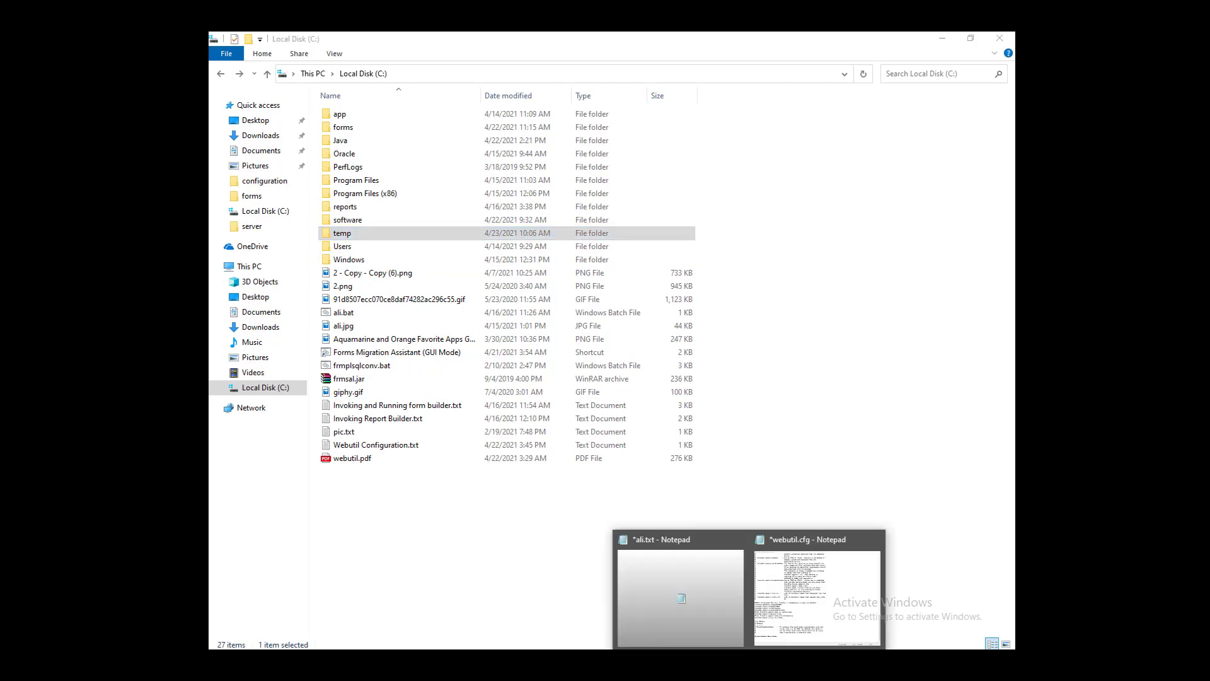
left_click(695, 606)
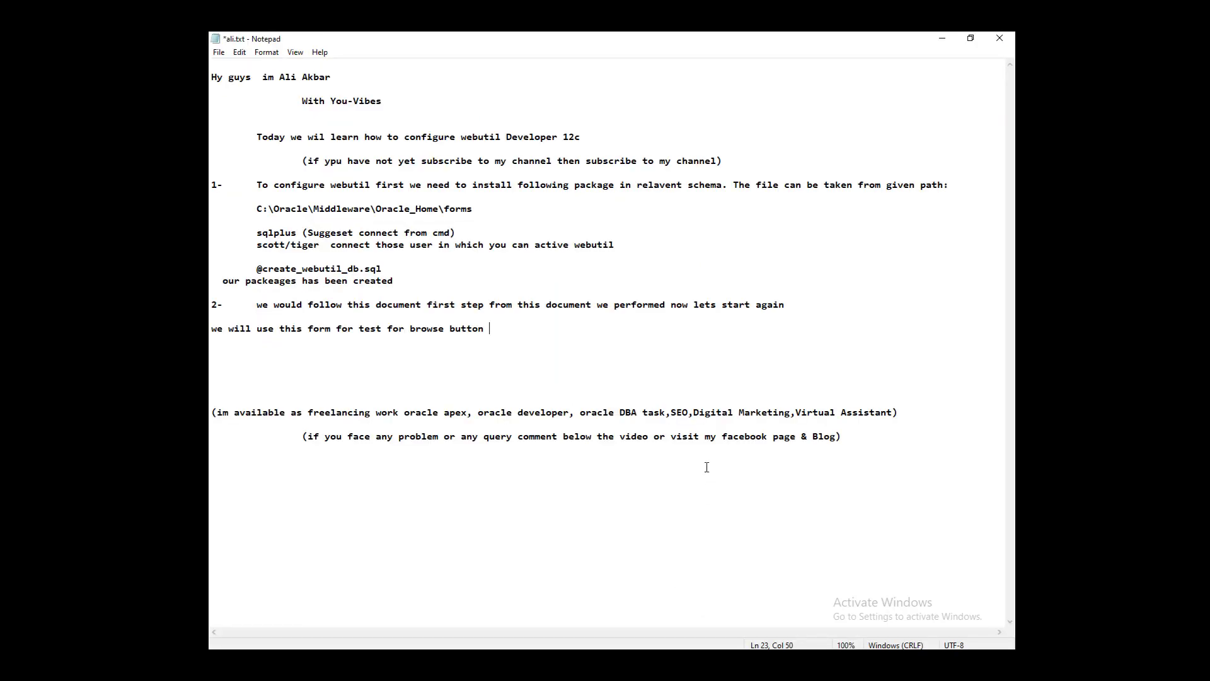
Add the indented note 'temp directory where webutil operation will be performs' to ali.txt
key("Return")
key("Tab")
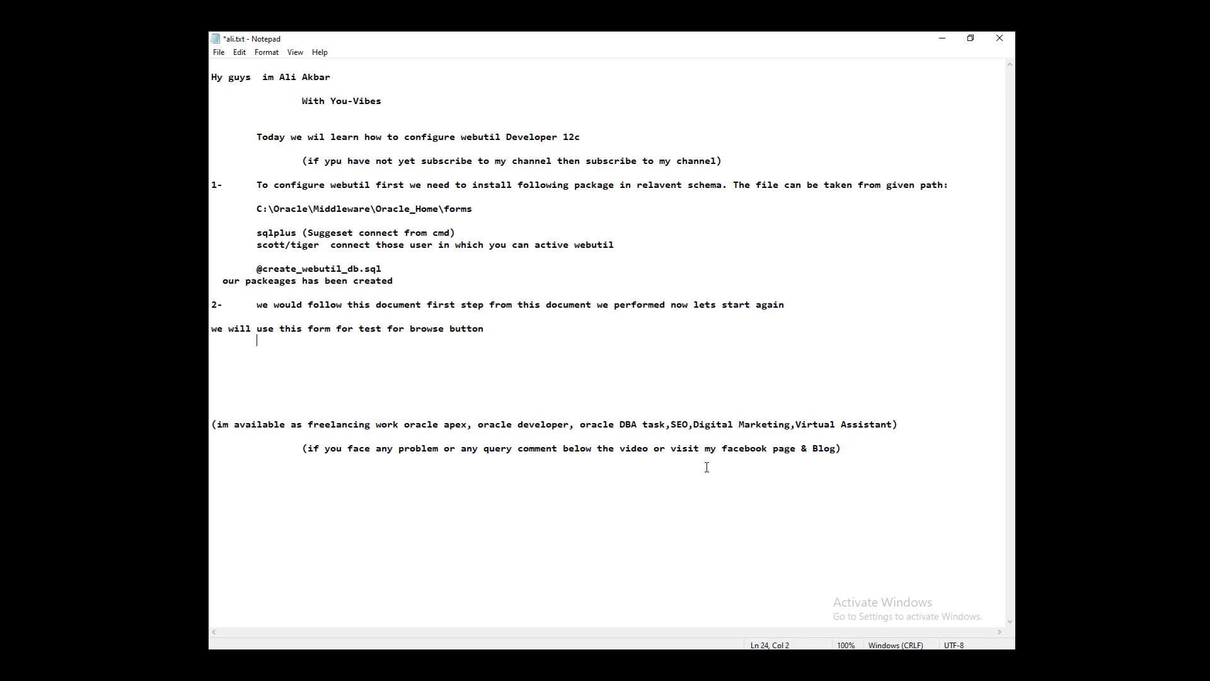
type("temp directory where webutil ope")
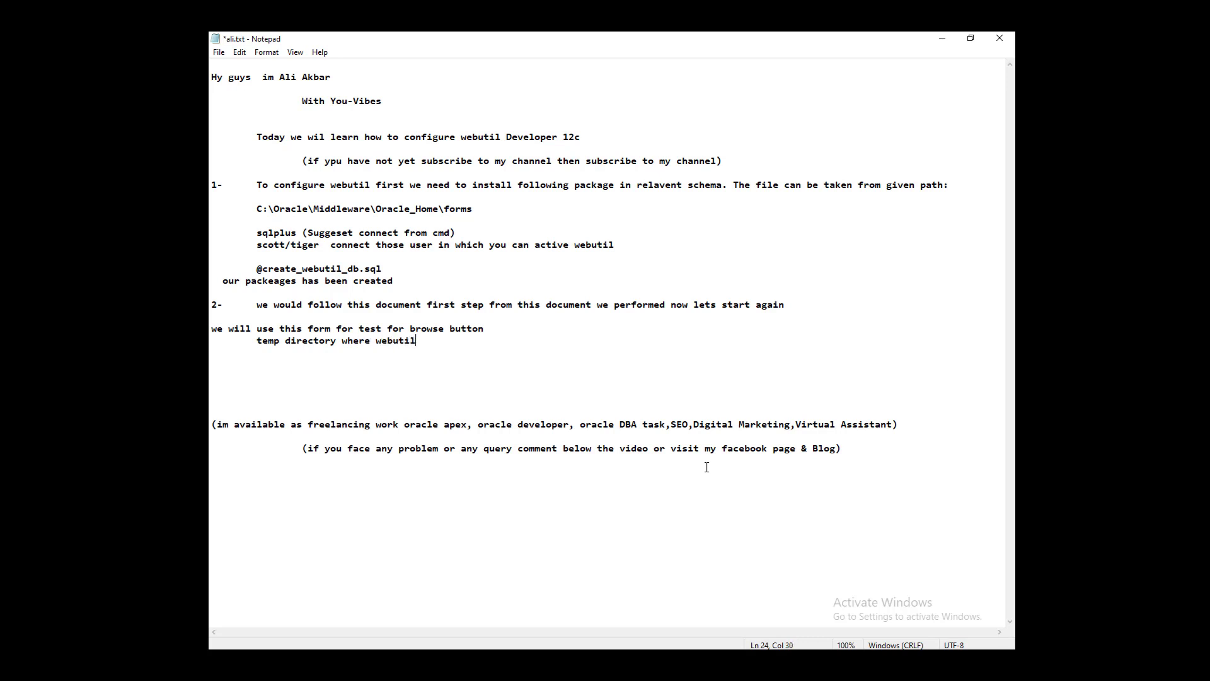
type("ri")
key("BackSpace")
type("tion will be performs")
key("alt+Tab")
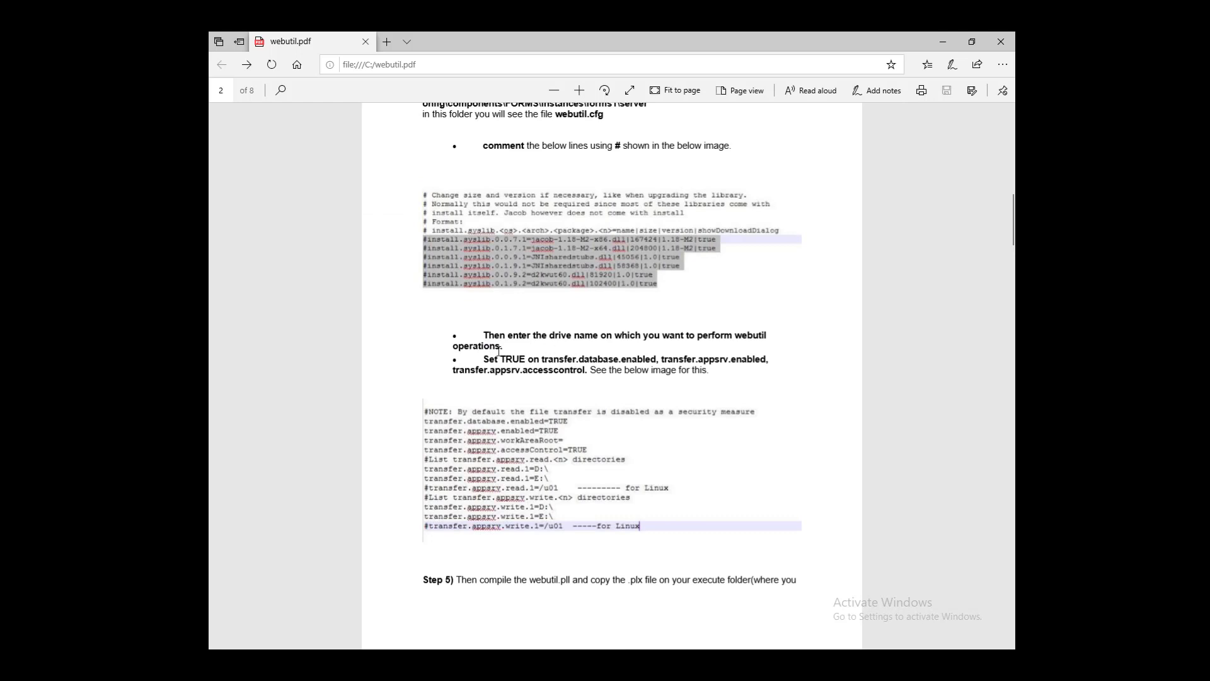
Highlight the guide's drive-name instruction, then scroll down to Step 5 on compiling webutil.pll
left_click_drag(501, 345, 482, 336)
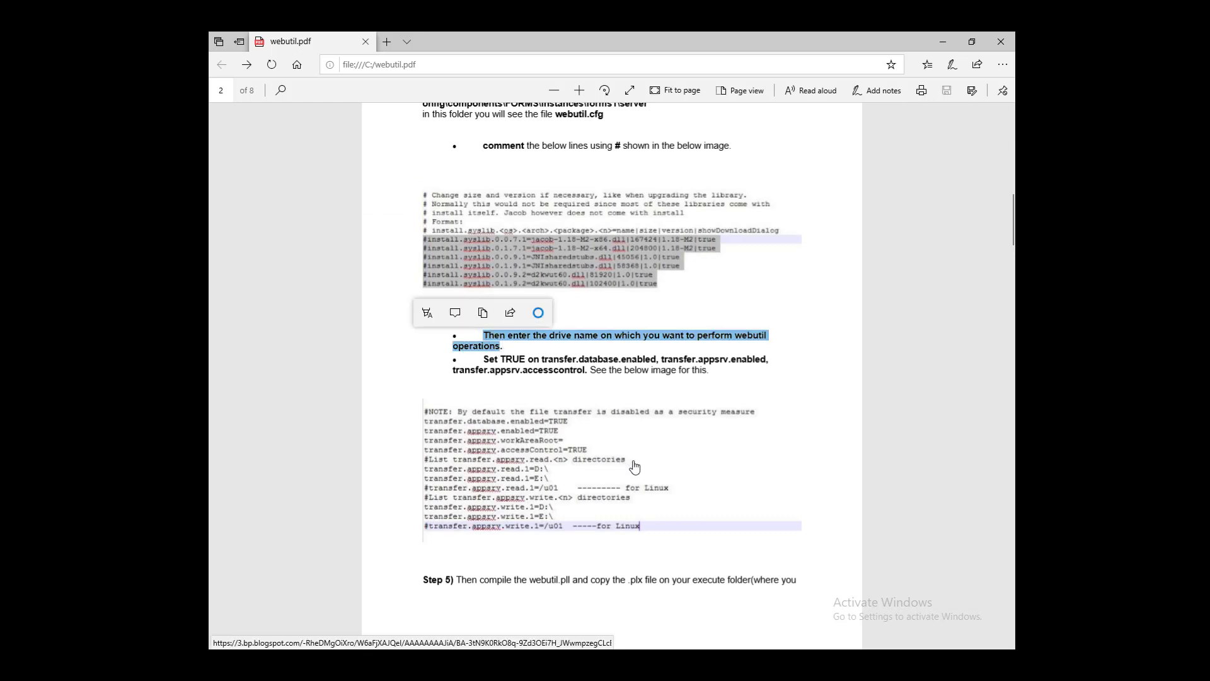
scroll(648, 464, "down", 2)
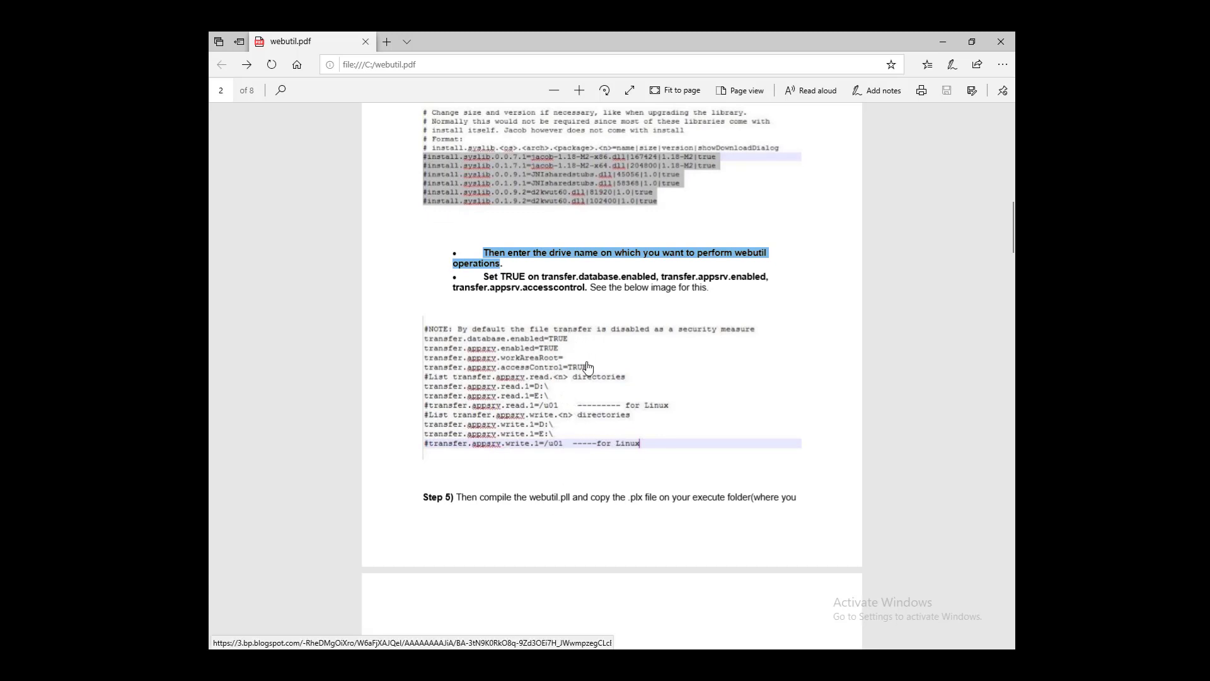
scroll(588, 368, "down", 2)
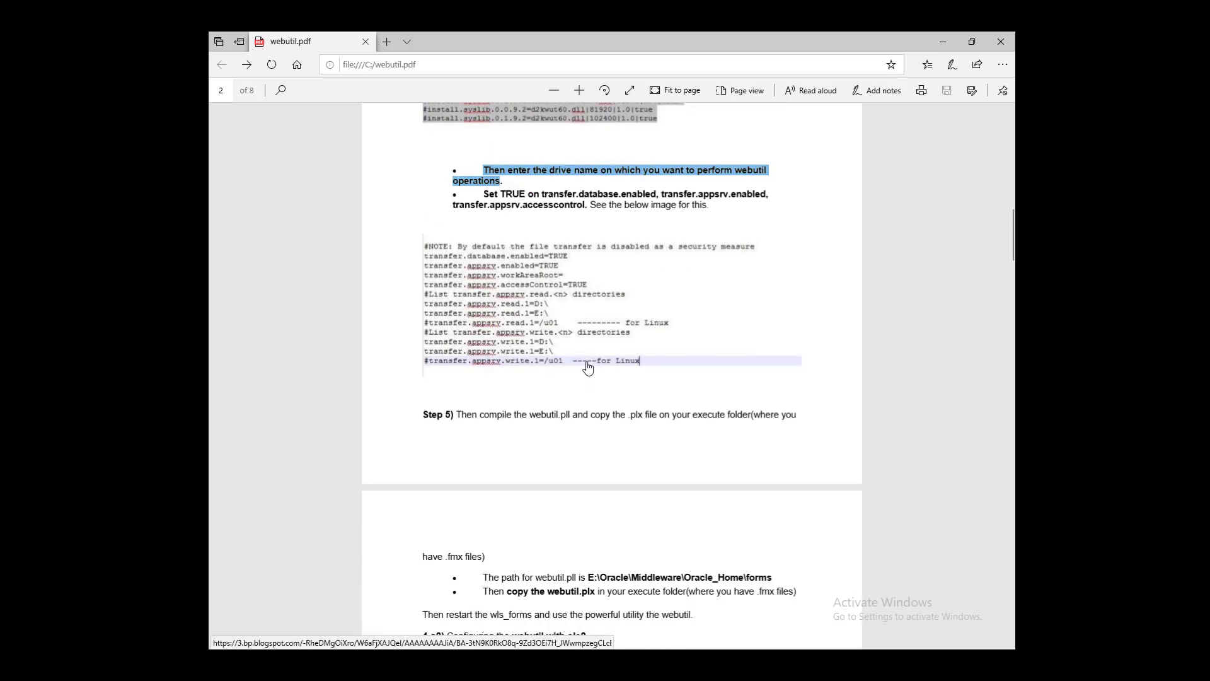
left_click(600, 413)
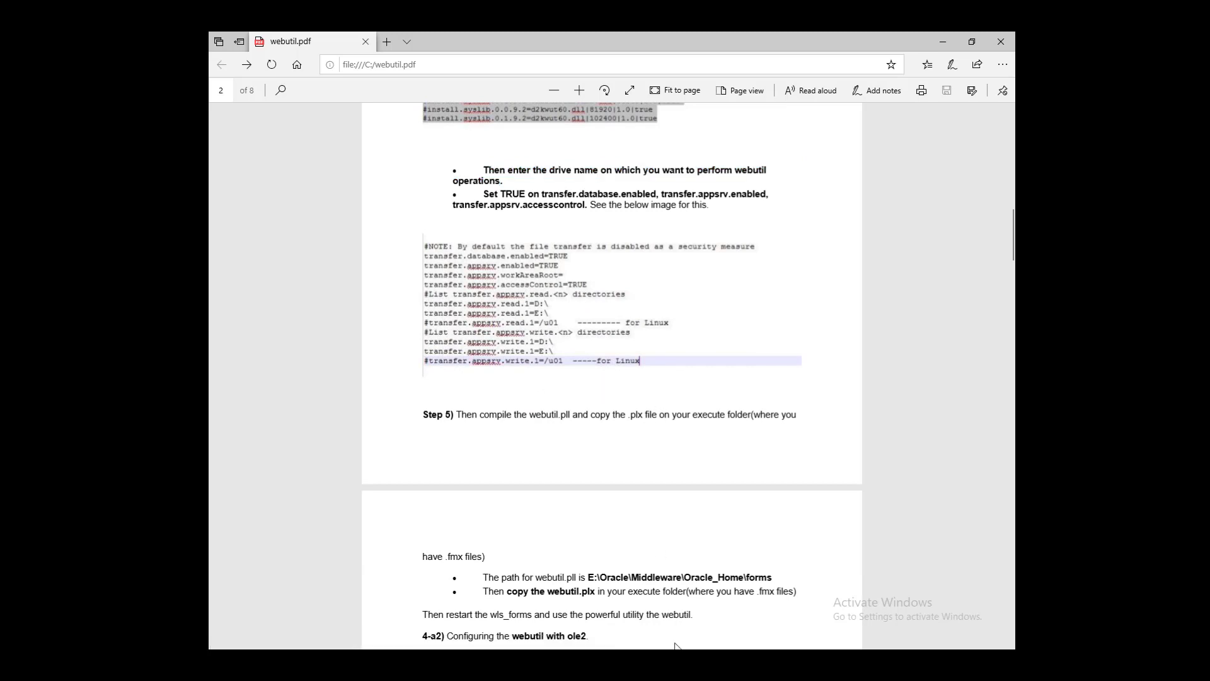
Save the edited webutil.cfg in Notepad and return to the webutil.pdf guide
left_click(771, 606)
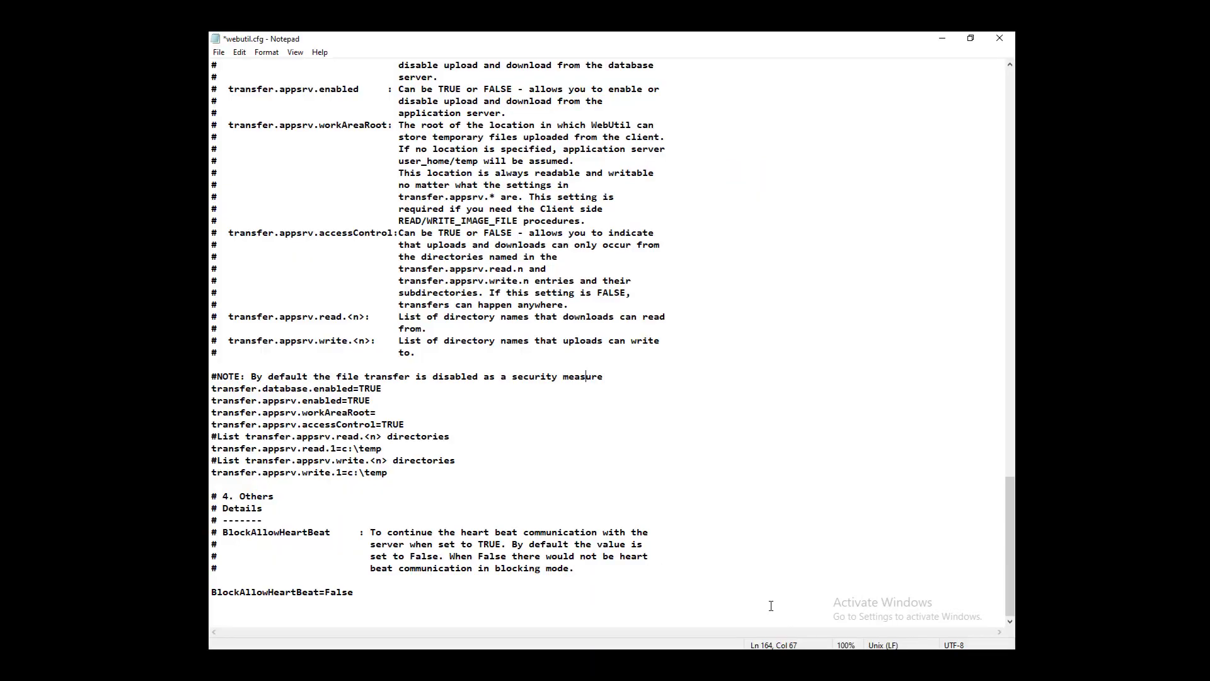
left_click(219, 53)
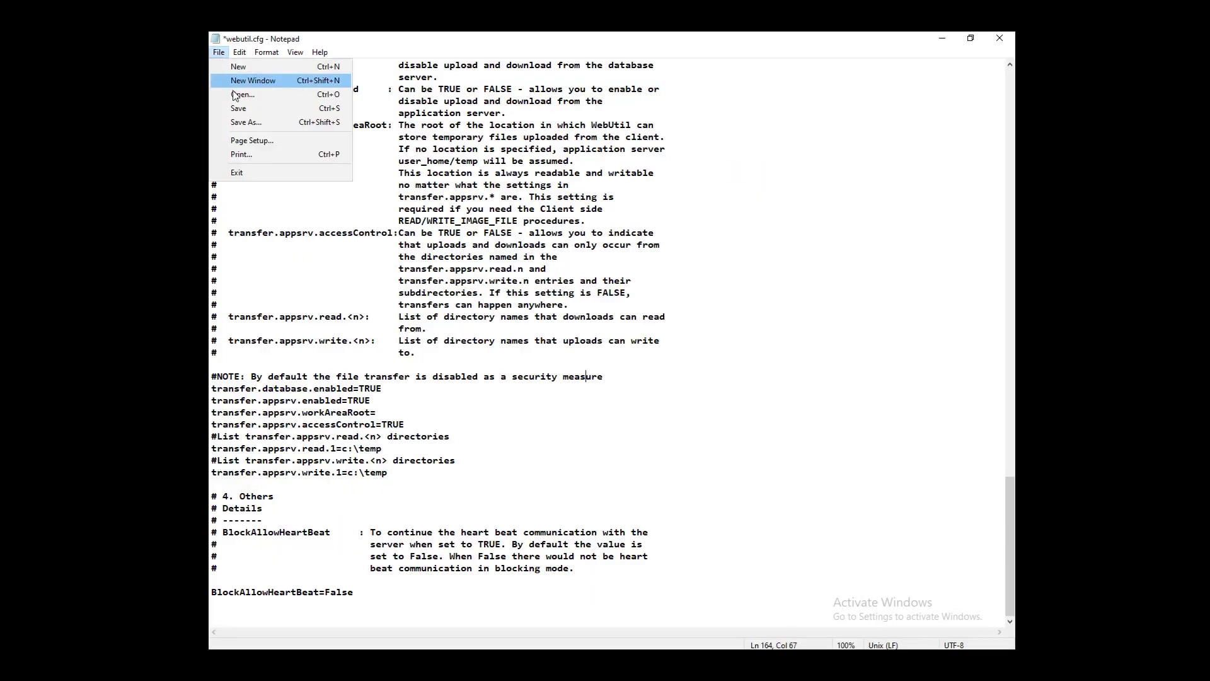
left_click(254, 110)
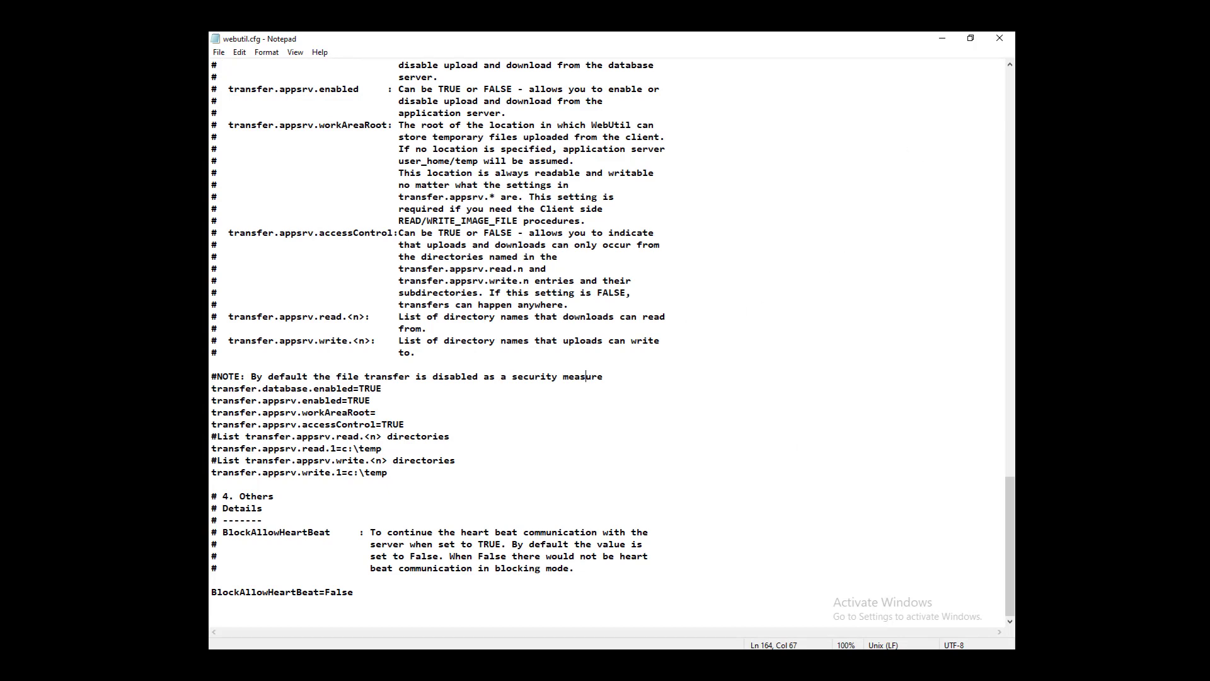
key("alt+Tab")
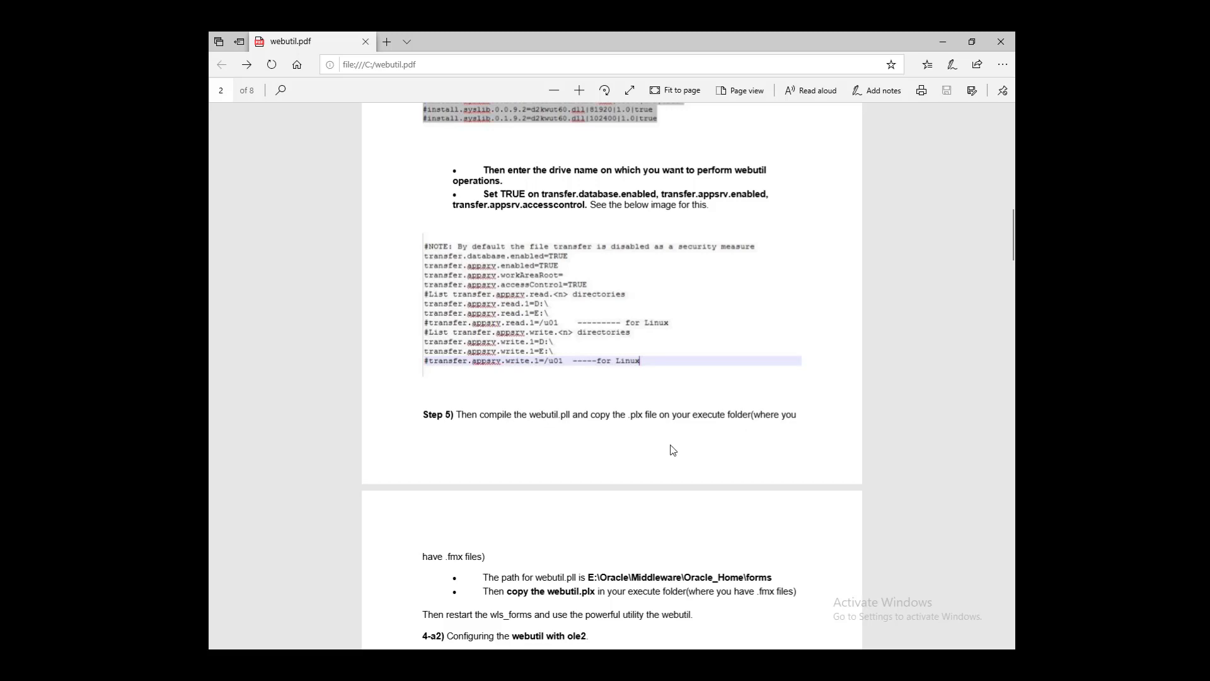
Scroll the guide down to page 3 and bring the forms1 server folder forward
scroll(673, 450, "down", 4)
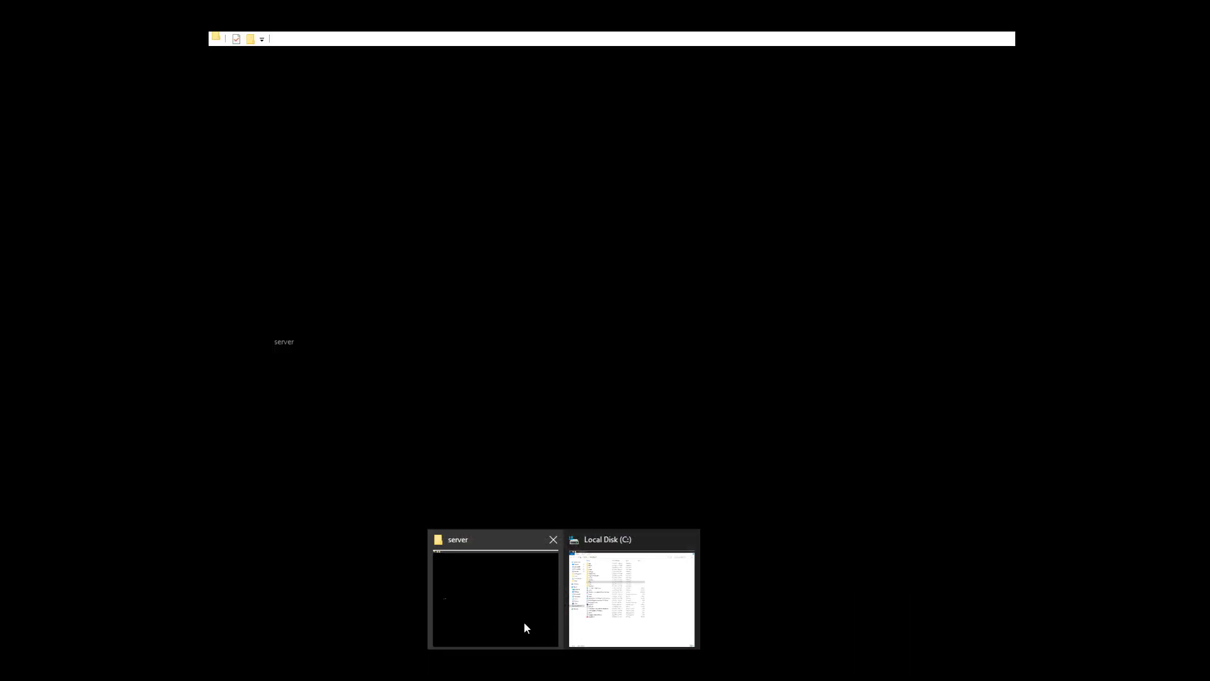
left_click(525, 622)
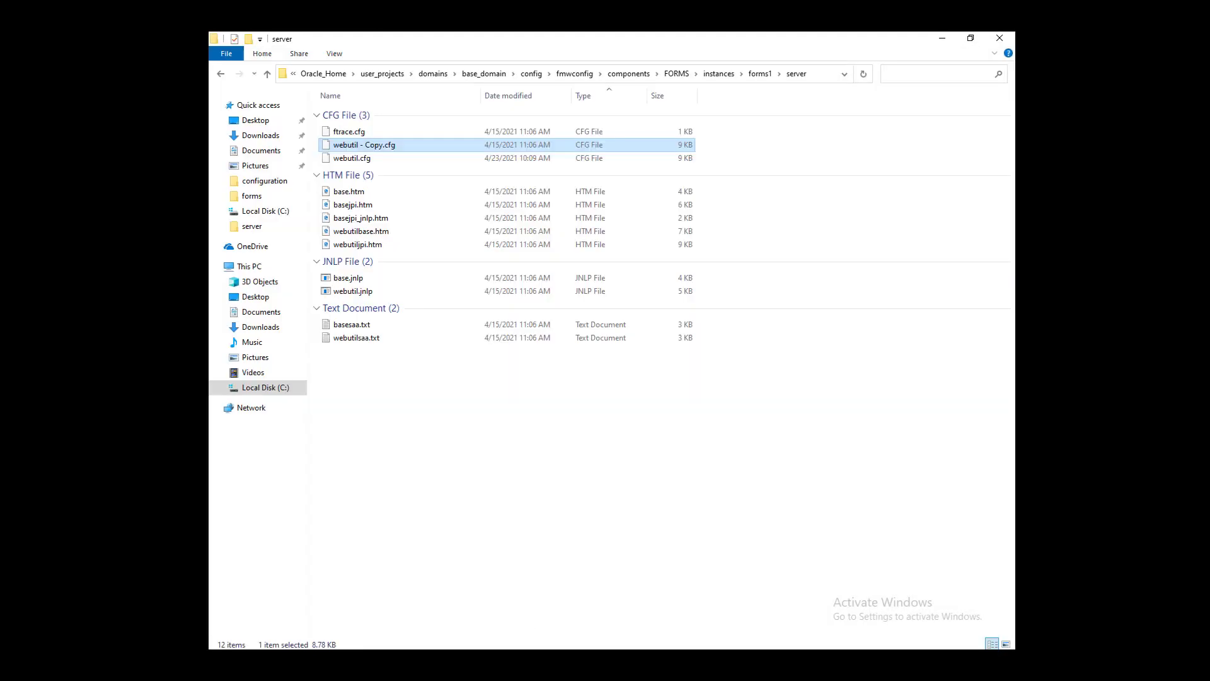
On Local Disk (C:), open Oracle > Middleware > Oracle_Home, checking the guide for the path
left_click(616, 626)
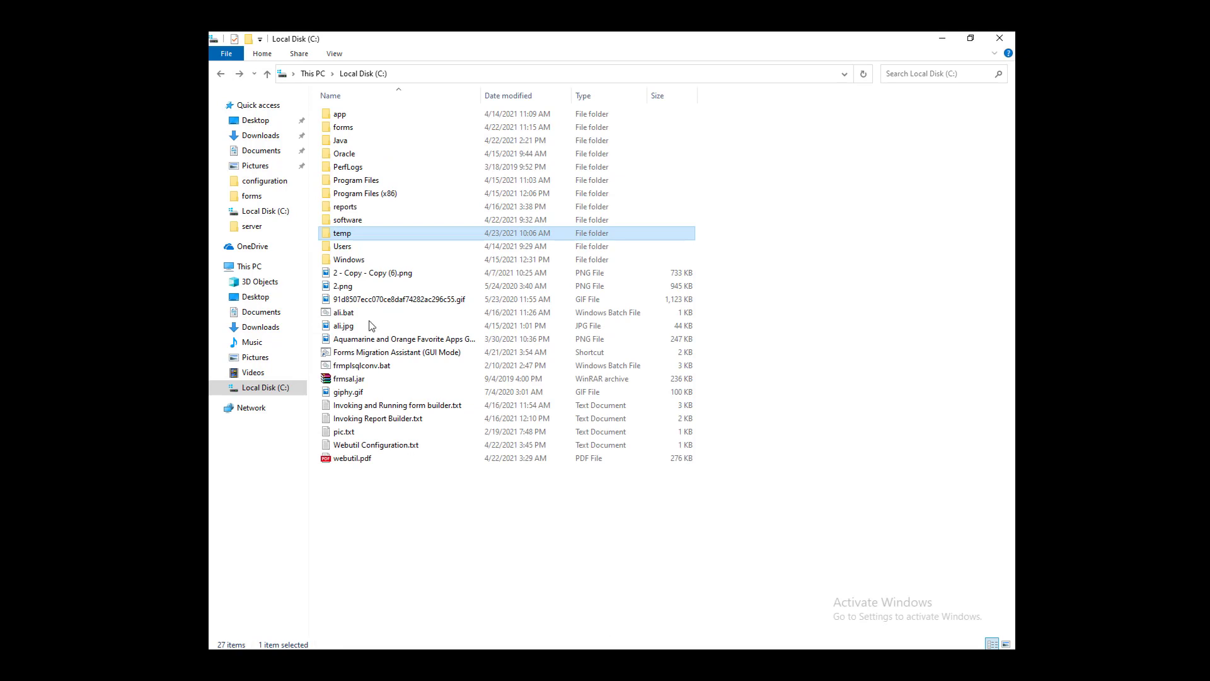
left_click(355, 155)
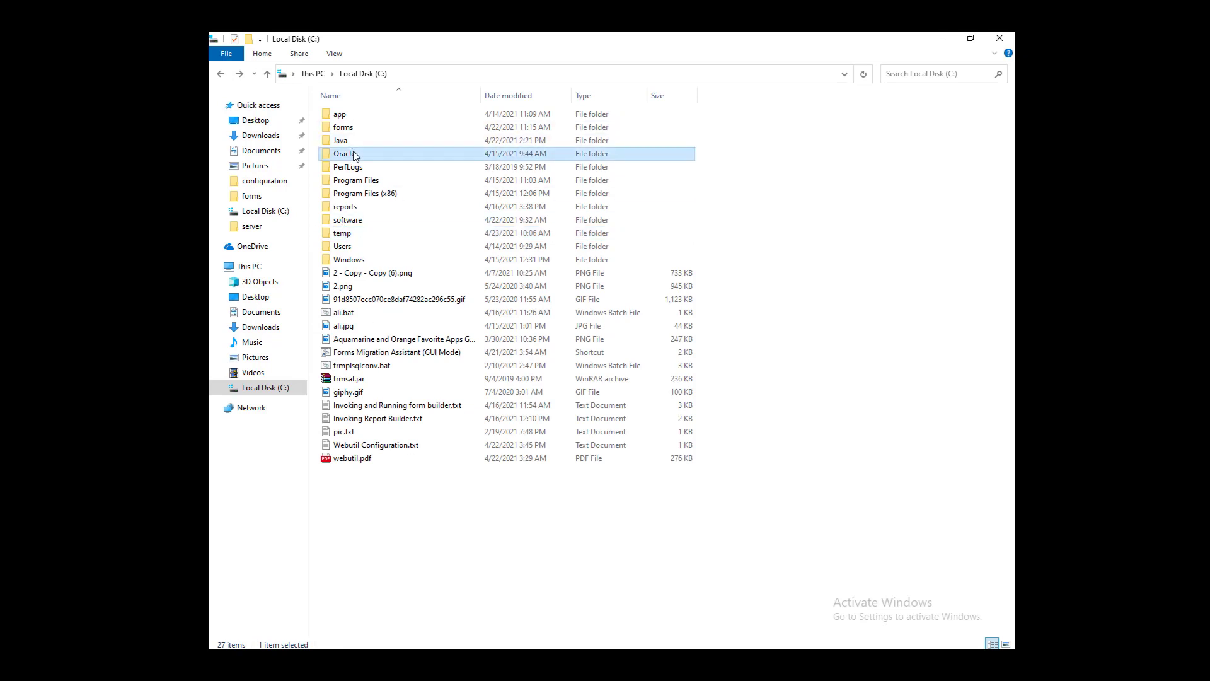
double_click(354, 155)
double_click(355, 119)
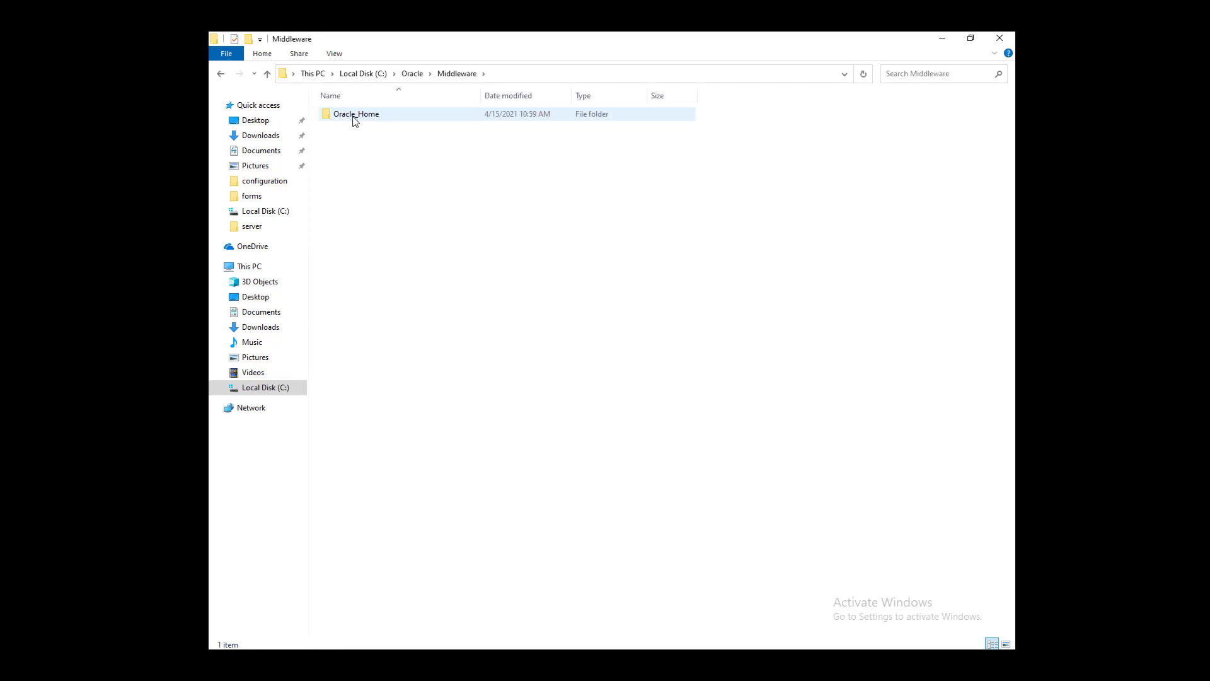
double_click(355, 118)
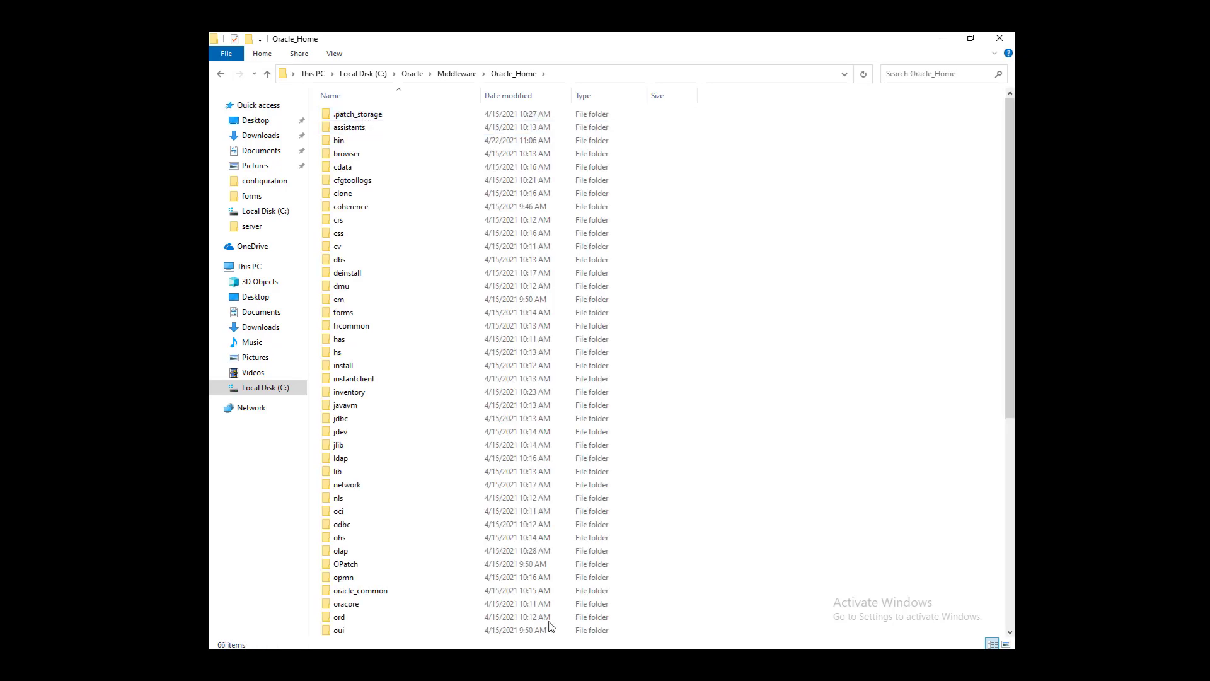
key("alt+Tab")
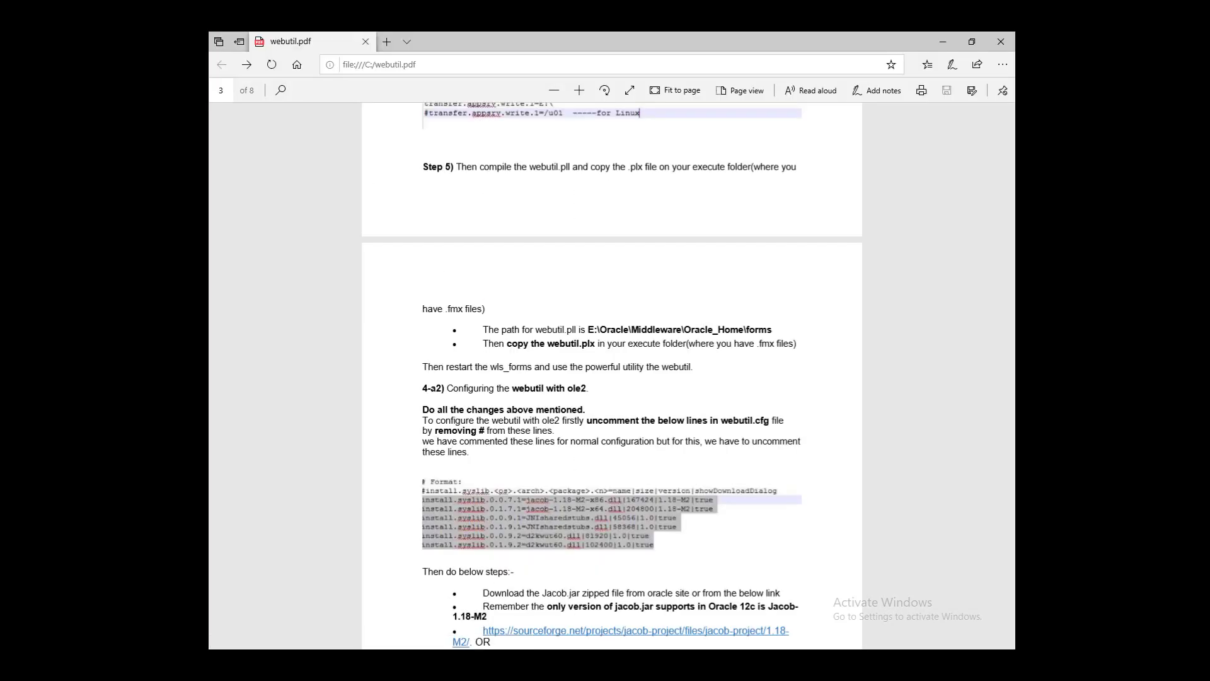
key("alt+Tab")
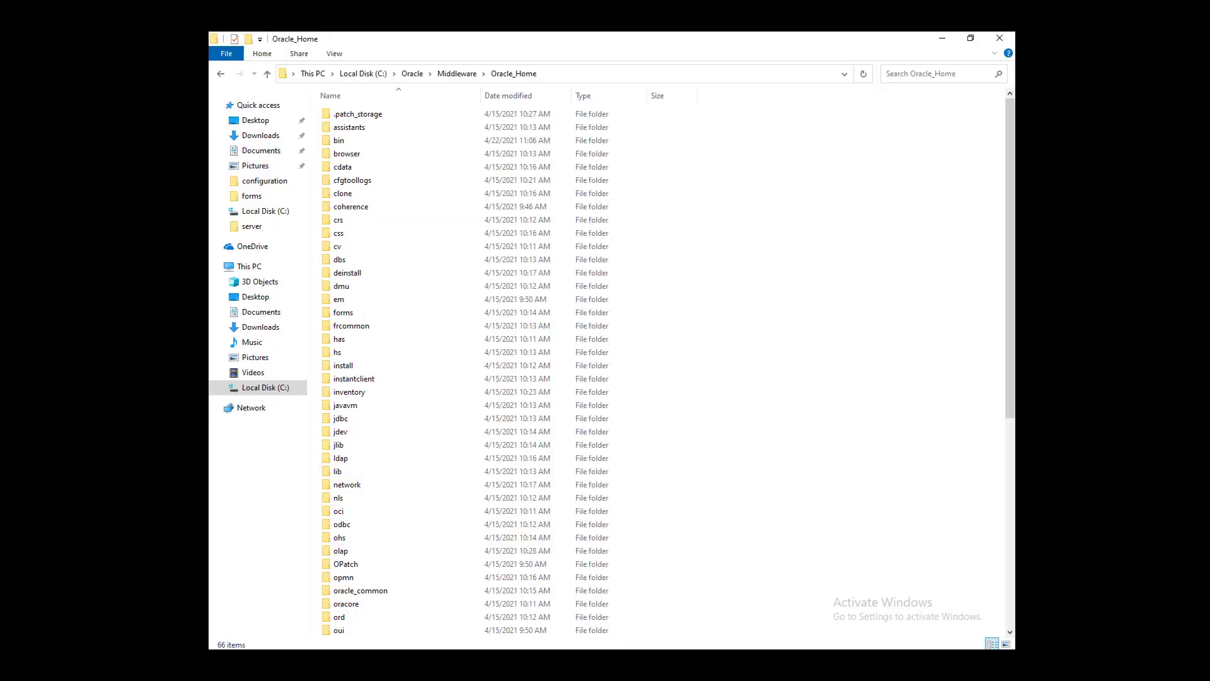
Open the forms folder, select webutil.pll, and recheck the guide
double_click(344, 313)
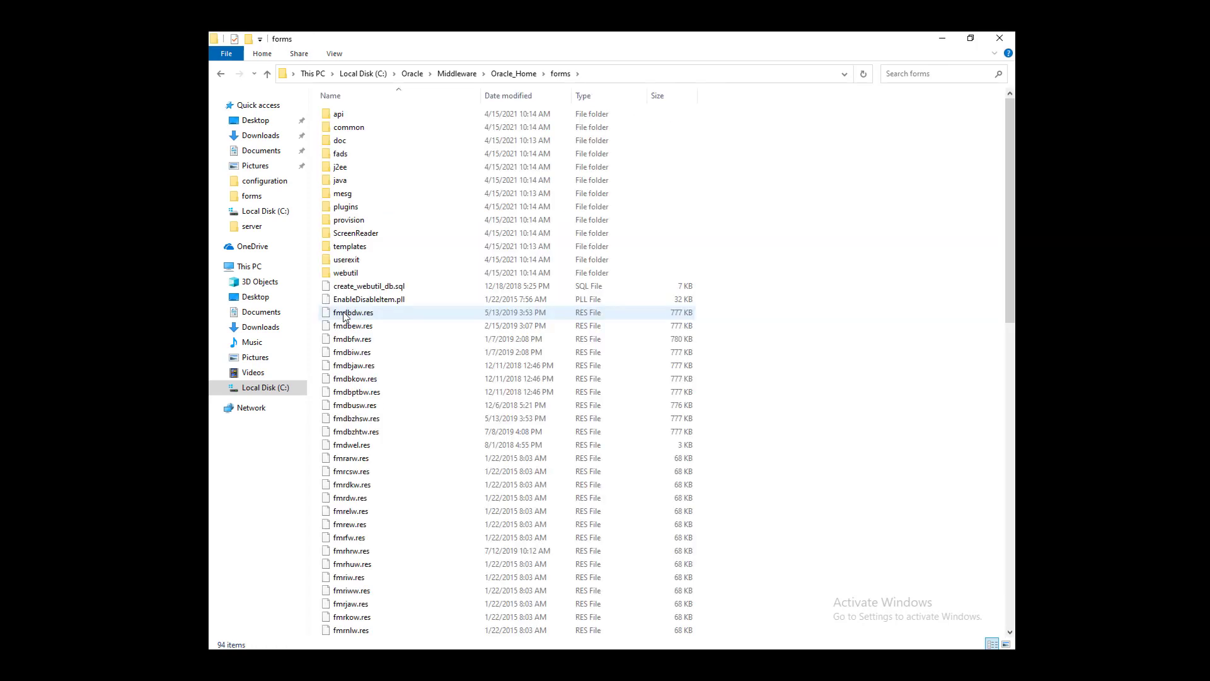
left_click(351, 327)
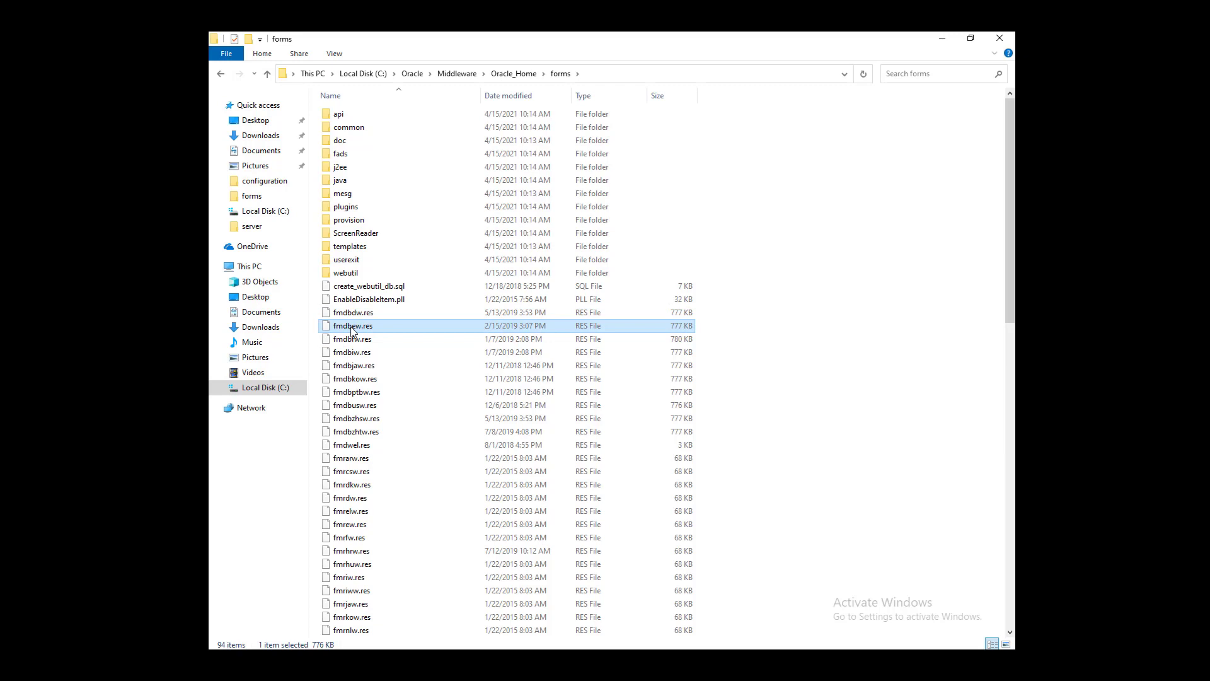
type("w")
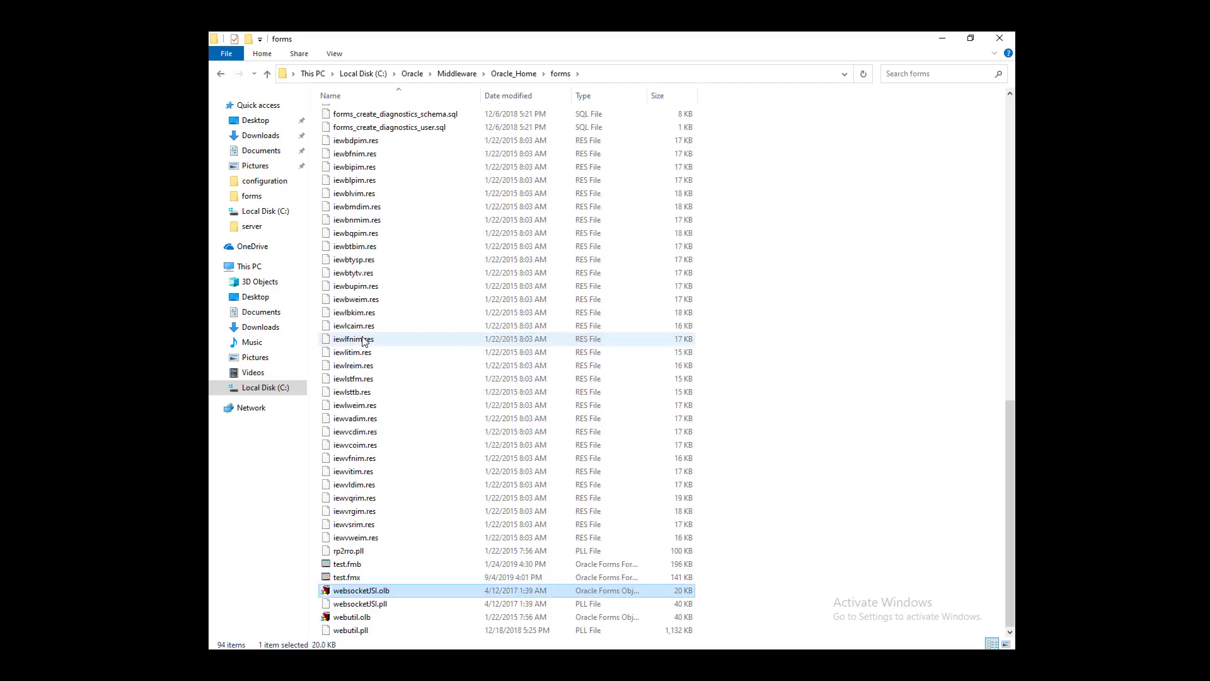
left_click(365, 631)
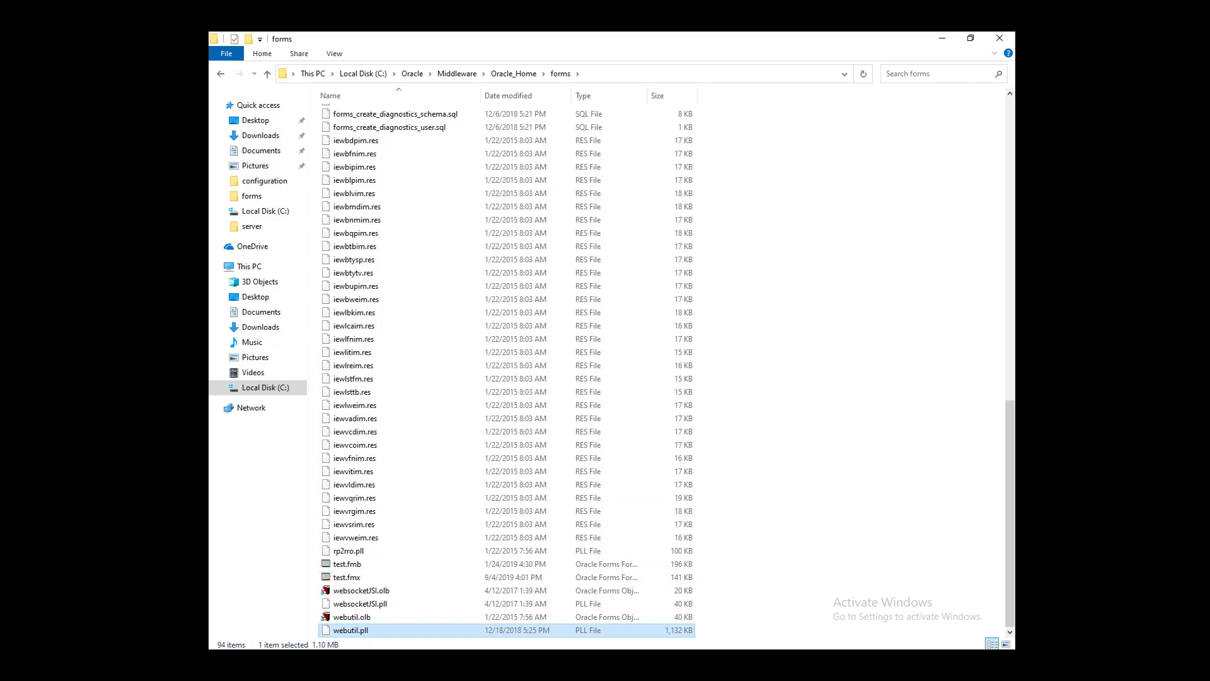
key("alt+Tab")
scroll(608, 539, "down", 3)
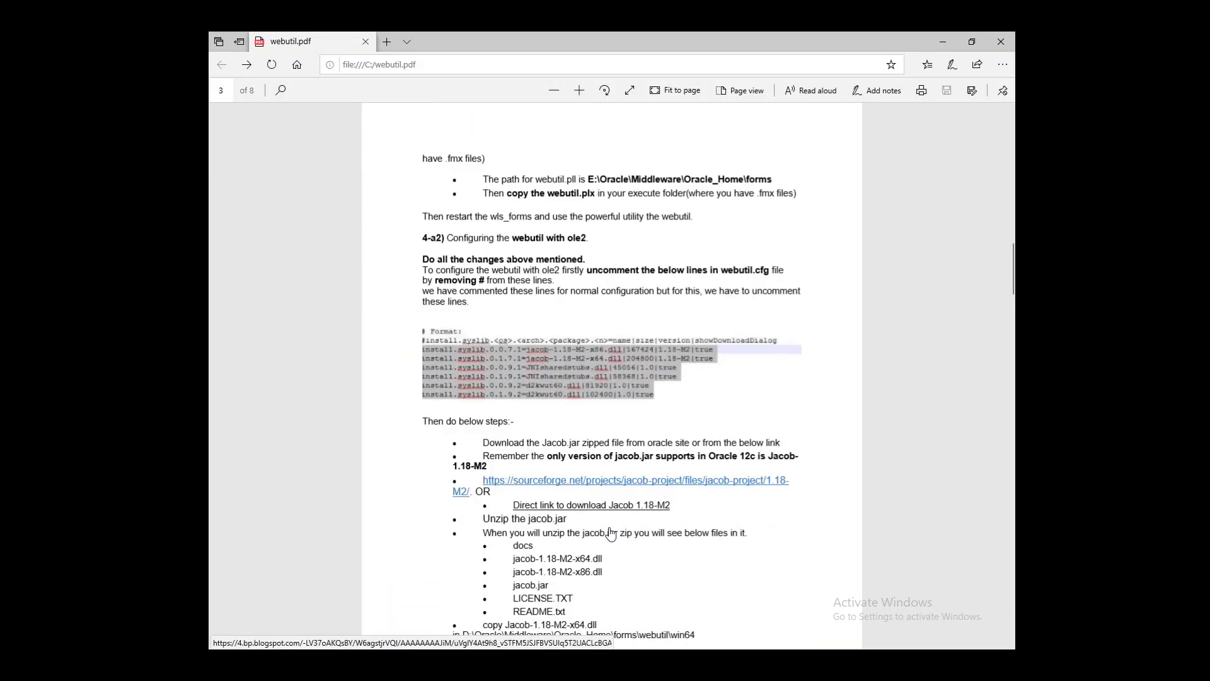
scroll(642, 316, "up", 1)
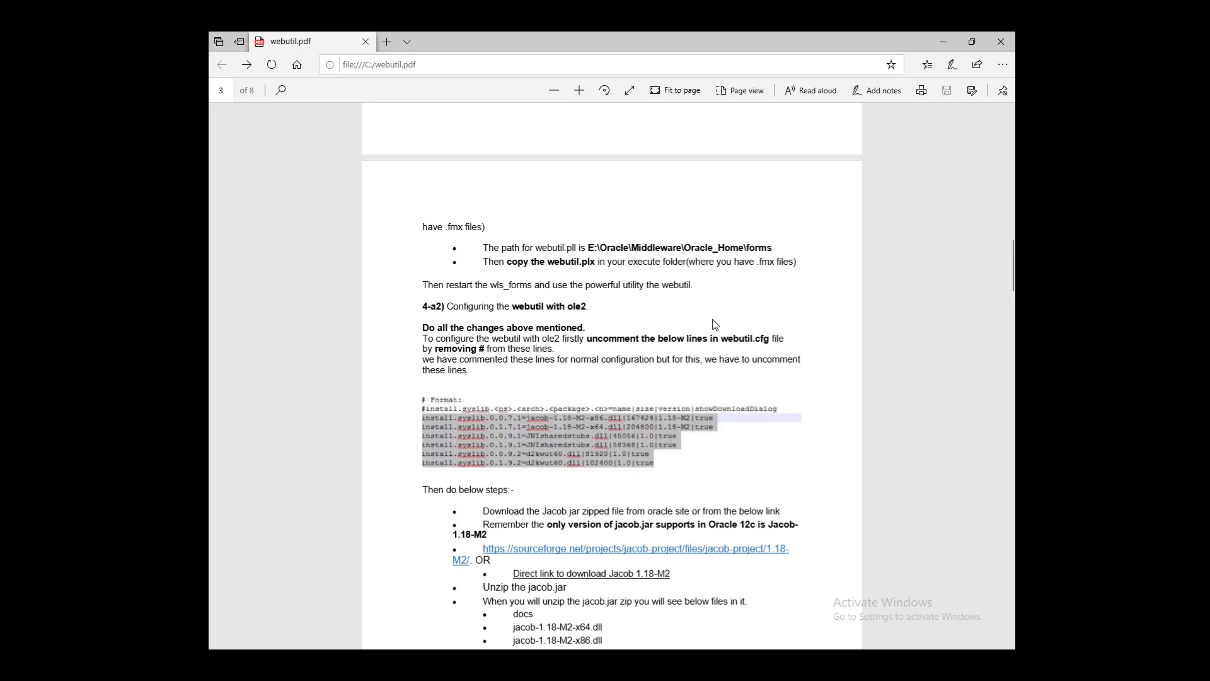
key("alt+Tab")
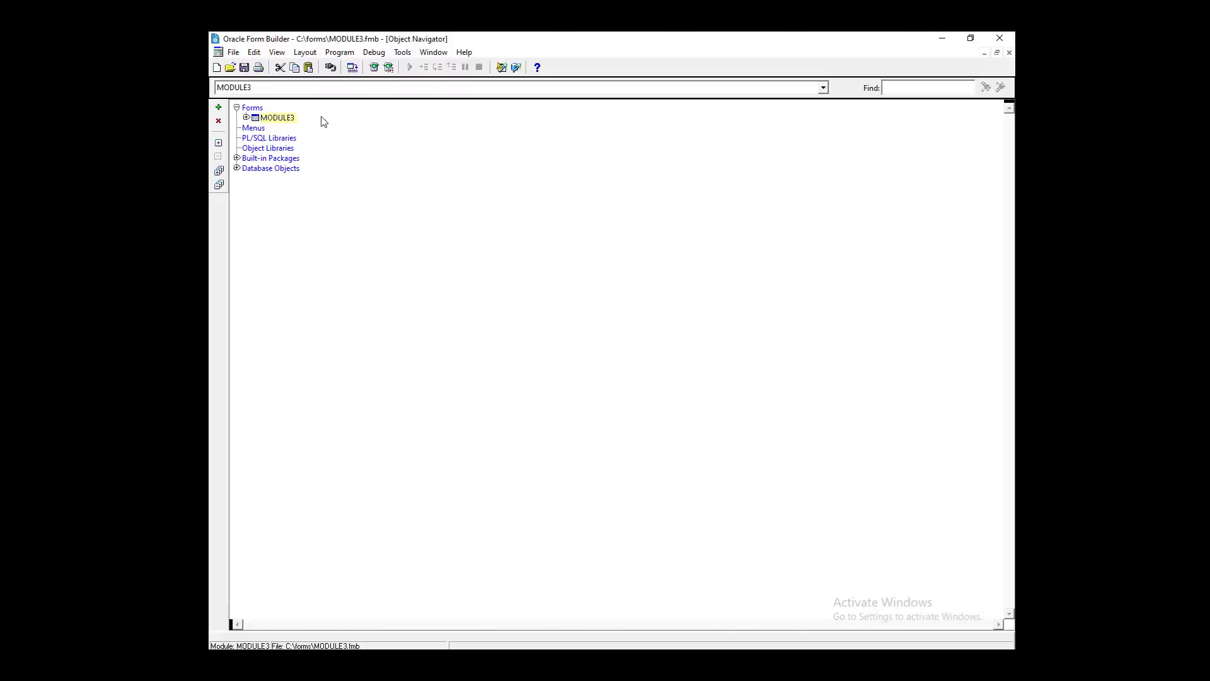
Open webutil.pll from Oracle_Home\forms, switching the file type filter to All Modules
left_click(230, 68)
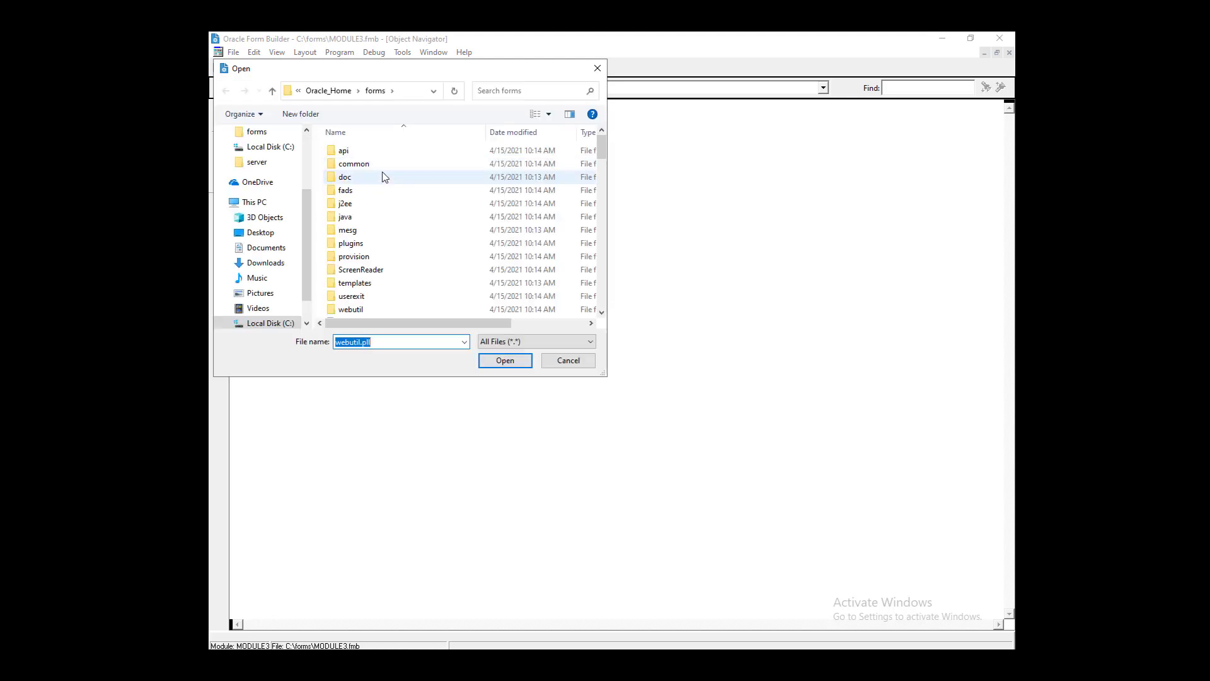
left_click(408, 94)
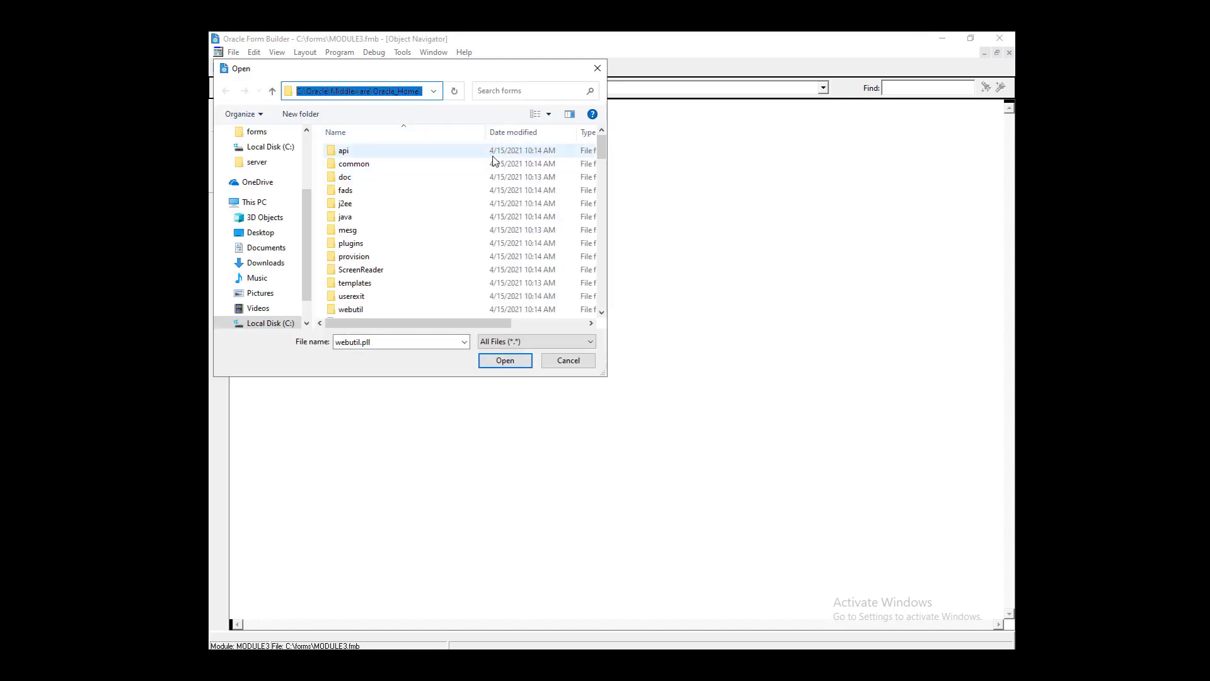
key("End")
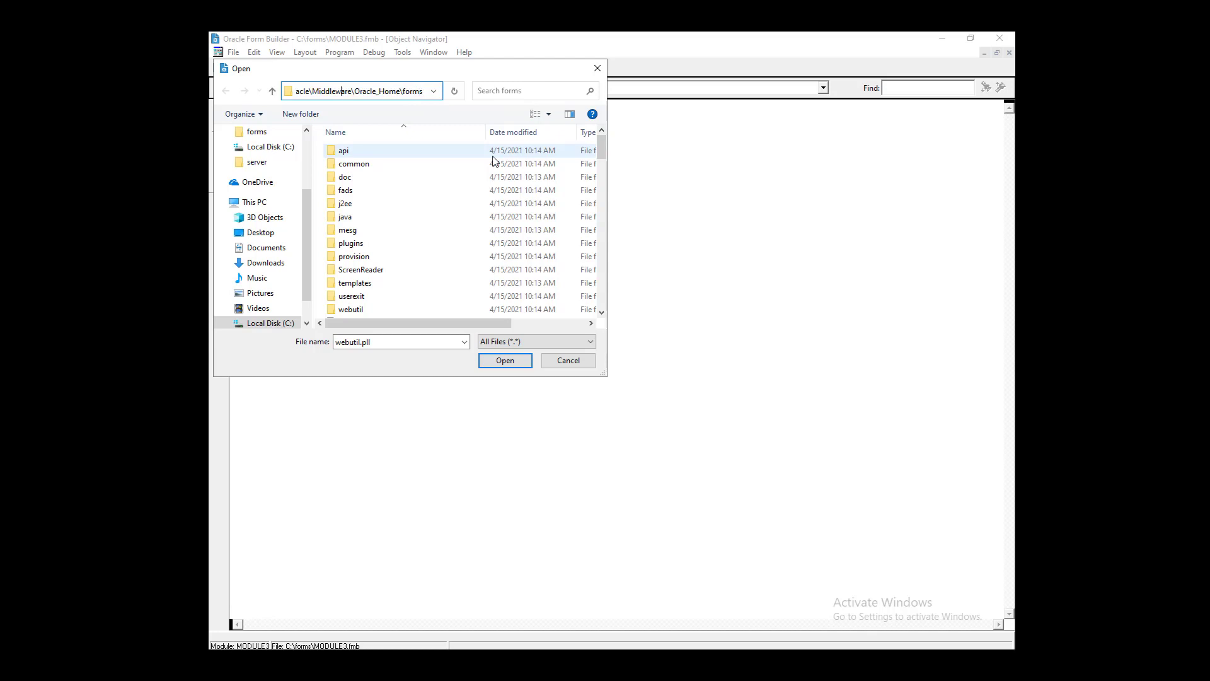
key("Left")
key("Left")
key("Left")
key("Left")
key("Left")
key("Left")
key("Left")
key("Left")
key("Left")
key("Left")
key("Left")
key("Left")
key("Left")
key("Left")
key("Left")
key("Left")
key("End")
left_click(527, 343)
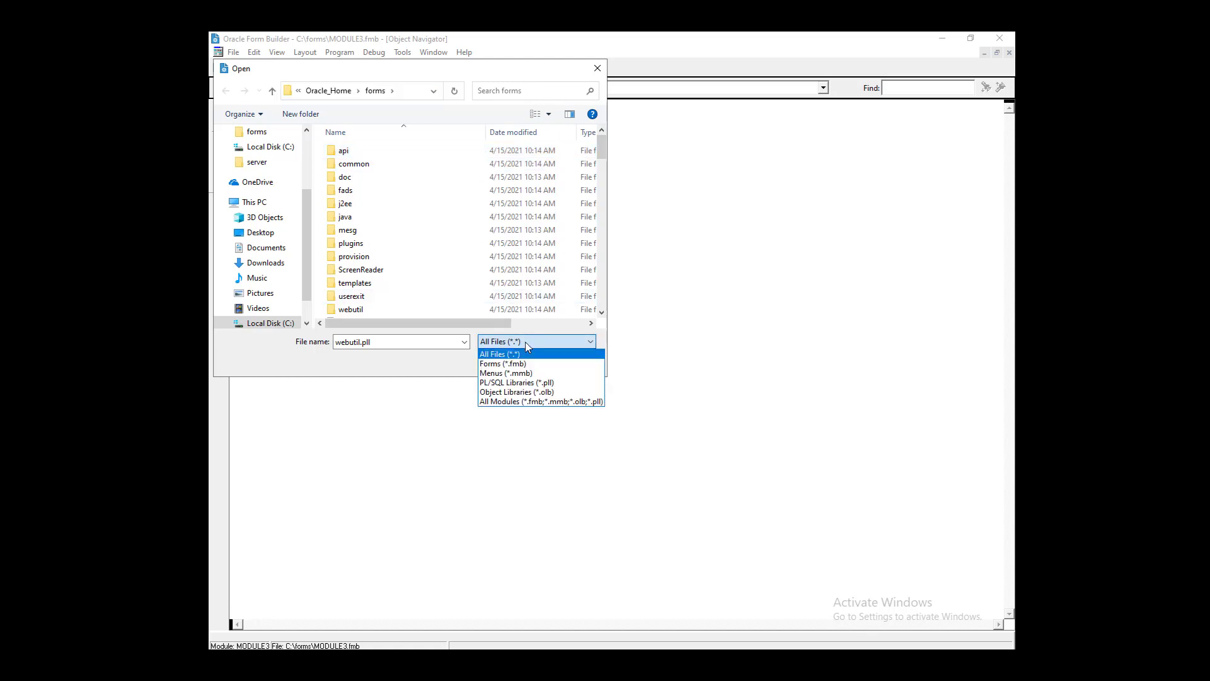
left_click(532, 401)
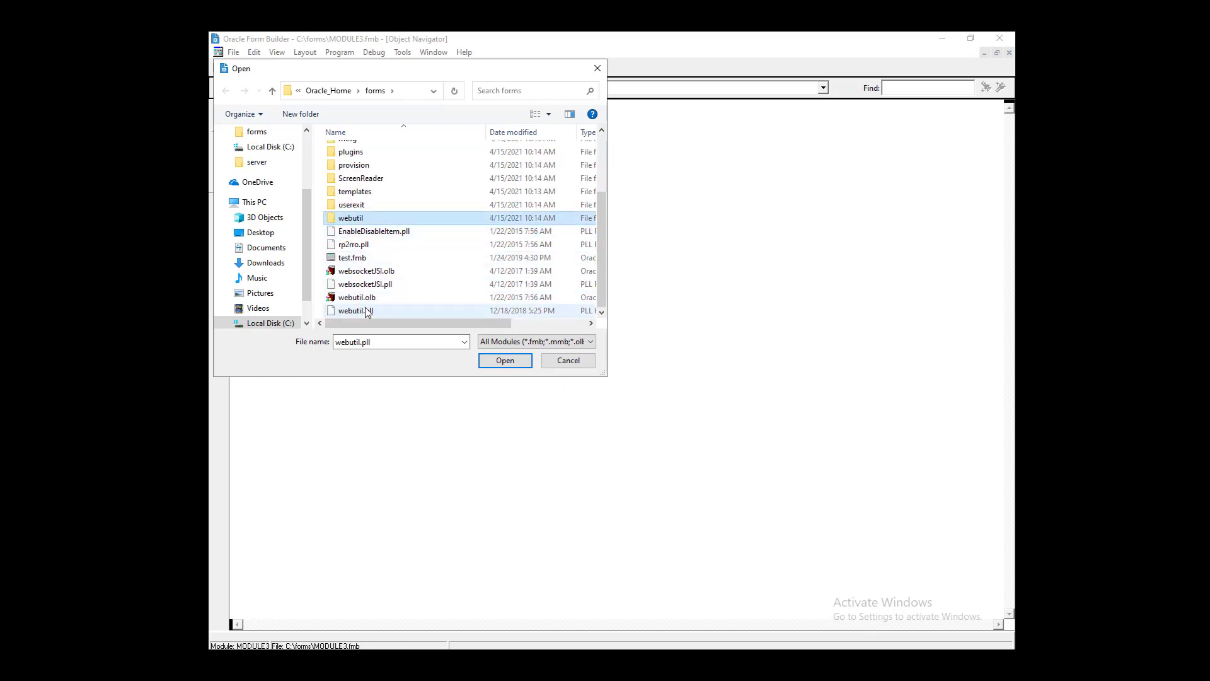
left_click(505, 361)
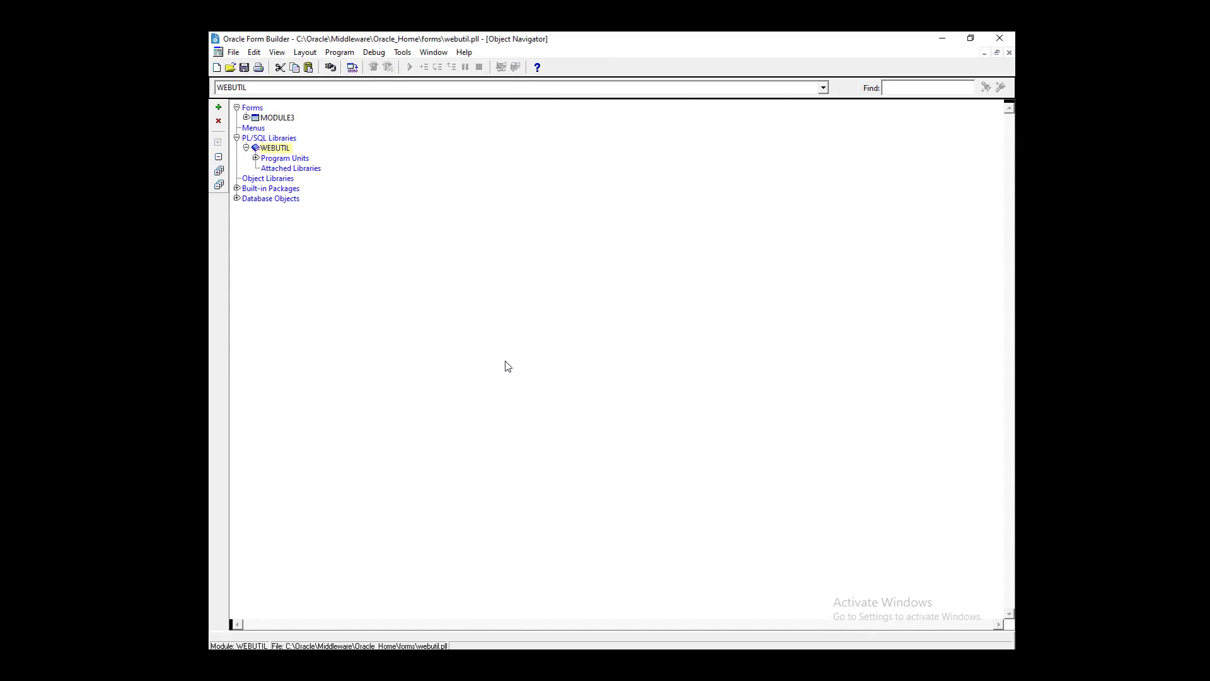
Compile all WEBUTIL PL/SQL code, then build the library module into webutil.plx
key("ctrl+shift+k")
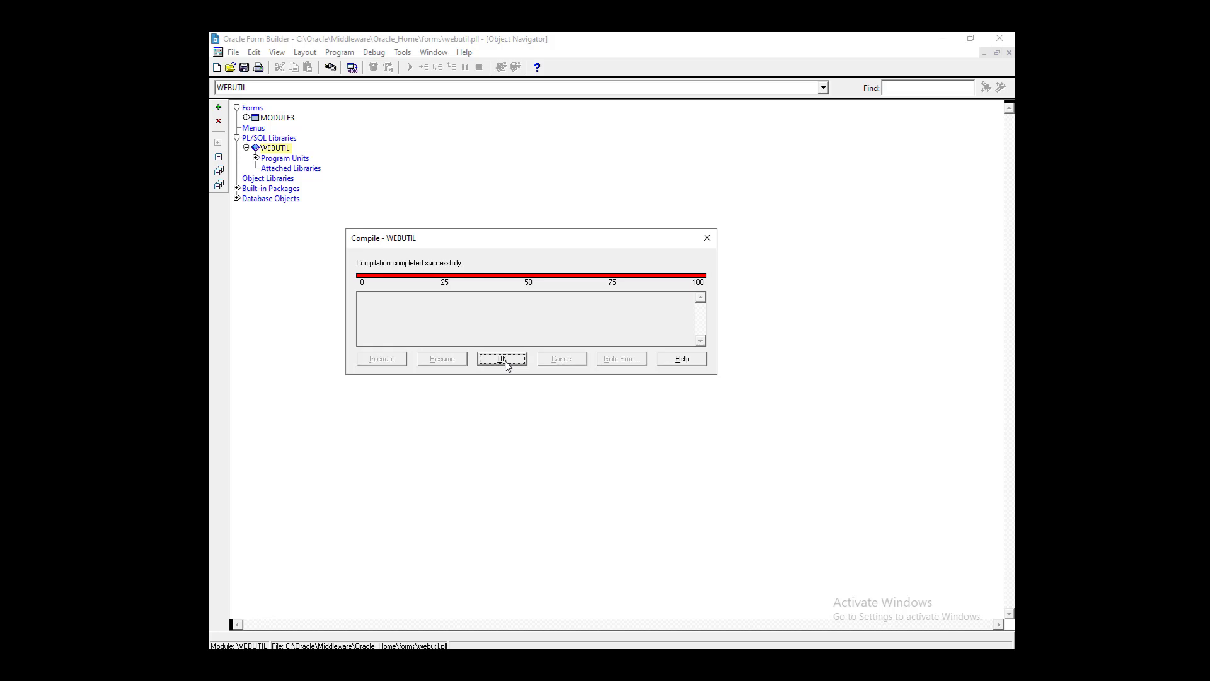
left_click(502, 359)
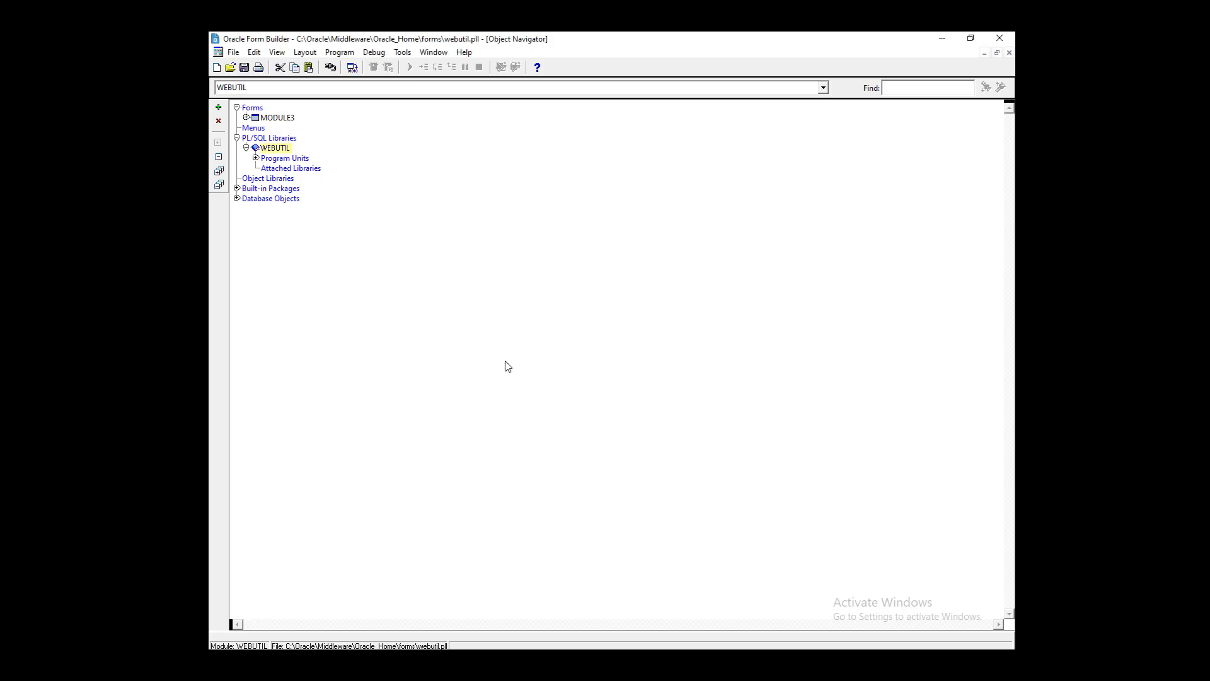
key("ctrl+s")
left_click(337, 54)
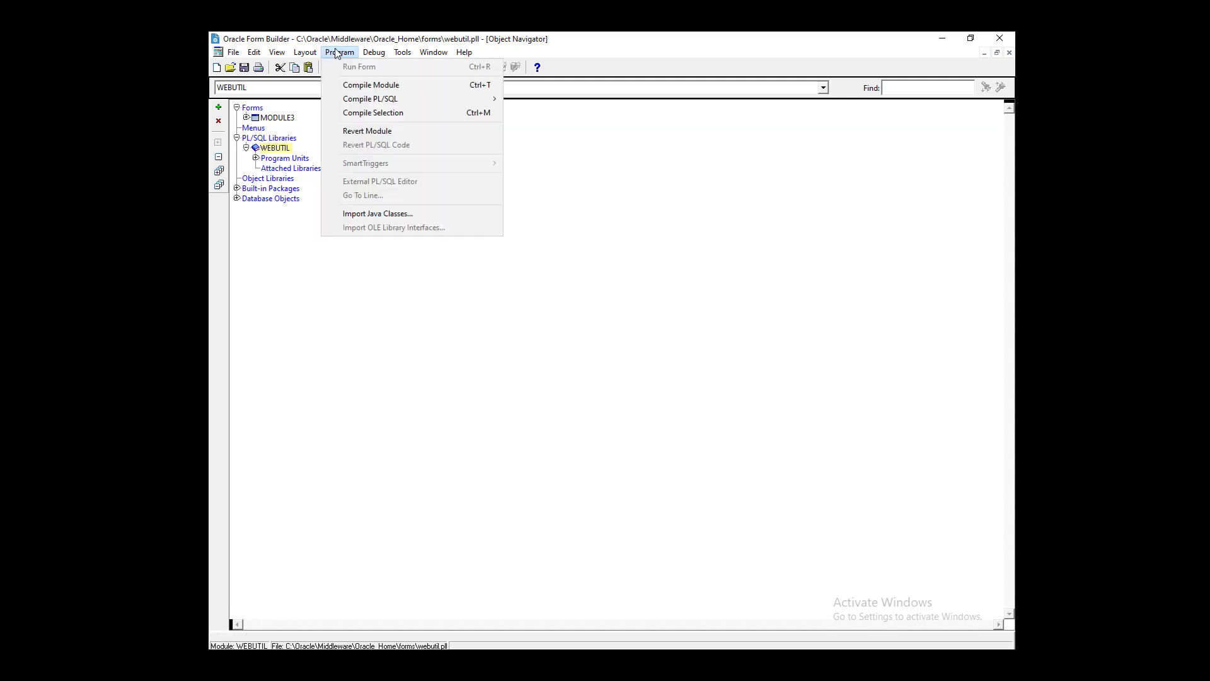
left_click(361, 84)
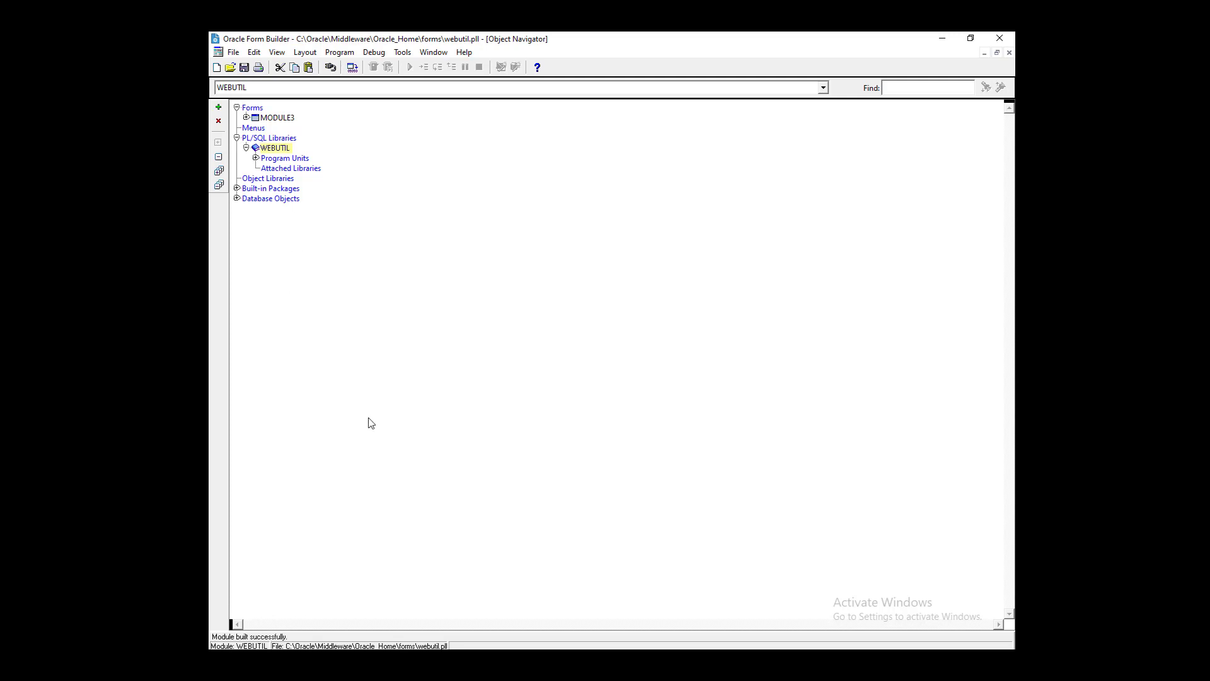
left_click(563, 662)
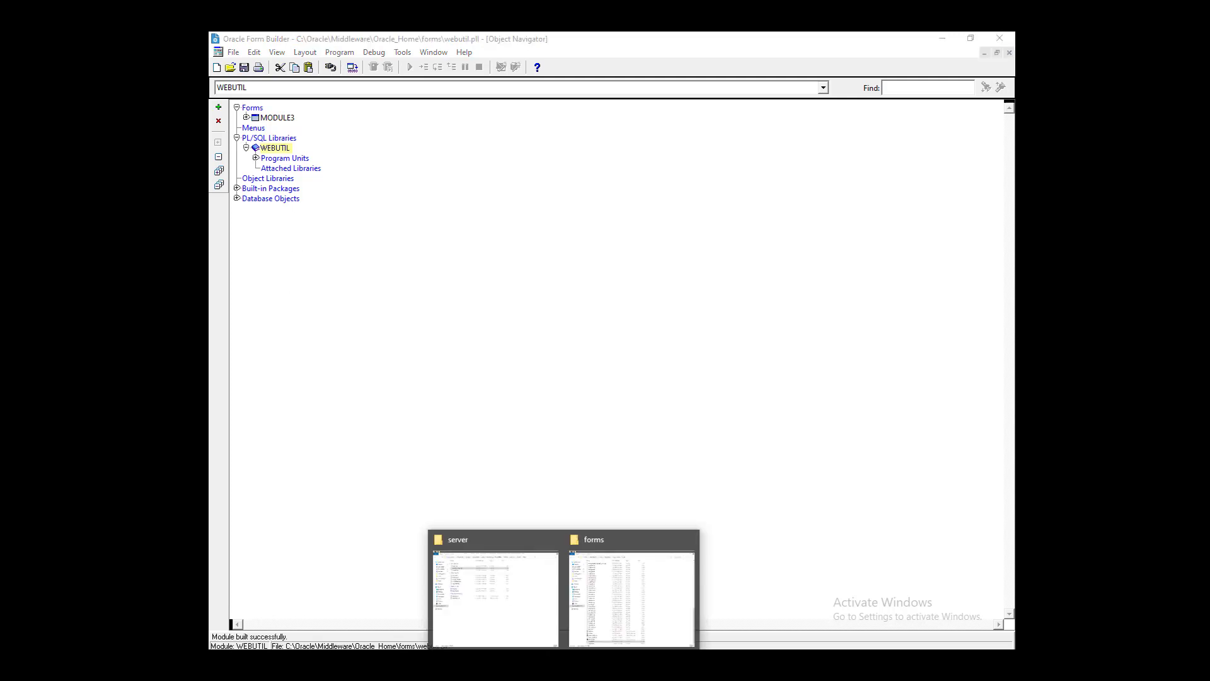
Copy the compiled webutil.plx from Oracle_Home\forms and paste it into C:\forms
left_click(610, 621)
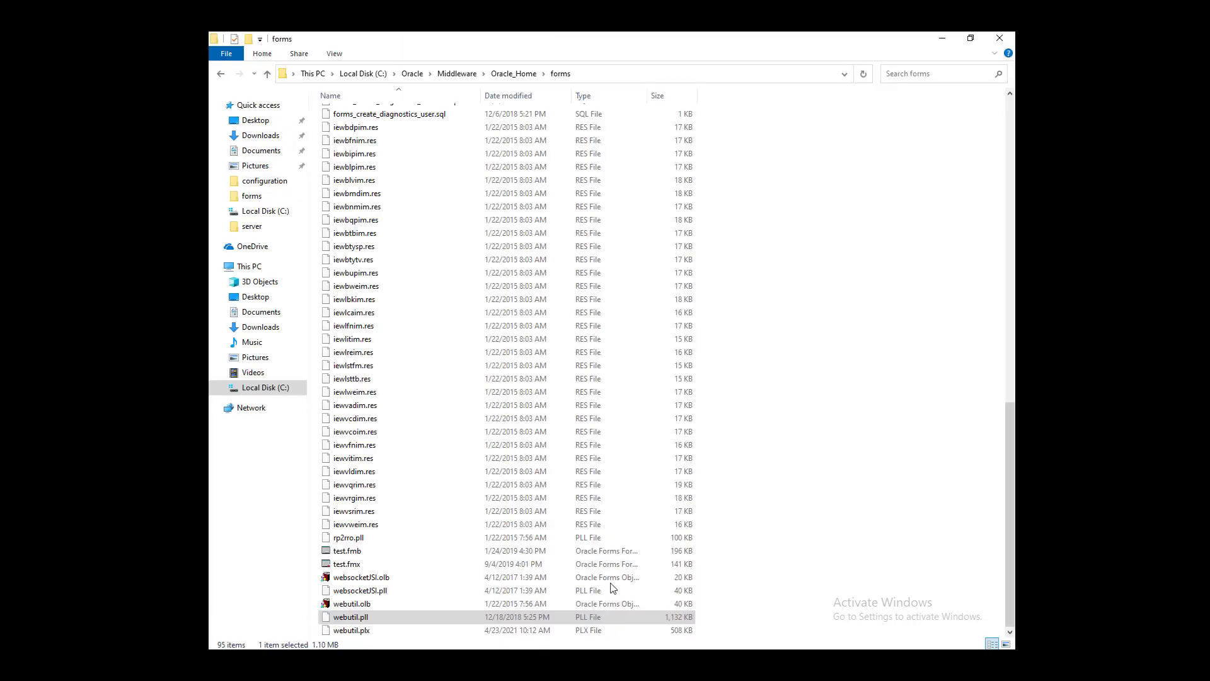
left_click(376, 633)
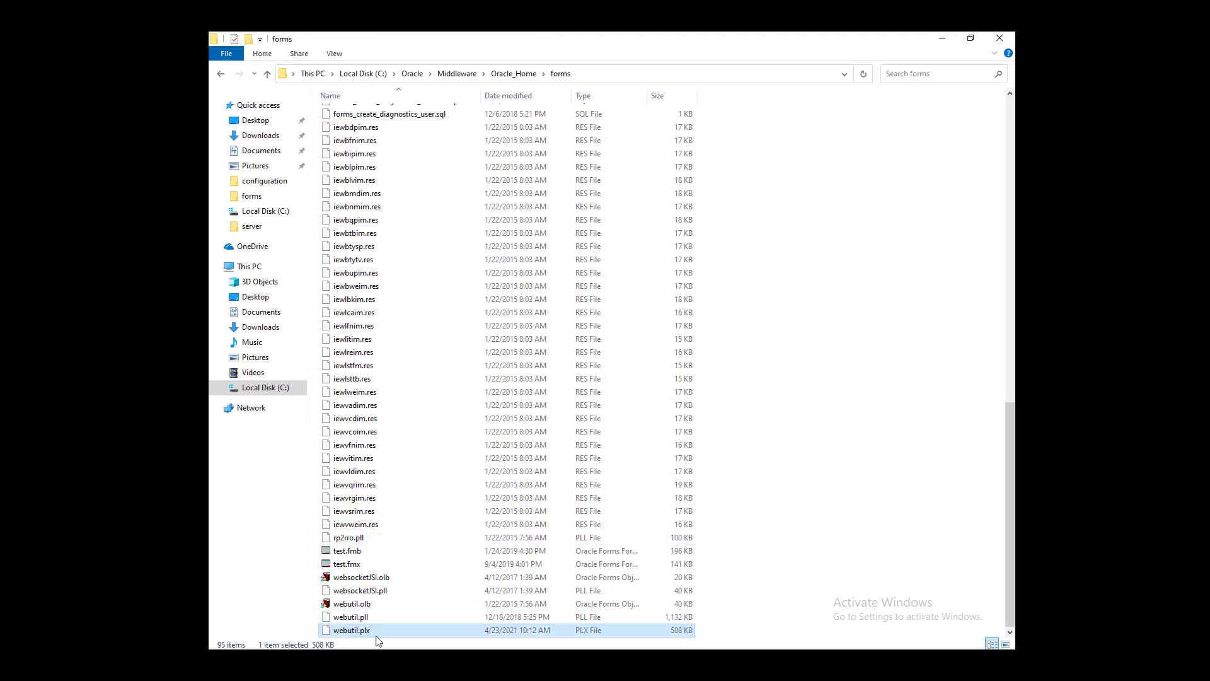
right_click(384, 633)
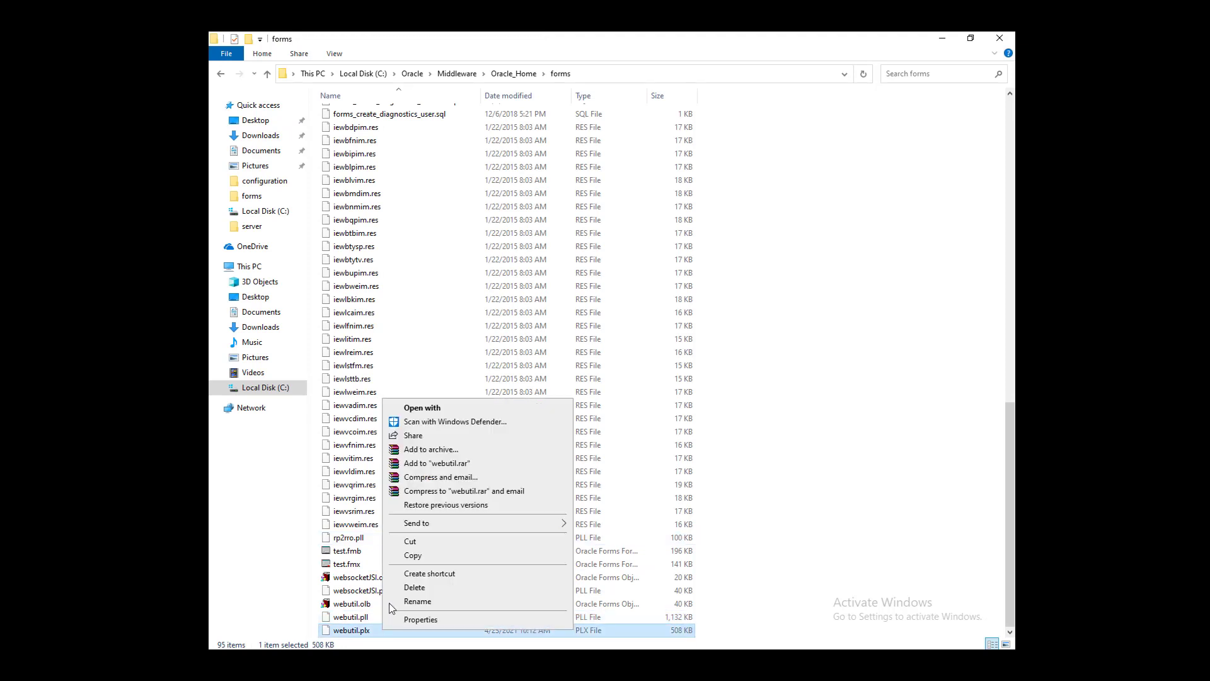
left_click(414, 556)
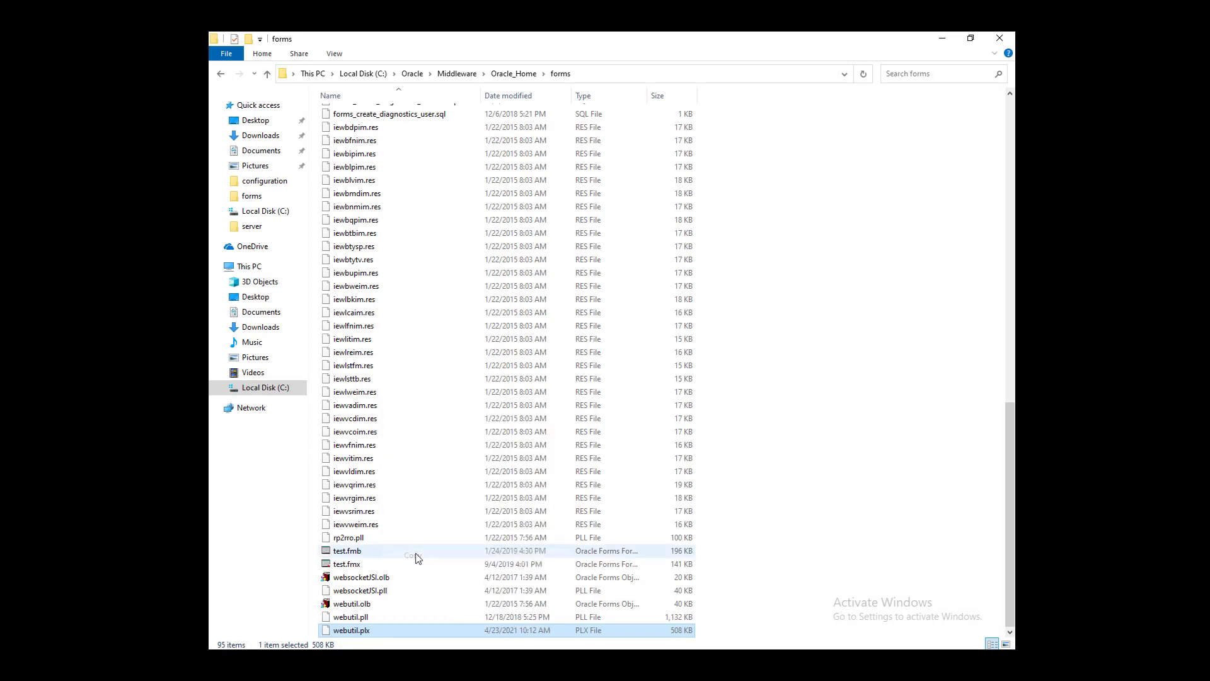
left_click(283, 389)
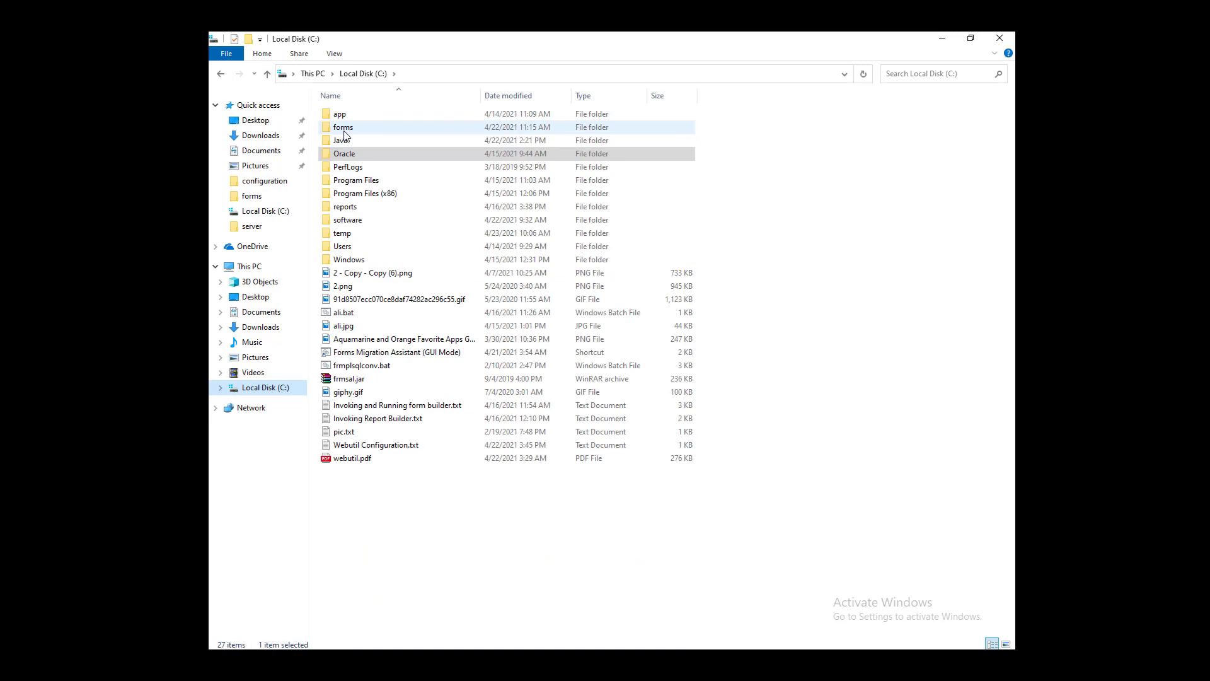
double_click(343, 130)
key("ctrl+v")
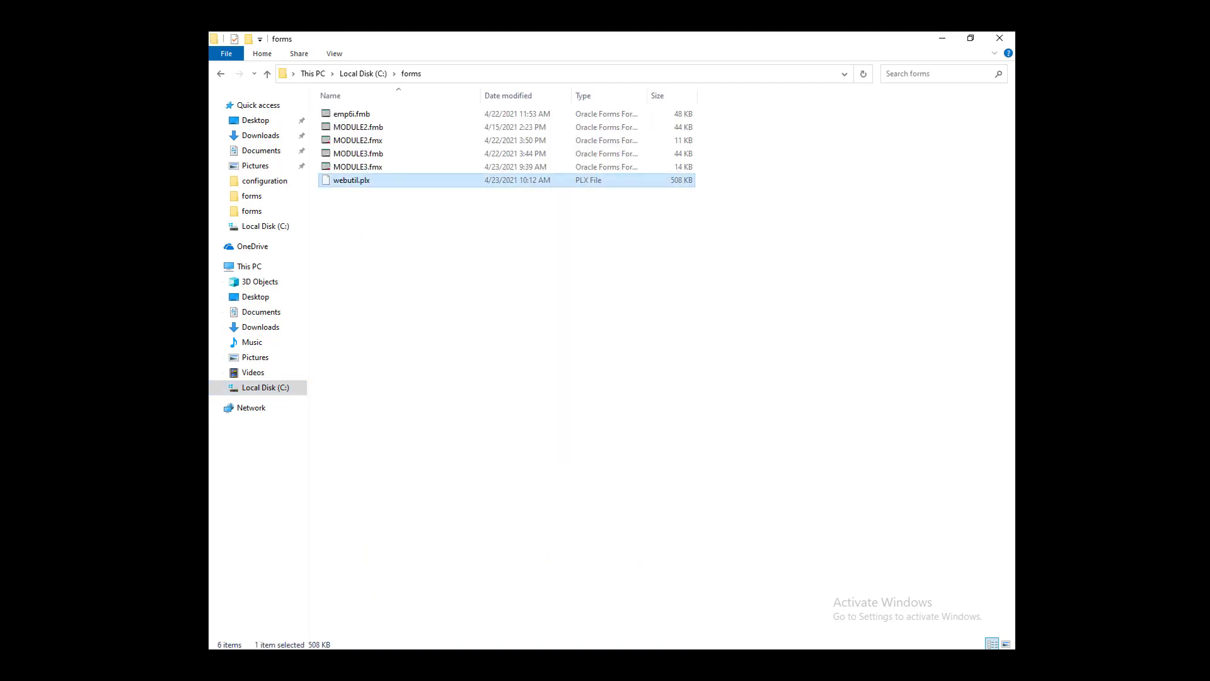
key("alt+Tab")
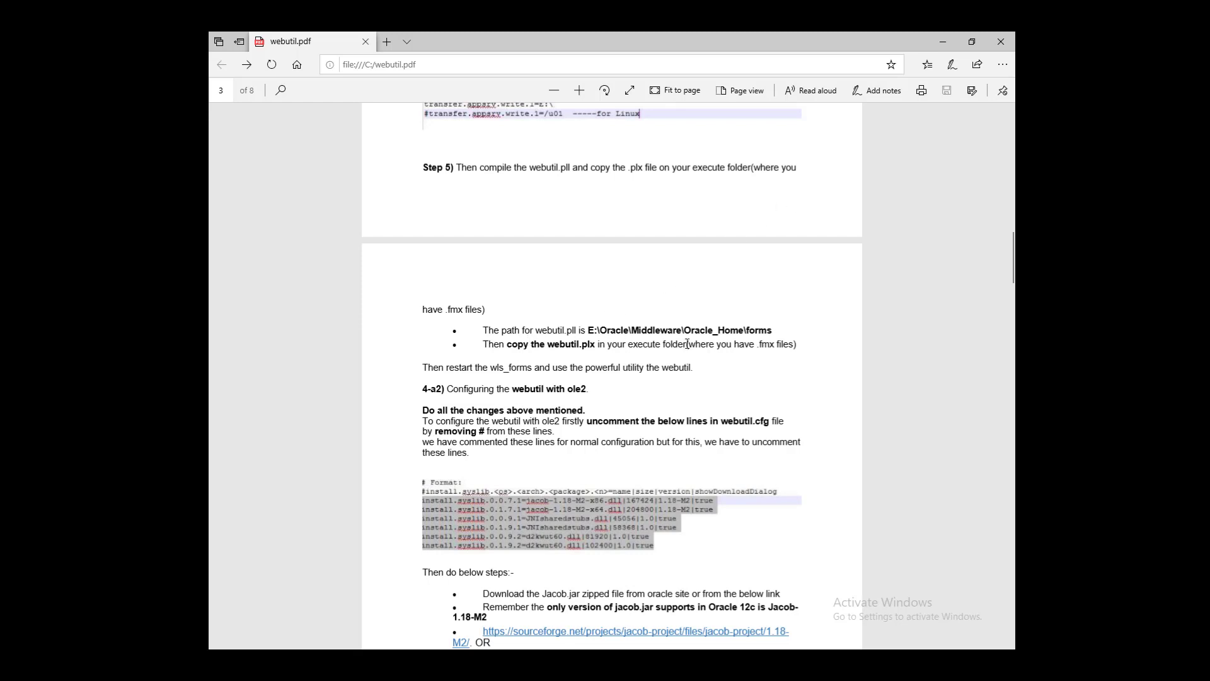
Scroll the guide and highlight its instruction to restart the wls_forms server
scroll(714, 380, "down", 2)
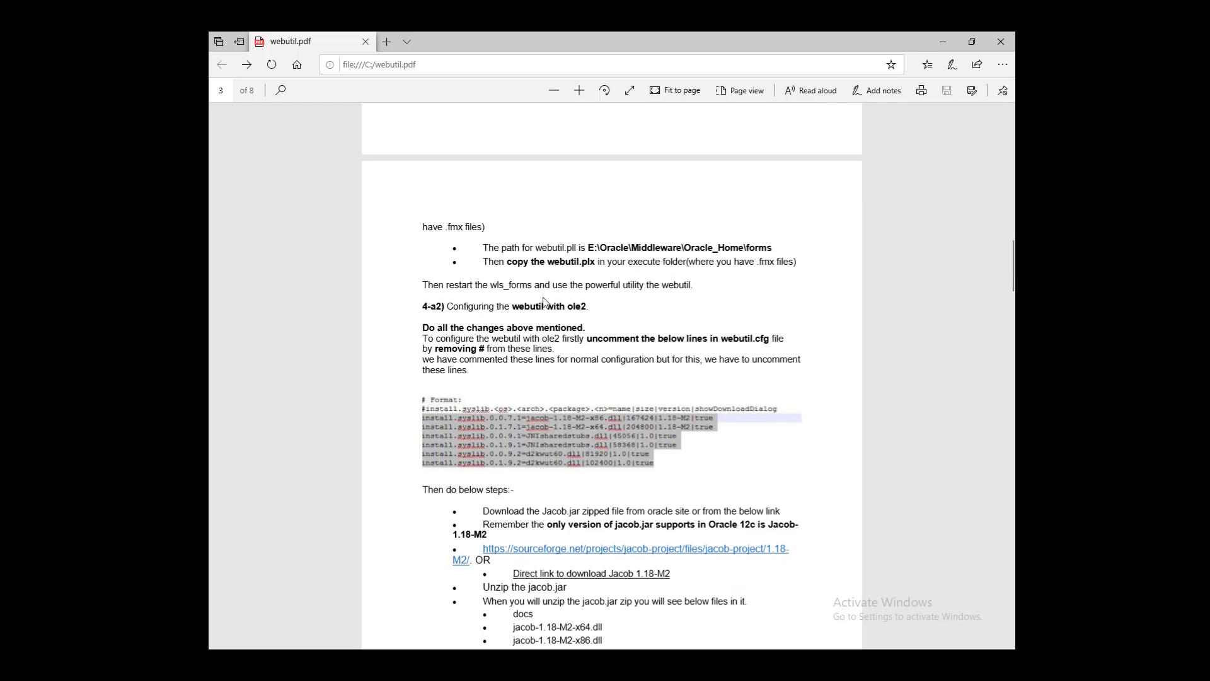
left_click_drag(696, 286, 421, 286)
left_click(711, 292)
scroll(893, 260, "down", 3)
scroll(834, 269, "up", 3)
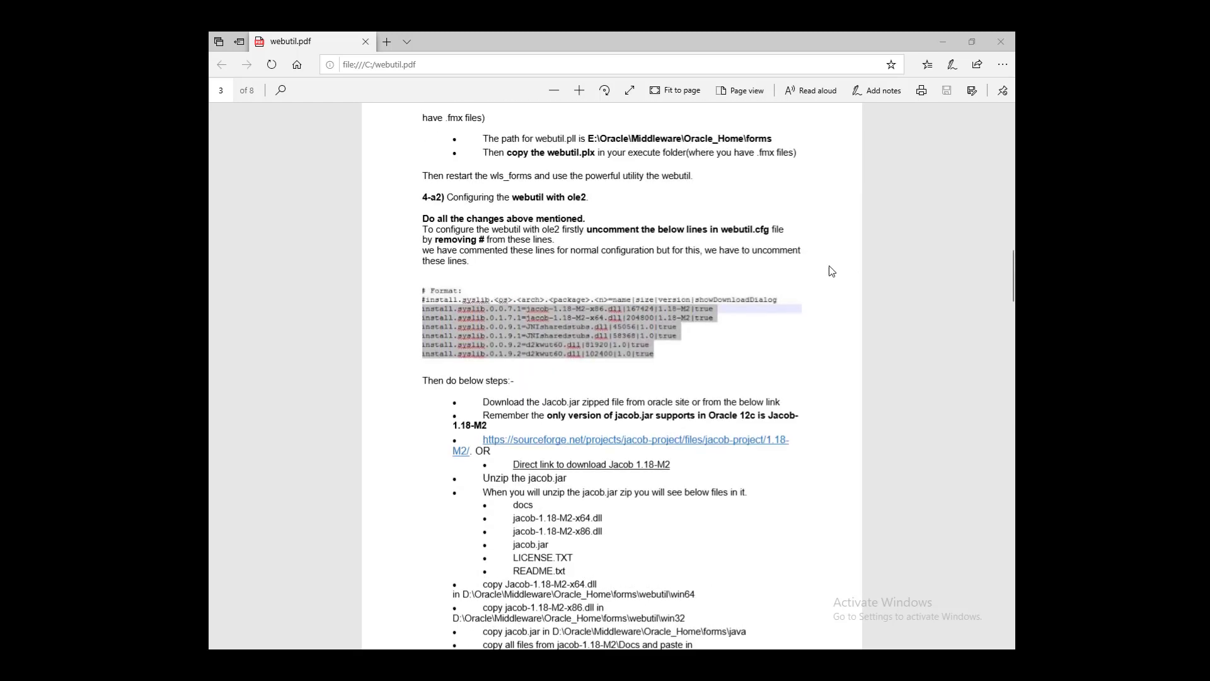
scroll(800, 284, "down", 1)
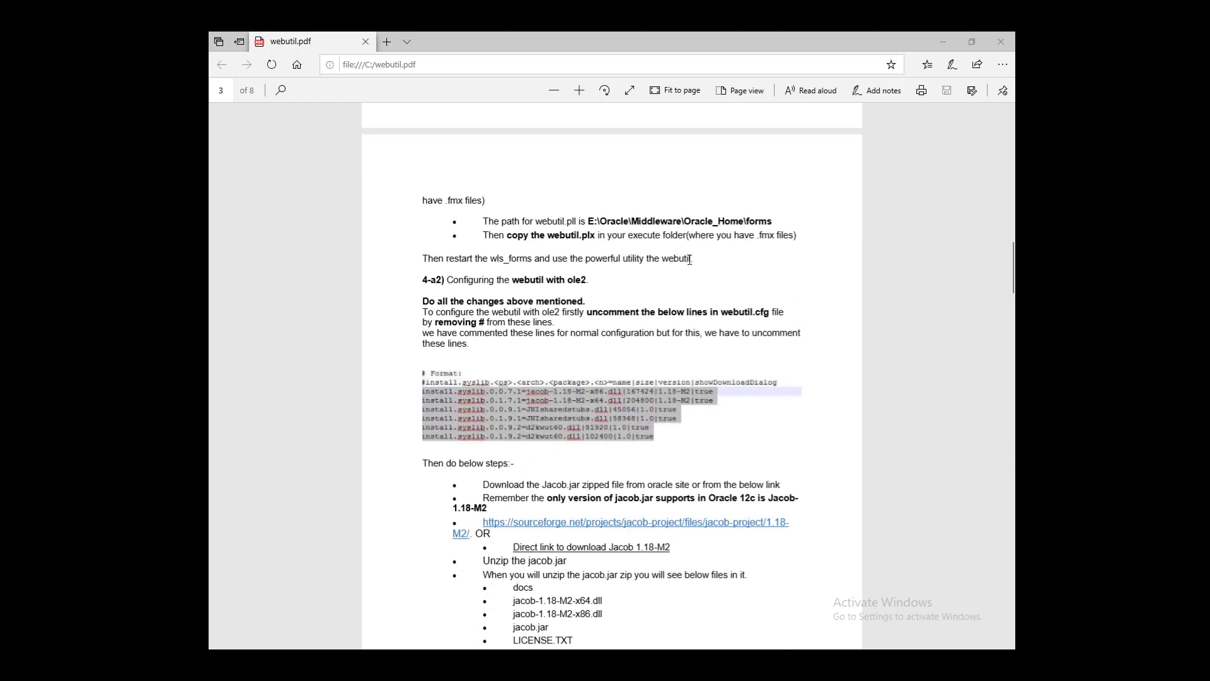
left_click_drag(696, 259, 528, 252)
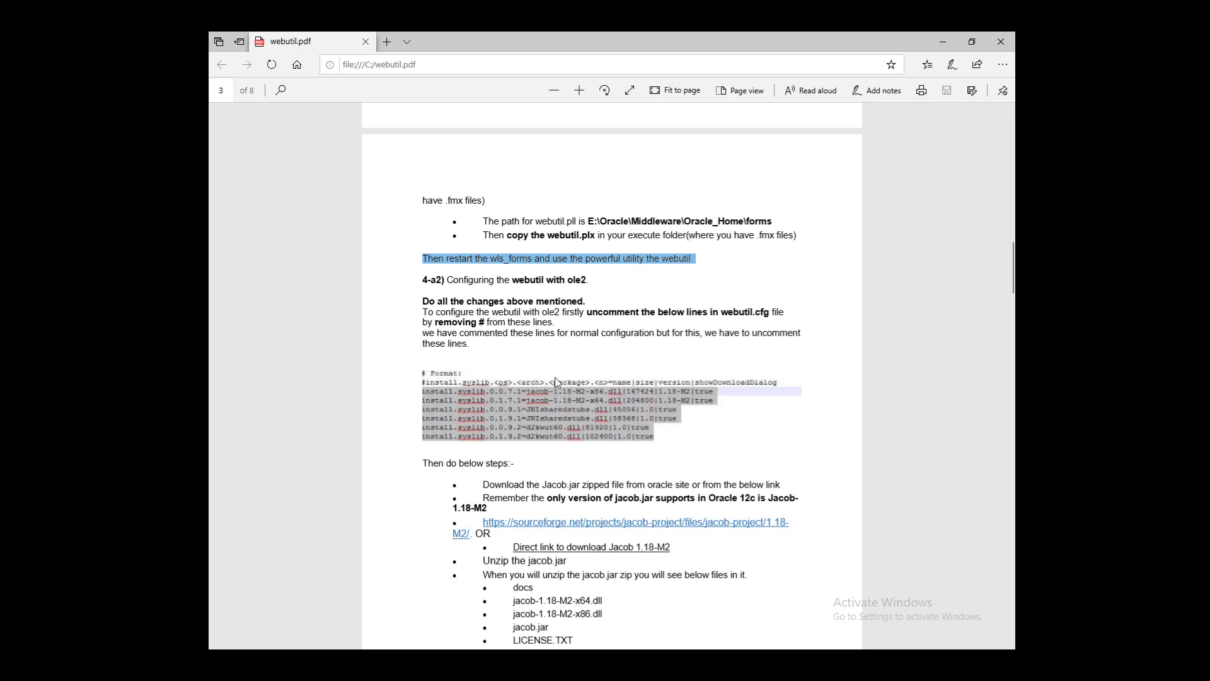
key("alt+Tab")
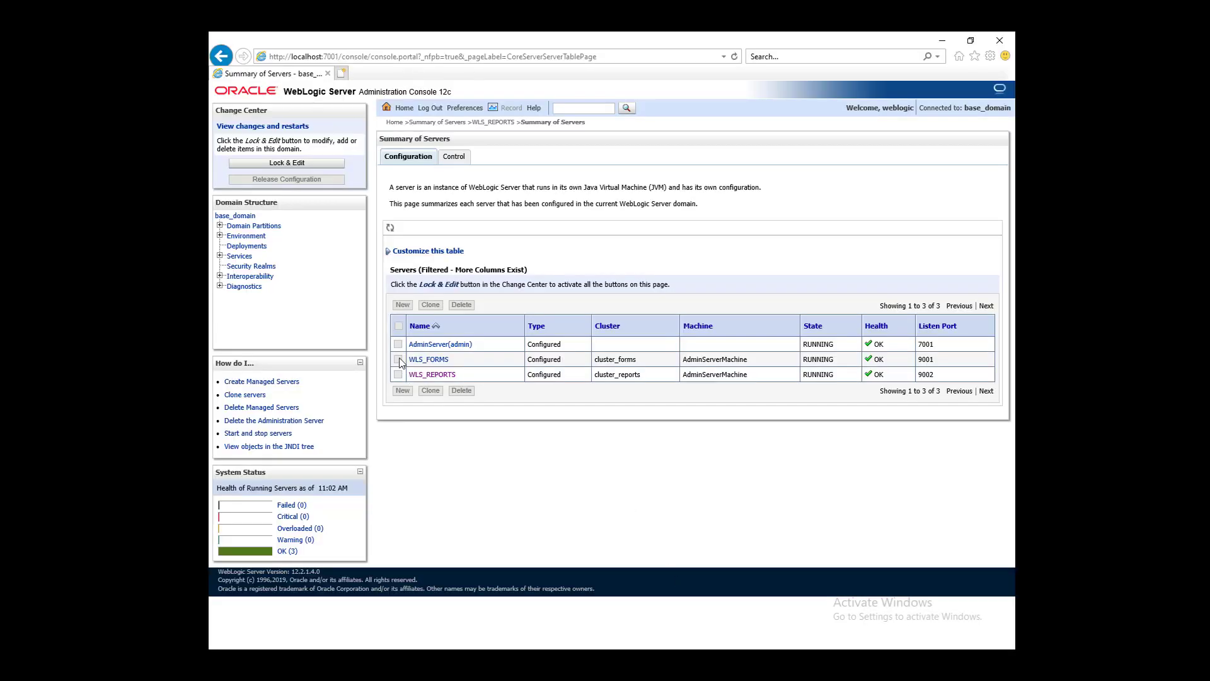
On the Control tab, select WLS_FORMS and confirm Force shutdown now
left_click(452, 158)
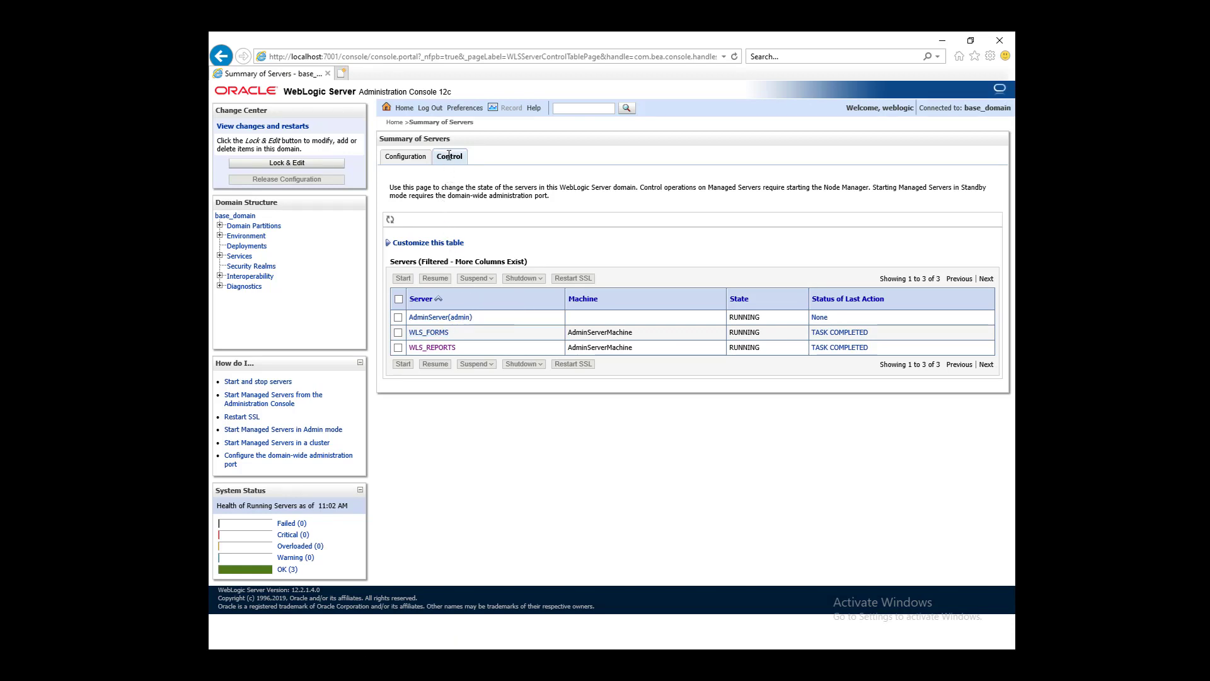
left_click(397, 332)
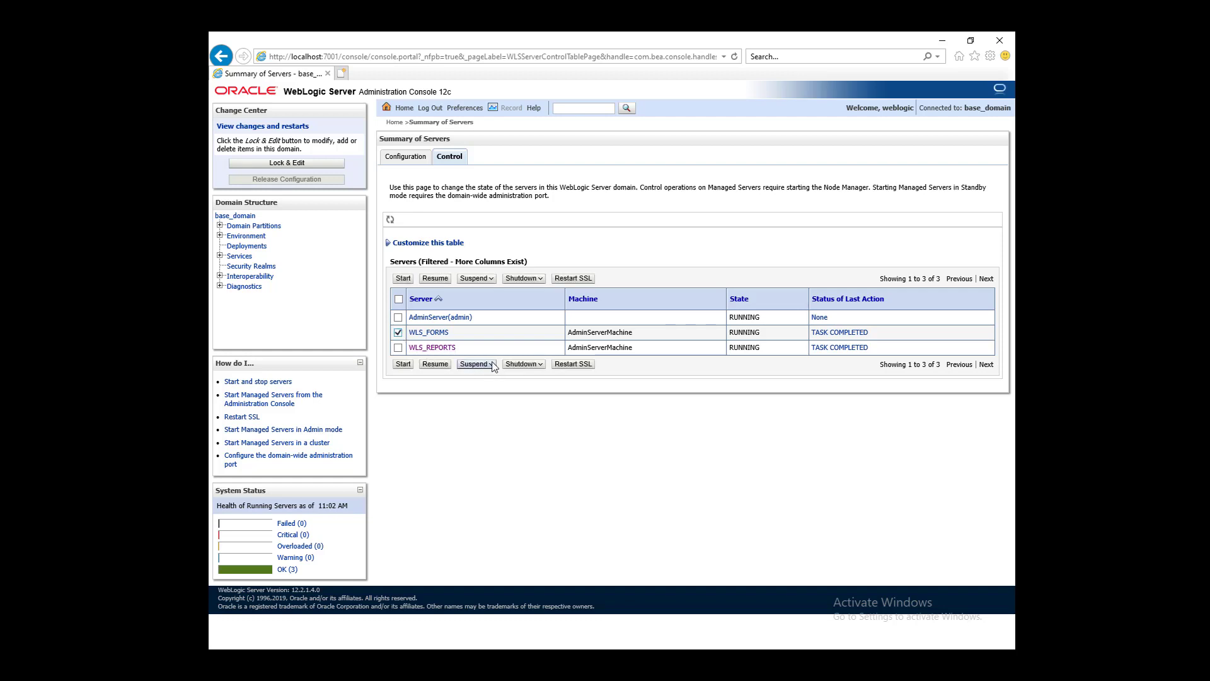
left_click(538, 365)
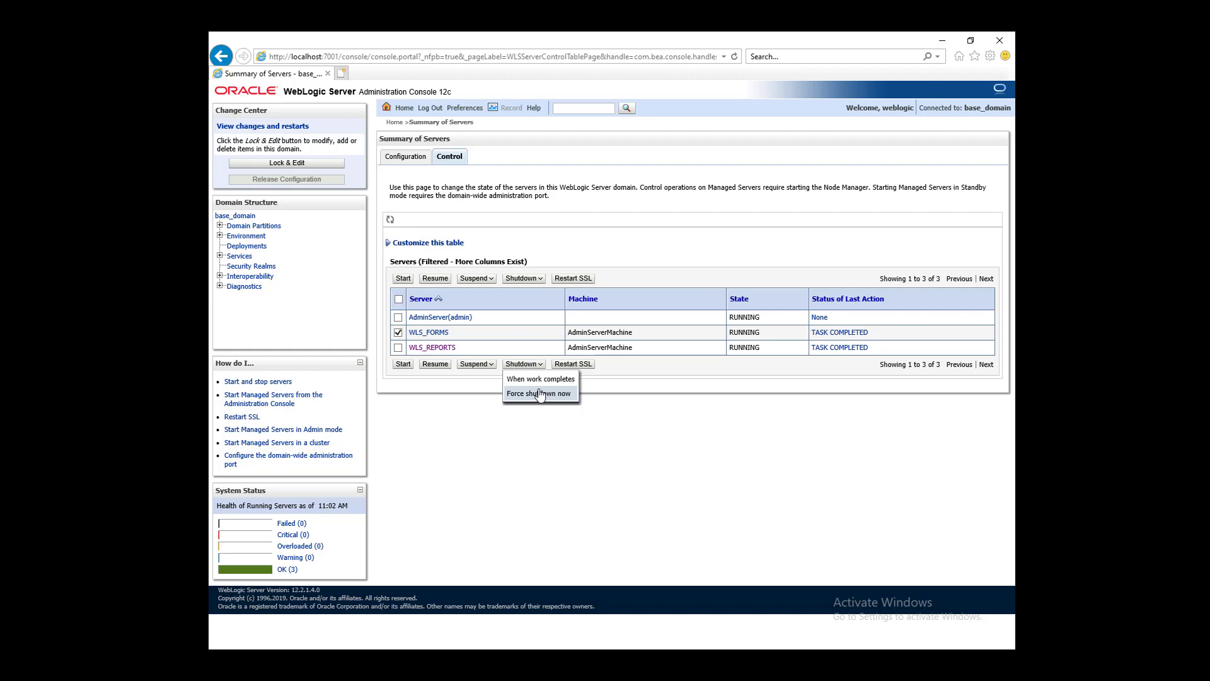
left_click(539, 393)
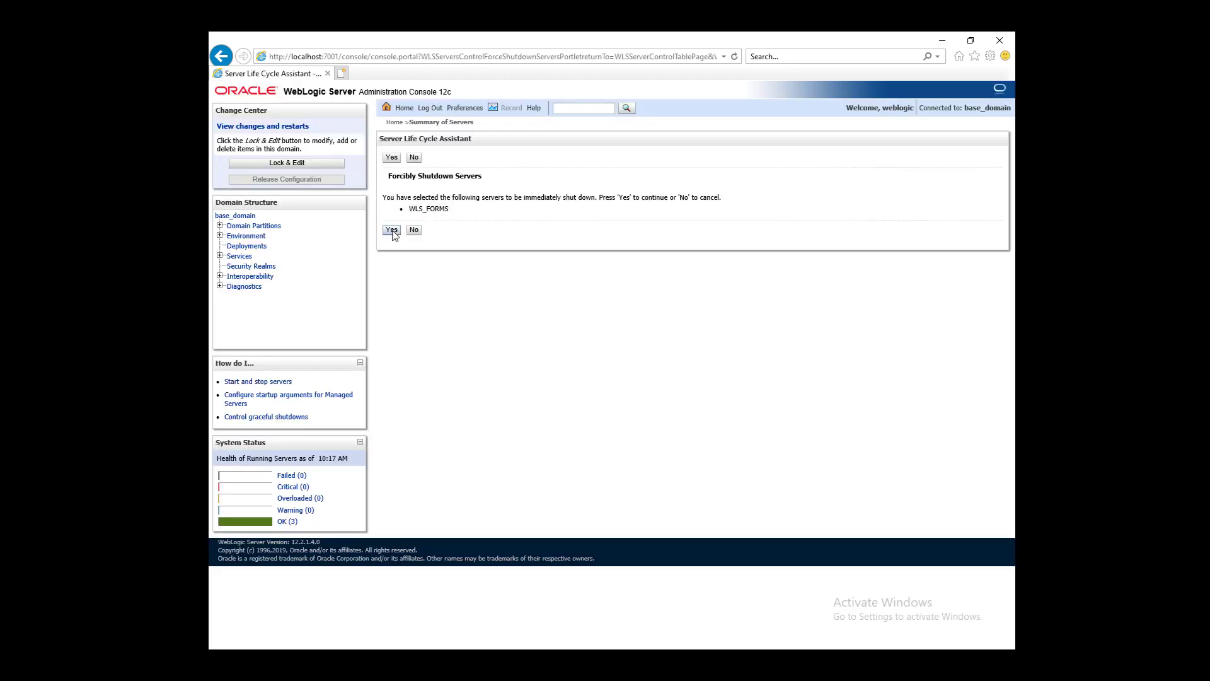
left_click(391, 230)
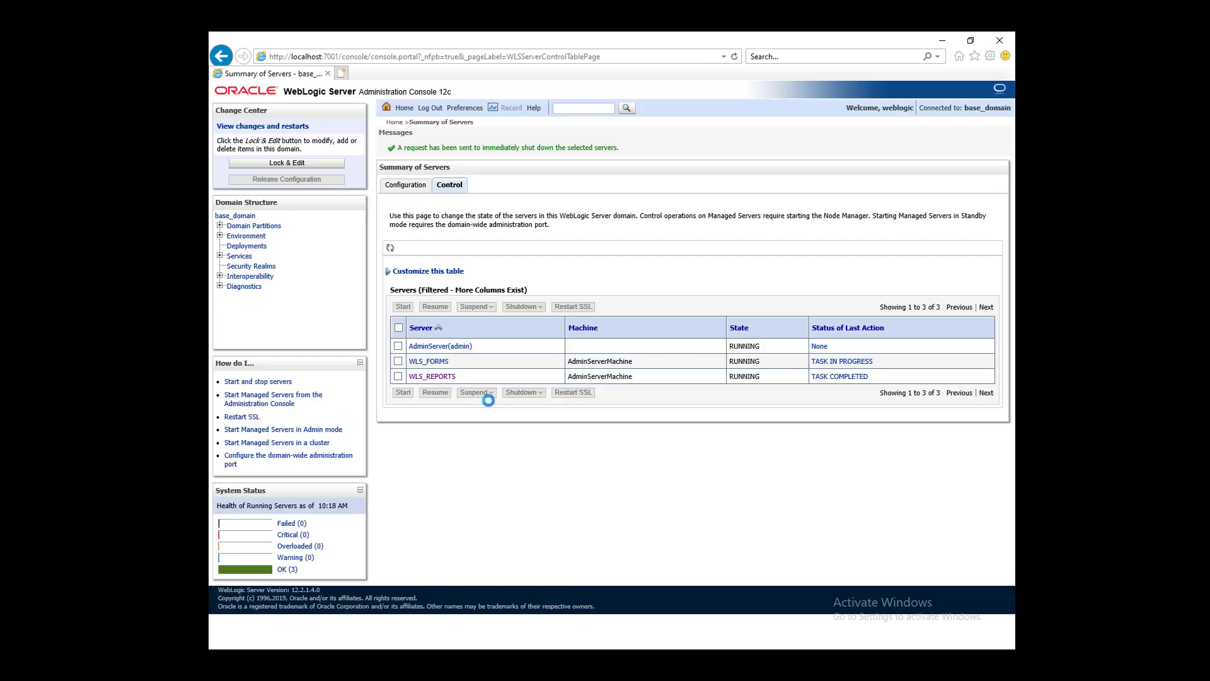
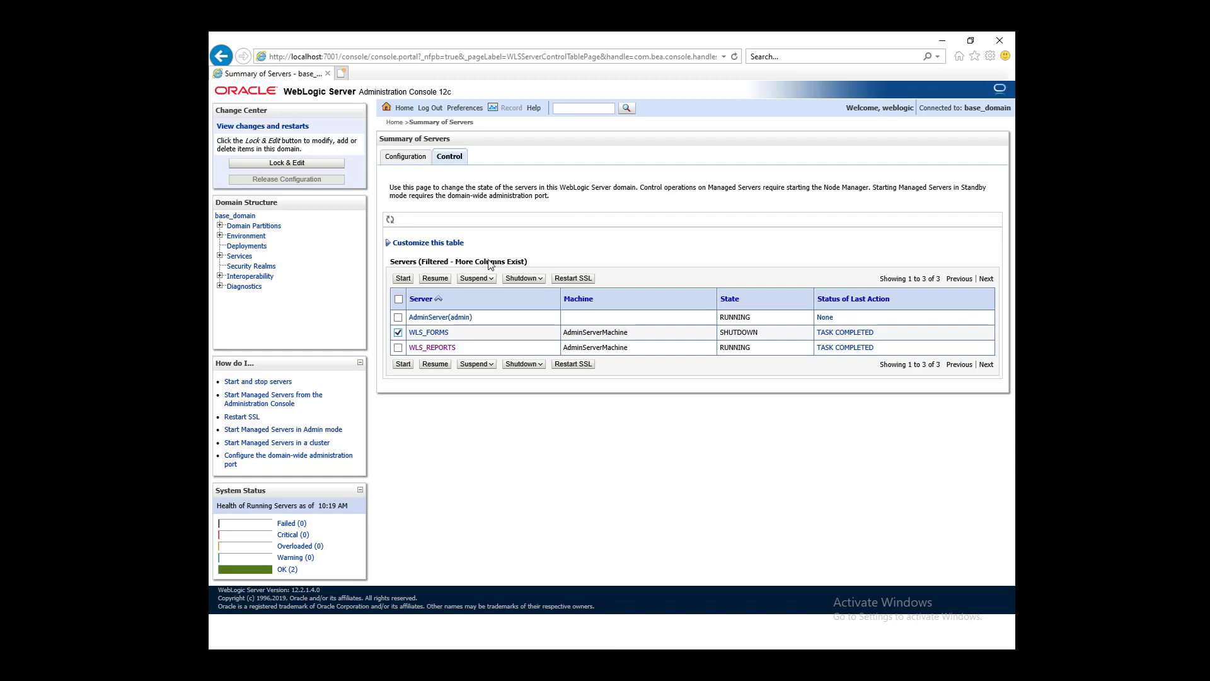
Send and confirm a start request for the WLS_FORMS server, then return to webutil.pdf
left_click(402, 364)
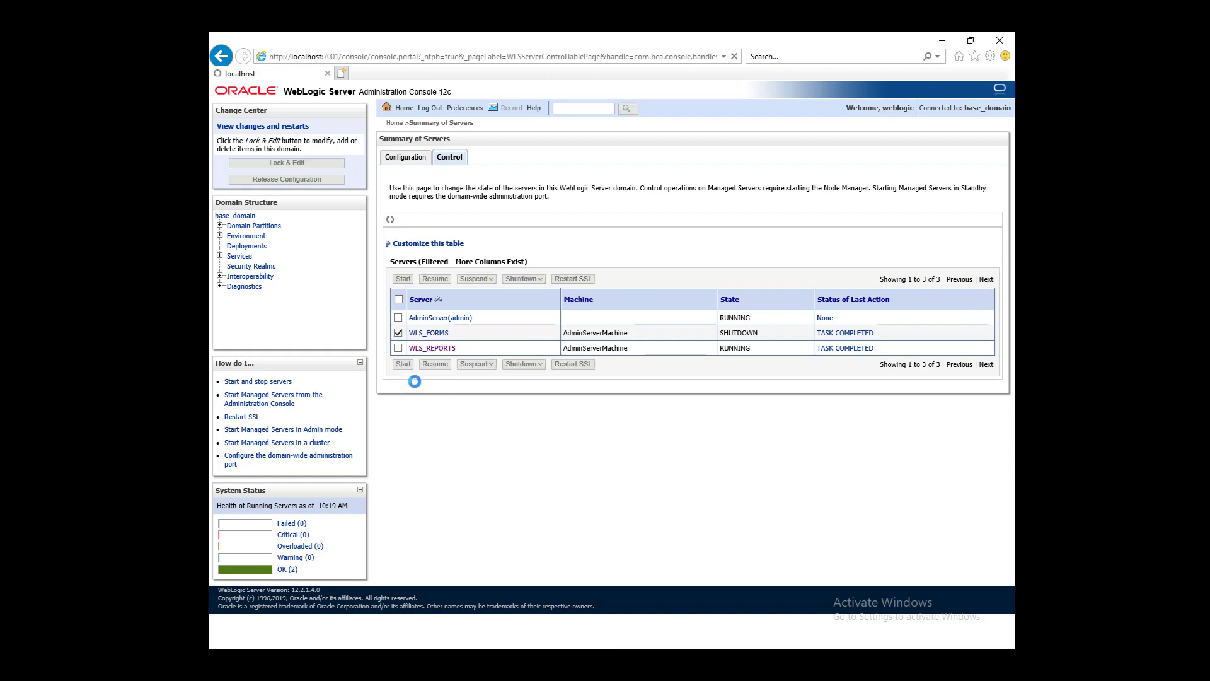
left_click(390, 231)
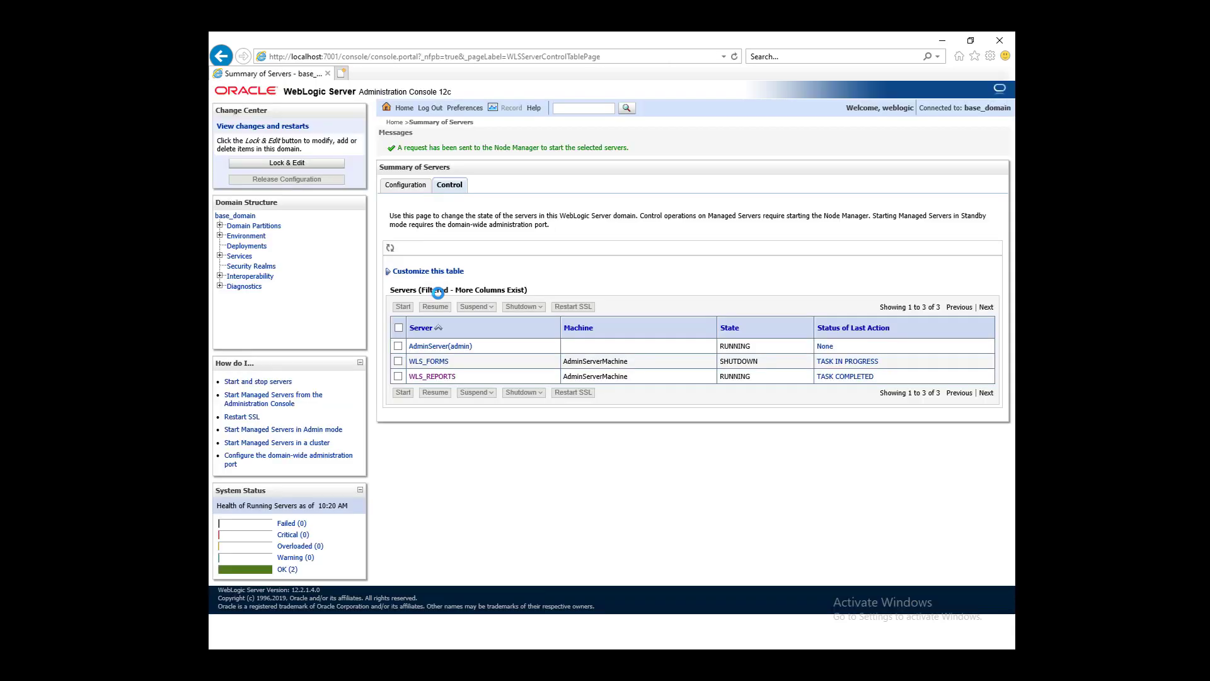
key("alt+Tab")
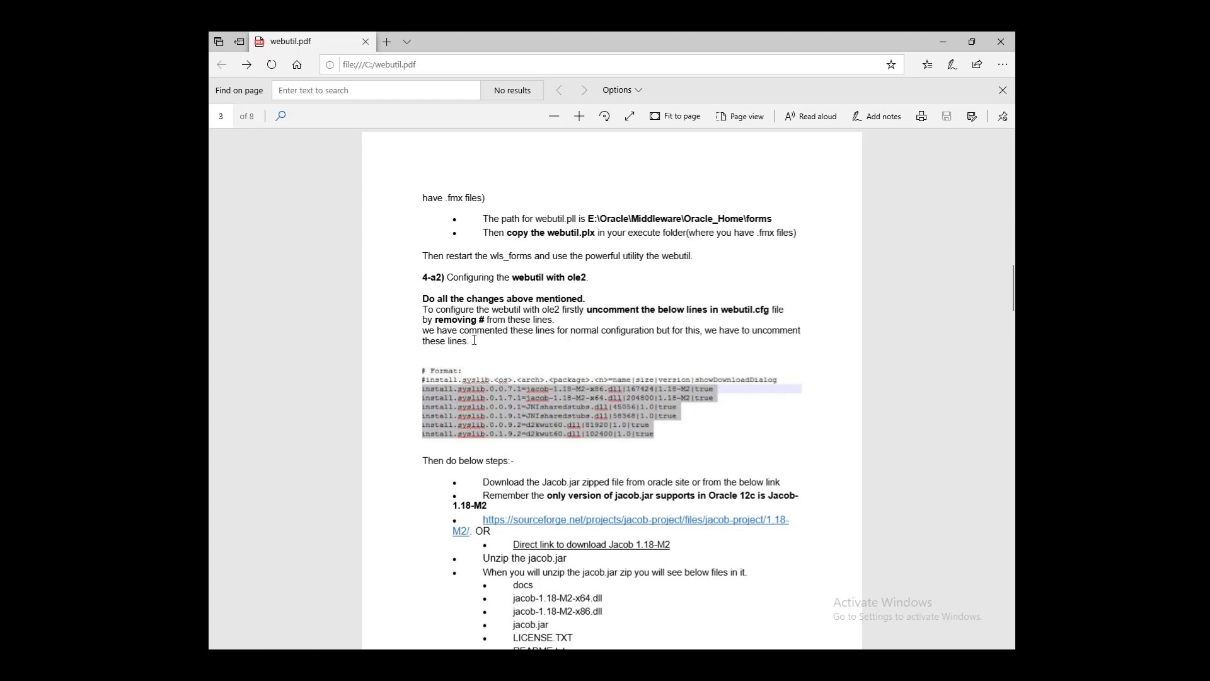
Reread the guide's webutil.cfg uncomment instructions, then bring the webutil.cfg Notepad window forward
left_click_drag(436, 309, 761, 346)
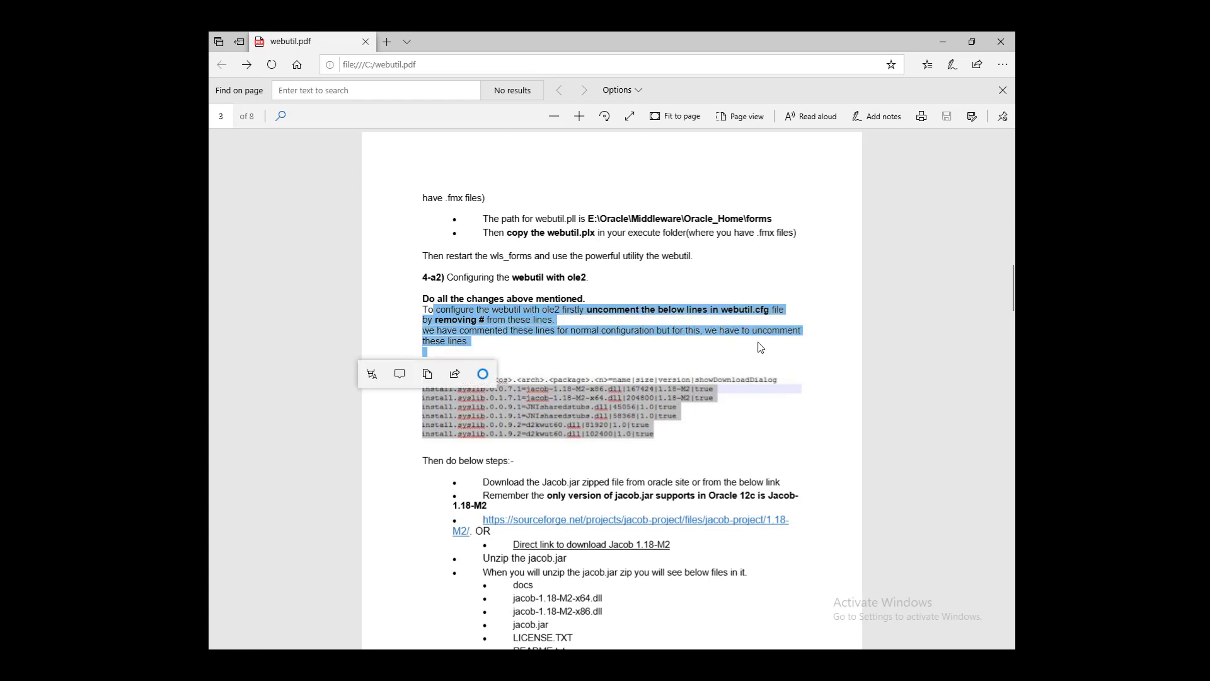
left_click(570, 330)
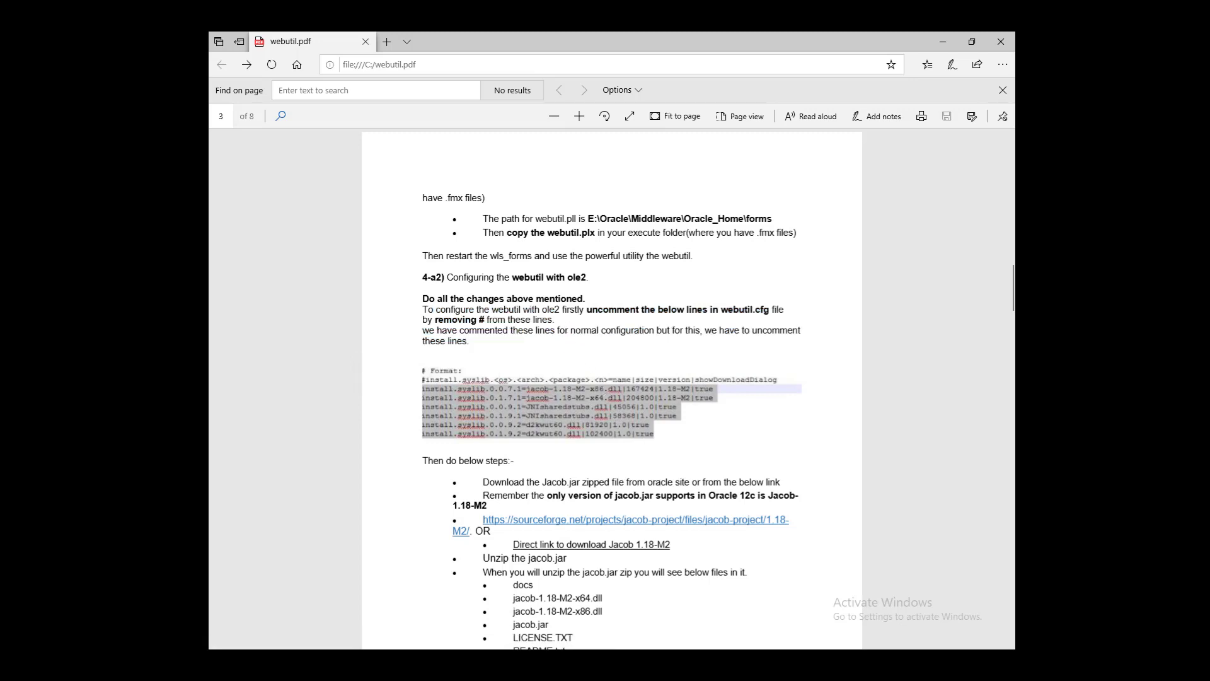
mouse_move(725, 668)
left_click(741, 630)
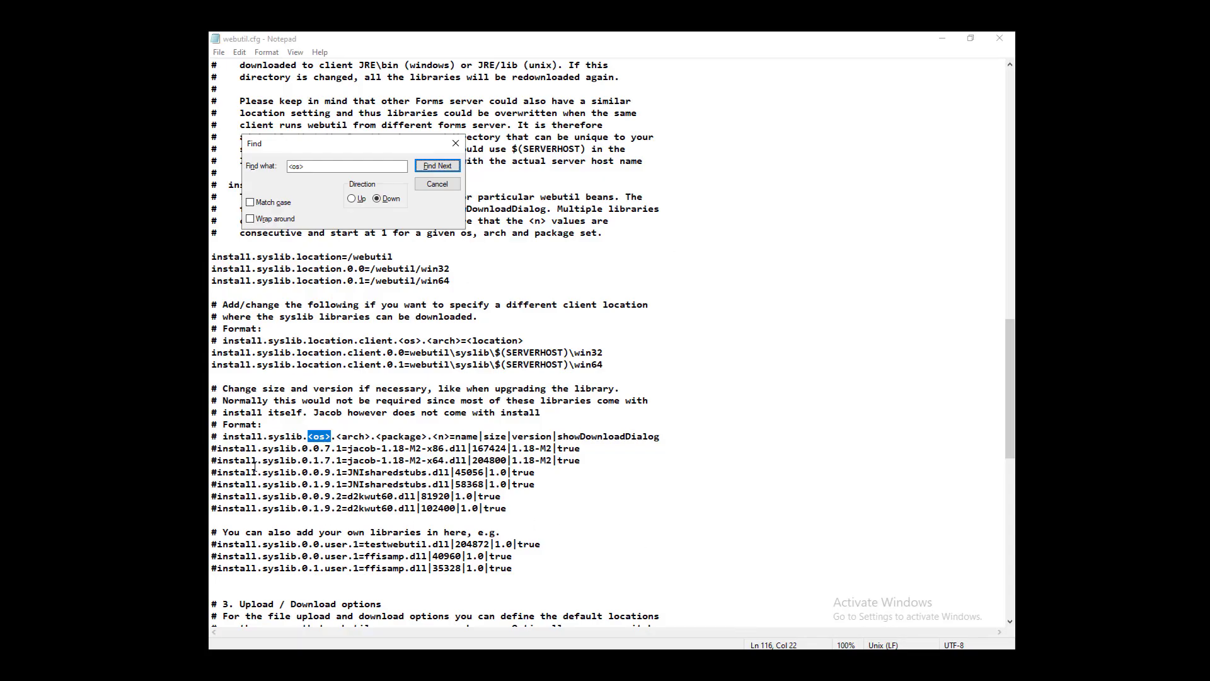
Remove the leading # from the six jacob, JNIsharedstubs and d2kwut60 install.syslib lines
left_click(227, 450)
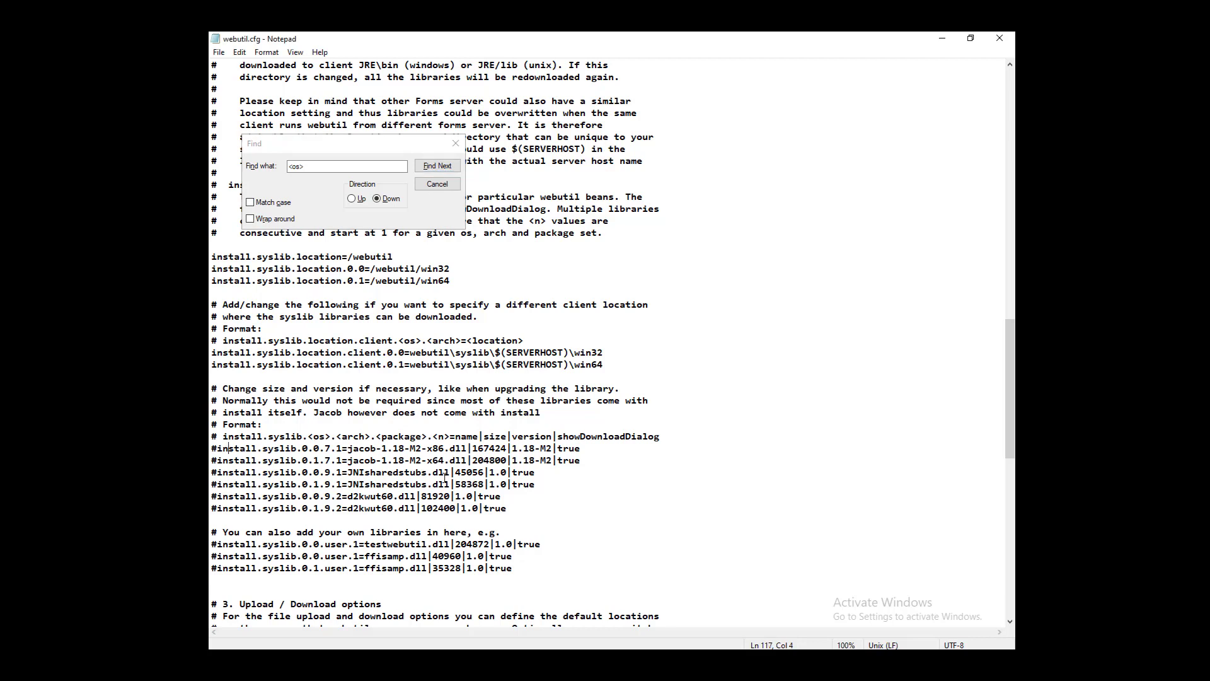
key("Left")
key("BackSpace")
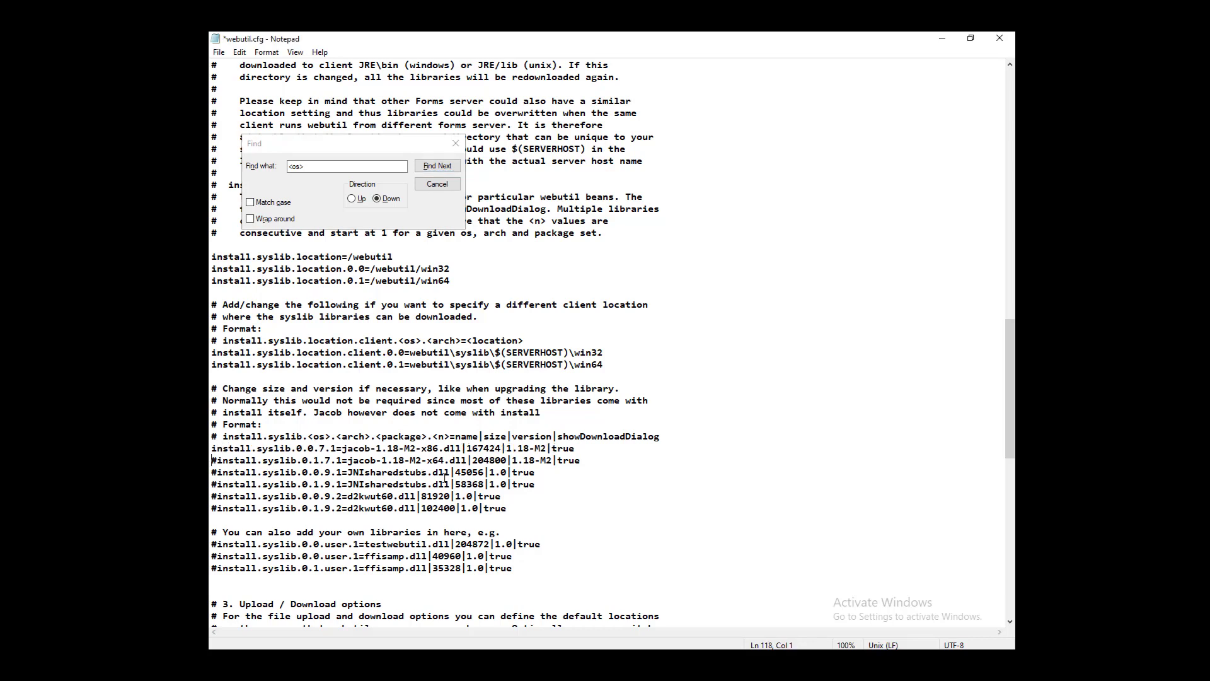
key("Delete")
key("BackSpace")
key("Down")
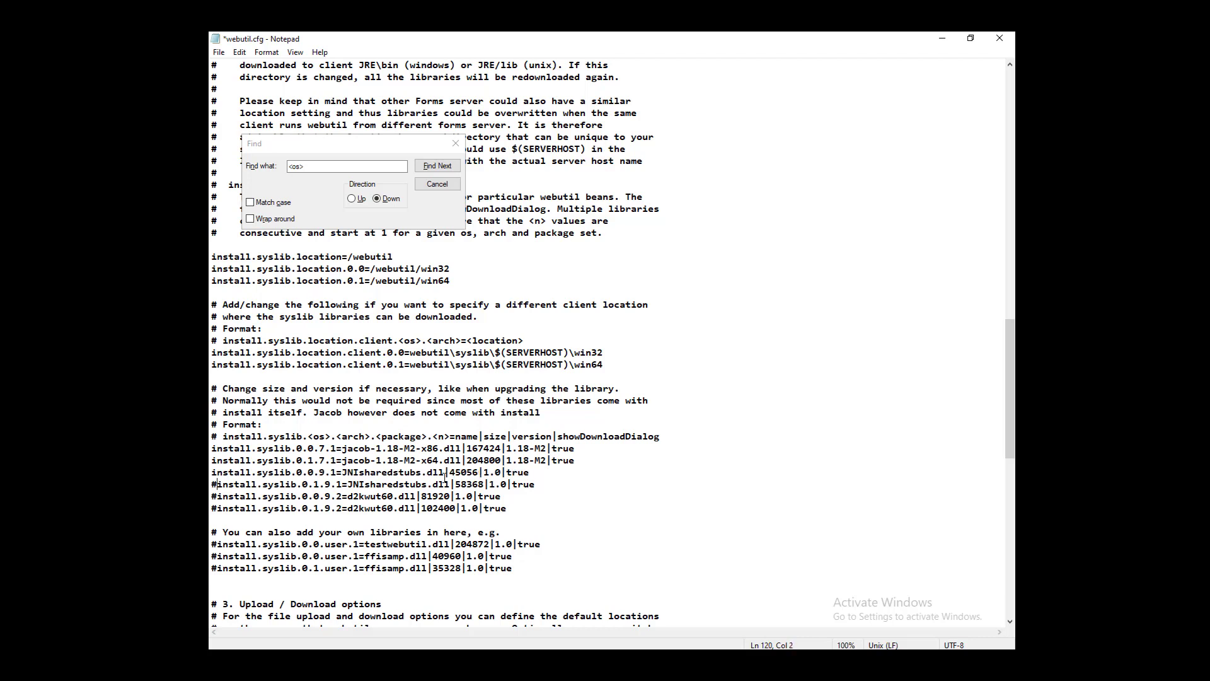
key("BackSpace")
key("Down")
key("BackSpace")
key("Down")
key("Delete")
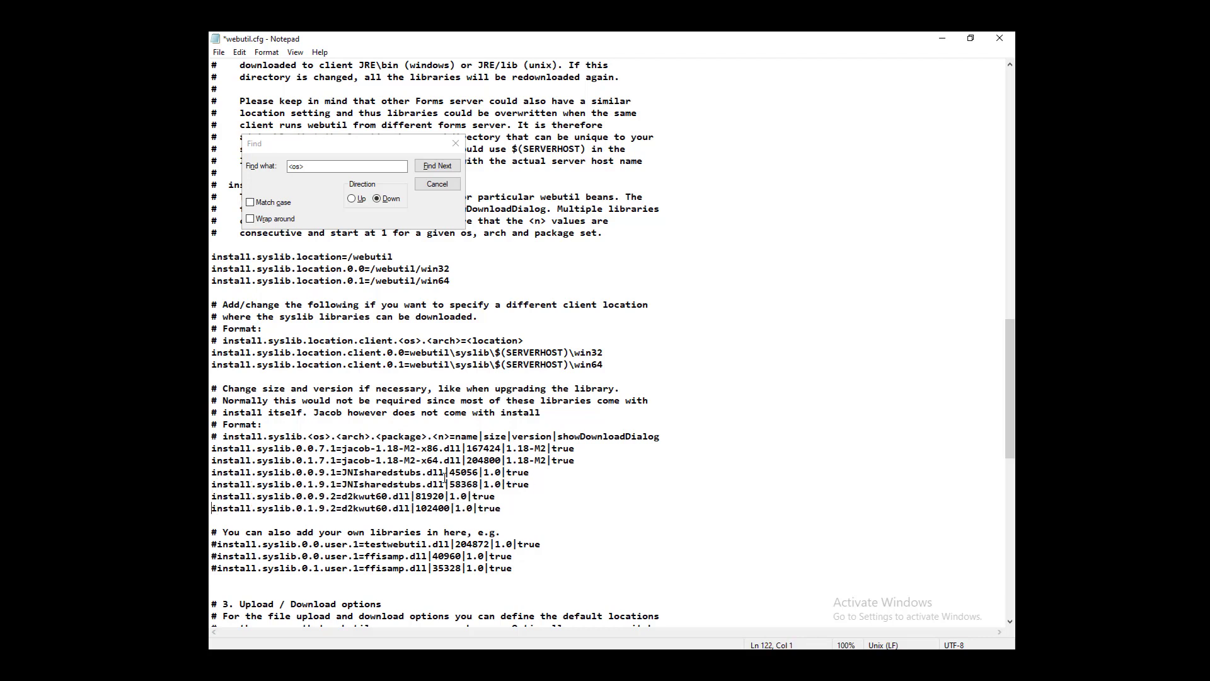
Dismiss the Find dialog and save webutil.cfg, then return to the PDF guide
left_click(435, 184)
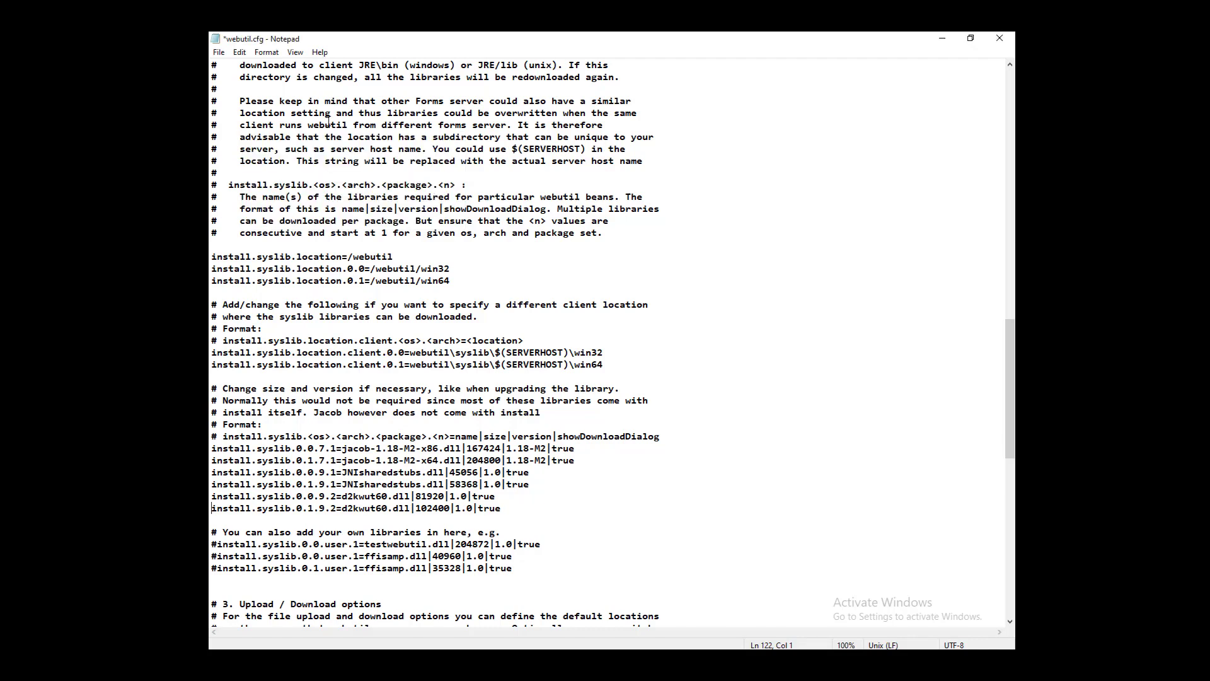
left_click(219, 53)
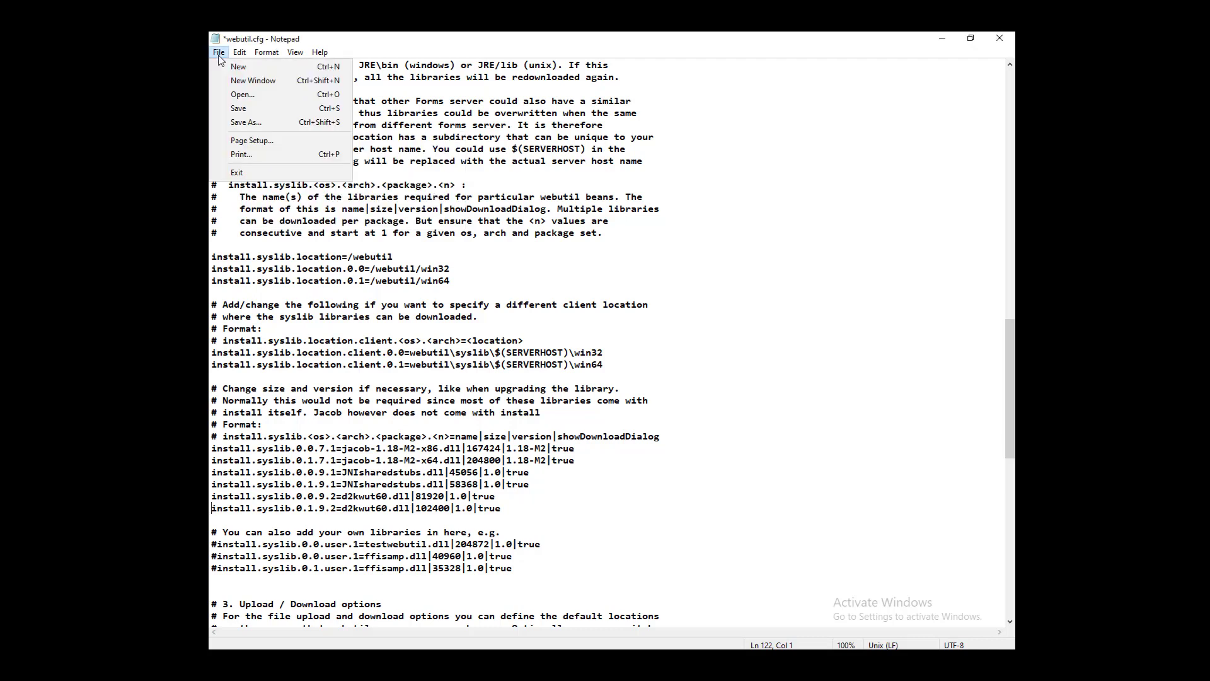
left_click(246, 108)
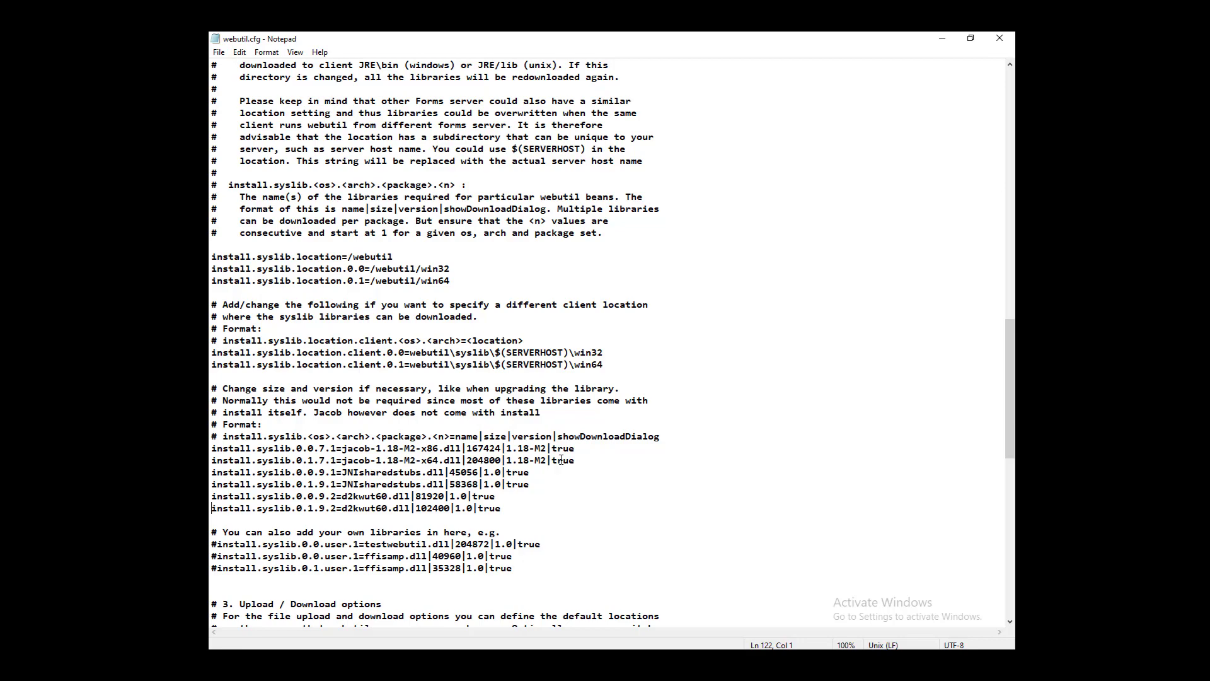
key("alt+Tab")
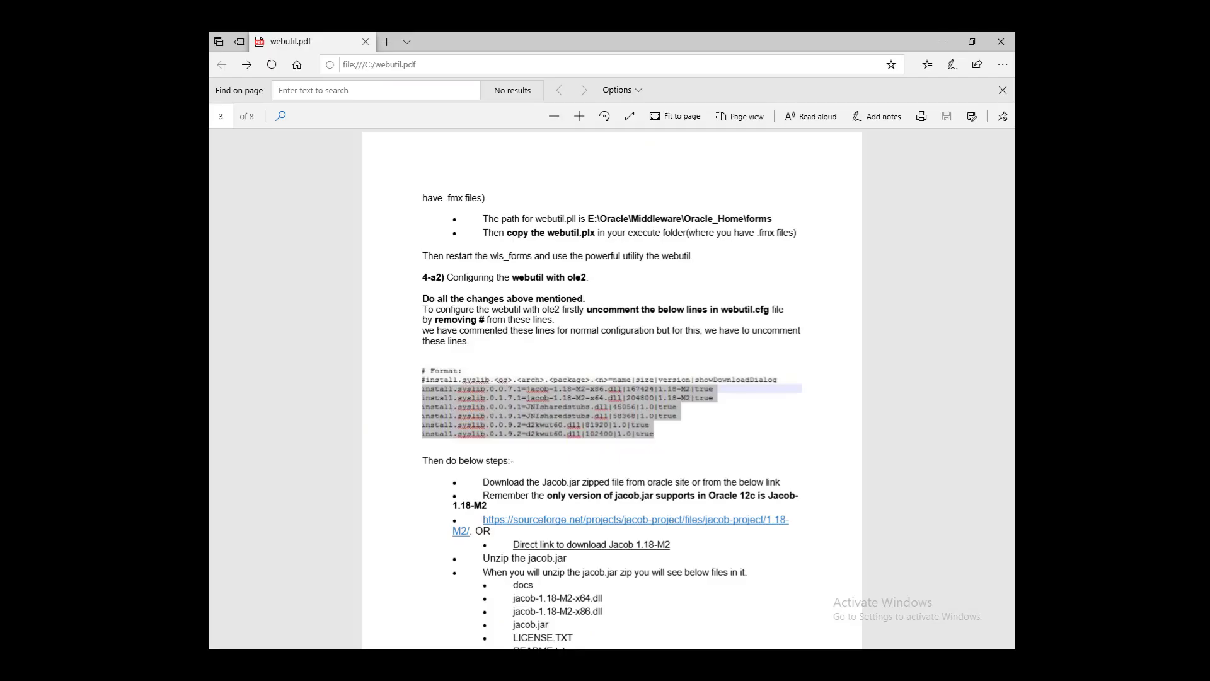
Scroll the webutil.pdf guide to the Jacob 1.18-M2 unzip and file-copy steps
scroll(580, 482, "down", 5)
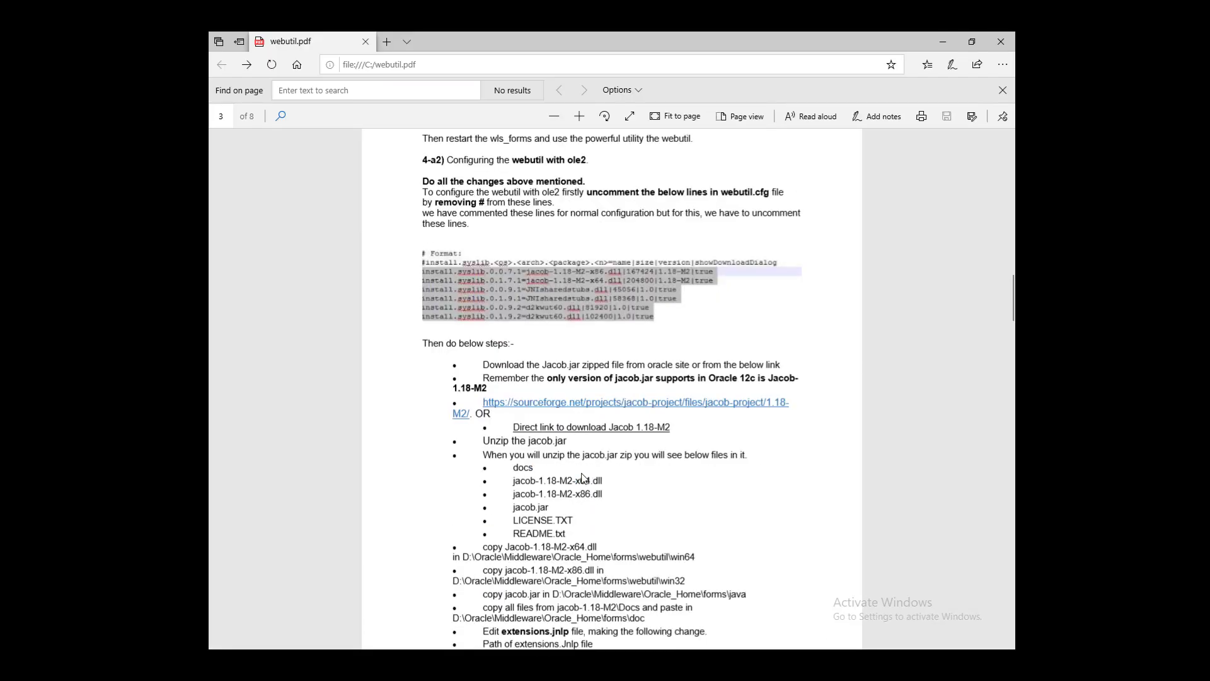
scroll(564, 489, "up", 1)
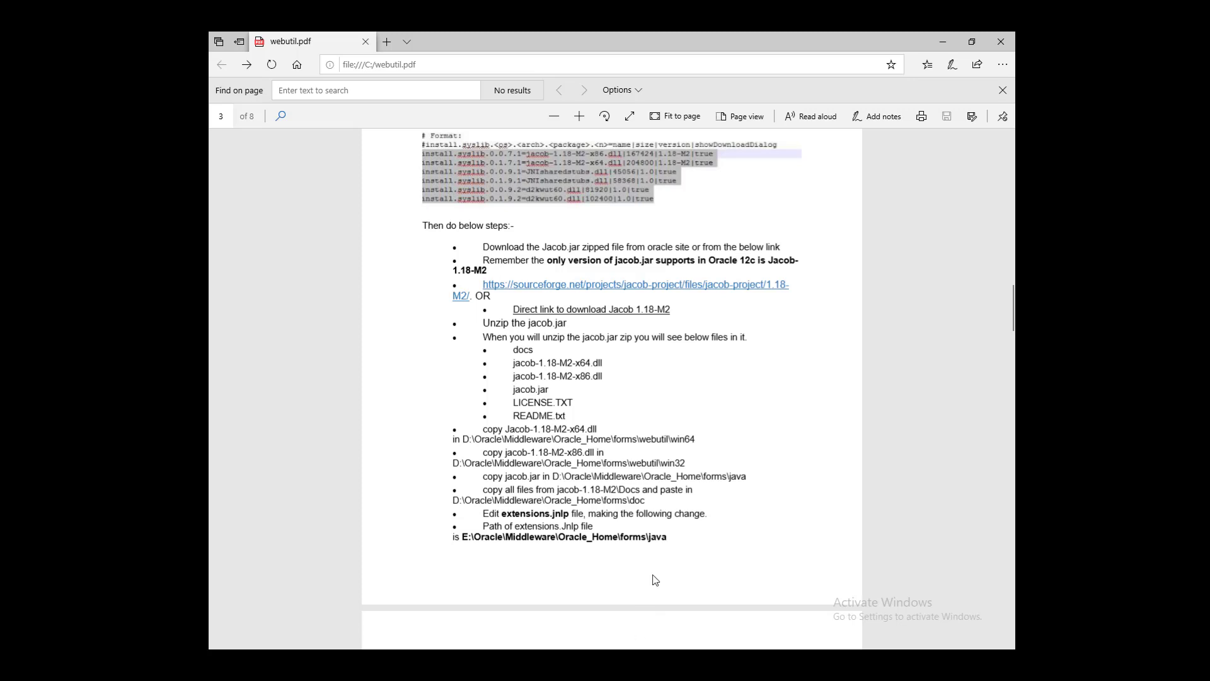
Extract jacob-1.18-M2.zip on Local Disk (C:) using Extract Here
mouse_move(564, 663)
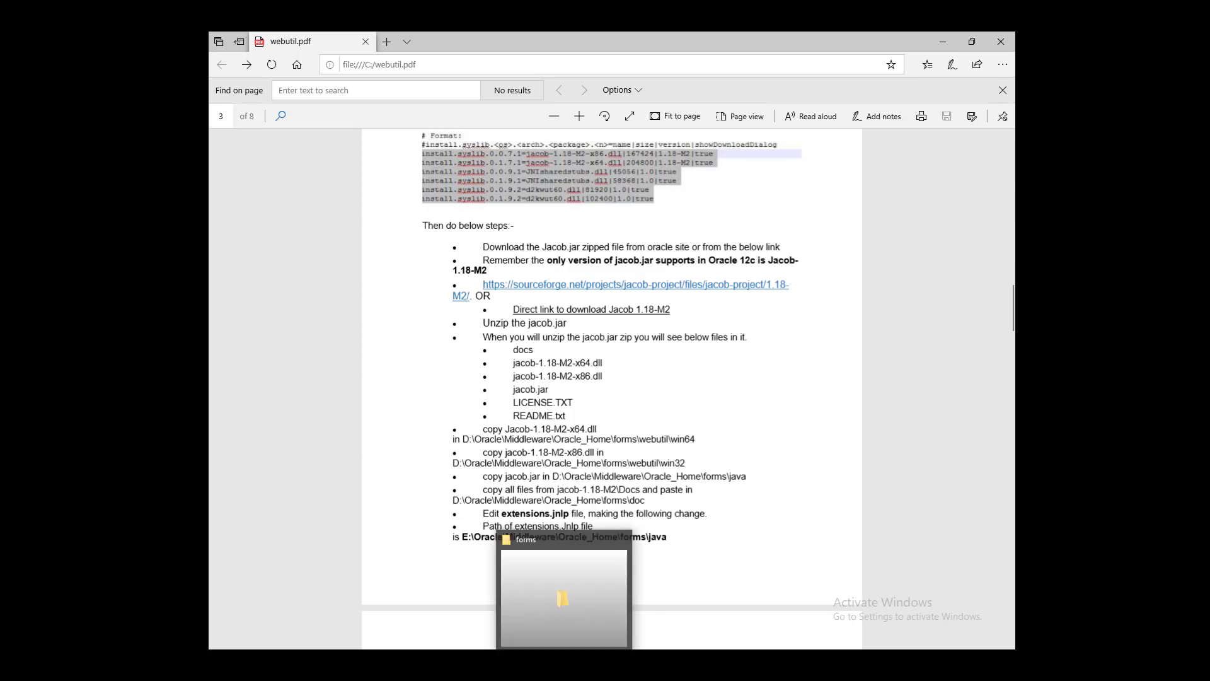
left_click(564, 598)
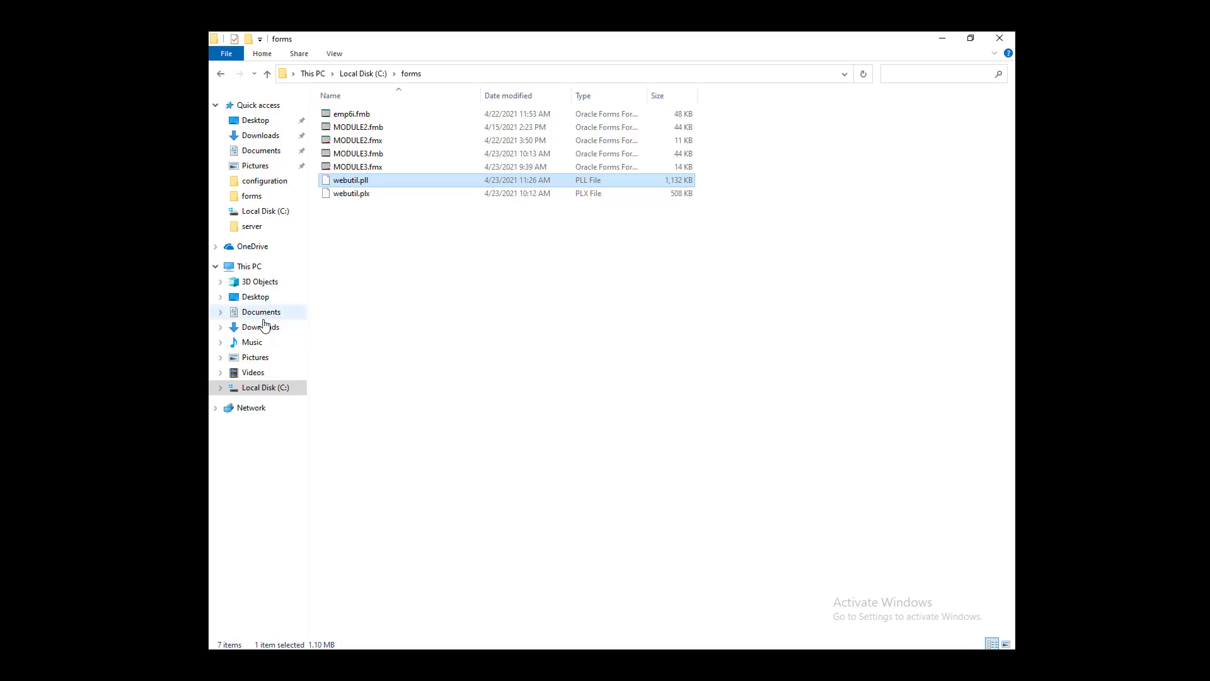
left_click(281, 392)
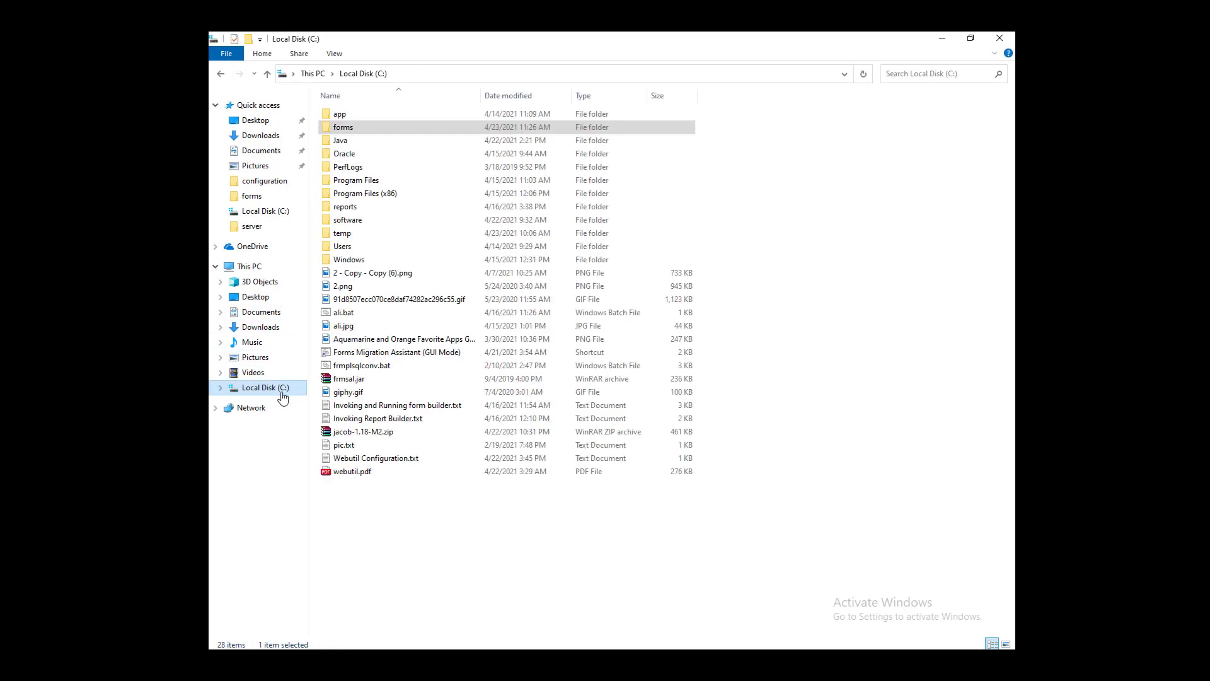
left_click(350, 433)
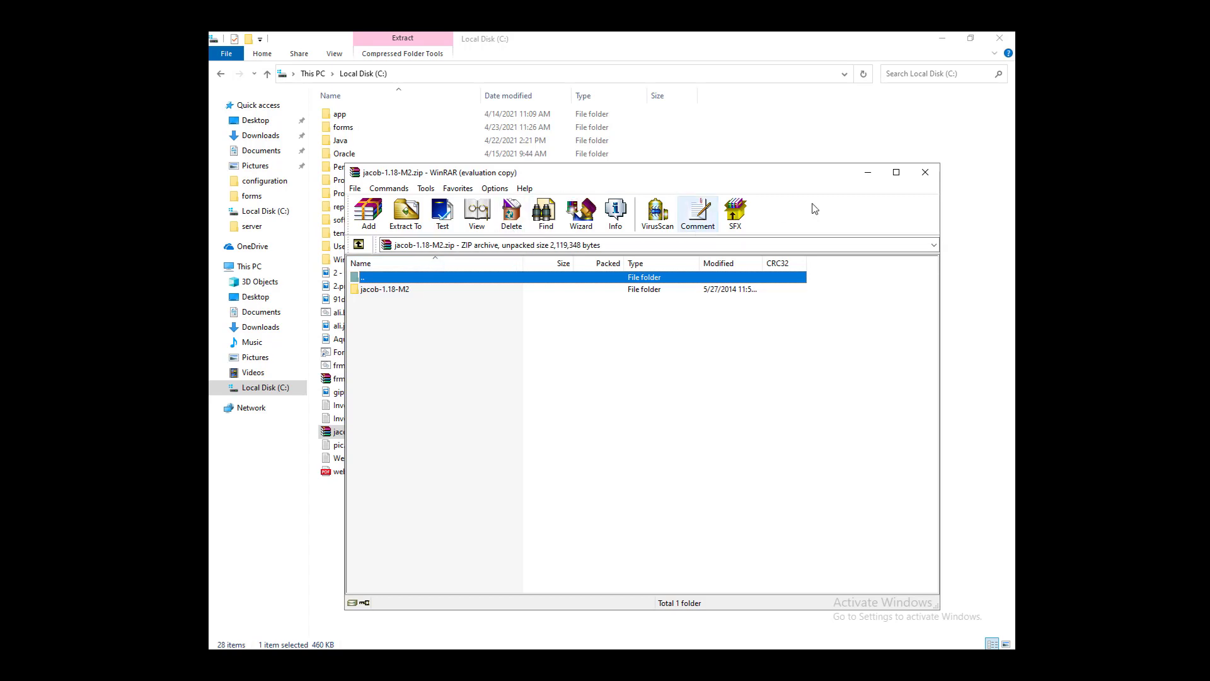
left_click(924, 172)
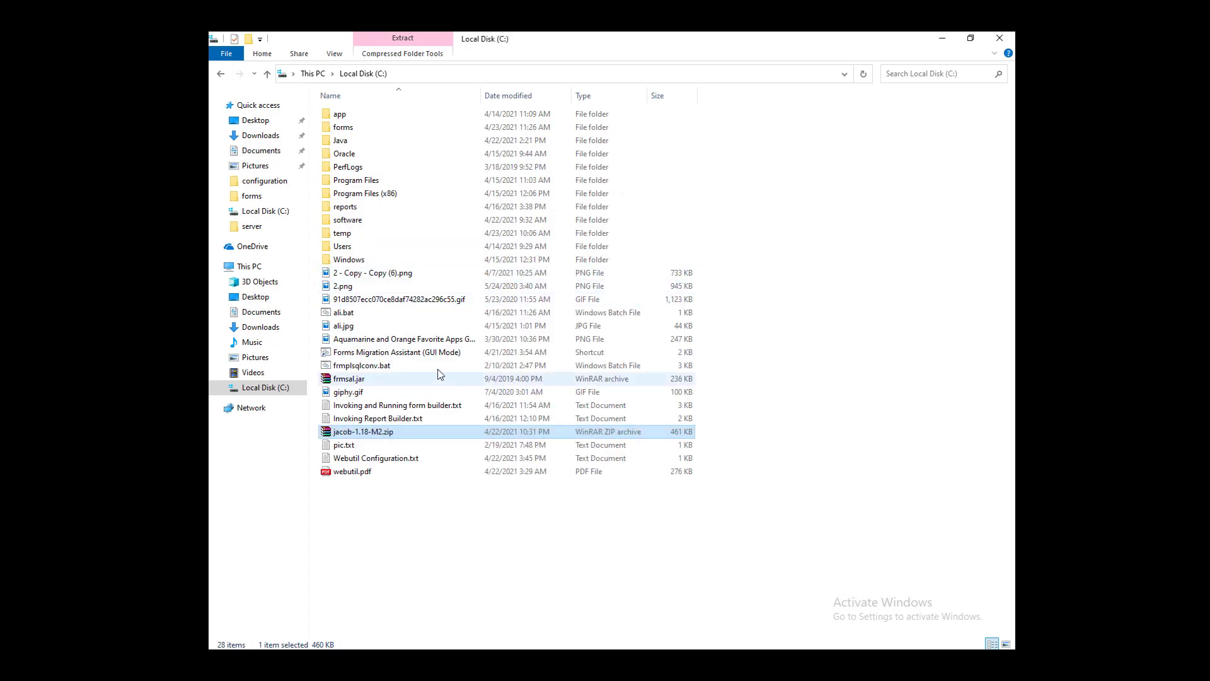
right_click(341, 432)
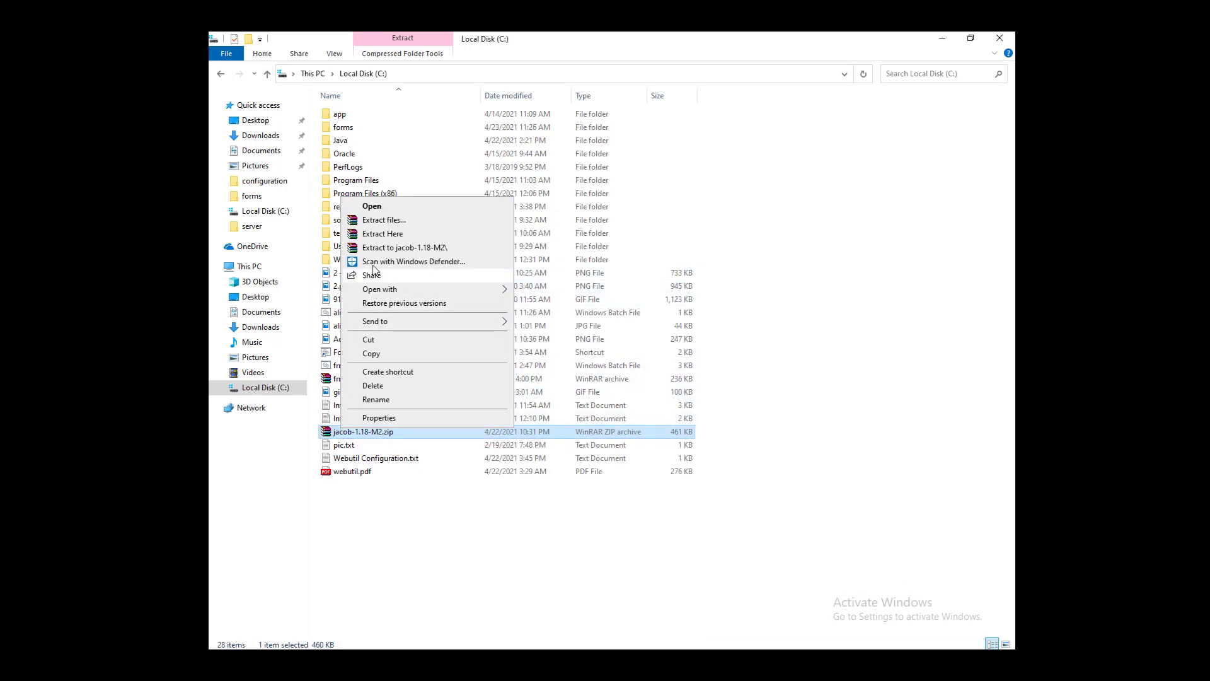
left_click(389, 235)
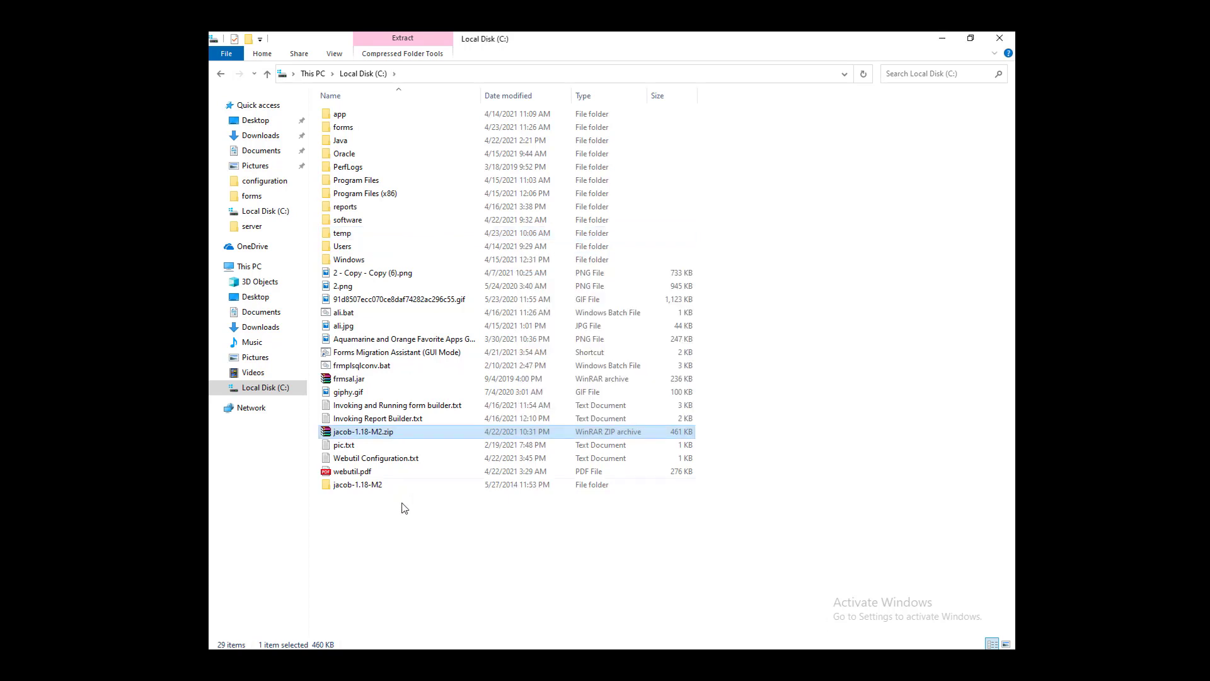
Open the extracted jacob-1.18-M2 folder and compare it against the PDF guide
left_click(367, 489)
double_click(367, 489)
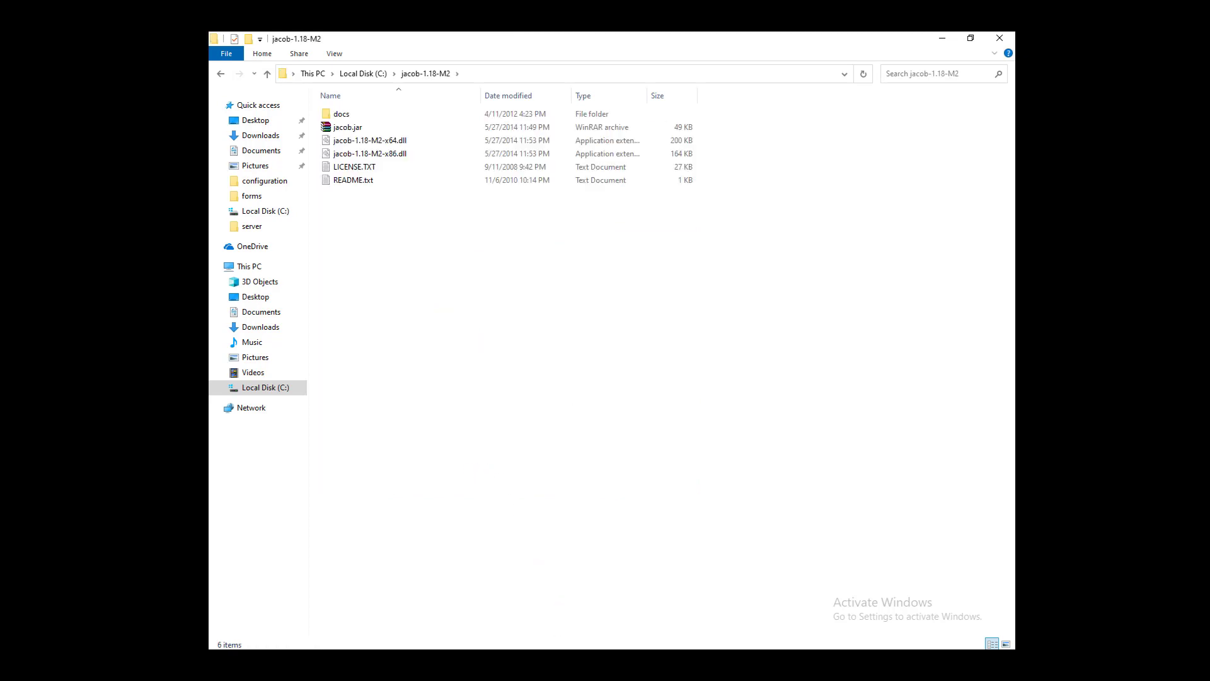
key("alt+Tab")
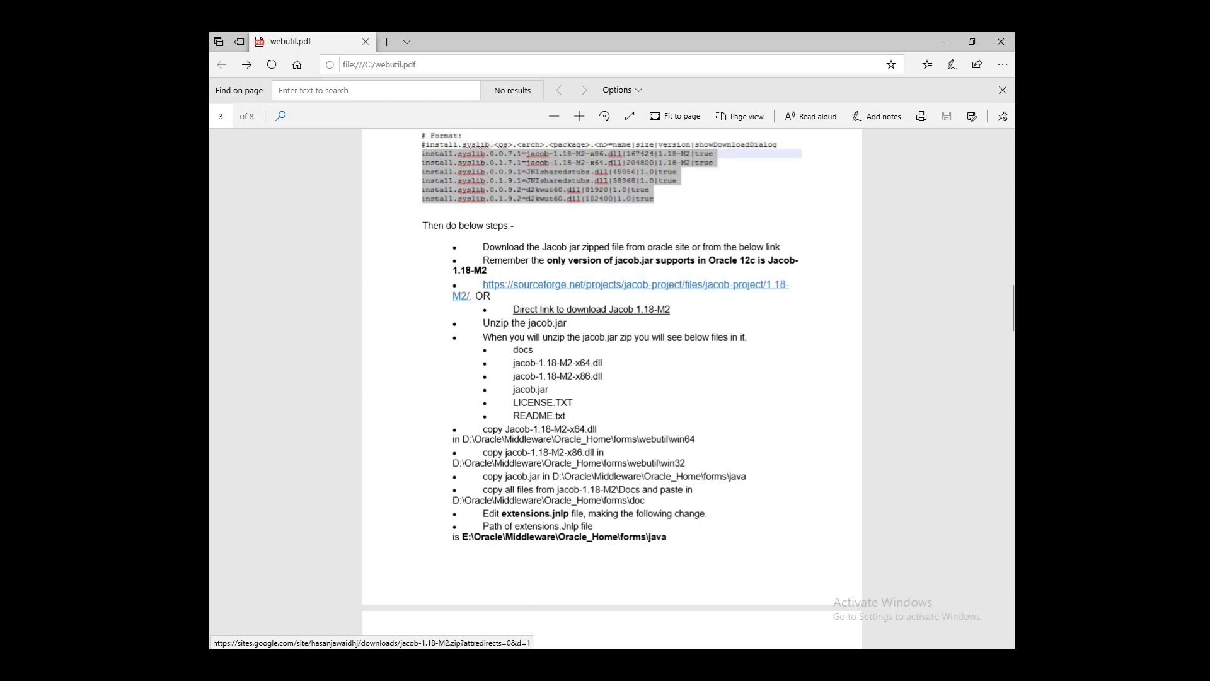
key("alt+Tab")
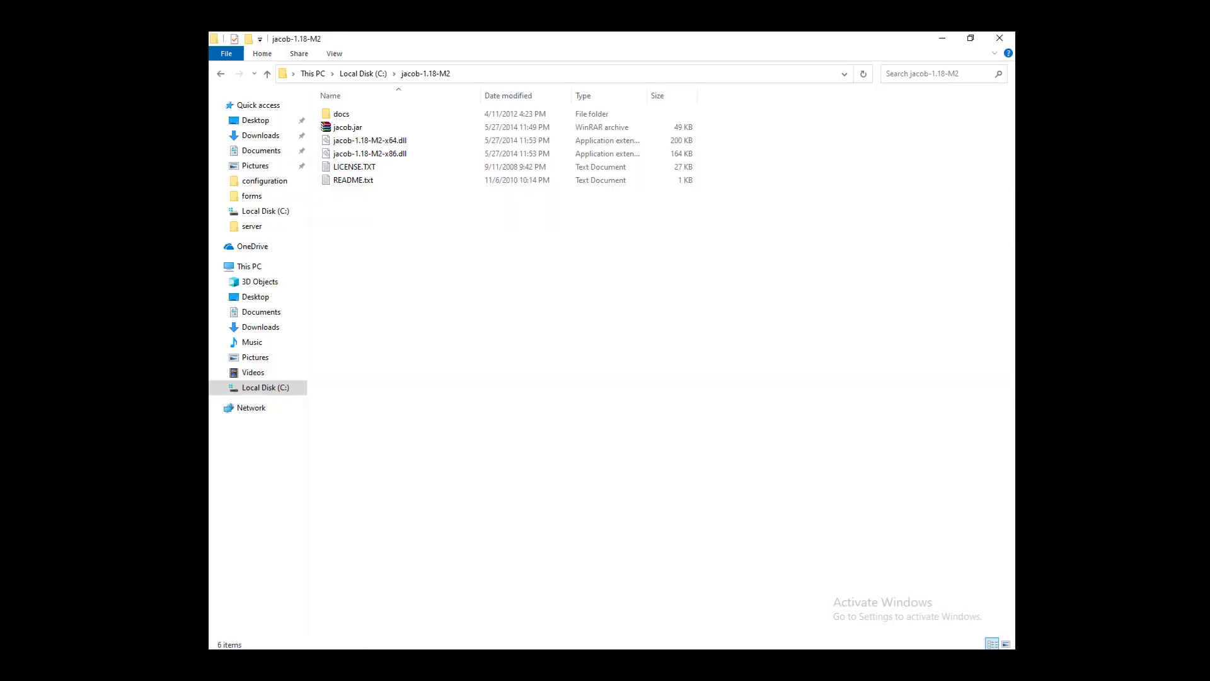
key("alt+Tab")
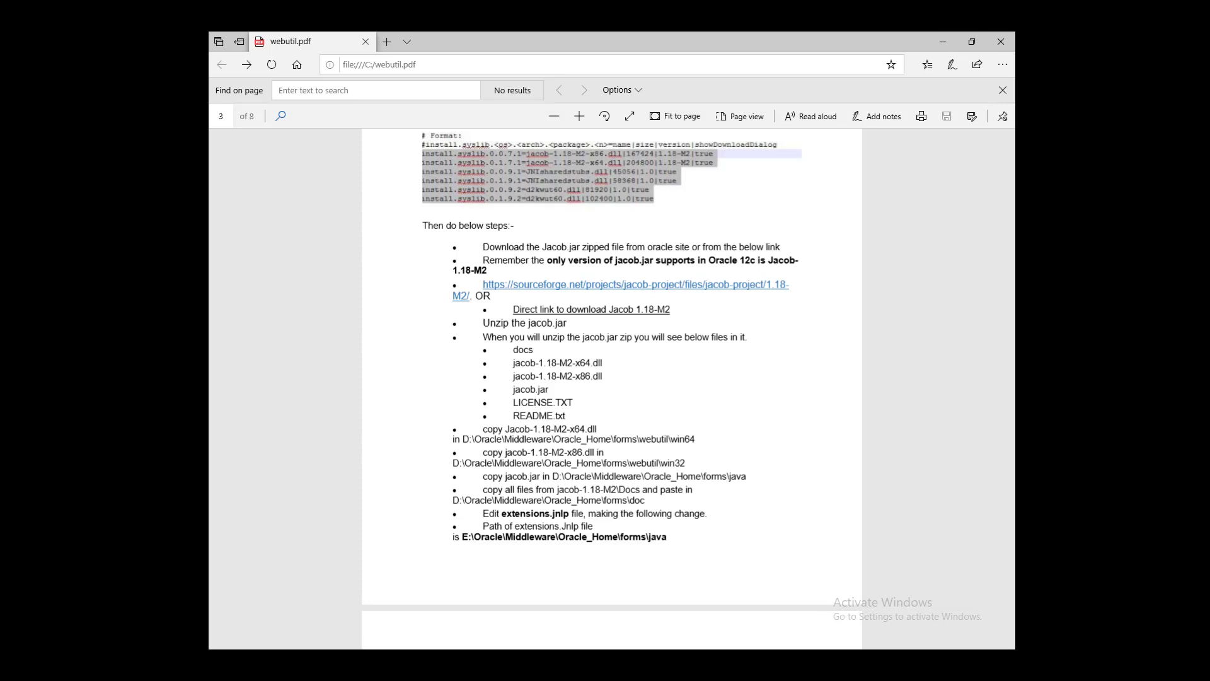
key("alt+Tab")
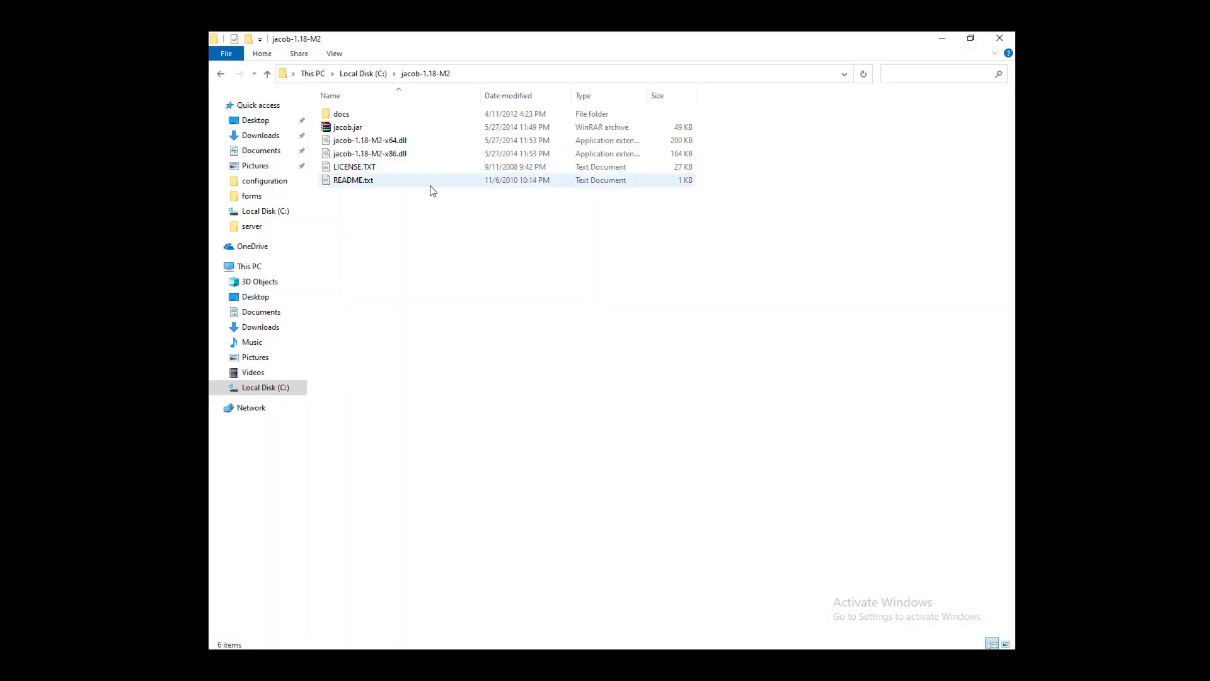
Copy jacob-1.18-M2-x64.dll to the clipboard
left_click(404, 142)
right_click(403, 142)
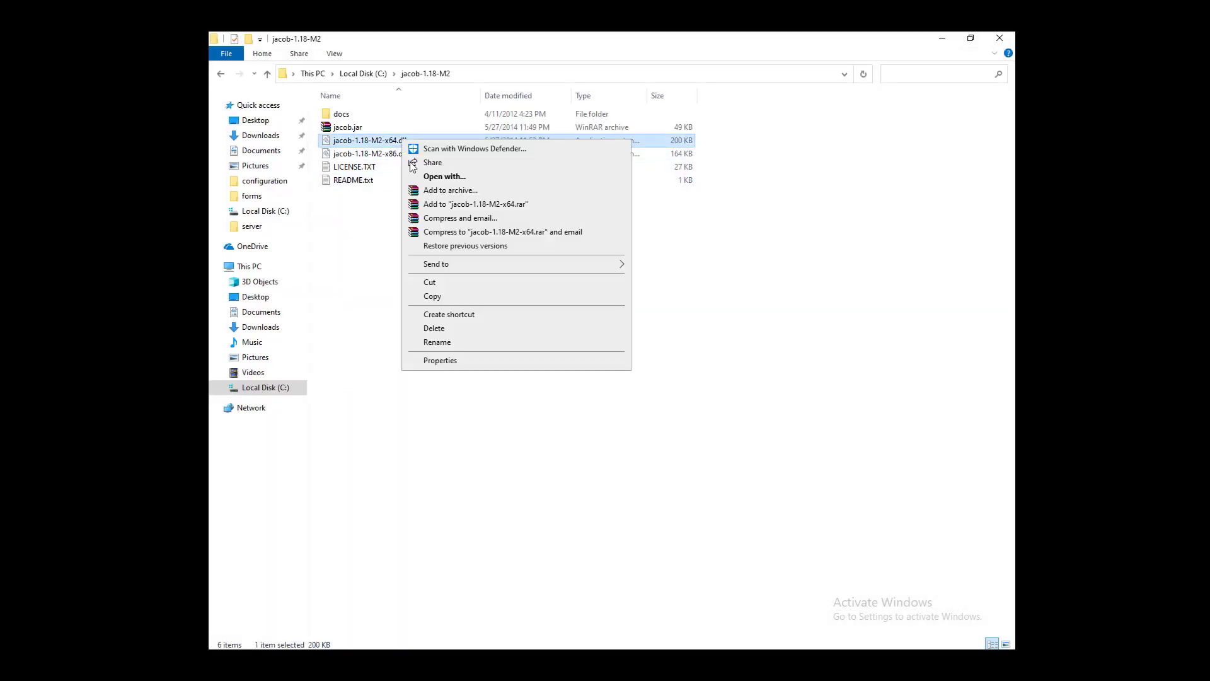
left_click(432, 297)
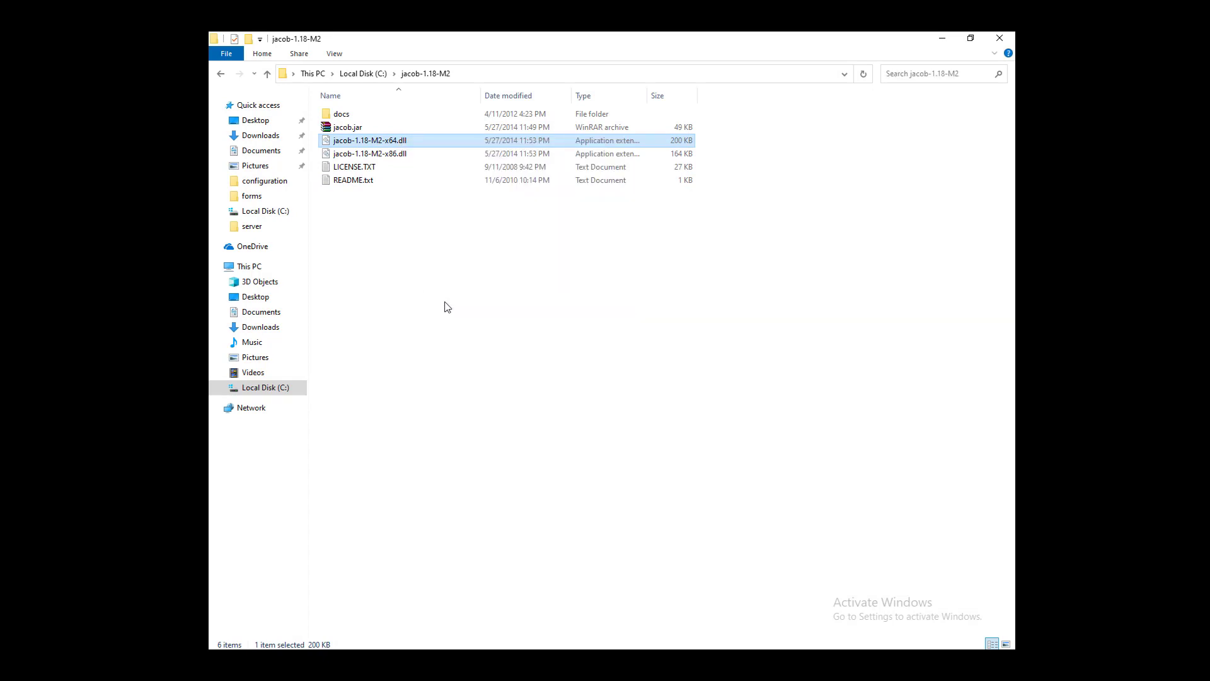
left_click(447, 307)
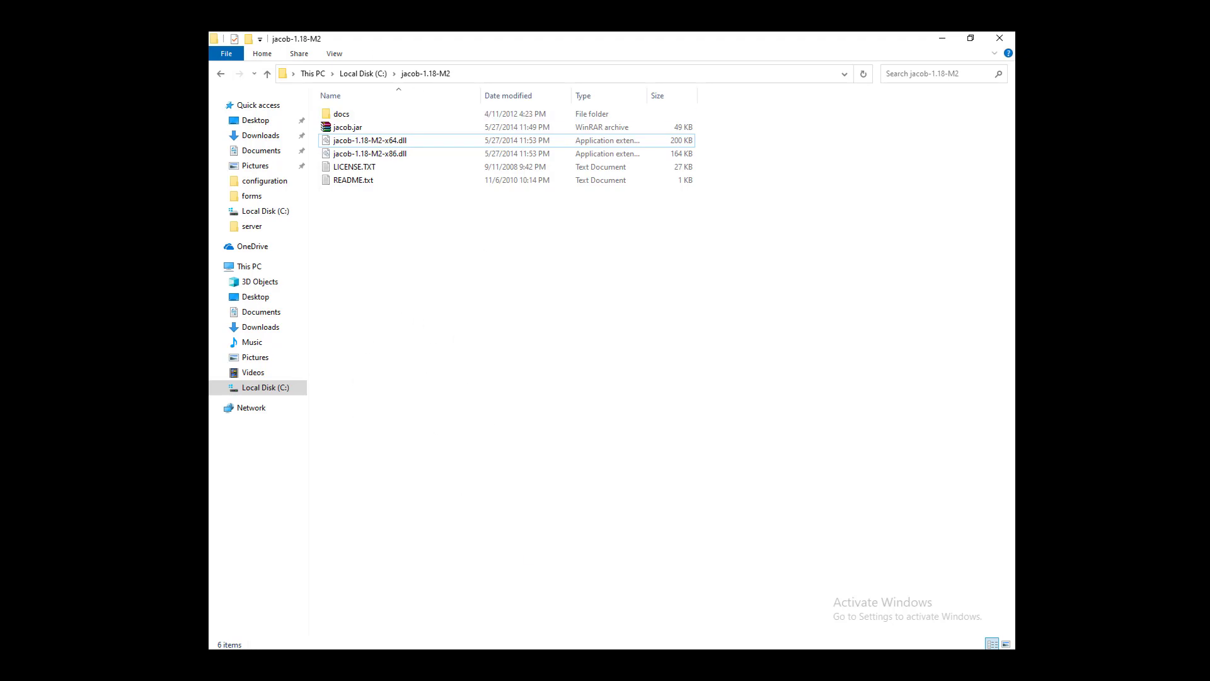
key("alt+Tab")
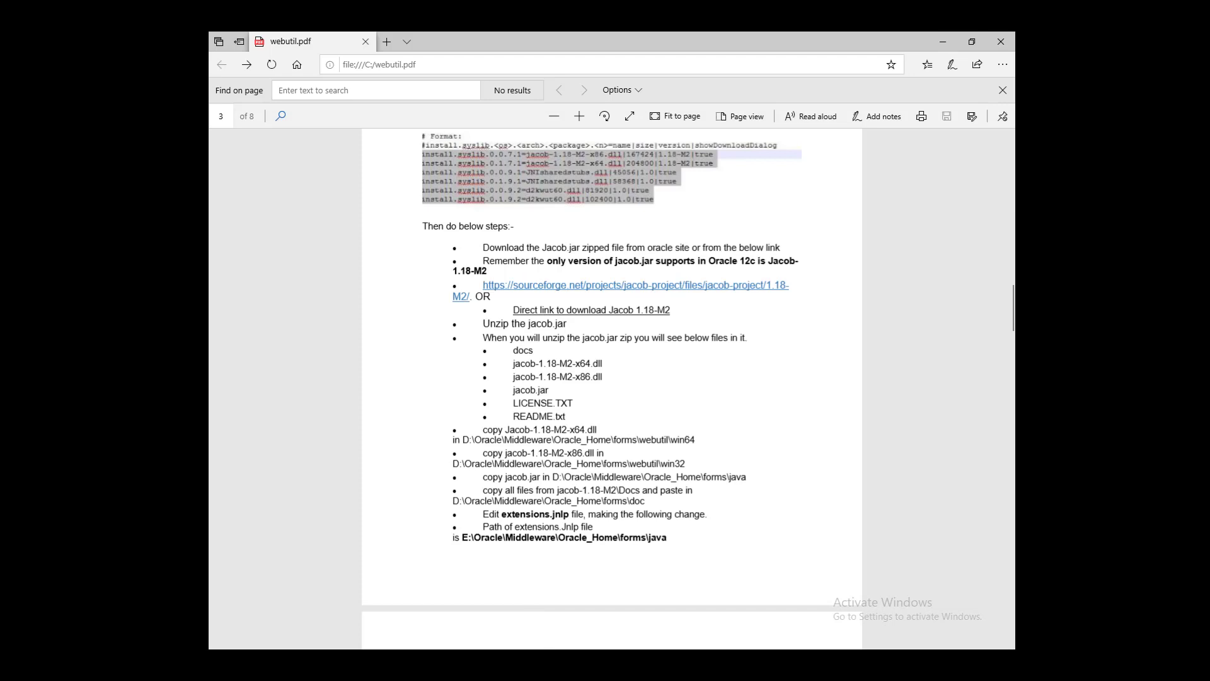
left_click(526, 568)
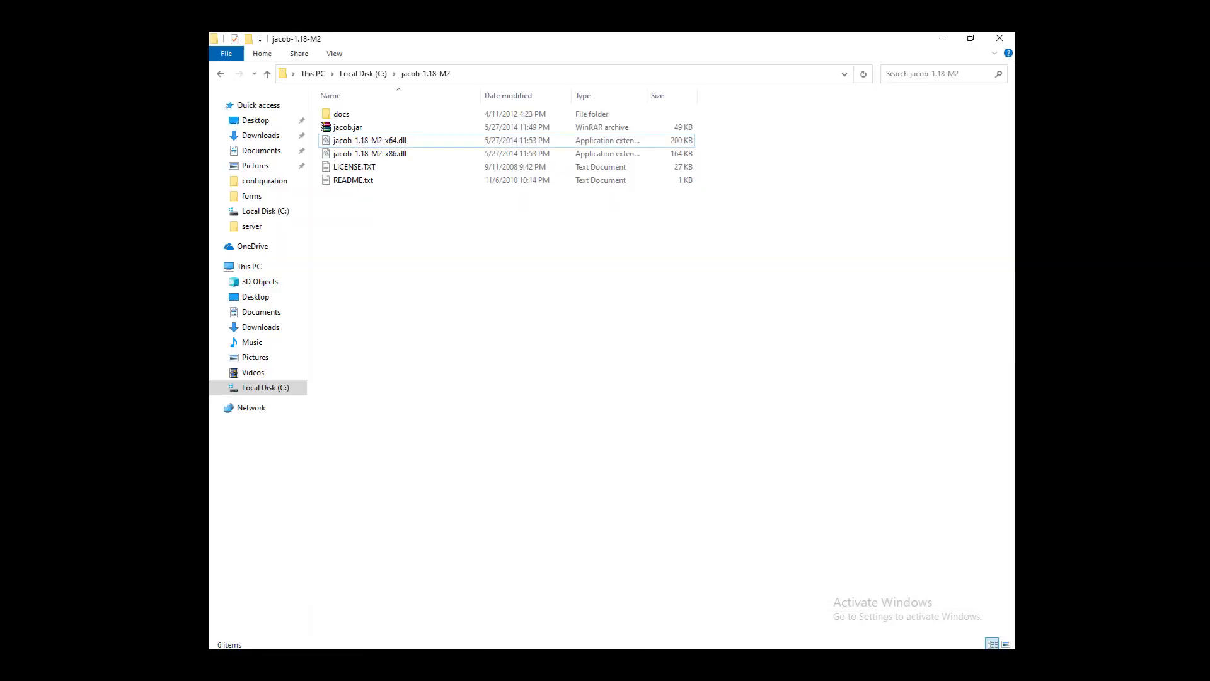
right_click(354, 144)
left_click(386, 301)
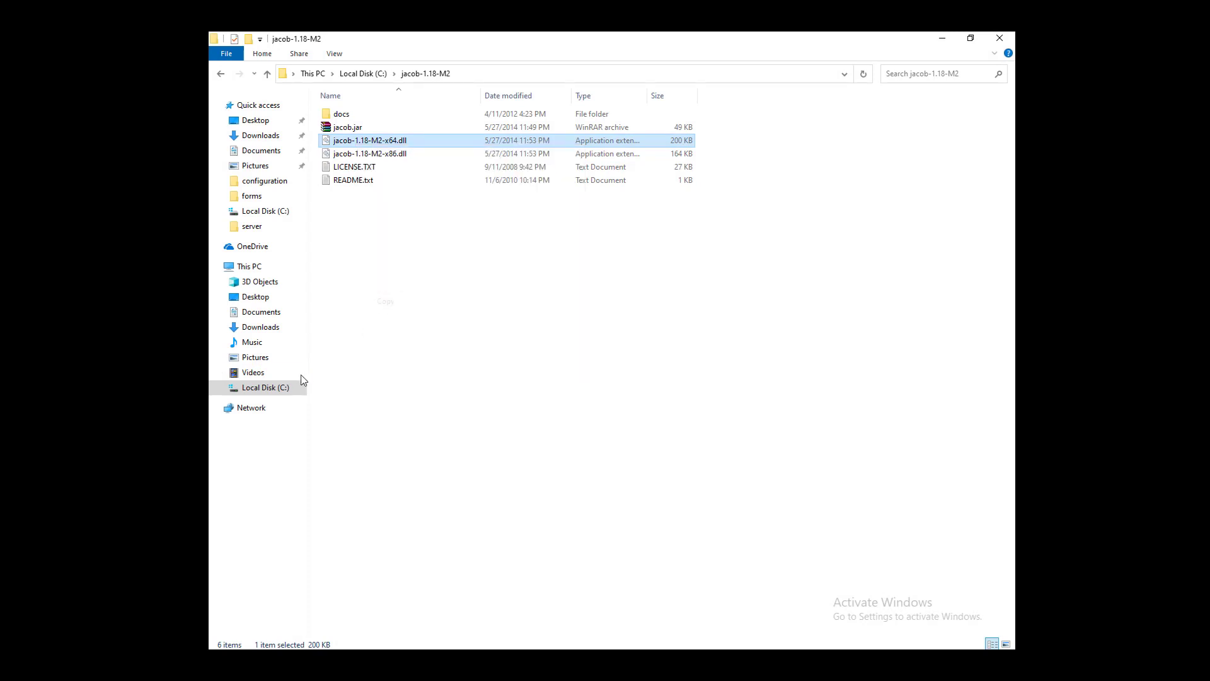
Navigate to C:\Oracle\Middleware\Oracle_Home\forms\webutil\win64
left_click(282, 387)
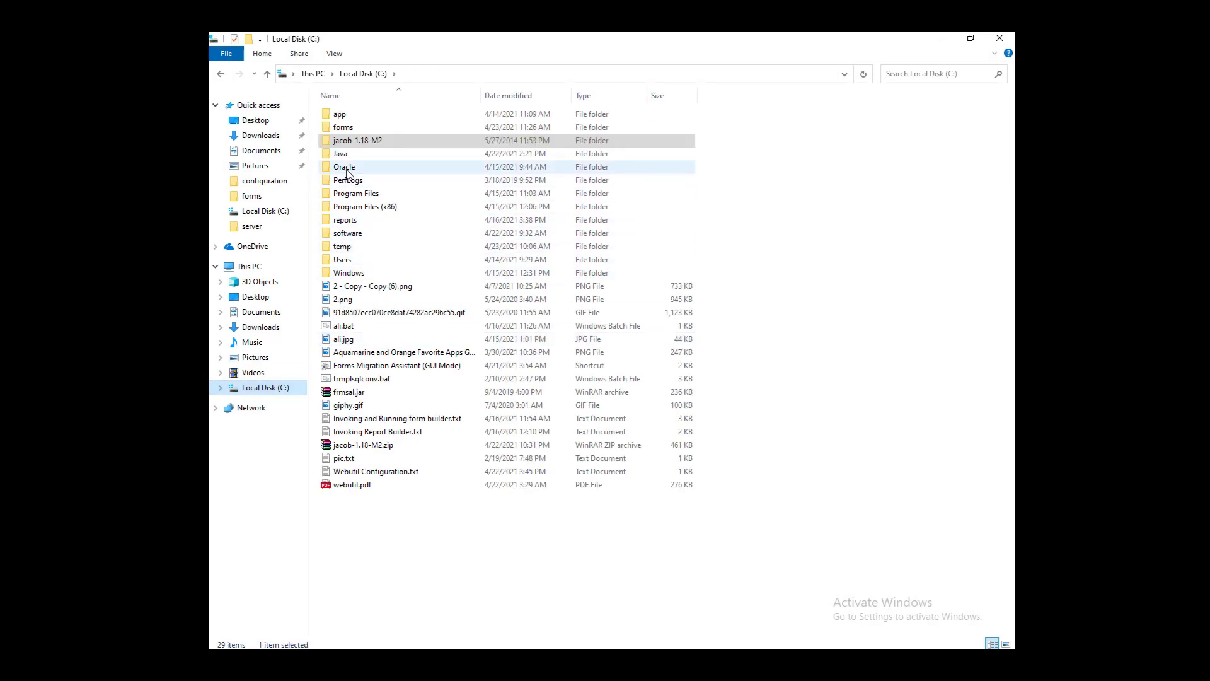
double_click(348, 116)
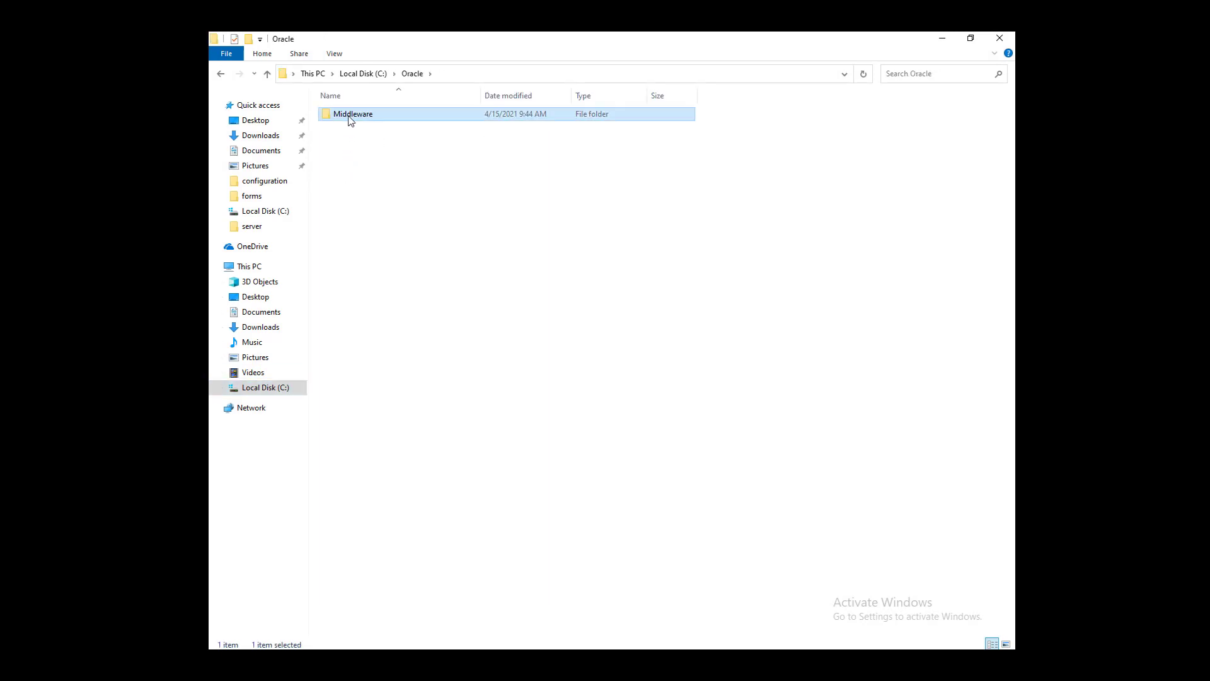
double_click(364, 119)
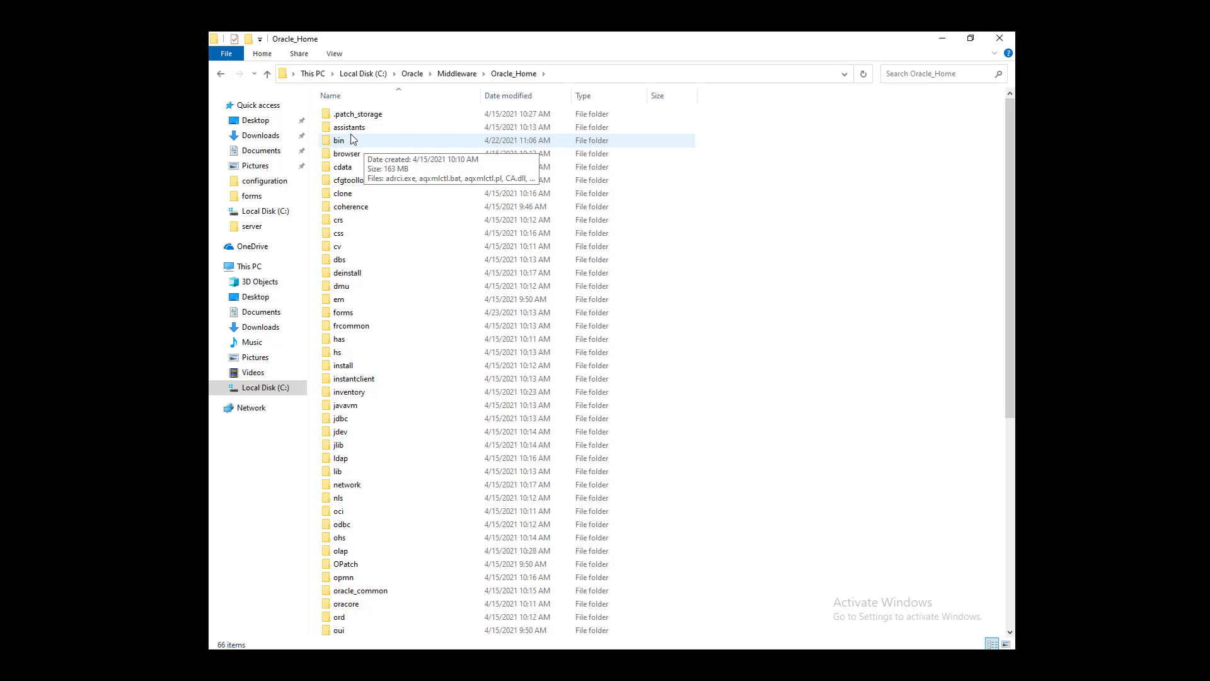
key("f")
key("Return")
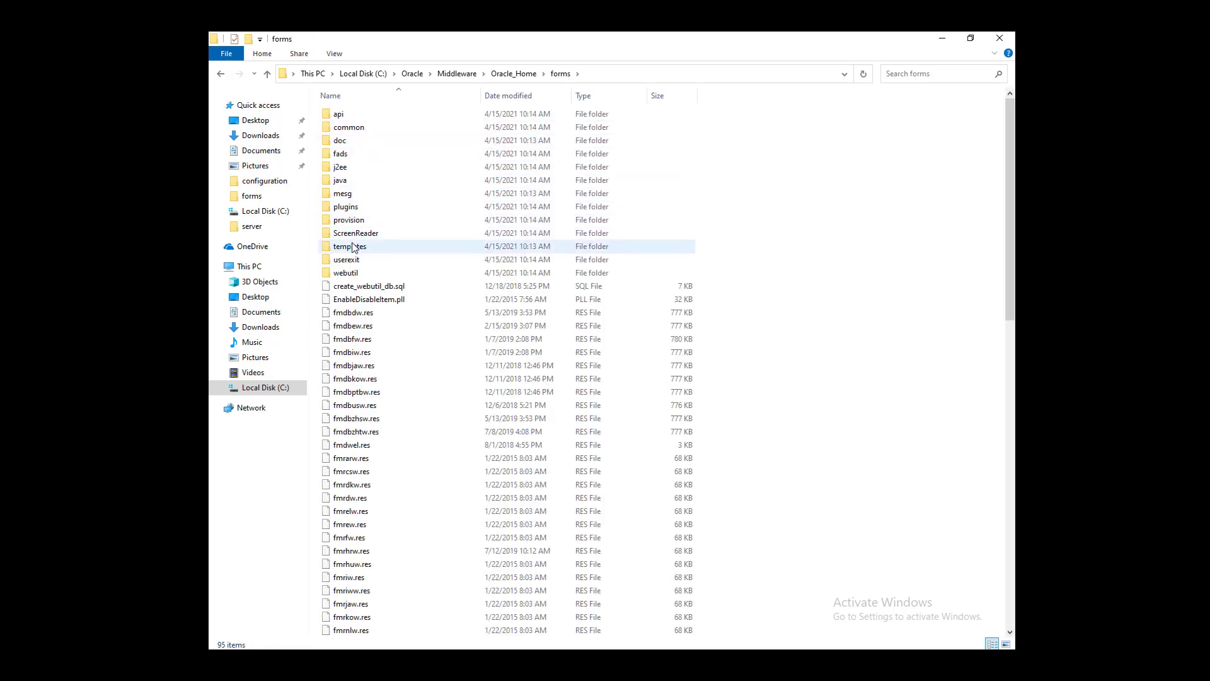
double_click(360, 275)
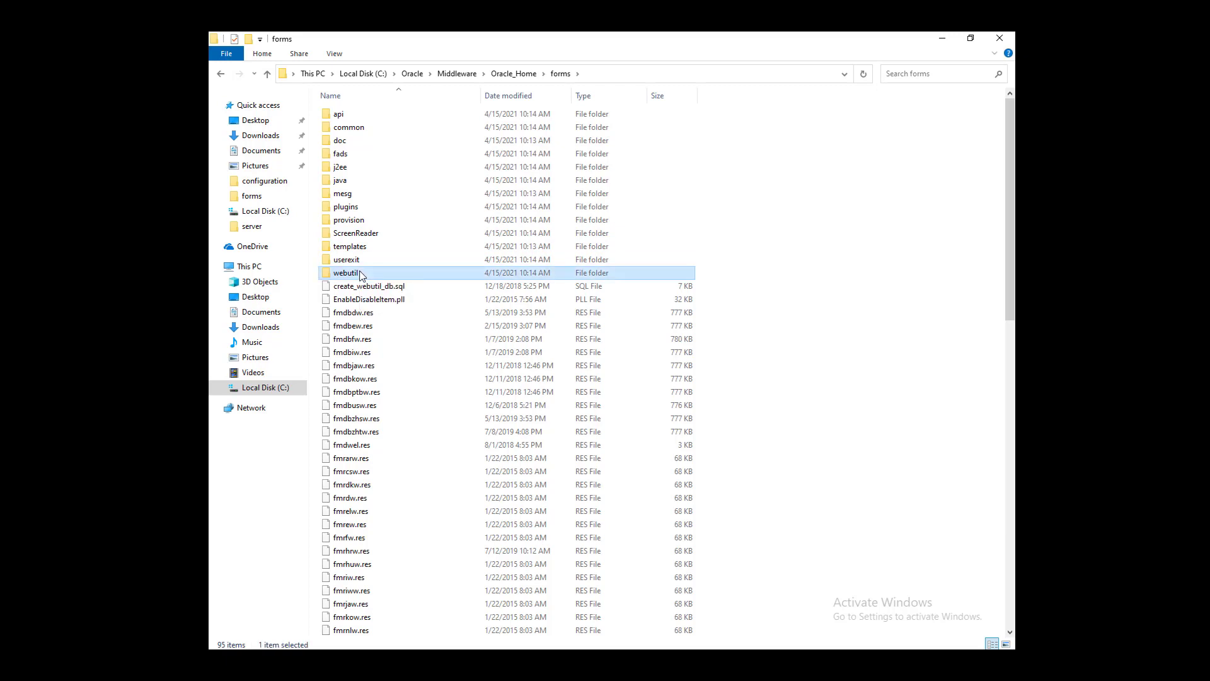
left_click(351, 129)
double_click(351, 129)
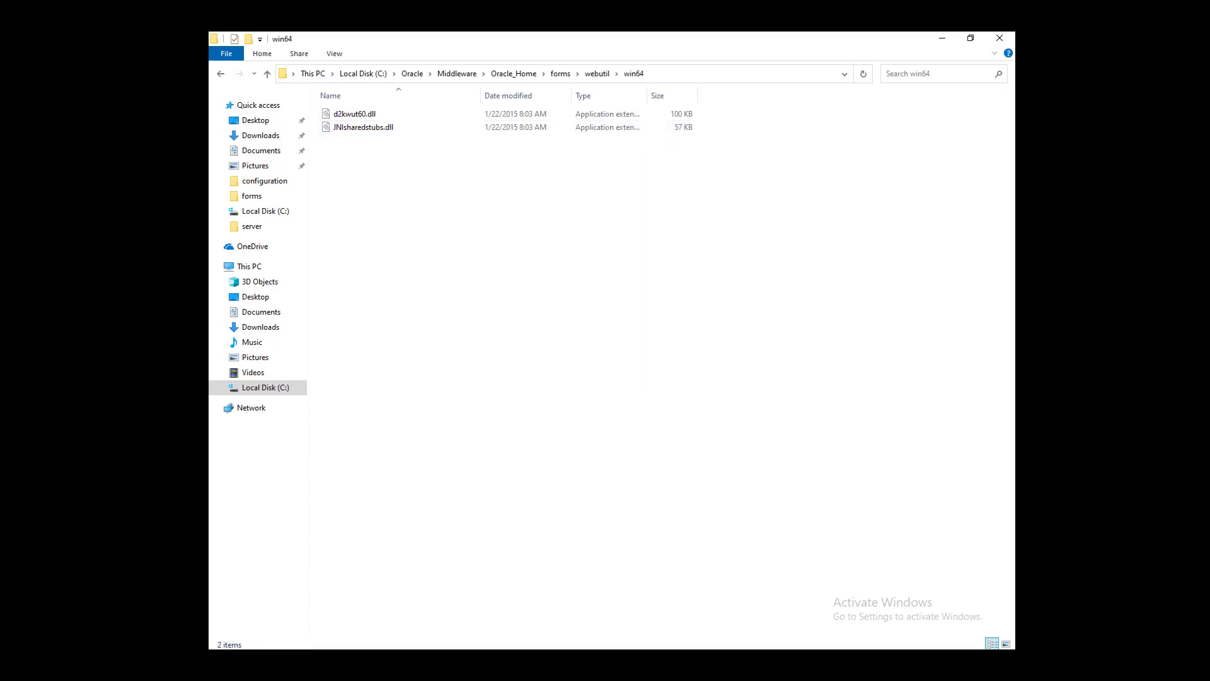
Check the win64 path in the guide and paste jacob-1.18-M2-x64.dll into that folder
key("alt+Tab")
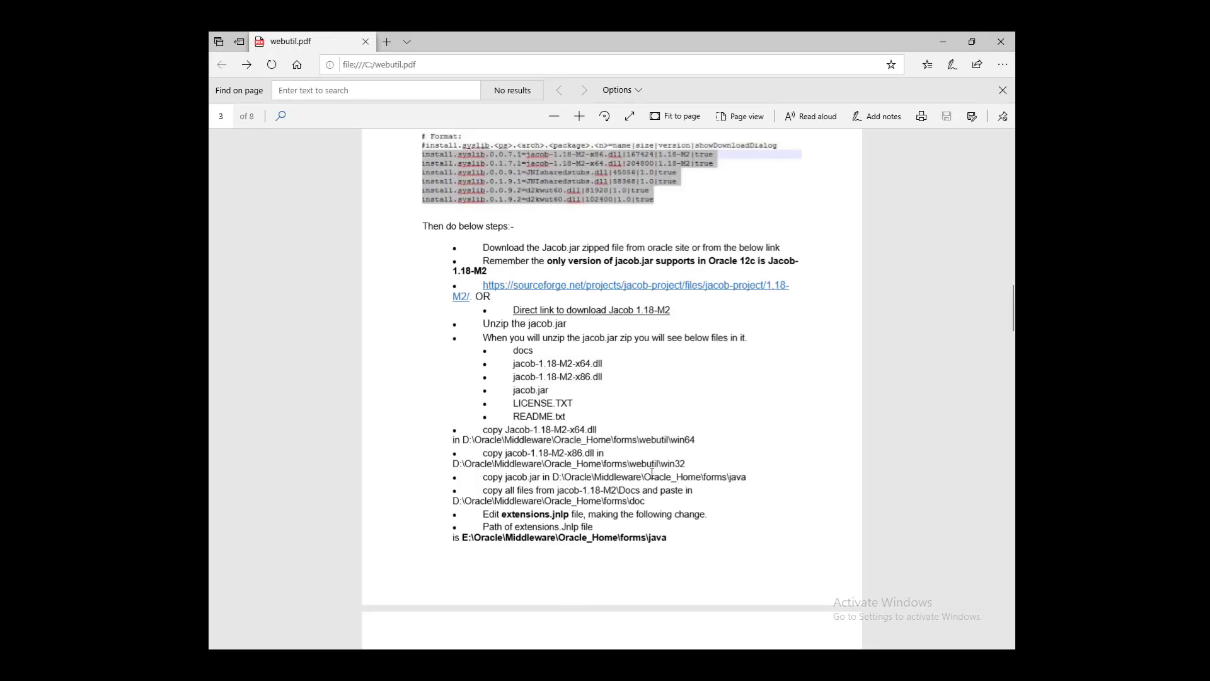
left_click_drag(693, 439, 587, 447)
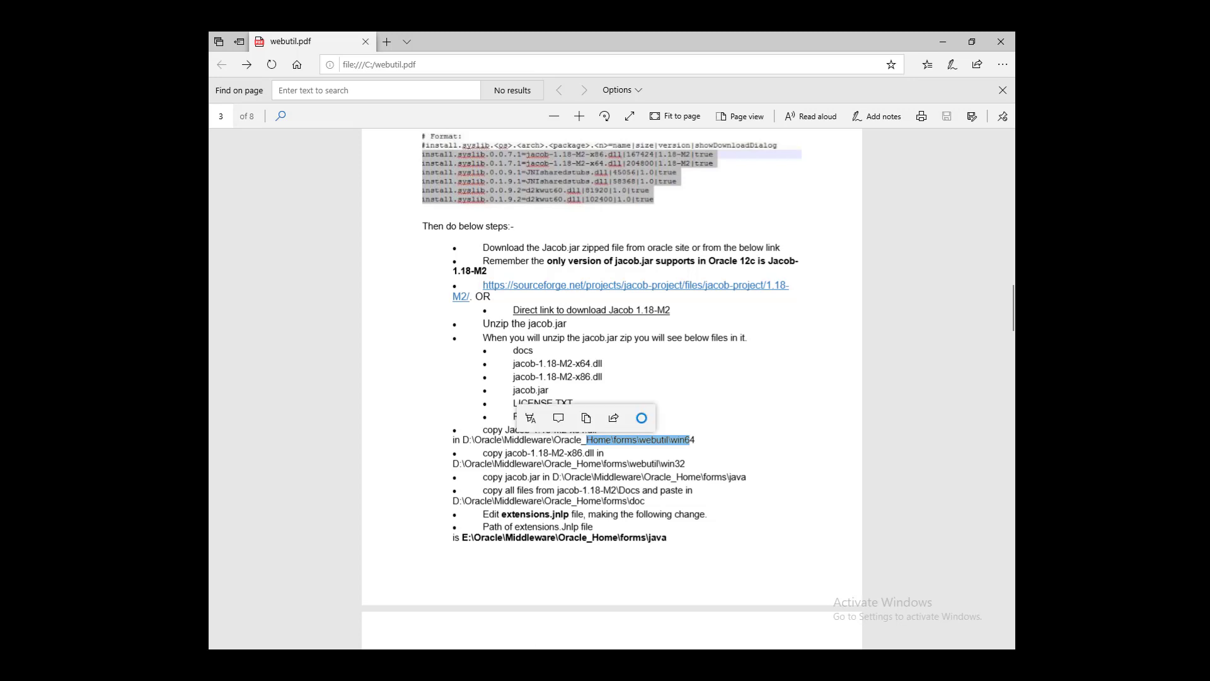
key("alt+Tab")
right_click(479, 326)
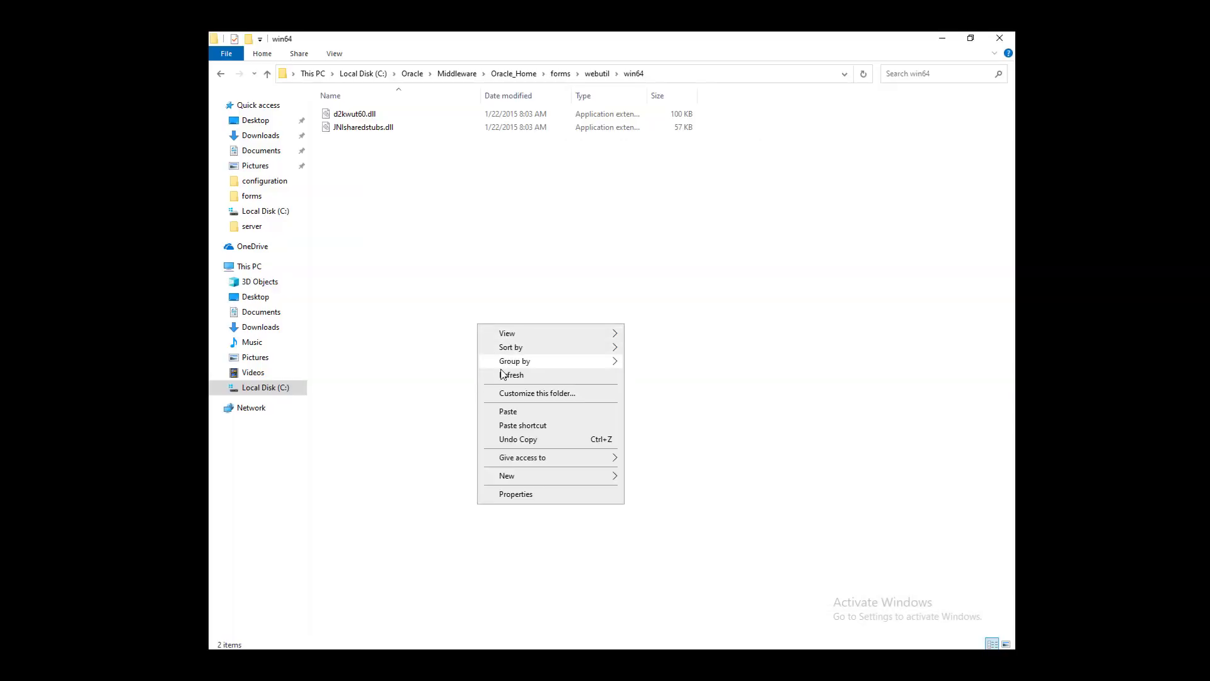
left_click(508, 413)
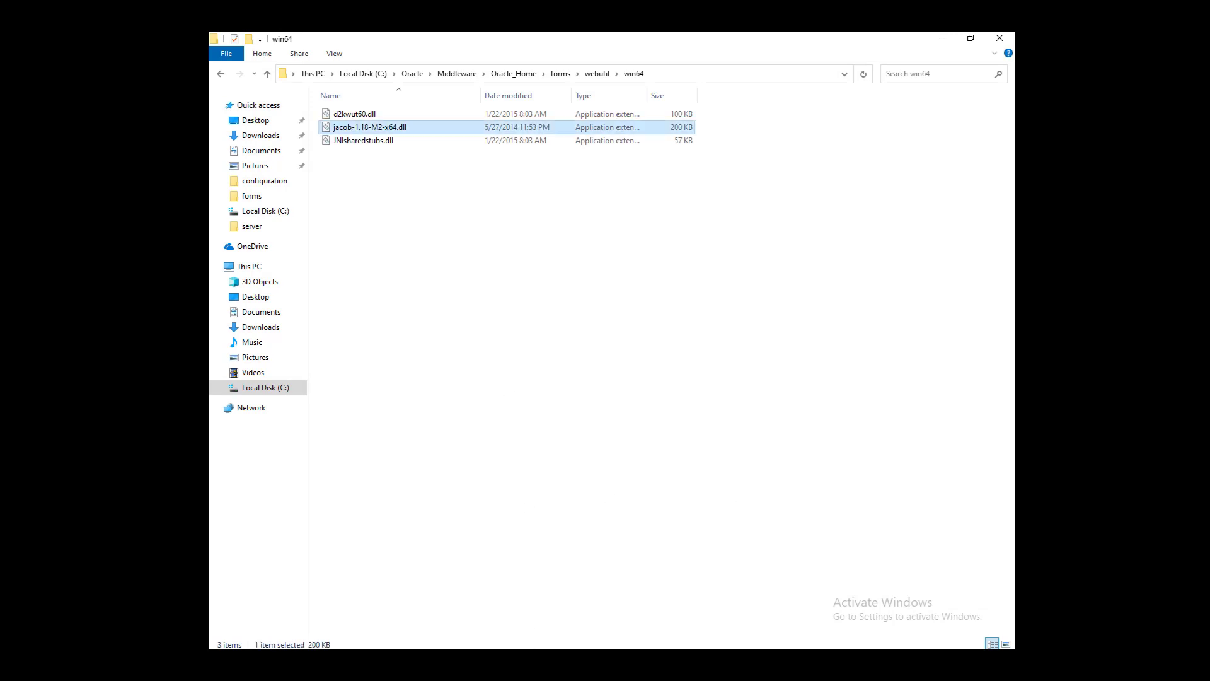
key("alt+Tab")
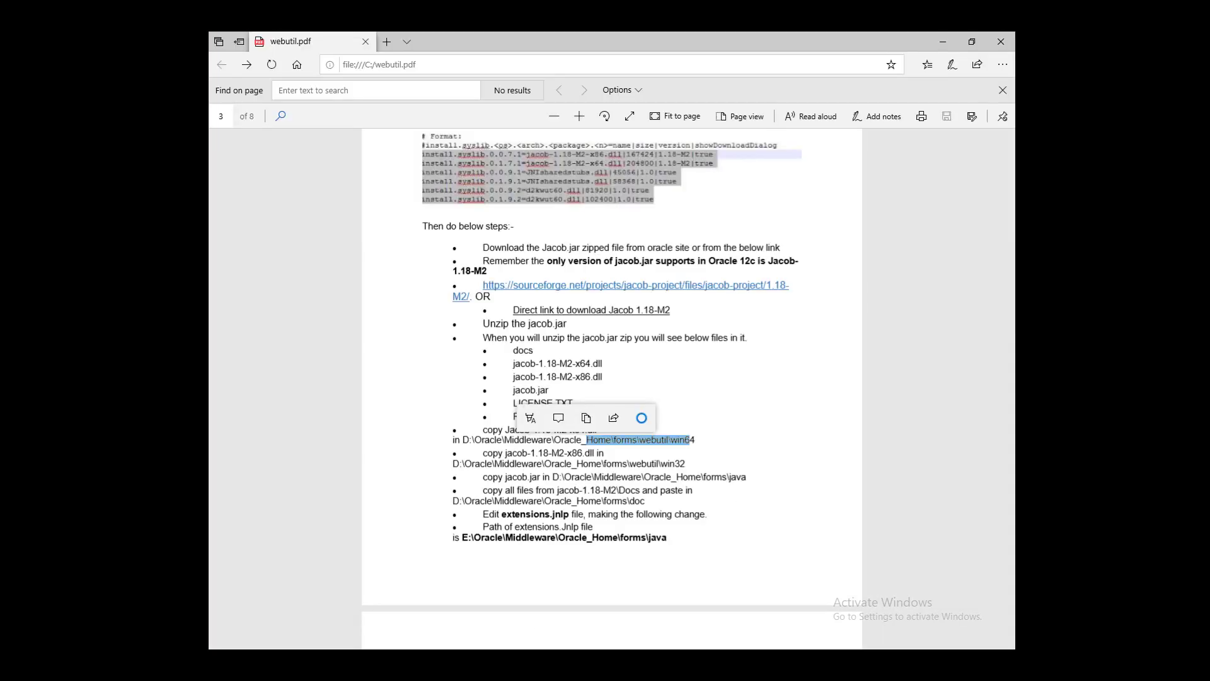
left_click(660, 491)
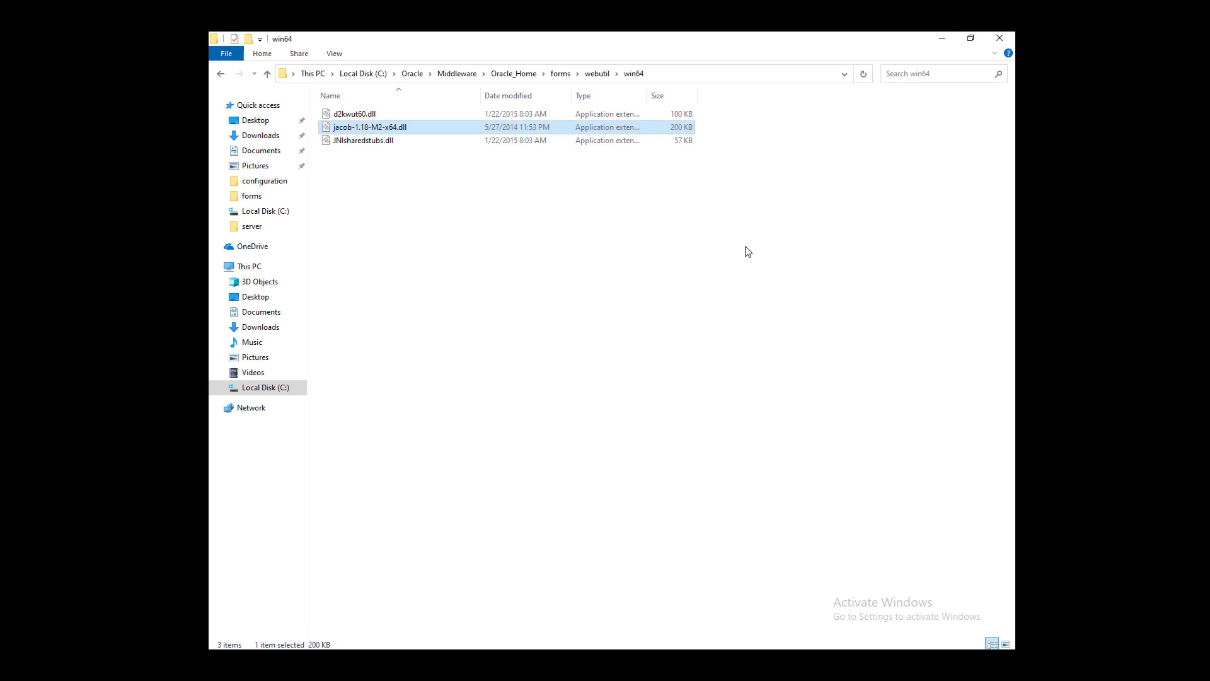
Open C:\jacob-1.18-M2 via This PC and copy jacob-1.18-M2-x86.dll
left_click(942, 38)
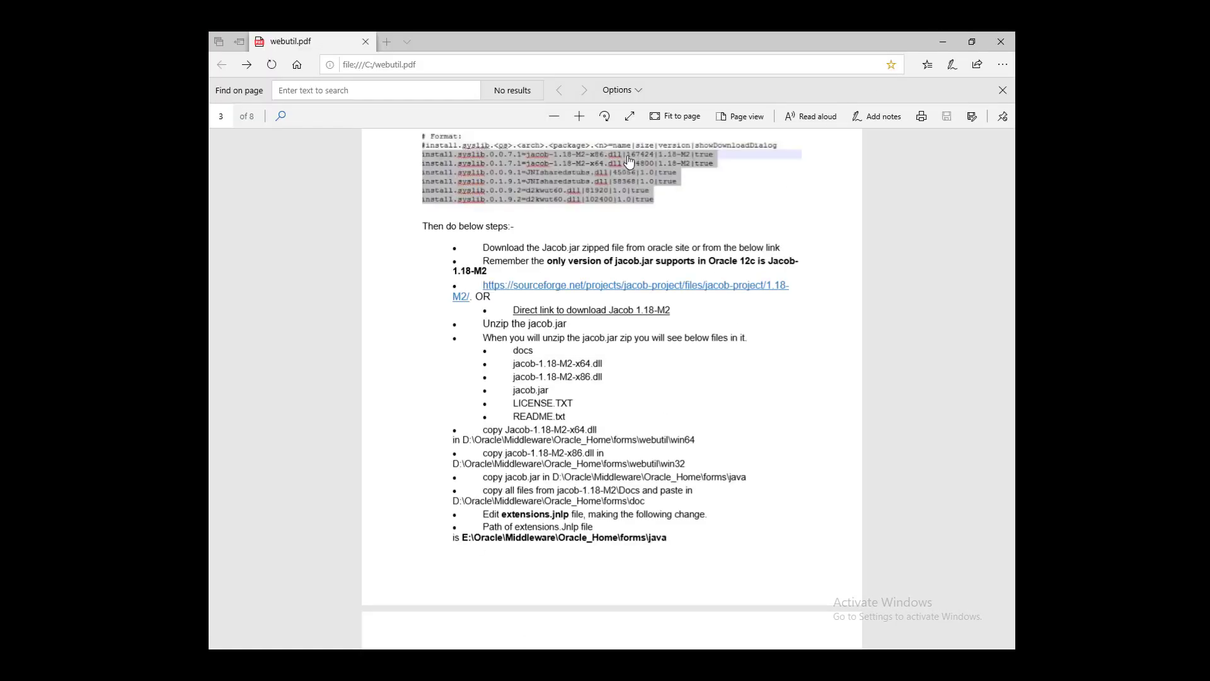
key("super+d")
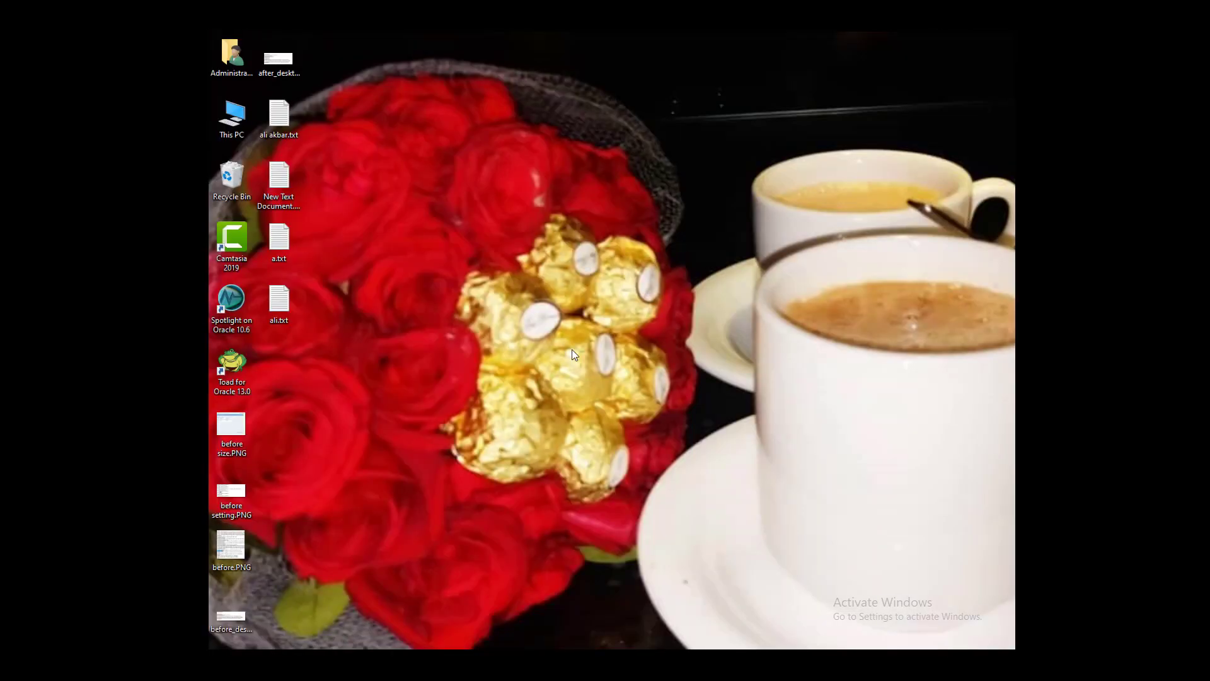
left_click(239, 119)
double_click(240, 120)
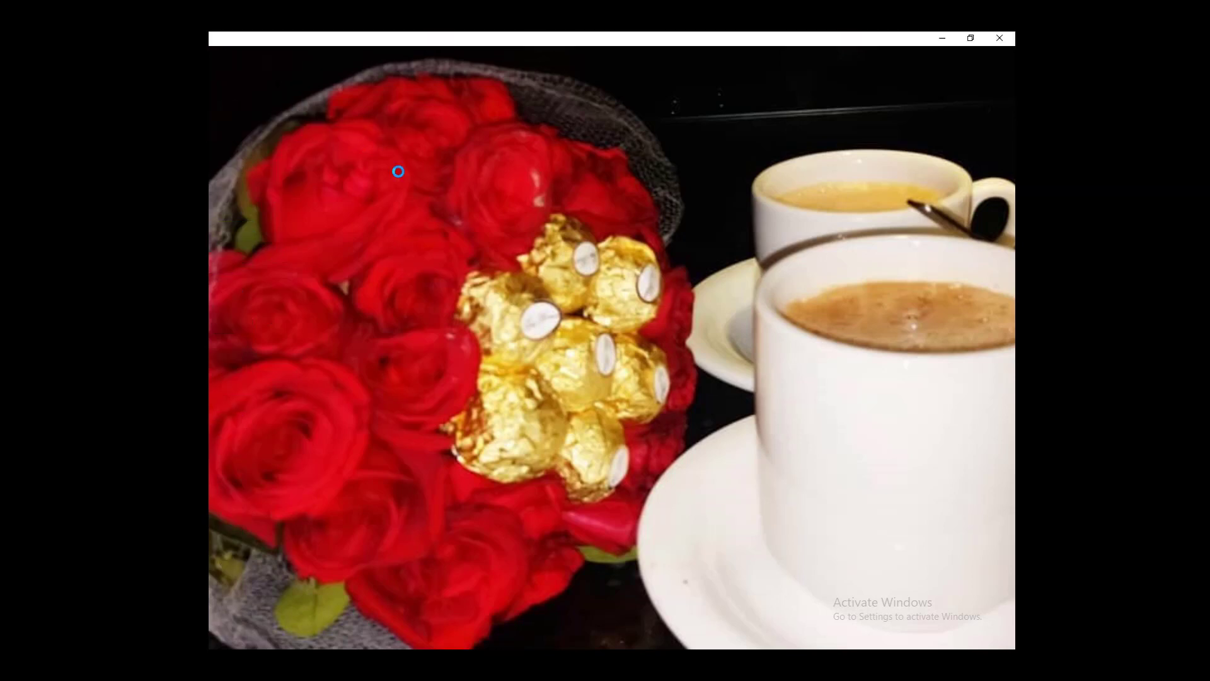
double_click(391, 218)
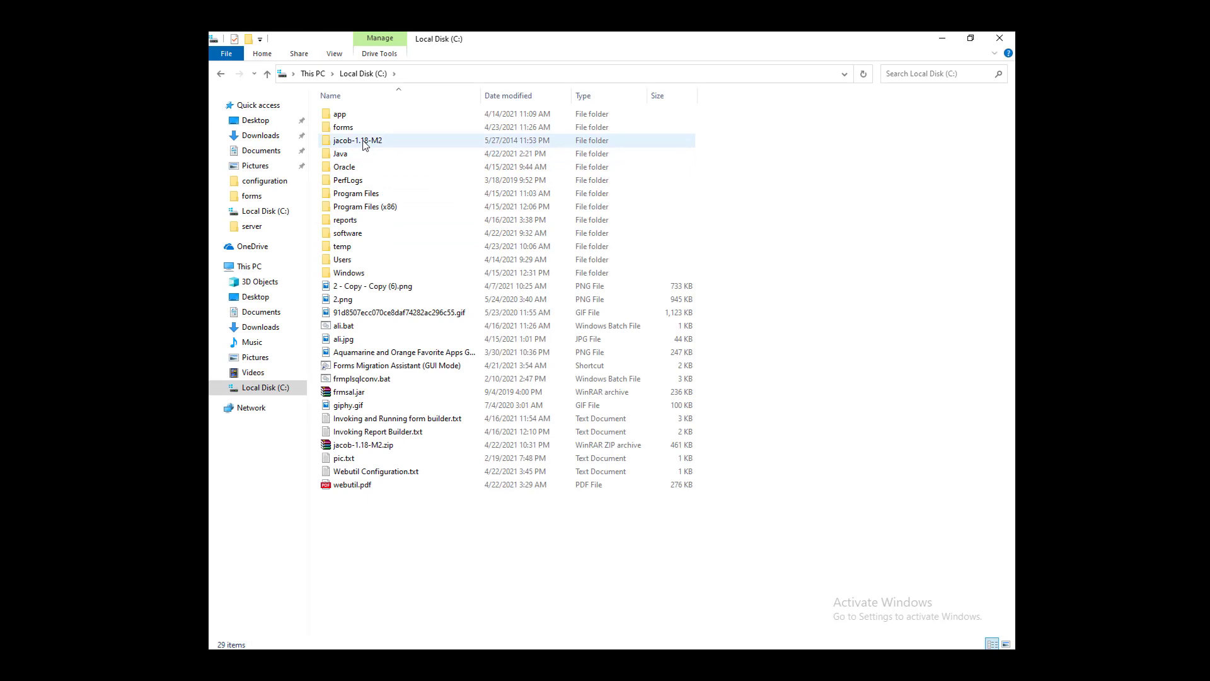
double_click(361, 140)
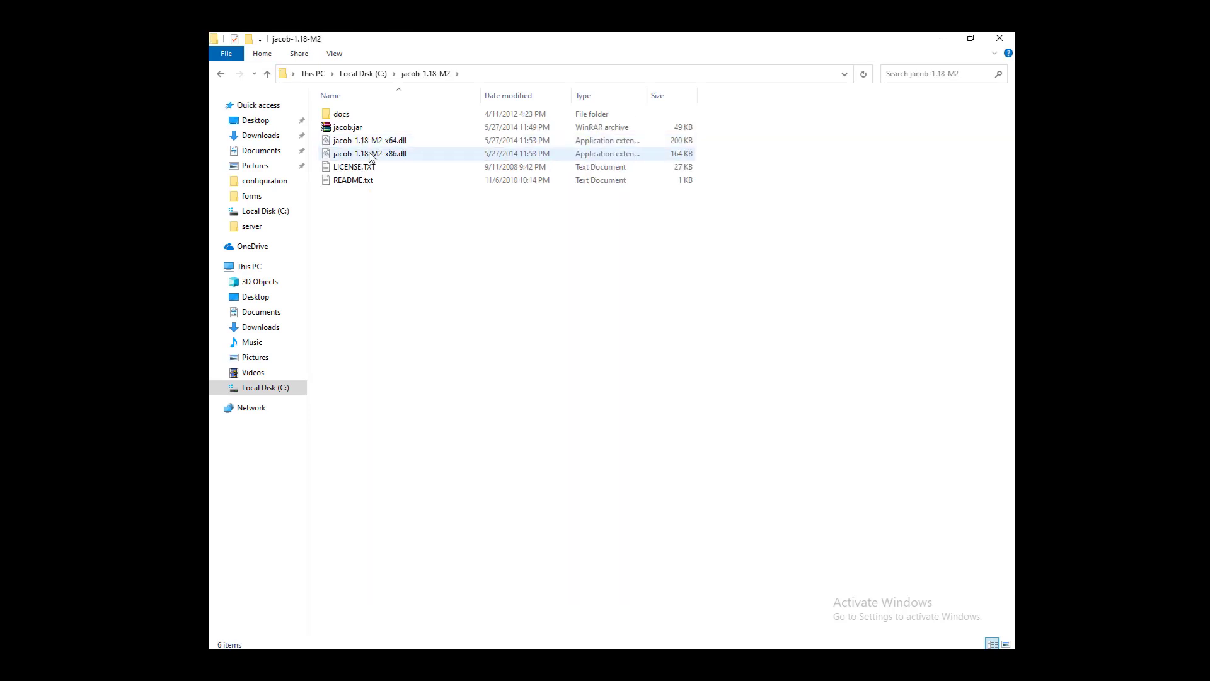
left_click(369, 154)
right_click(369, 153)
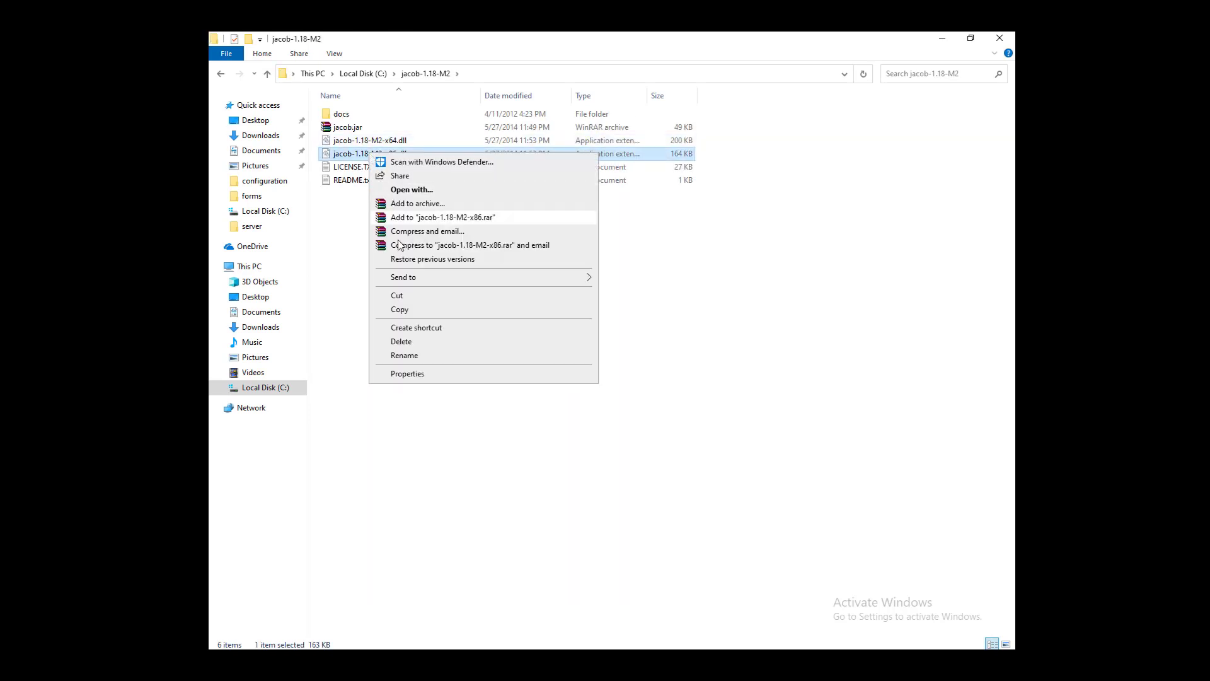
left_click(414, 312)
Paste jacob-1.18-M2-x86.dll into forms\webutil\win32, then return to the guide
mouse_move(570, 664)
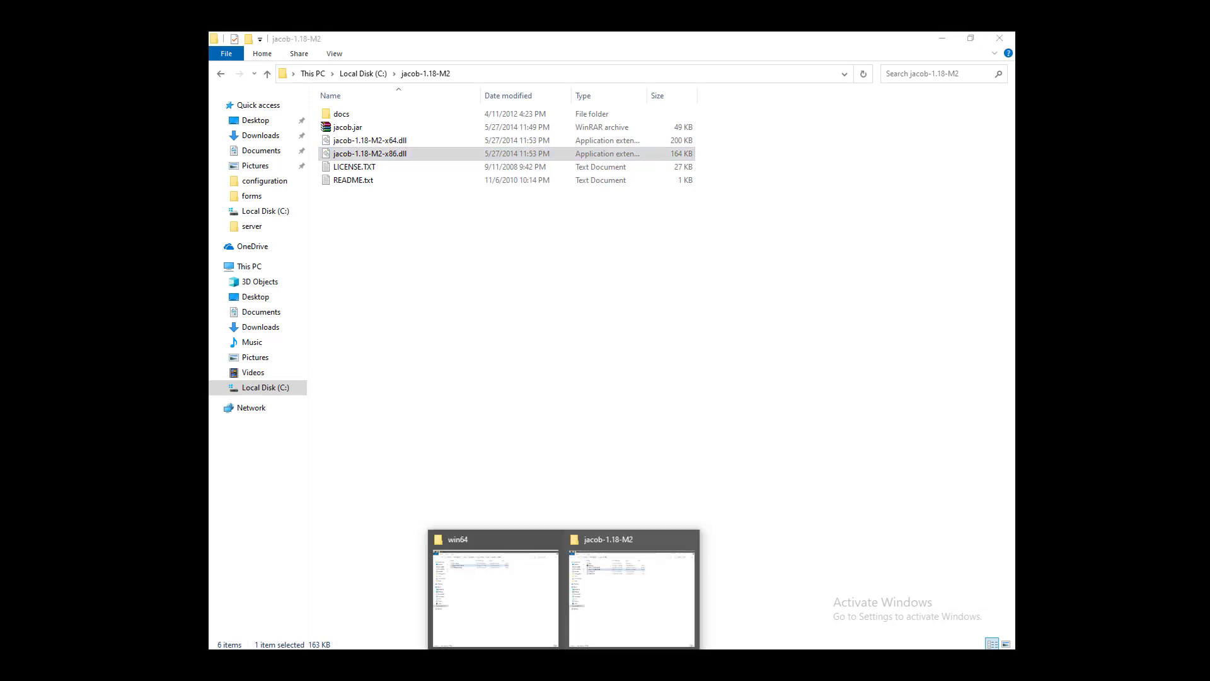
left_click(537, 628)
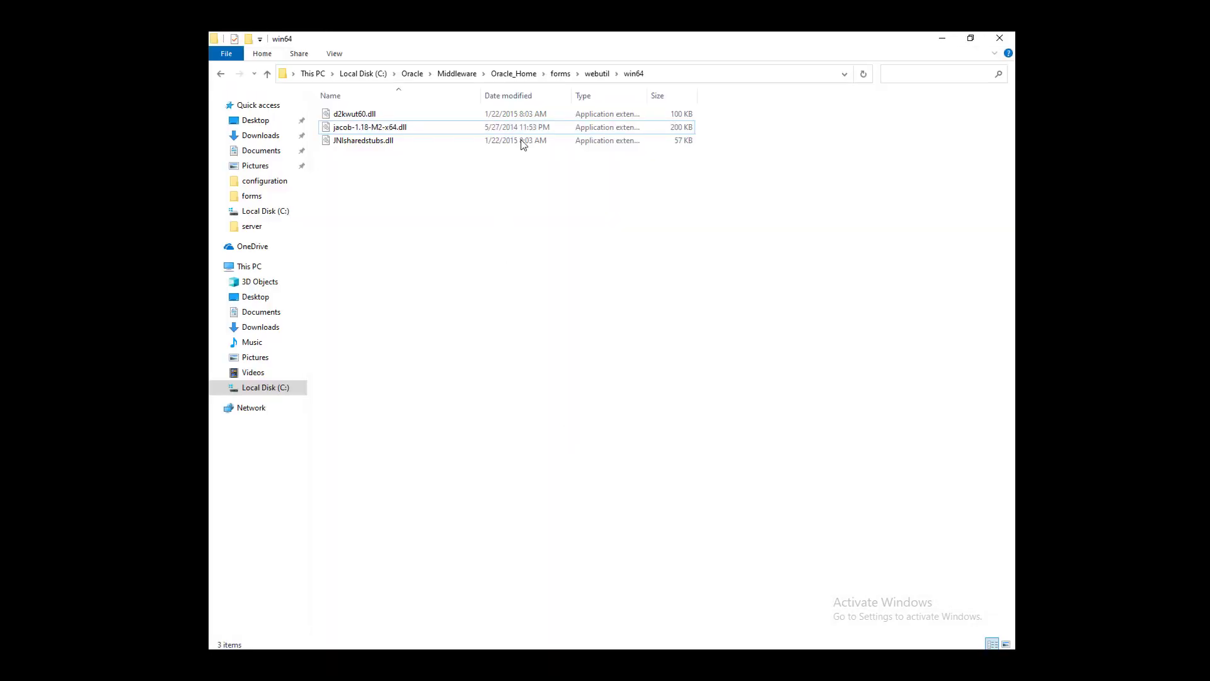
left_click(596, 73)
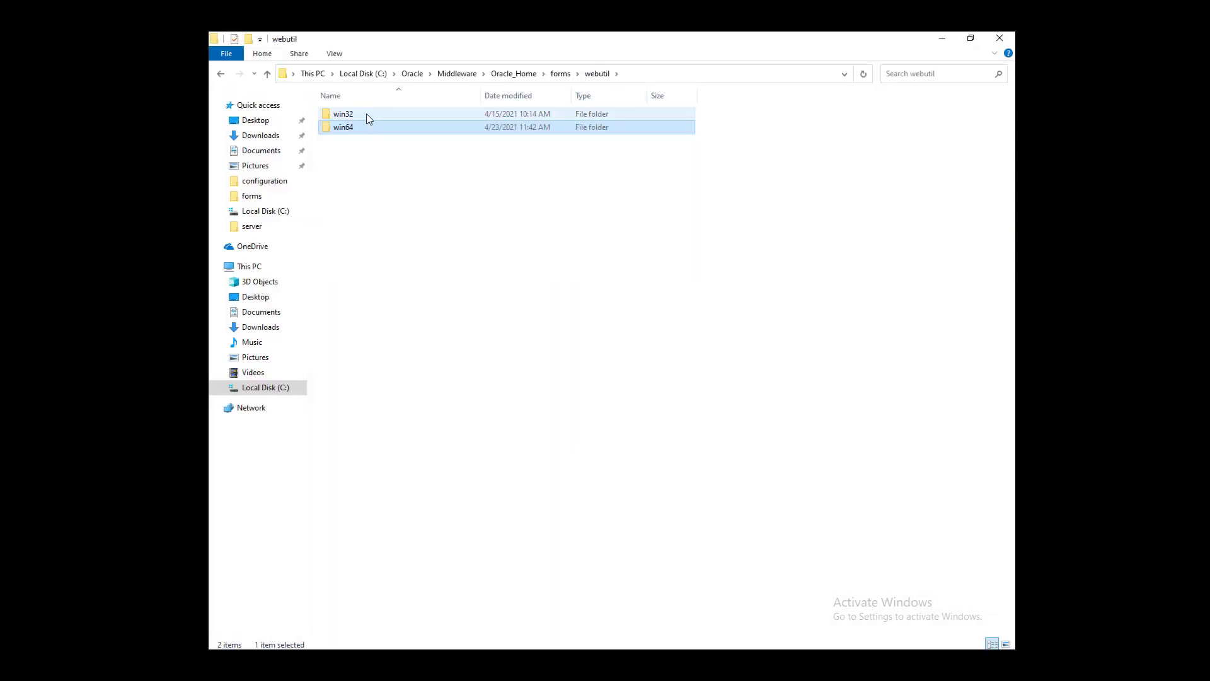
double_click(367, 116)
right_click(415, 242)
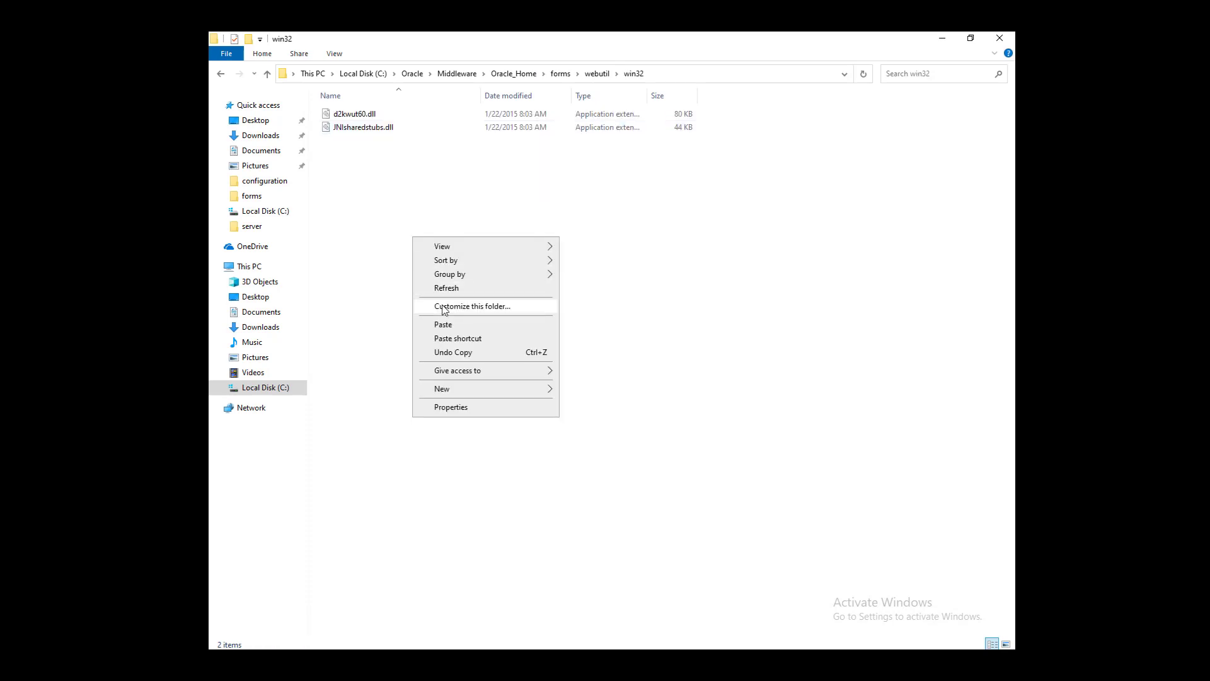
left_click(441, 322)
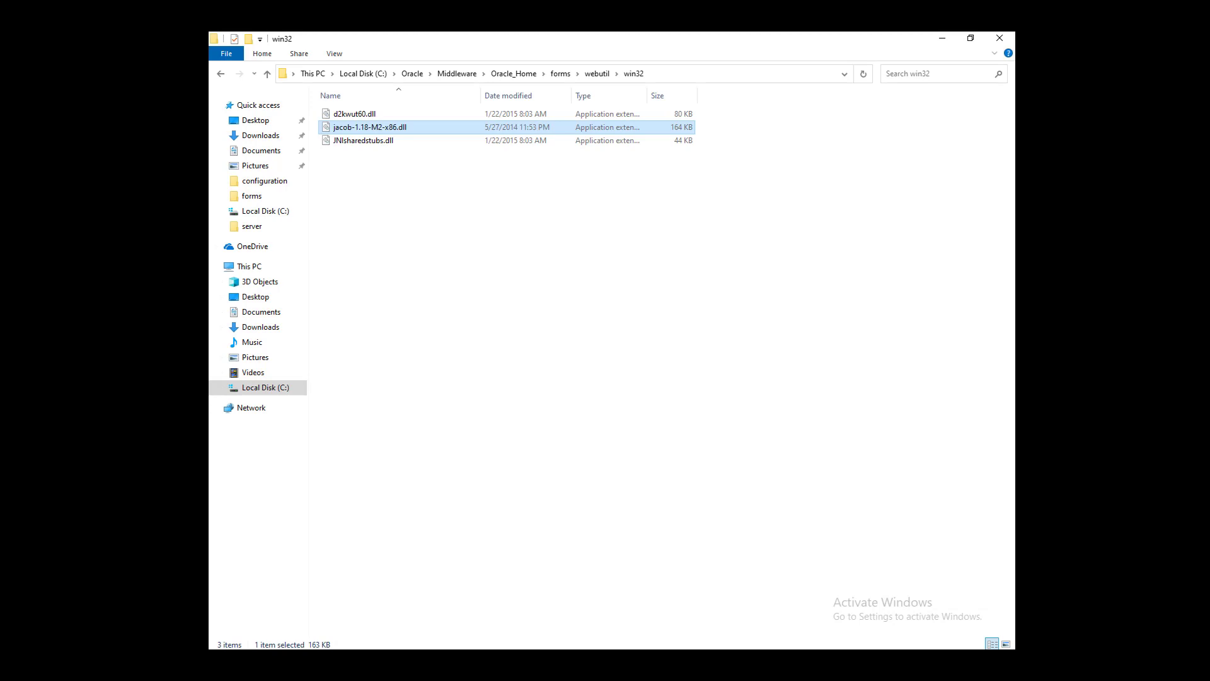
key("alt+Tab")
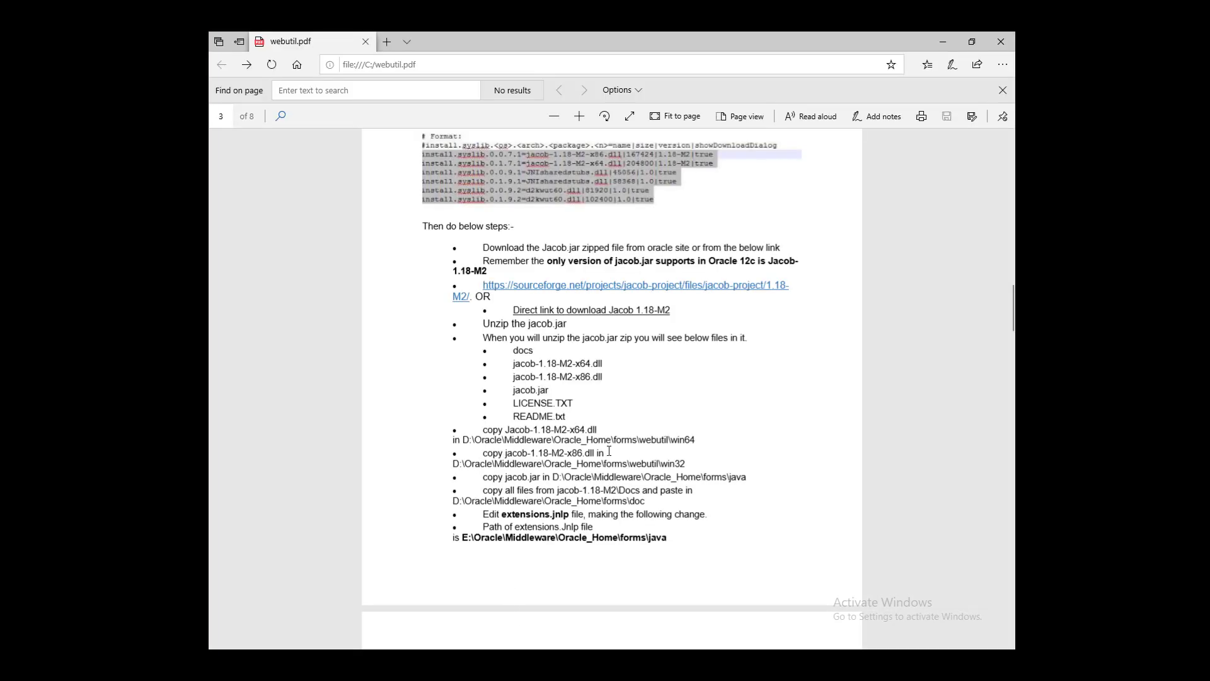
Check the guide's jacob.jar step and copy jacob.jar from the jacob-1.18-M2 folder
left_click_drag(608, 451, 486, 451)
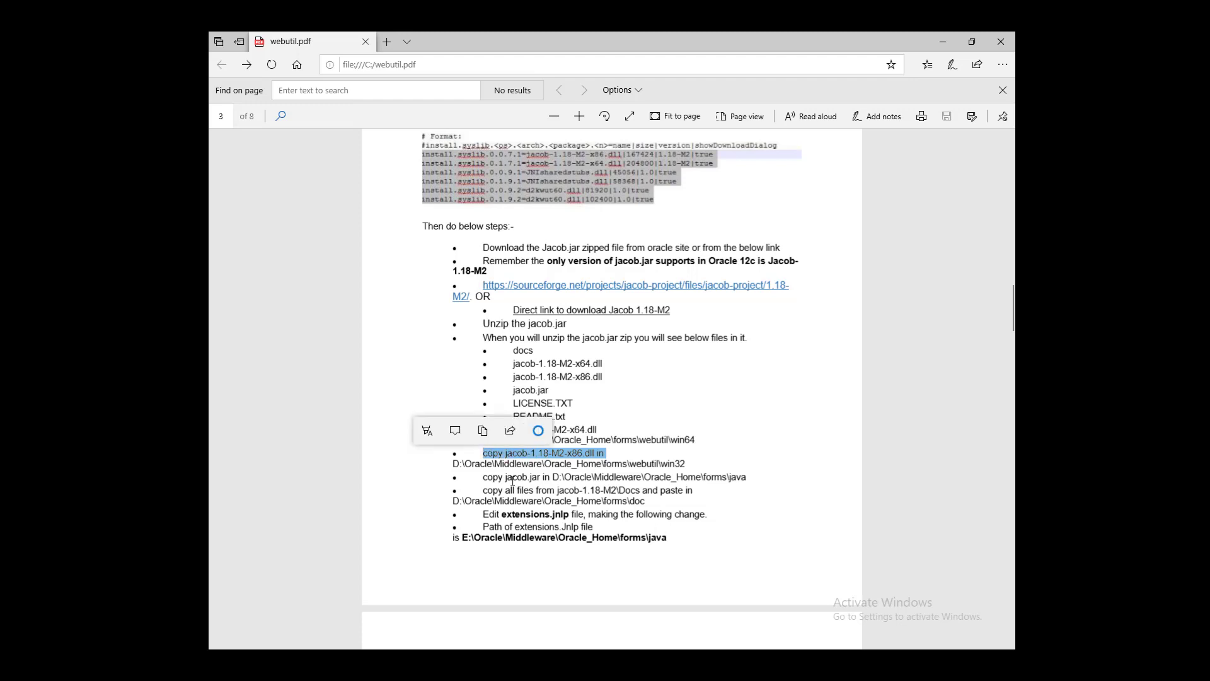
left_click_drag(484, 475, 748, 477)
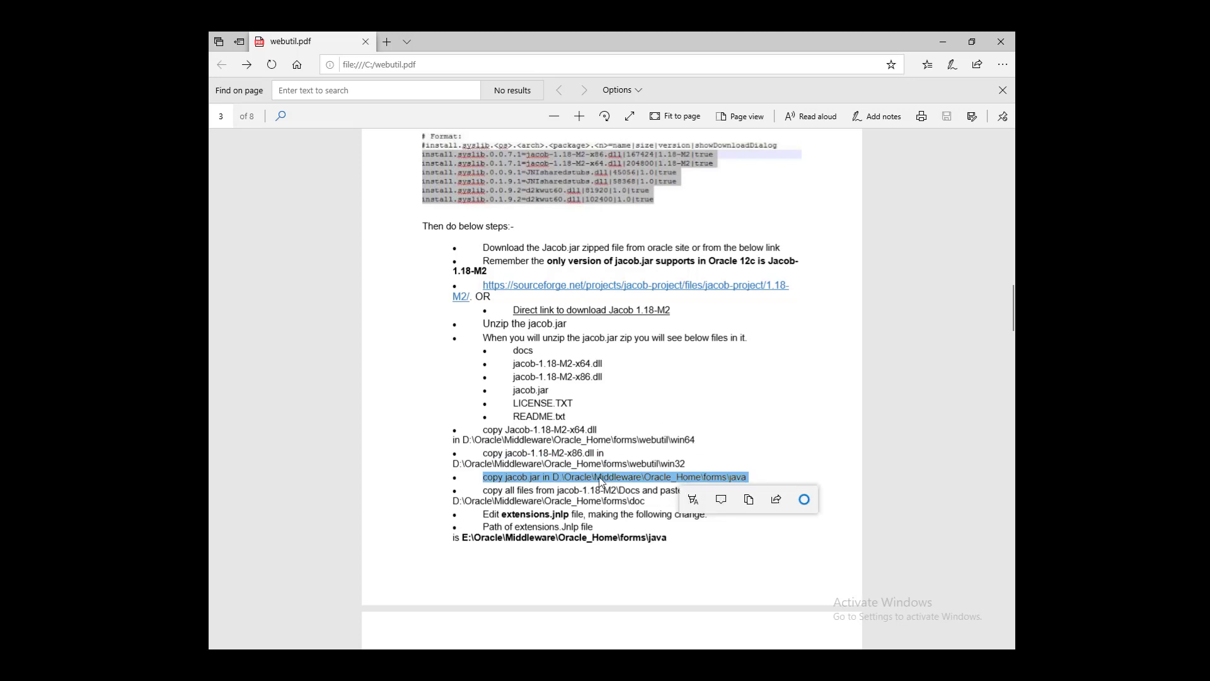
left_click(569, 460)
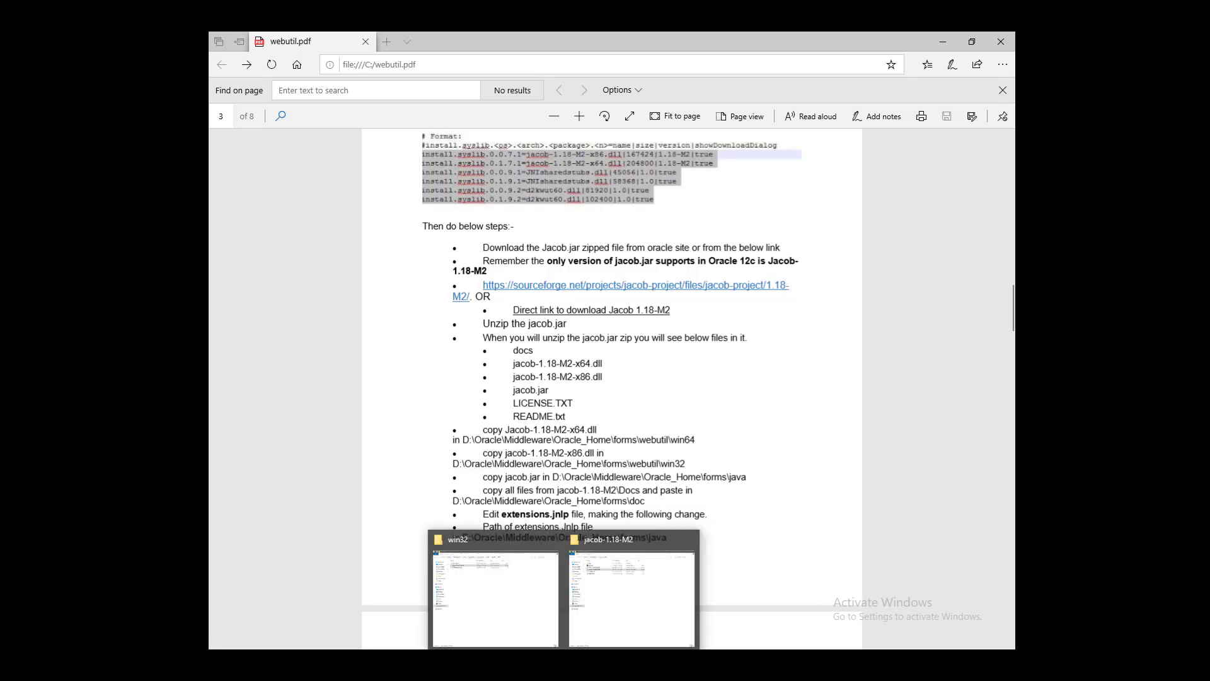
left_click(595, 638)
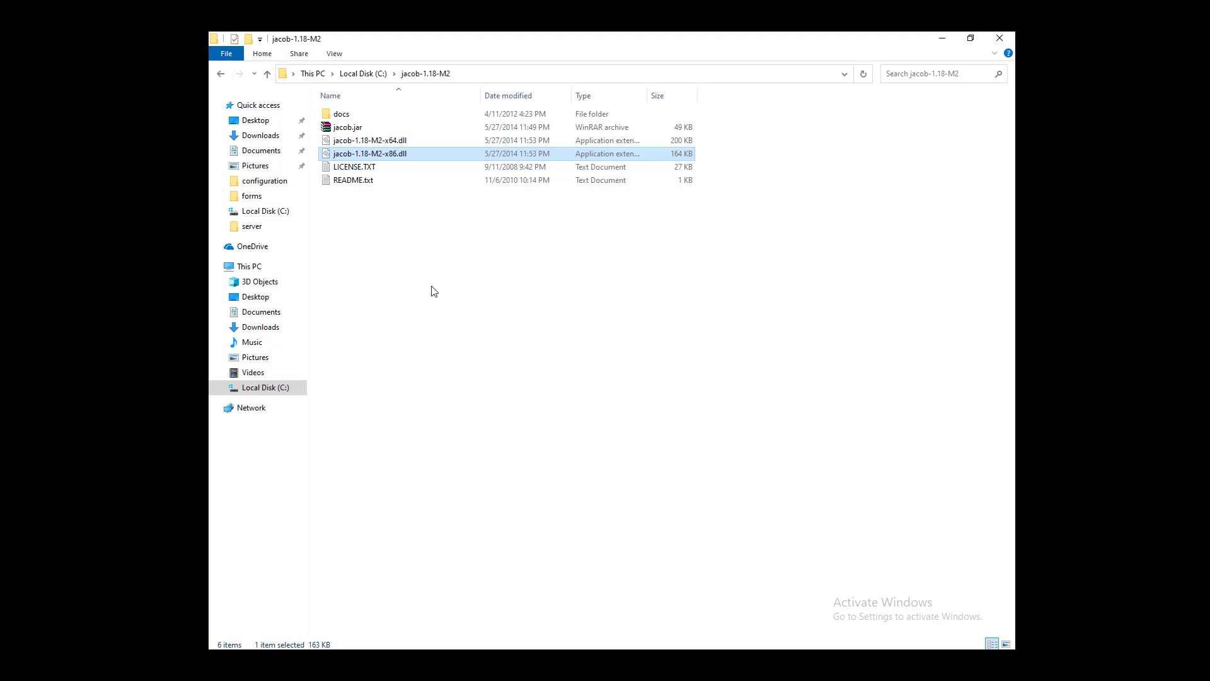
left_click(363, 129)
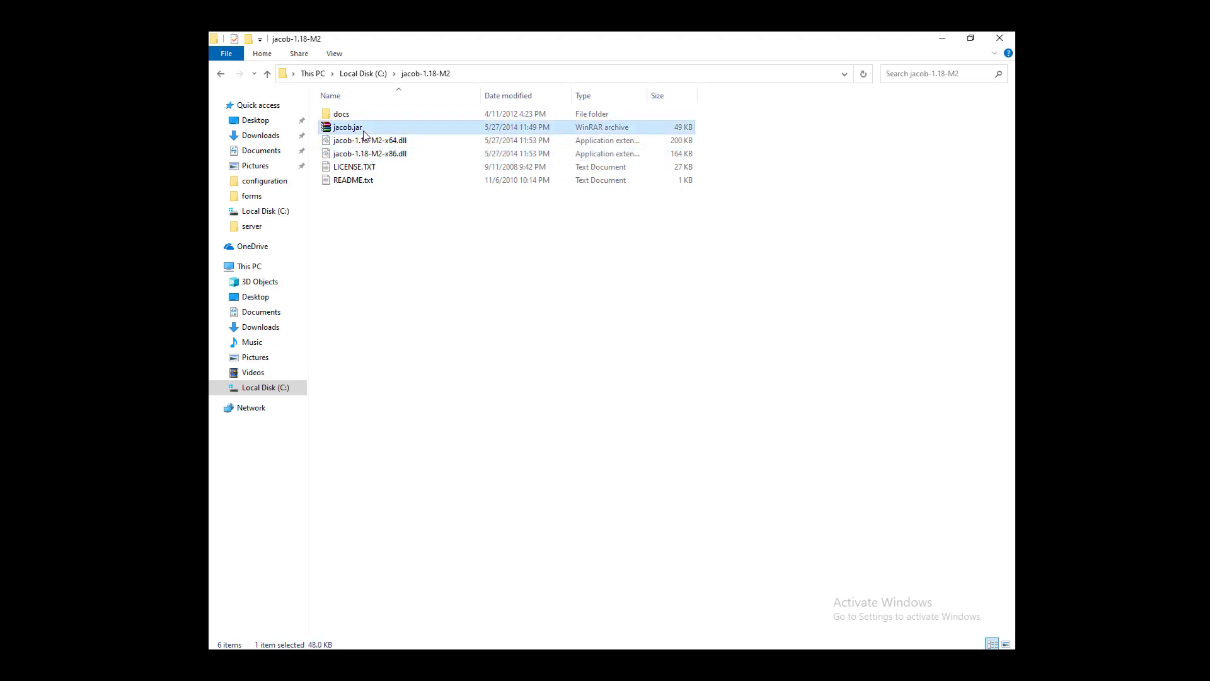
right_click(363, 130)
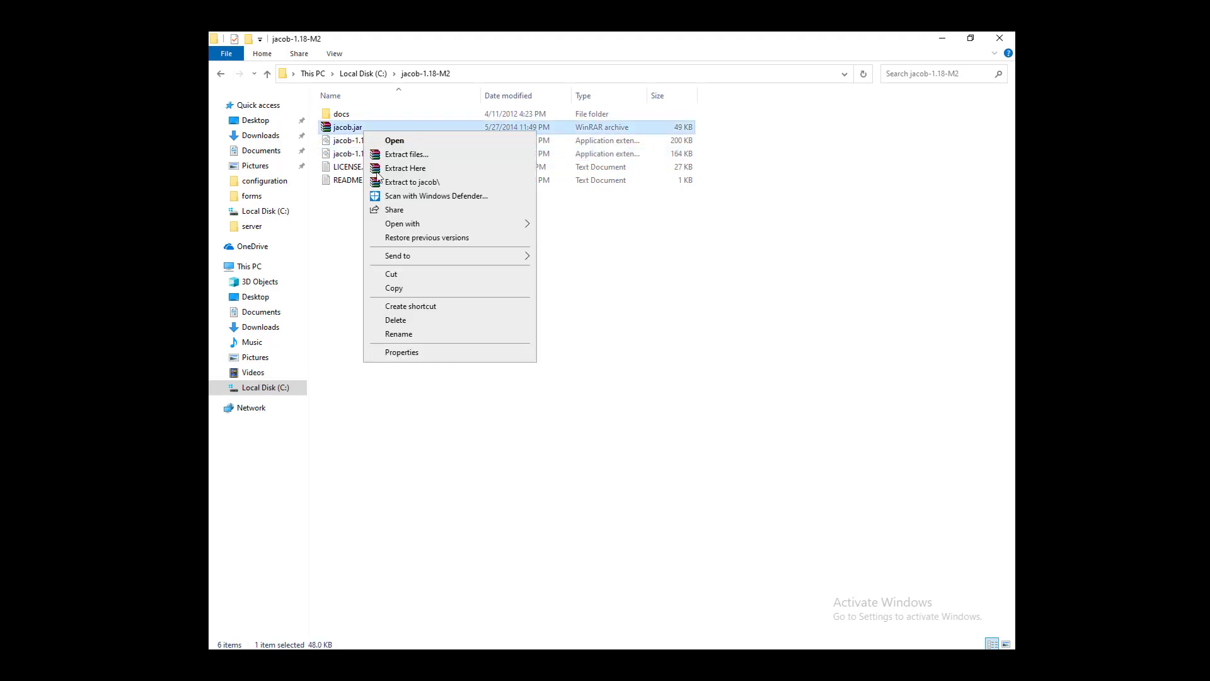
left_click(400, 288)
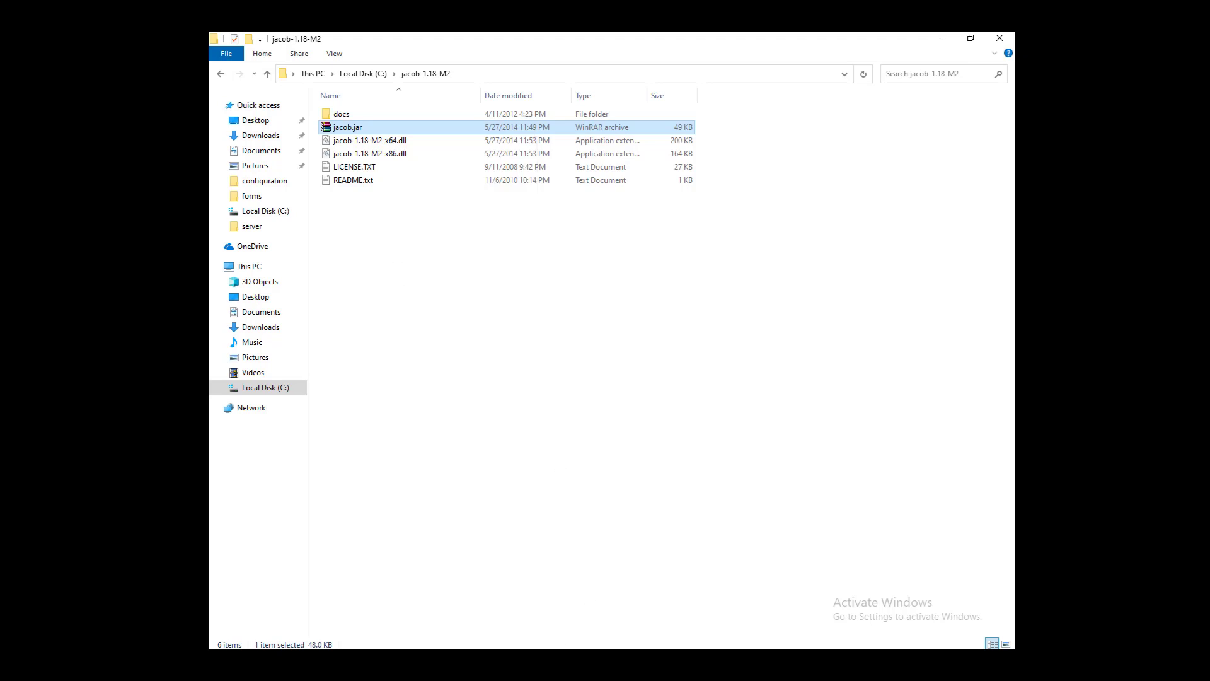
key("alt+Tab")
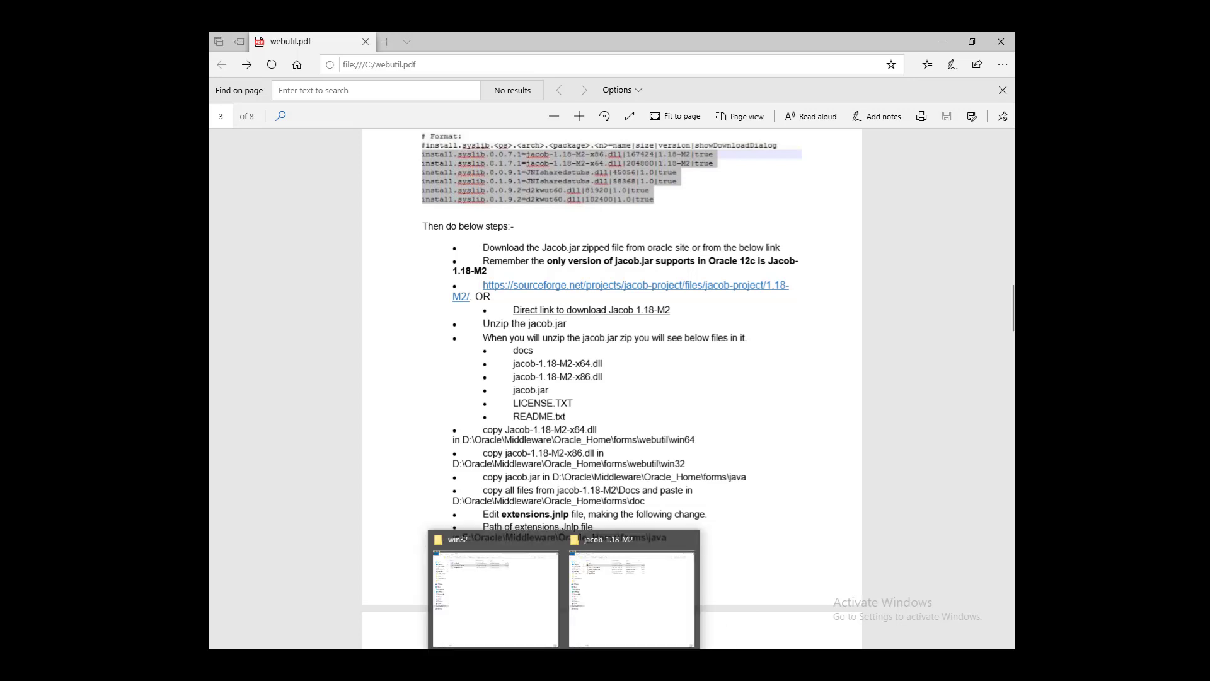
Paste jacob.jar into Oracle_Home\forms\java and return to the guide
left_click(521, 606)
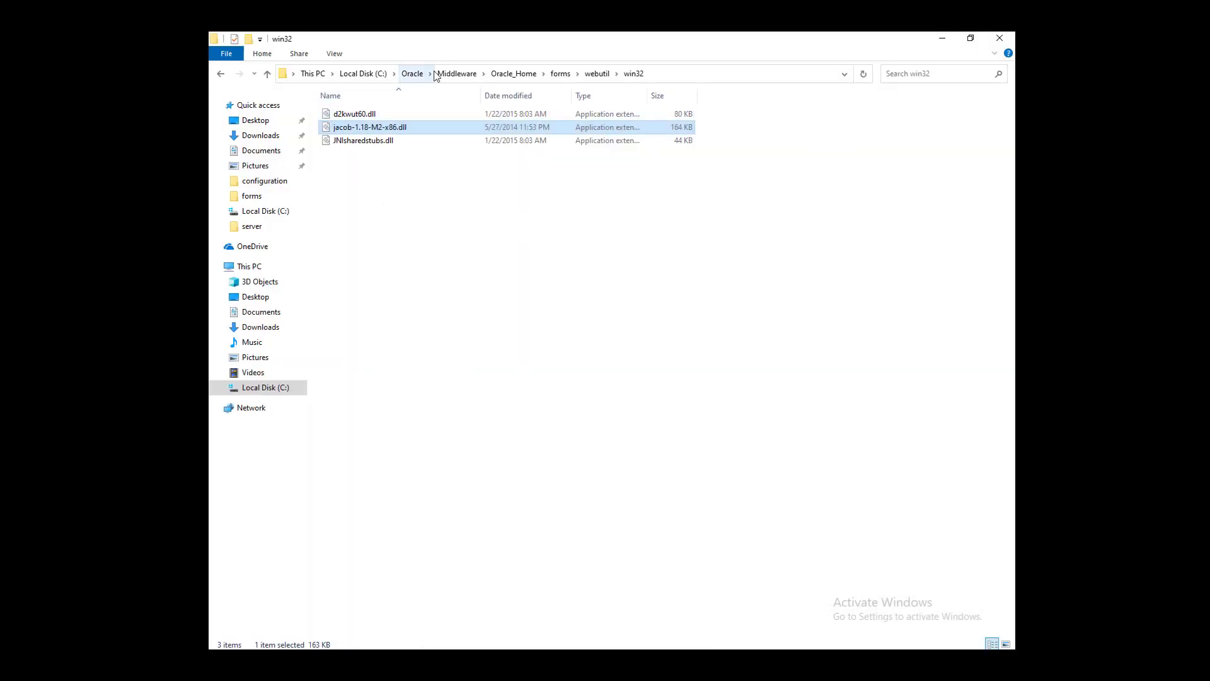
left_click(565, 75)
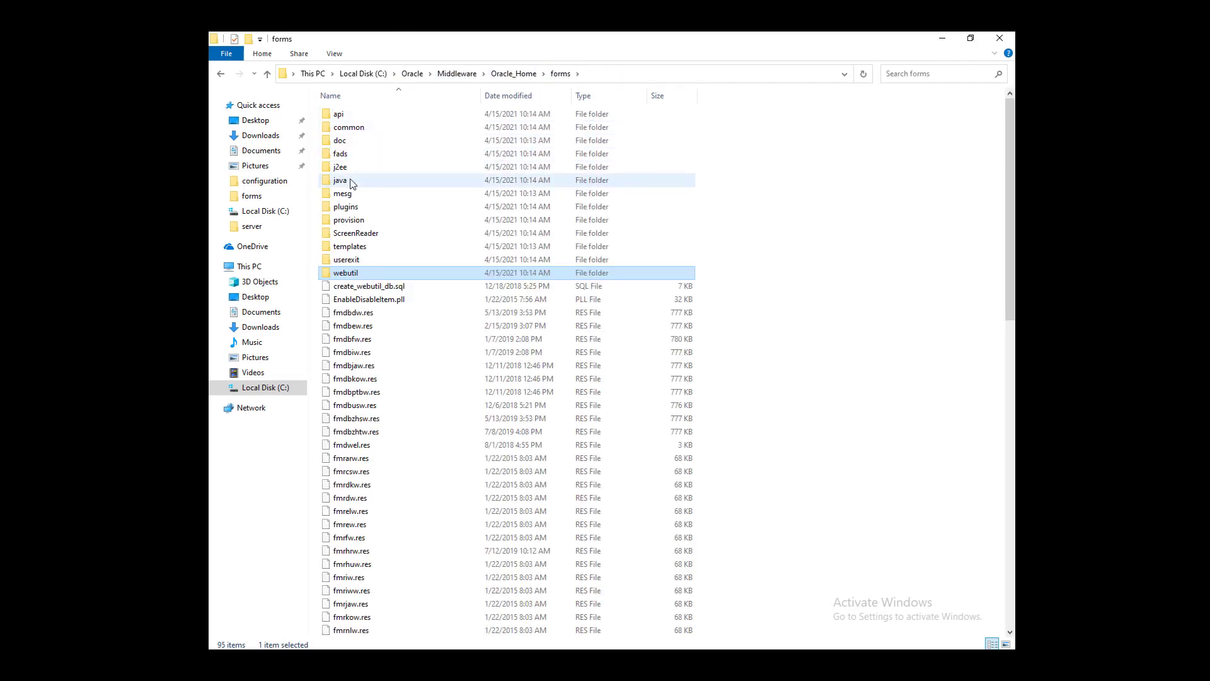
double_click(355, 181)
right_click(419, 322)
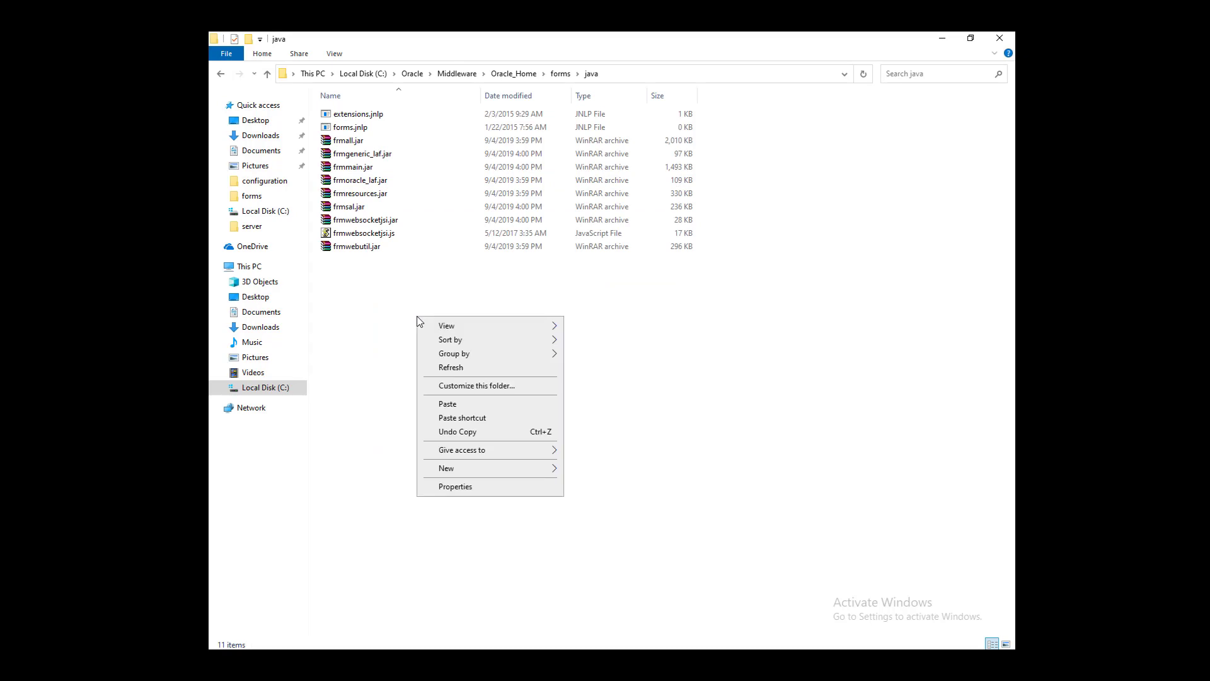
left_click(452, 404)
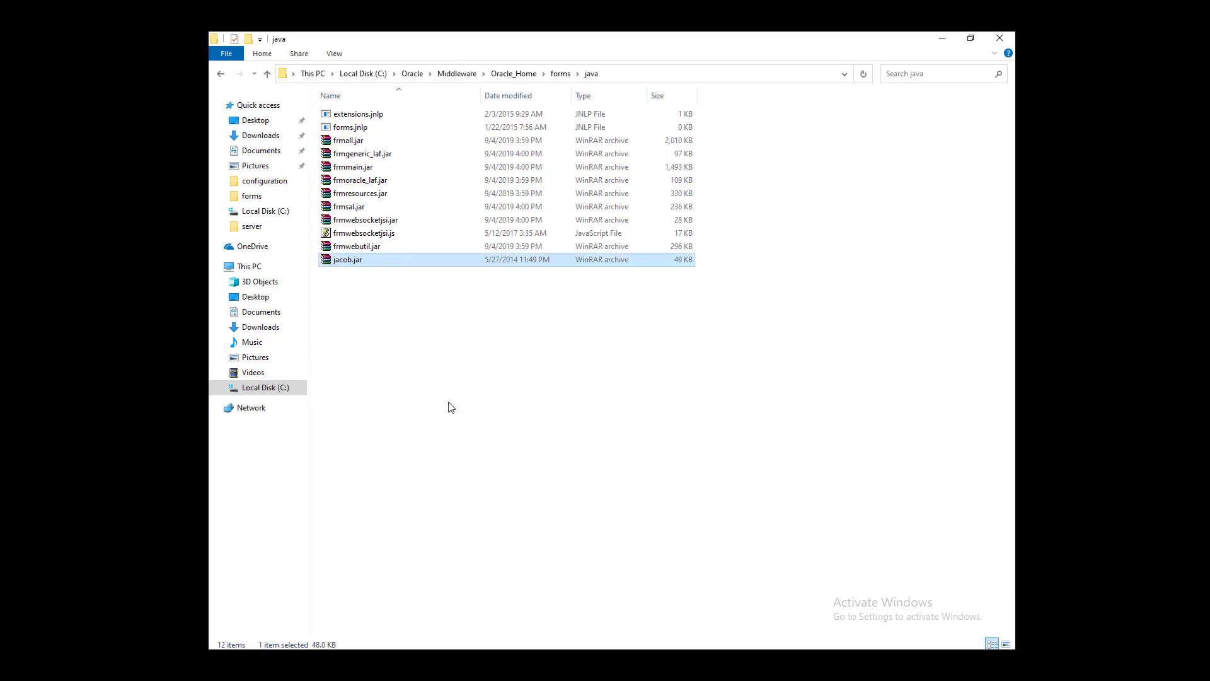
key("alt+Tab")
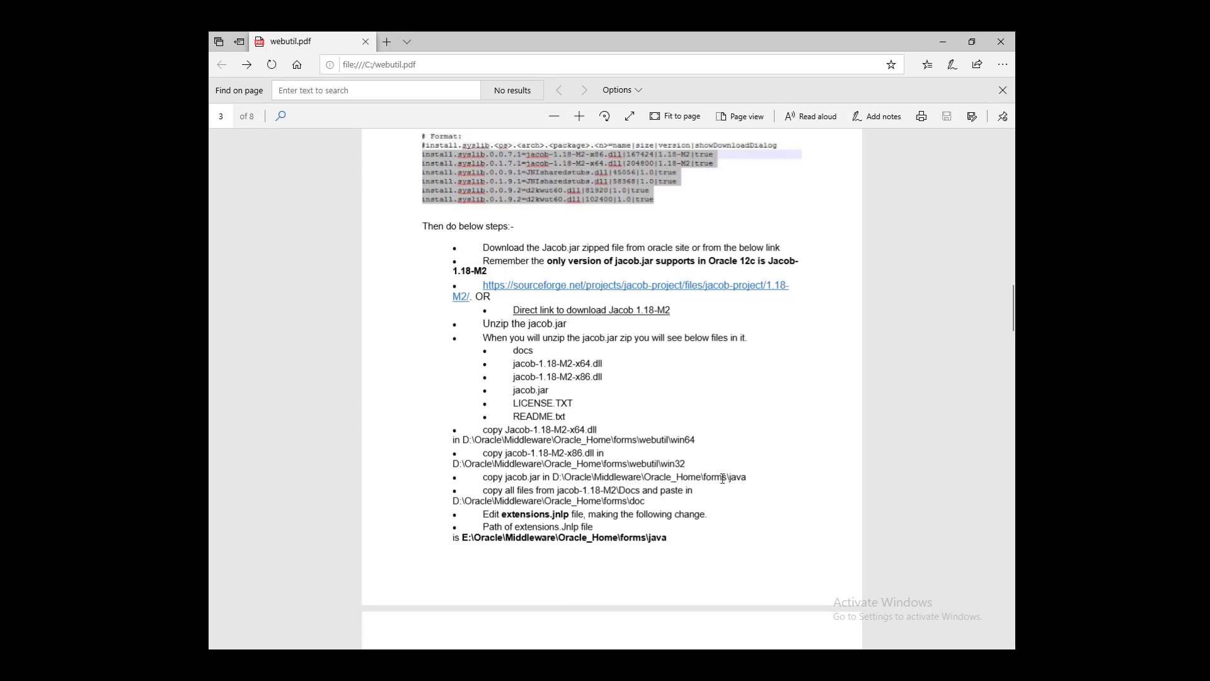
Review the guide's Docs step, then copy all seven items in jacob-1.18-M2\docs
left_click_drag(748, 478, 488, 479)
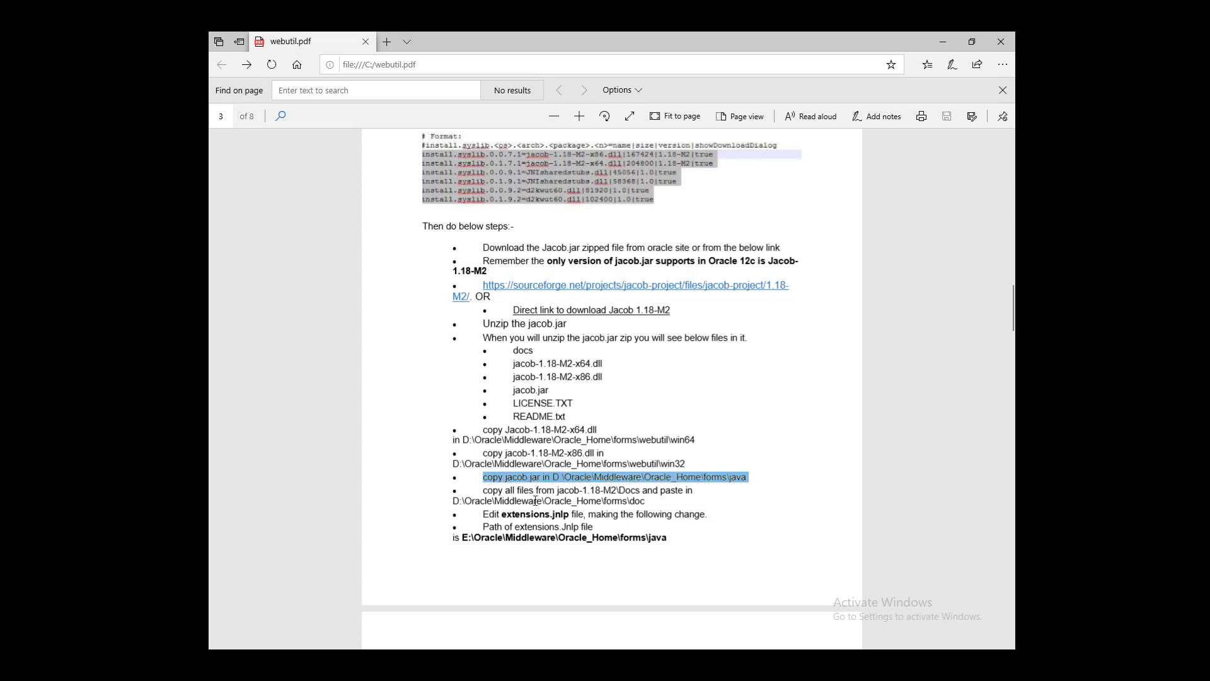
left_click_drag(696, 490, 483, 491)
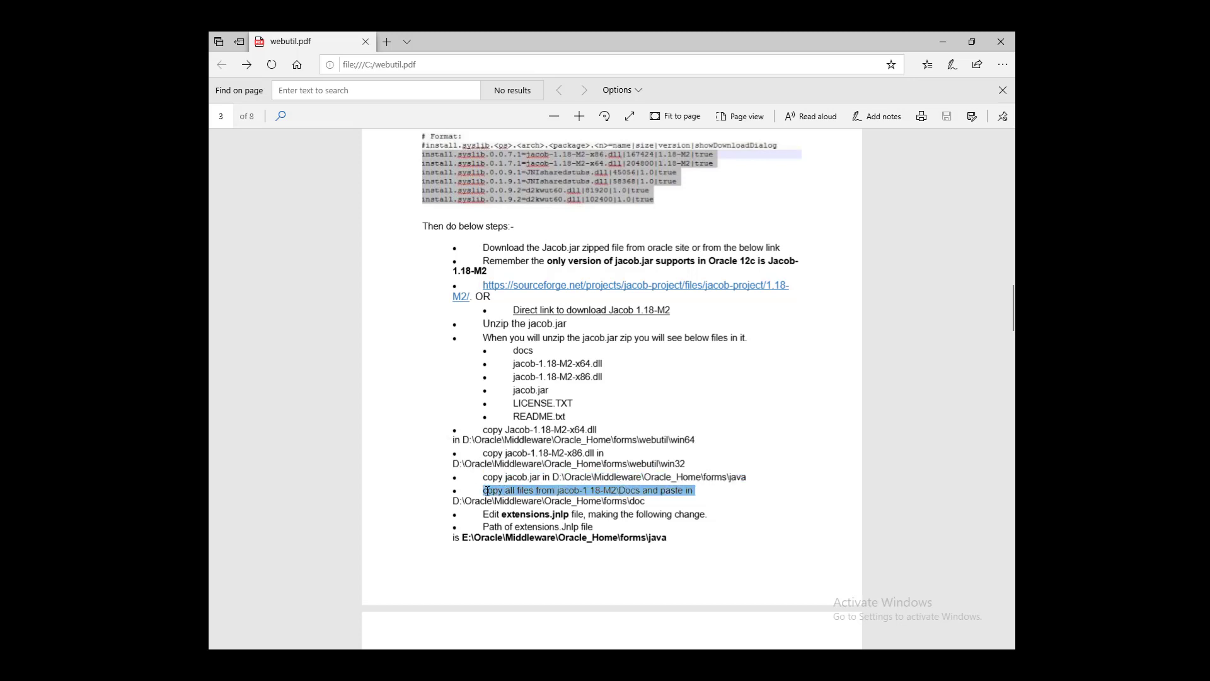
left_click(729, 501)
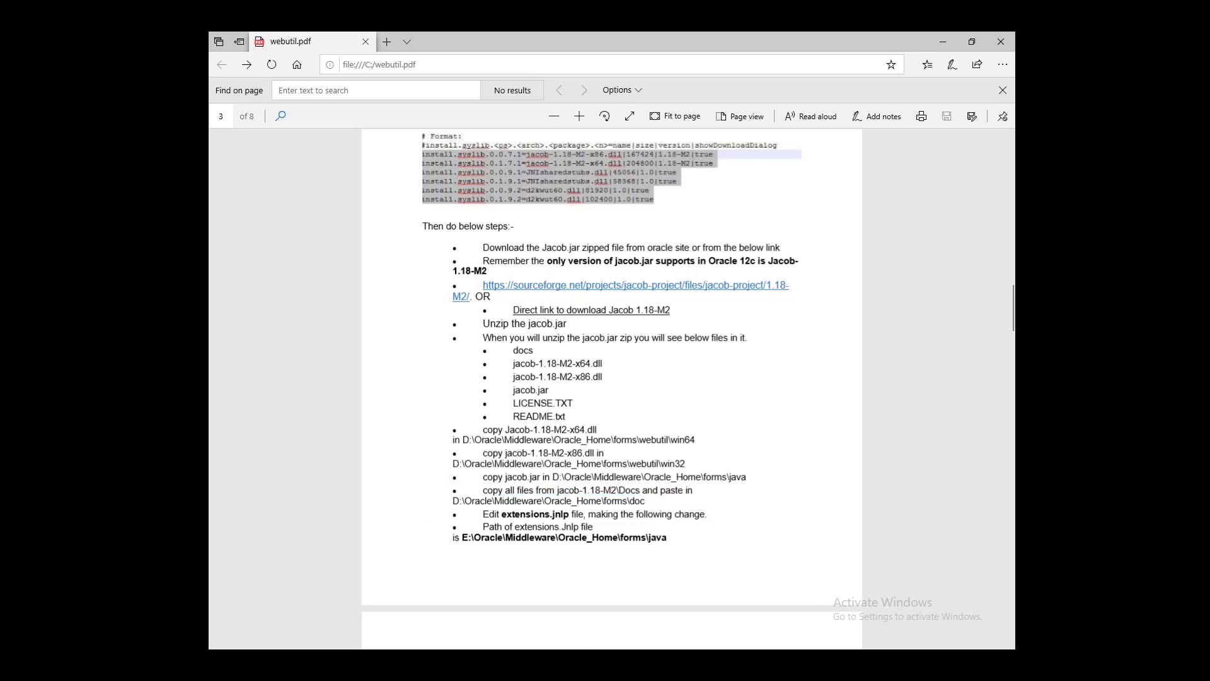
left_click(629, 616)
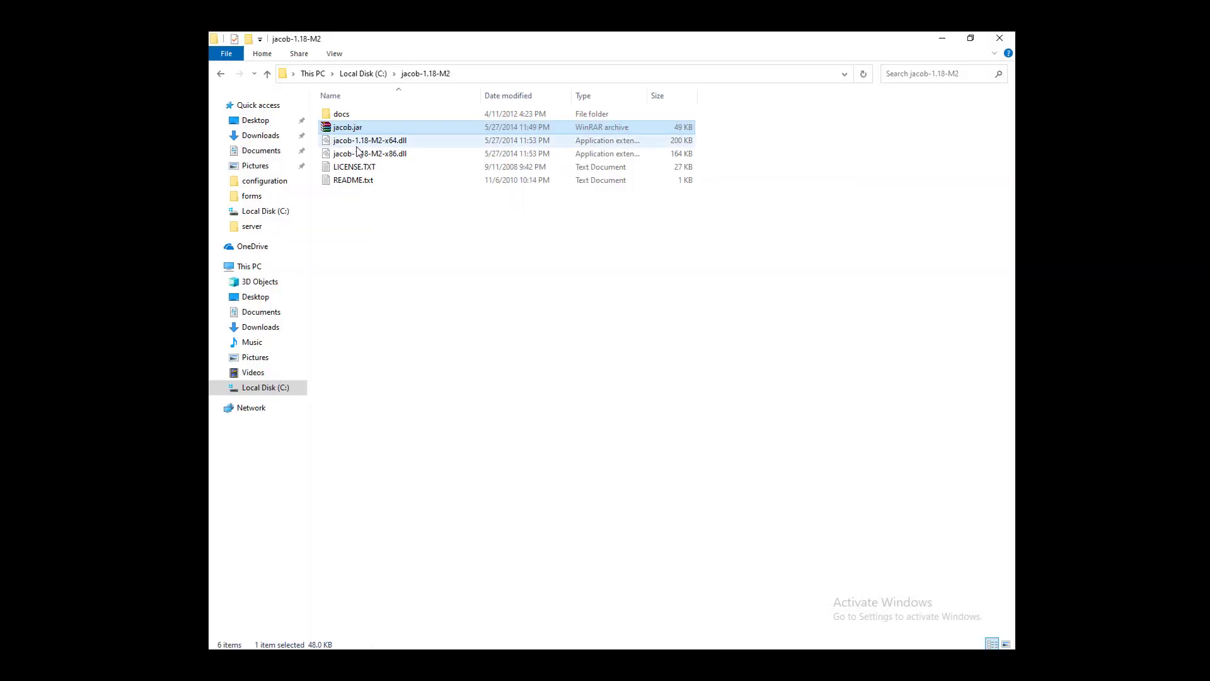
double_click(341, 113)
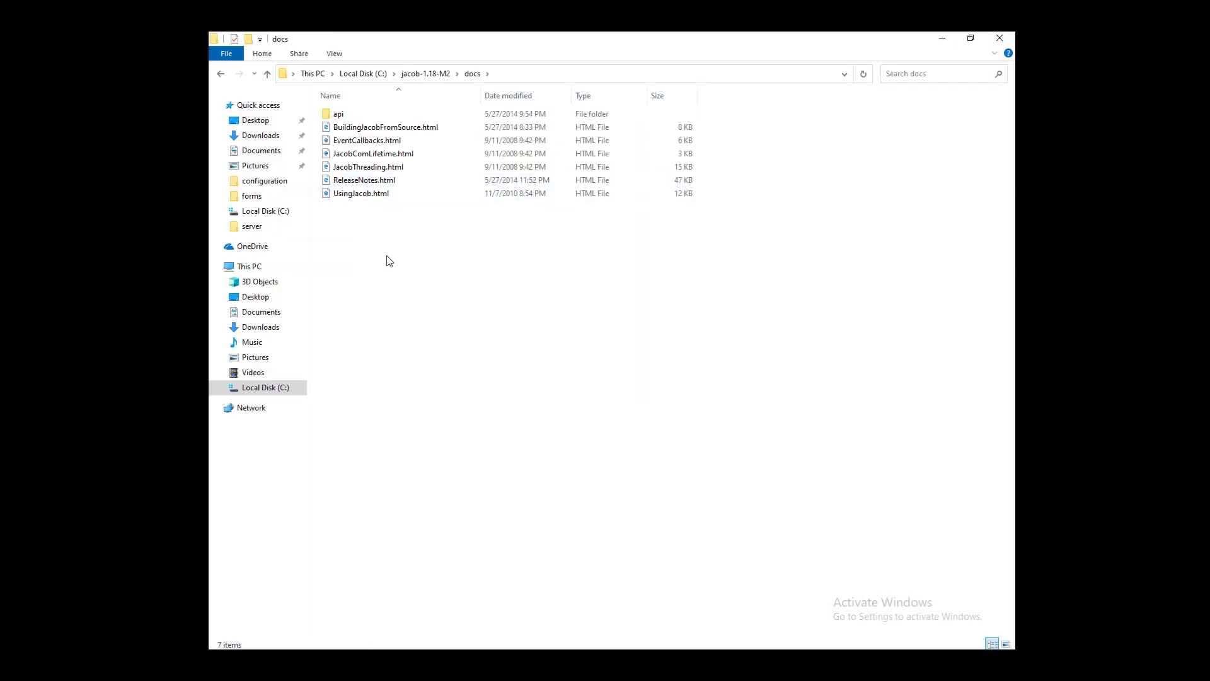
key("ctrl+a")
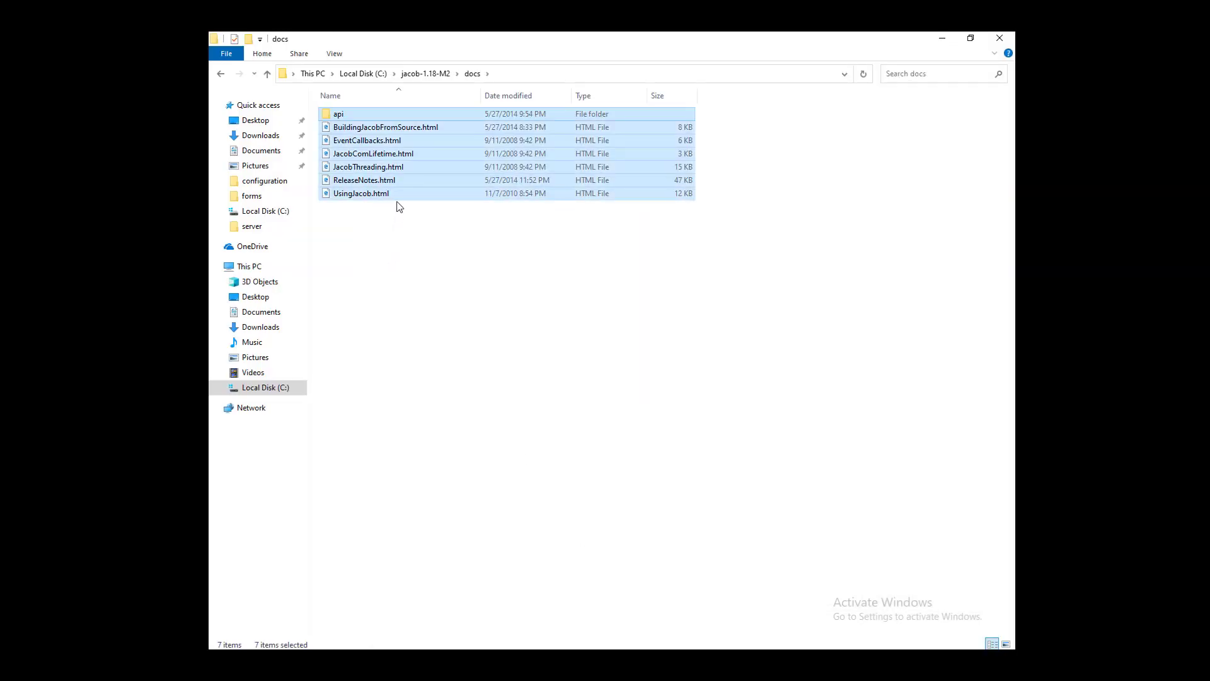
right_click(403, 183)
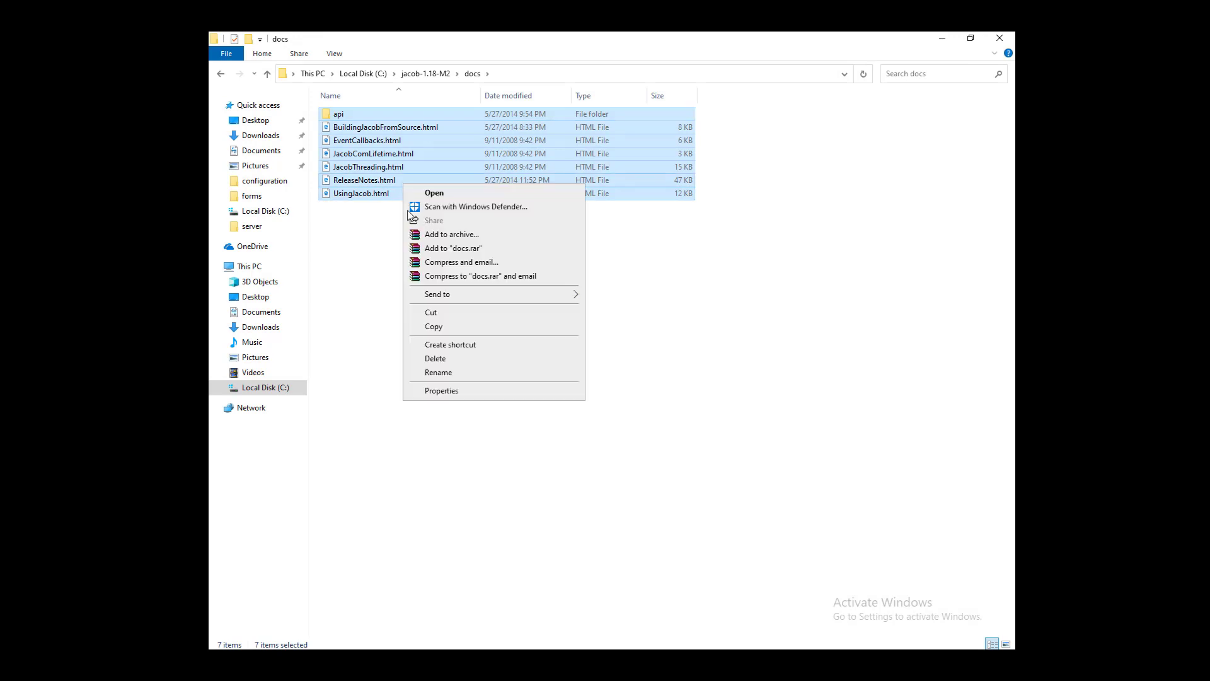
left_click(432, 325)
Paste the Jacob docs into Oracle_Home\forms\doc and return to the guide
key("alt+Tab")
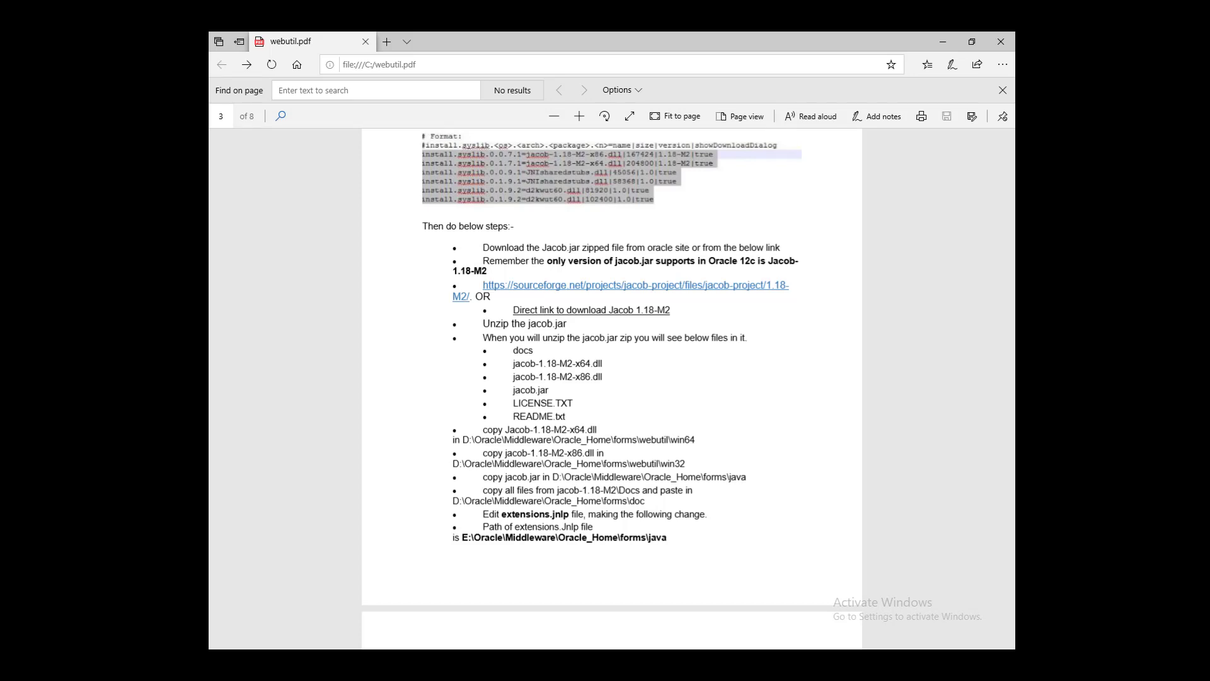
key("alt+Tab")
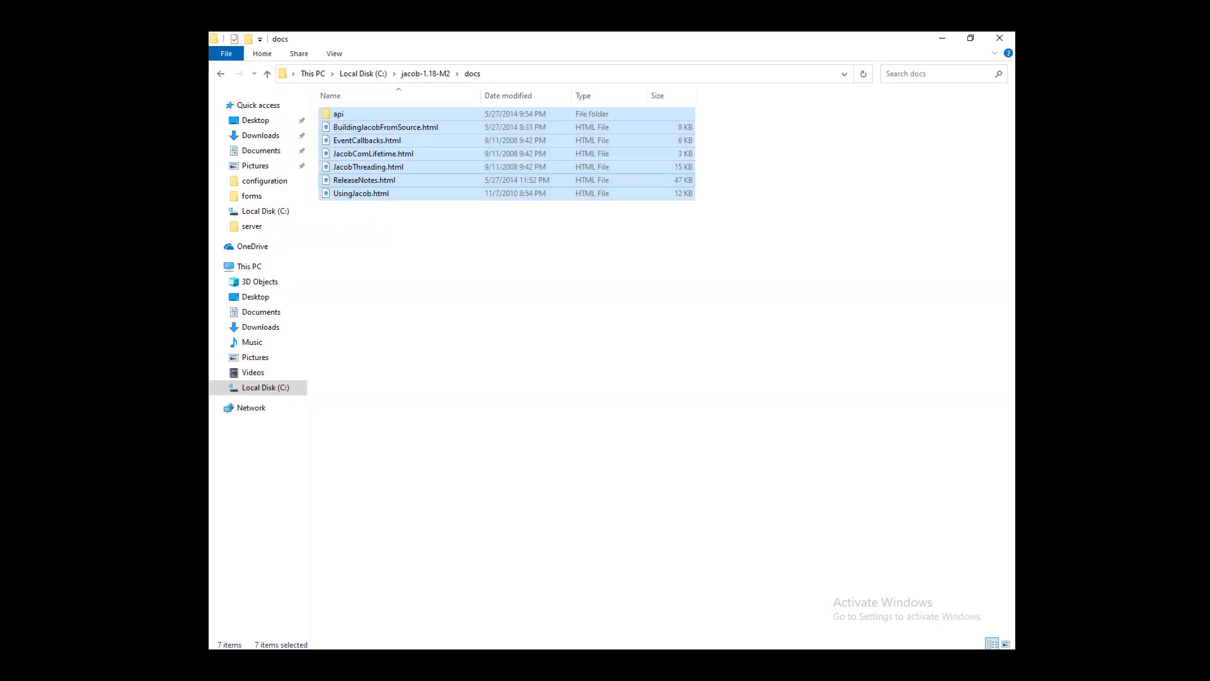
key("alt+Tab")
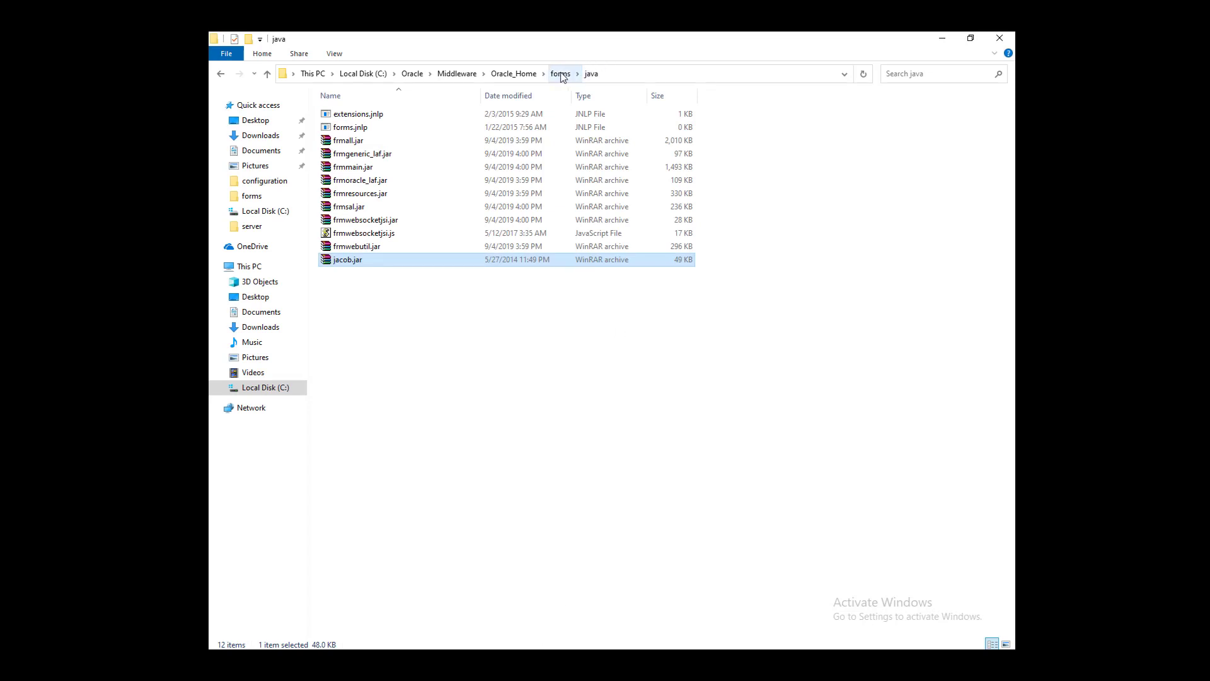
left_click(561, 74)
left_click(342, 142)
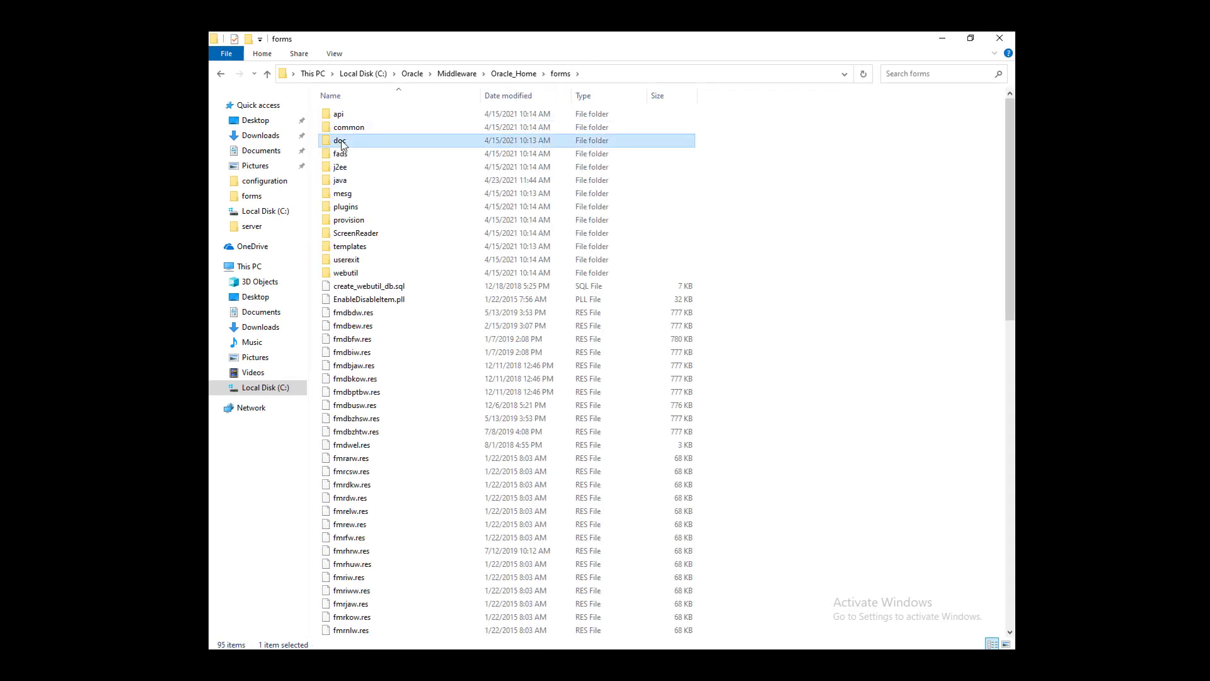
double_click(342, 144)
right_click(460, 263)
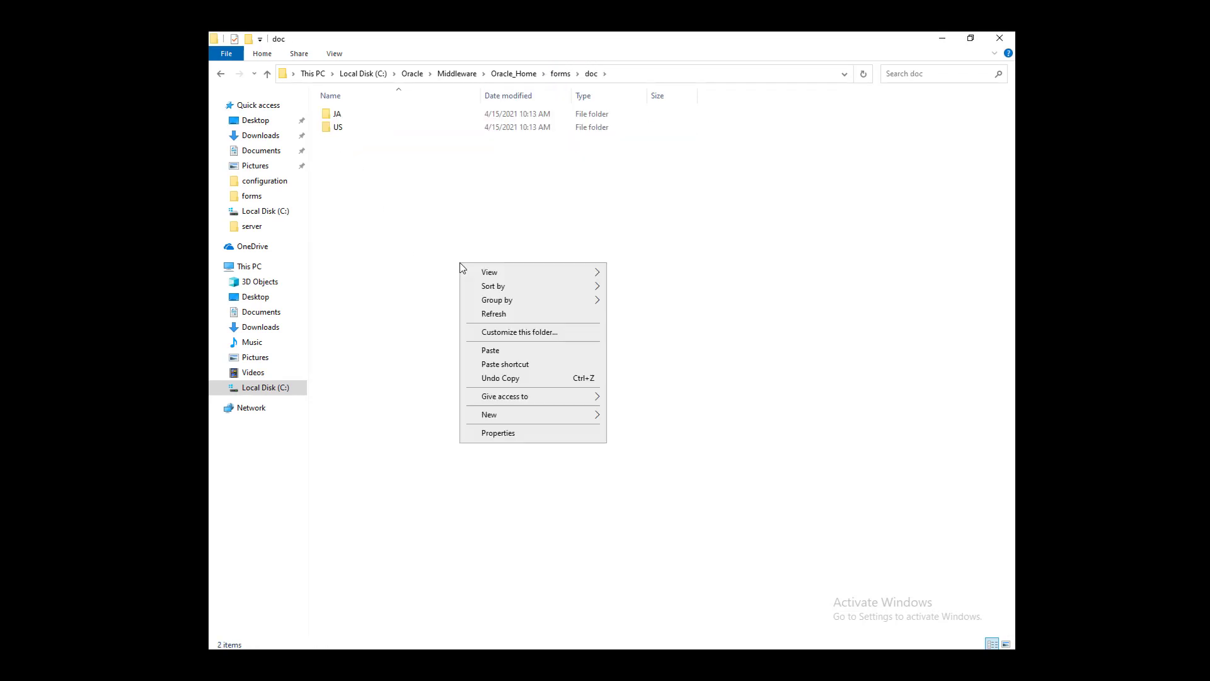
left_click(490, 350)
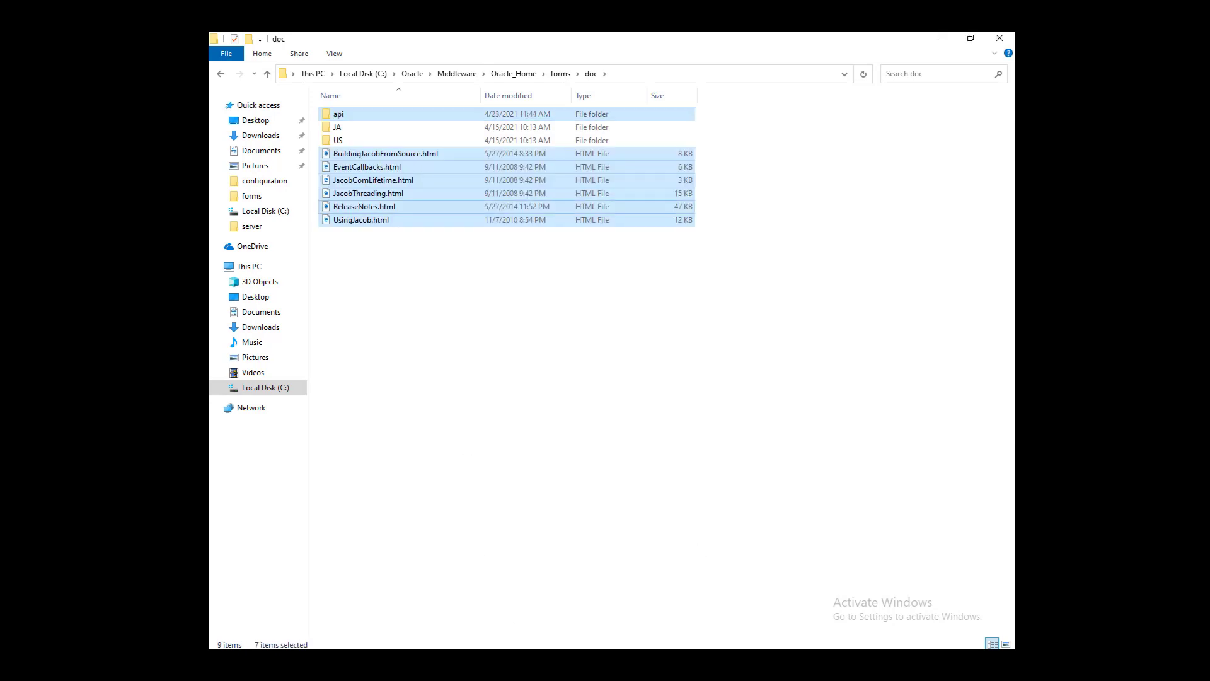
left_click(534, 596)
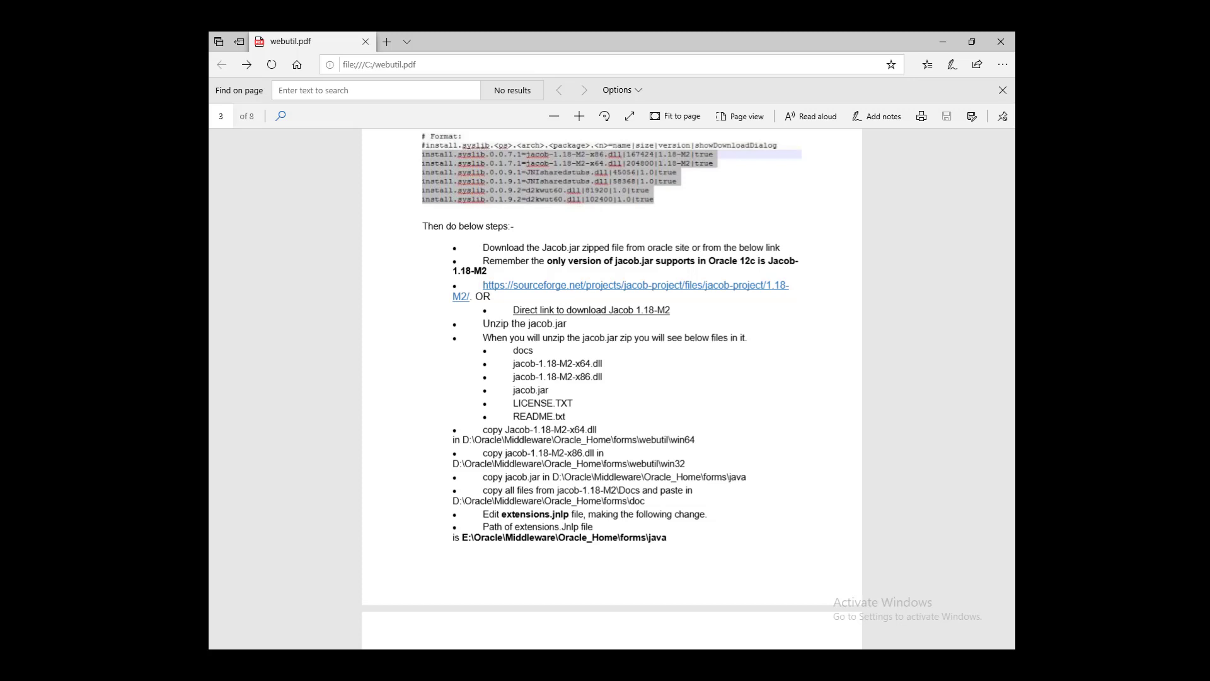
Leave the webutil PDF guide for the Explorer doc window and go up to the forms folder
left_click_drag(527, 512, 534, 513)
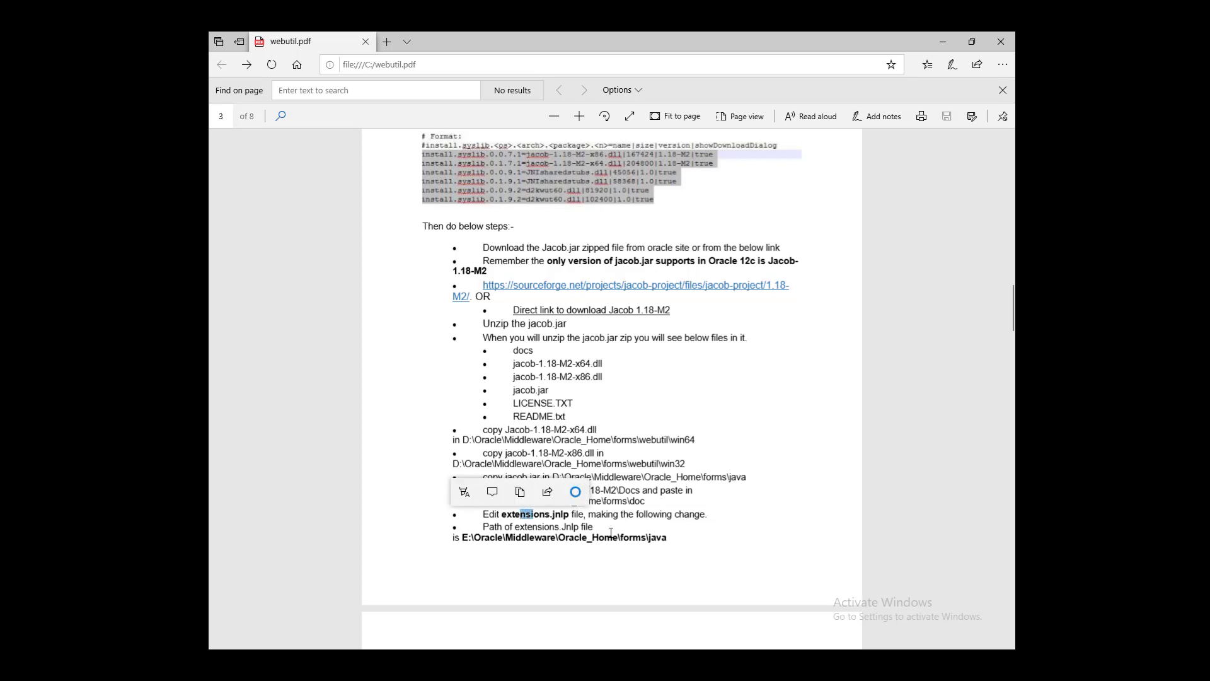
scroll(612, 531, "down", 3)
scroll(612, 531, "down", 1)
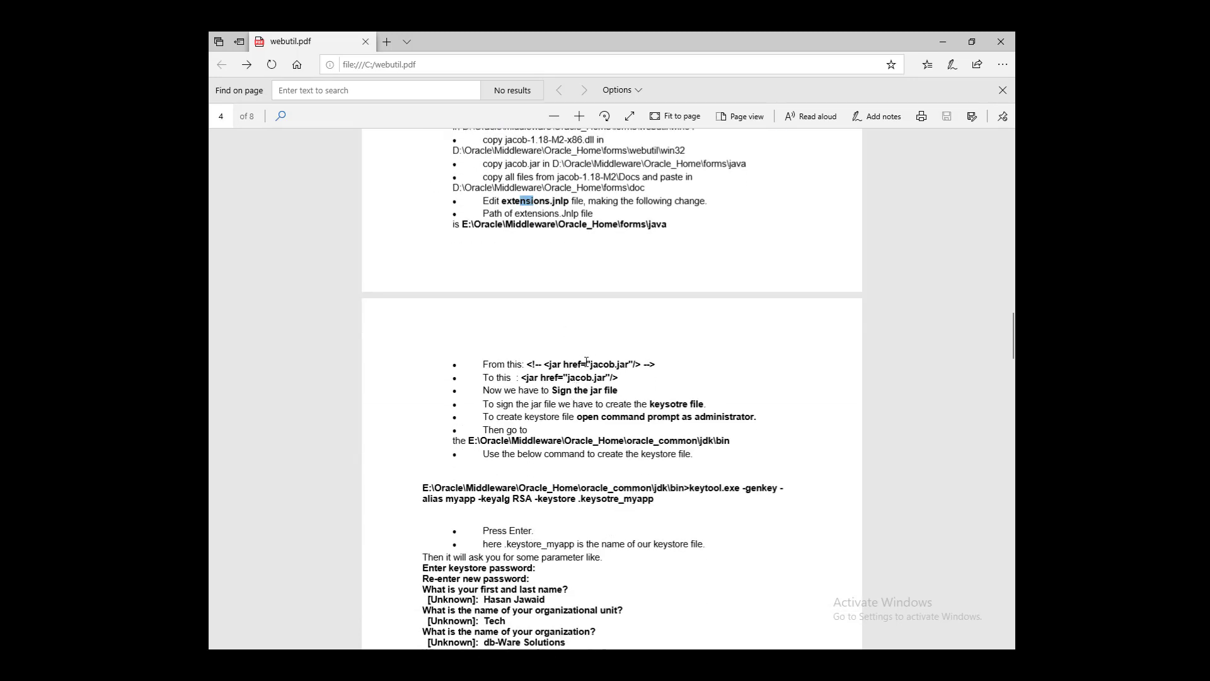
mouse_move(564, 662)
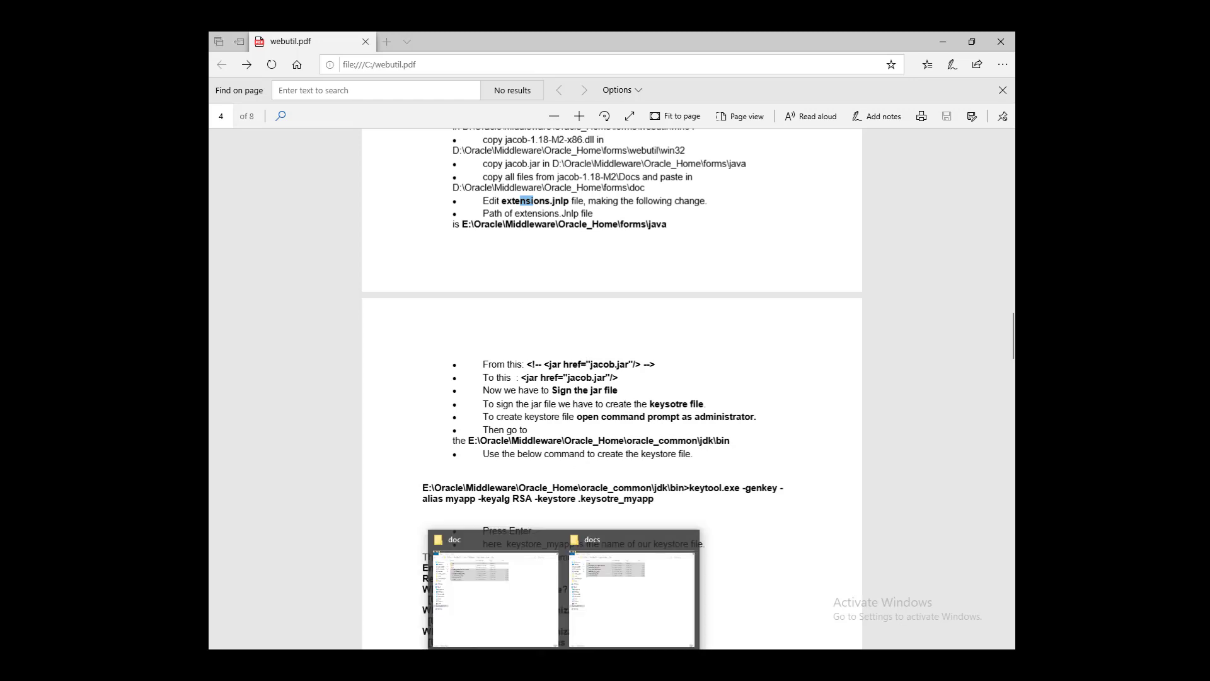
left_click(495, 605)
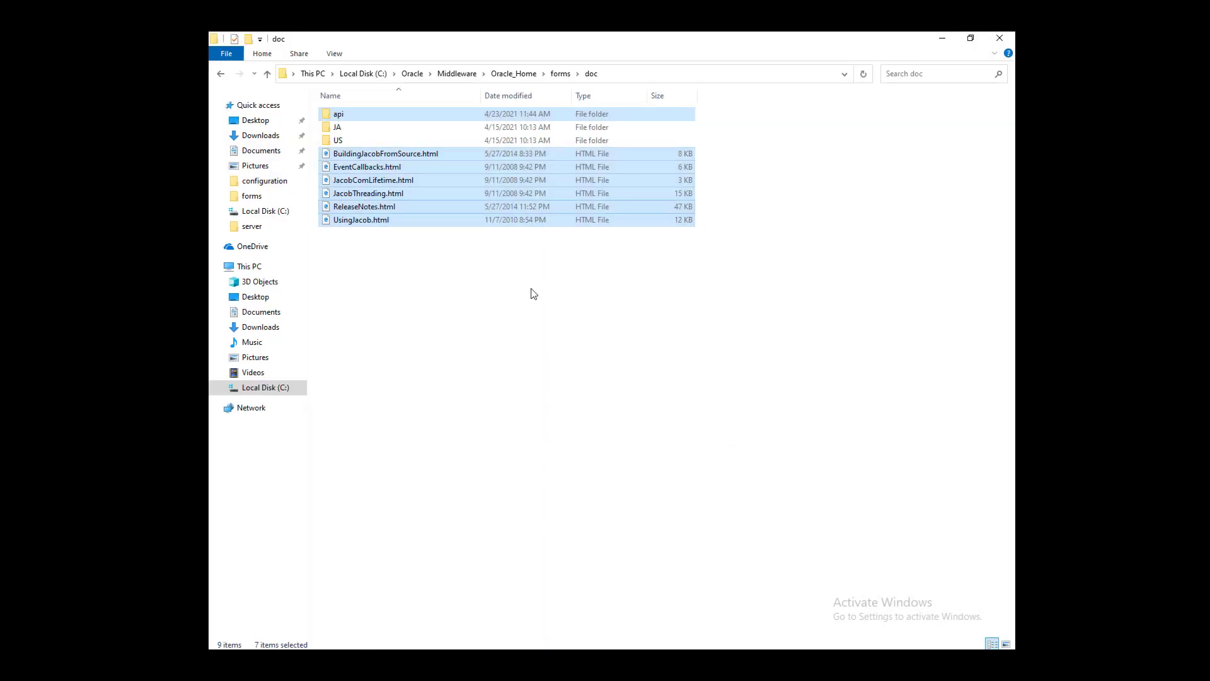
left_click(560, 74)
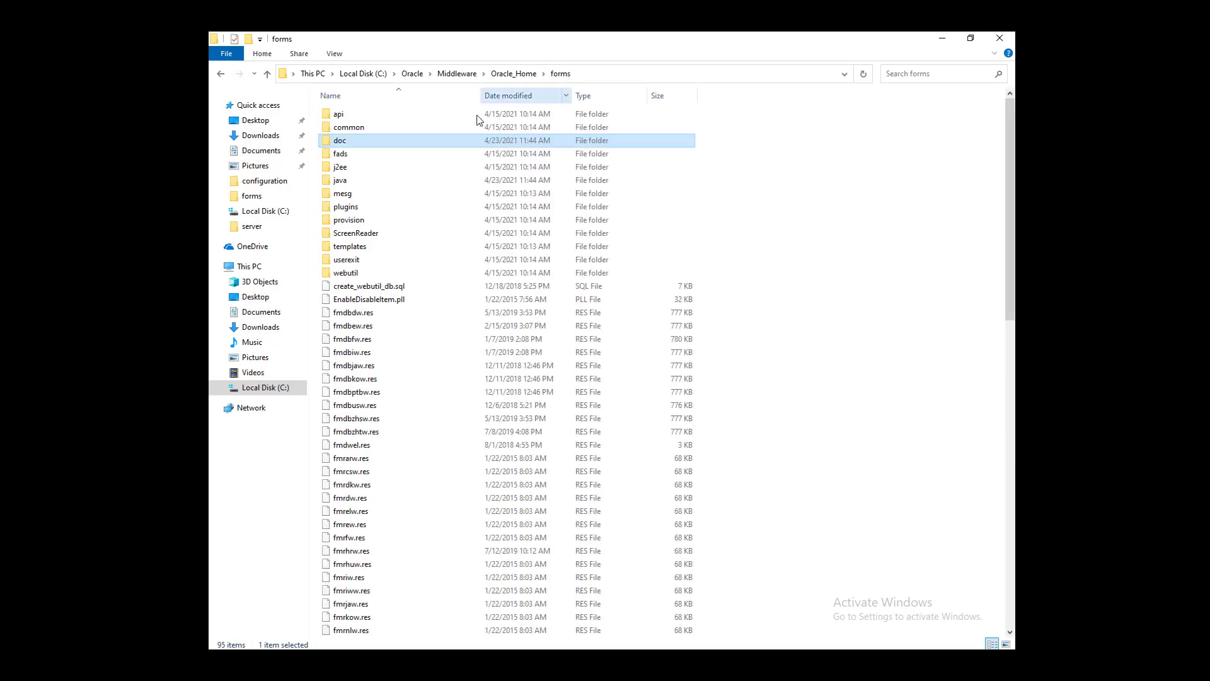
Open extensions.jnlp from the forms java folder in Notepad, at the jacob.jar comment line
double_click(344, 181)
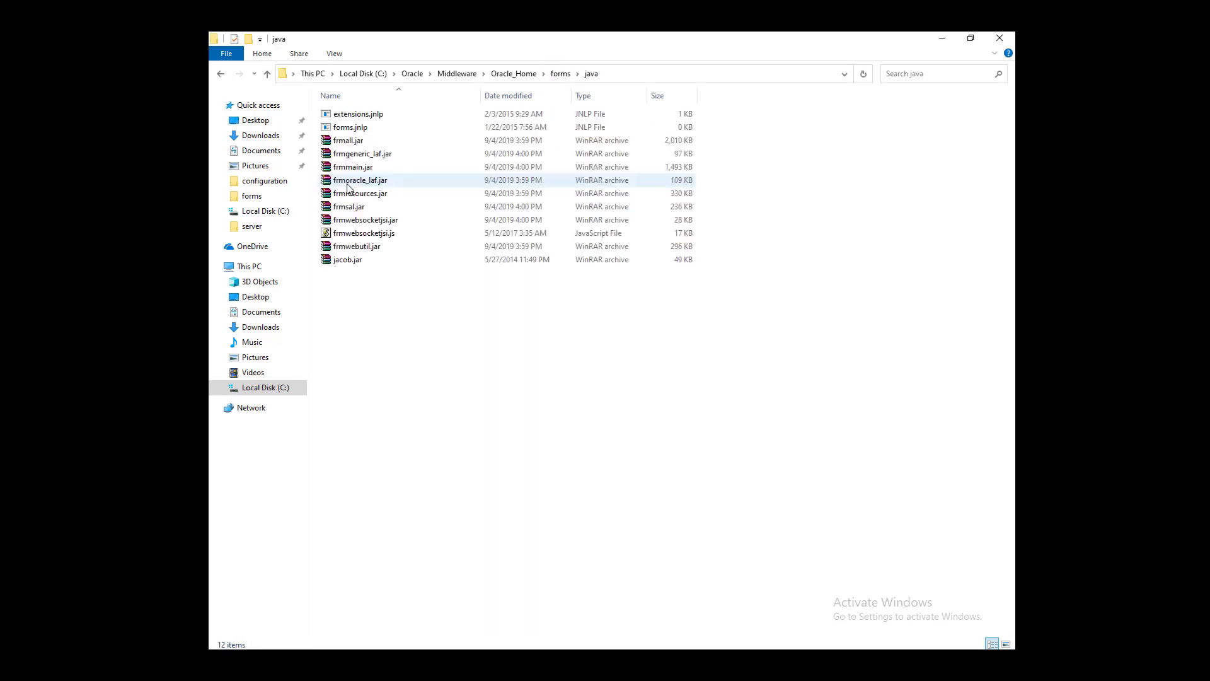
right_click(373, 117)
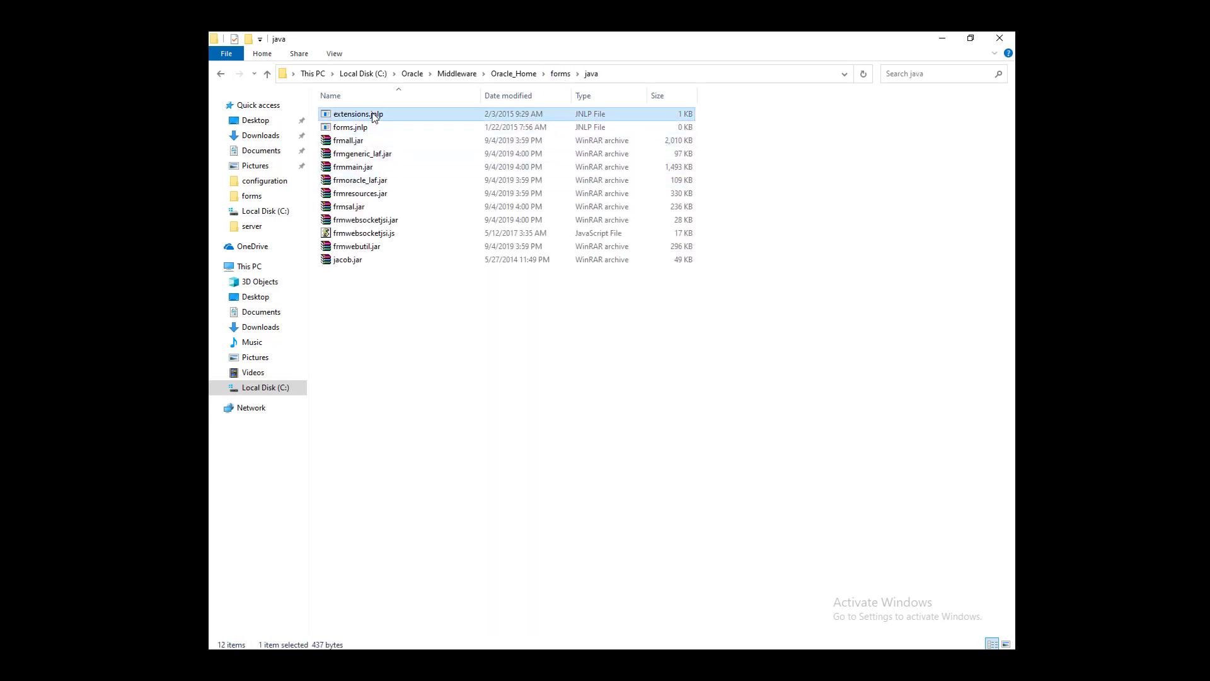
mouse_move(510, 168)
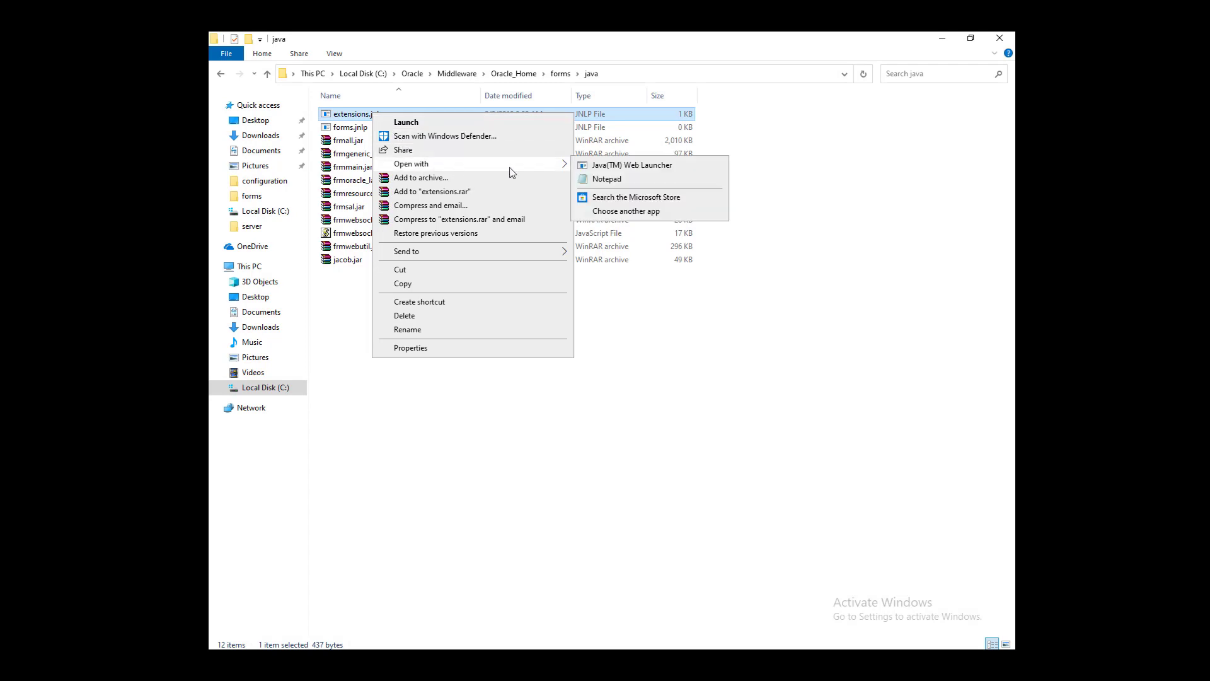
left_click(597, 180)
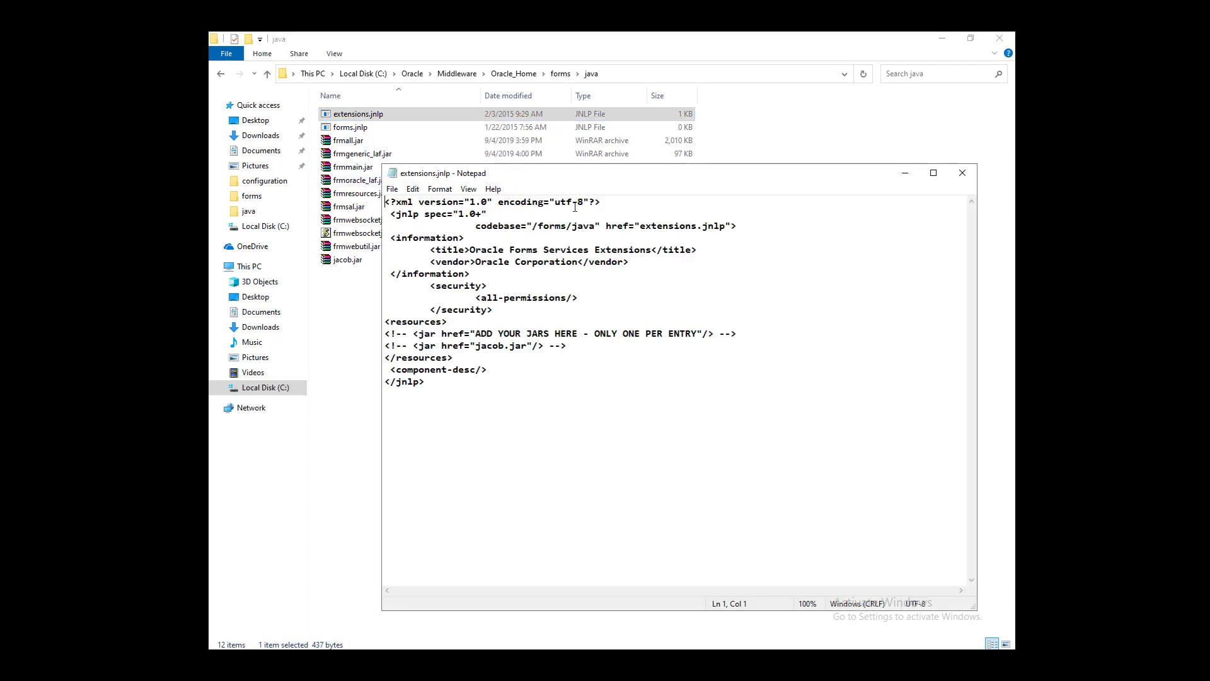
left_click(576, 350)
Check the guide's 'From this / To this' instructions, then minimize Edge back to Notepad
key("alt+Tab")
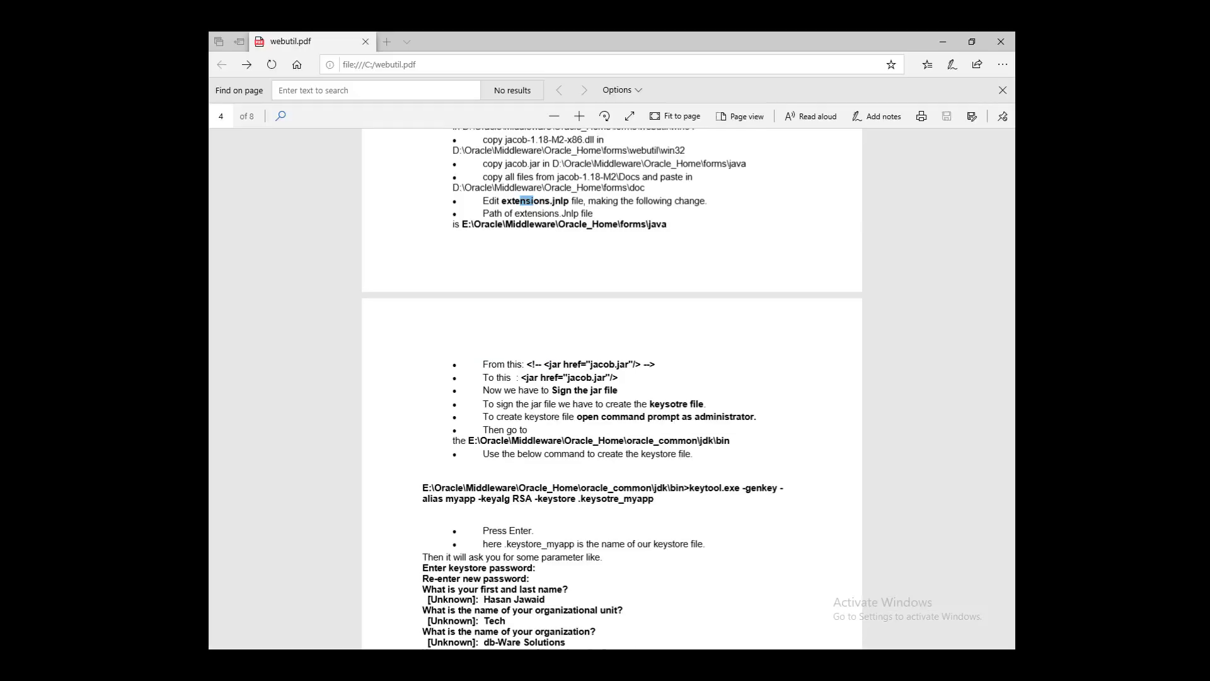
scroll(588, 480, "down", 3)
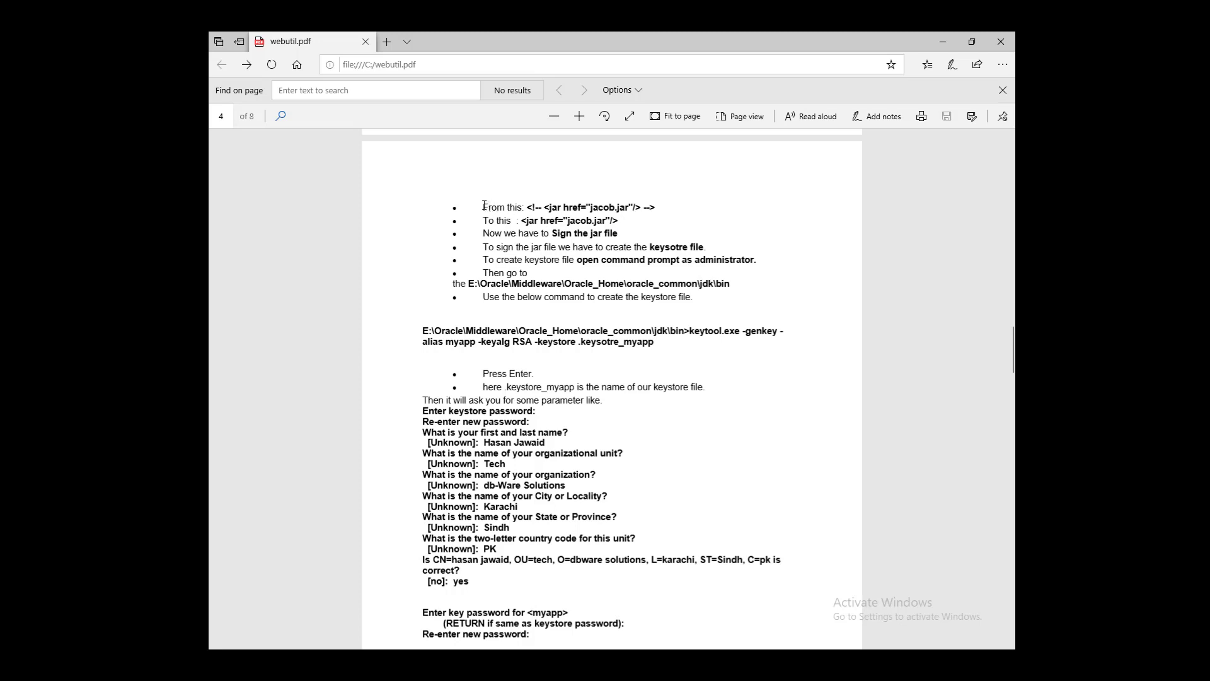
left_click_drag(483, 207, 640, 225)
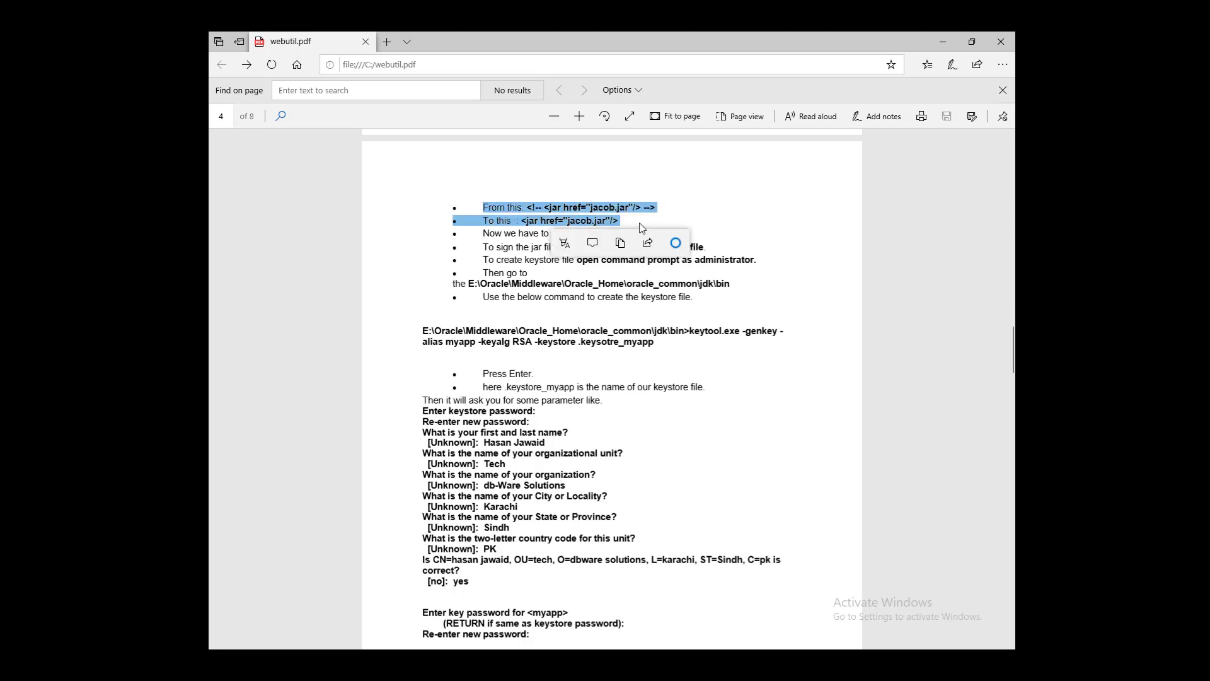
left_click(641, 225)
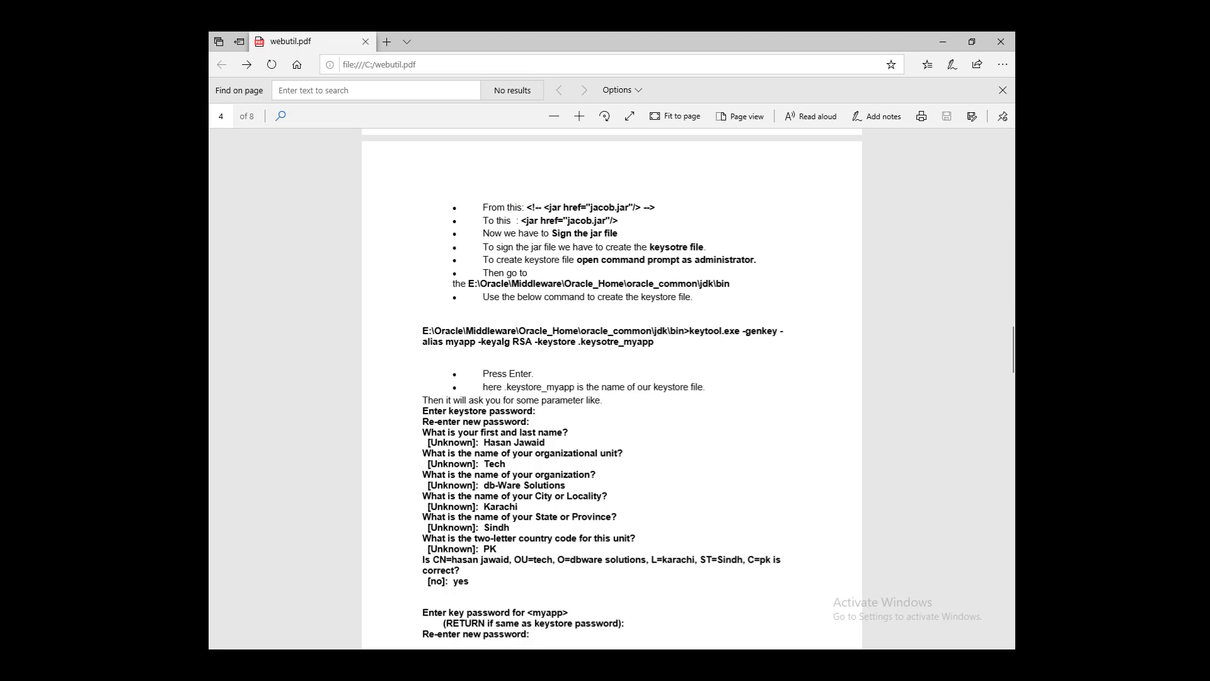
left_click(533, 662)
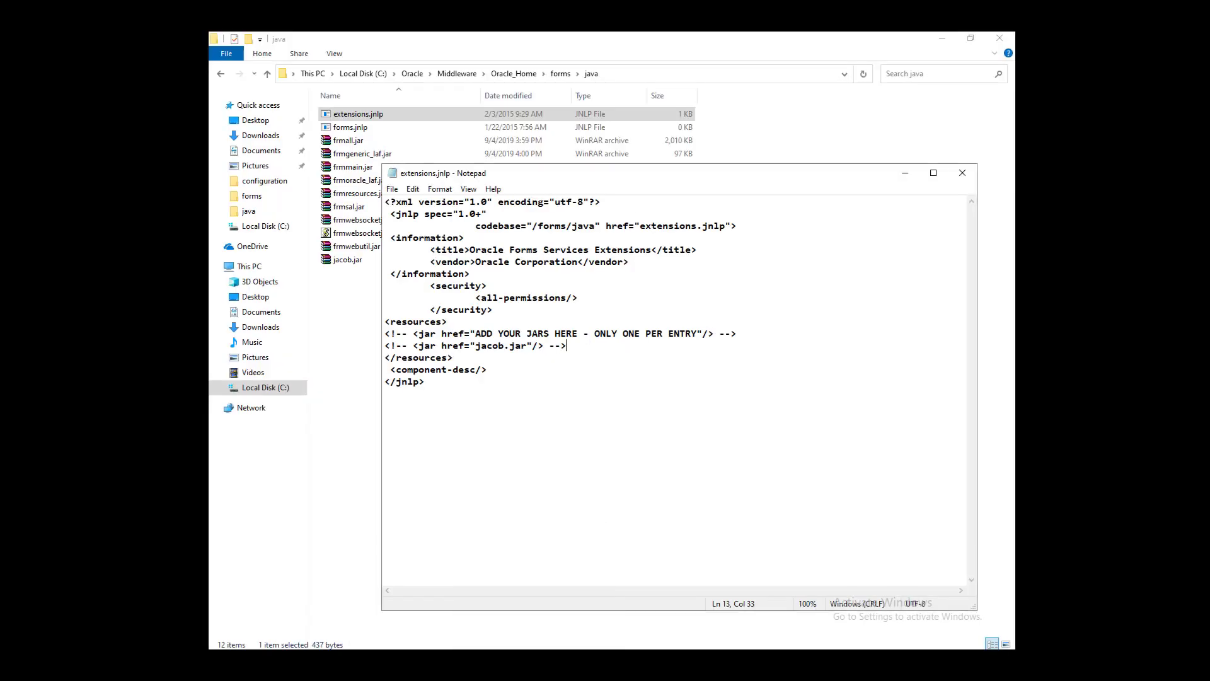
Make a backup copy of extensions.jnlp in Explorer with Ctrl+C and Ctrl+V
left_click(905, 173)
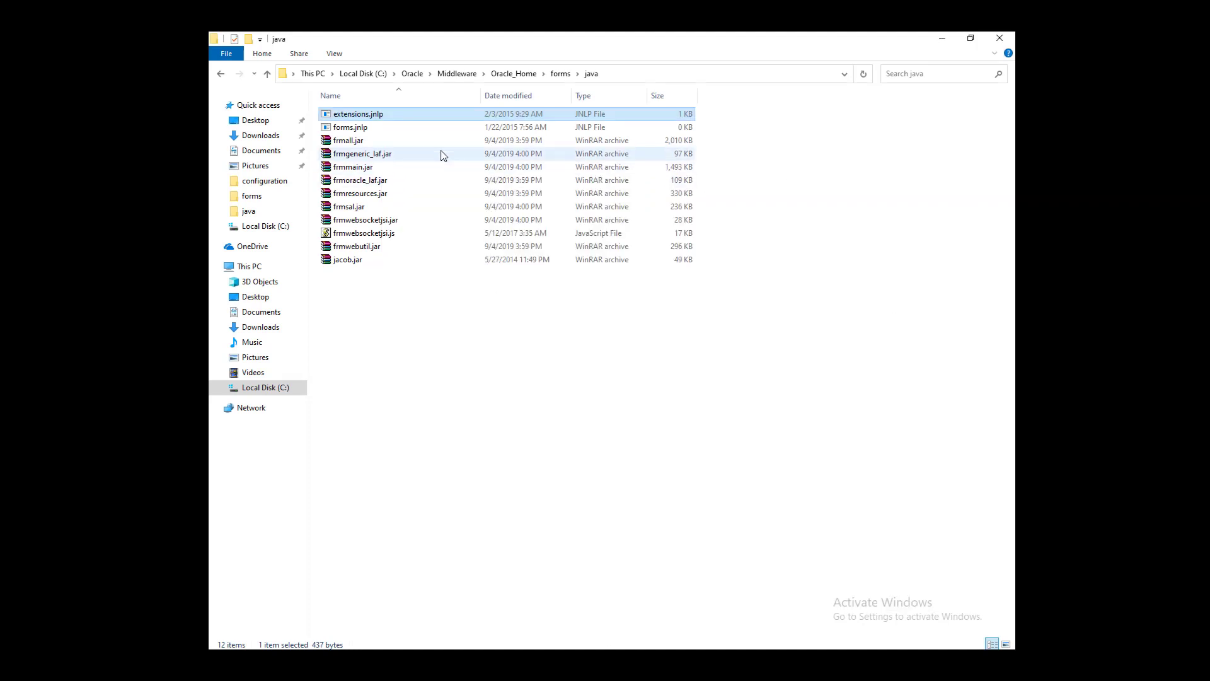
key("ctrl+c")
key("ctrl+v")
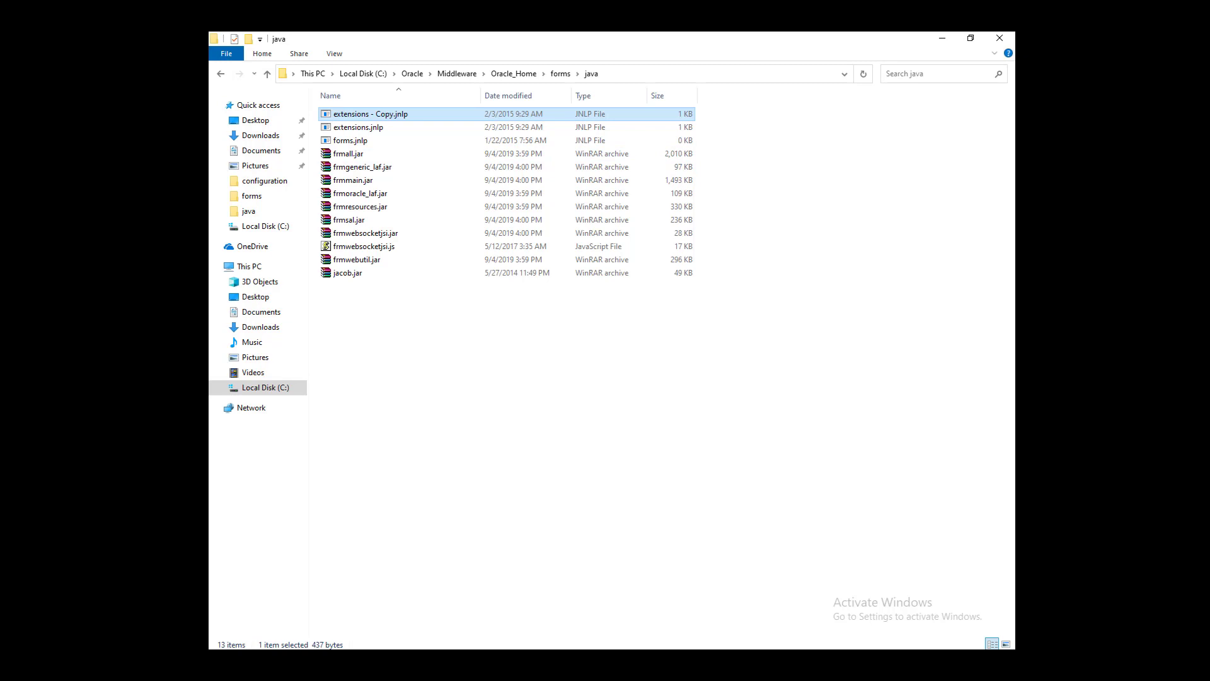
left_click(718, 662)
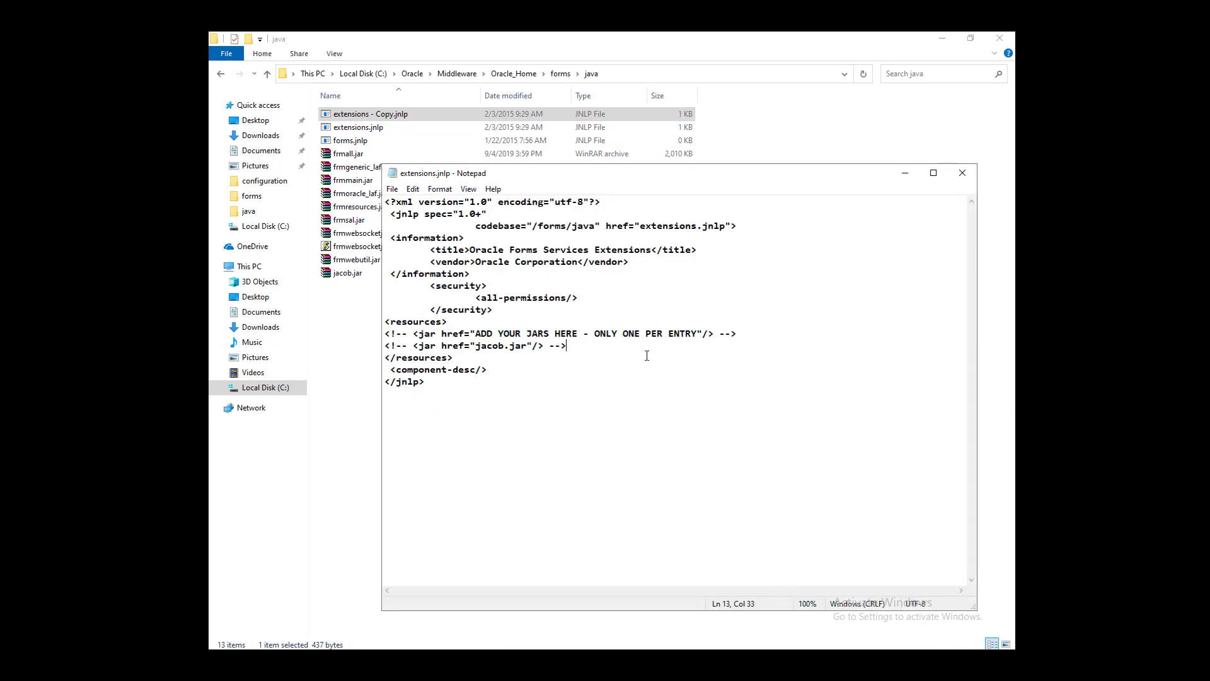
Remove the '<!--' and '-->' comment markers around the jacob.jar line, comparing with the guide
key("BackSpace")
key("BackSpace")
key("BackSpace")
key("shift+Right")
key("shift+Right")
key("shift+Right")
key("shift+Right")
key("shift+Right")
key("Delete")
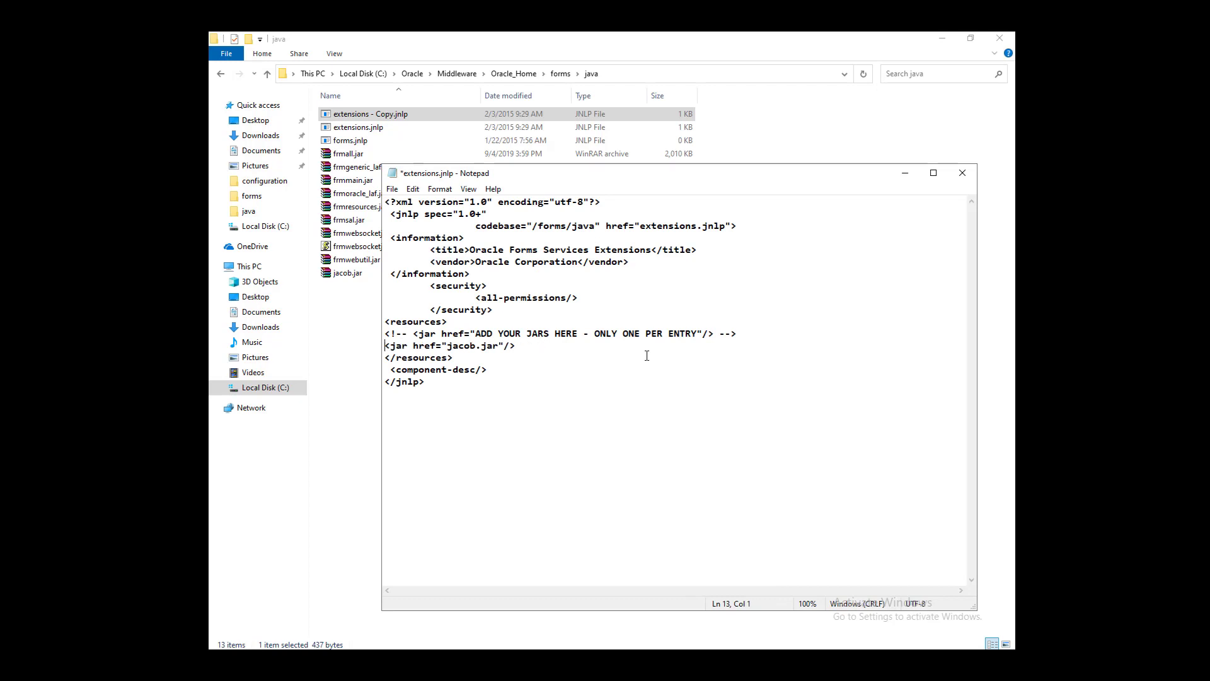
key("alt+Tab")
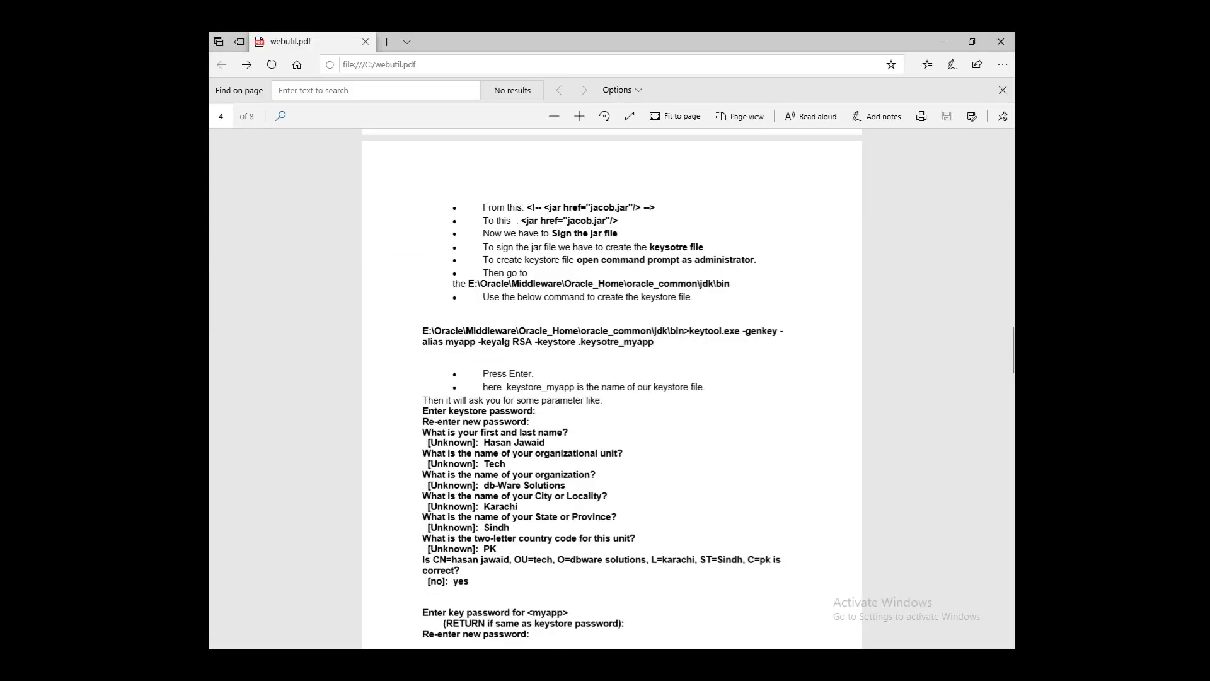
key("alt+Tab")
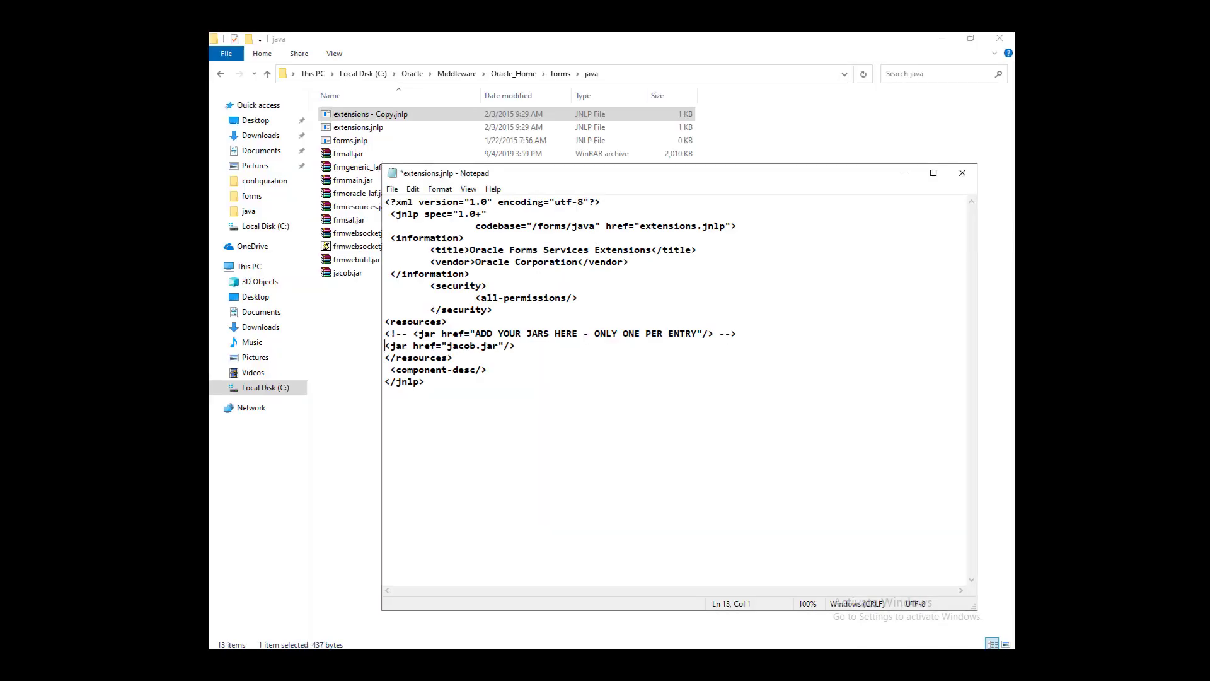
key("alt+Tab")
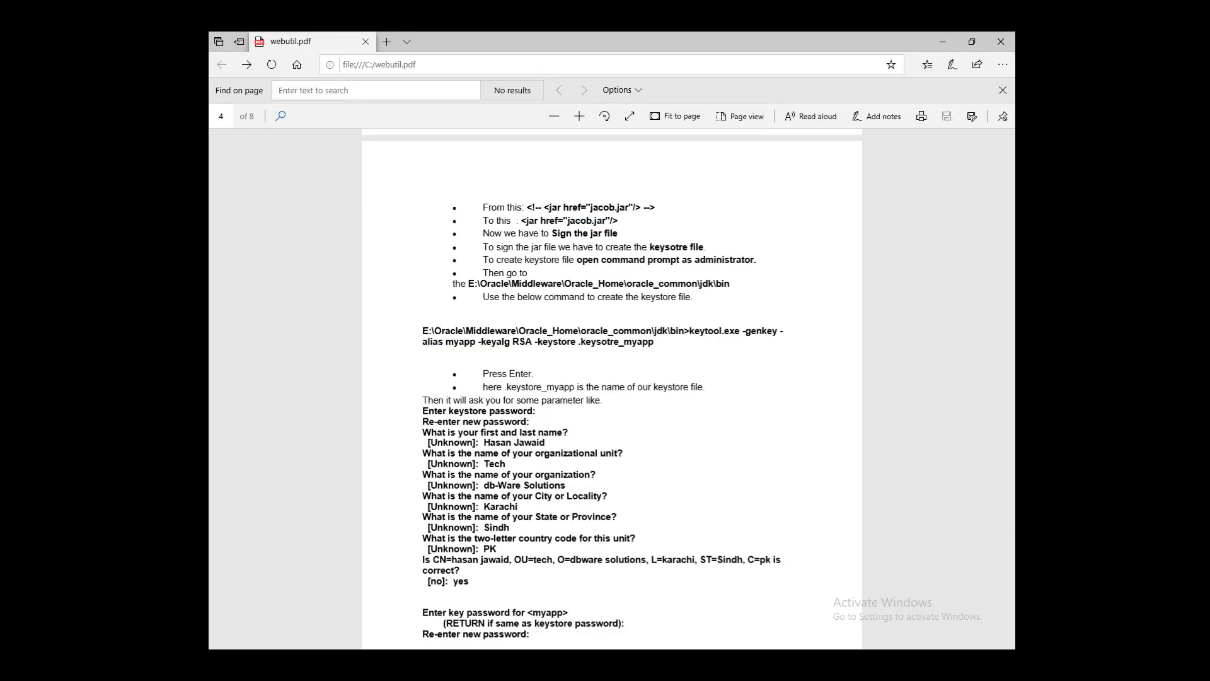
key("alt+Tab")
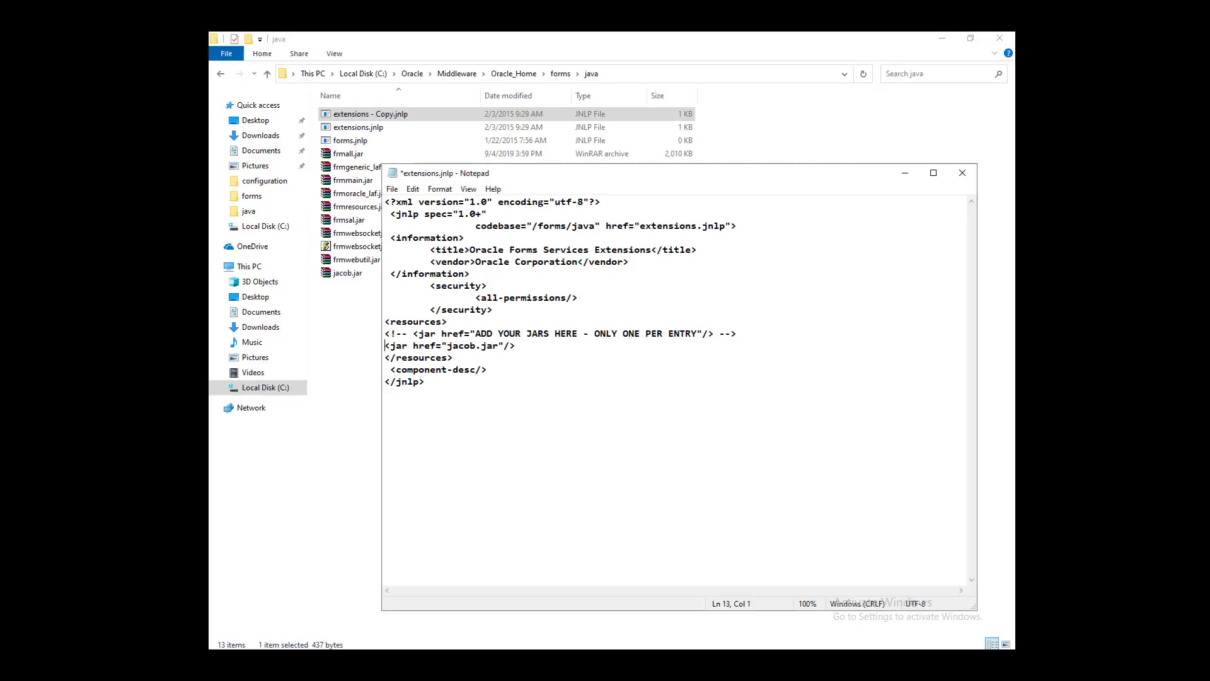
Save extensions.jnlp with the now-active jacob.jar entry via File > Save
key("shift+End")
left_click(549, 432)
left_click(391, 191)
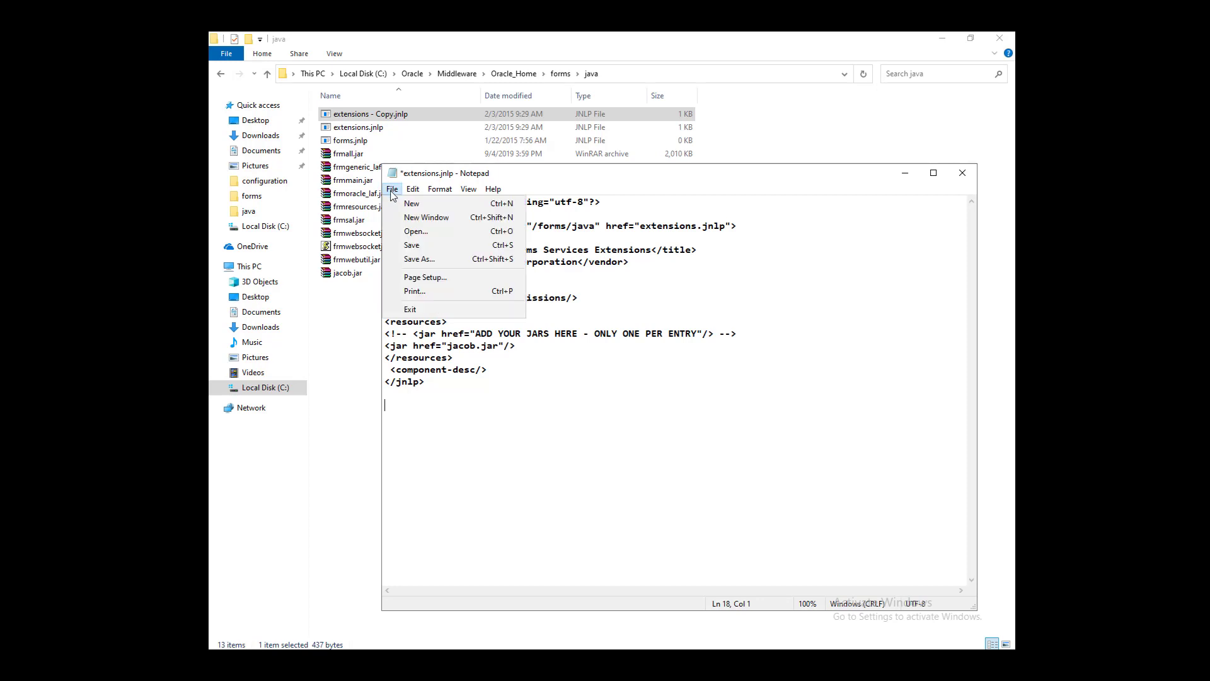
left_click(411, 245)
key("alt+Tab")
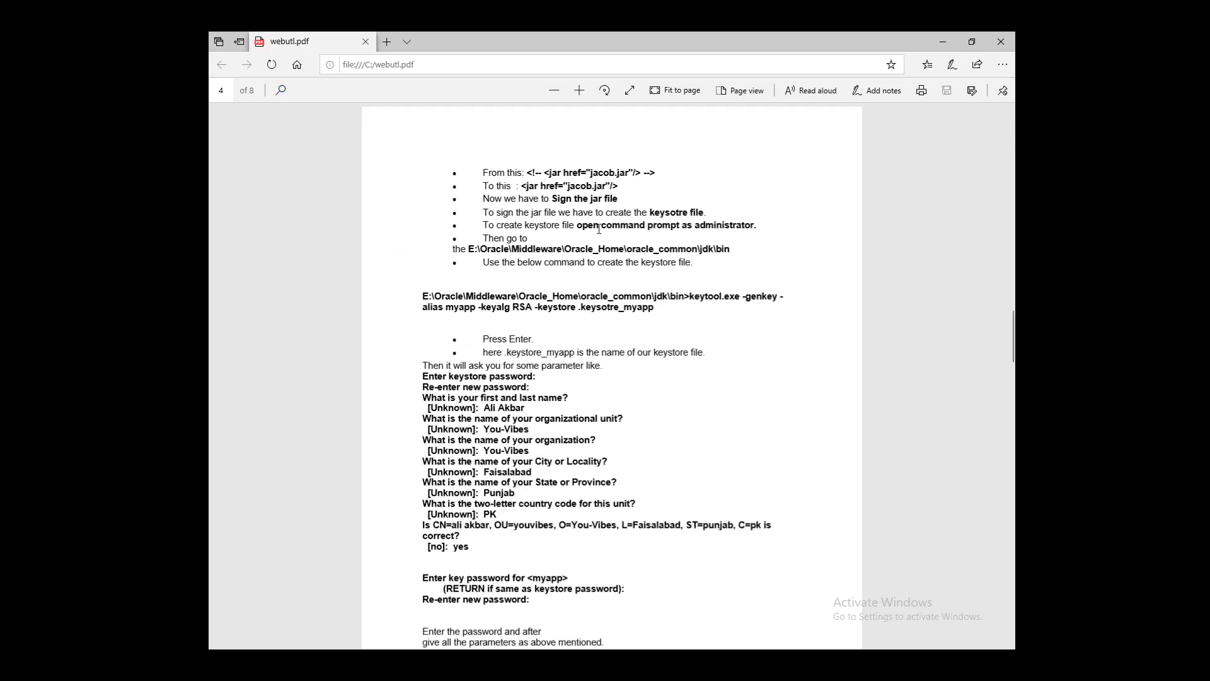
Read the guide's 'Sign the jar file', keystore creation and run-as-administrator command prompt lines
left_click_drag(624, 196, 480, 198)
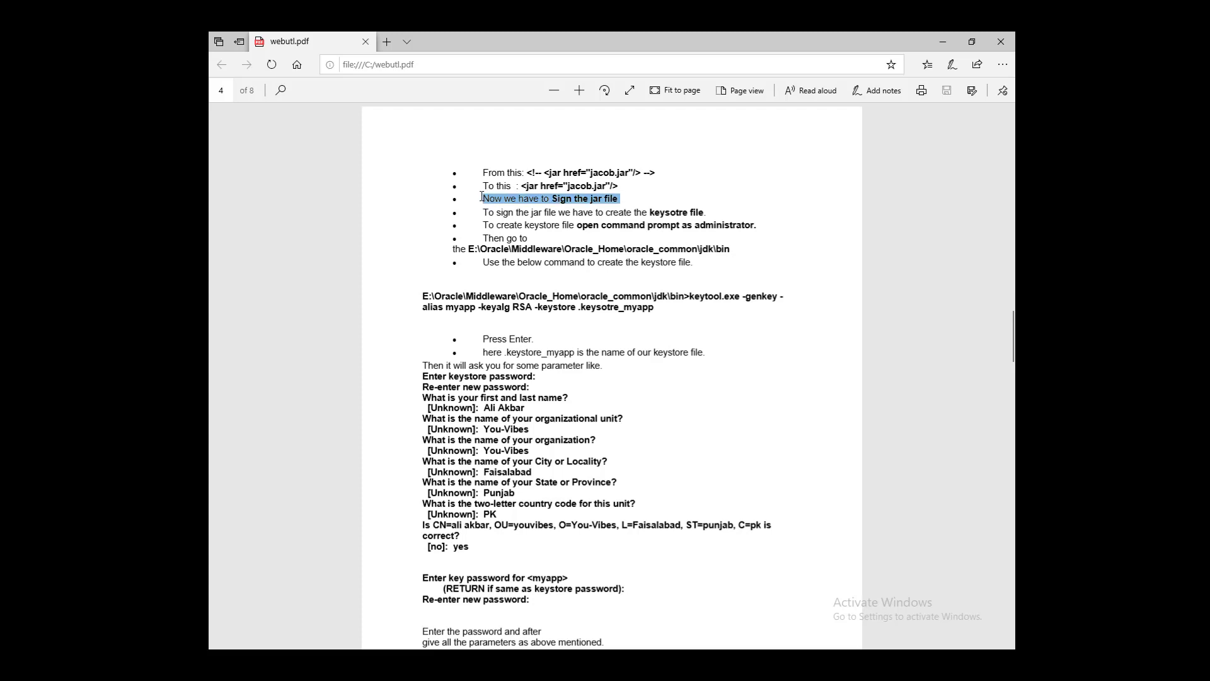
left_click(724, 215)
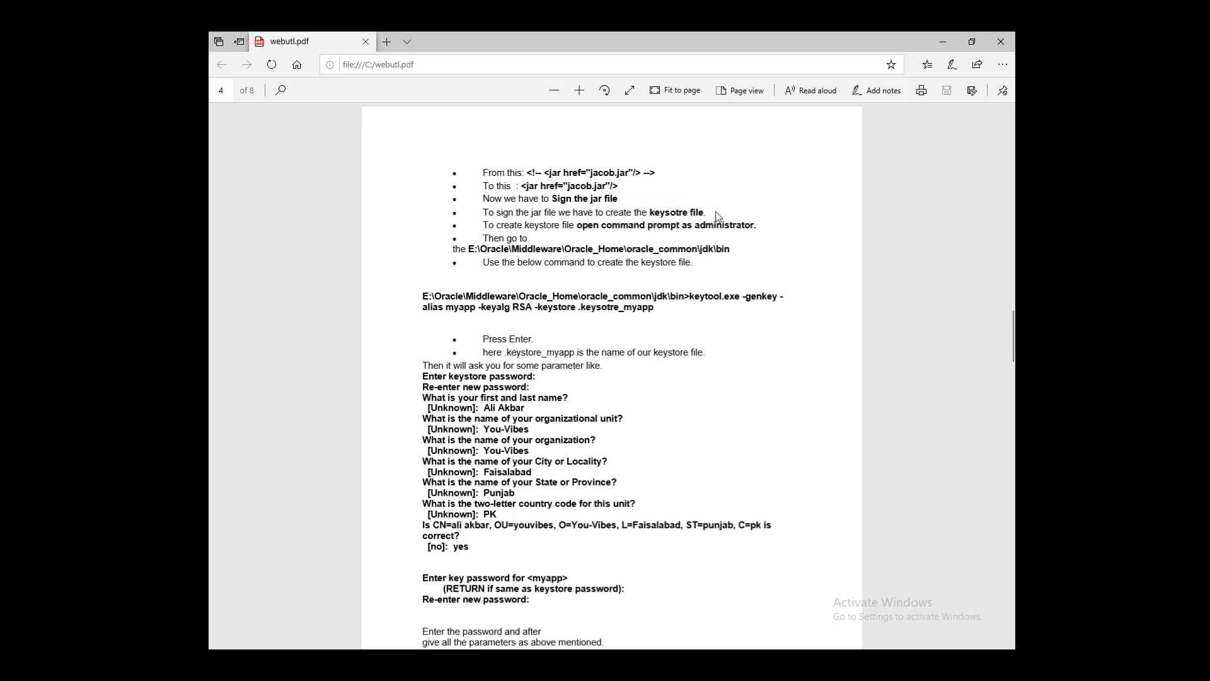
left_click_drag(486, 210, 711, 213)
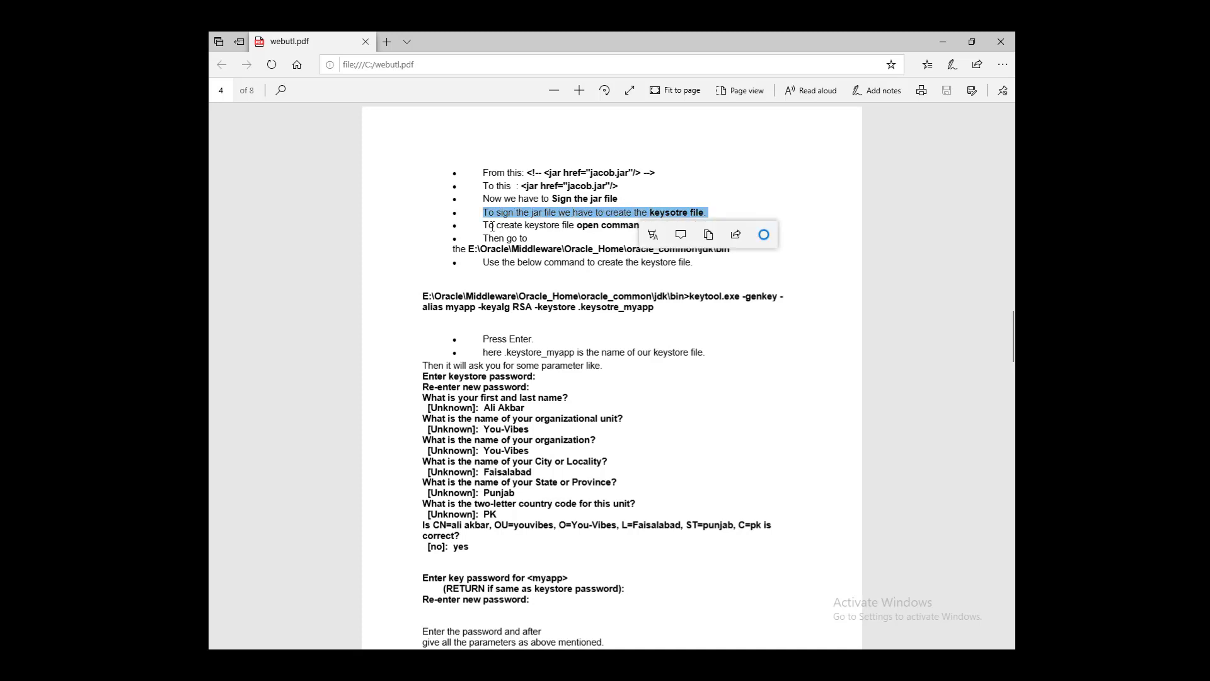
left_click_drag(483, 225, 539, 235)
left_click(553, 240)
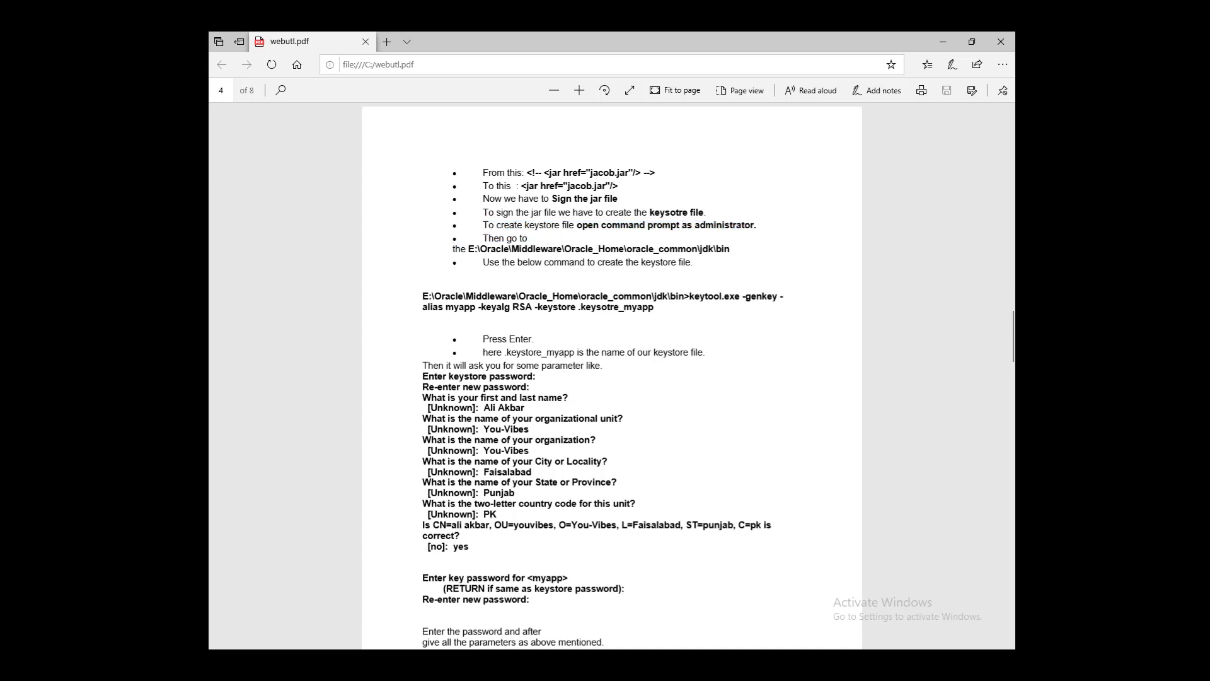
key("super")
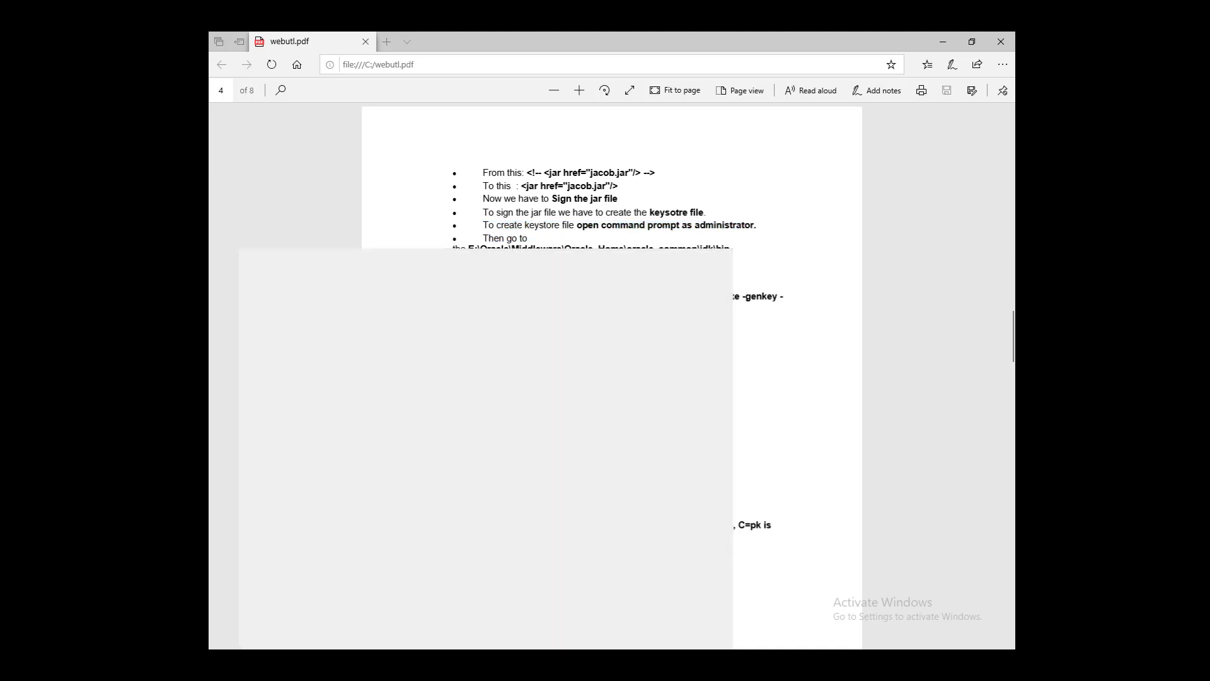
Launch Command Prompt as administrator and move from the user folder to C:\Oracle
type("cm")
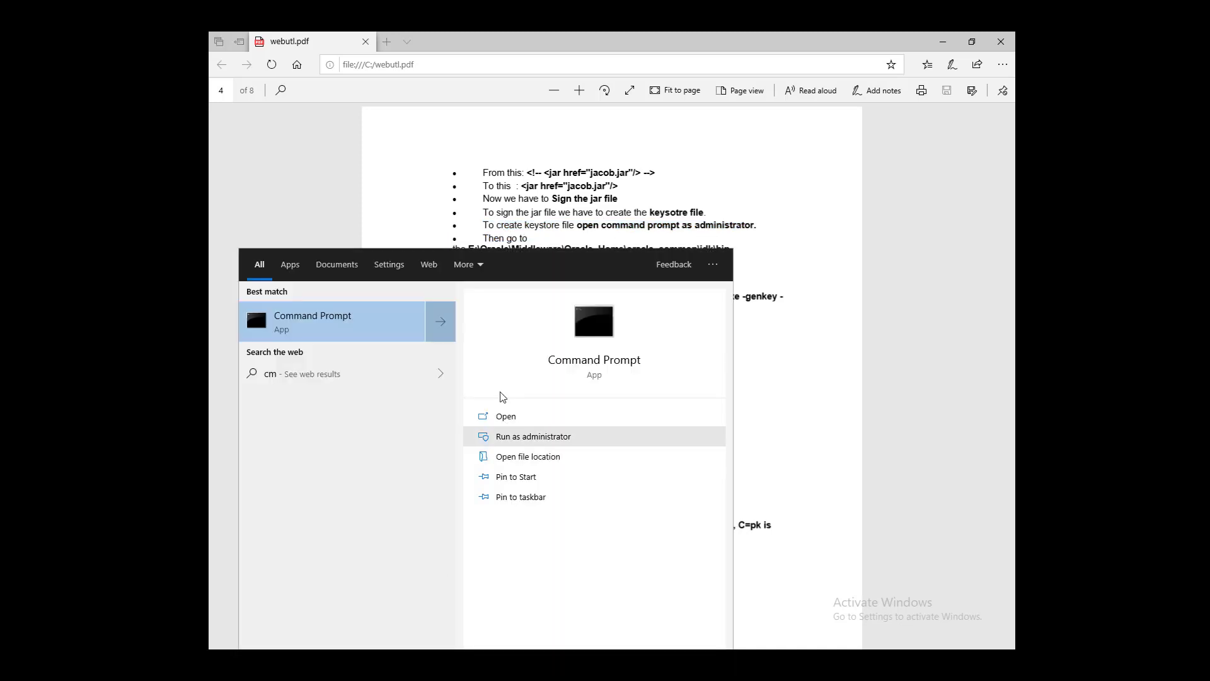
left_click(539, 441)
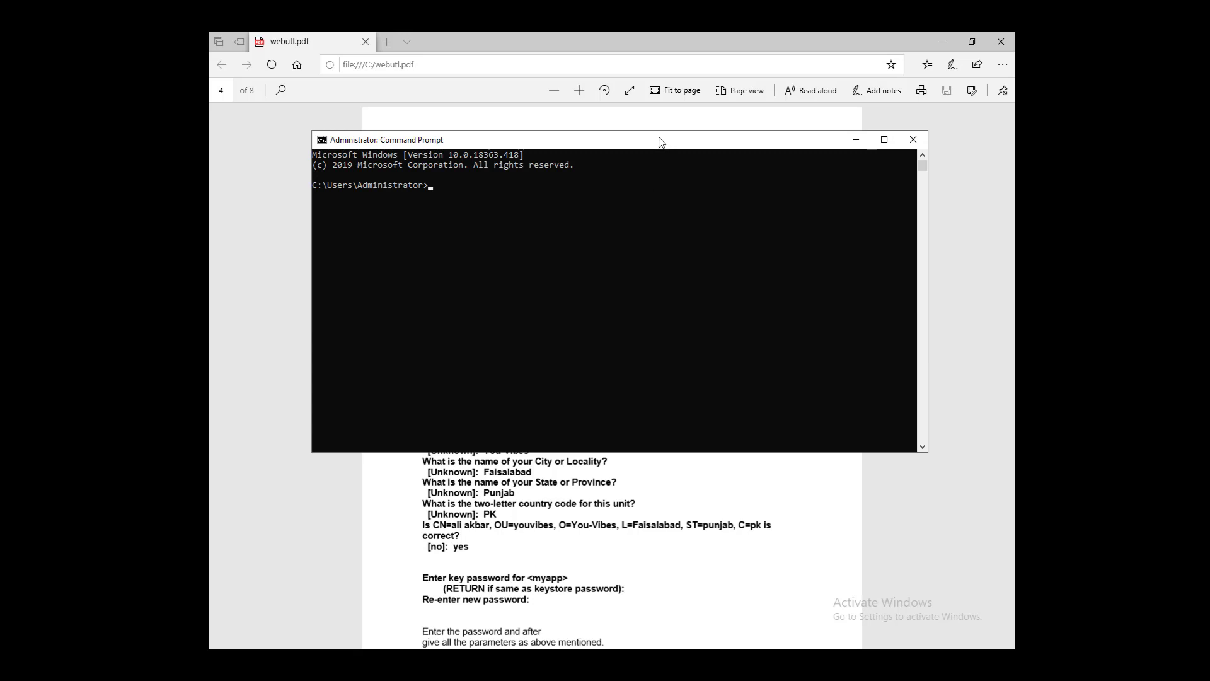
left_click_drag(661, 143, 689, 288)
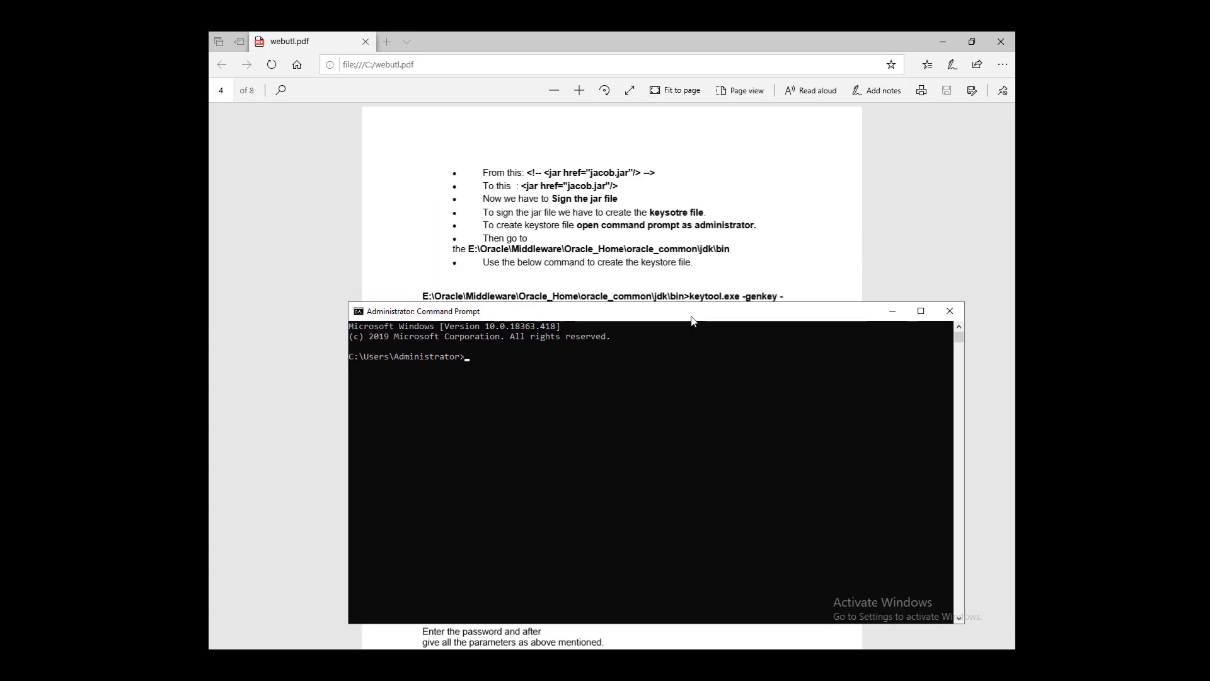
type("cd..")
key("Return")
type("cd..")
key("Return")
type("cd oracle")
key("Return")
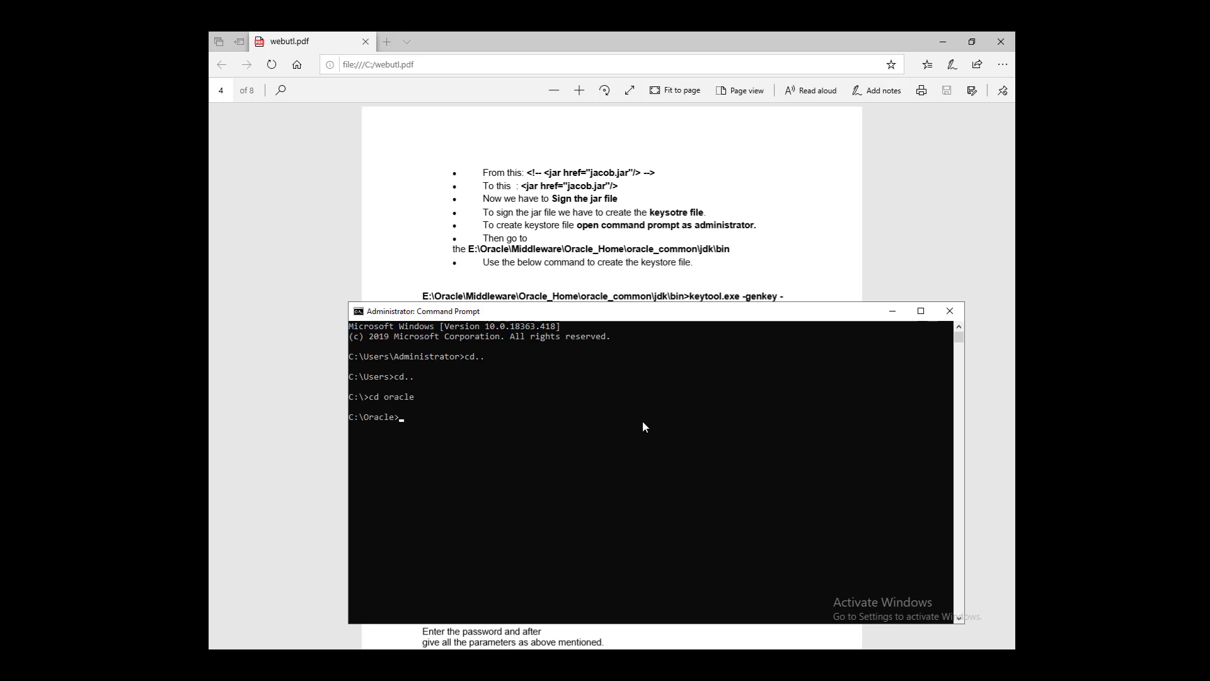
Enter Middleware\Oracle_Home and list its contents with dir
type("cd Middleware")
key("Return")
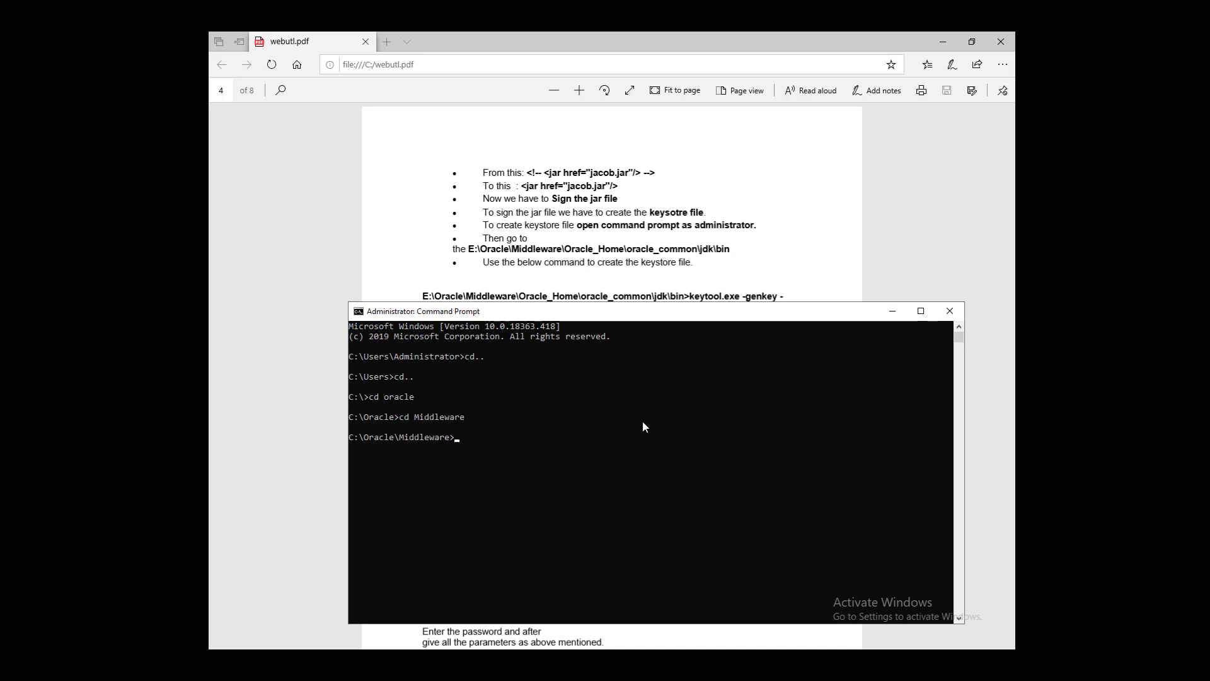
type("cd or")
key("Tab")
key("Return")
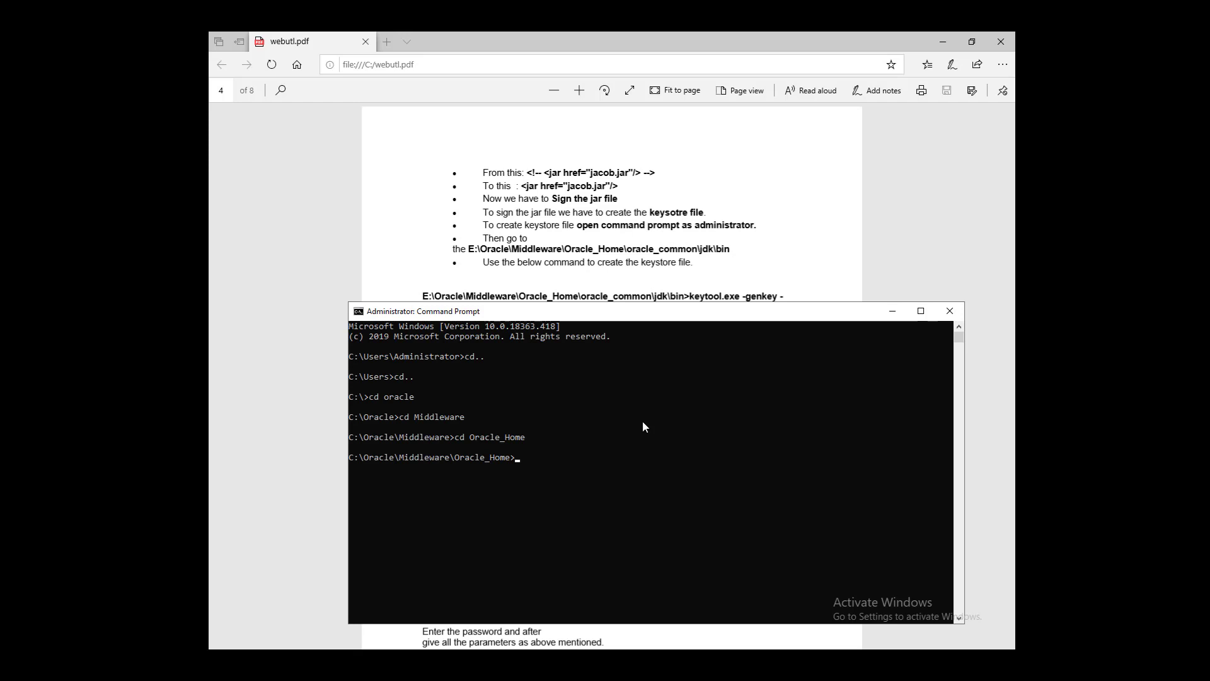
type("dir")
key("Return")
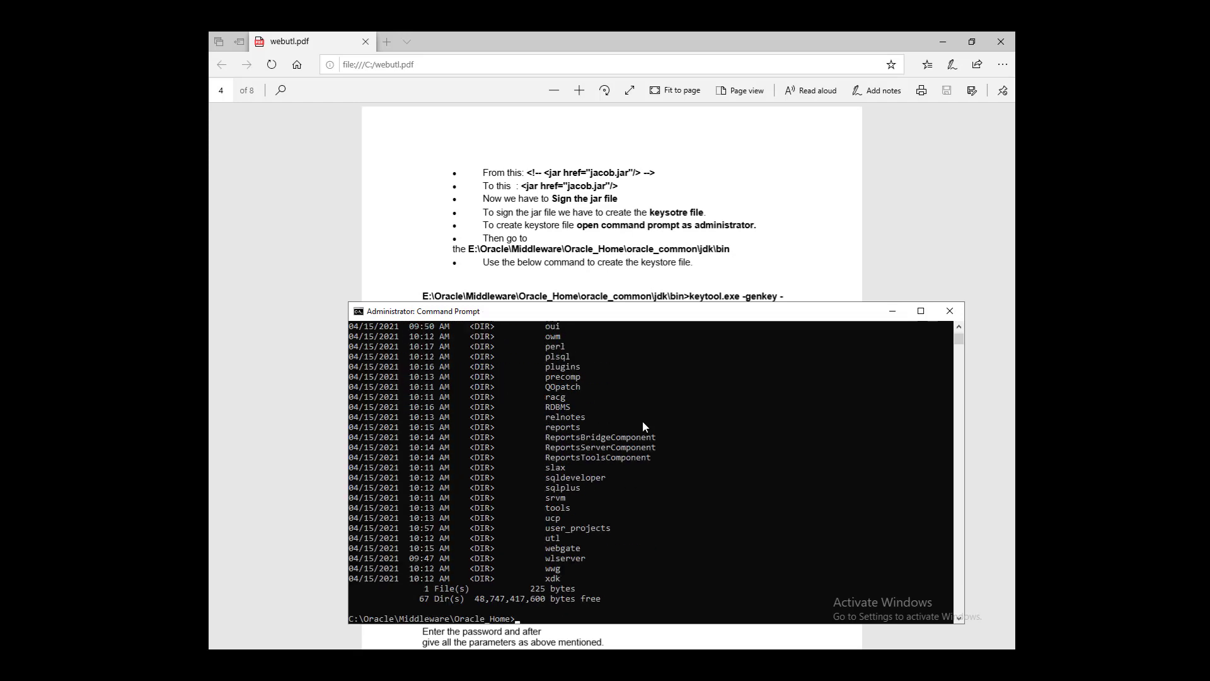
scroll(626, 445, "up", 3)
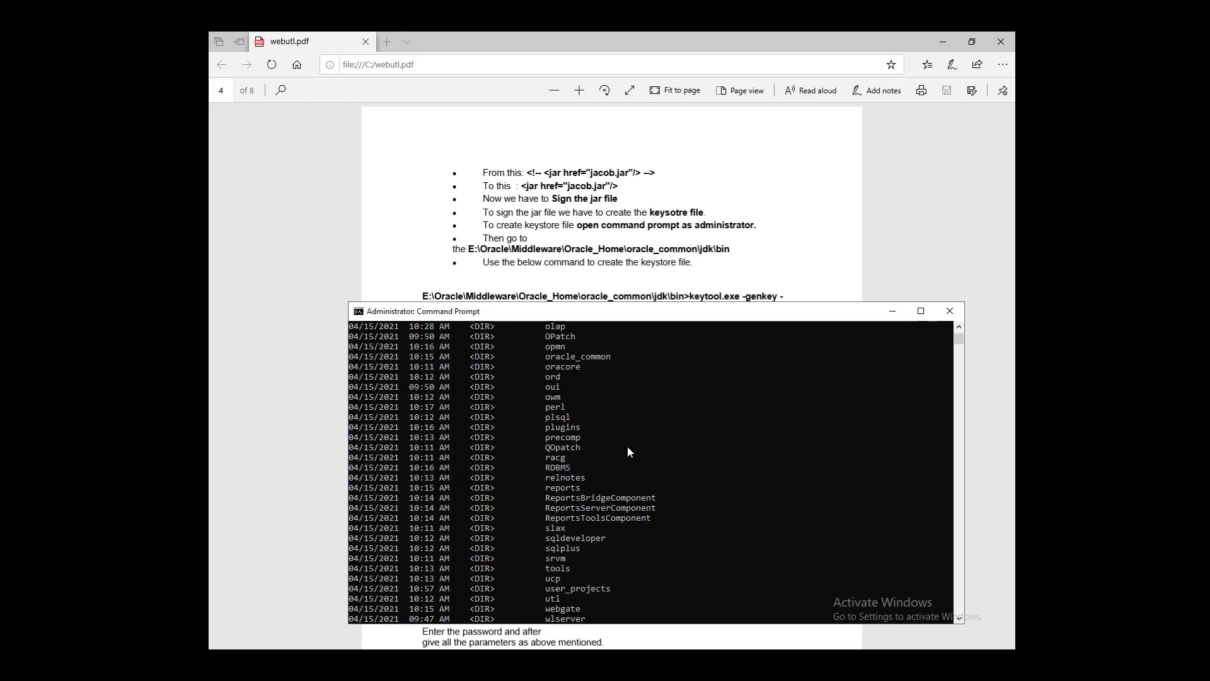
scroll(626, 445, "up", 15)
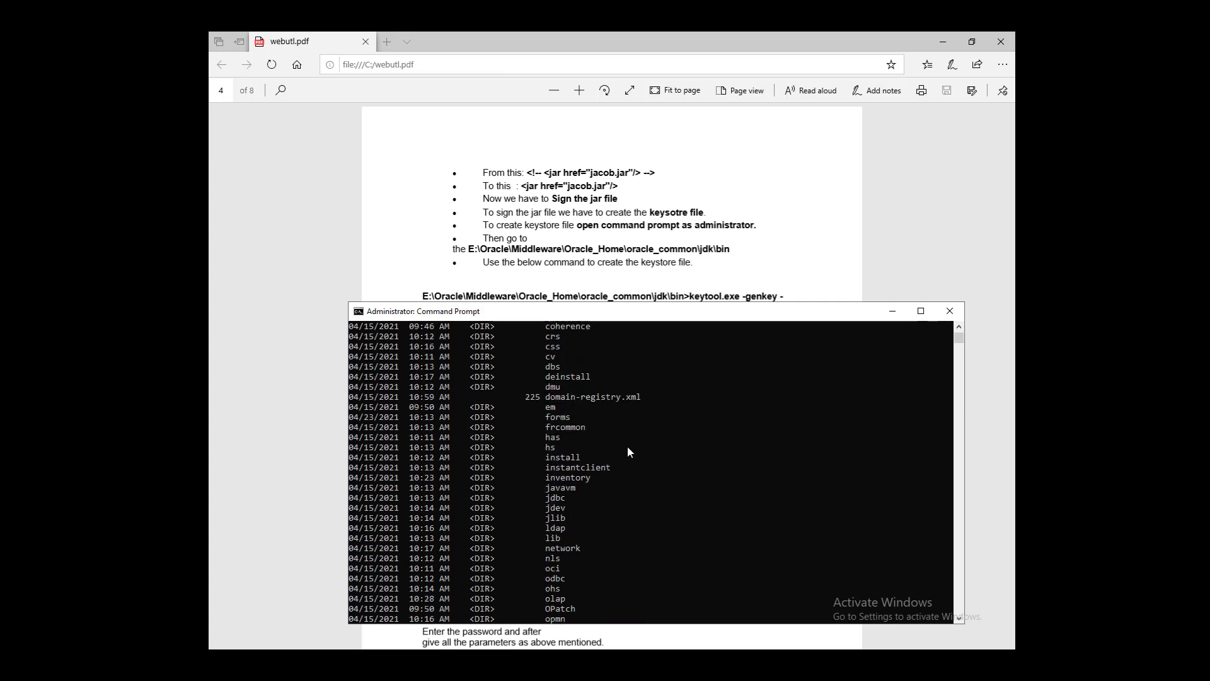
scroll(628, 451, "up", 2)
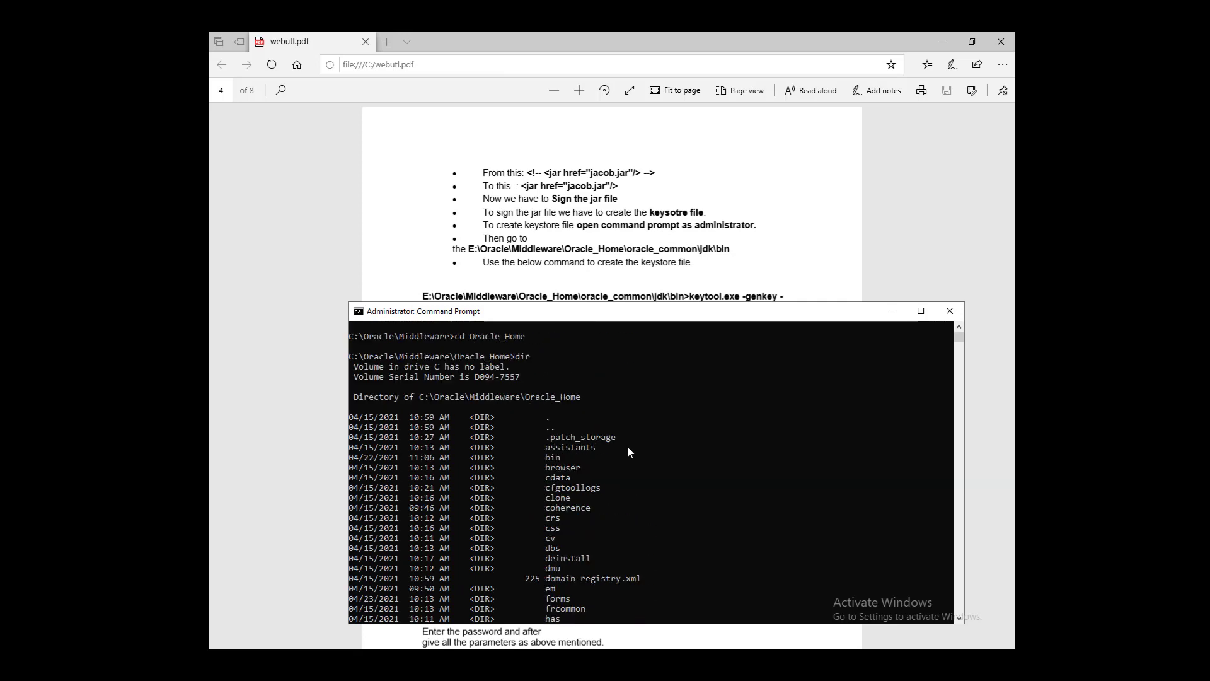
scroll(628, 451, "down", 18)
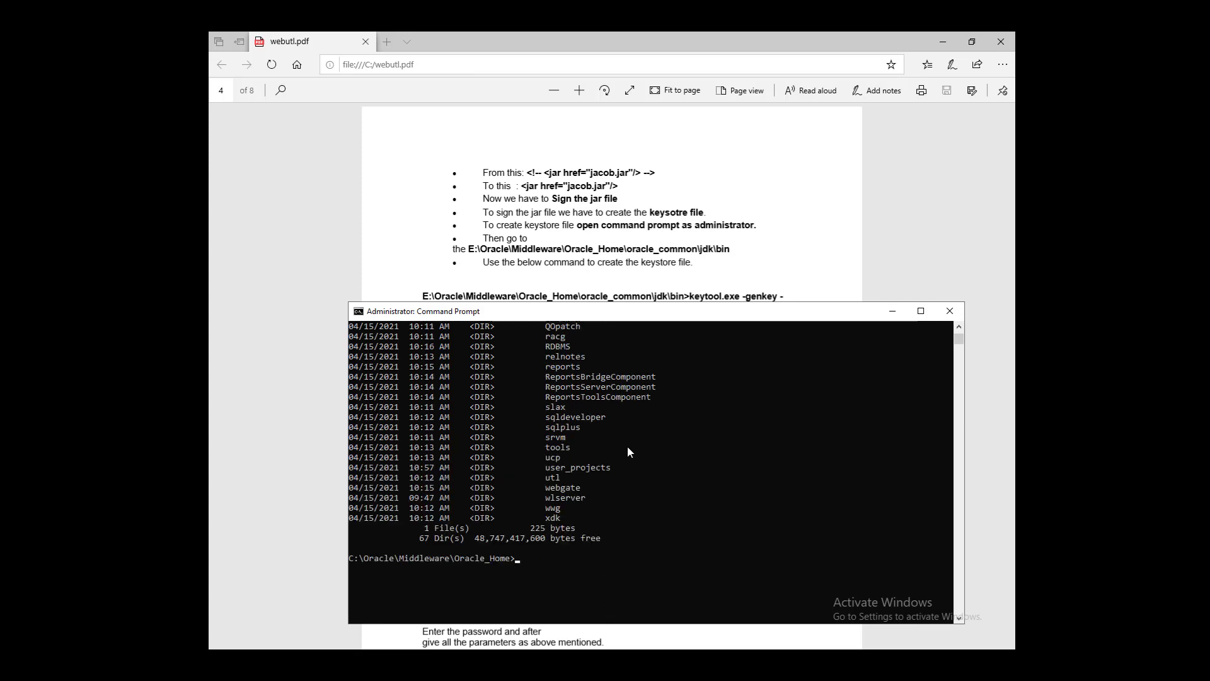
scroll(628, 452, "up", 5)
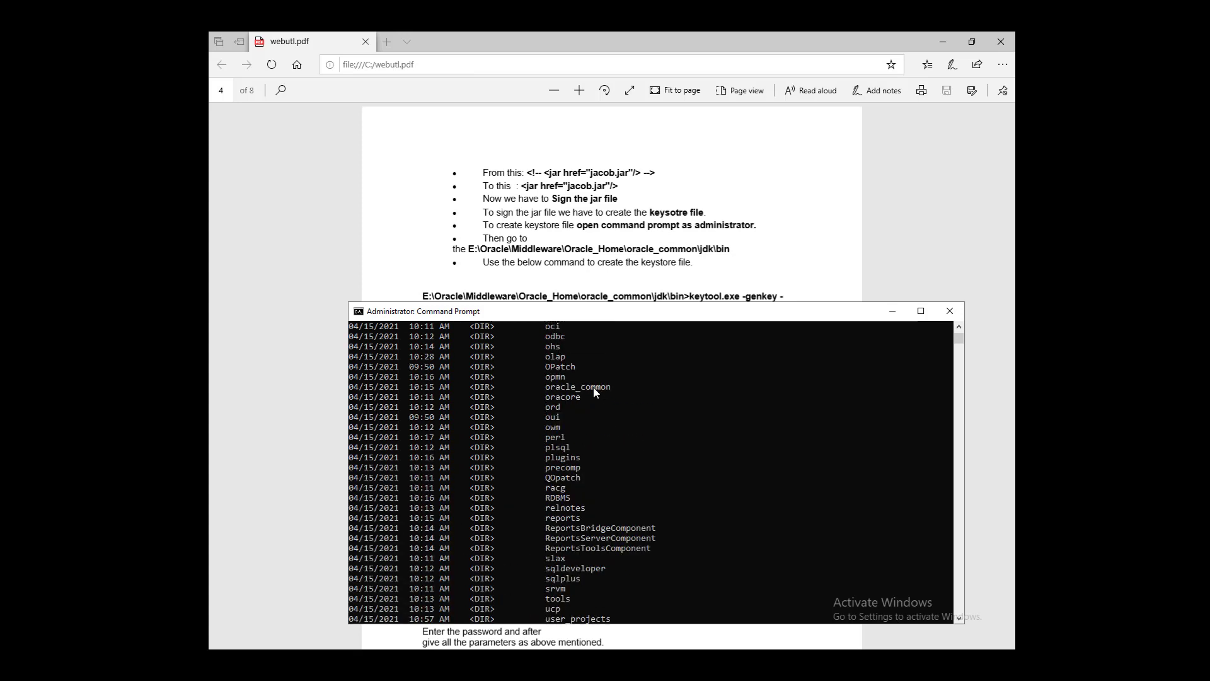
Copy oracle_common from the listing and change into oracle_common\jdk\bin
left_click_drag(541, 387, 616, 392)
key("super+c")
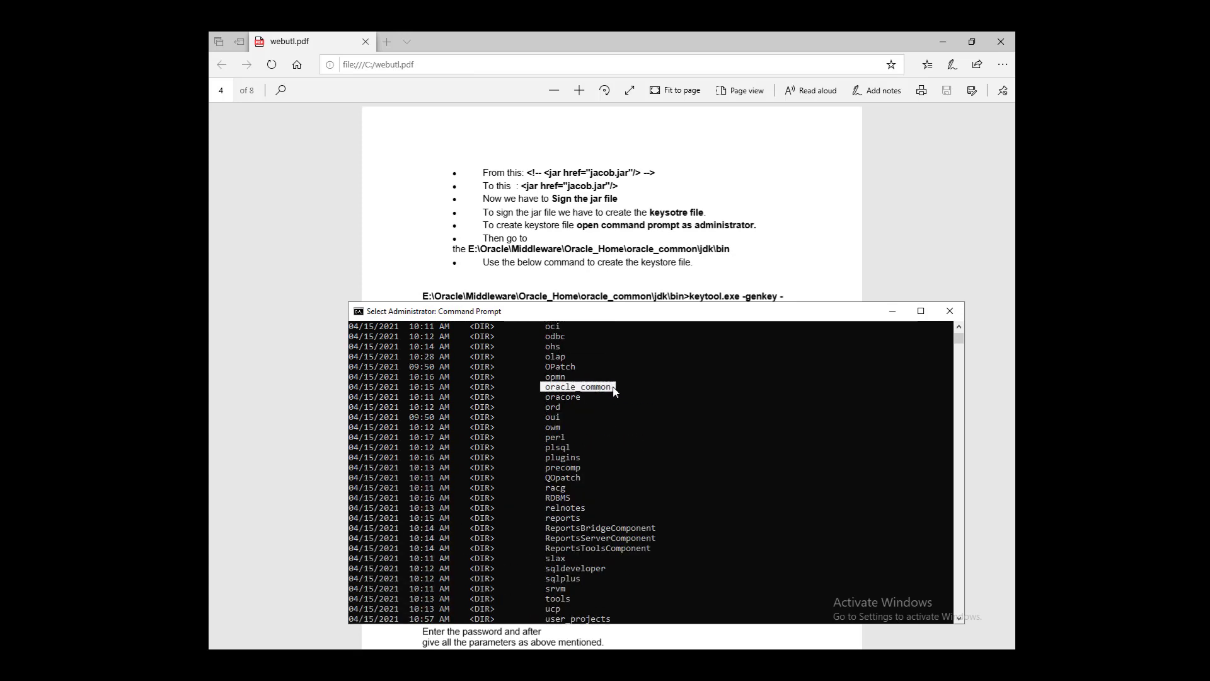
right_click(616, 392)
scroll(623, 460, "down", 9)
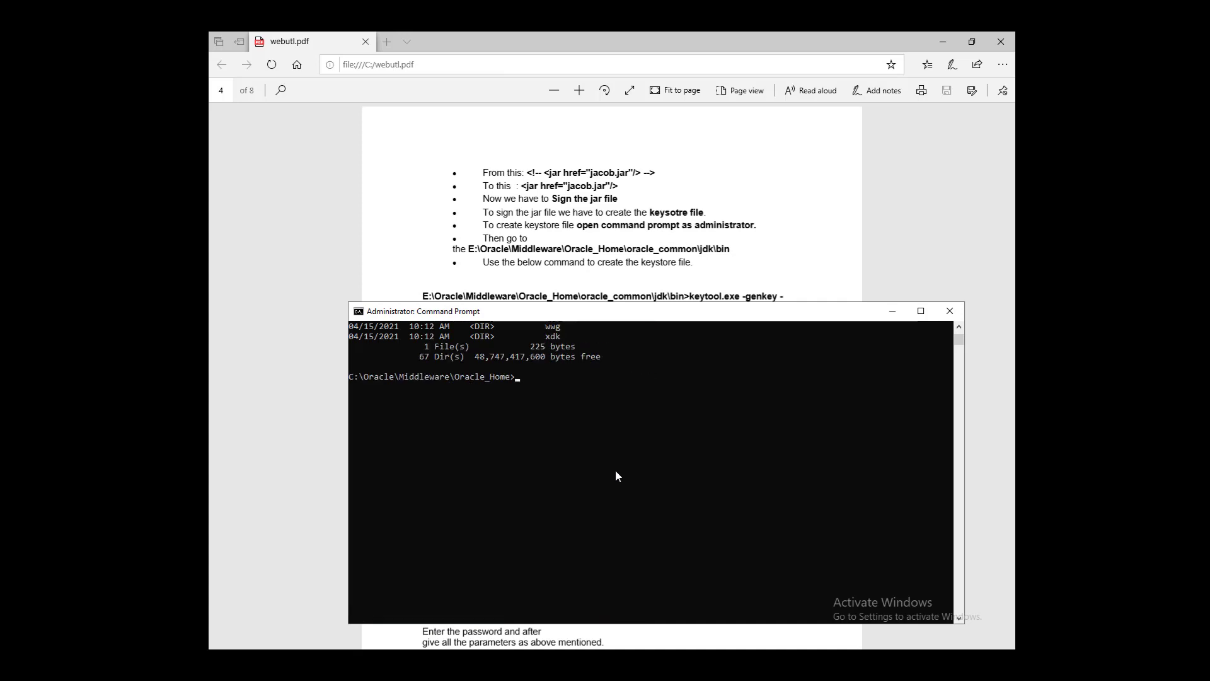
type("cd")
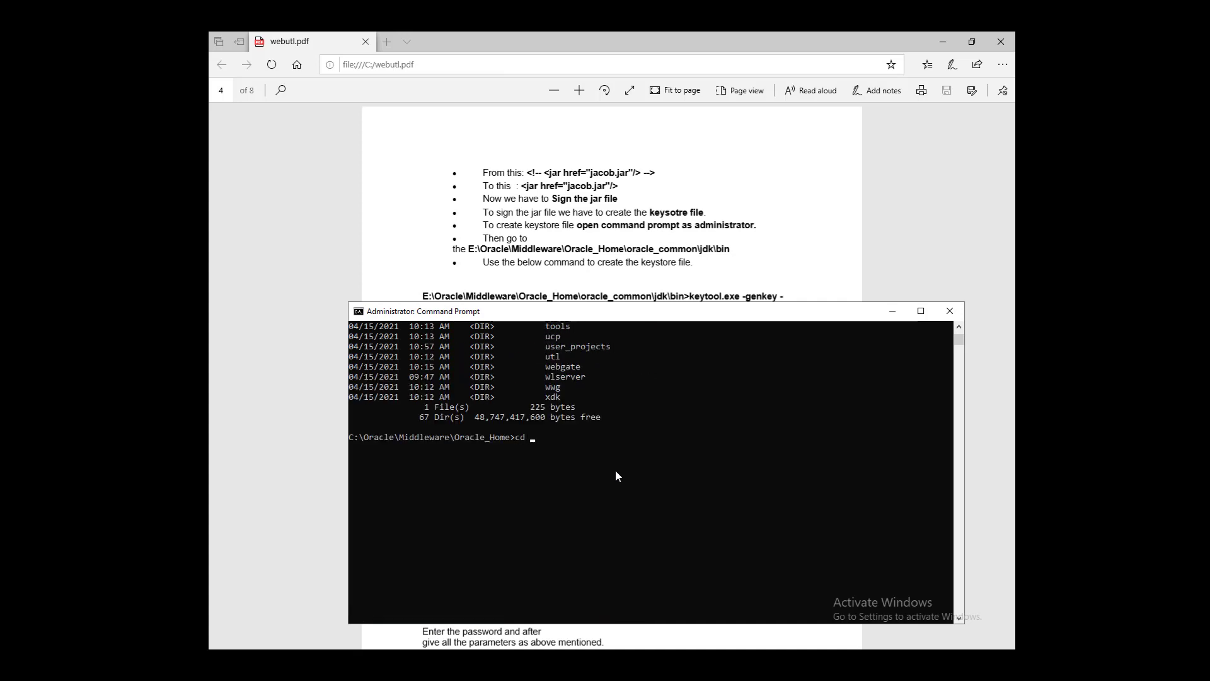
right_click(592, 469)
key("Return")
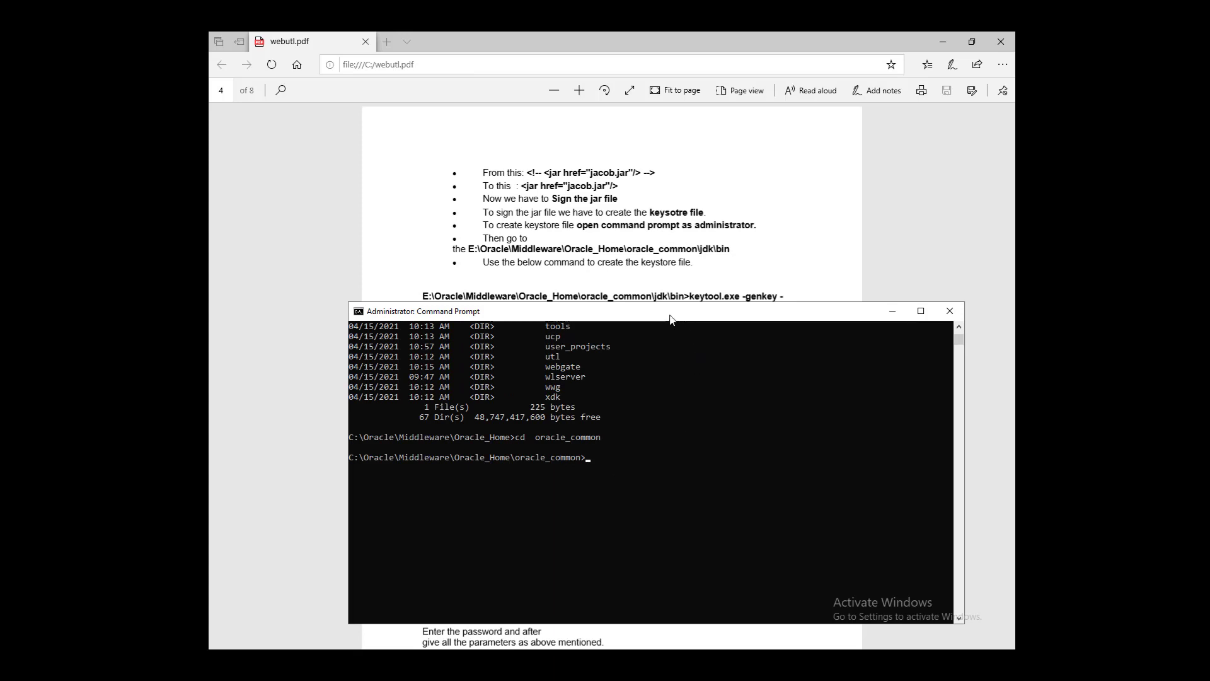
left_click_drag(669, 319, 667, 335)
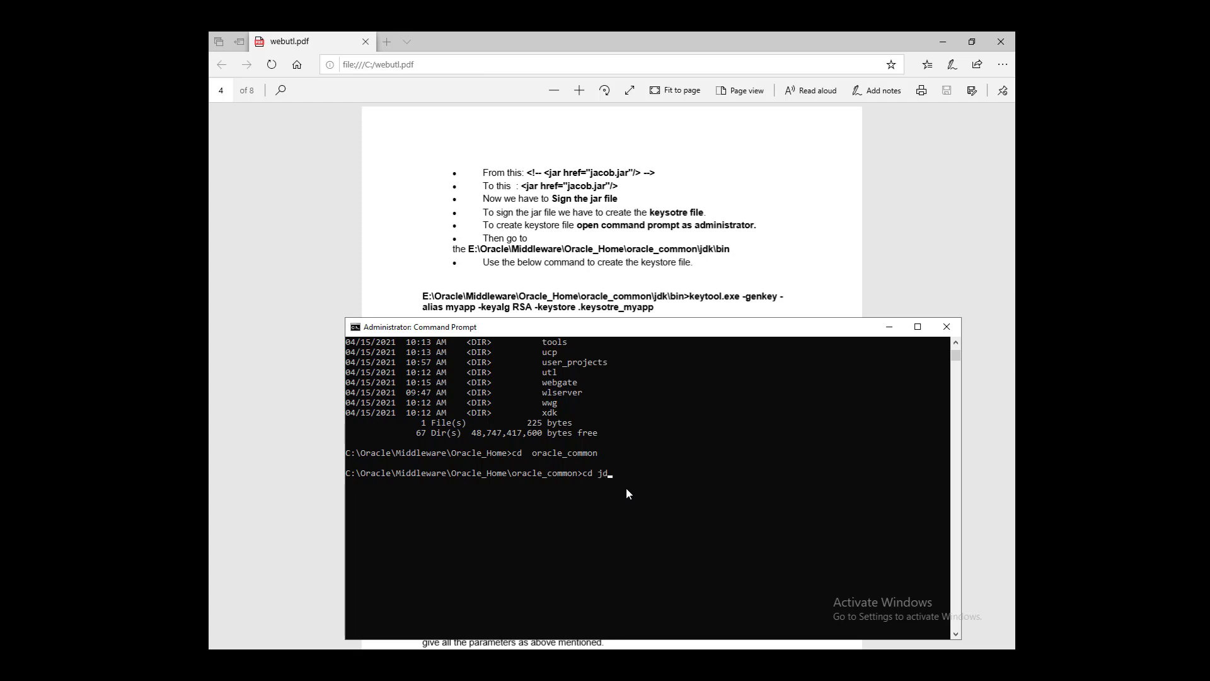
key("Return")
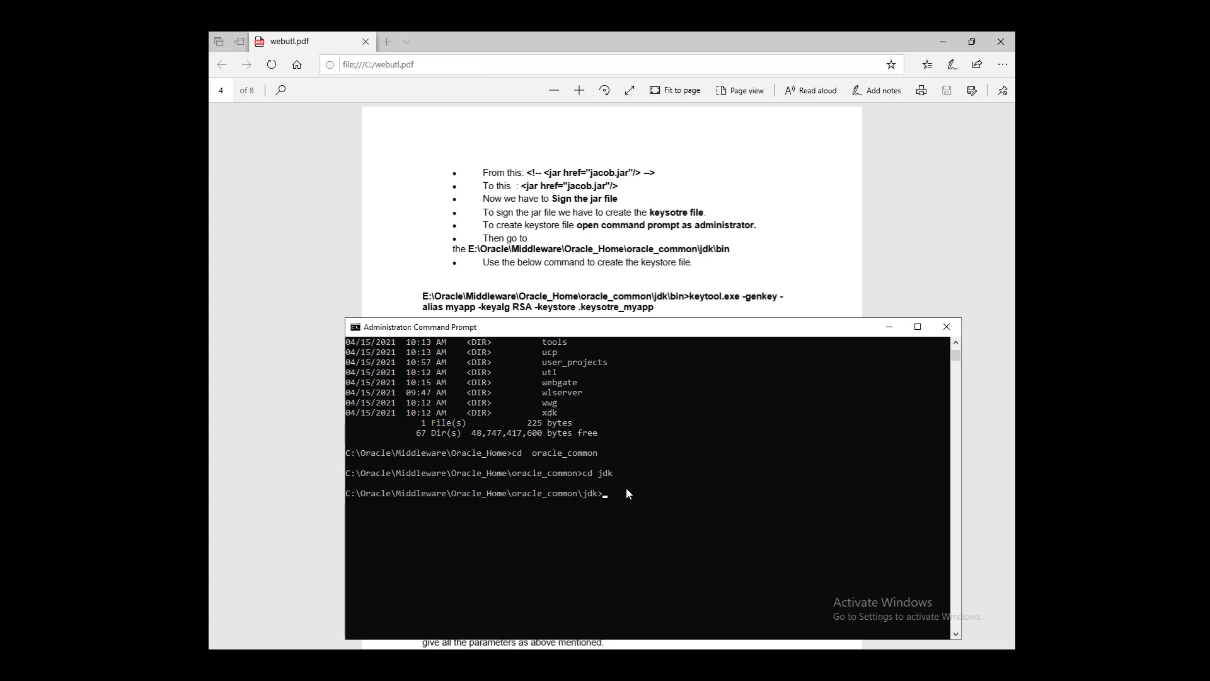
type("cd bin")
key("Return")
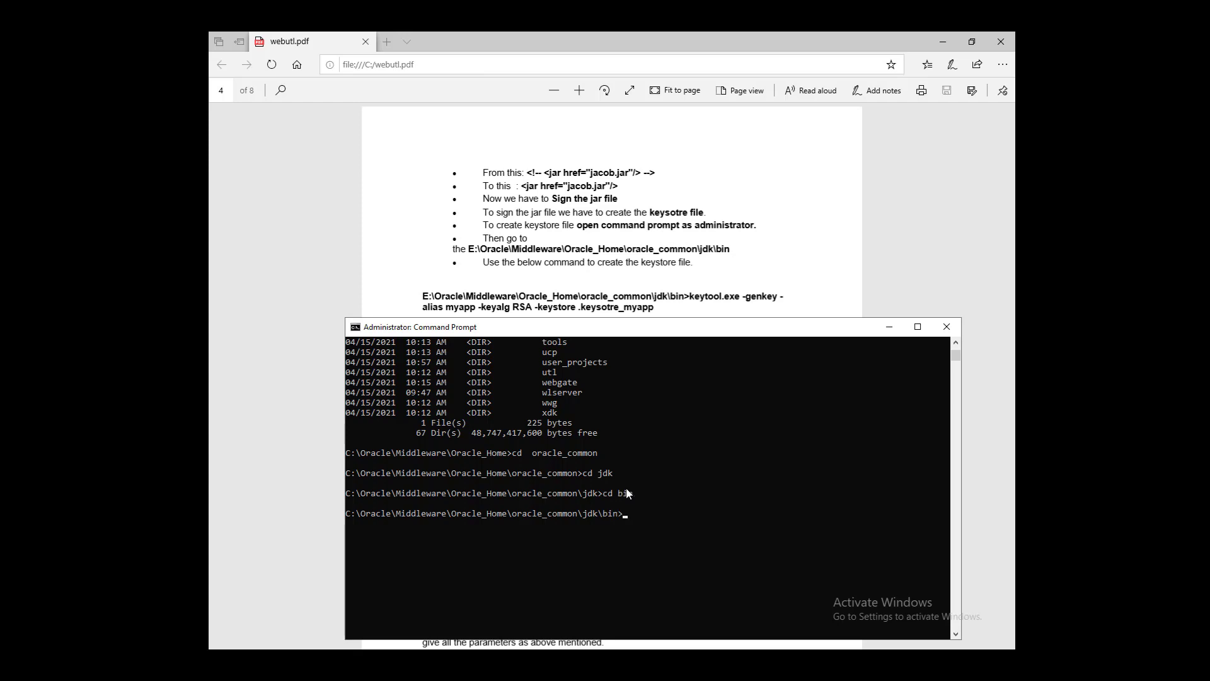
key("alt+Tab")
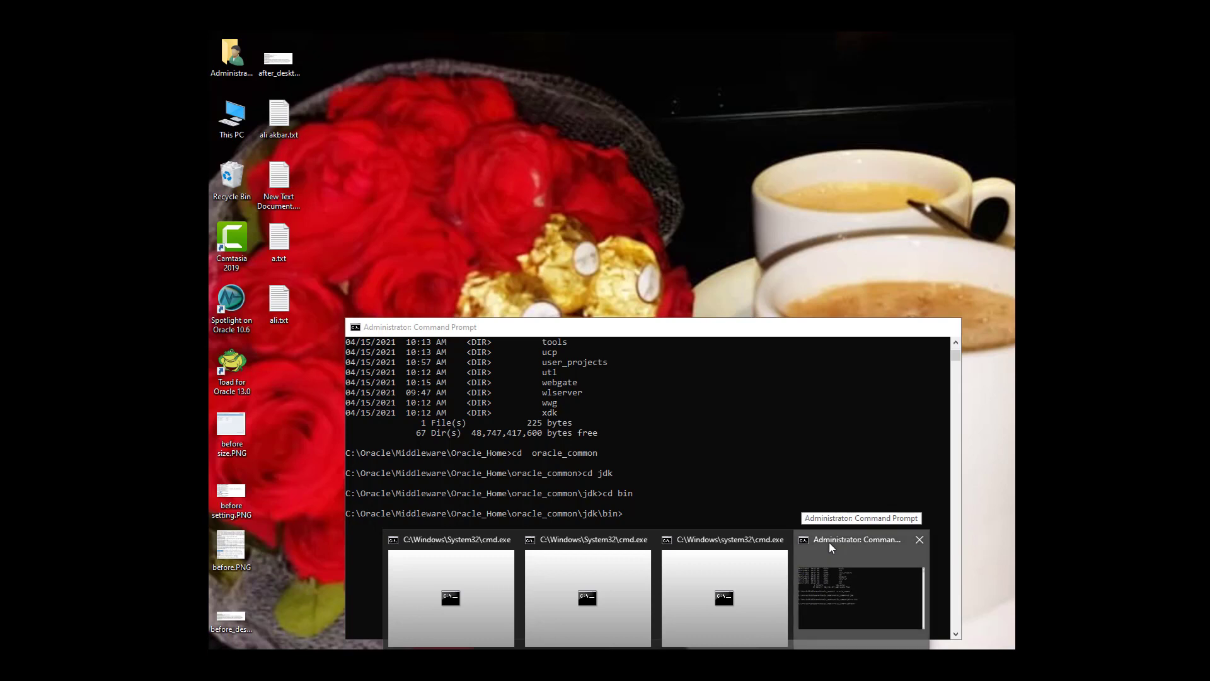
Paste and run the keytool keystore command at the jdk\bin prompt
left_click(830, 545)
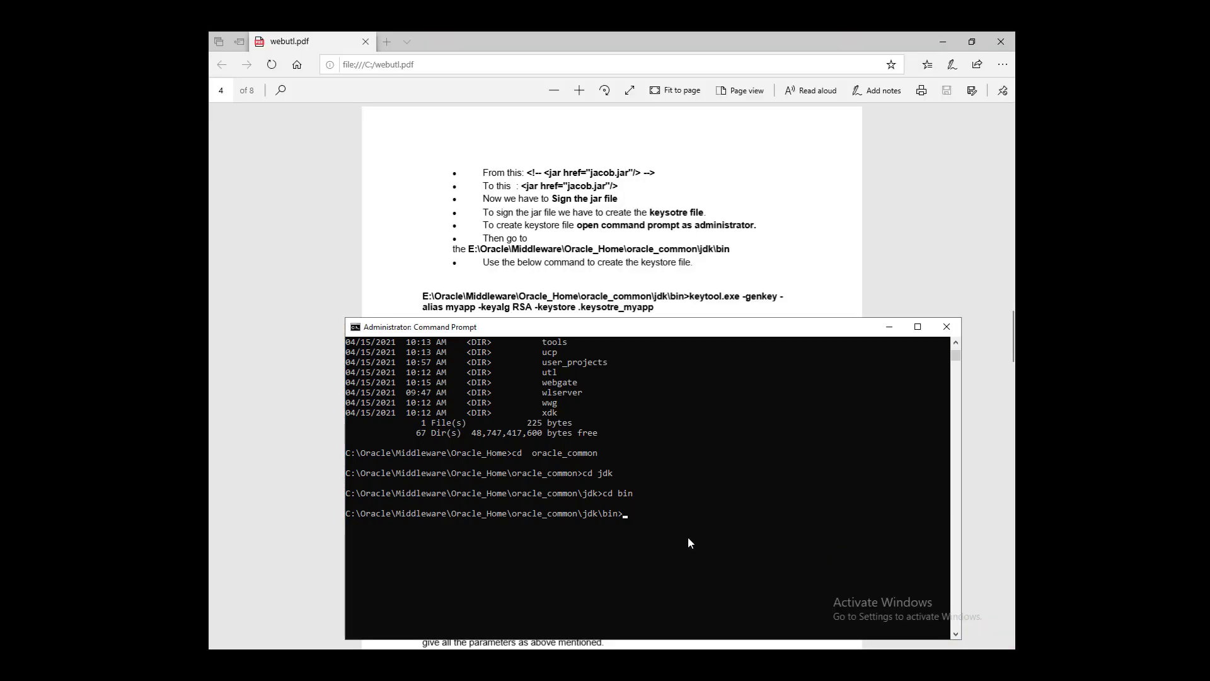
right_click(660, 512)
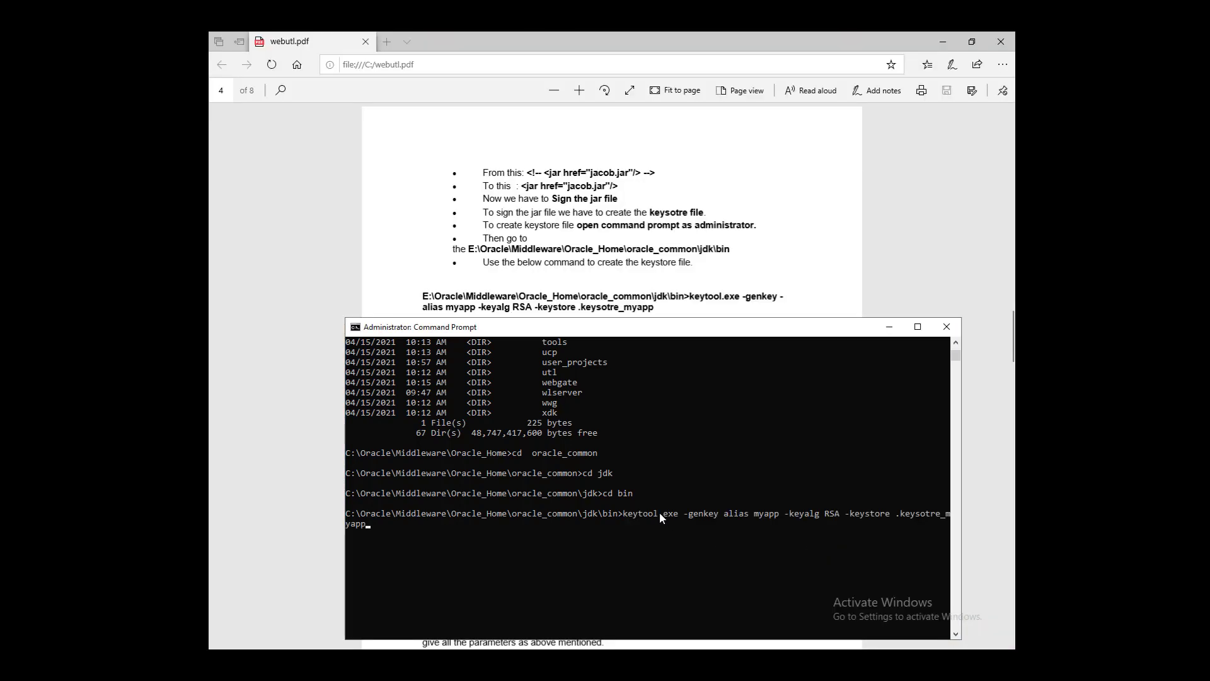
key("Return")
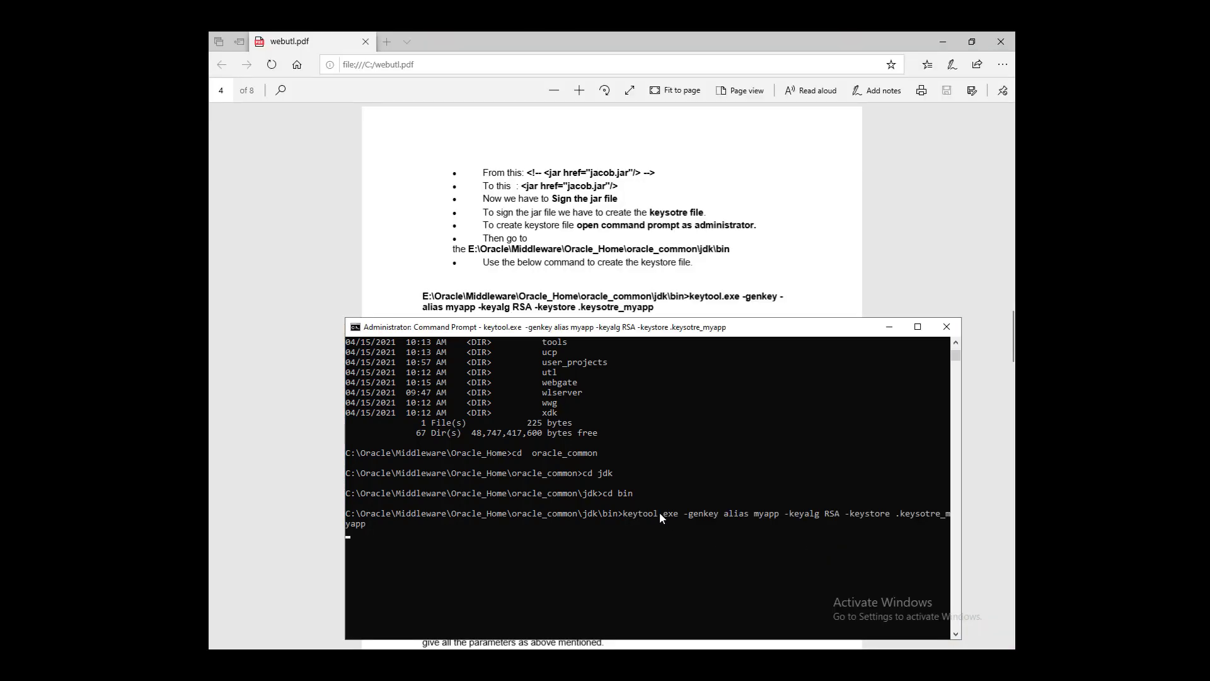
Copy the keytool.exe -genkey -alias myapp -keyalg RSA command from the PDF into an untitled Notepad note
left_click(675, 222)
scroll(676, 222, "down", 1)
left_click_drag(676, 222, 667, 223)
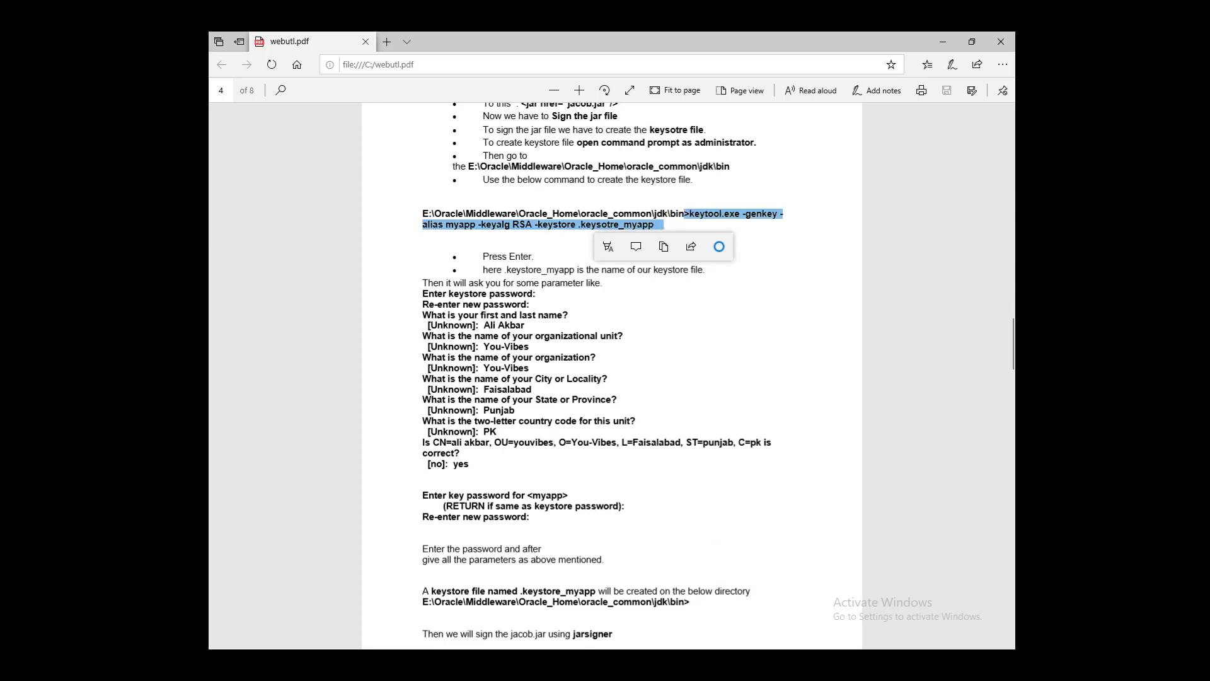
mouse_move(718, 661)
left_click(806, 628)
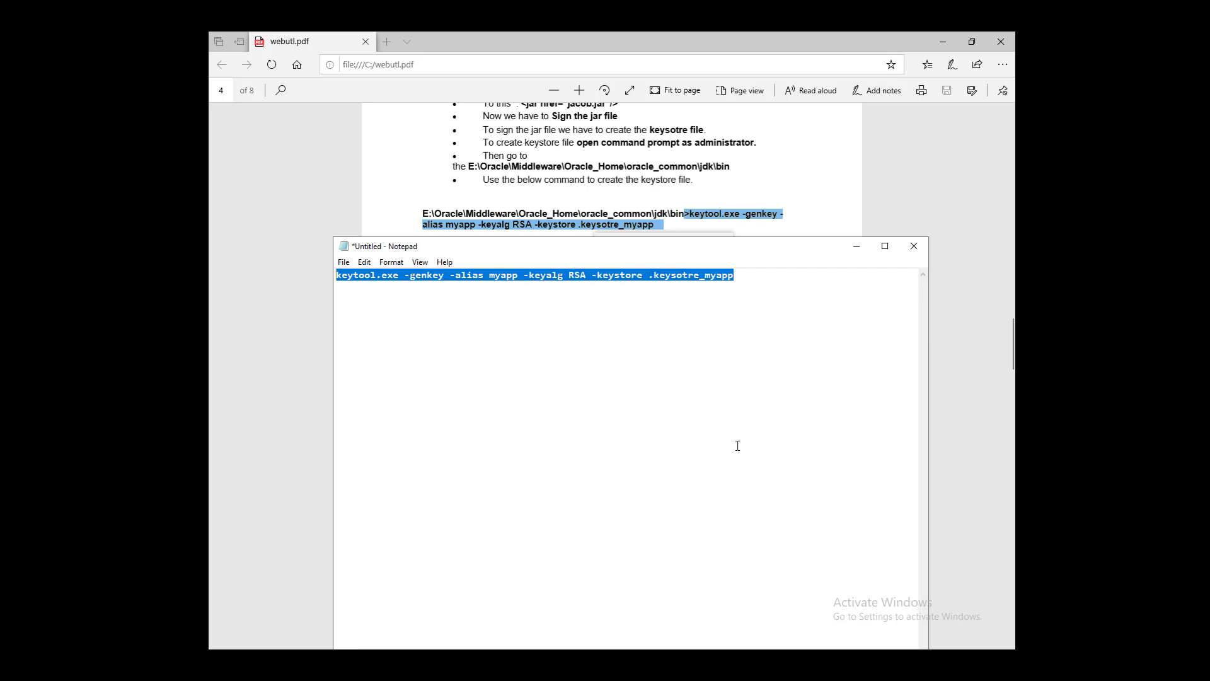
left_click(752, 390)
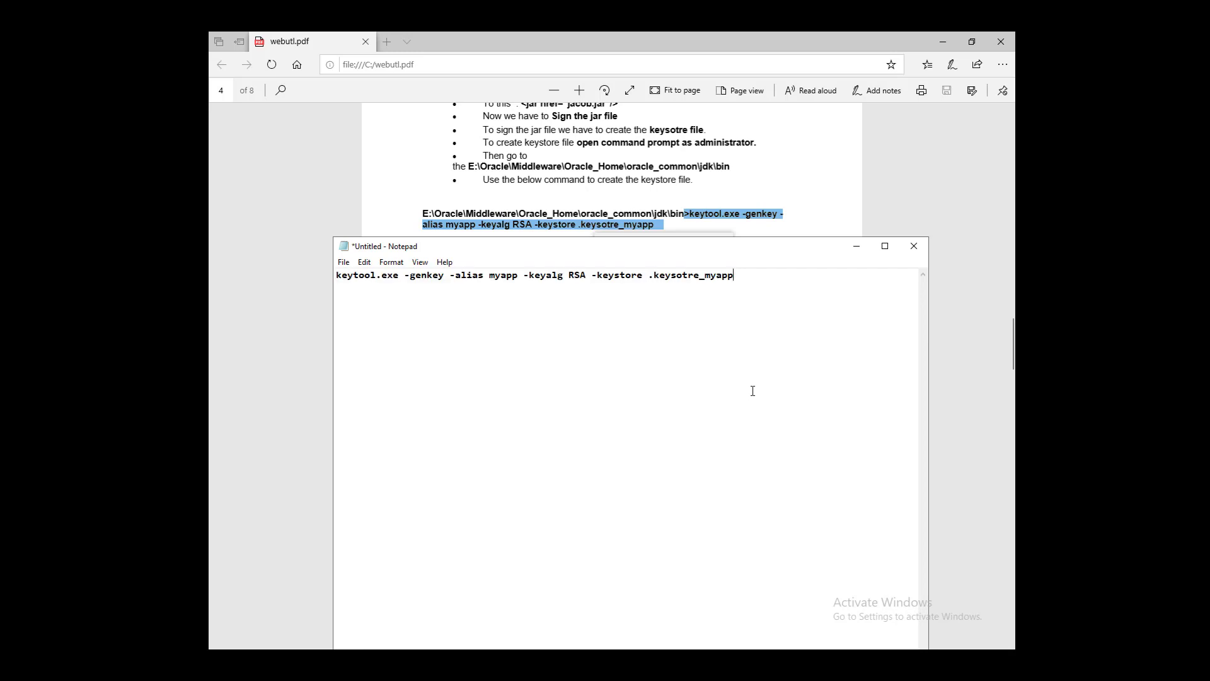
left_click(460, 276)
key("ctrl+a")
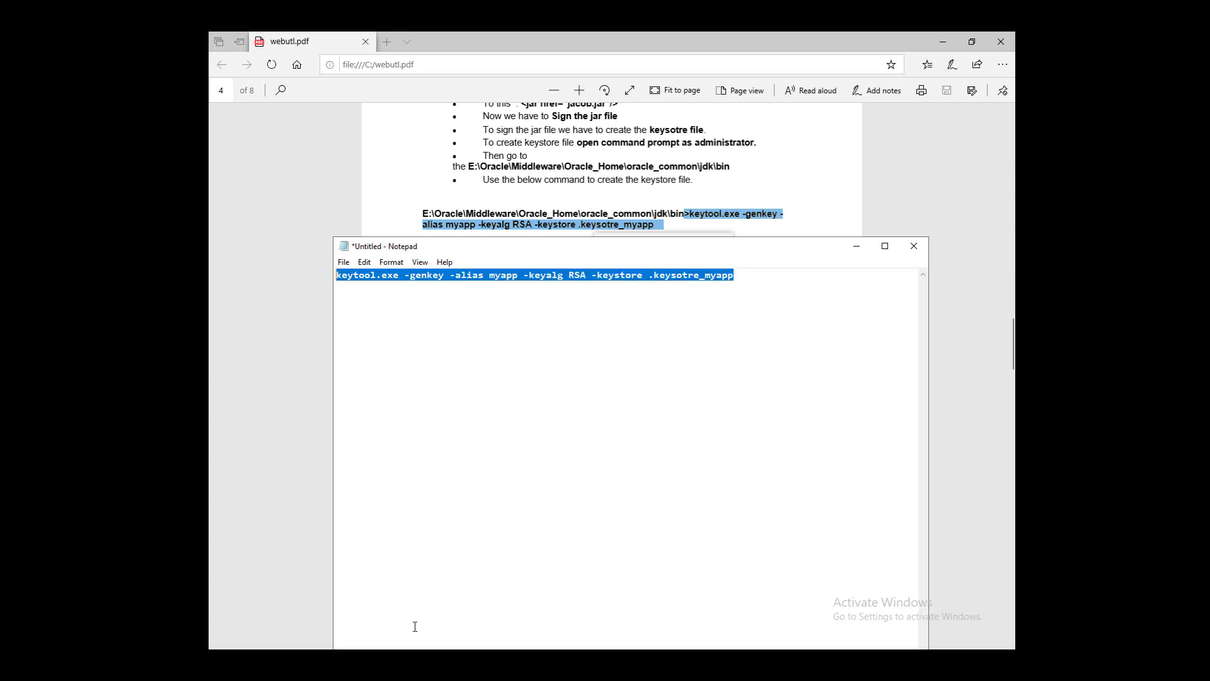
key("super+s")
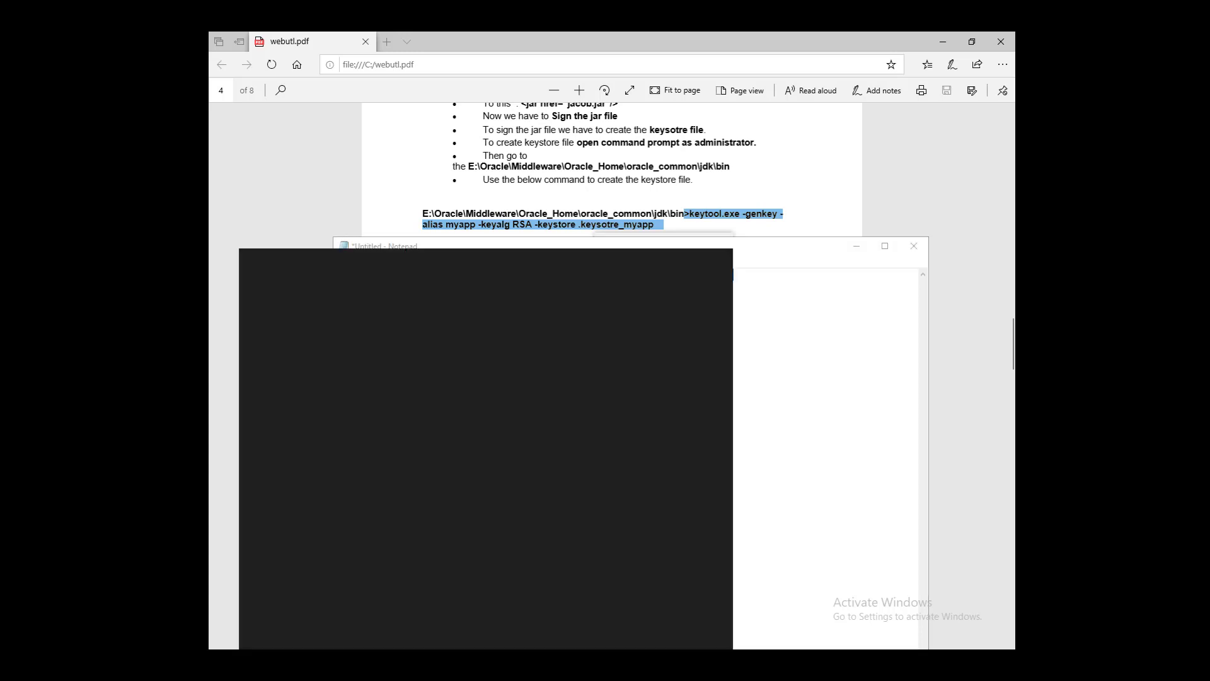
Open a new administrator Command Prompt and move up to C:\Oracle
type("cm")
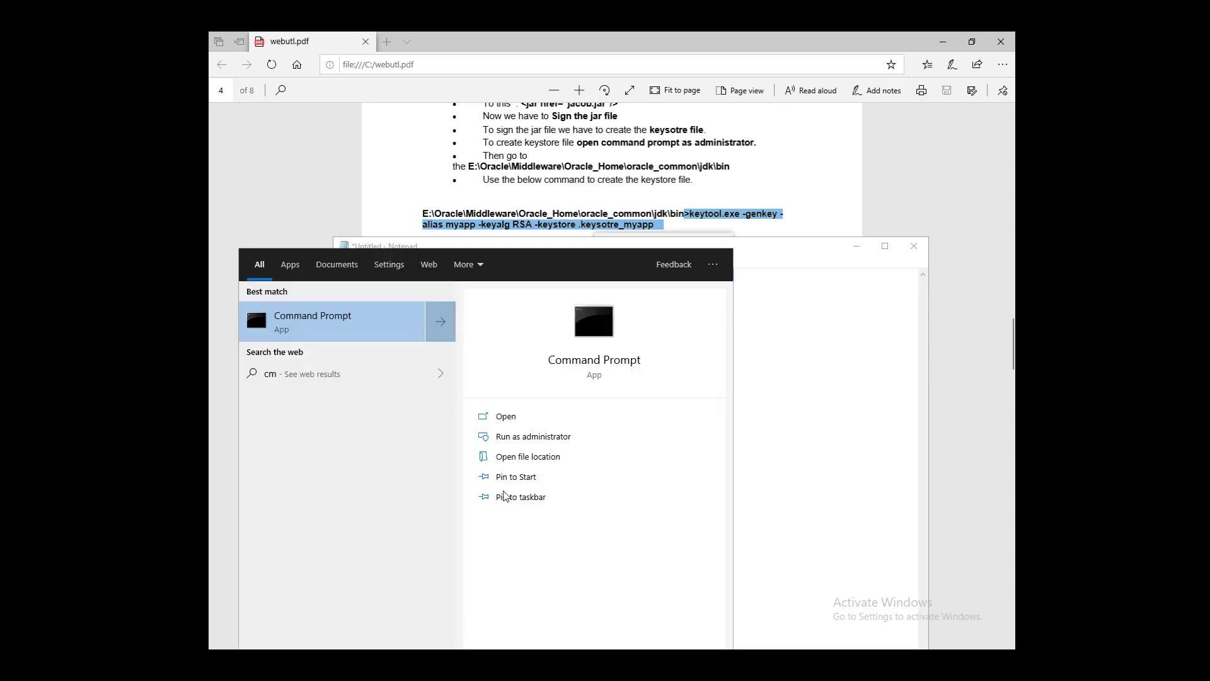
left_click(534, 436)
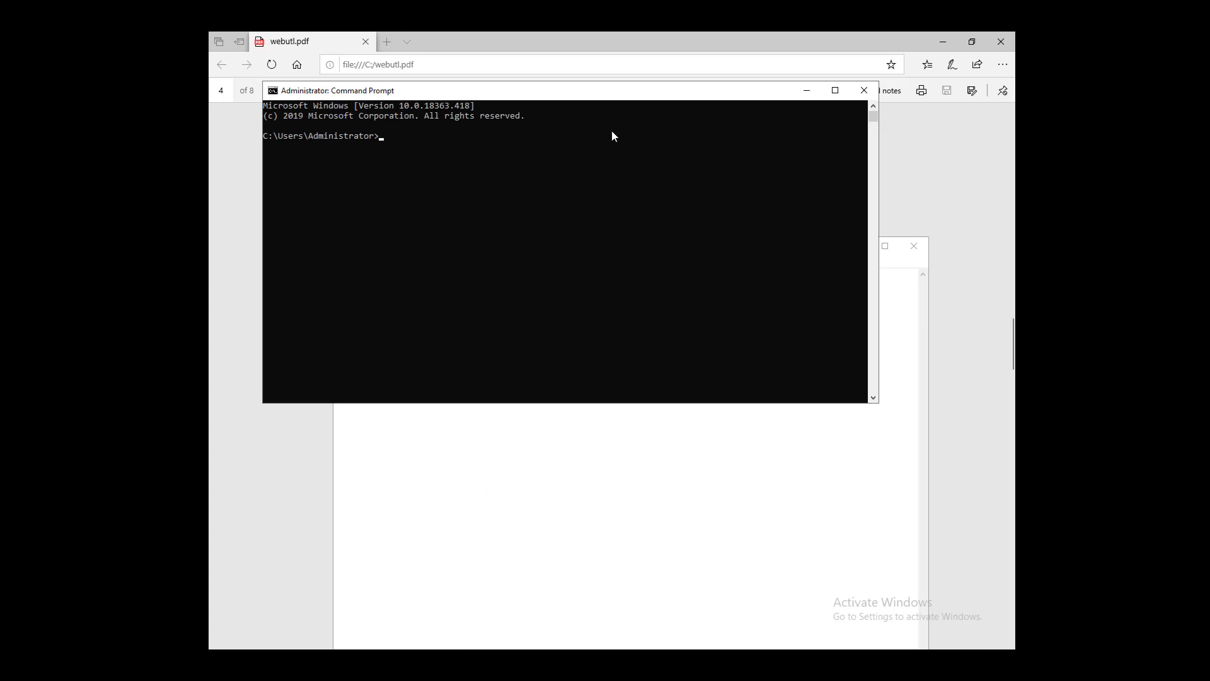
left_click_drag(608, 91, 659, 334)
left_click(573, 441)
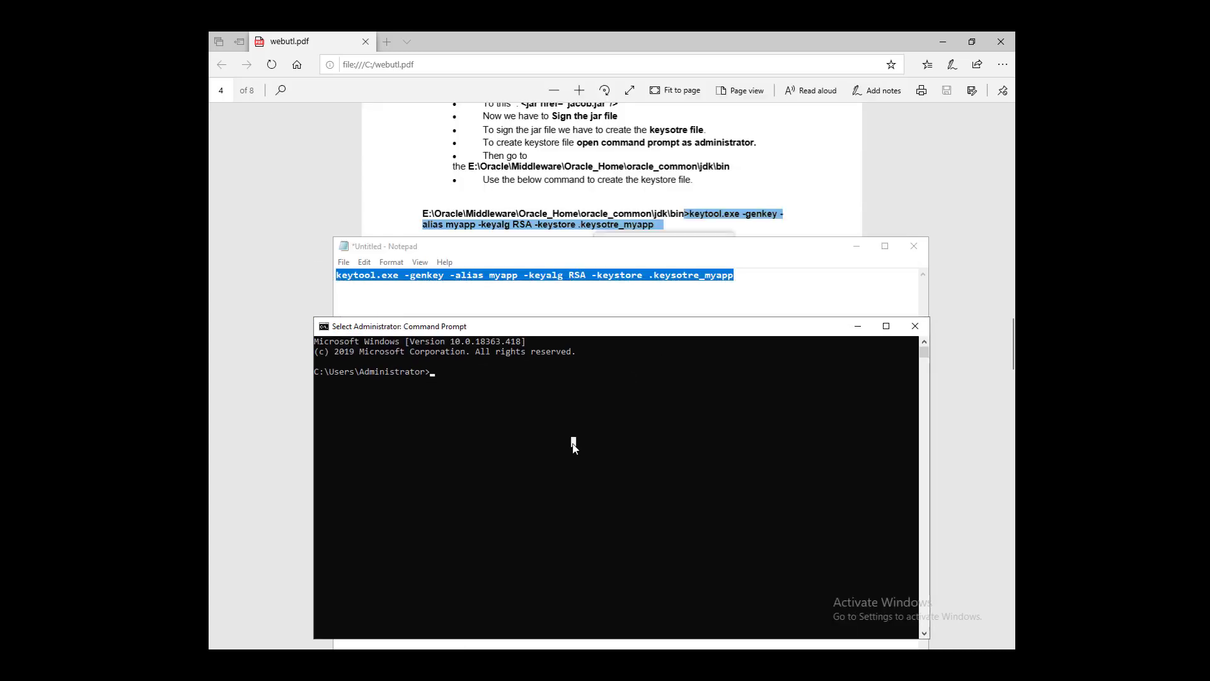
type("cdd.")
key("Return")
type("cd.")
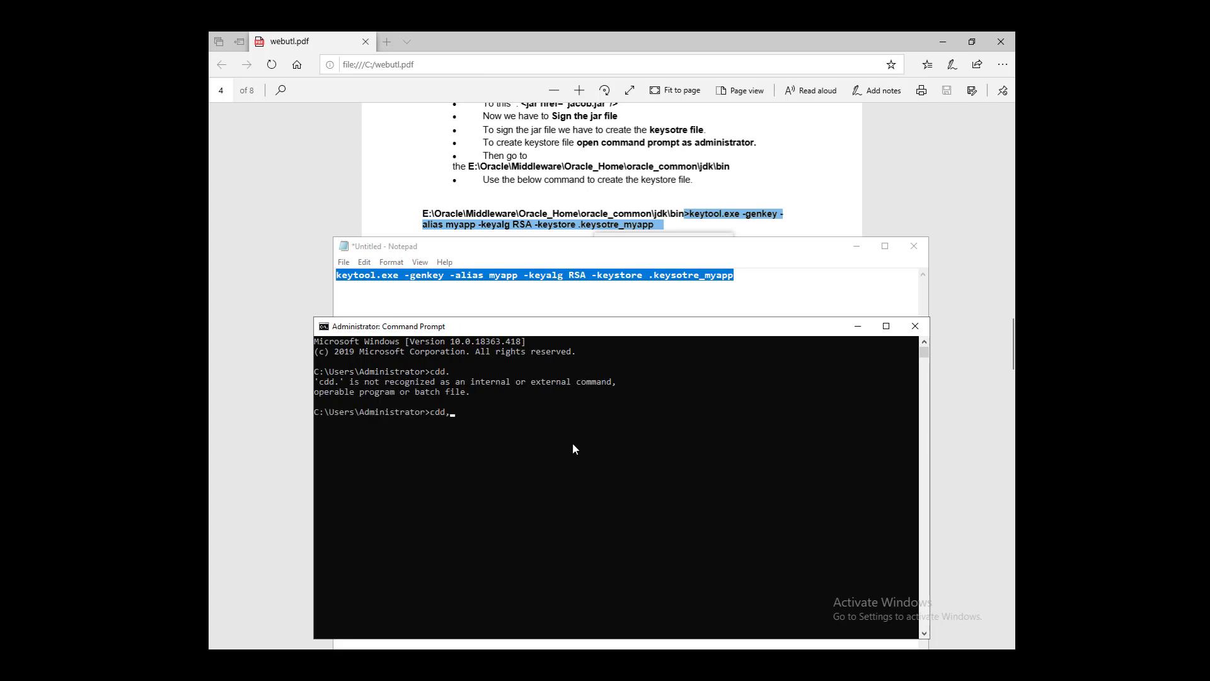
type(".")
key("Return")
type("cd..")
key("Return")
type("cd oracle")
key("Return")
Change into Middleware\Oracle_Home\oracle_common\jdk\bin and paste the keytool -genkey command
type("cd Middleware")
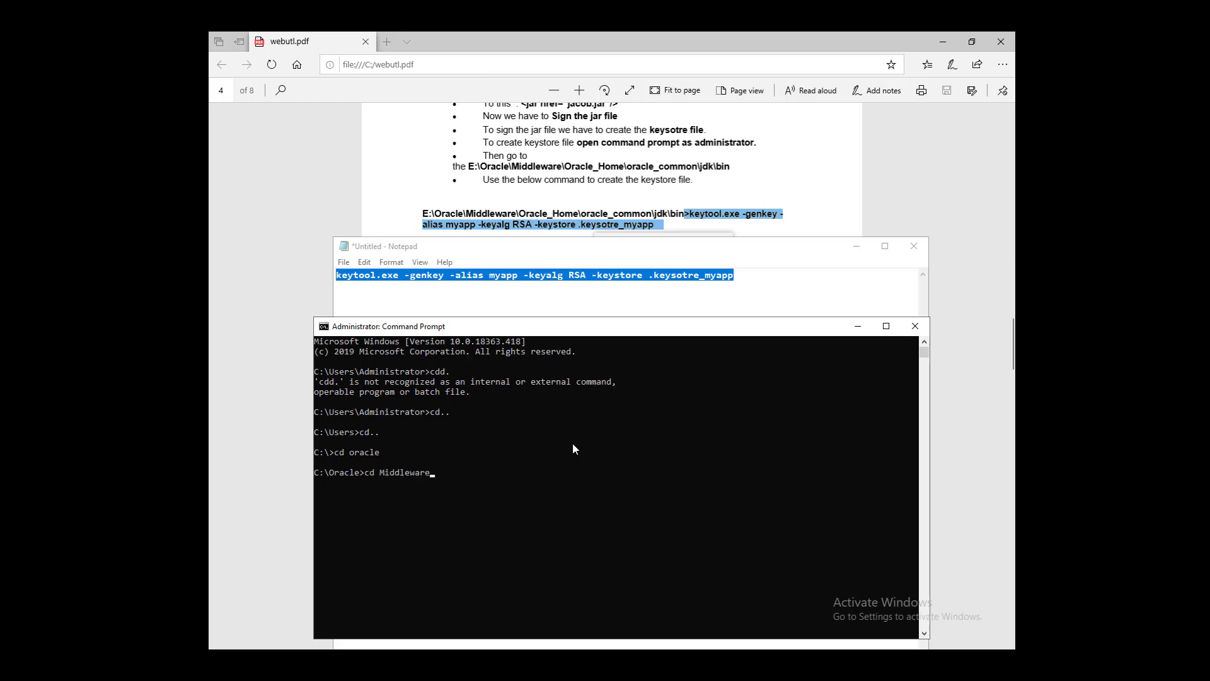
key("Return")
type("cd")
type(" Ora")
key("Tab")
key("Return")
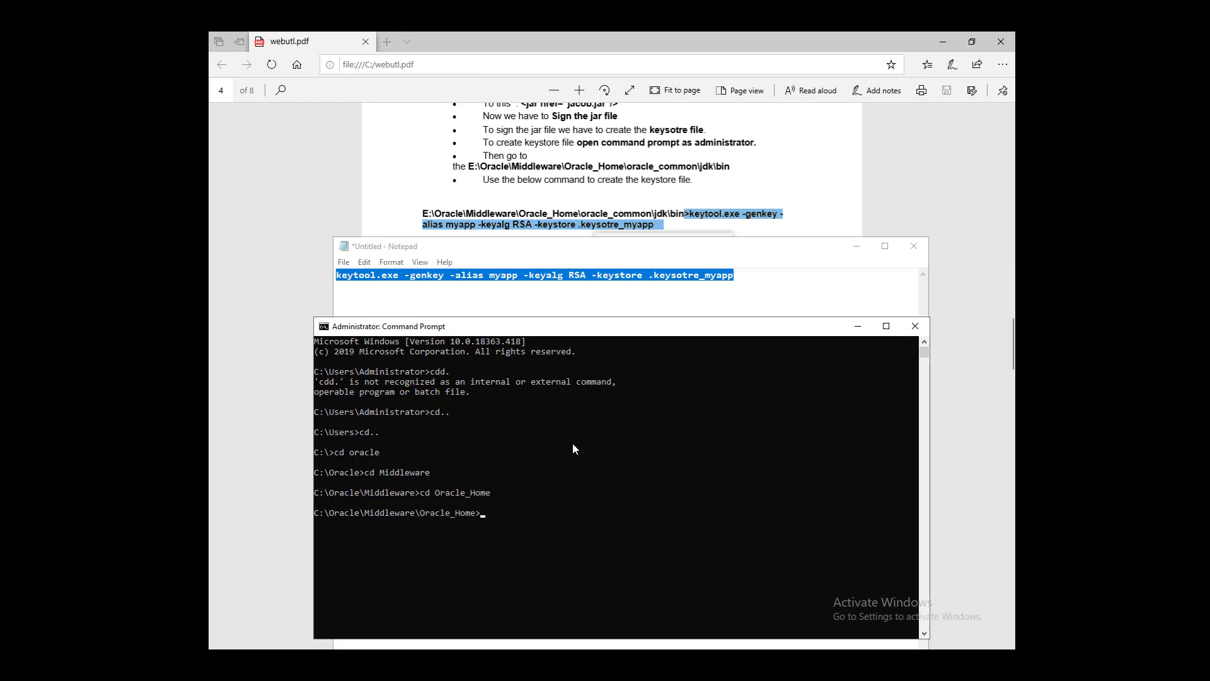
type("cd oracle_common")
key("Return")
type("cd")
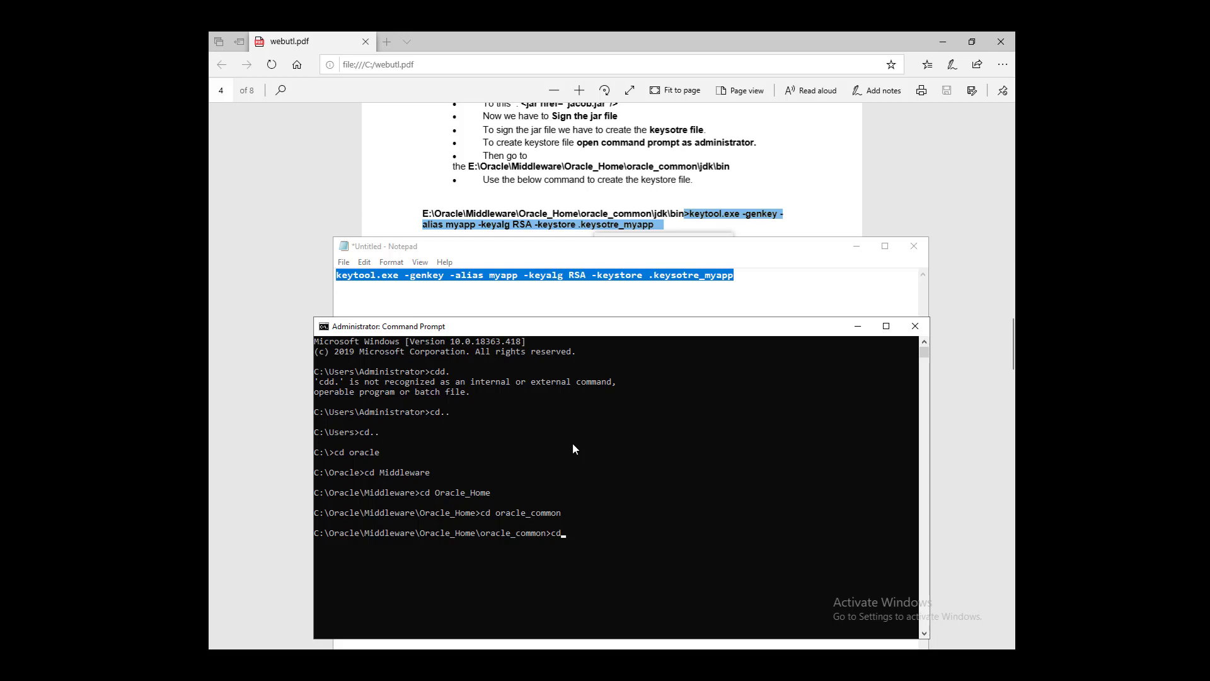
type(" jdk")
key("Return")
type("cd")
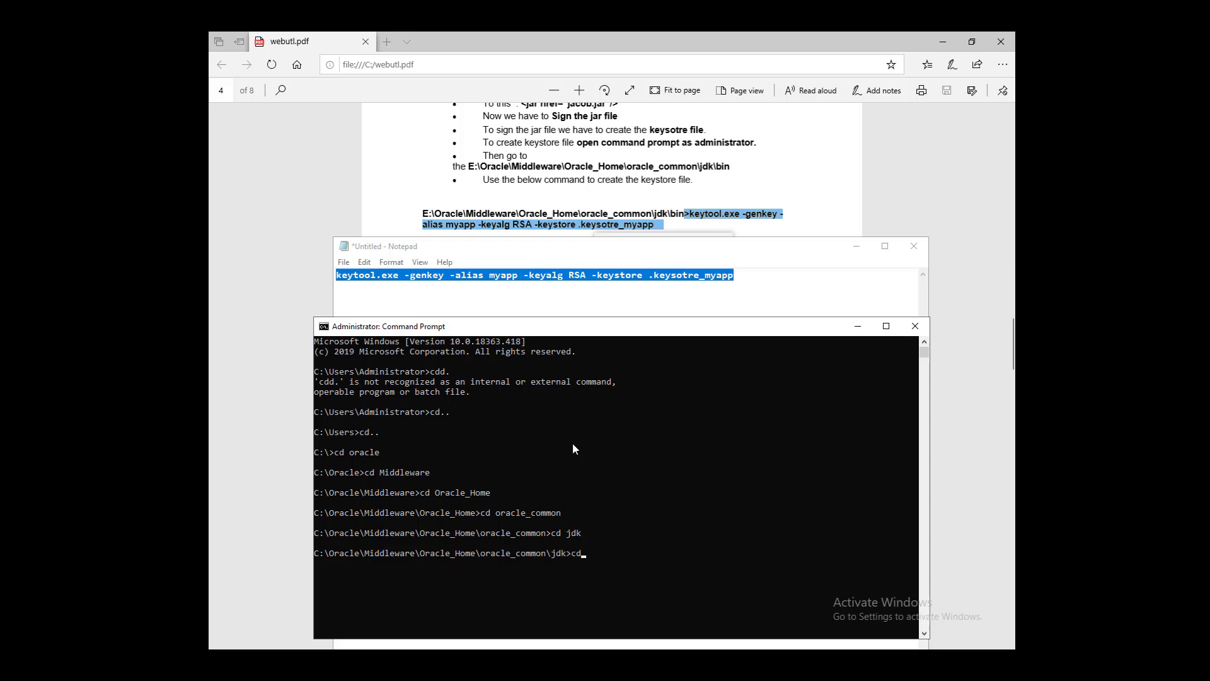
type(" bin")
key("Return")
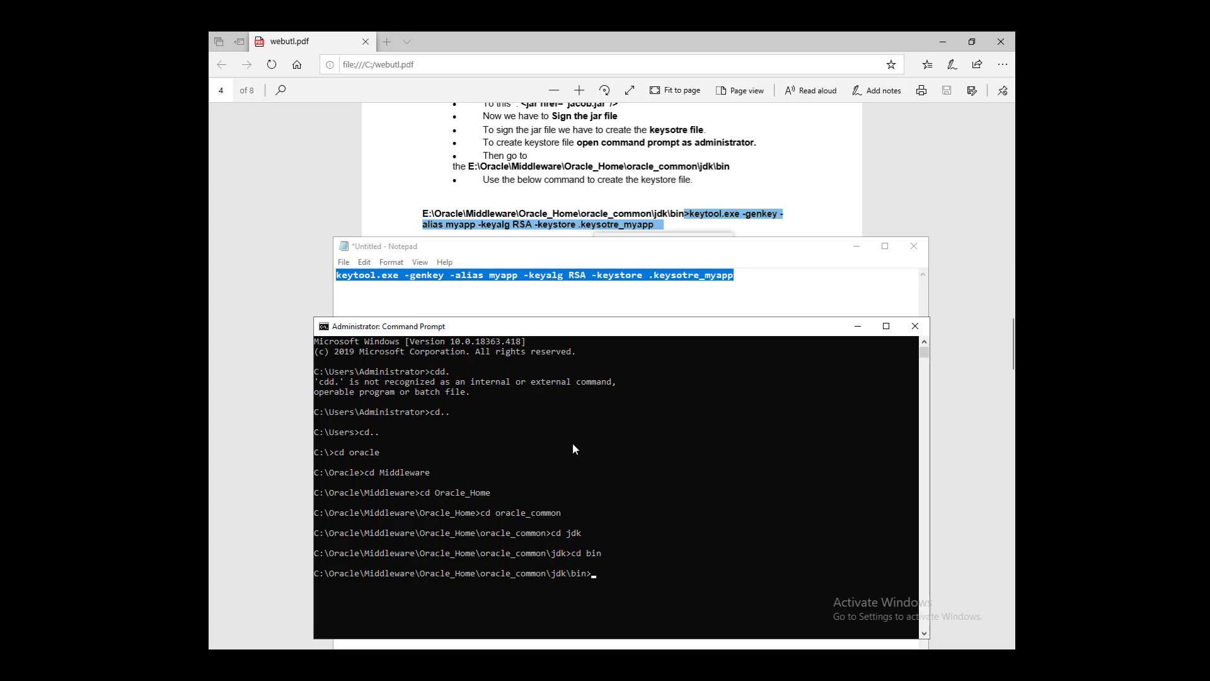
right_click(605, 578)
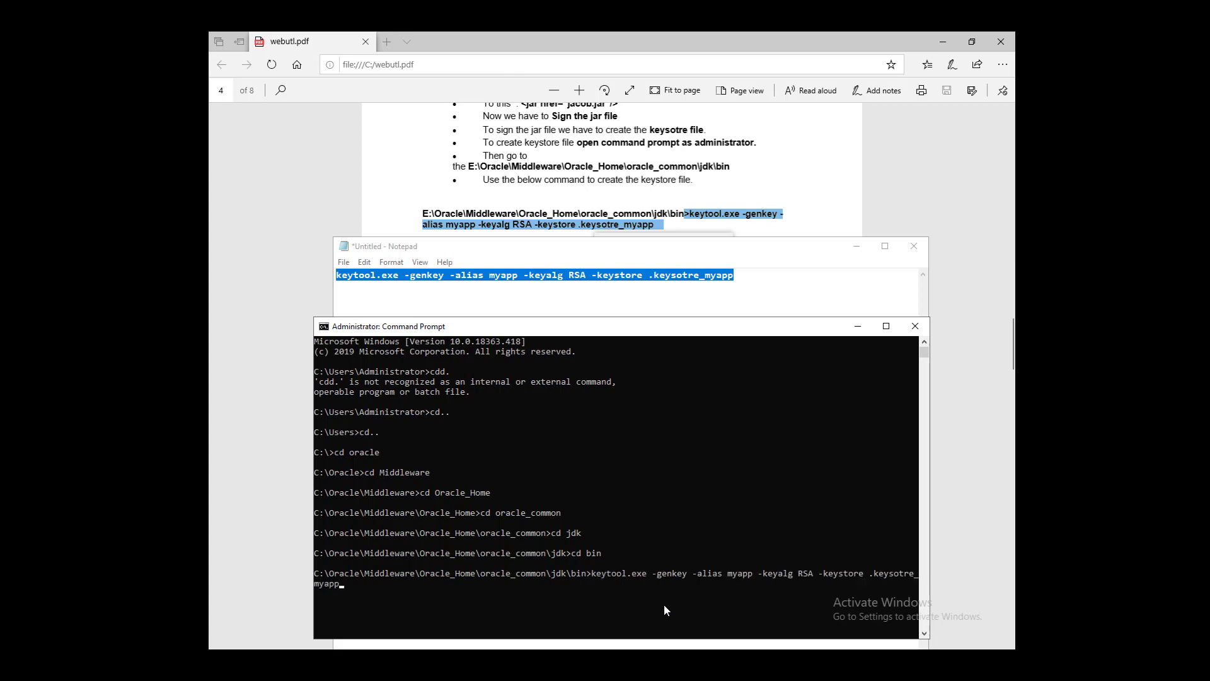
Run the keytool command and submit the new keystore password
left_click(856, 246)
left_click_drag(654, 326, 695, 300)
key("Return")
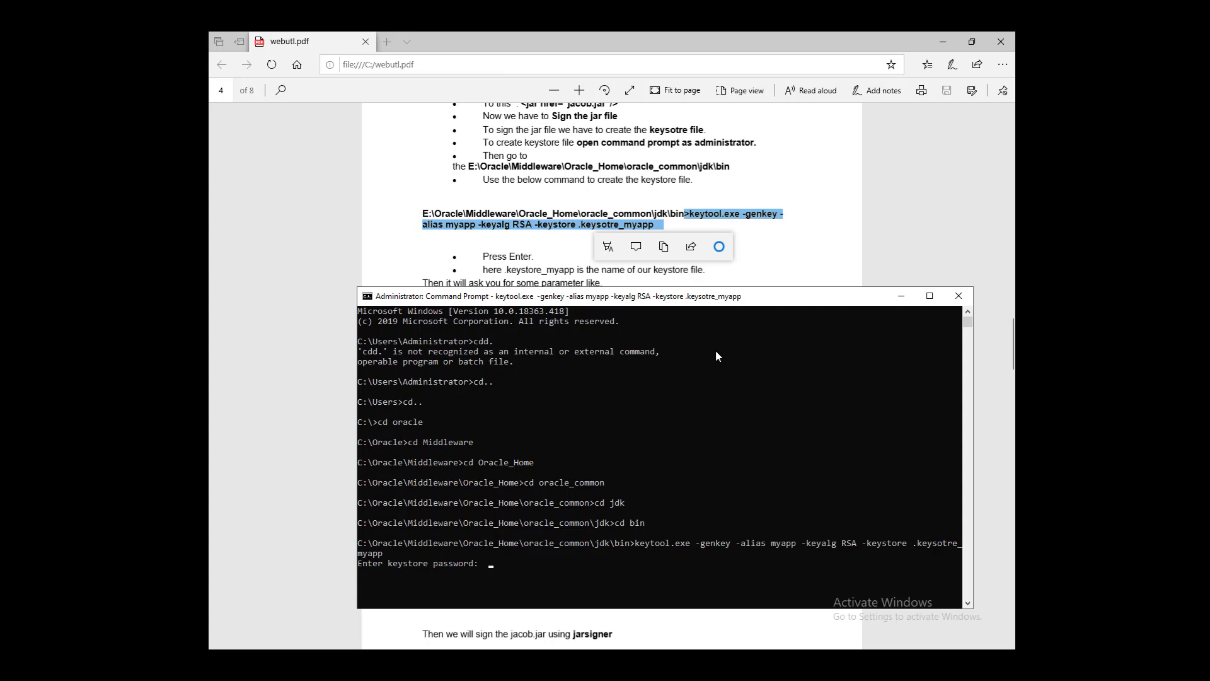
key("Return")
key("Return")
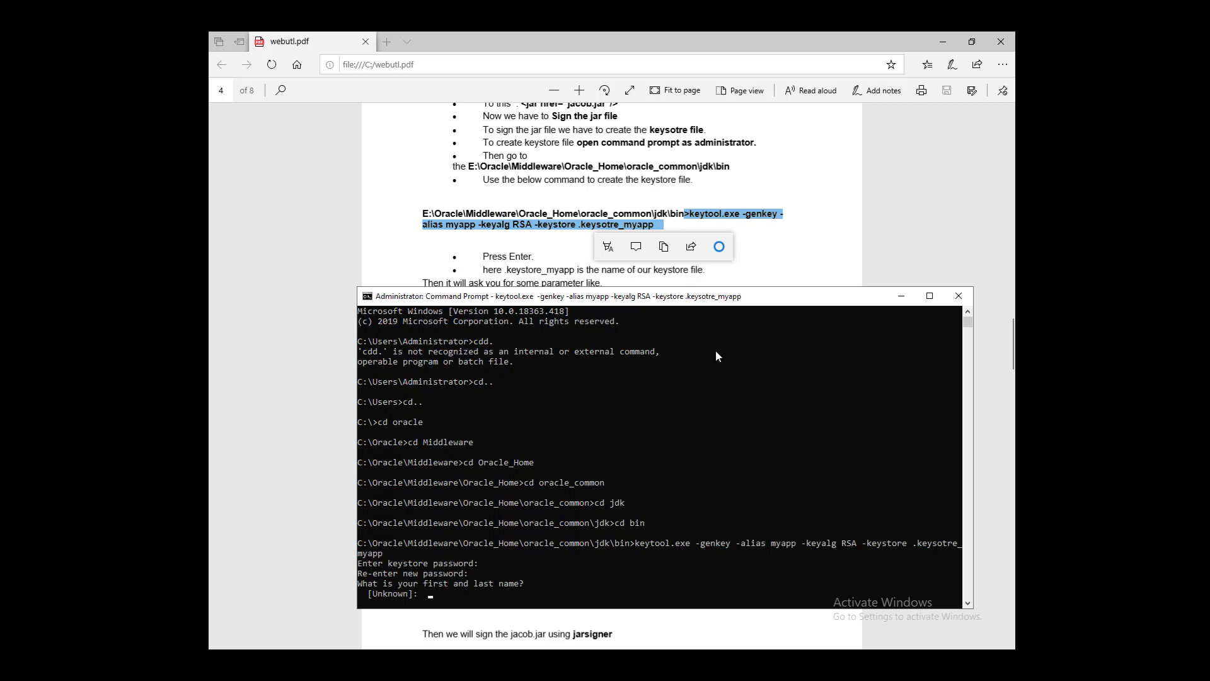
Enter the keystore owner's first and last name
type("ali akbar")
left_click_drag(645, 295, 744, 140)
left_click(590, 522)
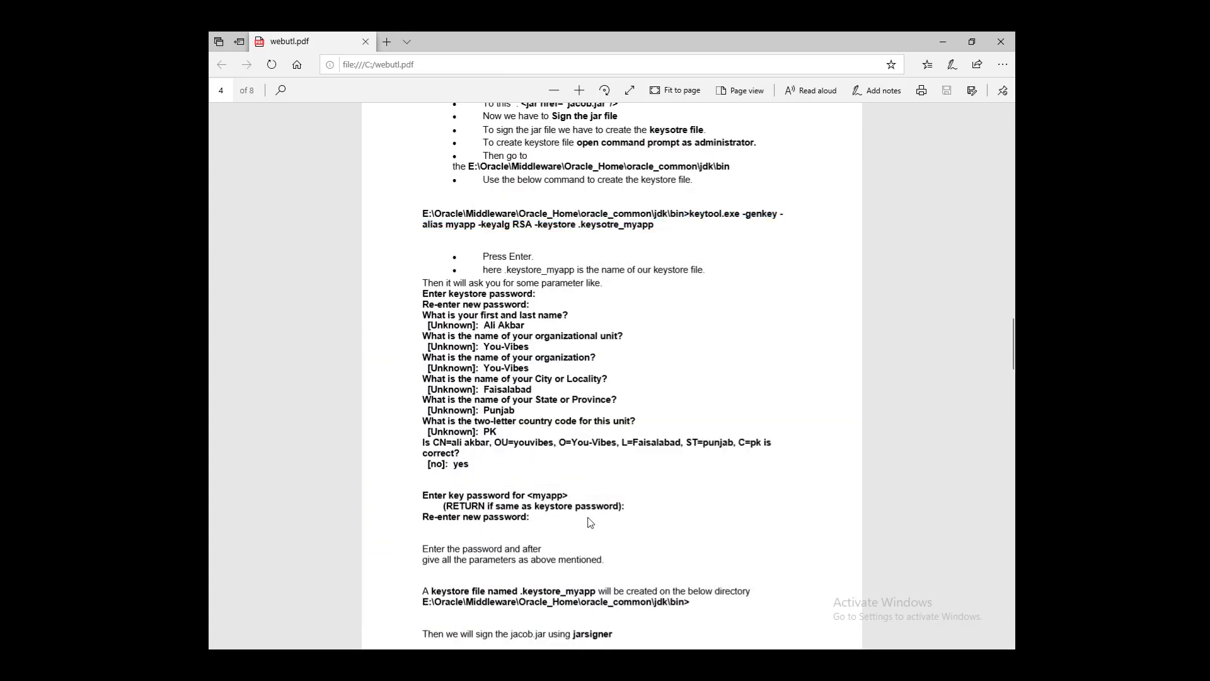
scroll(591, 522, "up", 5)
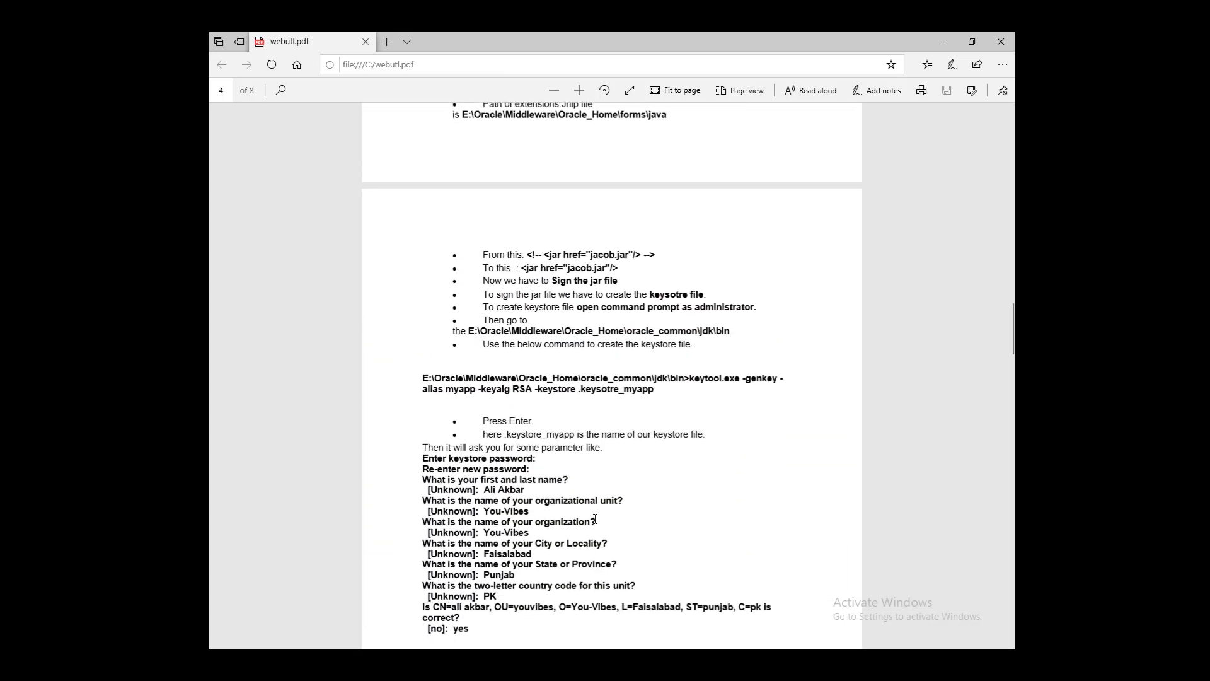
mouse_move(654, 578)
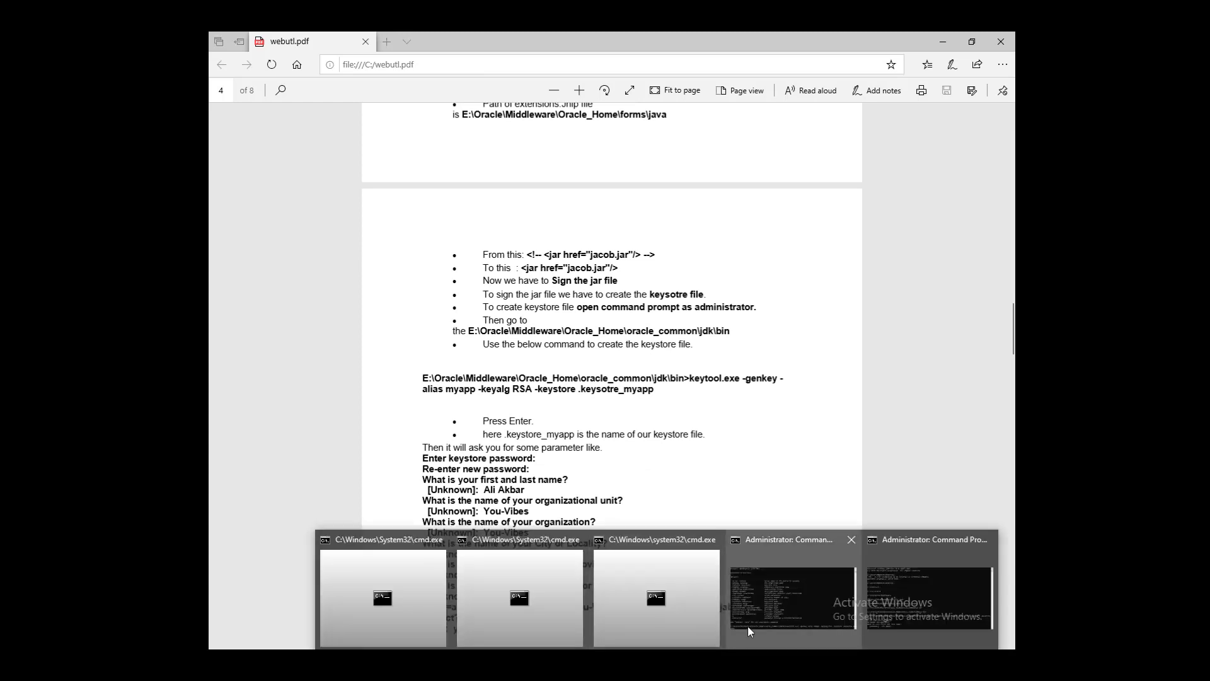
left_click(901, 543)
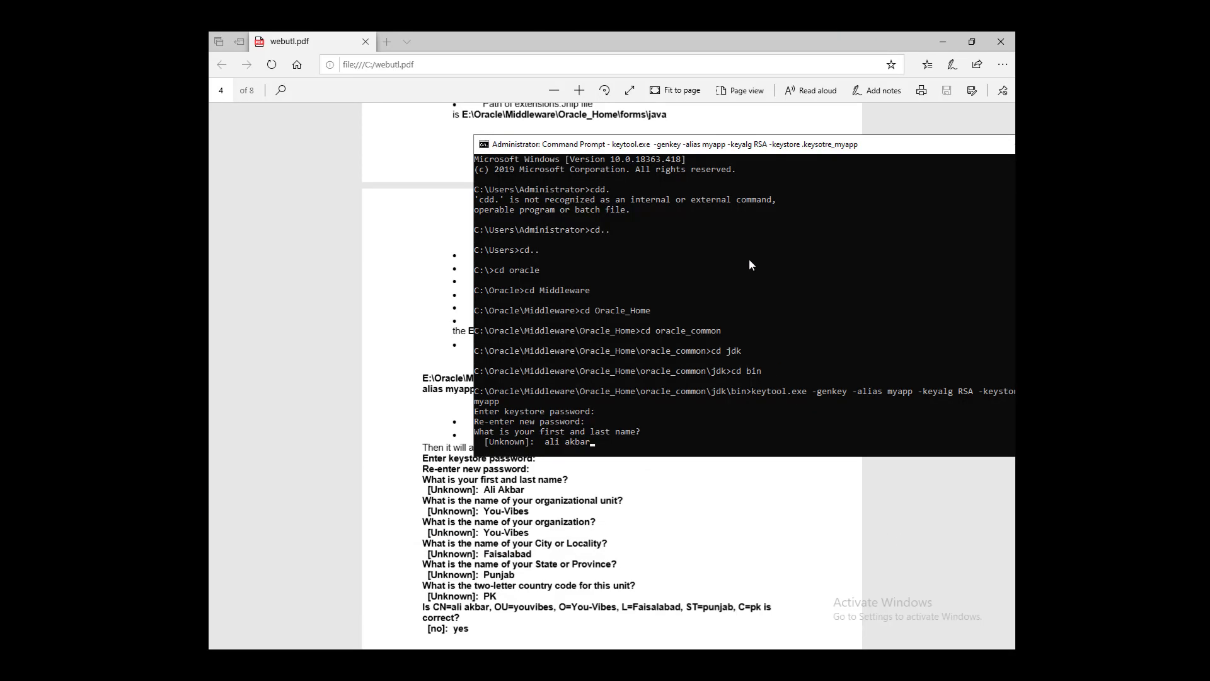
left_click_drag(724, 148, 651, 123)
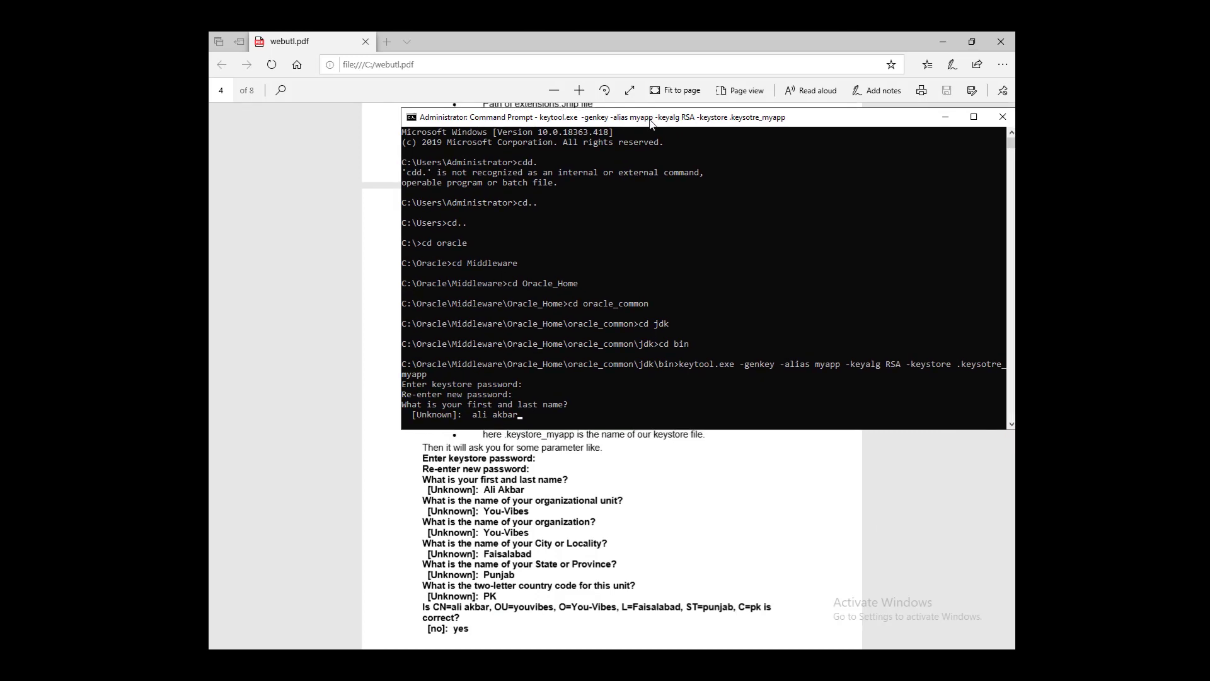
key("Return")
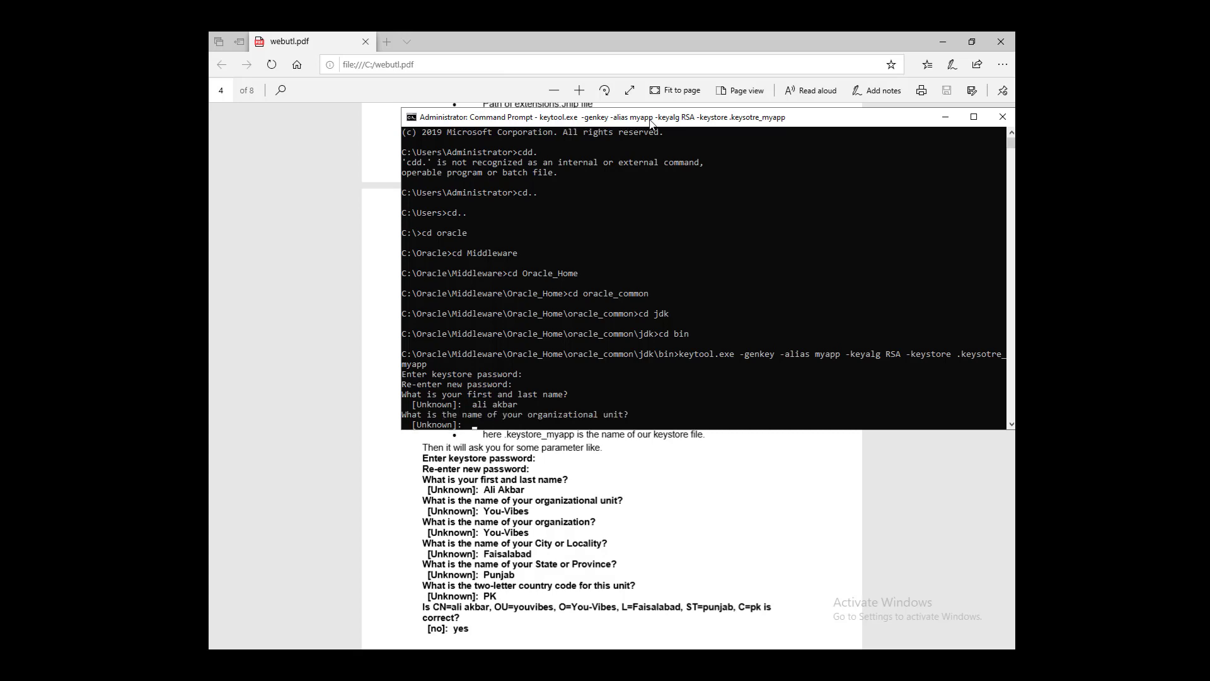
Enter organization 'you vibes', city faisalabad, state punjab and country code pk
type("you-vibes")
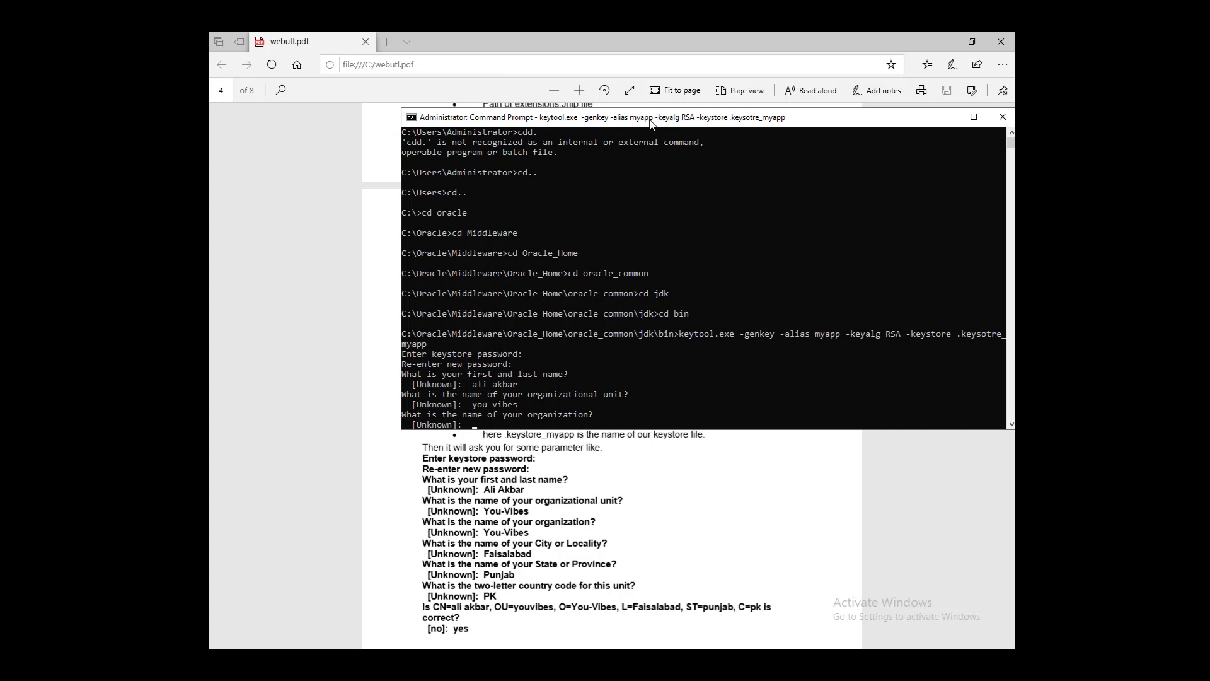
type("you vibes")
key("Return")
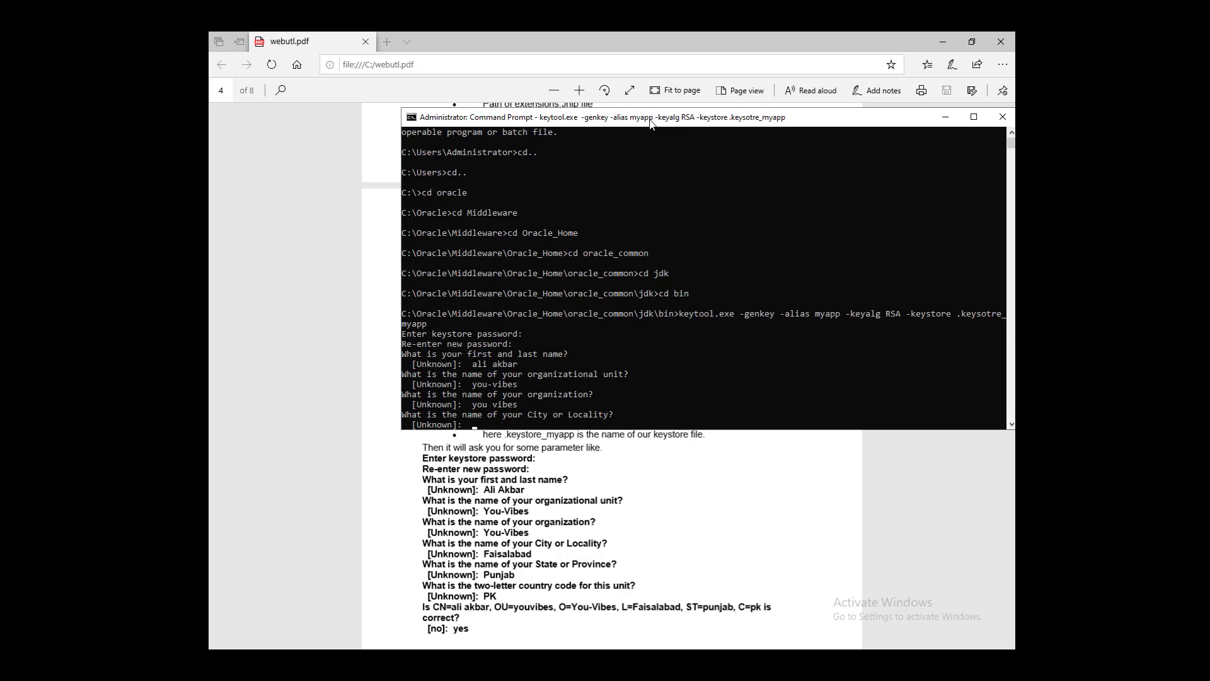
type("faisalabad")
key("Return")
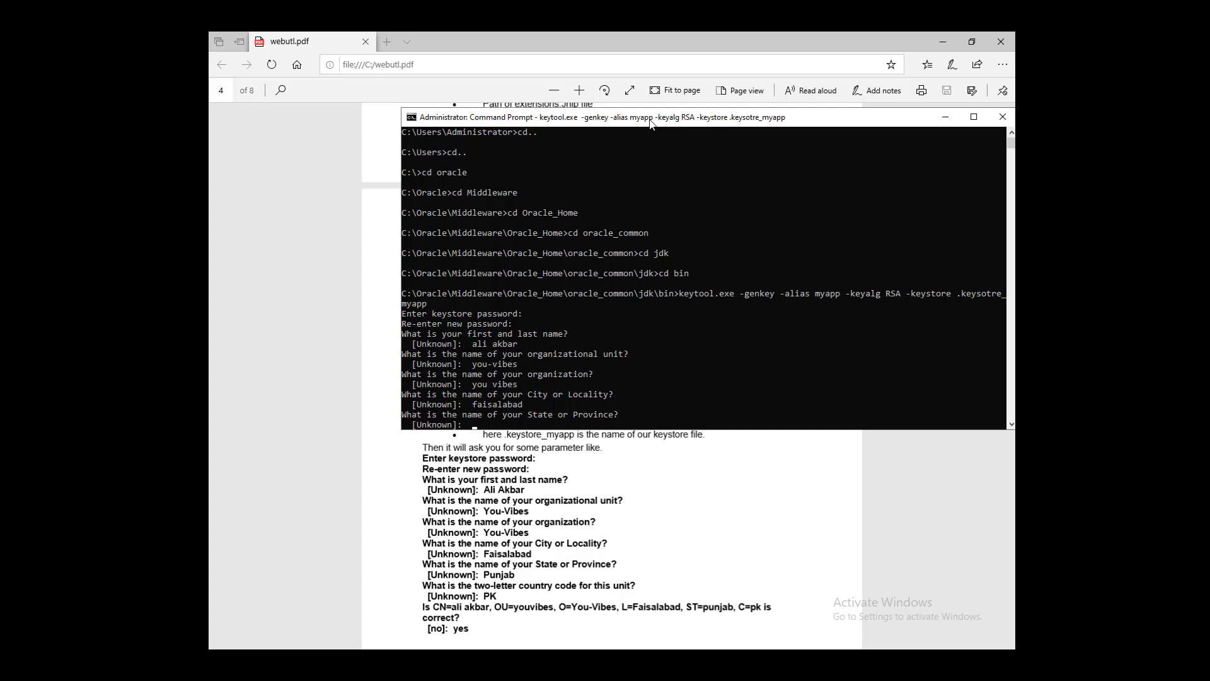
type("punjab")
key("Return")
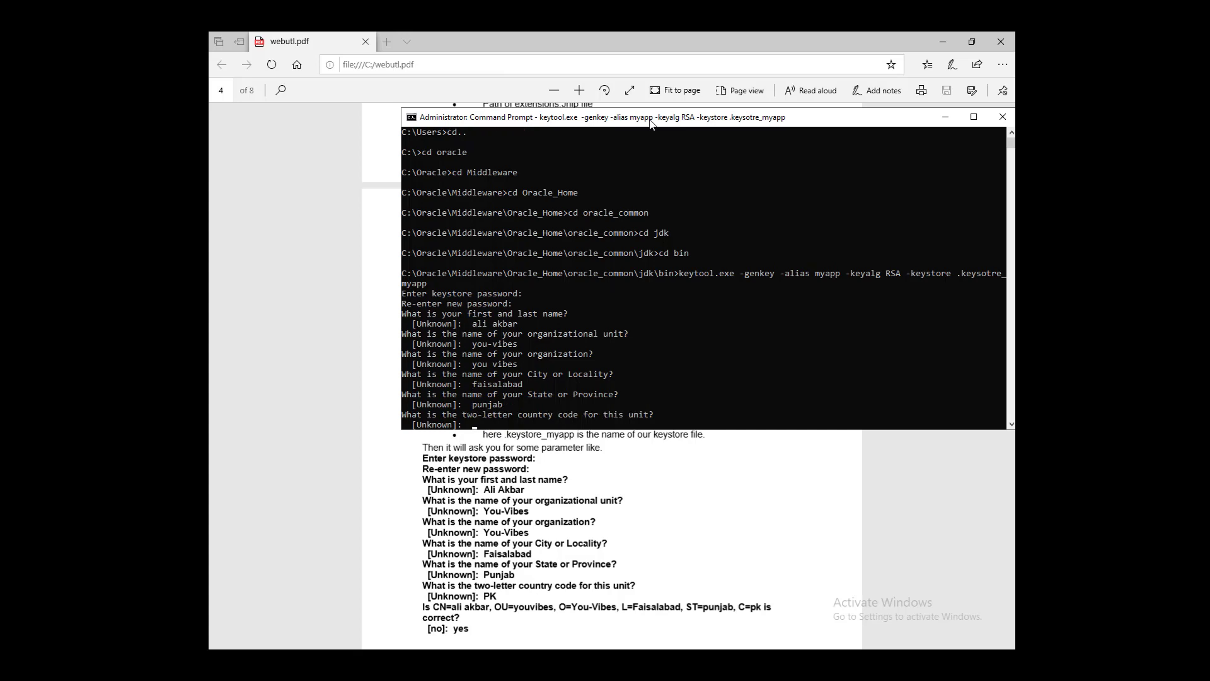
type("ok")
key("BackSpace")
key("BackSpace")
type("pk")
key("Return")
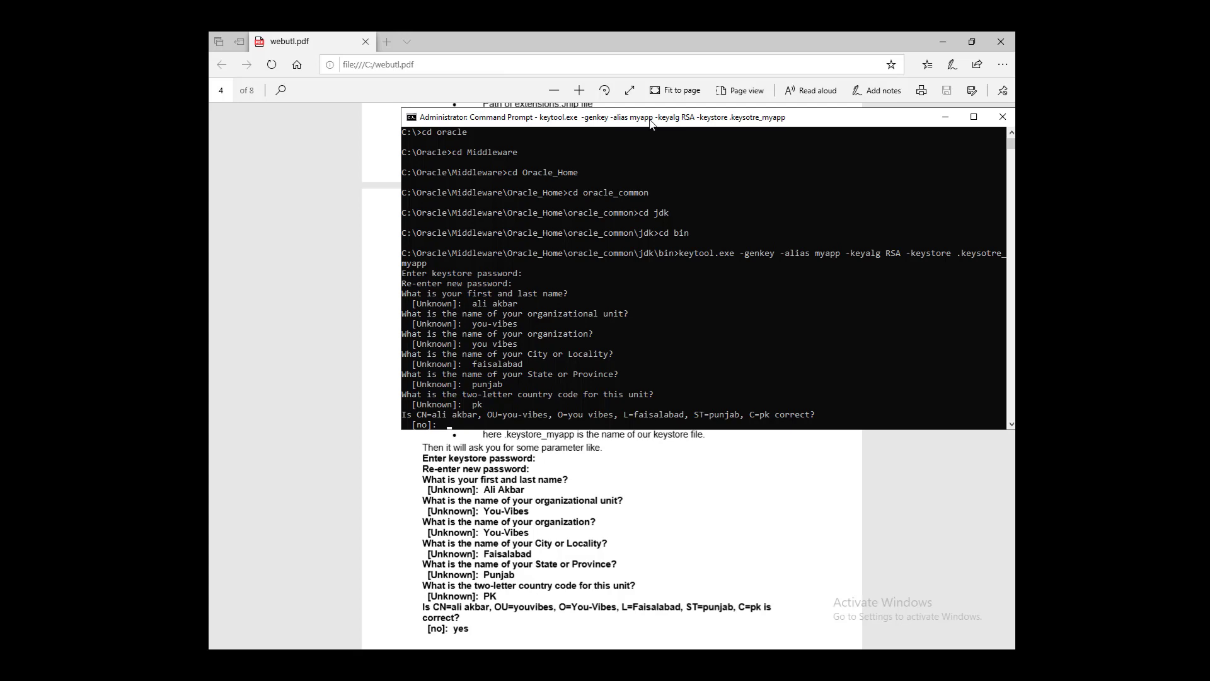
Confirm the certificate details with 'yes' and set the key password for myapp
type("yes")
scroll(574, 559, "down", 2)
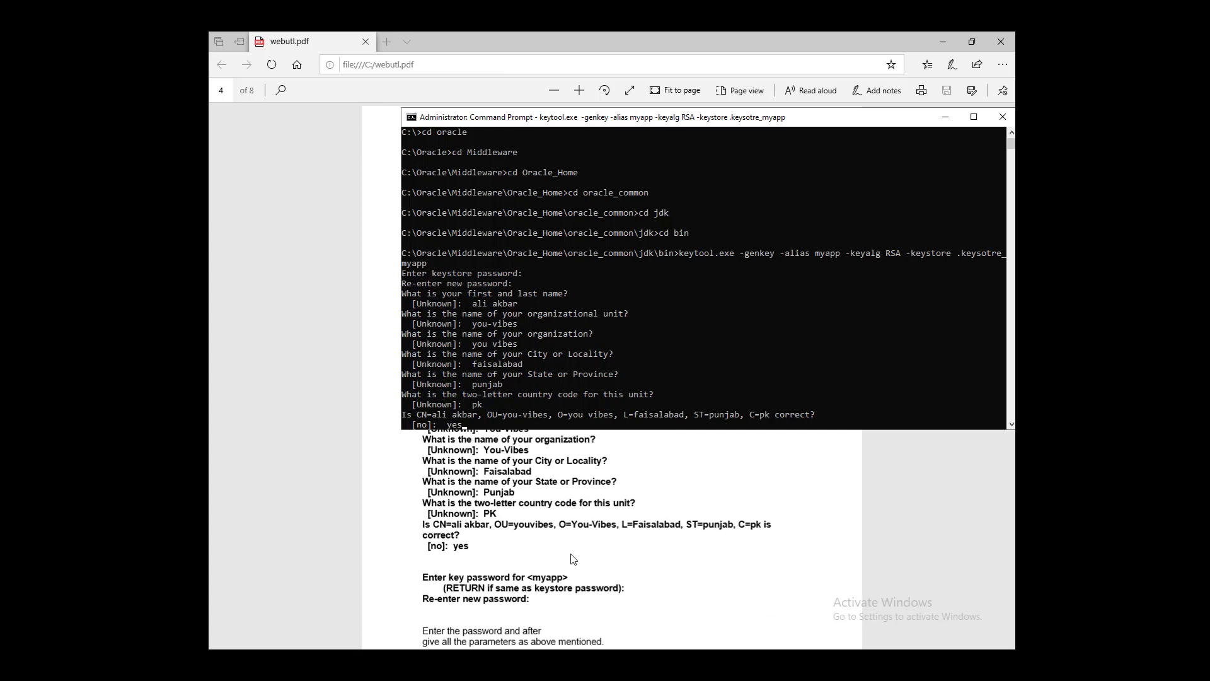
key("Return")
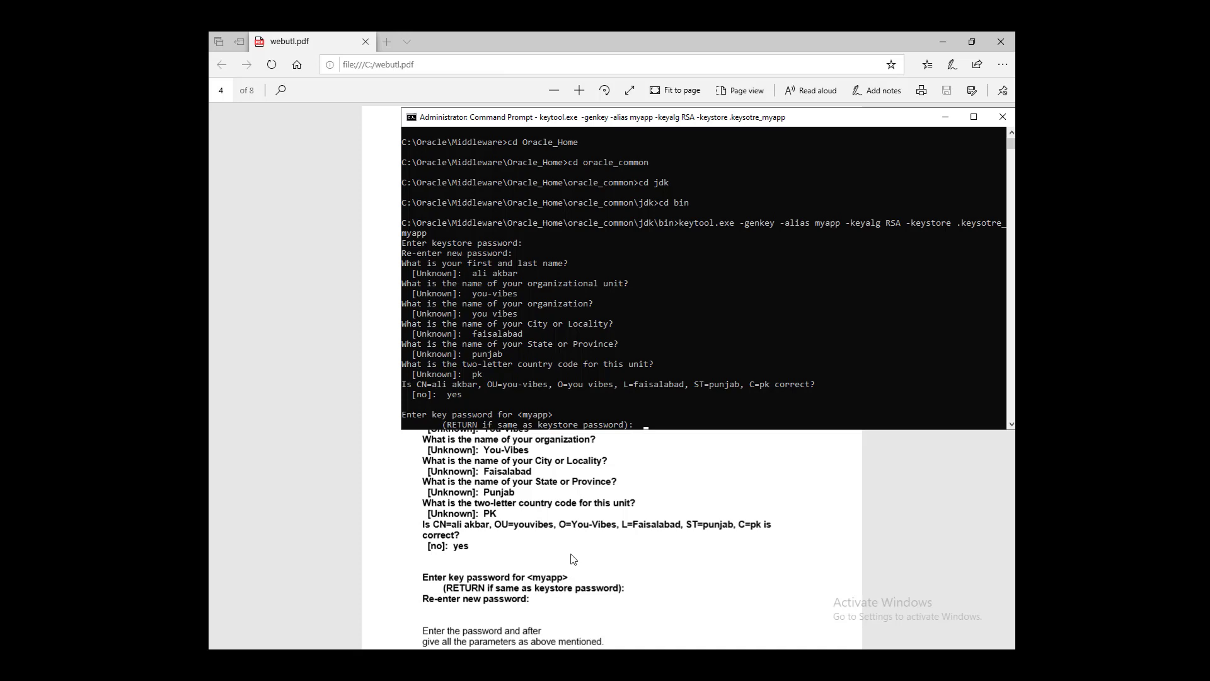
key("Return")
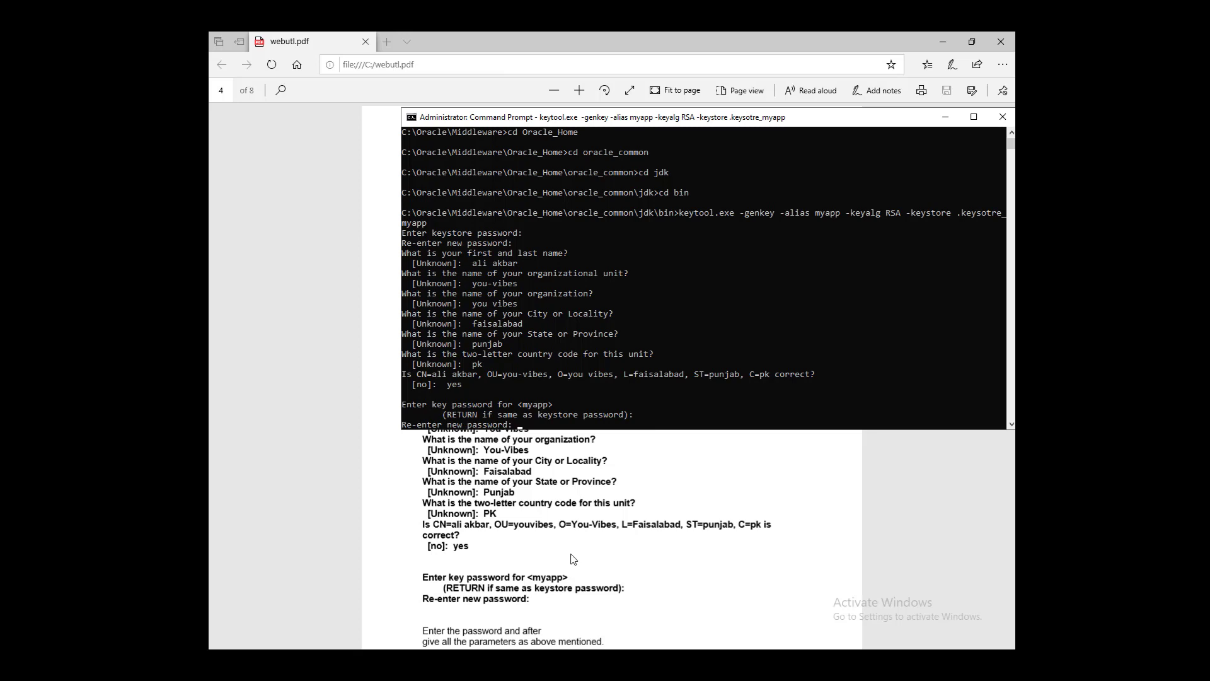
key("Return")
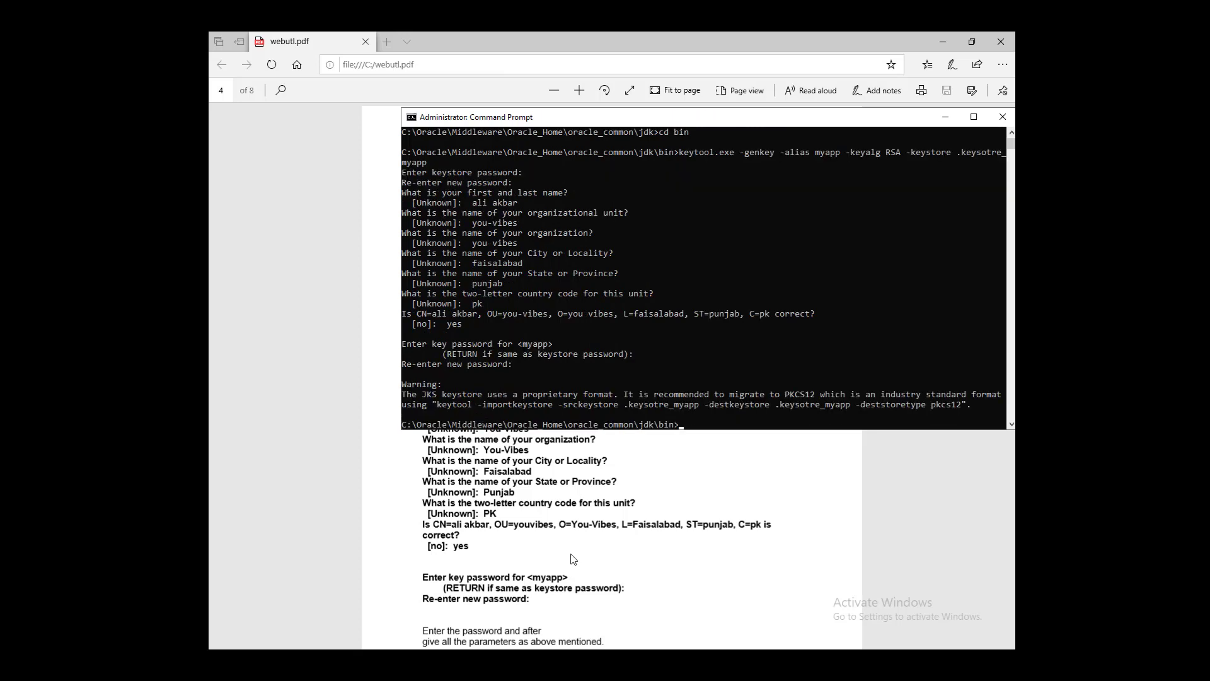
Bring the WebUtil PDF guide forward, scroll down and highlight the keystore location path
left_click(574, 559)
scroll(574, 559, "down", 5)
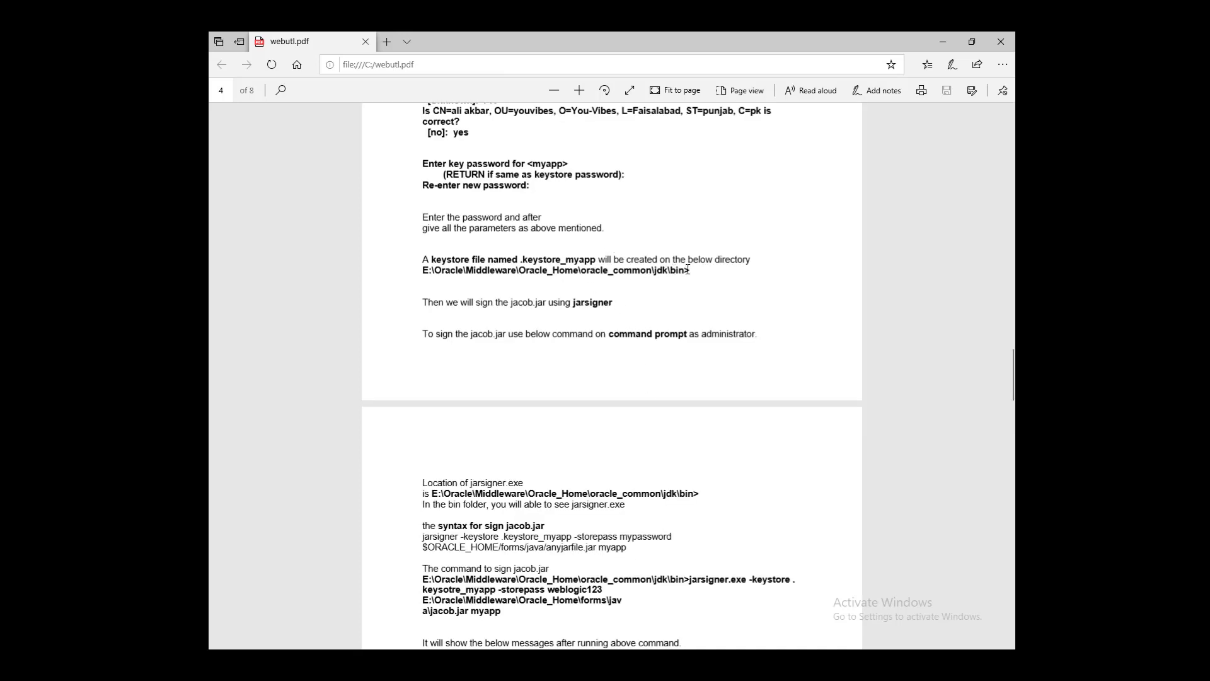
left_click_drag(690, 270, 421, 261)
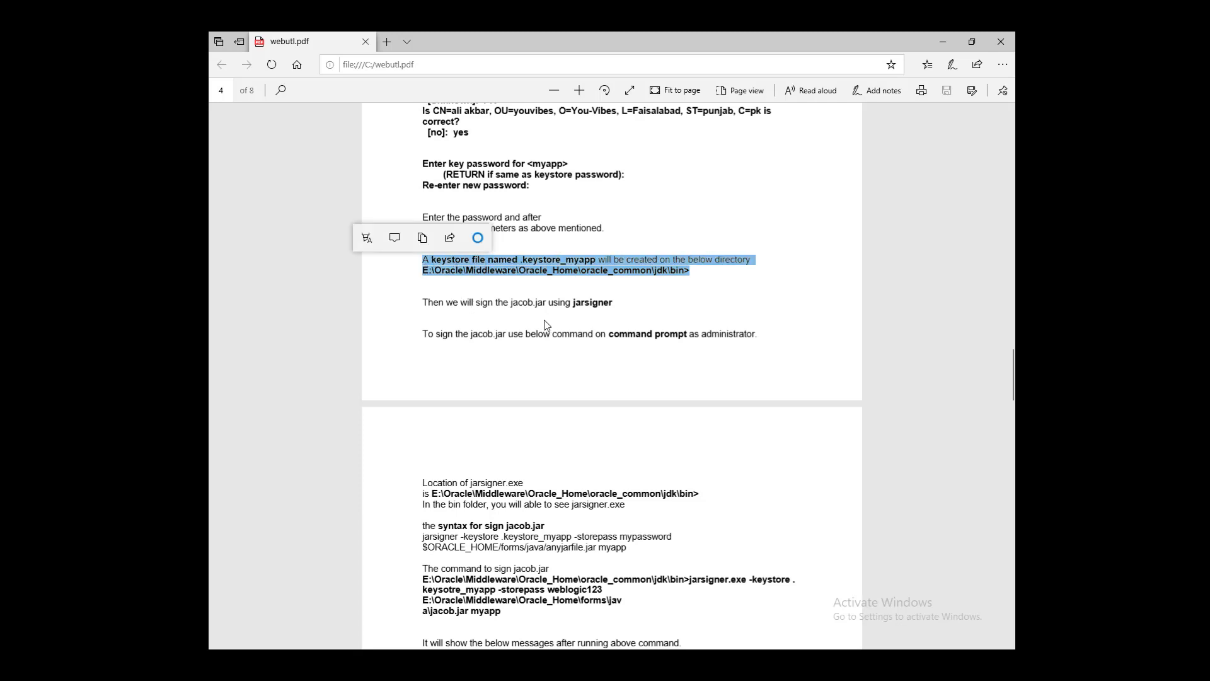
left_click(636, 418)
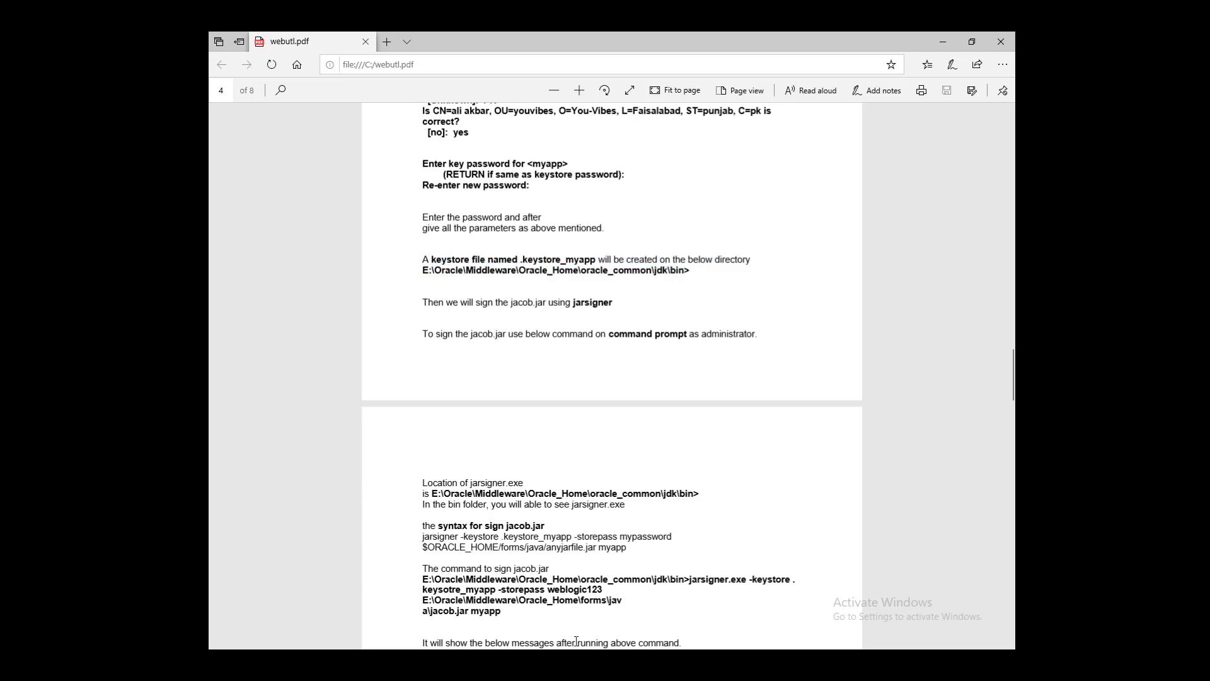
Check the bin folder's full path in File Explorer, then return to the Edge PDF guide
left_click(534, 627)
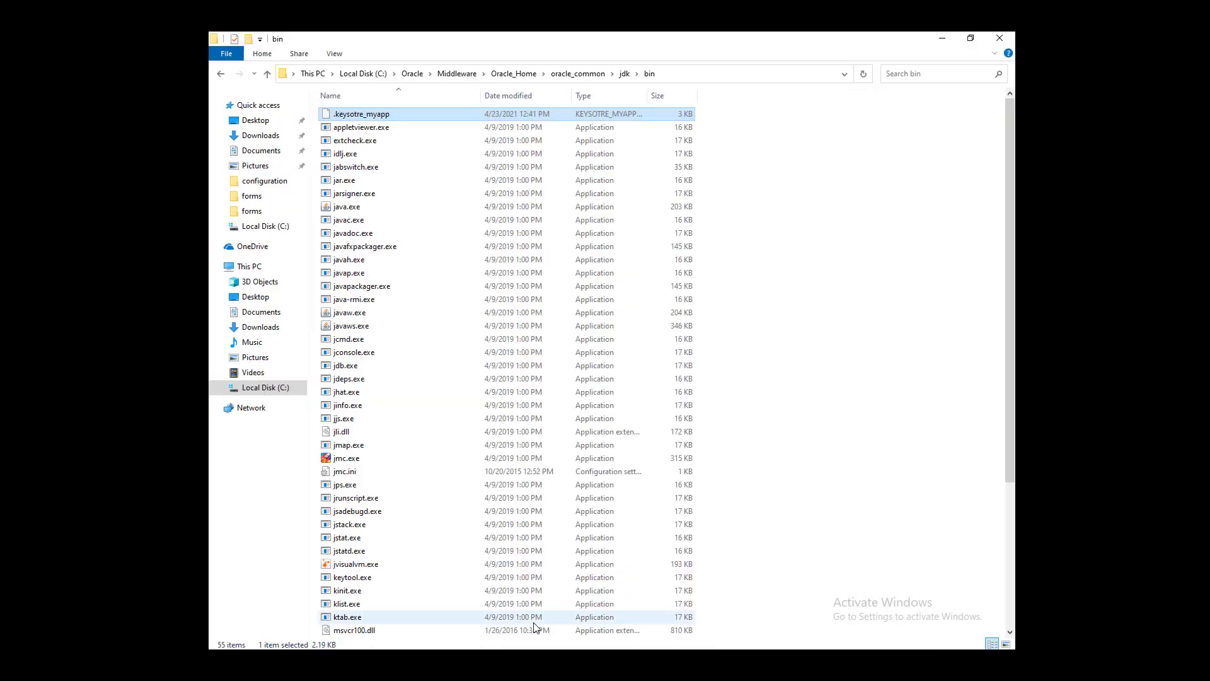
left_click(677, 78)
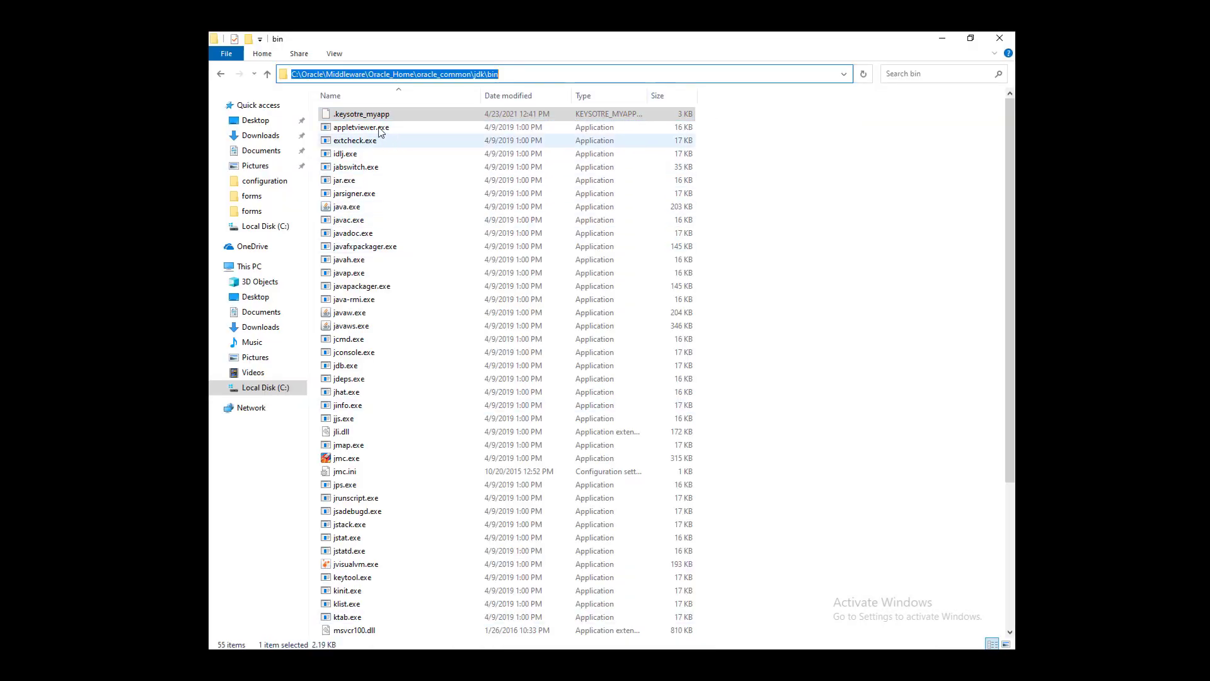
key("Escape")
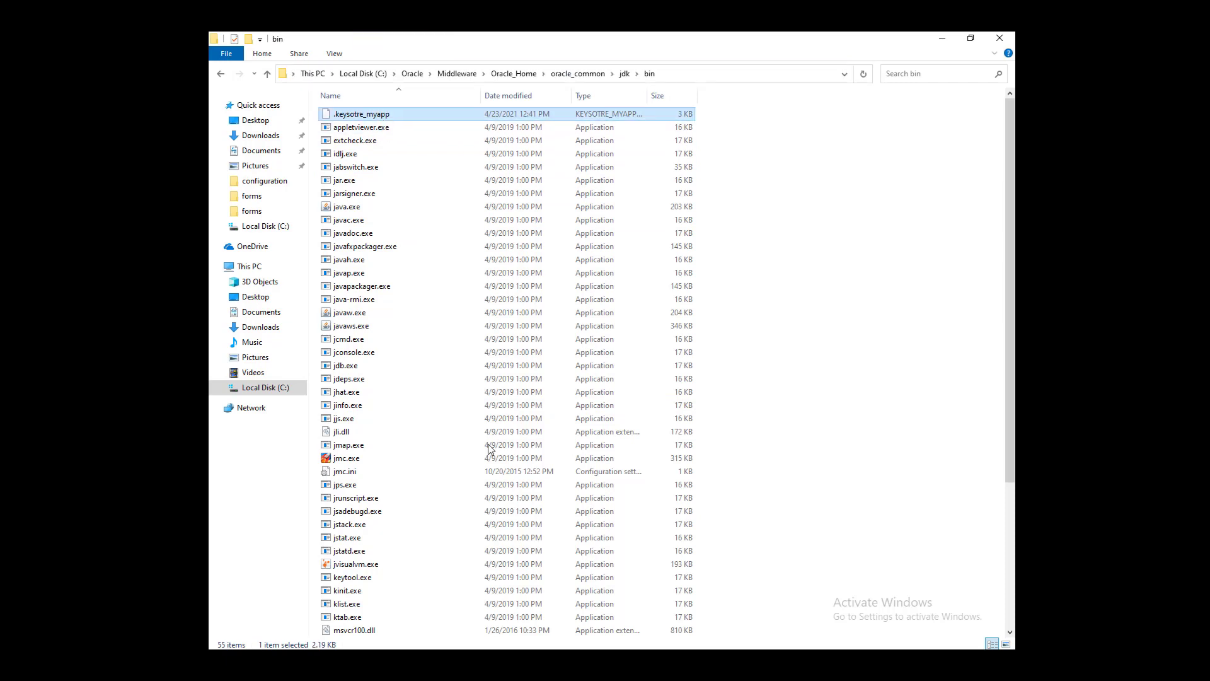
key("alt+Tab")
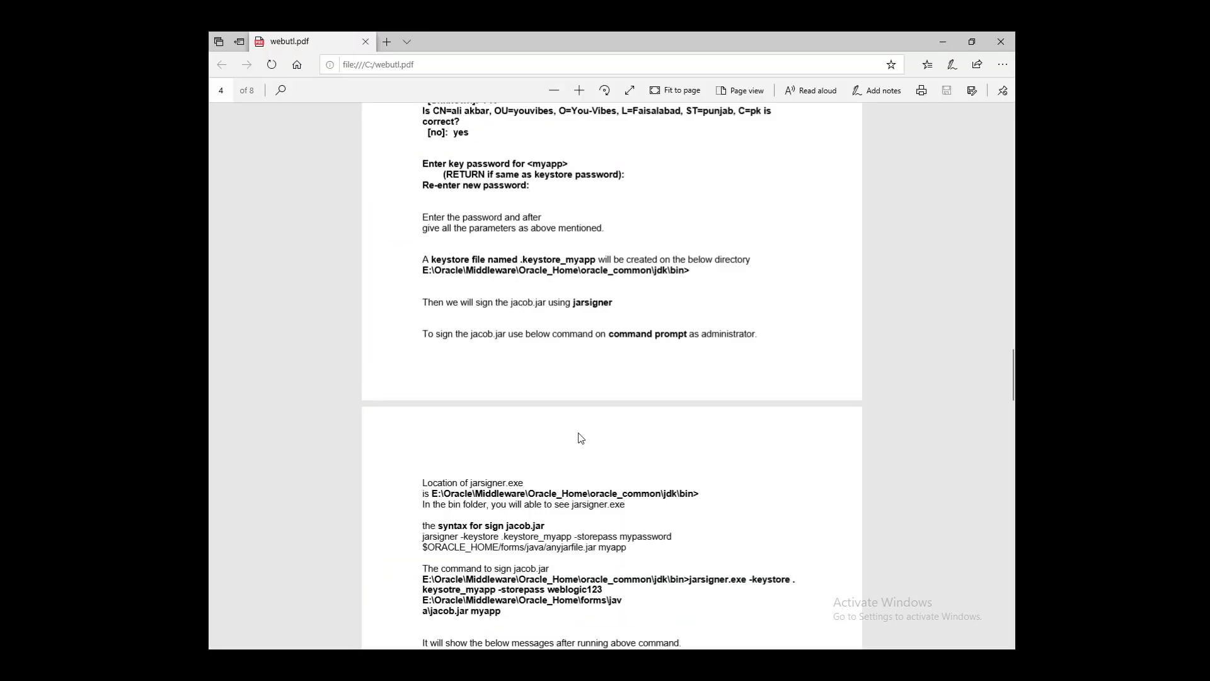
Highlight the guide's lines on signing with jarsigner and running as administrator
left_click_drag(422, 302, 611, 302)
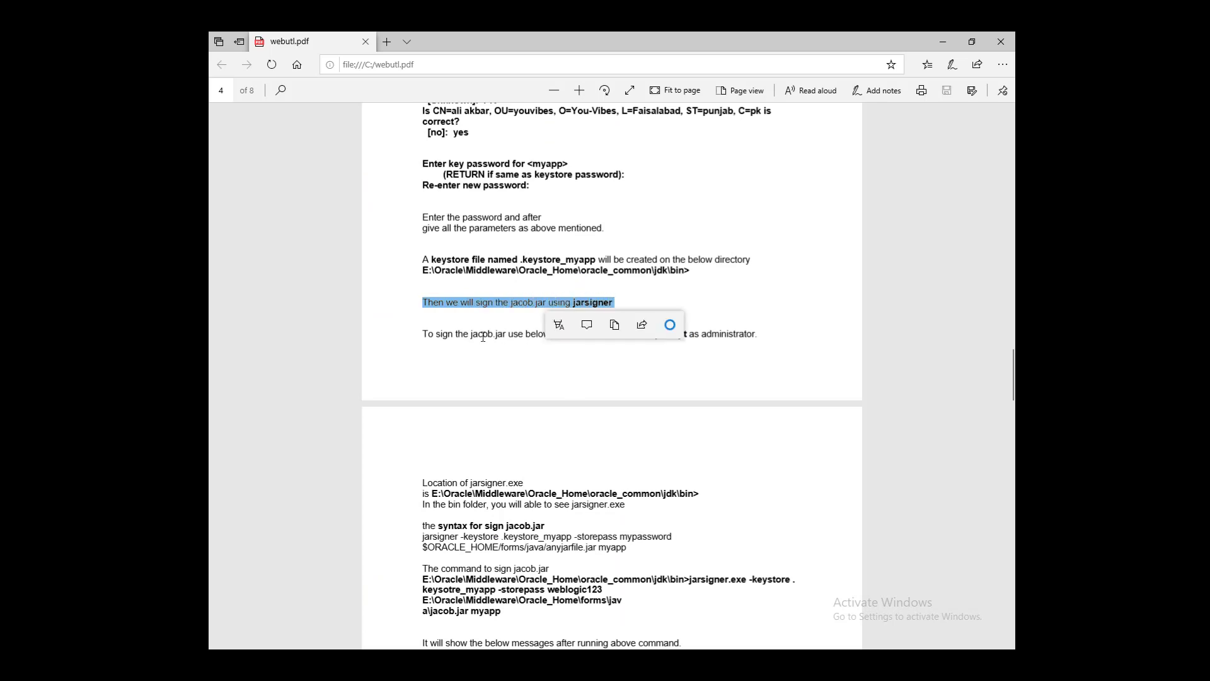
left_click(437, 350)
left_click_drag(433, 334, 733, 335)
left_click(605, 368)
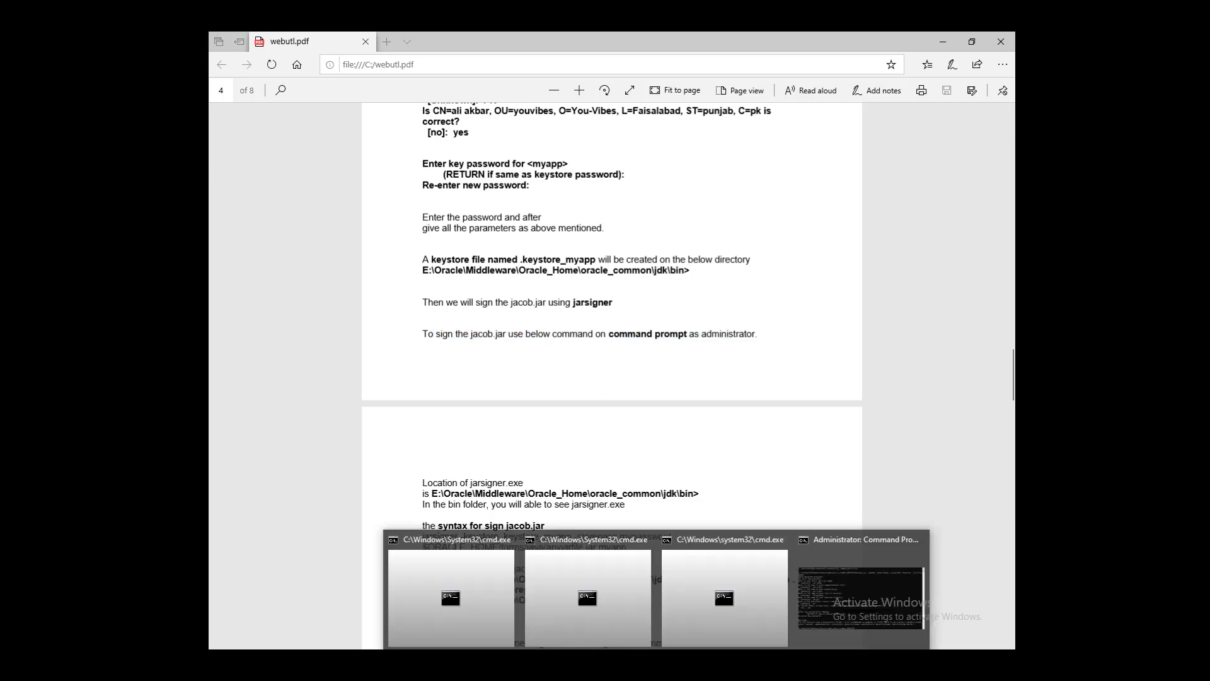
Bring the administrator Command Prompt to the front from the taskbar previews
left_click(449, 579)
type("c")
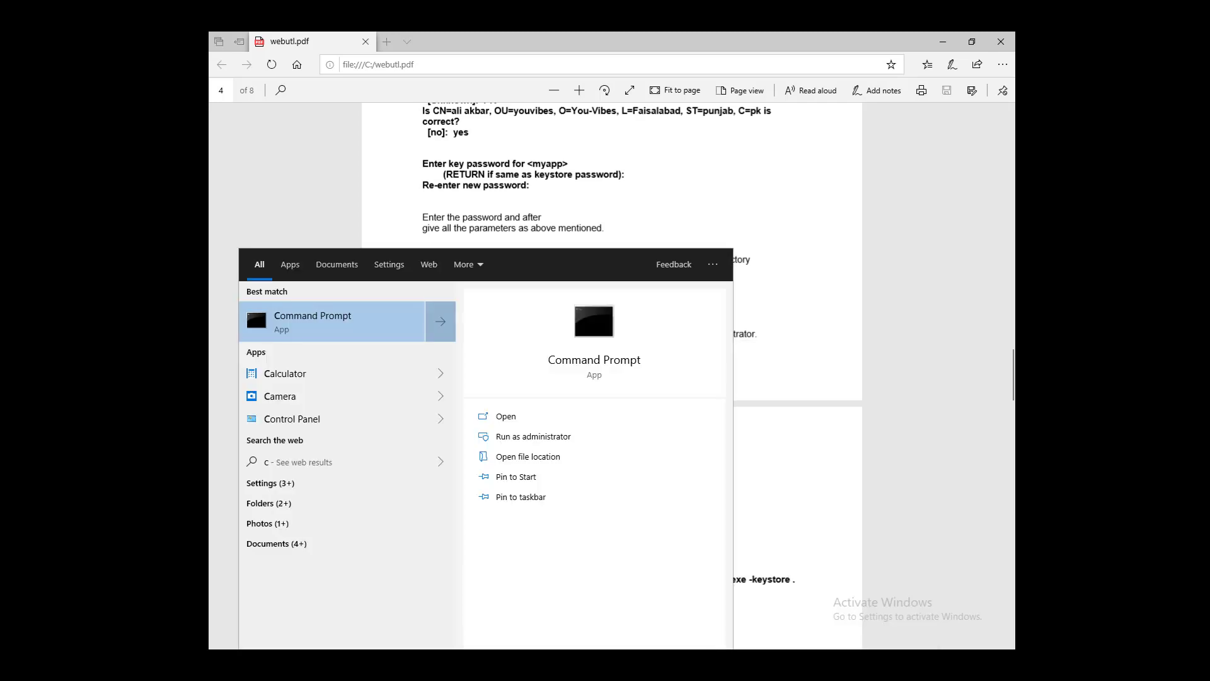
key("BackSpace")
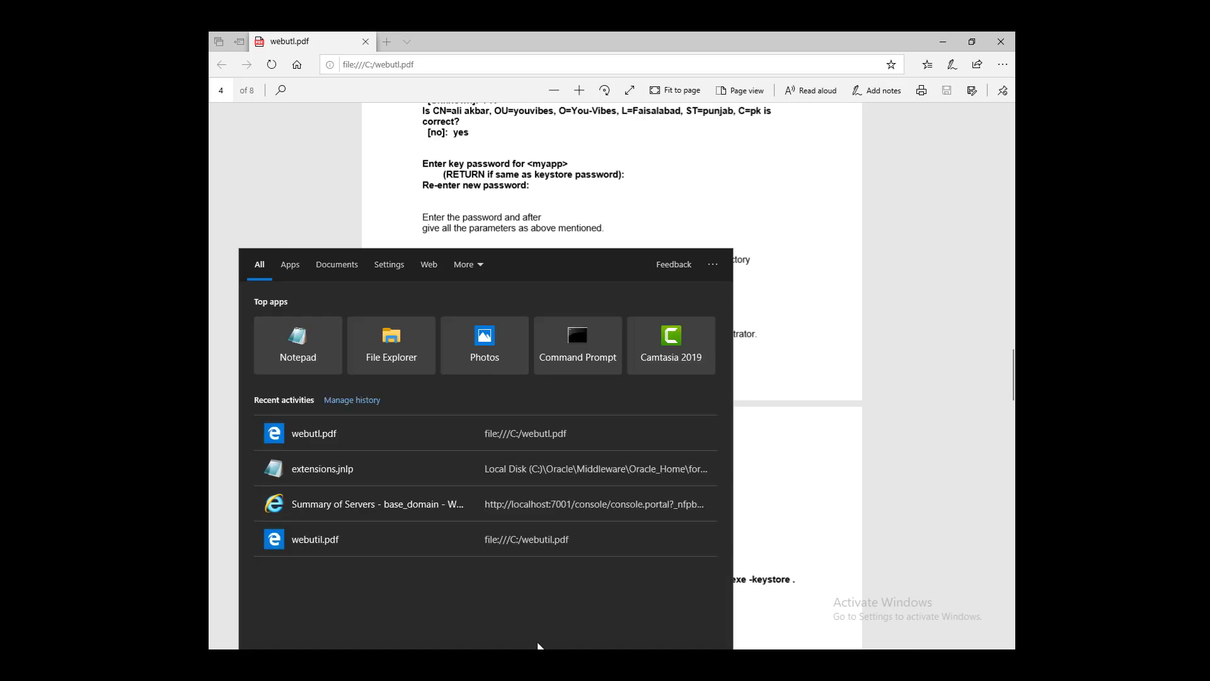
left_click(656, 648)
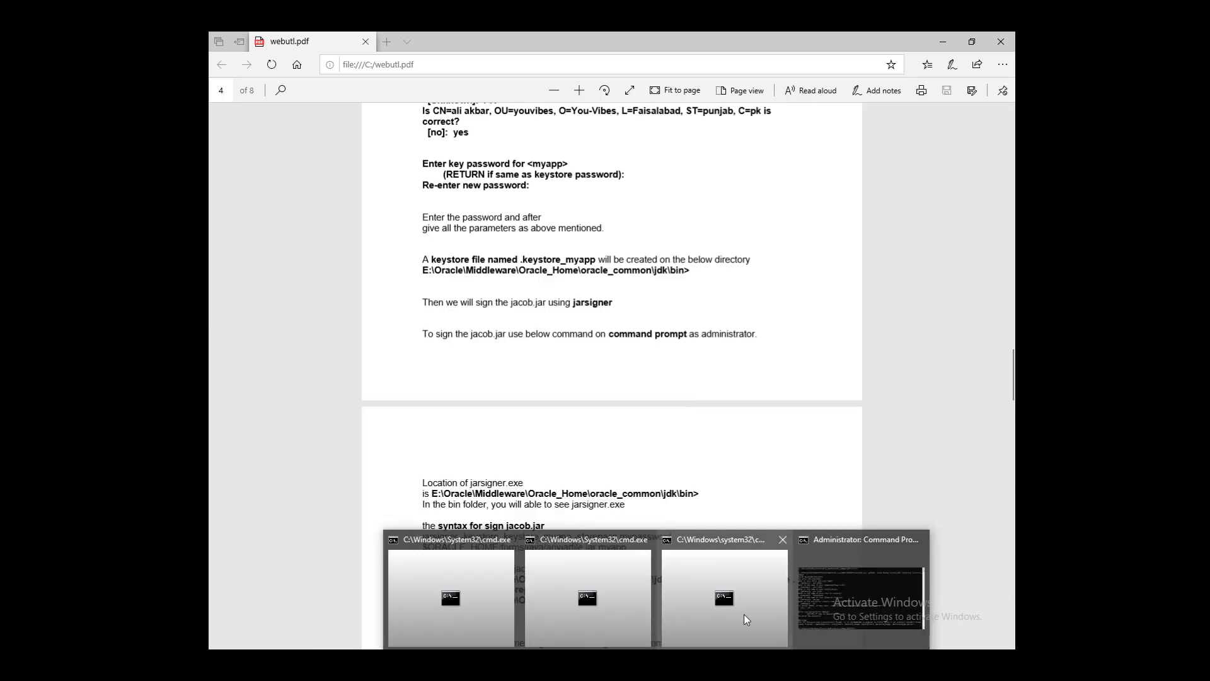
left_click(841, 534)
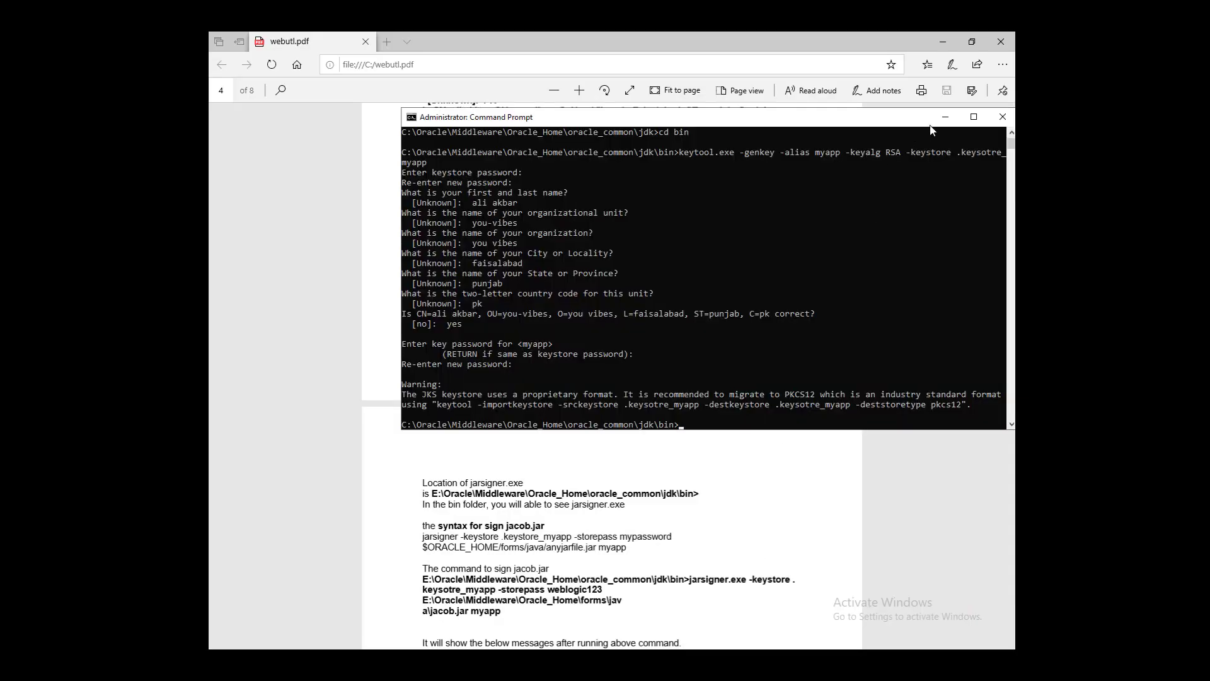
Minimize the console, scroll the guide to page 5, then restore the administrator Command Prompt
left_click(945, 116)
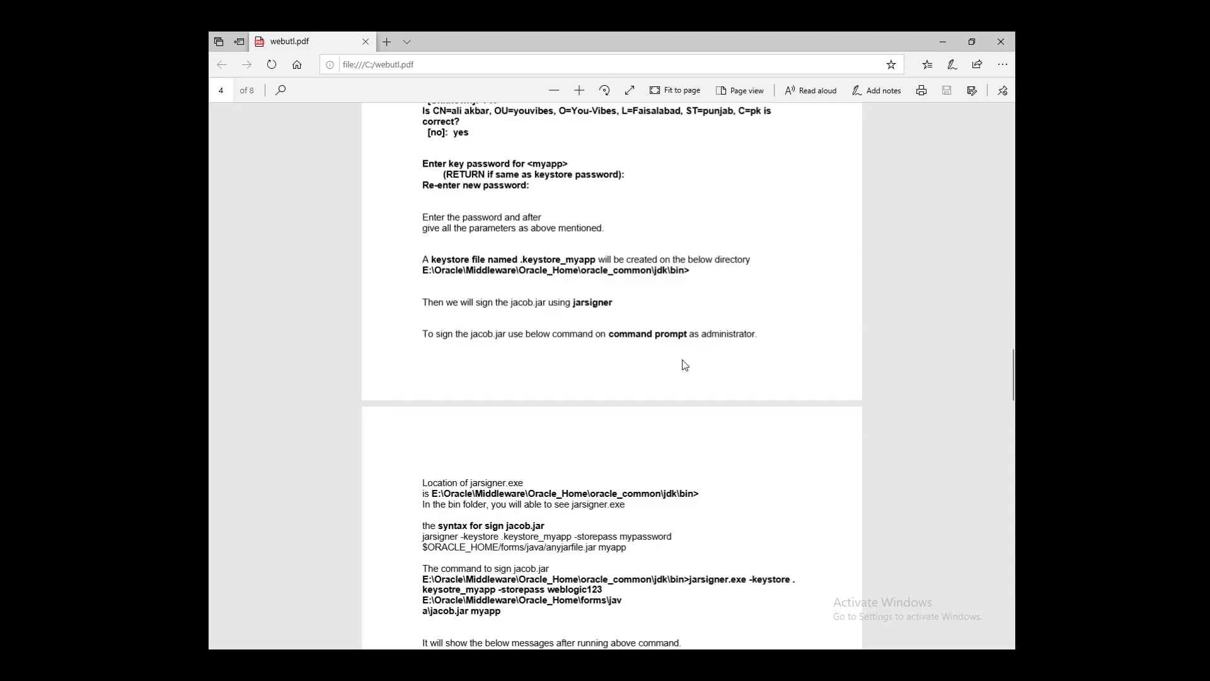
scroll(685, 365, "down", 1)
scroll(673, 327, "down", 1)
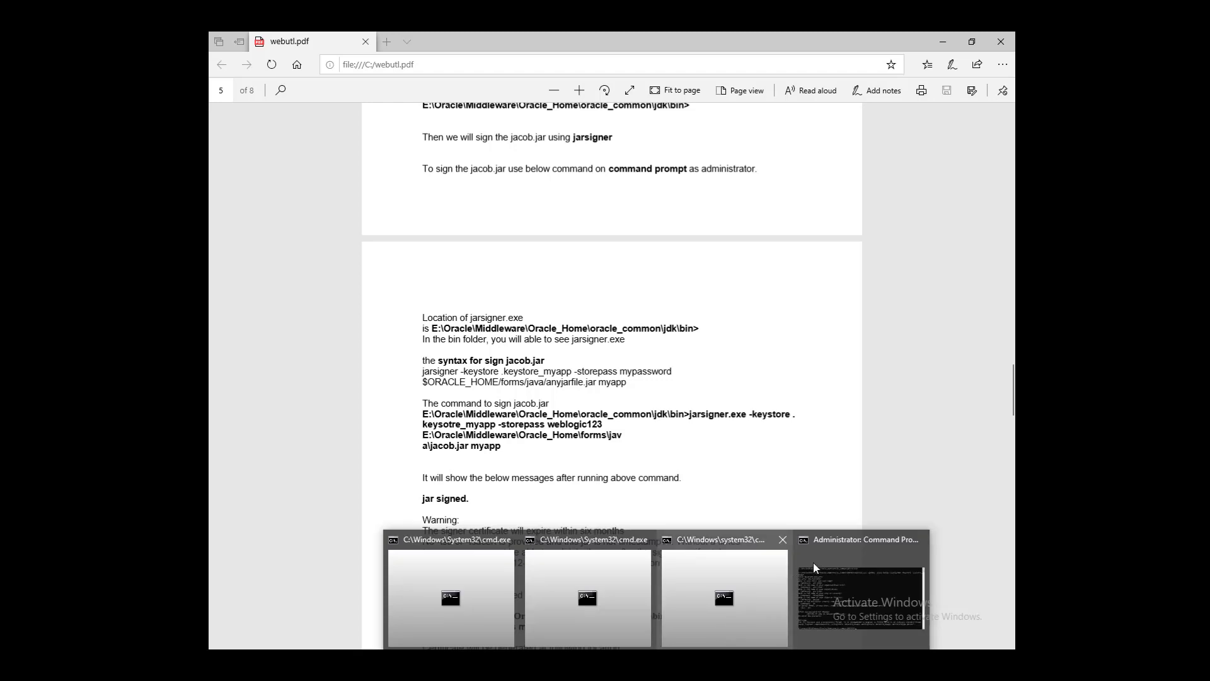
left_click(832, 548)
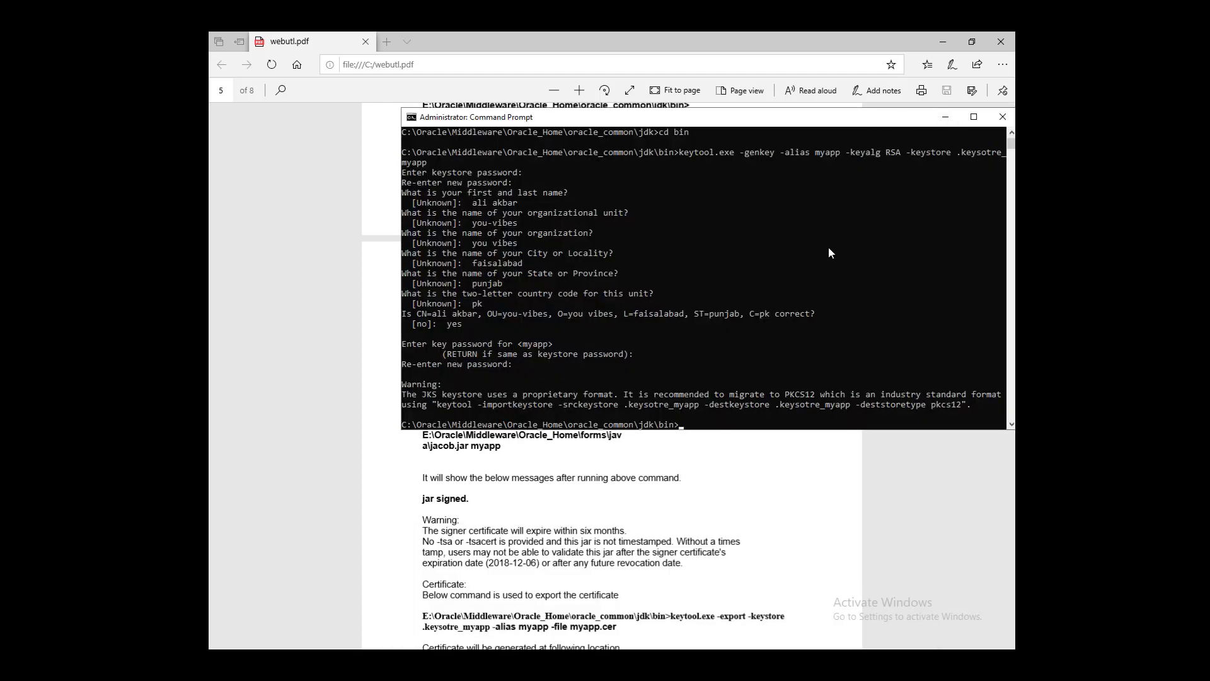
Run dir to list the contents of the jdk bin folder
scroll(828, 256, "down", 2)
scroll(828, 259, "down", 1)
type("dir")
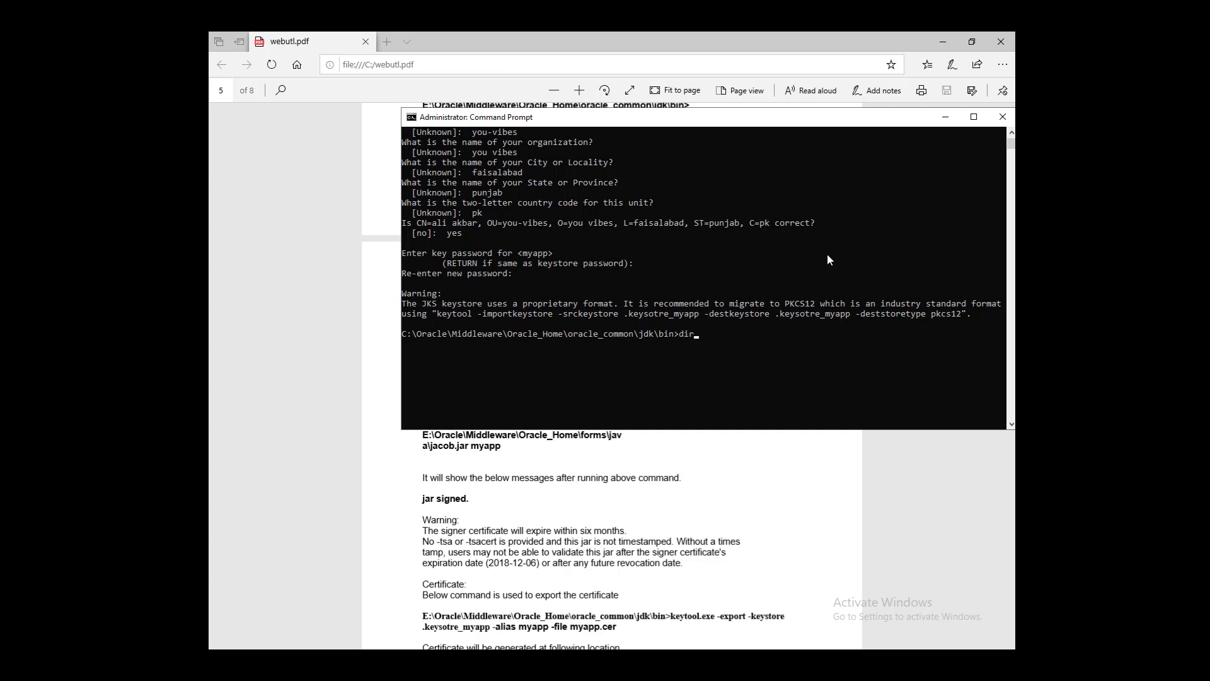
key("Return")
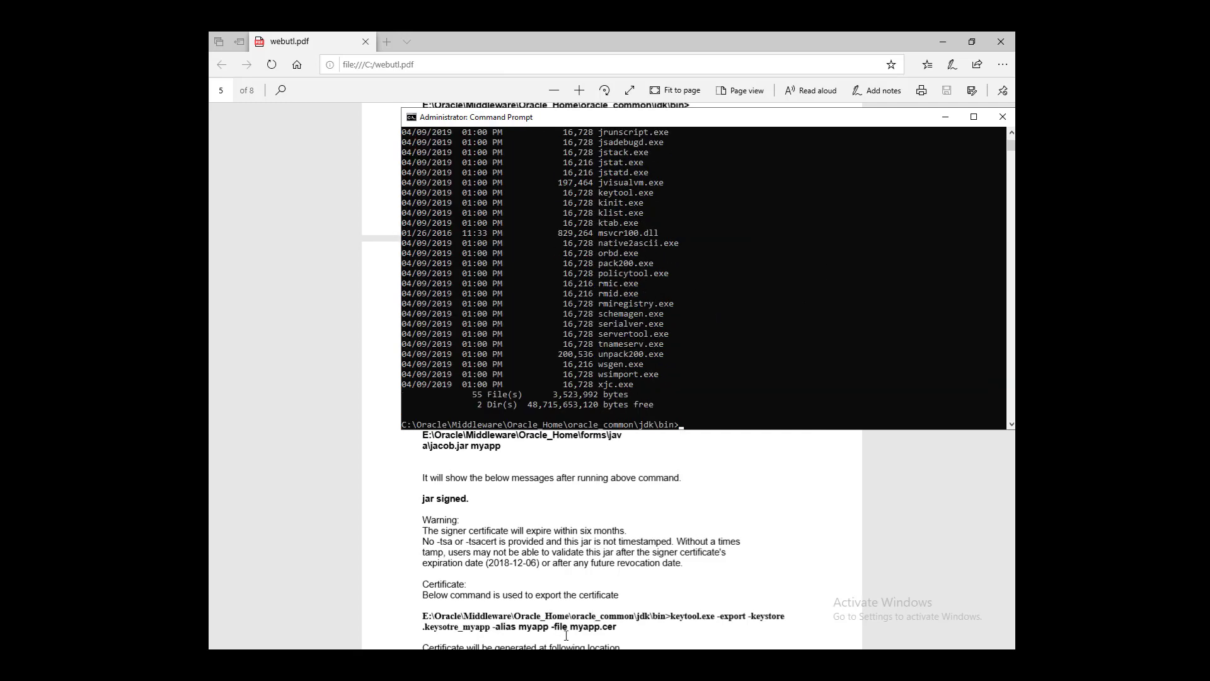
In the PDF guide, highlight jarsigner.exe and scroll back up through the instructions
key("alt+Tab")
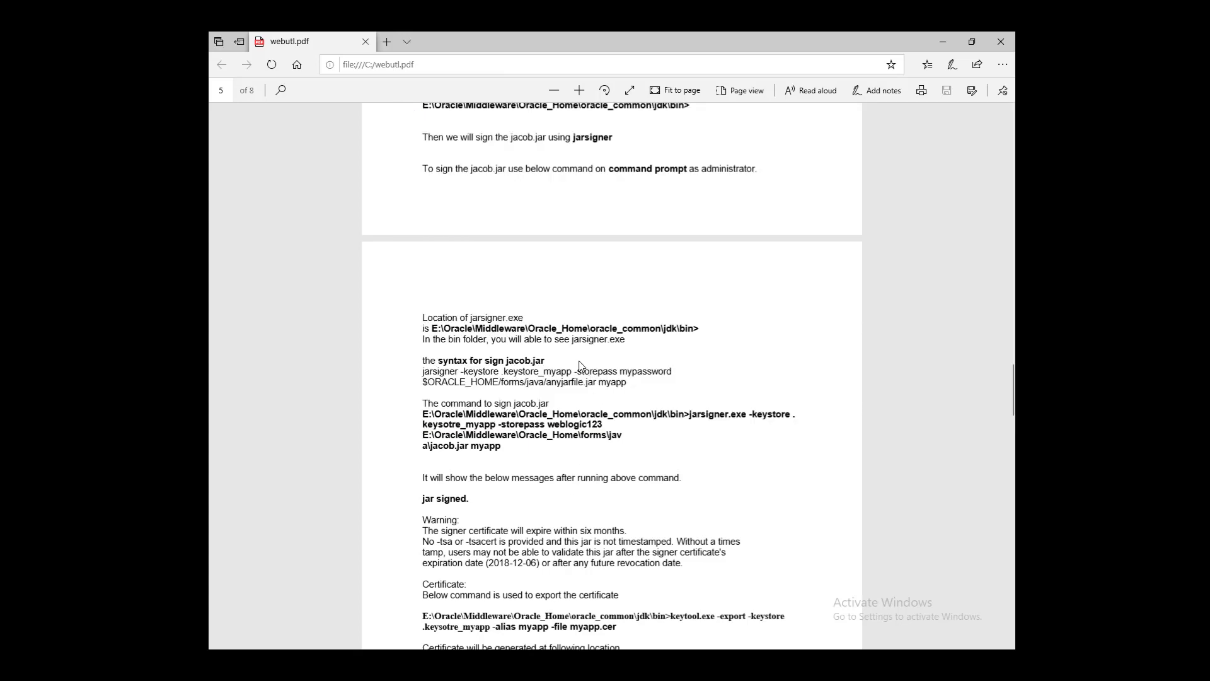
left_click_drag(573, 339, 635, 342)
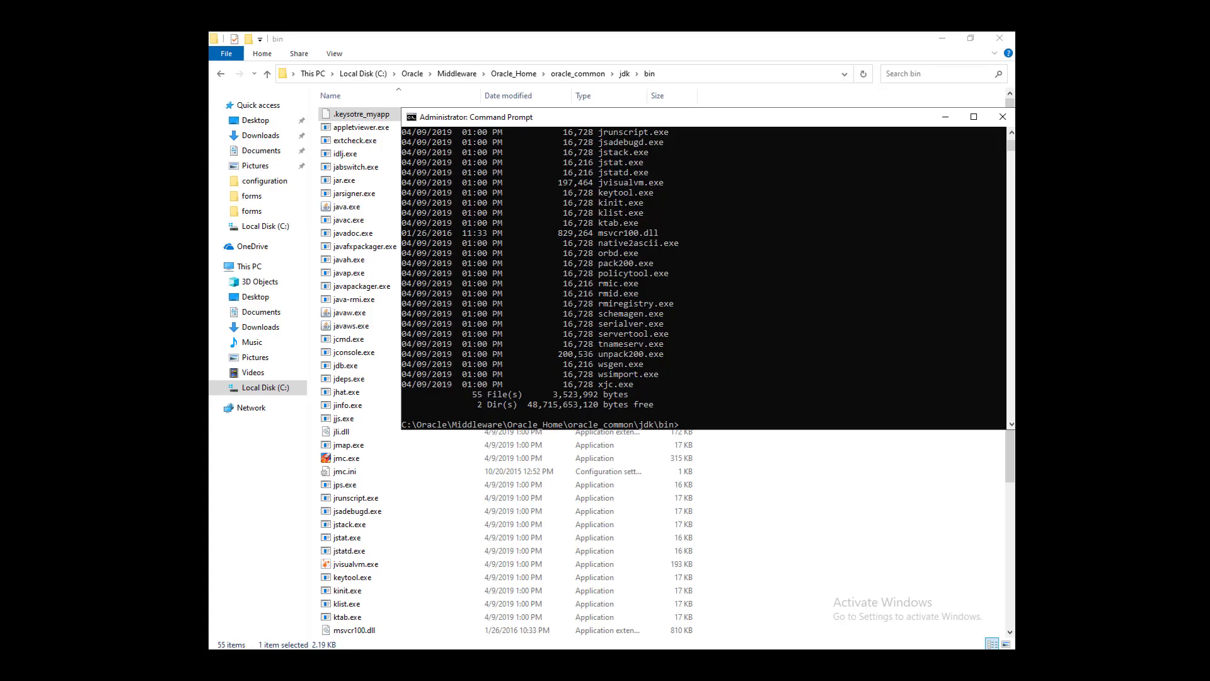
scroll(628, 304, "up", 2)
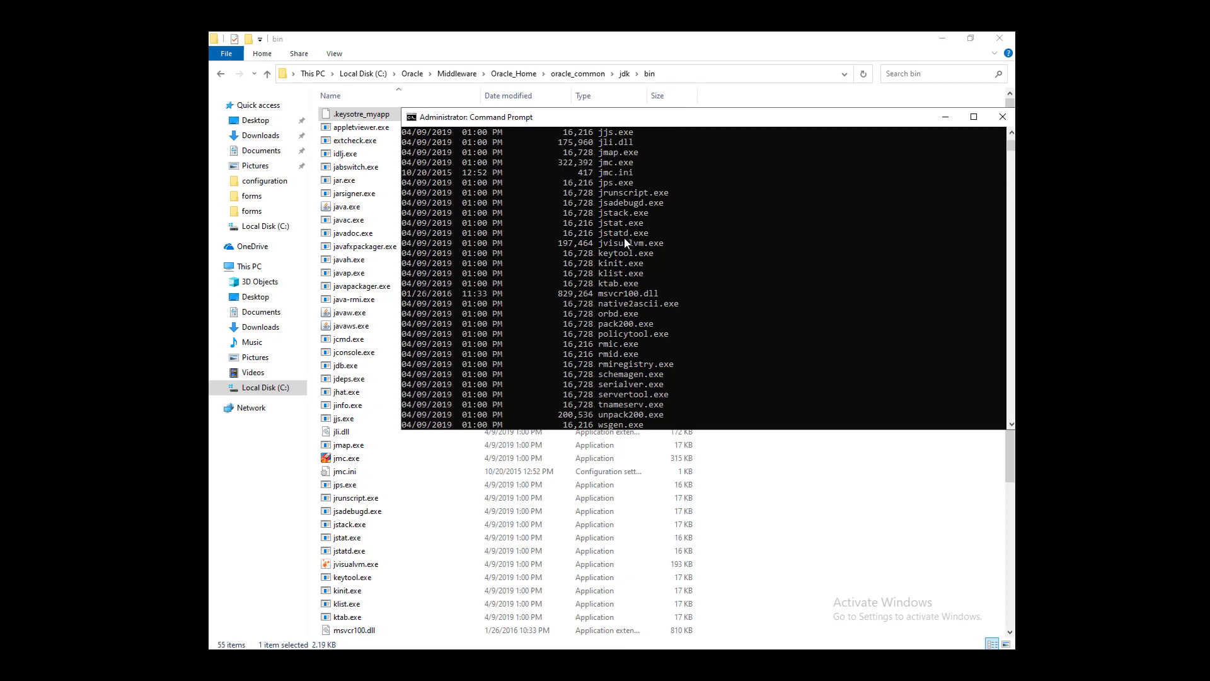
scroll(622, 252, "up", 1)
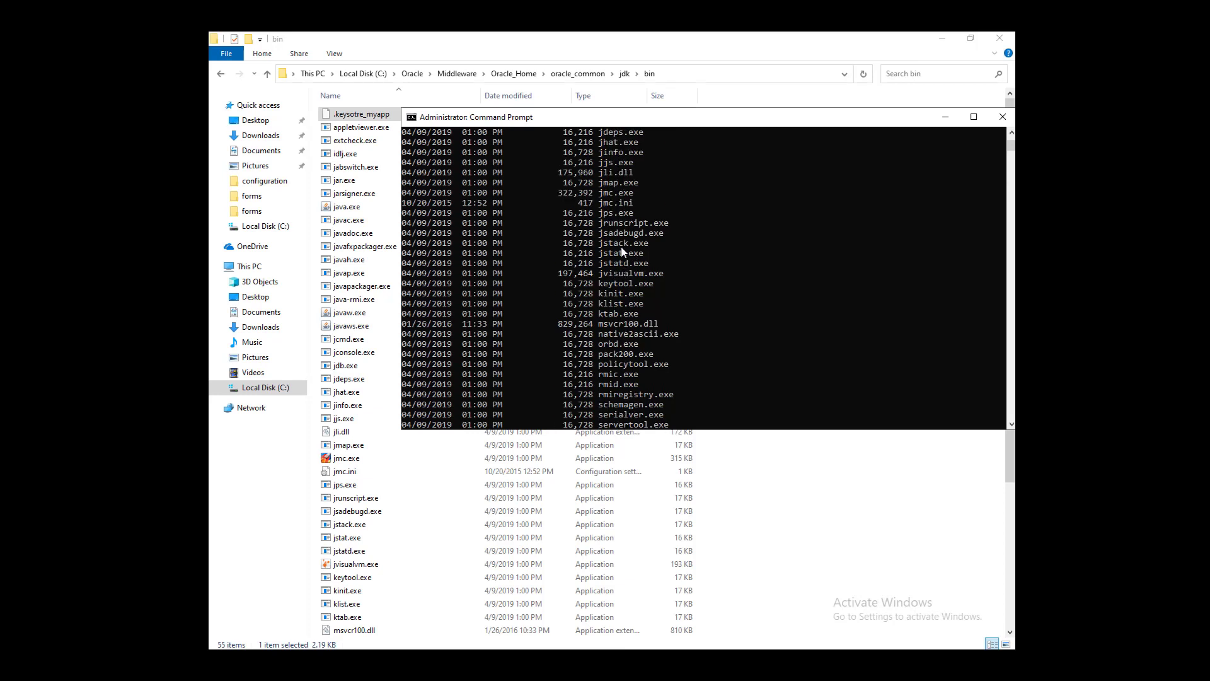
scroll(622, 253, "up", 2)
scroll(623, 252, "up", 4)
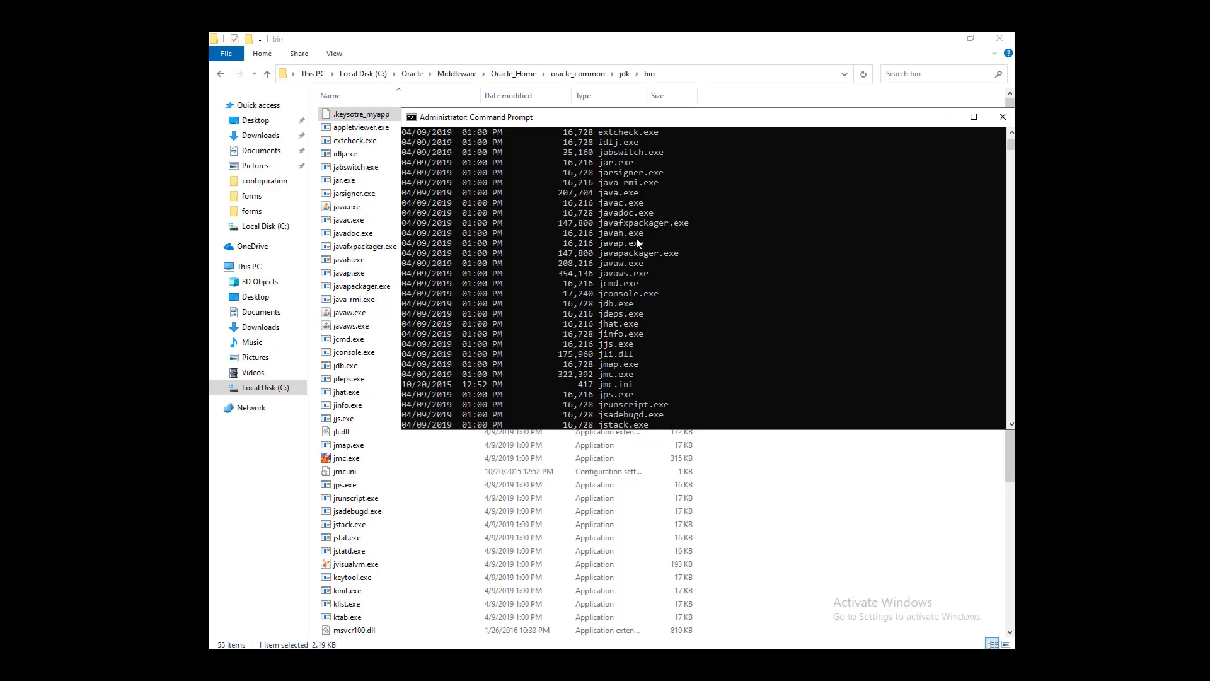
Restore the administrator console, move it lower beside the guide, and start marking its output
key("alt+Tab")
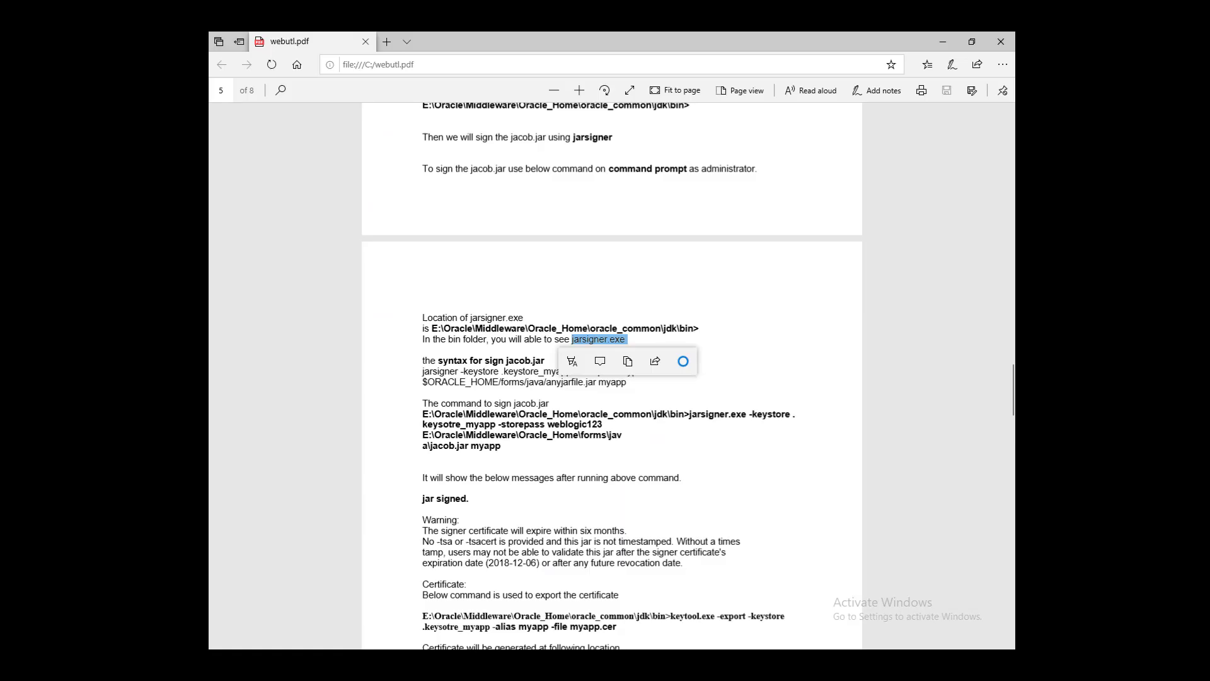
mouse_move(722, 578)
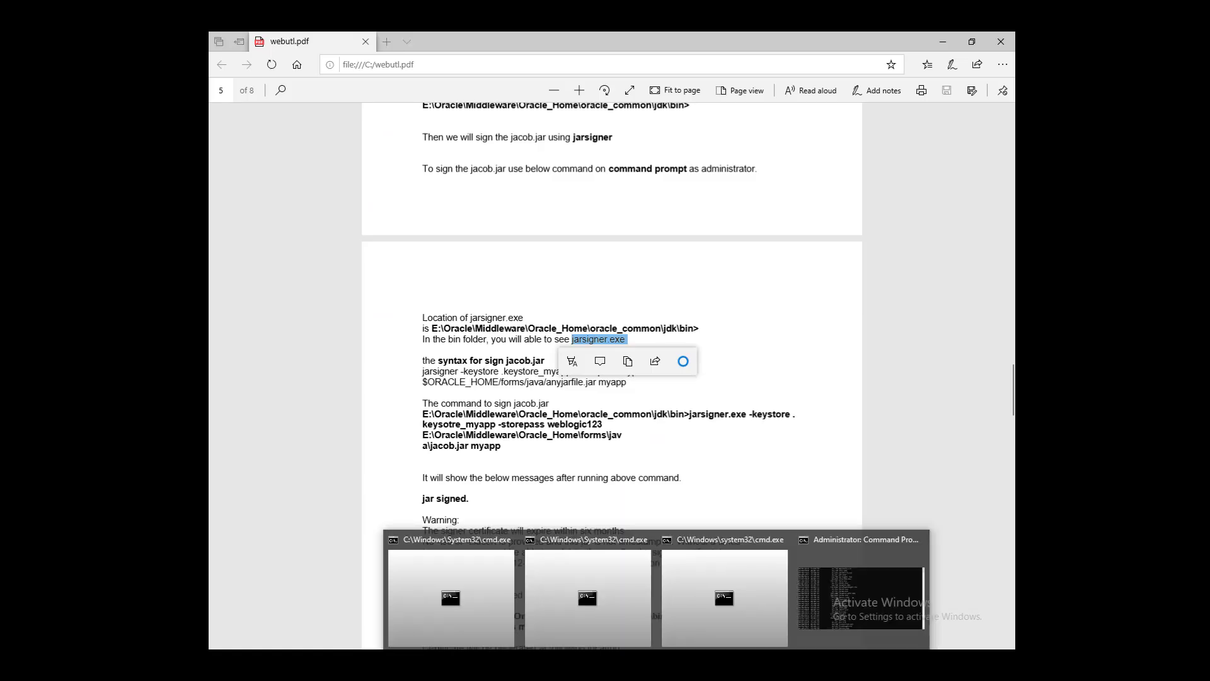
left_click(844, 543)
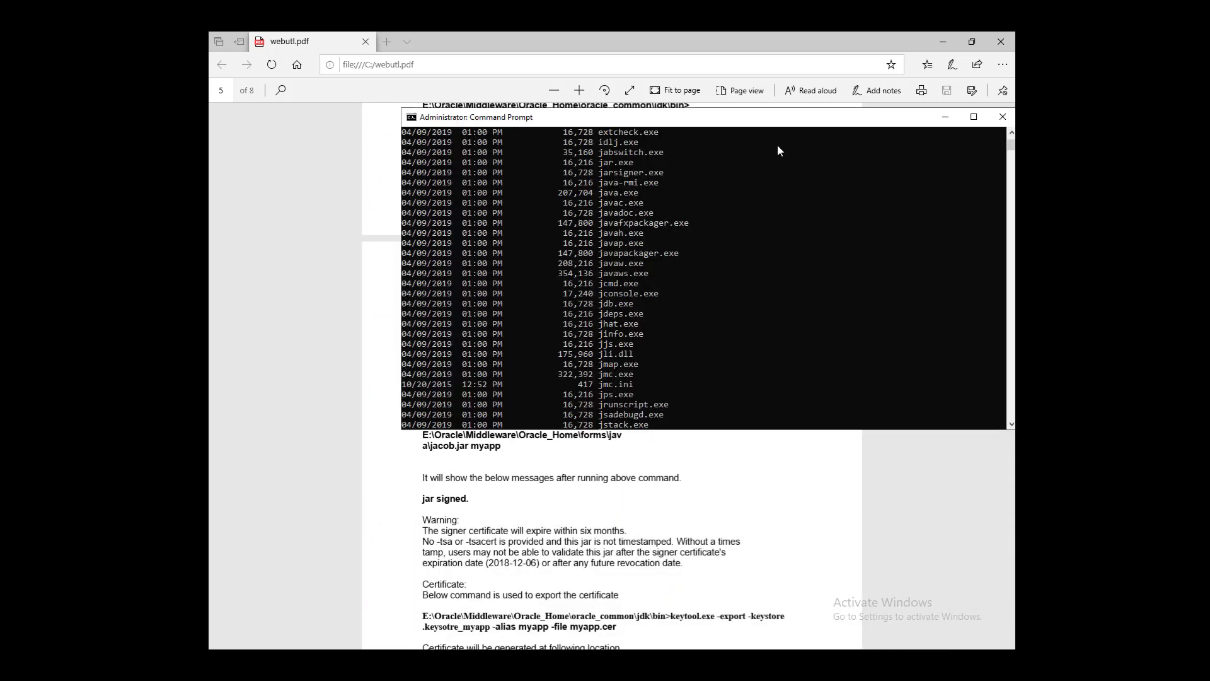
left_click_drag(777, 150, 755, 399)
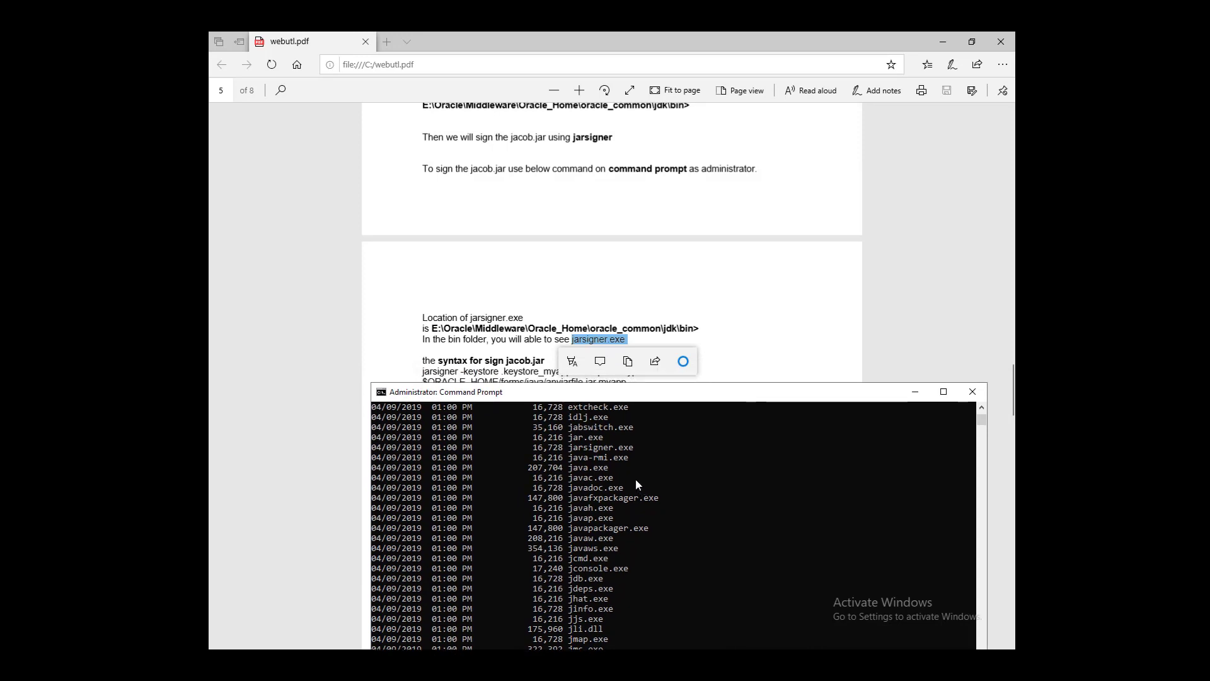
left_click(586, 480)
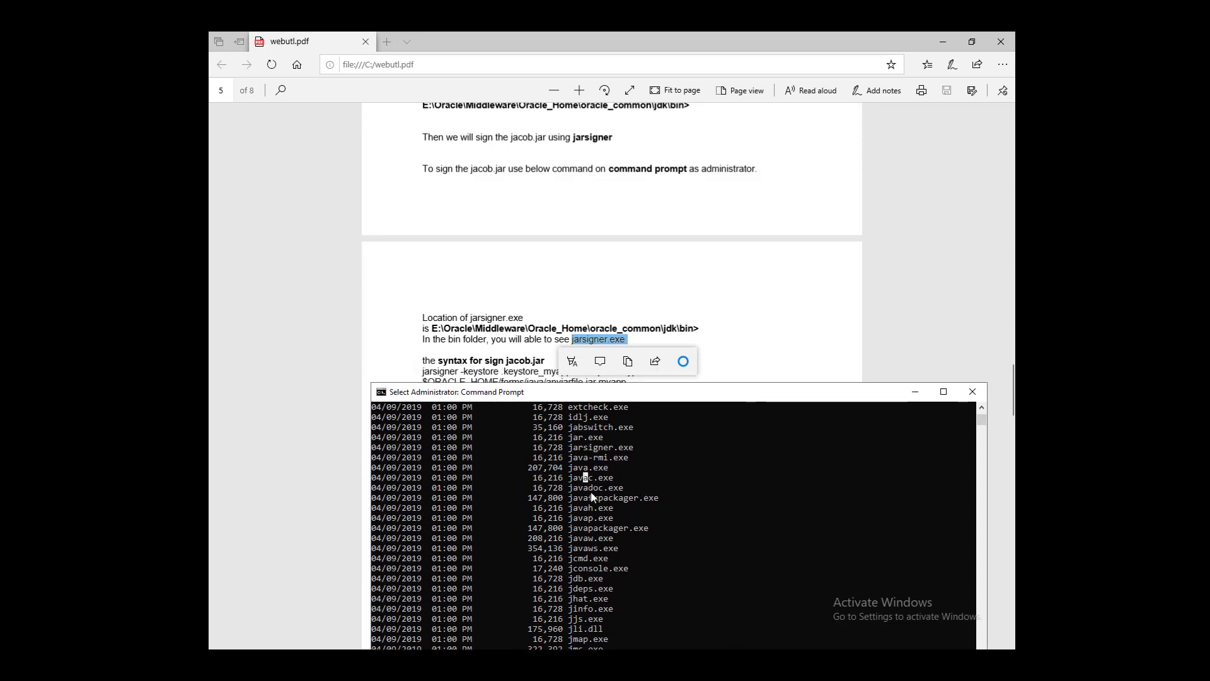
scroll(589, 495, "down", 4)
scroll(593, 497, "up", 2)
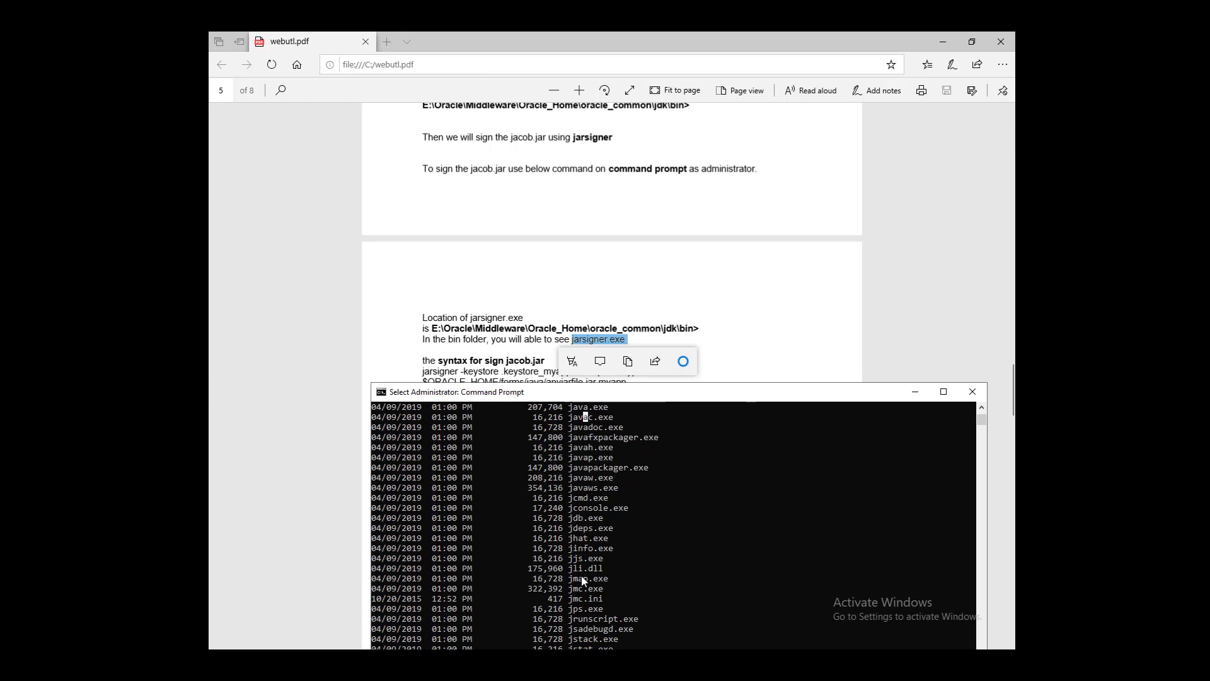
Highlight jarsigner.exe in the jdk bin folder listing to confirm it exists
left_click(586, 510)
scroll(586, 514, "up", 2)
left_click(626, 448)
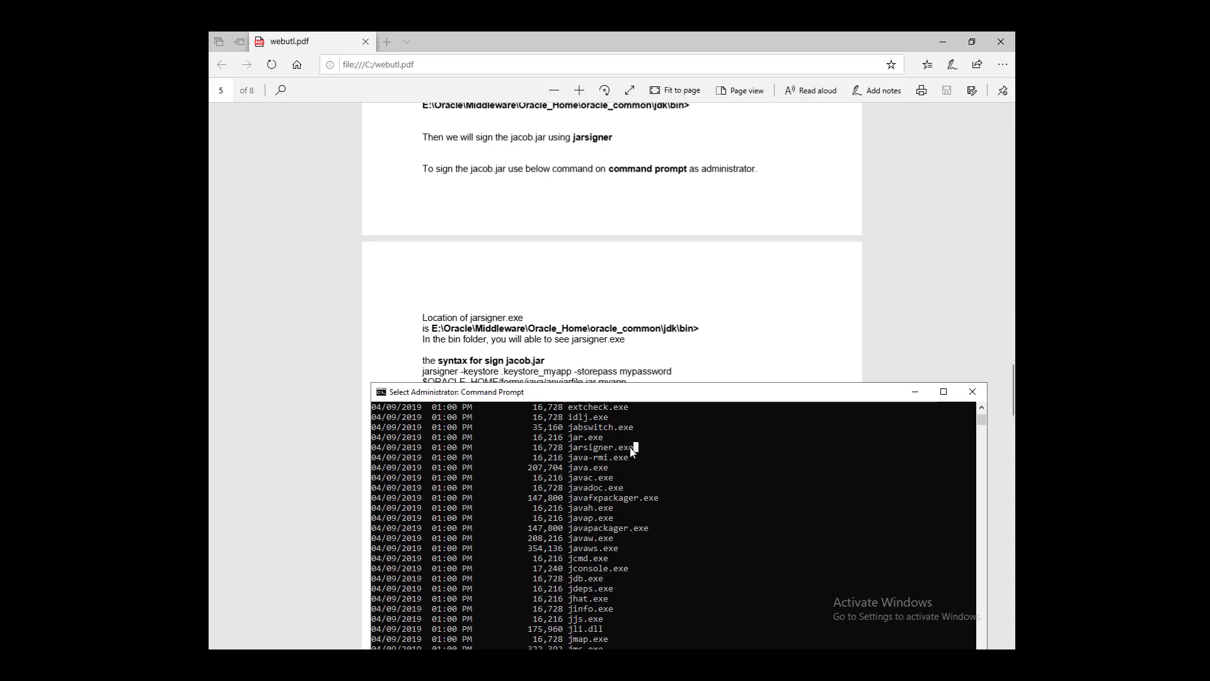
left_click_drag(637, 448, 571, 448)
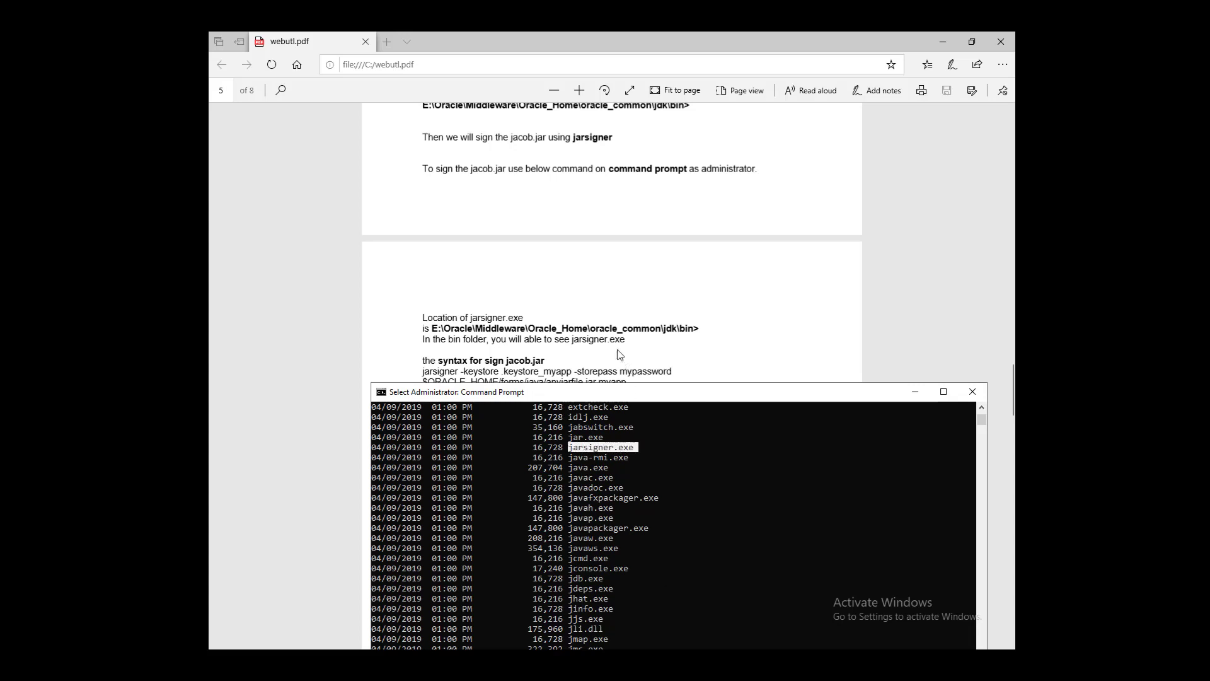
Scroll webutl.pdf to the jacob.jar signing command and select its lines
left_click_drag(567, 339, 625, 341)
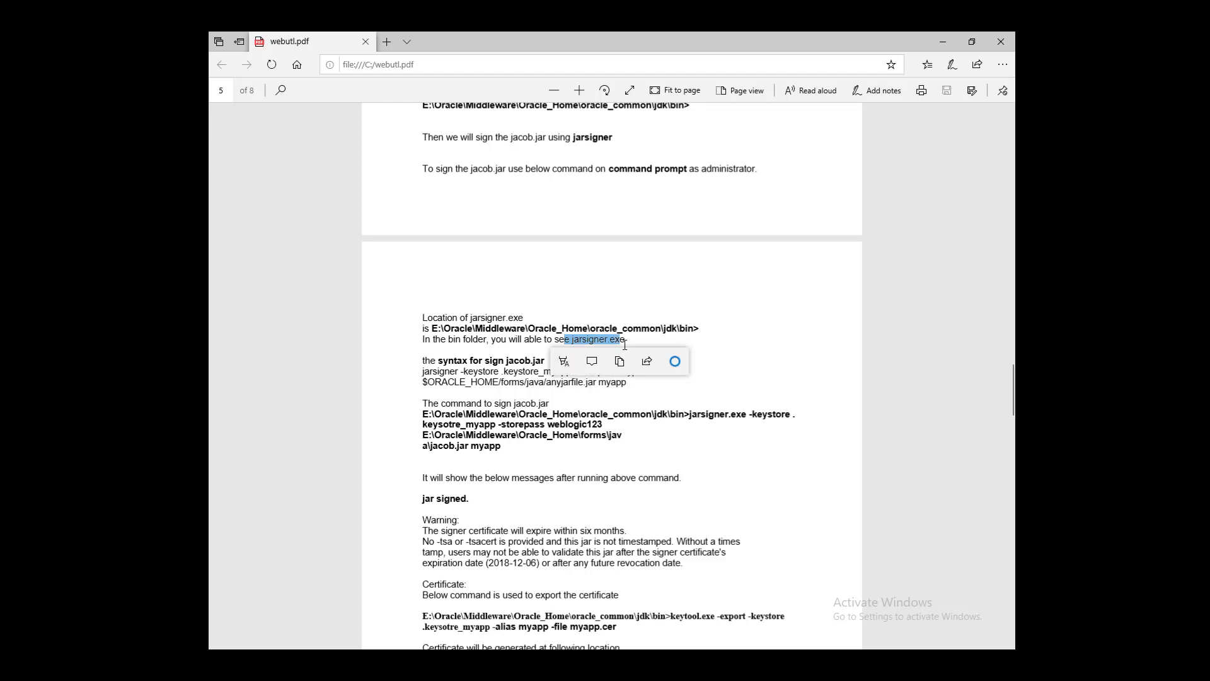
left_click(508, 365)
scroll(507, 365, "down", 2)
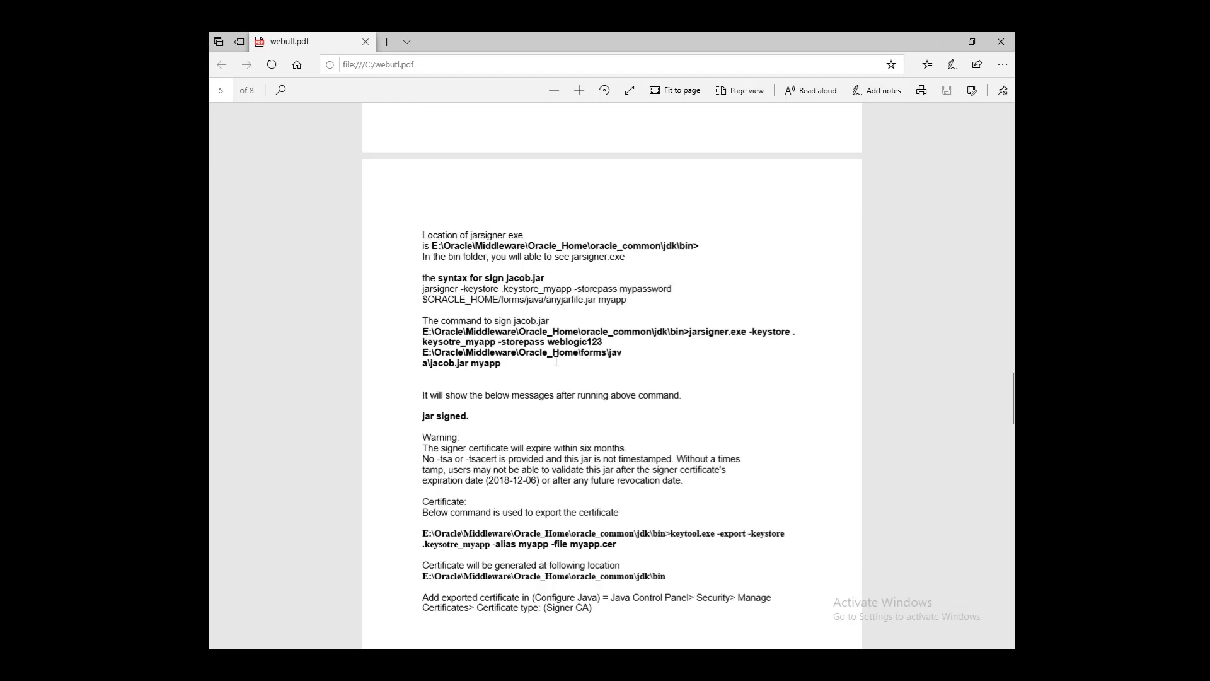
scroll(549, 365, "down", 2)
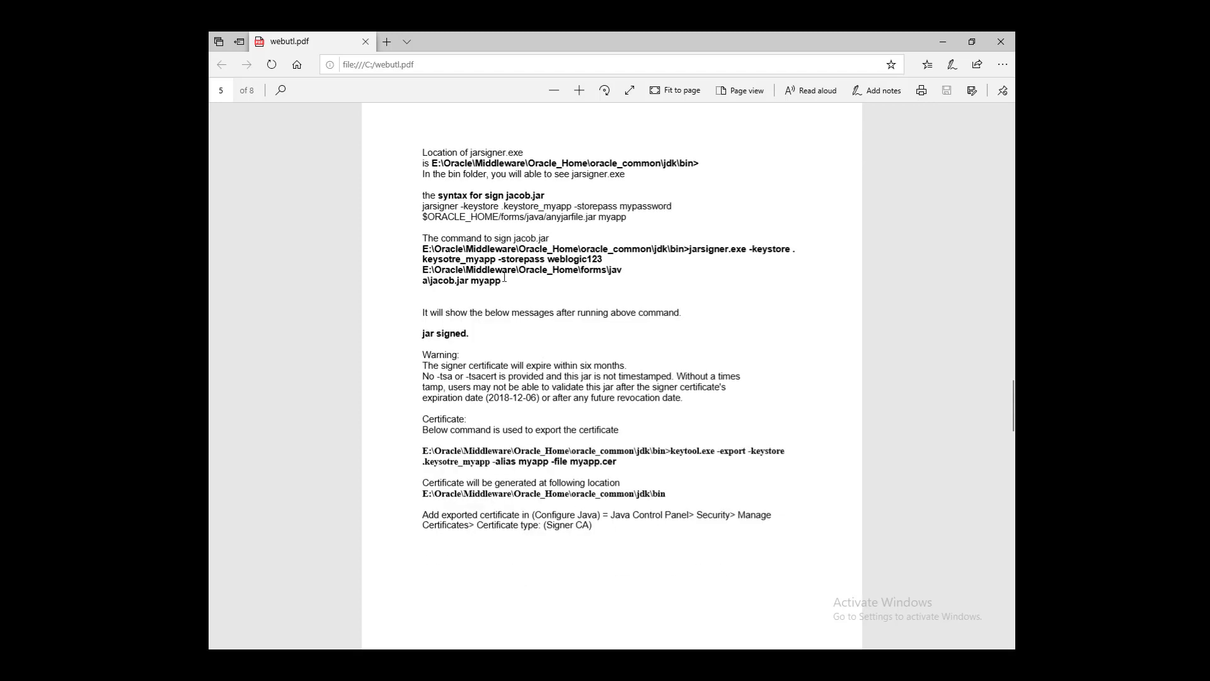
left_click_drag(501, 281, 421, 249)
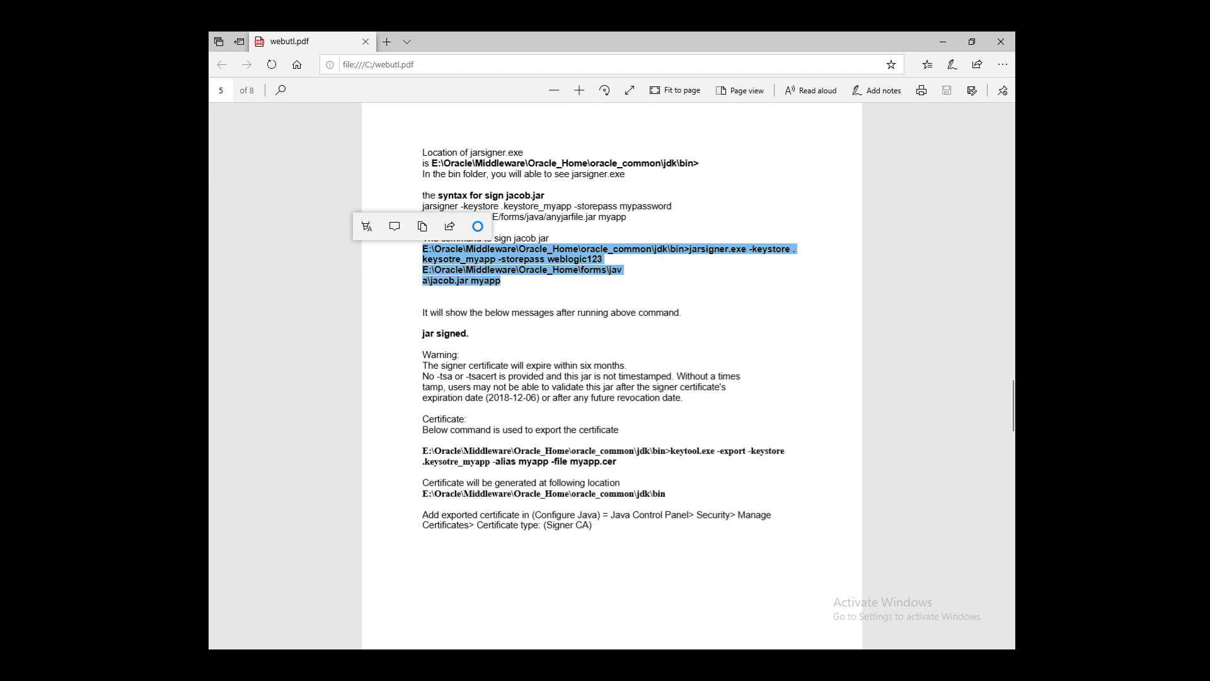
Select the whole jarsigner command line in the Notepad draft
left_click(825, 618)
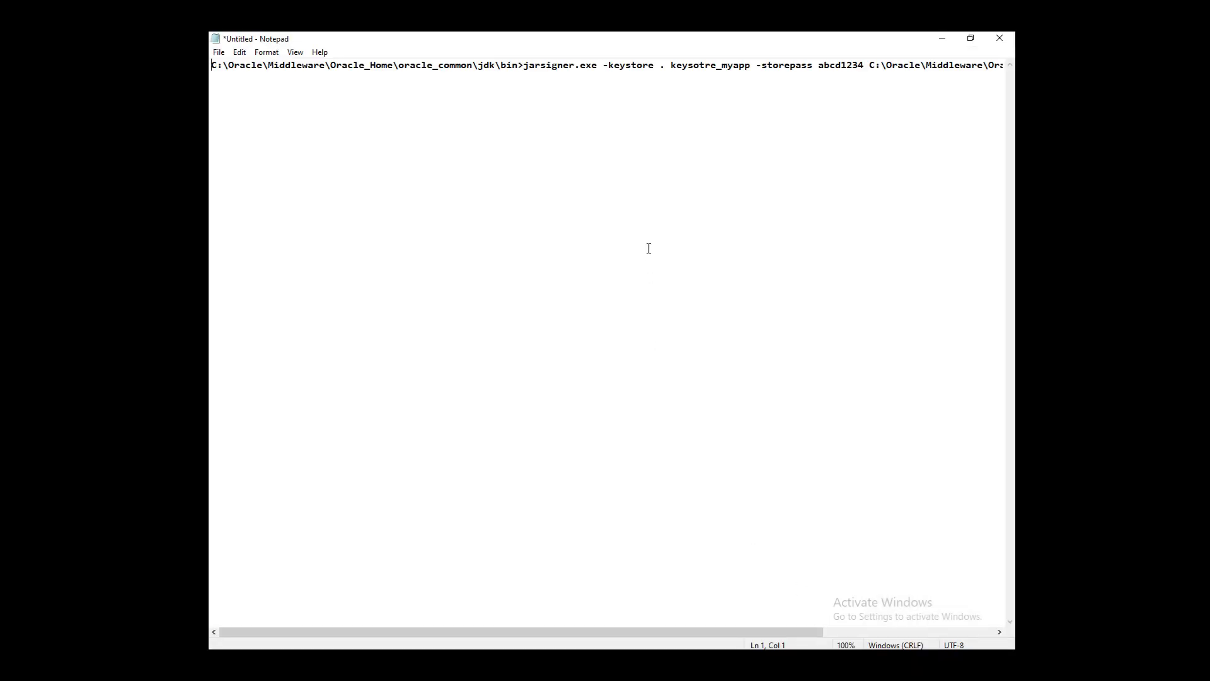
key("ctrl+a")
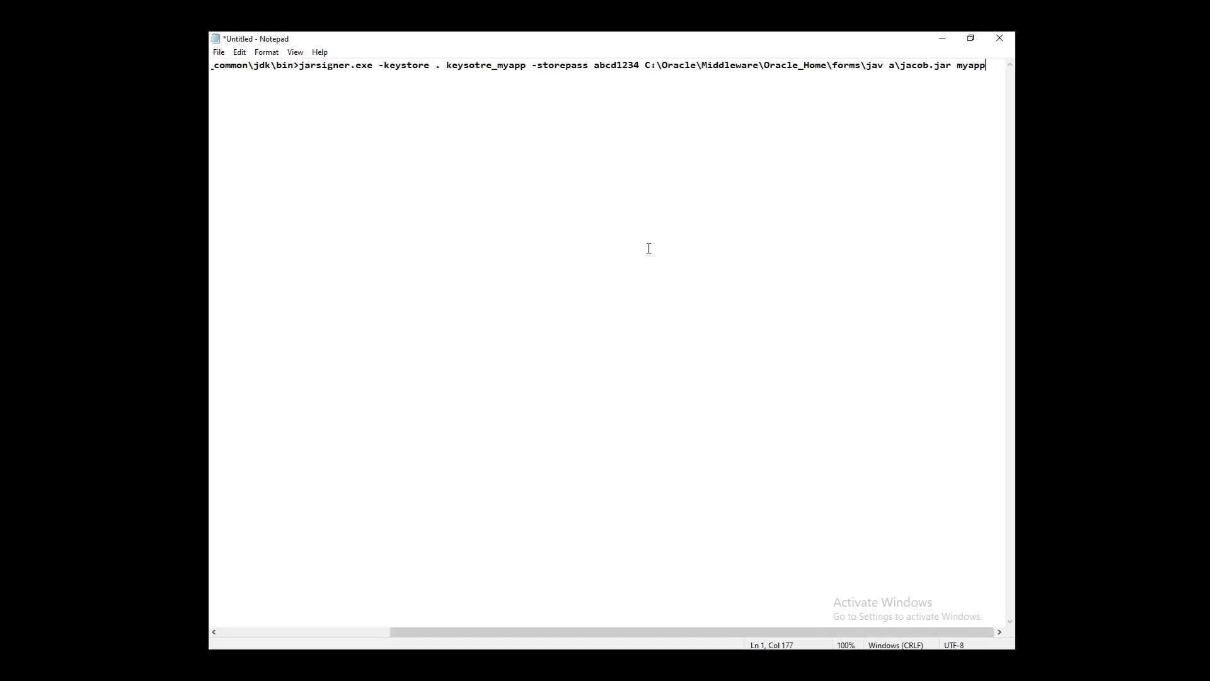
key("Home")
key("shift+End")
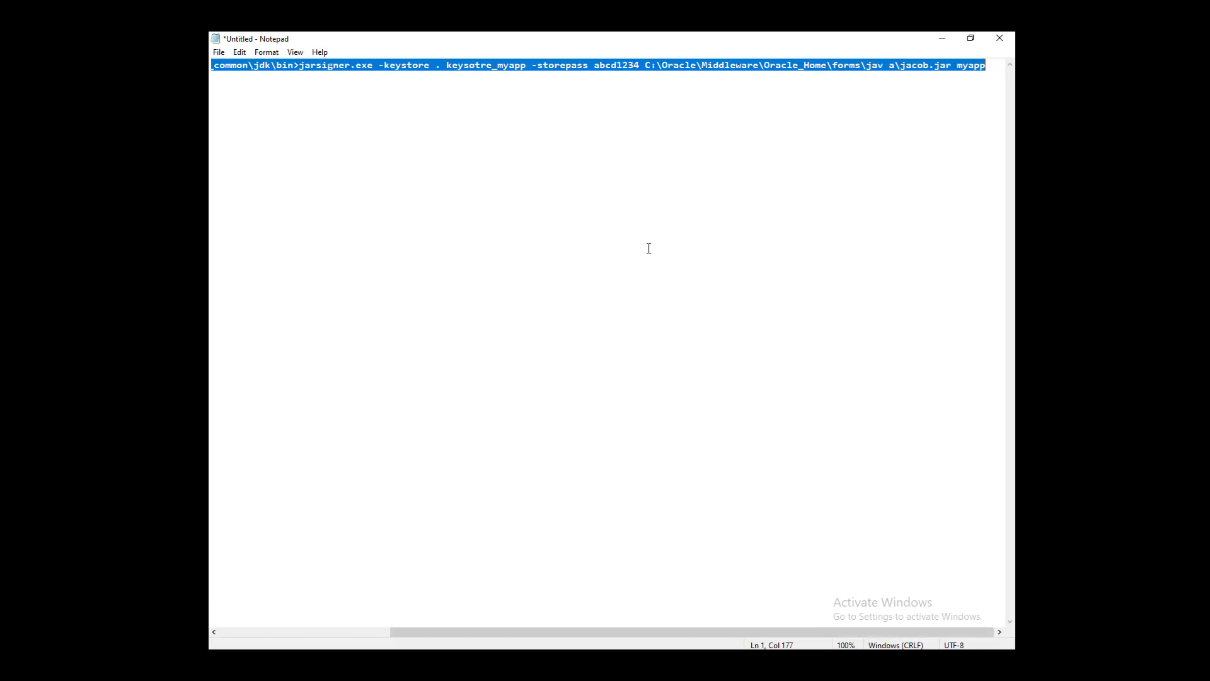
Bring the Administrator Command Prompt forward and clear its output with cls
left_click(658, 665)
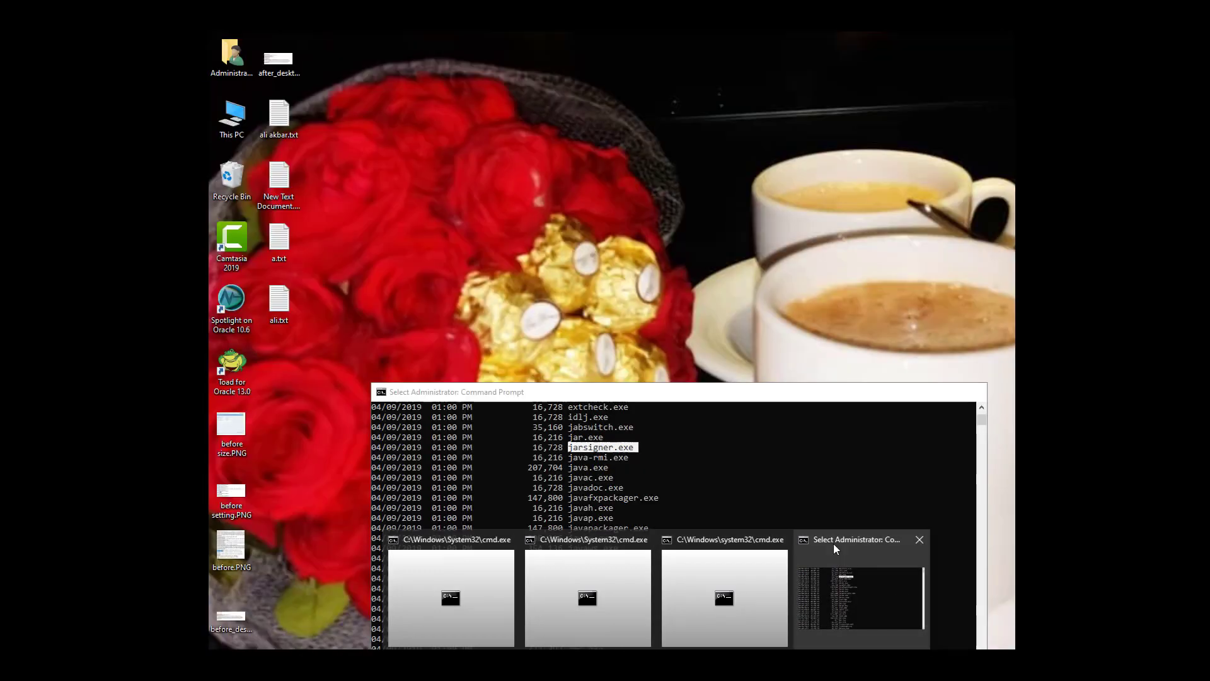
left_click(833, 544)
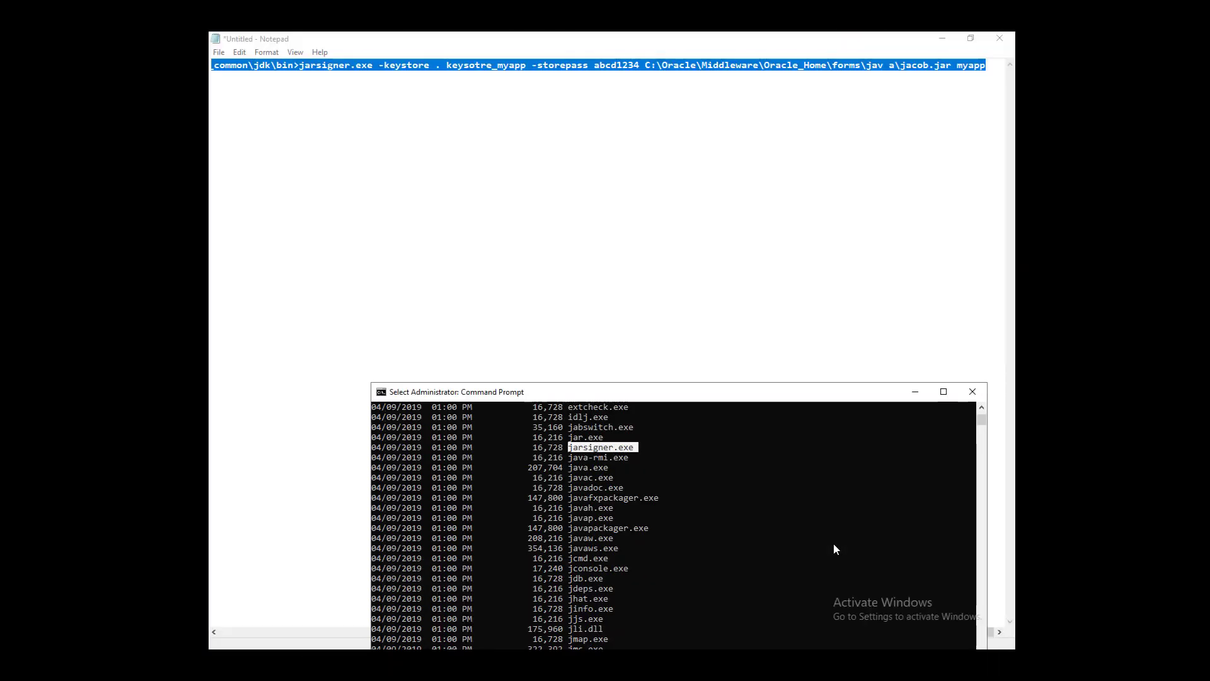
left_click_drag(732, 401, 730, 286)
scroll(728, 362, "down", 15)
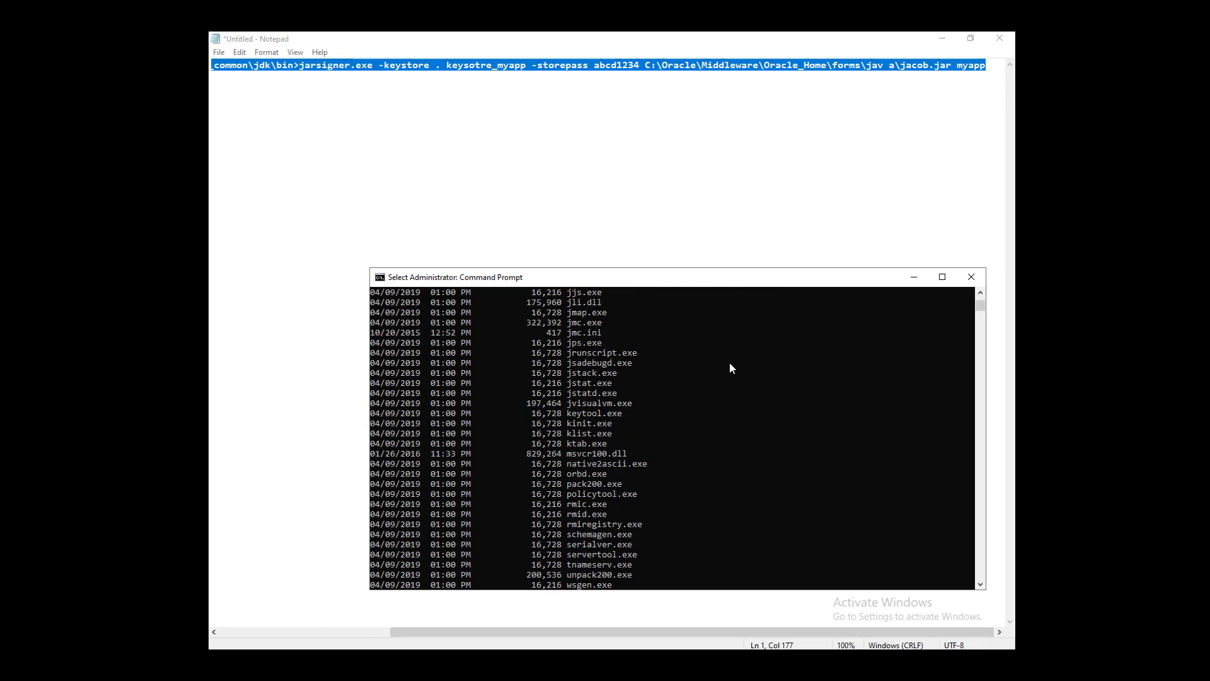
type("cls")
key("Return")
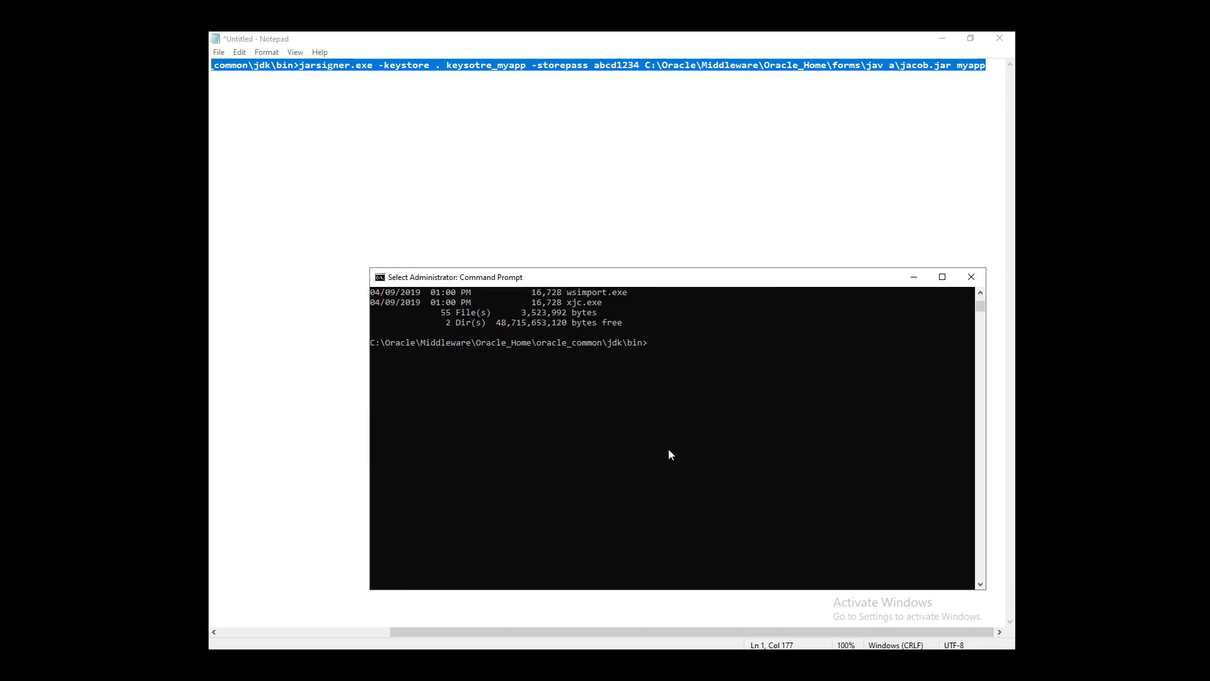
key("Escape")
Reselect the jarsigner command in Notepad and return to the Administrator Command Prompt
left_click(486, 127)
key("ctrl+a")
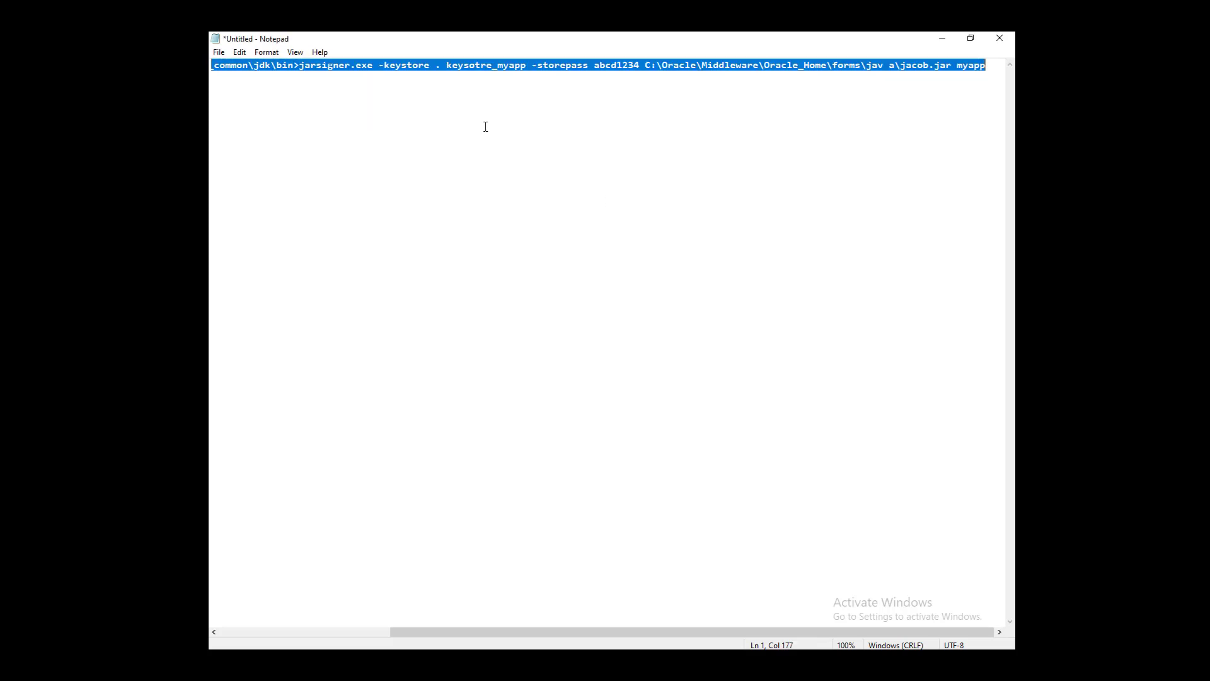
left_click(714, 668)
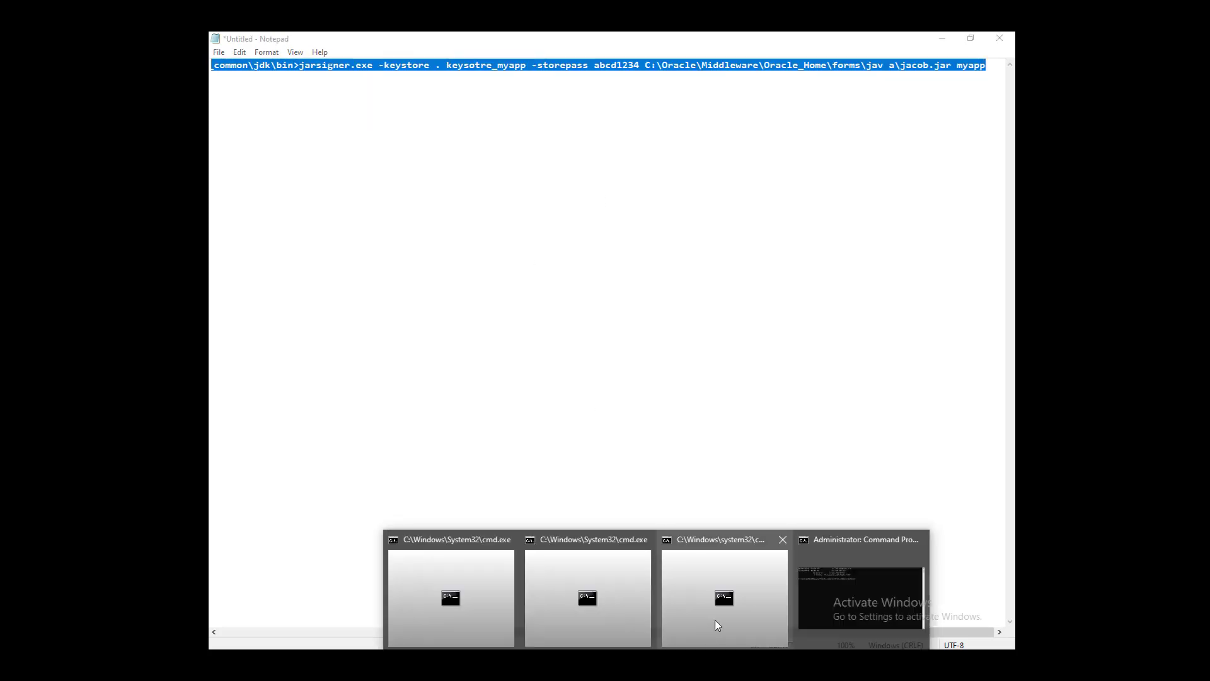
left_click(843, 542)
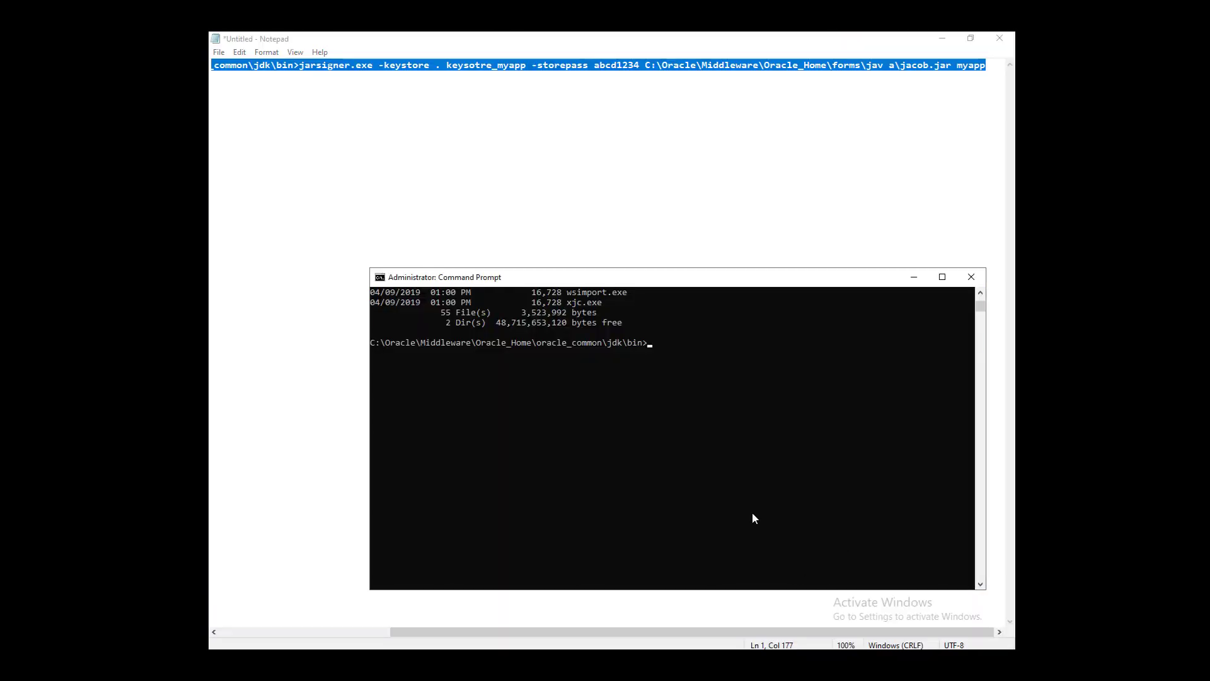
Paste the jarsigner command via the console's Edit > Paste and run it
left_click(380, 277)
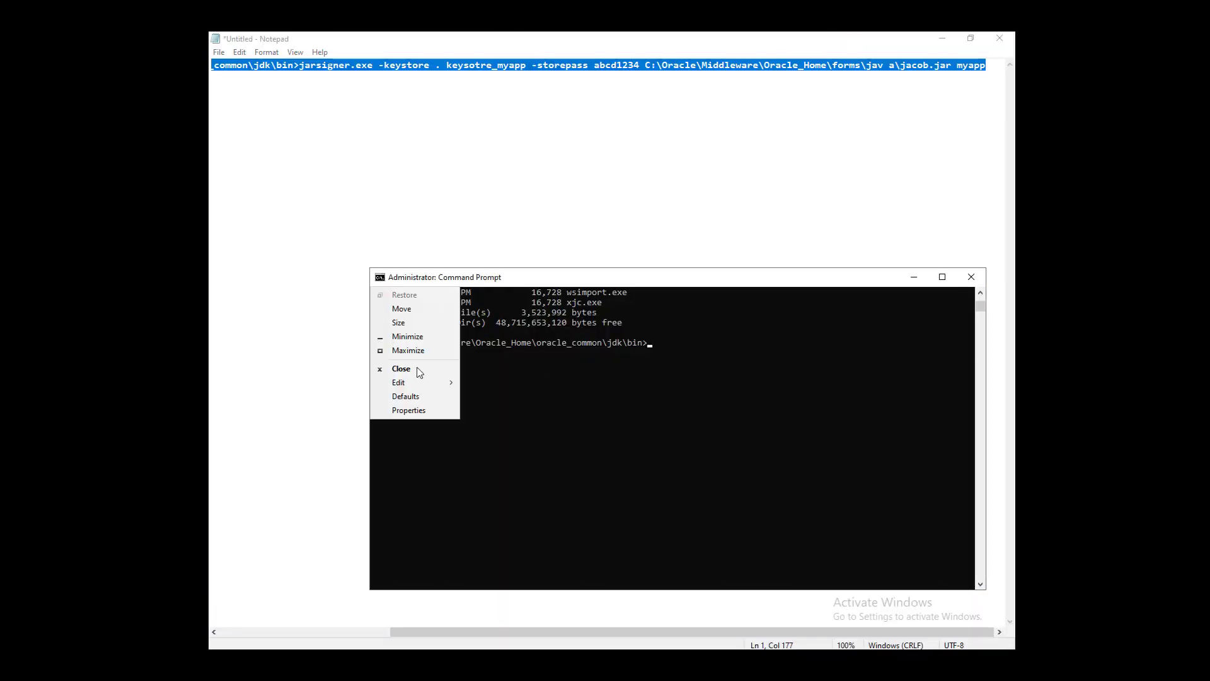
mouse_move(431, 391)
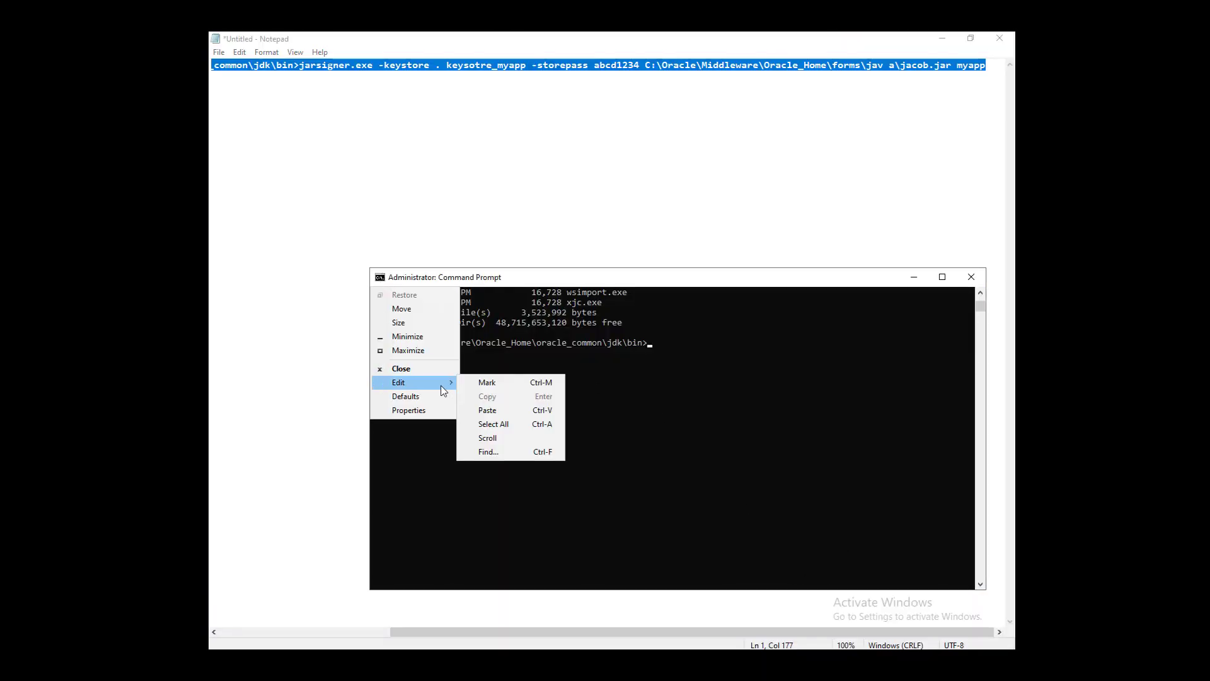
left_click(493, 410)
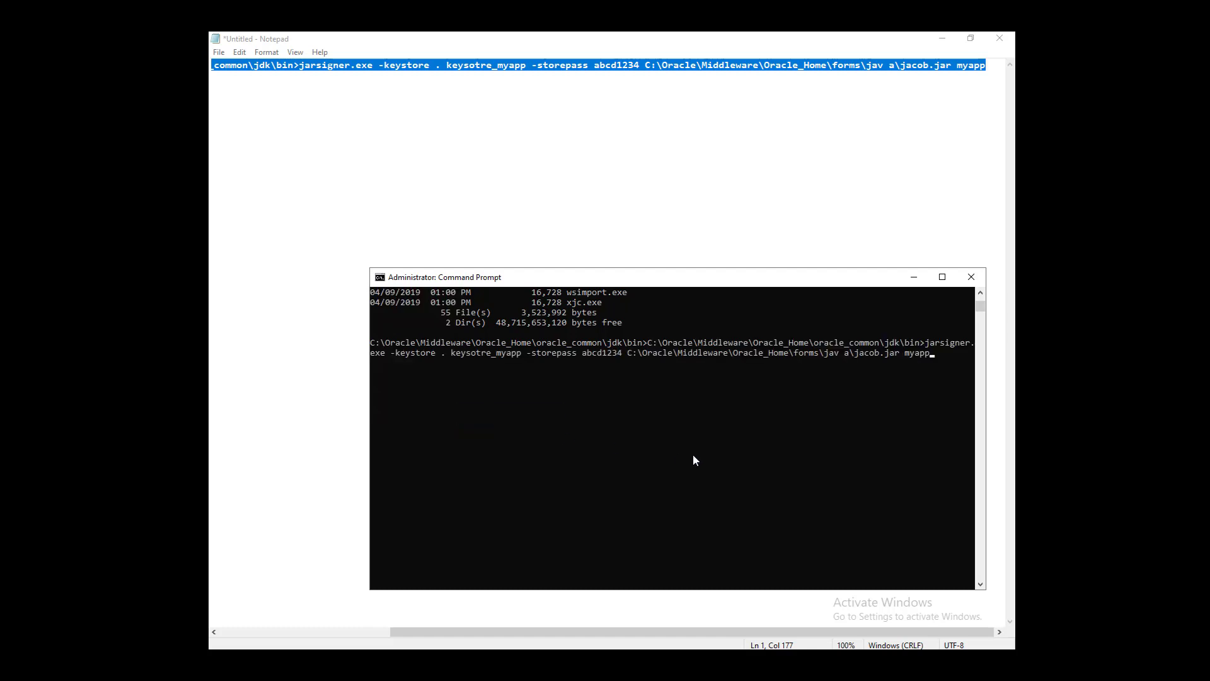
key("Return")
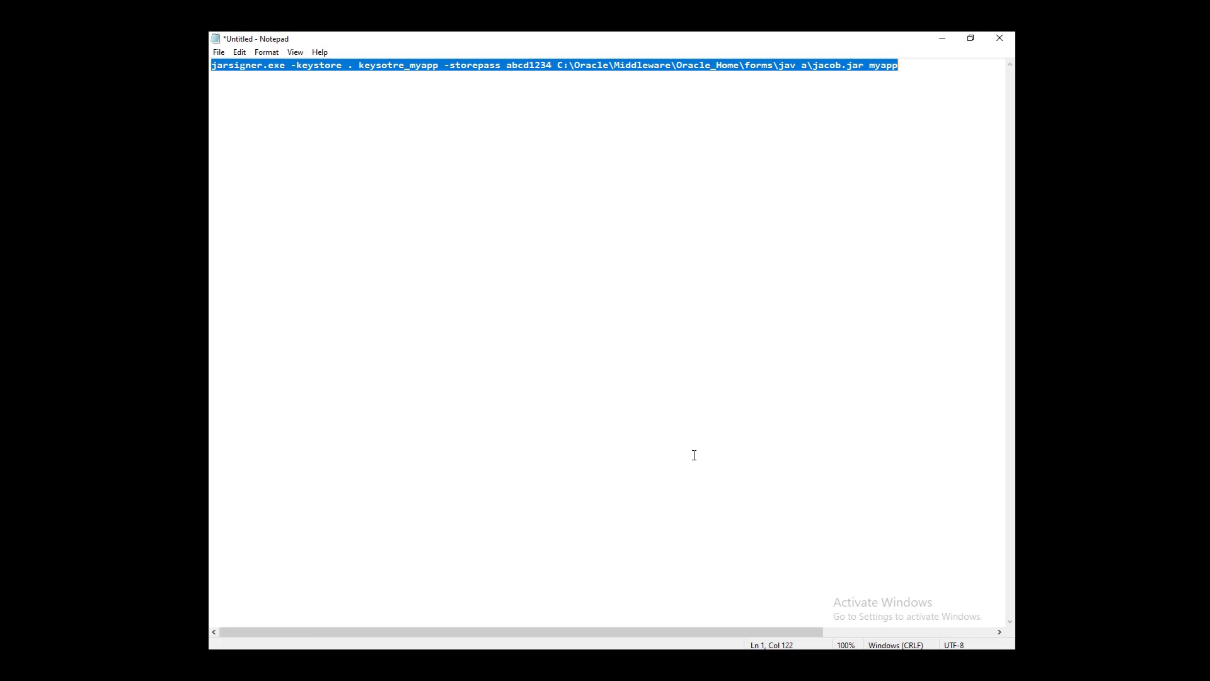
Run the trimmed jarsigner command repeatedly, dismissing the app can't run error
left_click(657, 668)
left_click(826, 543)
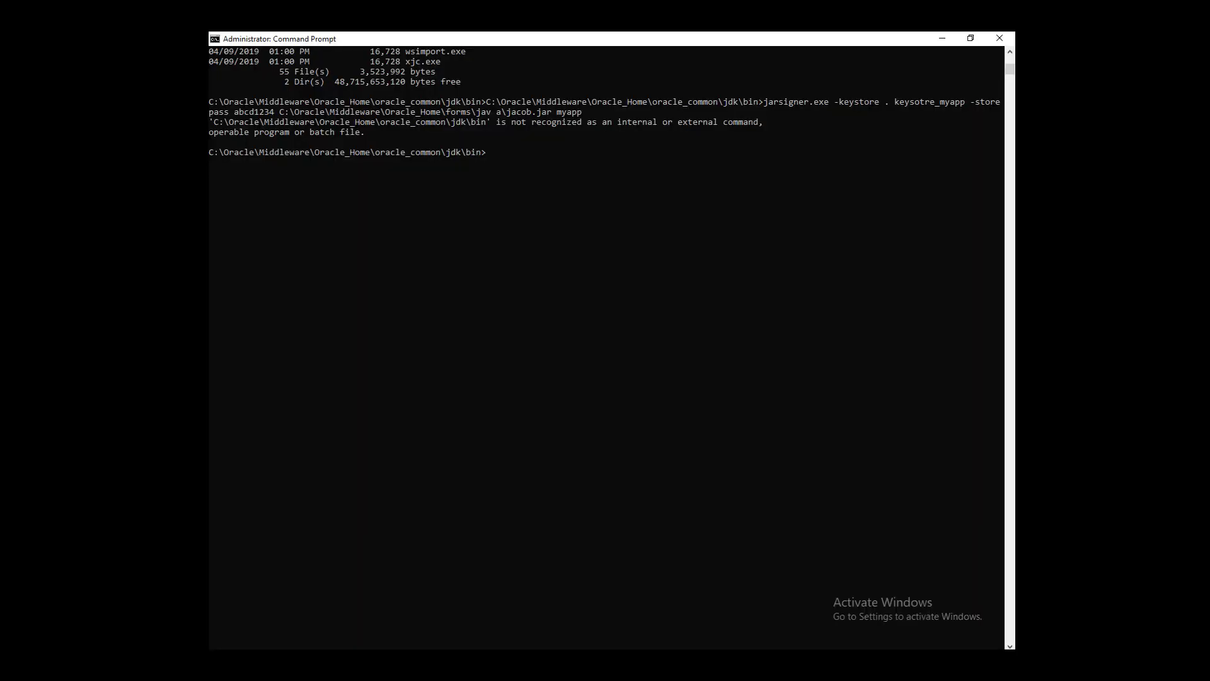
right_click(495, 158)
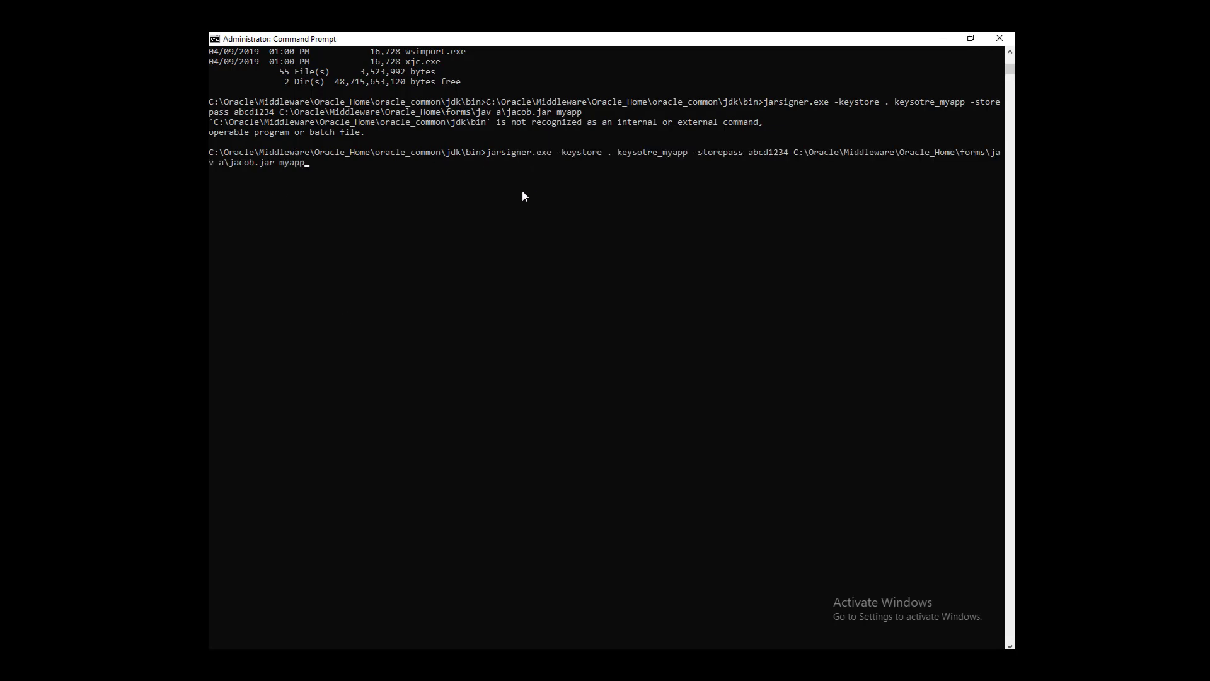
key("Return")
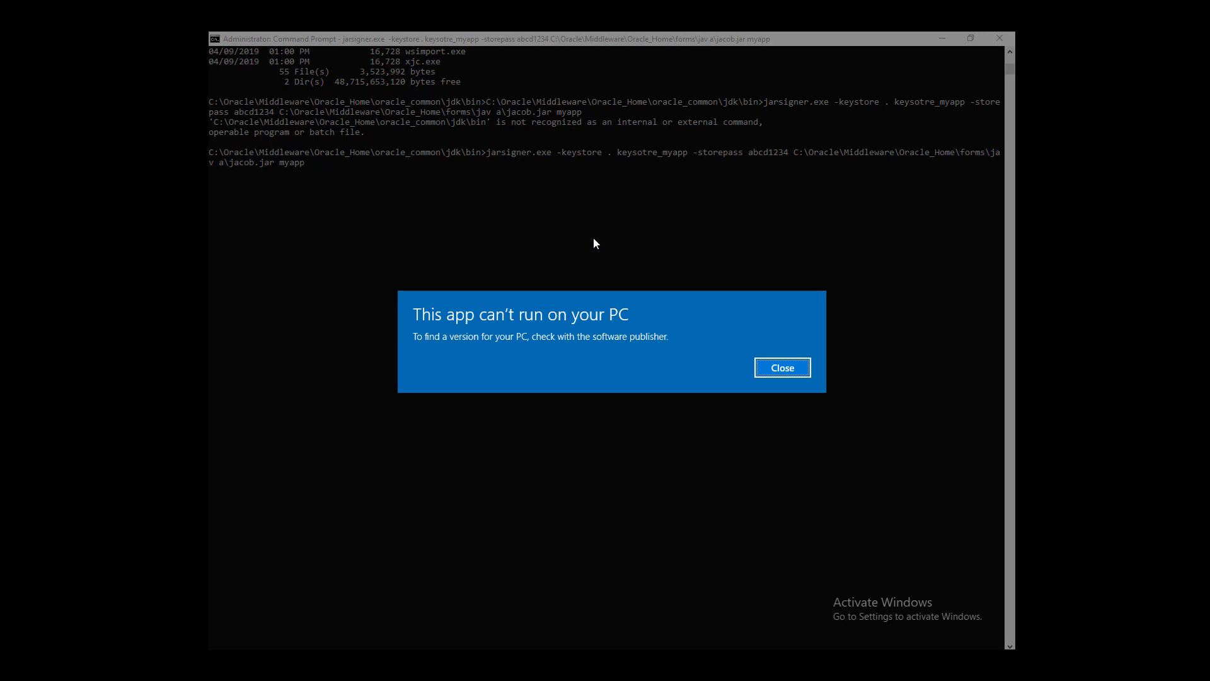
left_click(771, 368)
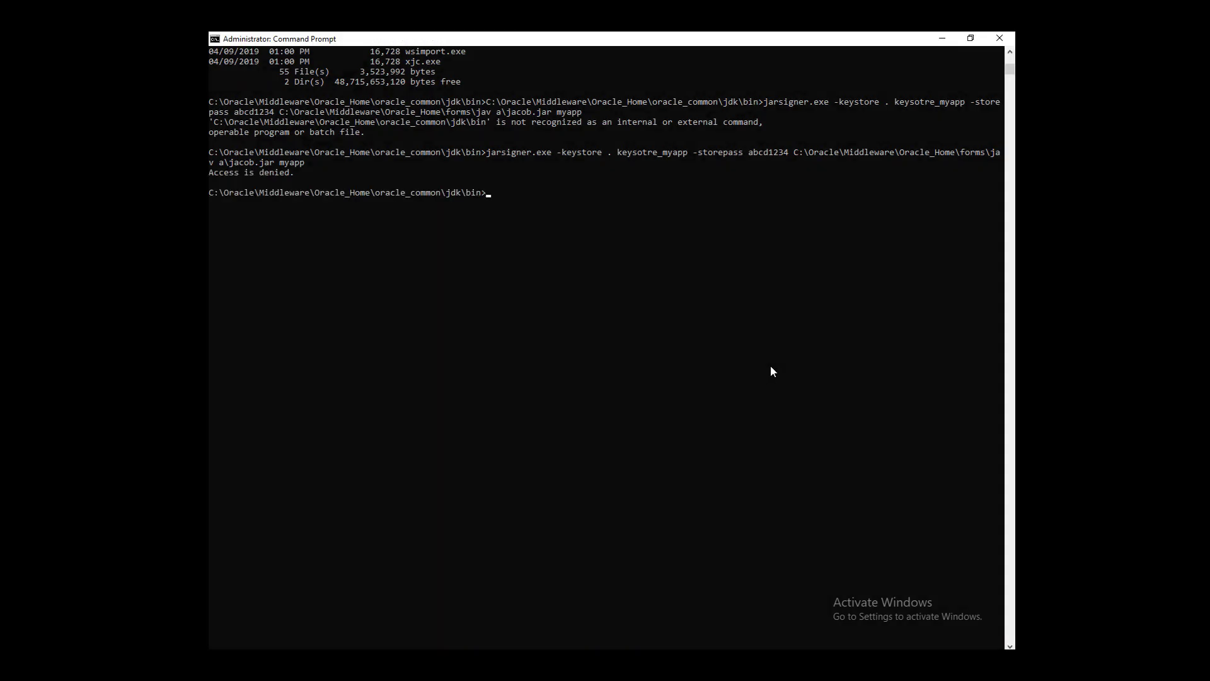
key("Up")
key("Return")
key("Up")
key("Return")
key("Up")
key("Return")
key("Up")
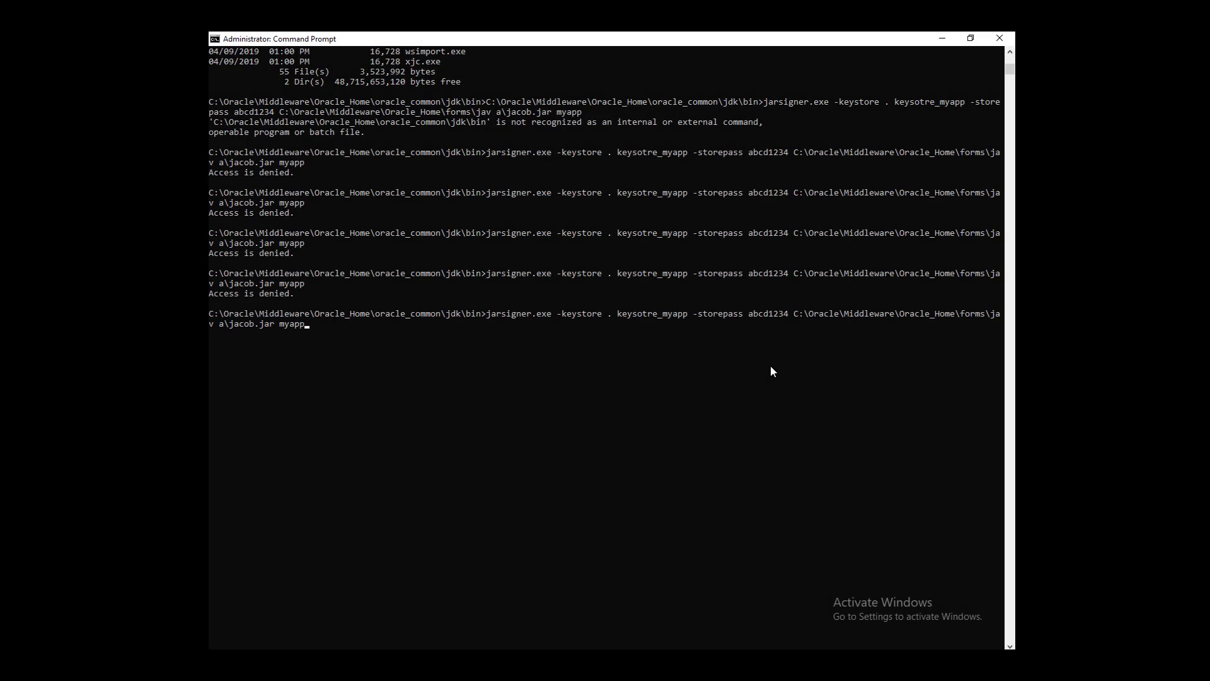
key("Return")
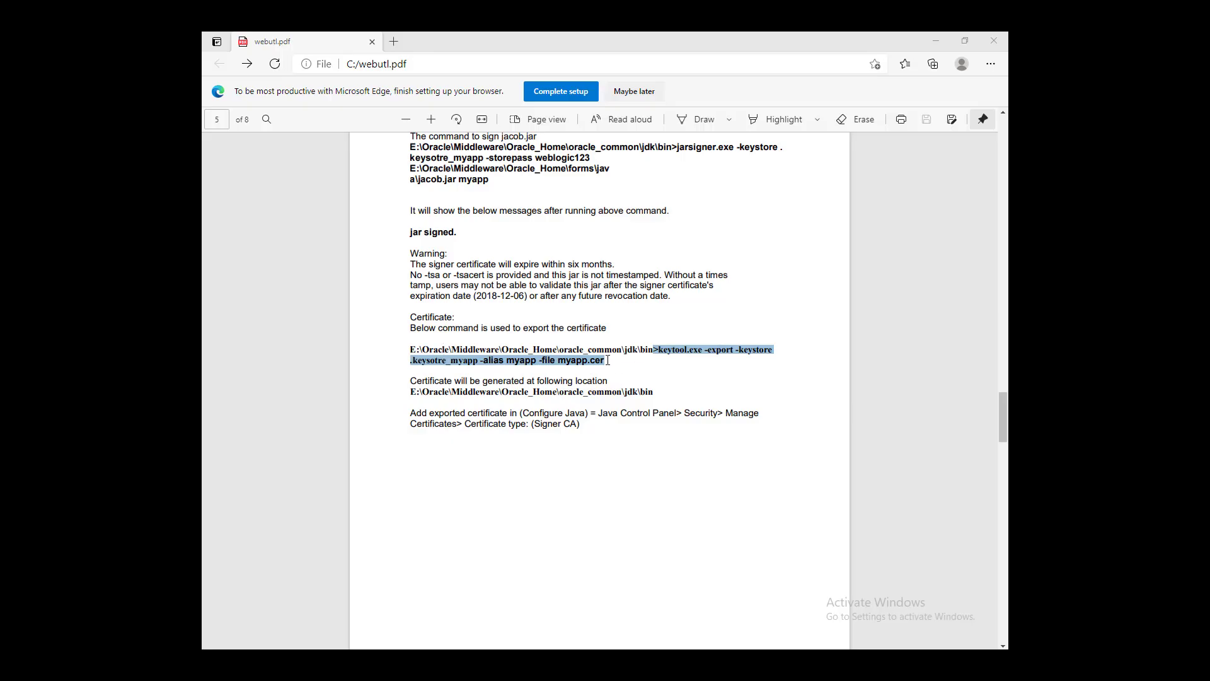
Select the keytool certificate export command in the WebUtil guide
left_click(608, 361)
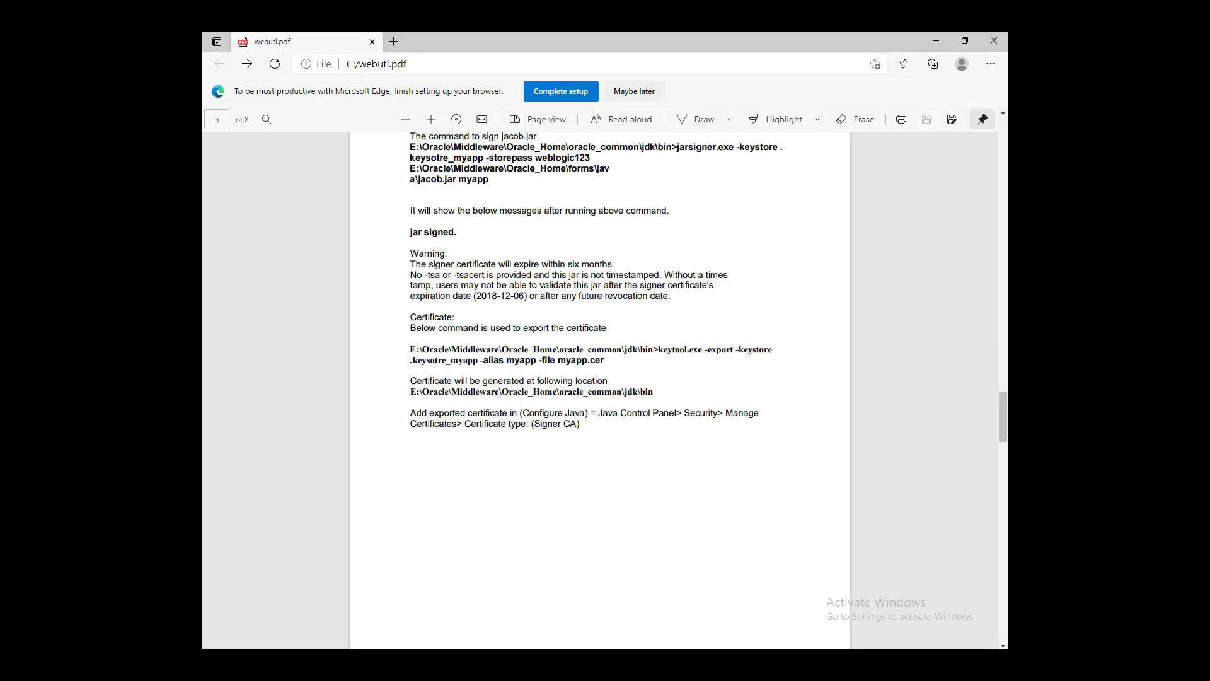
left_click_drag(604, 363, 419, 351)
left_click(661, 391)
Run keytool -export with the keystore password, producing myapp.cer, then return to webutl.pdf
left_click(762, 543)
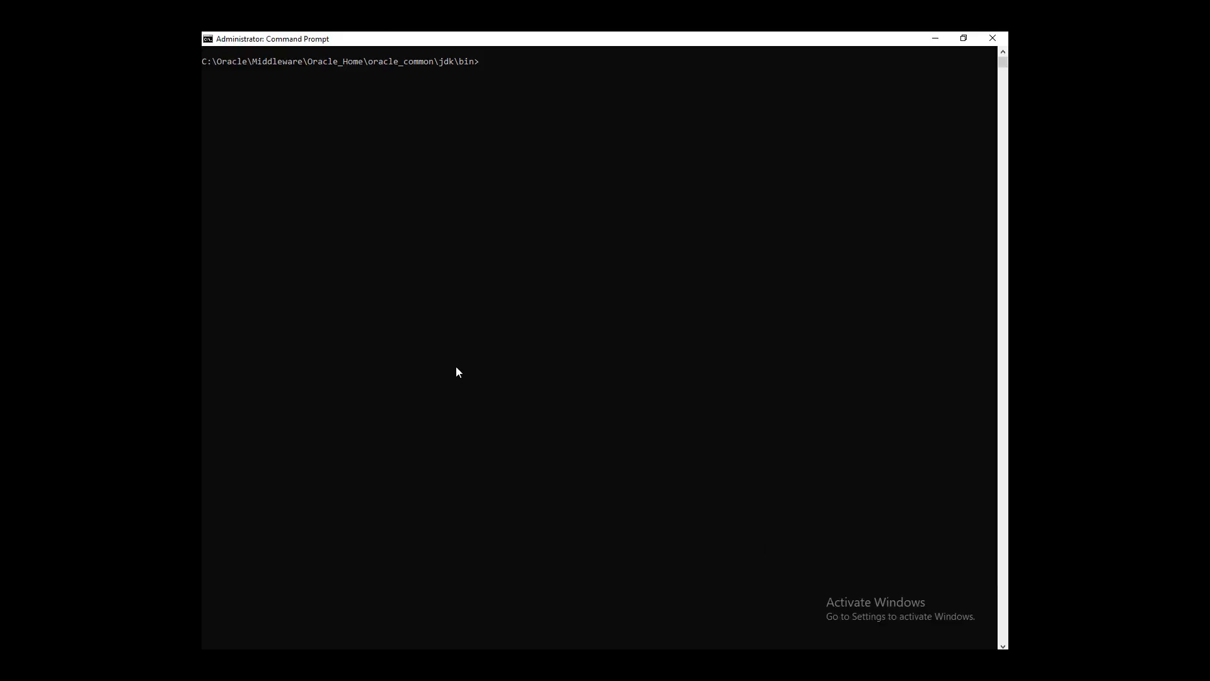
type("keytool.exe -export -keystore .keysotre_myapp -alias myapp -file myapp.cer")
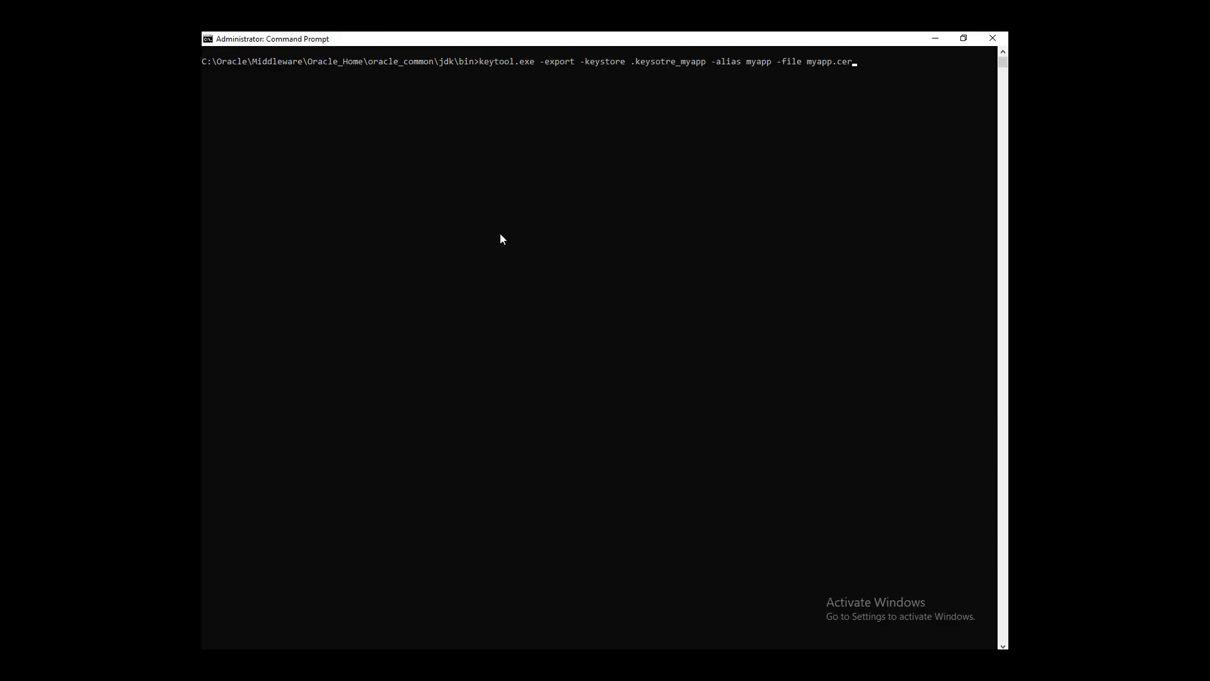
key("Return")
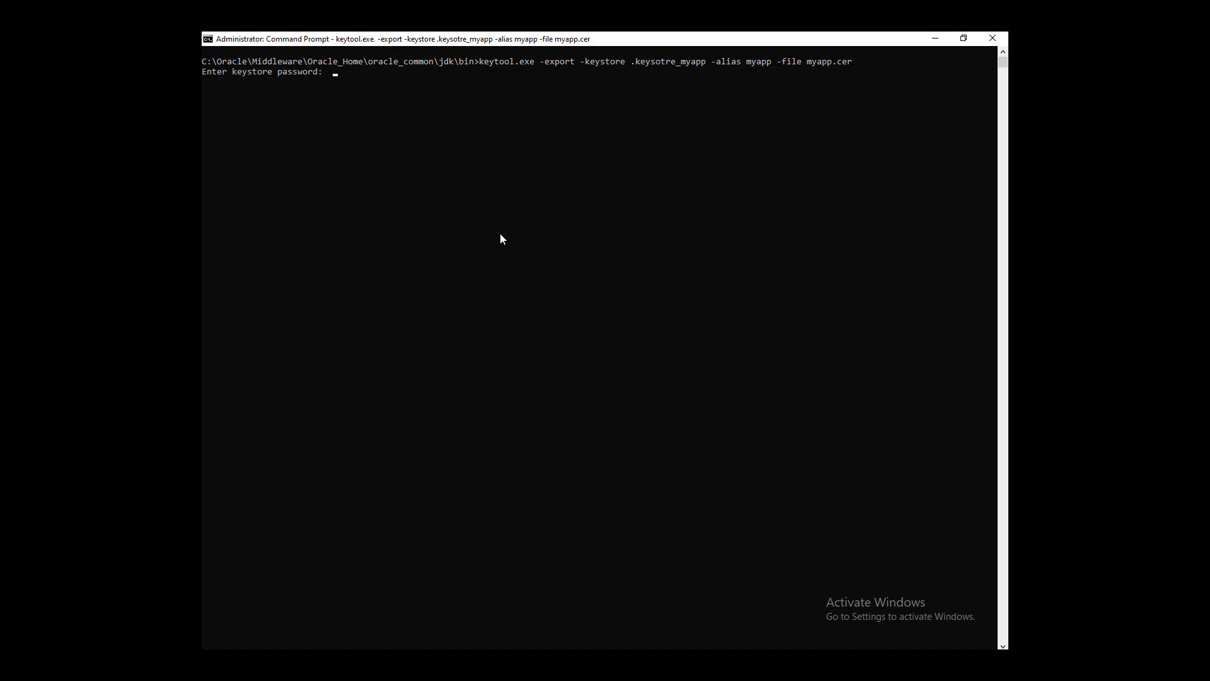
key("Return")
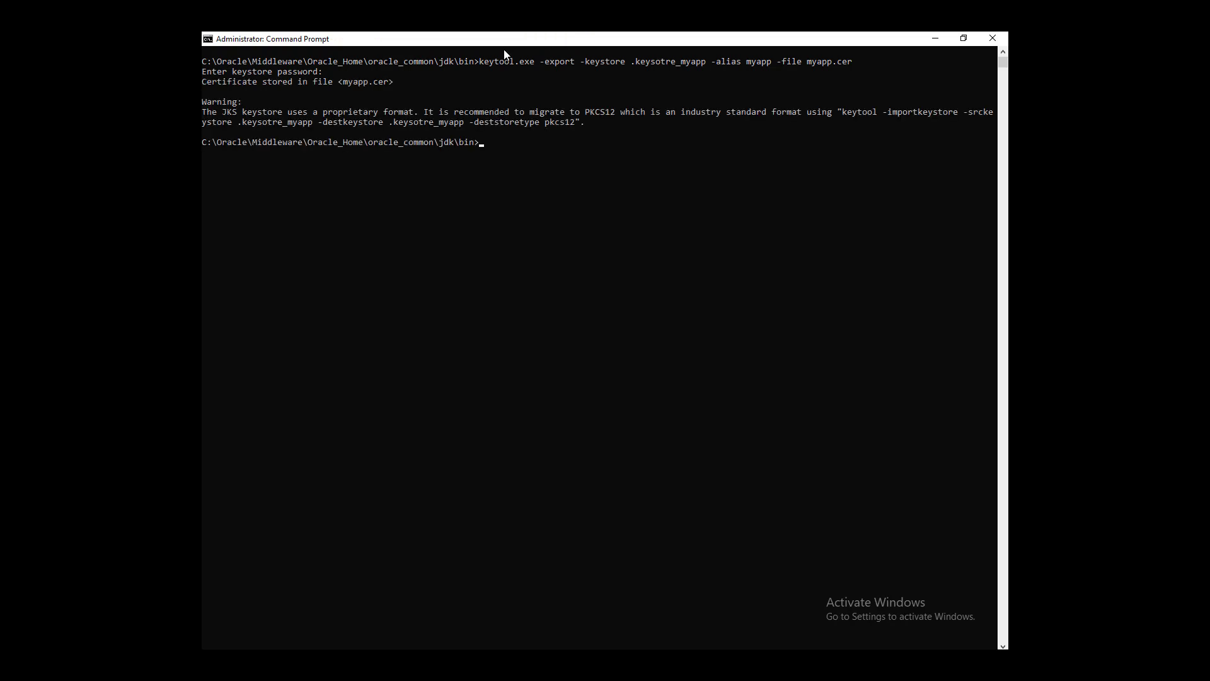
left_click_drag(397, 80, 343, 89)
left_click(522, 172)
key("alt+Tab")
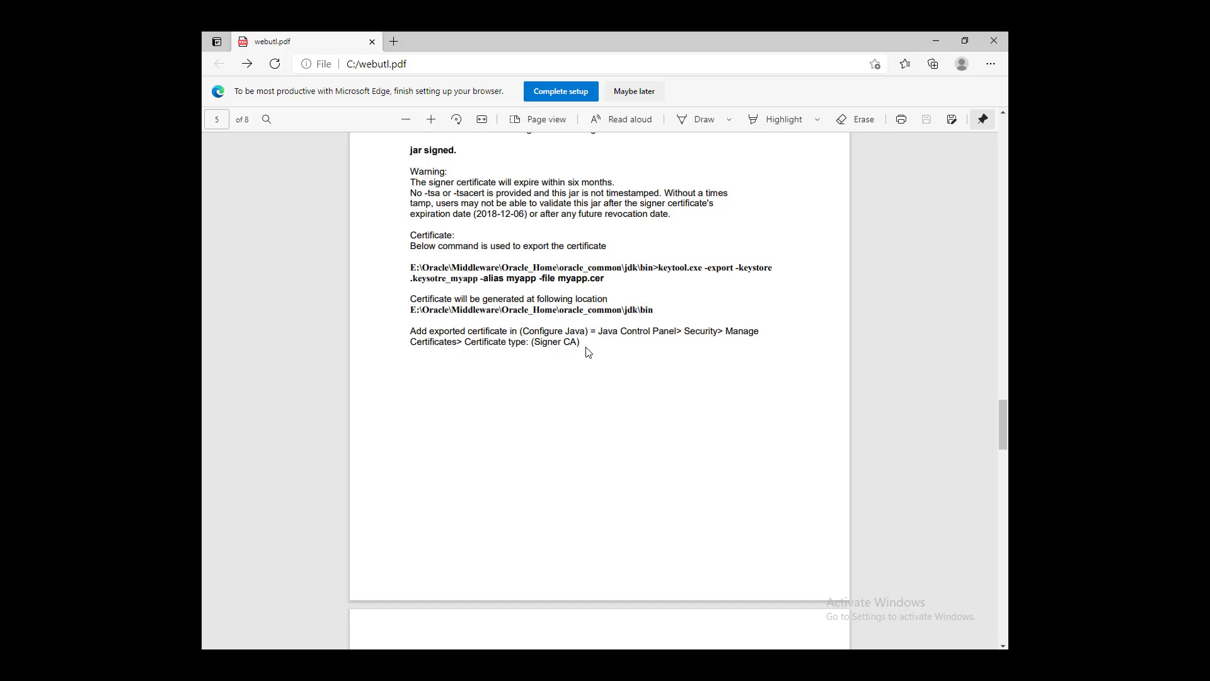
Highlight the guide's instruction about adding the exported certificate
left_click_drag(584, 343, 561, 342)
right_click(561, 341)
left_click(738, 587)
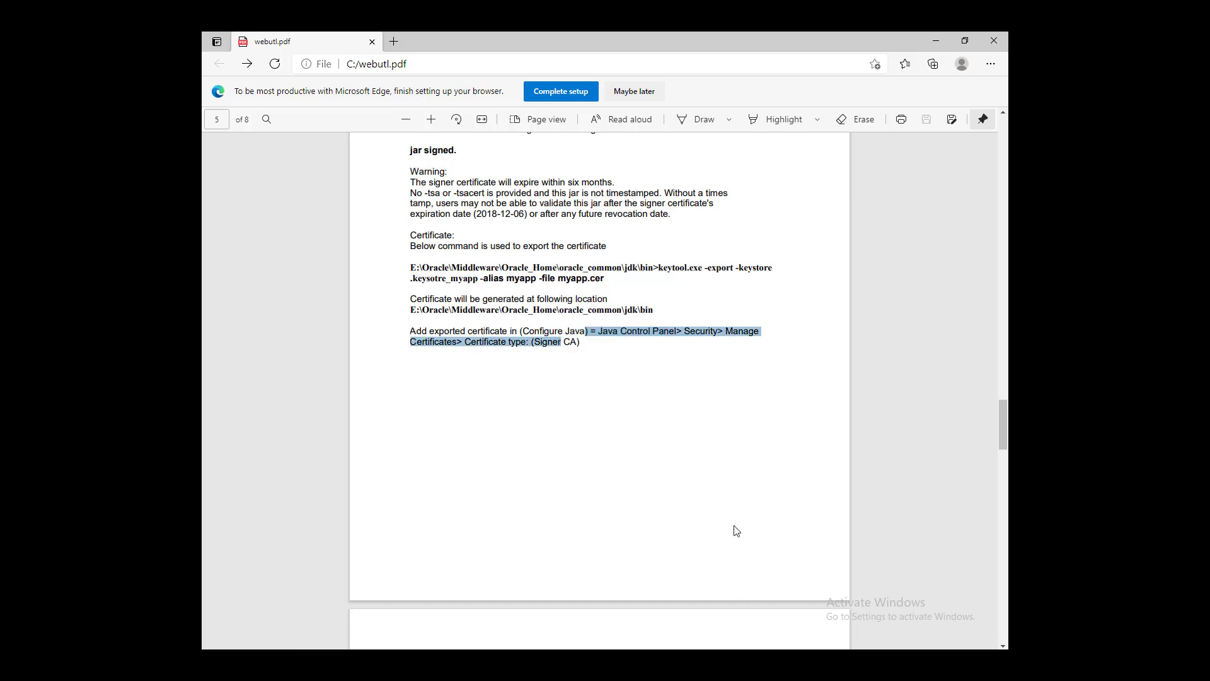
key("alt+Tab")
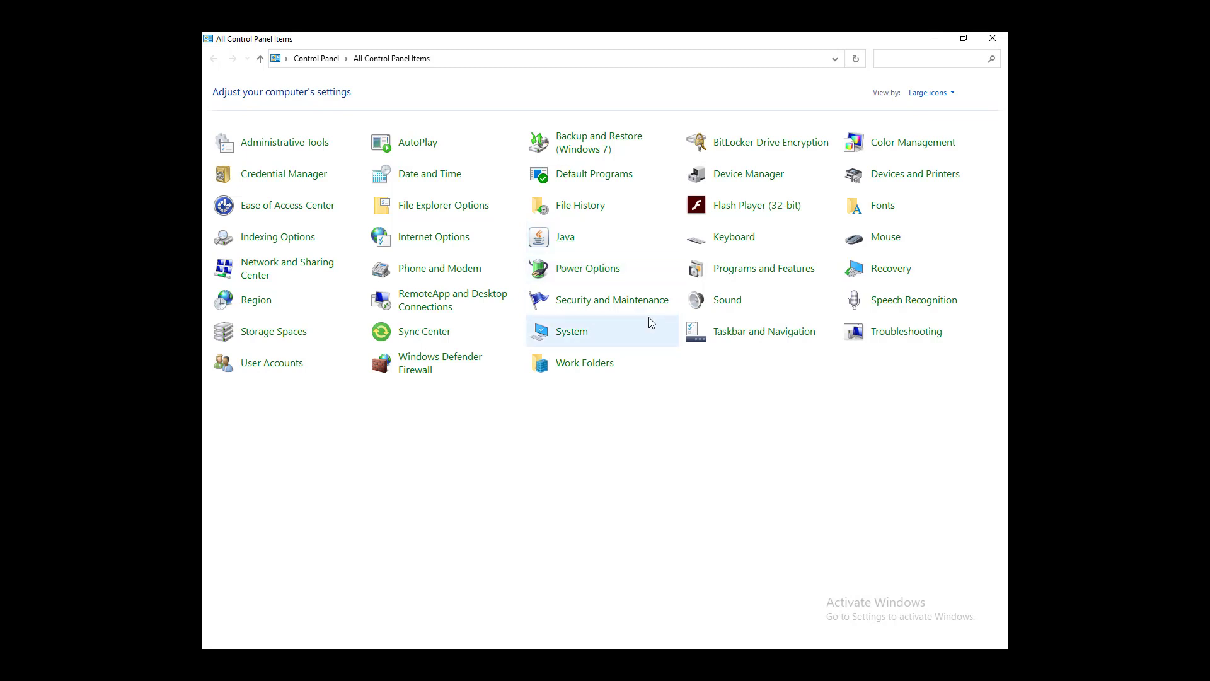
In Java Control Panel Security > Manage Certificates, remove the existing Signer CA certificate
left_click(610, 238)
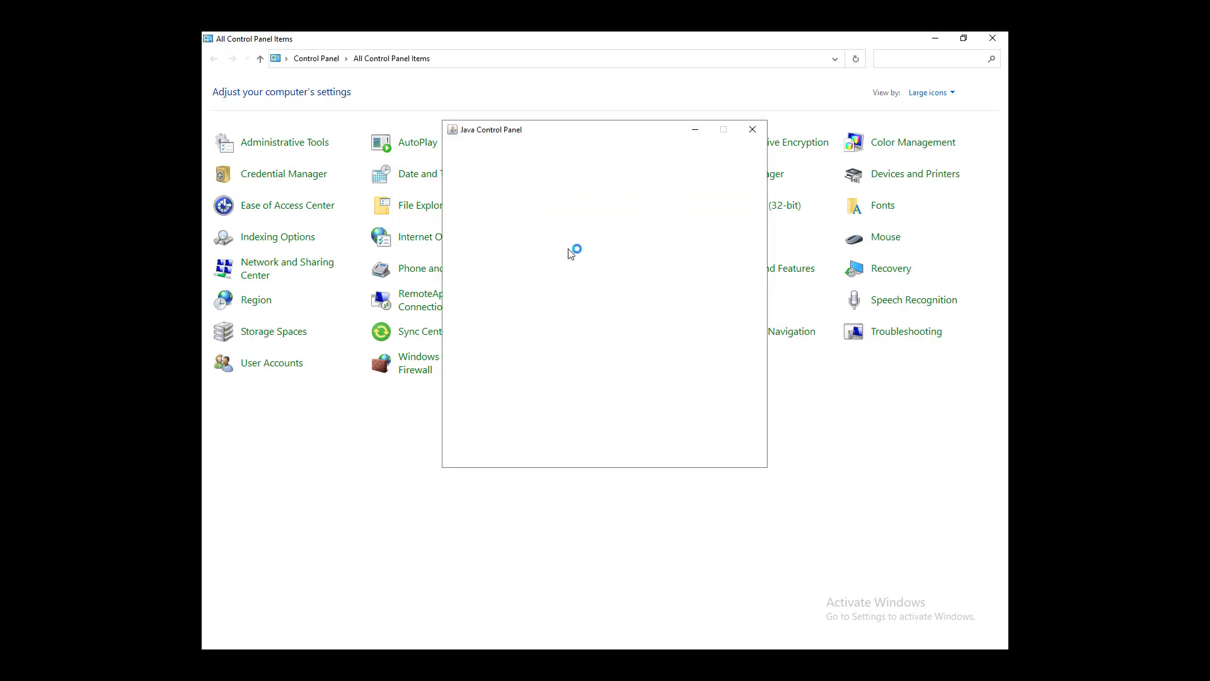
left_click(530, 152)
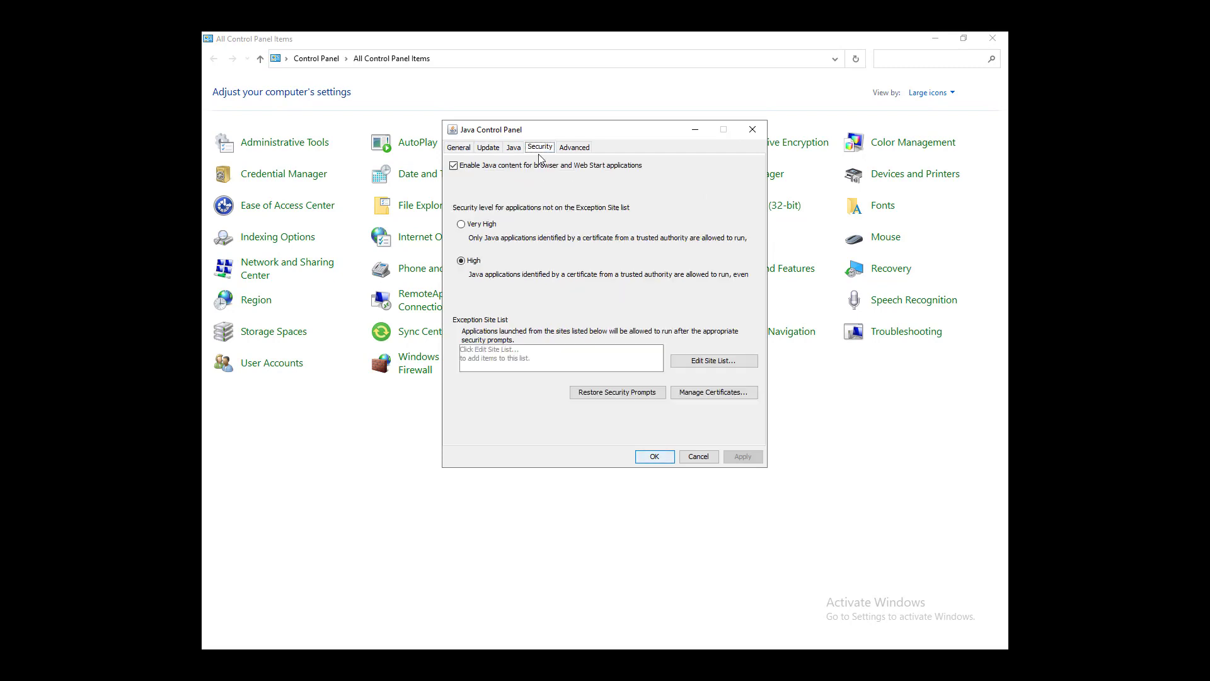
left_click(712, 411)
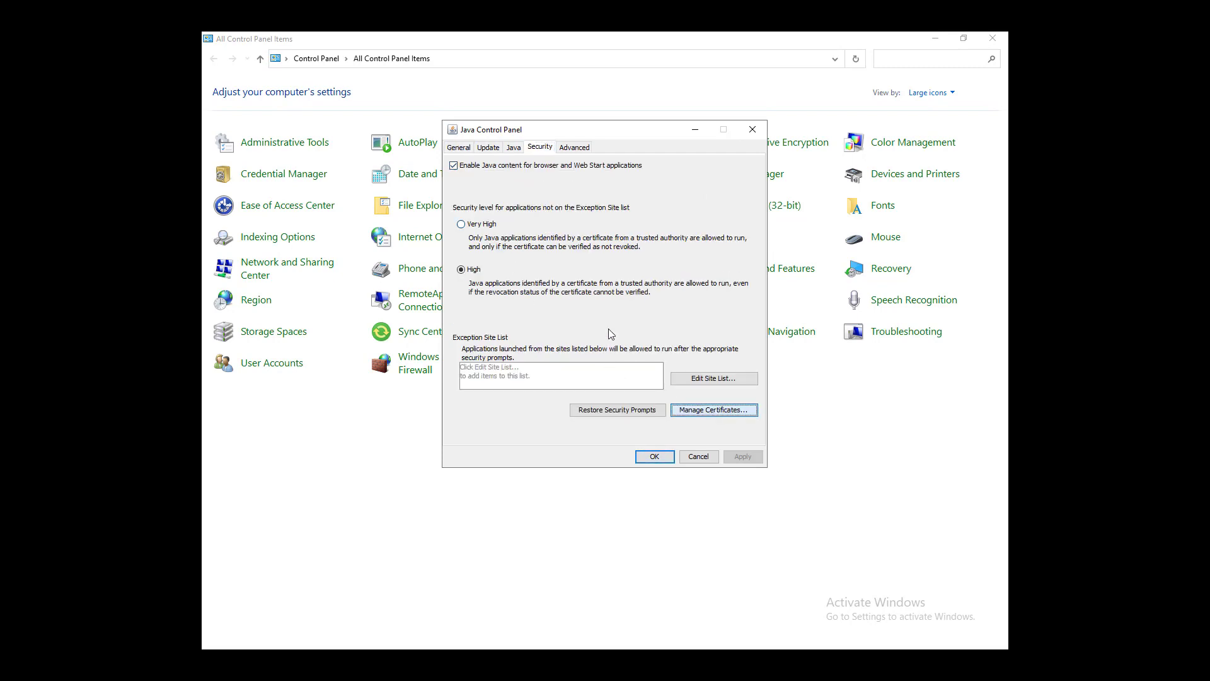
left_click(511, 220)
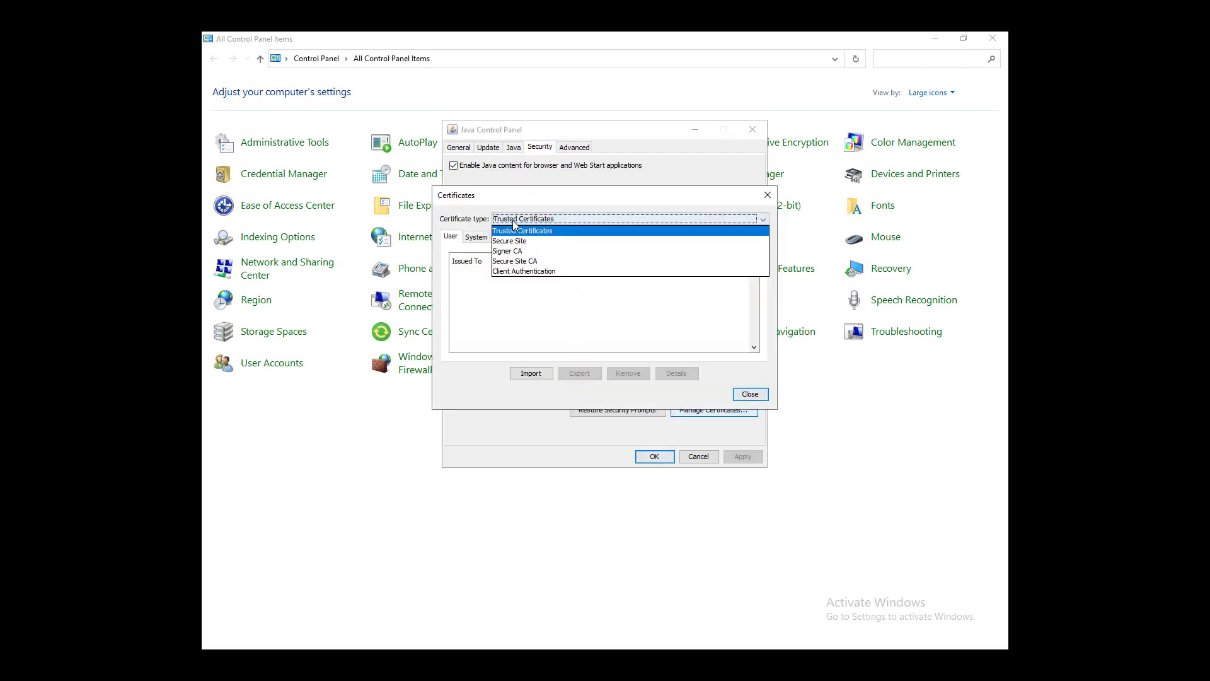
left_click(523, 246)
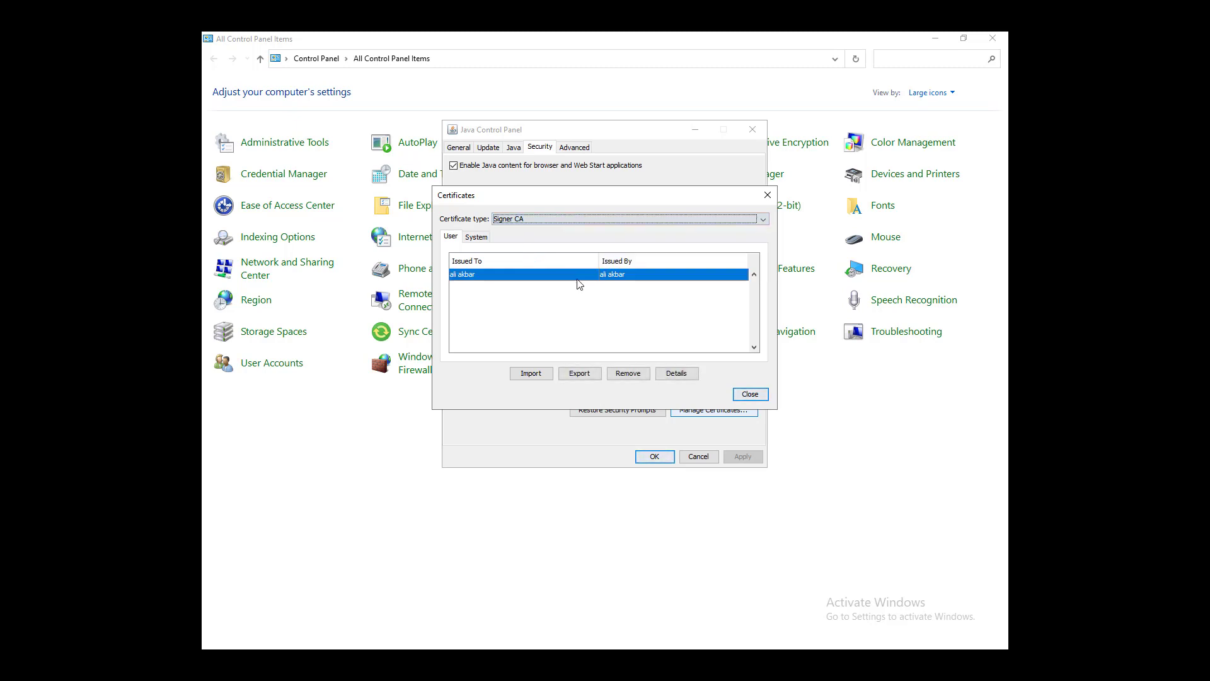
left_click(627, 373)
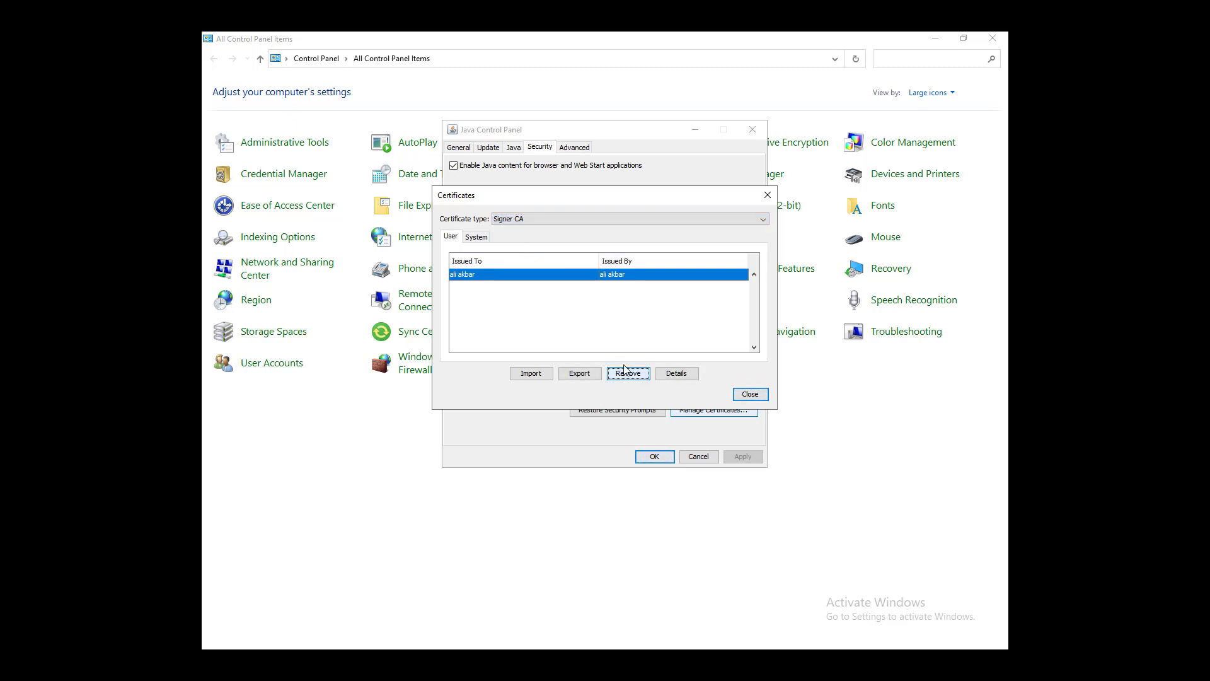
key("Return")
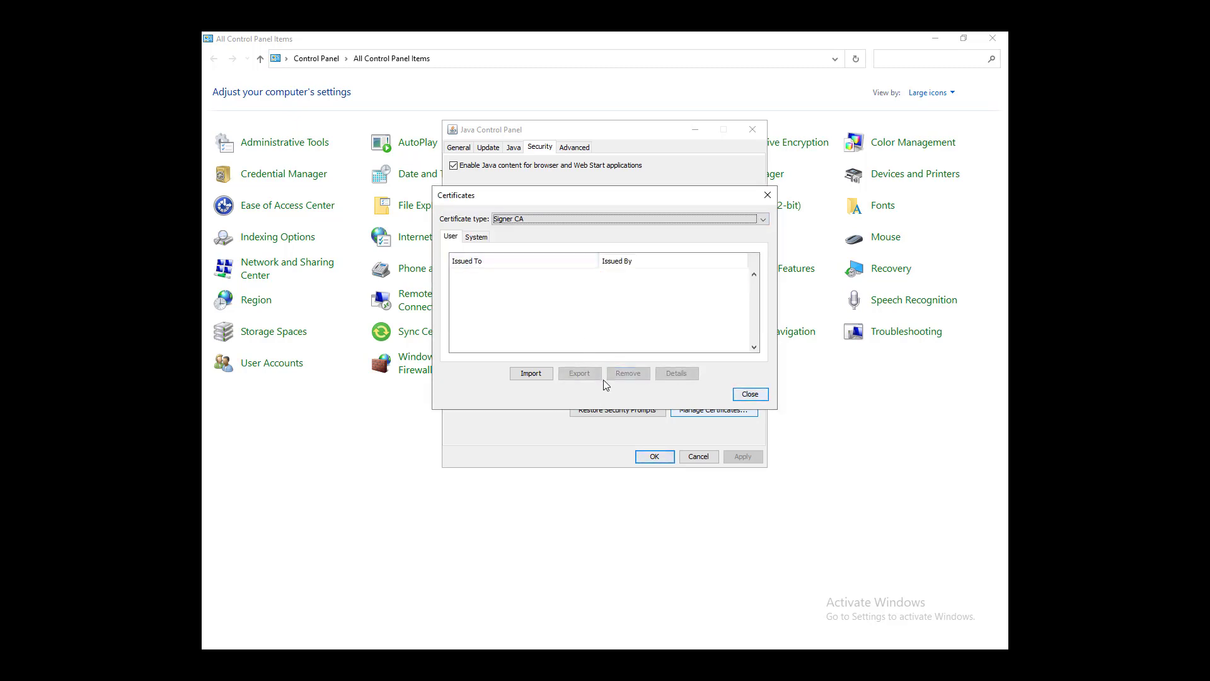
Start a certificate import and browse to C:\Oracle\Middleware\Oracle_Home
left_click(531, 373)
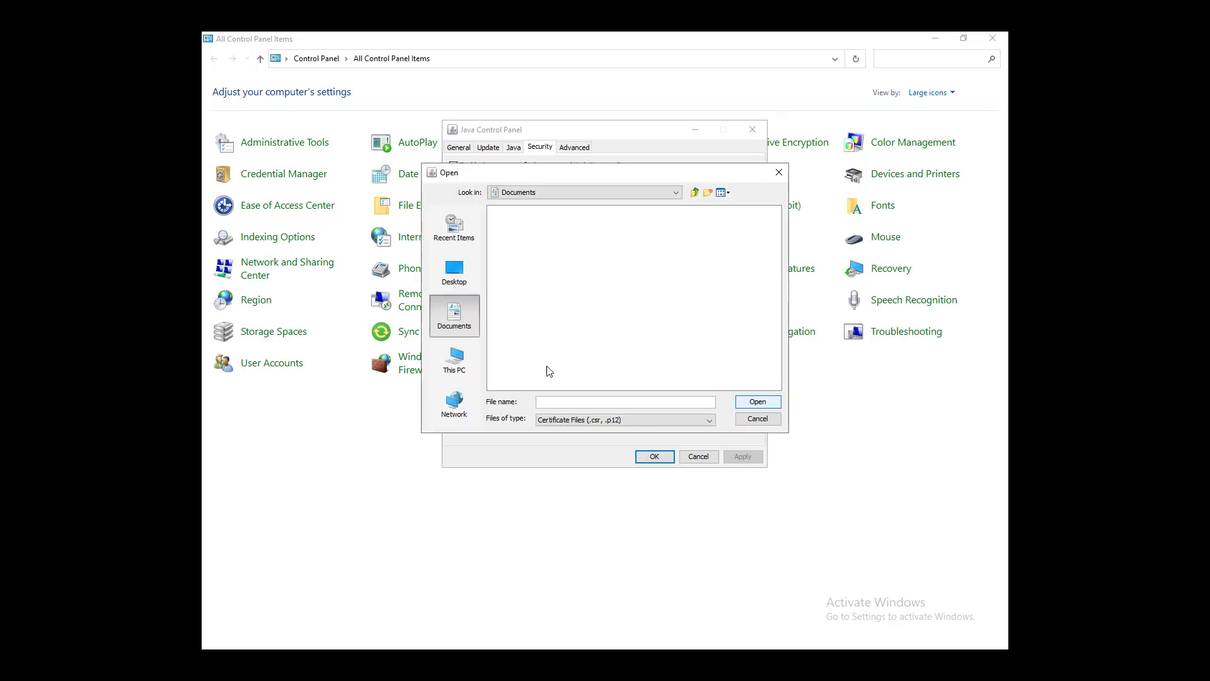
left_click(675, 193)
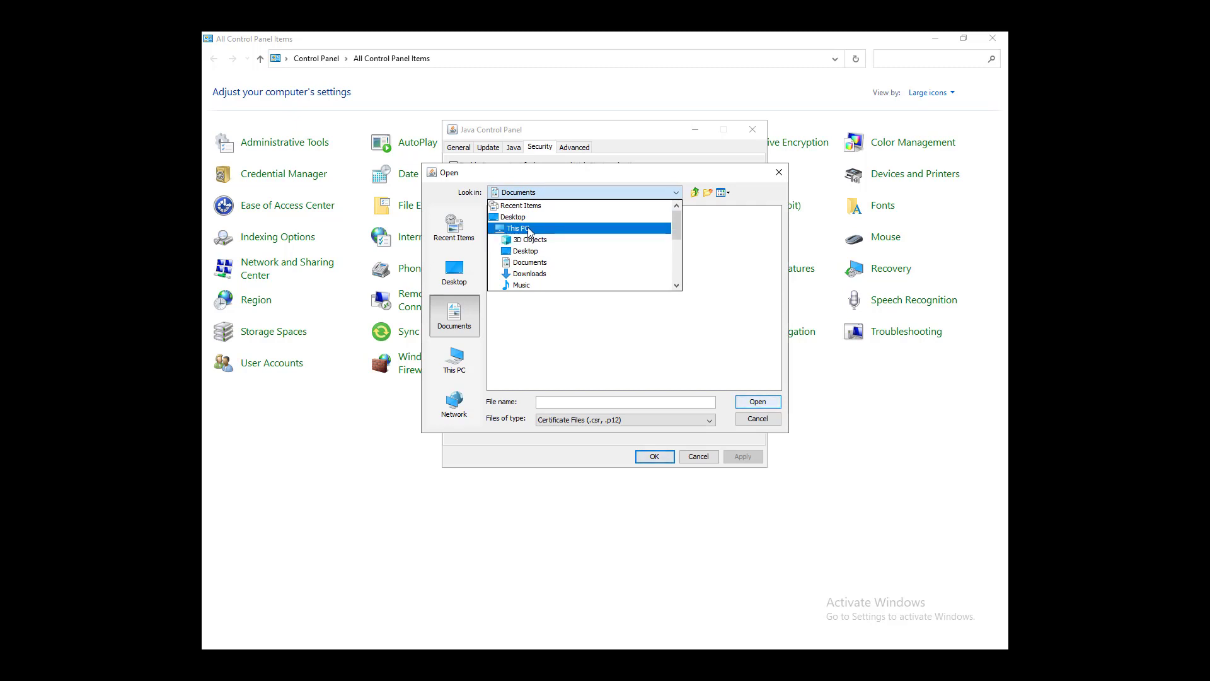
scroll(536, 243, "down", 1)
left_click(542, 287)
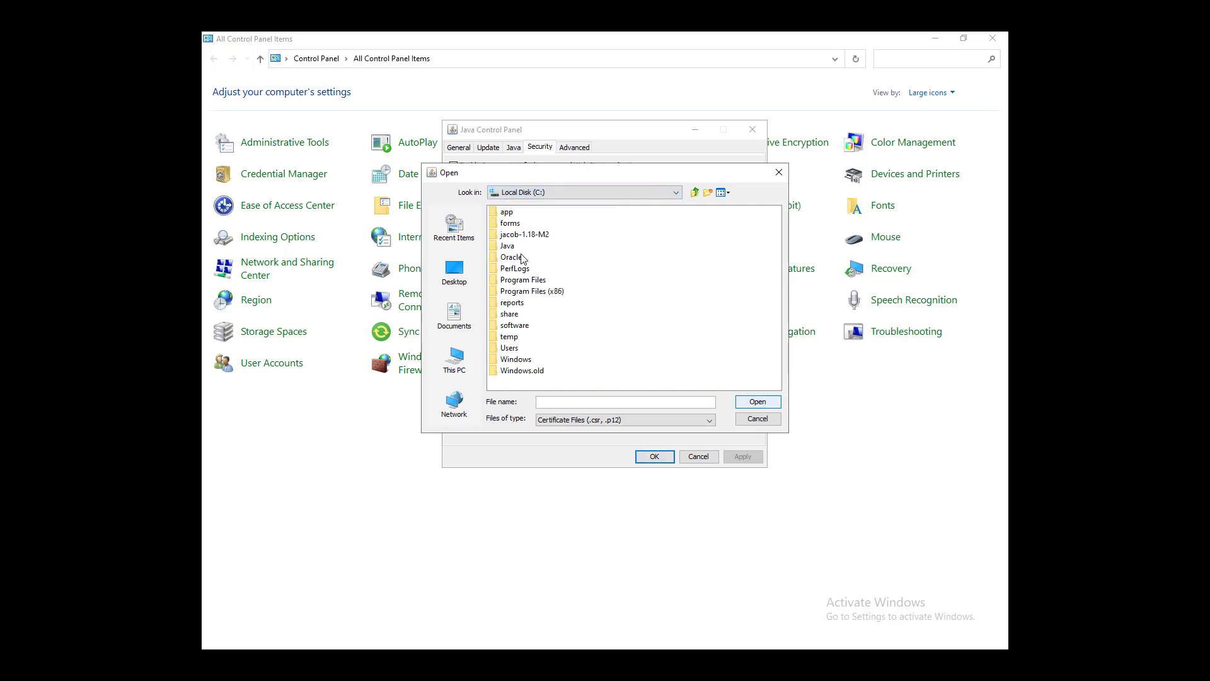
left_click(515, 258)
double_click(511, 257)
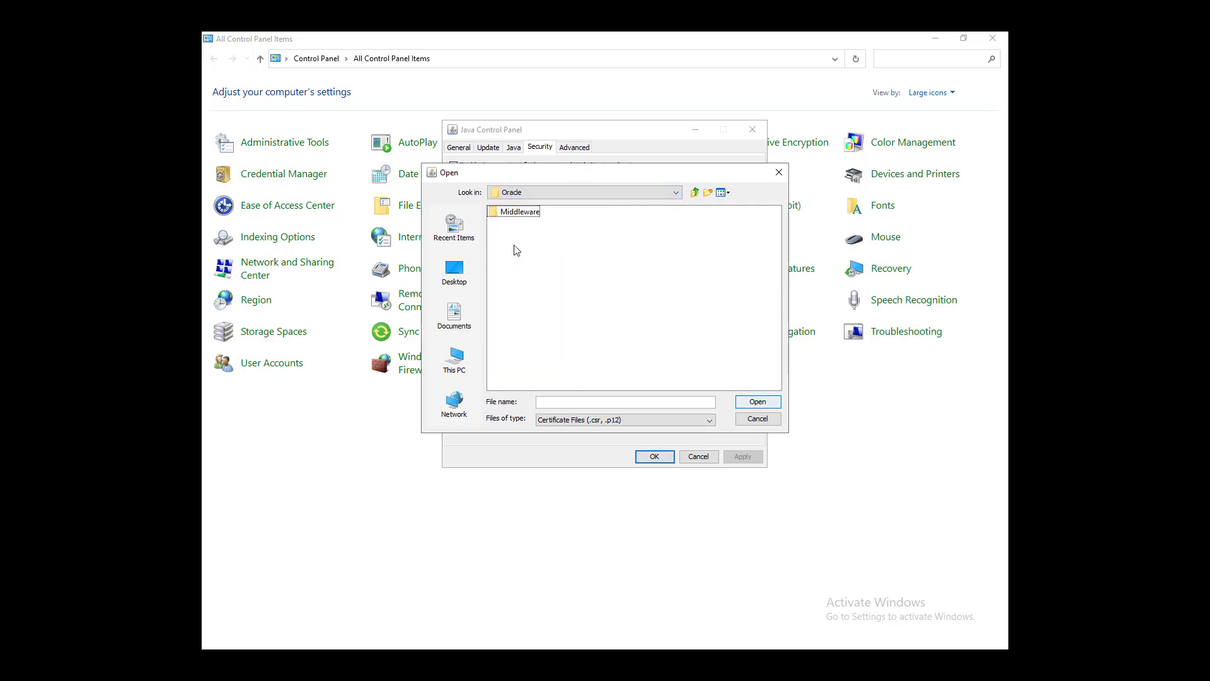
double_click(509, 212)
double_click(521, 213)
Navigate to oracle_common\jdk\bin and show all file types
left_click(721, 282)
double_click(720, 282)
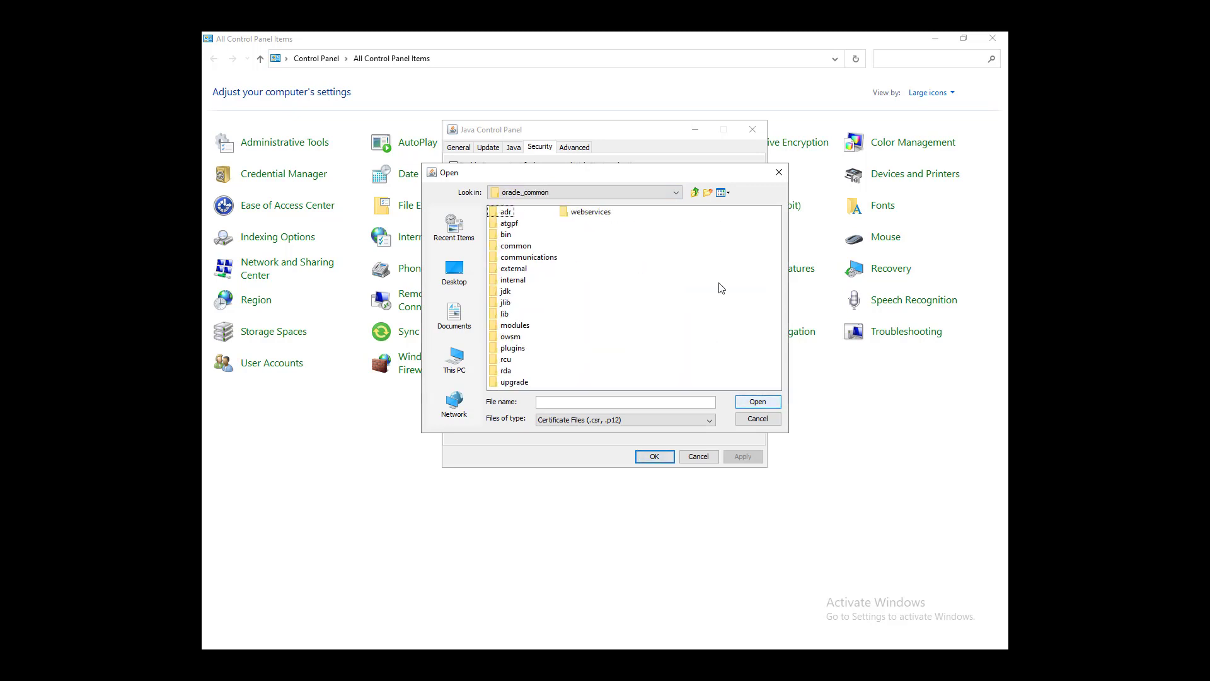
double_click(507, 236)
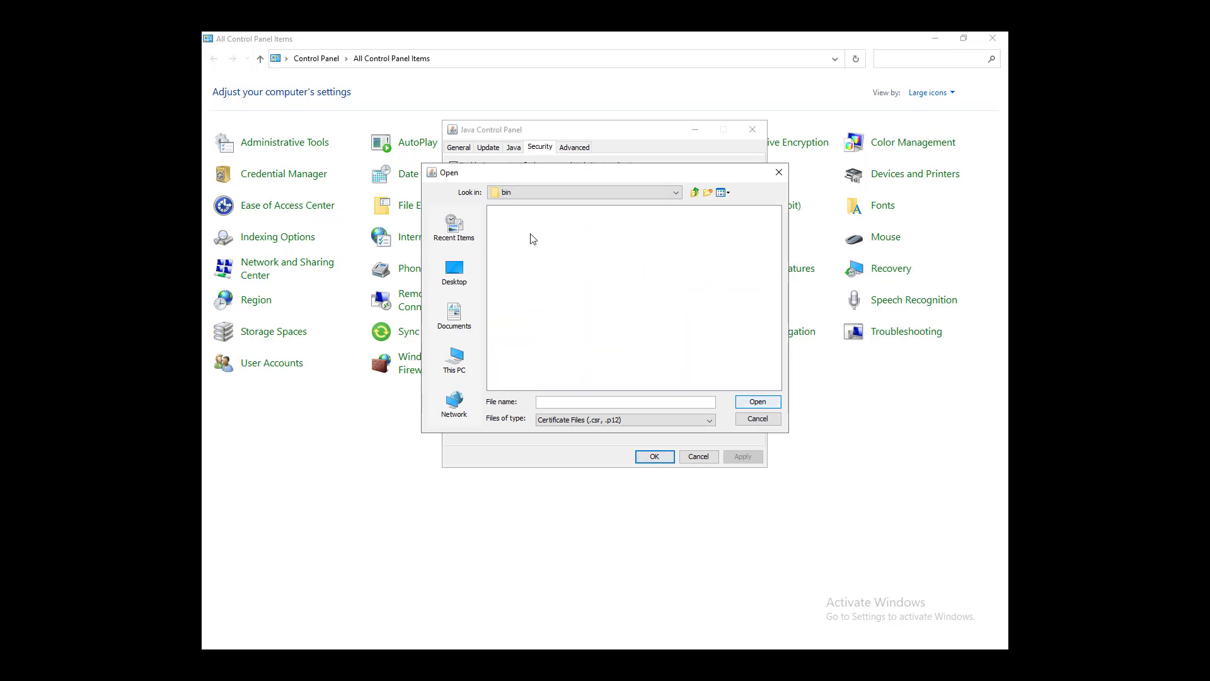
key("BackSpace")
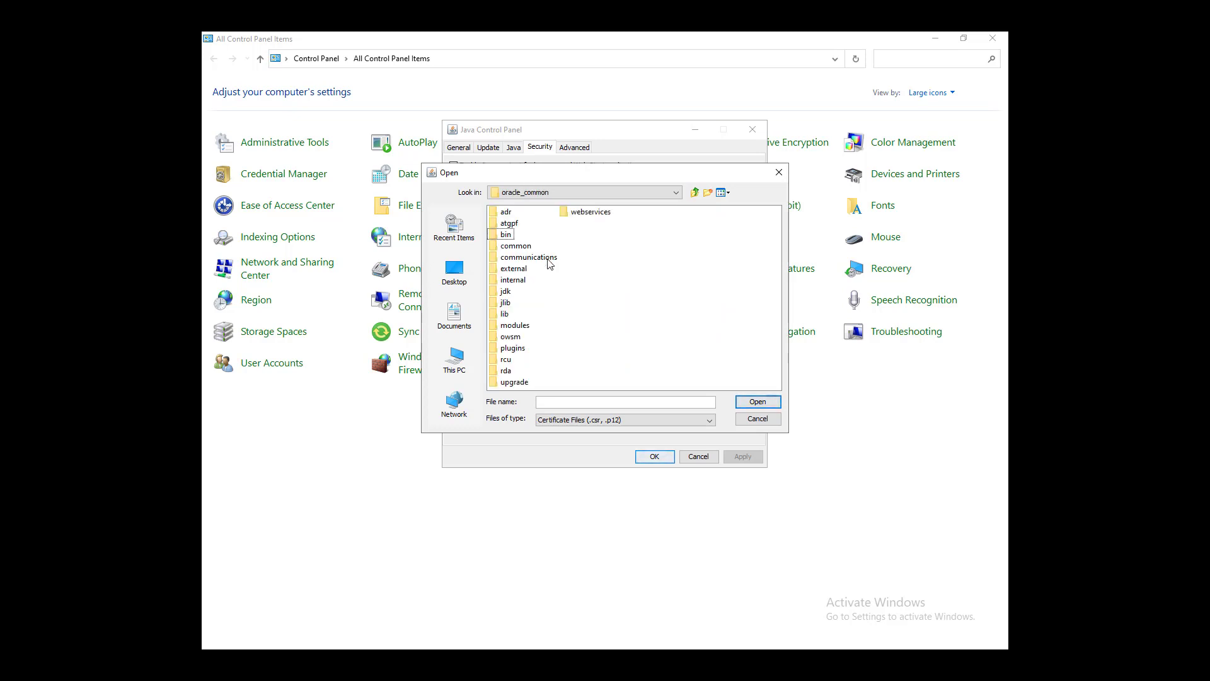
double_click(506, 292)
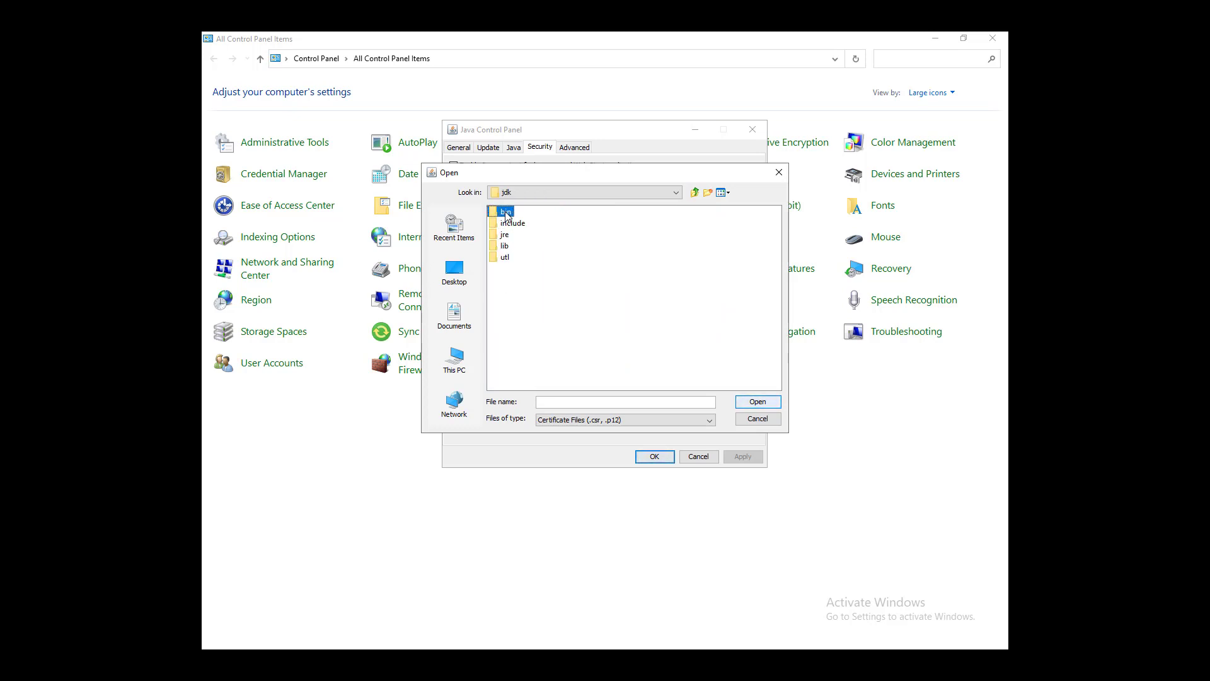
double_click(505, 212)
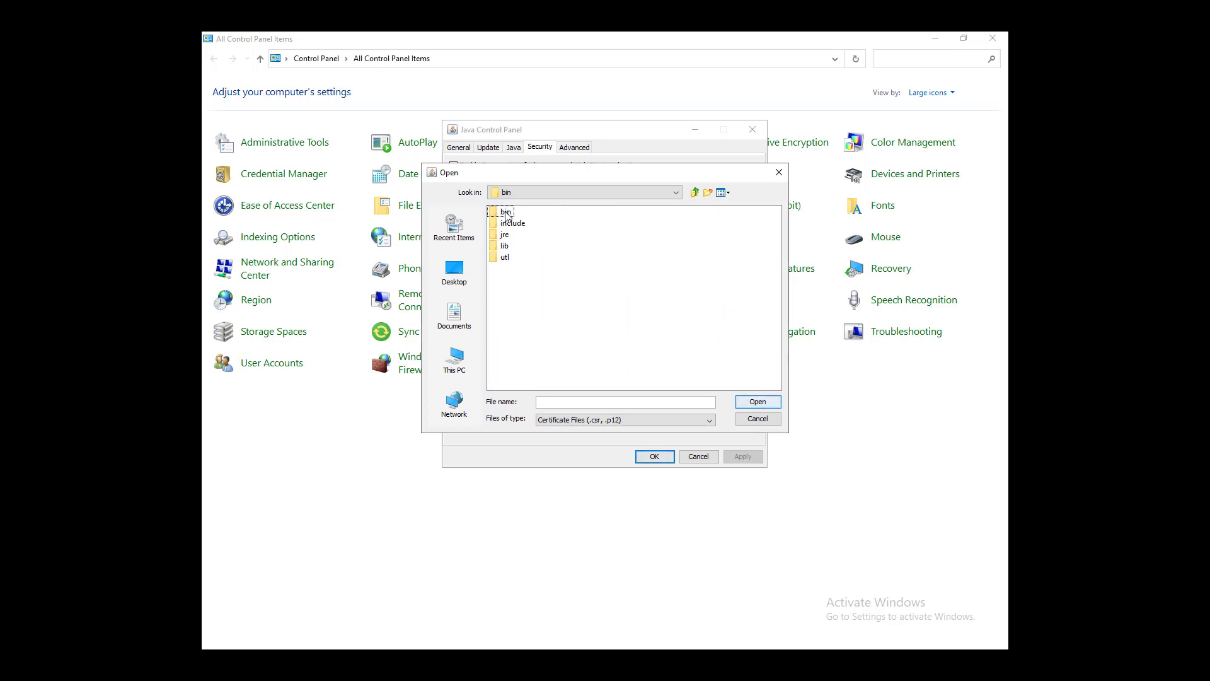
left_click(602, 419)
left_click(605, 430)
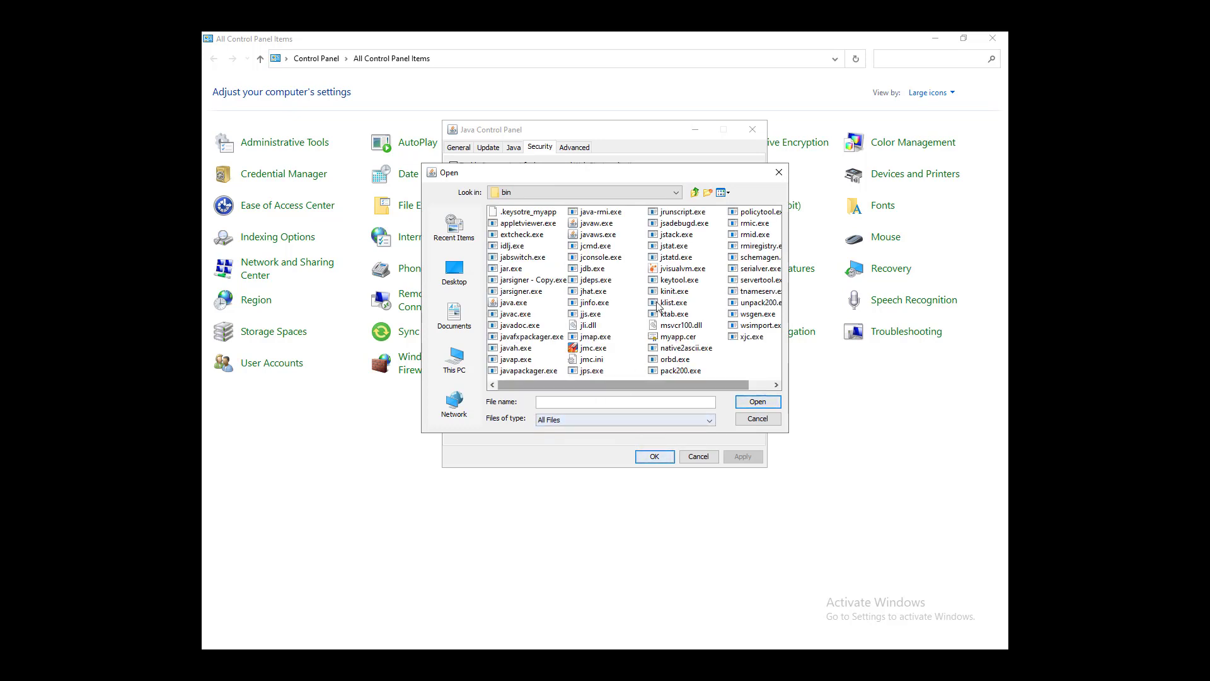
Import myapp.cer, confirming its name in the Command Prompt output
left_click(664, 280)
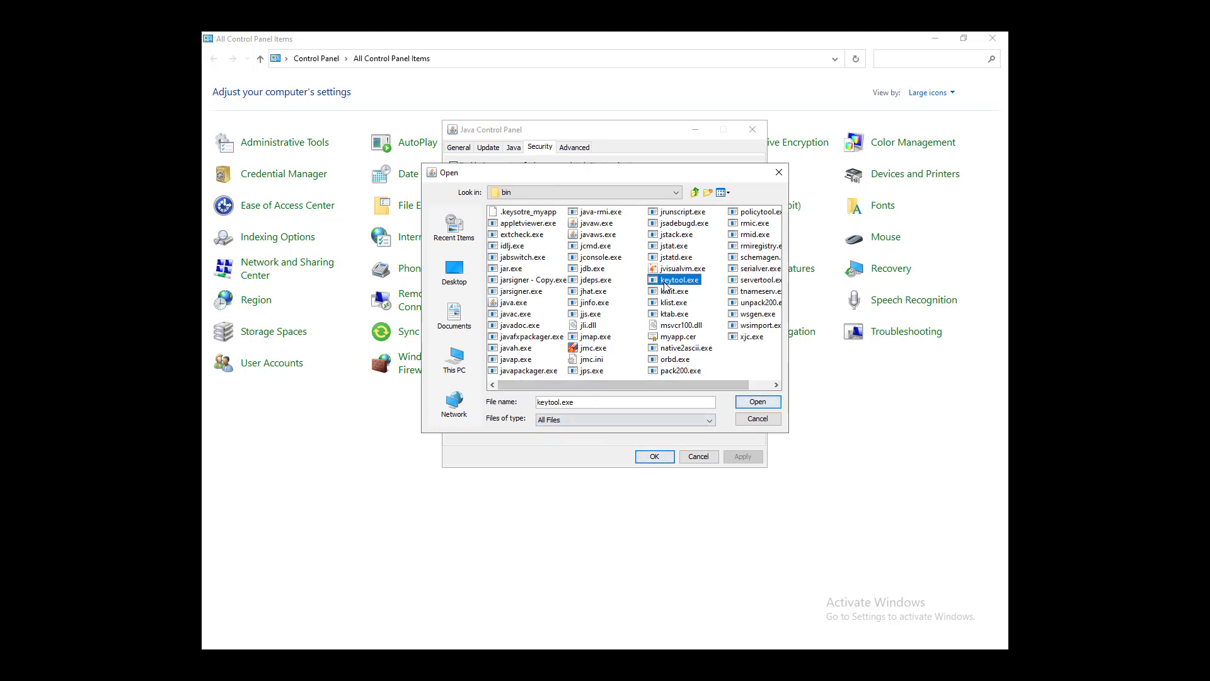
left_click(678, 337)
left_click(671, 648)
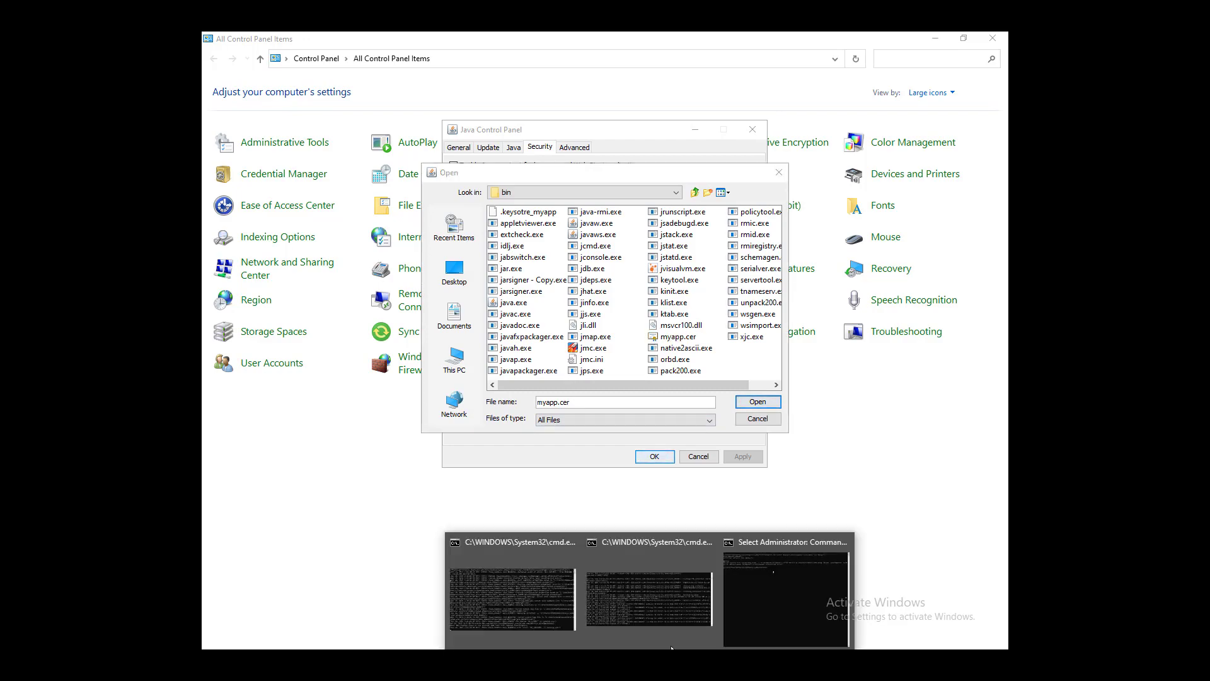
left_click(750, 555)
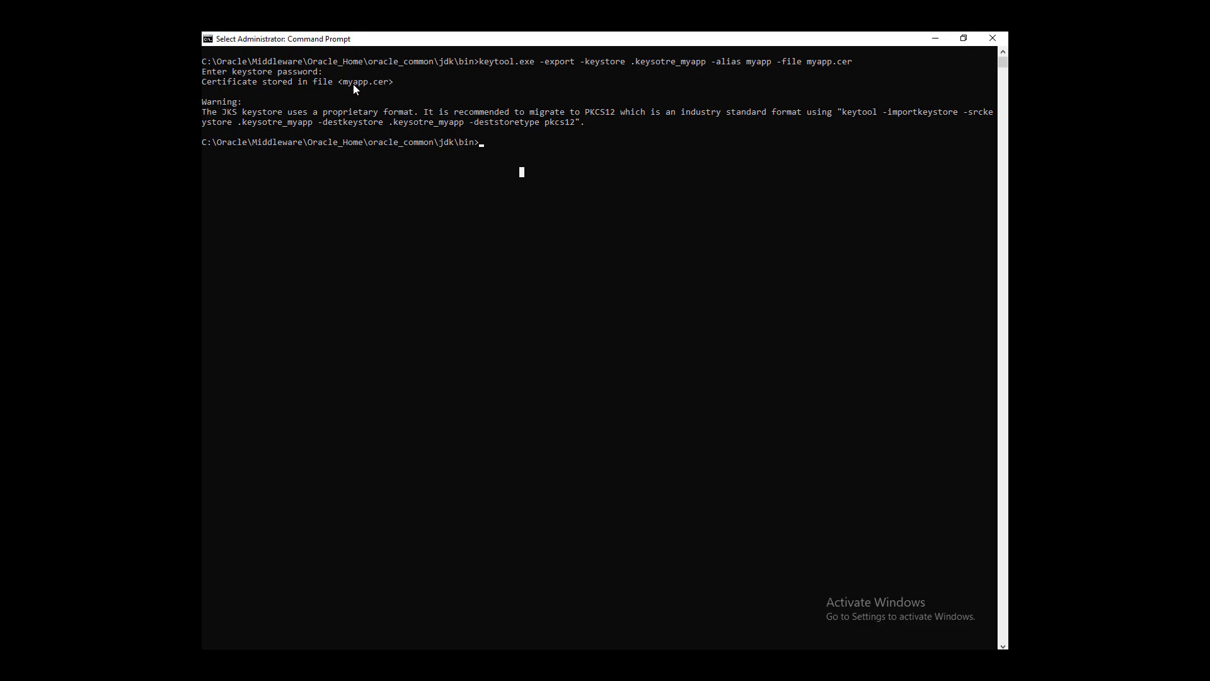
mouse_move(386, 81)
left_mouse_down()
mouse_move(371, 92)
mouse_move(385, 81)
left_mouse_up()
key("alt+Tab")
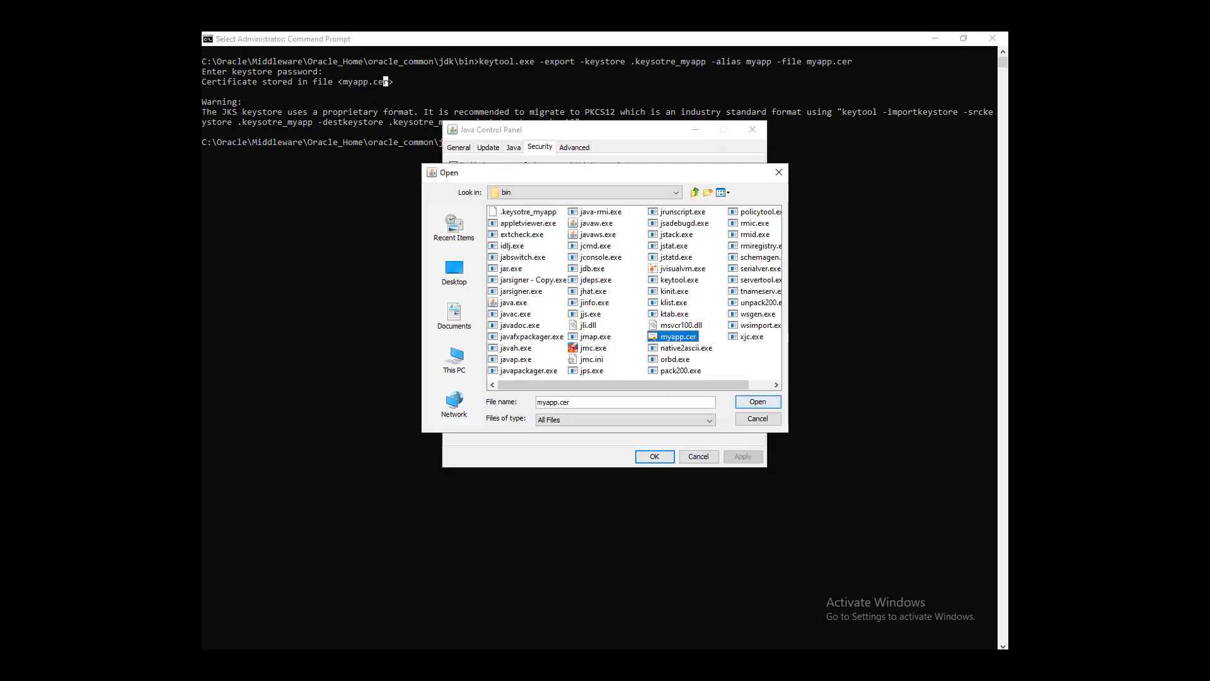
left_click(757, 402)
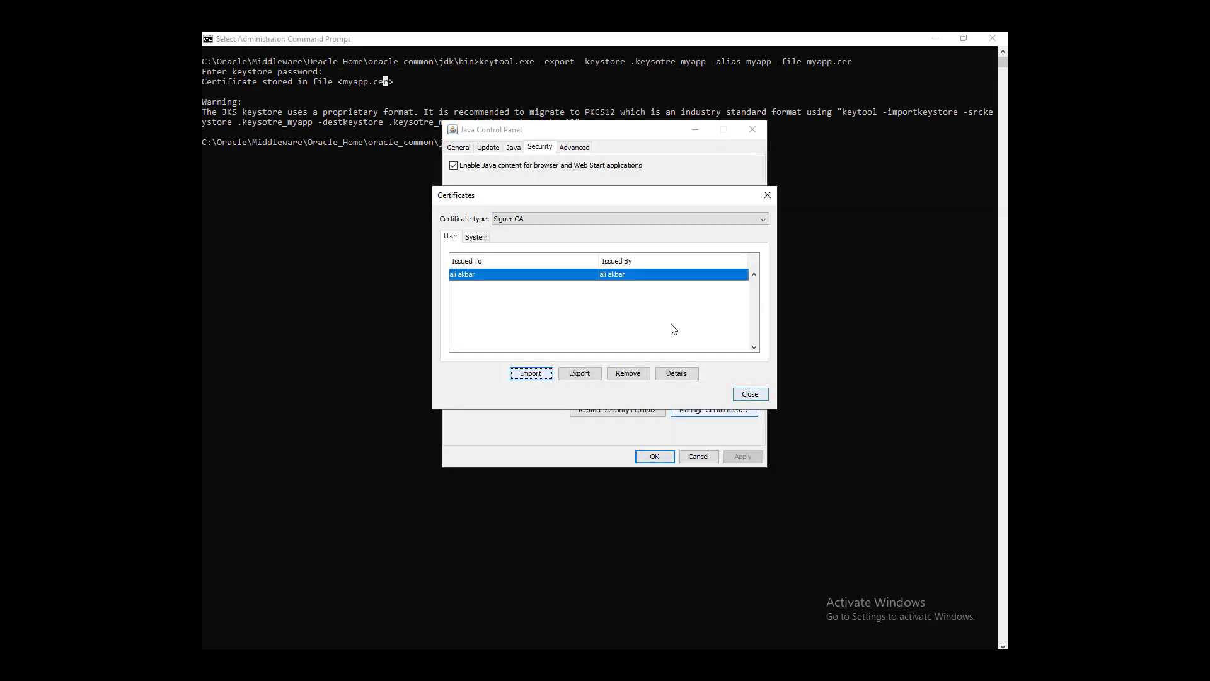
Cancel a second import, review the certificate details, and close the Certificates dialog
left_click(535, 374)
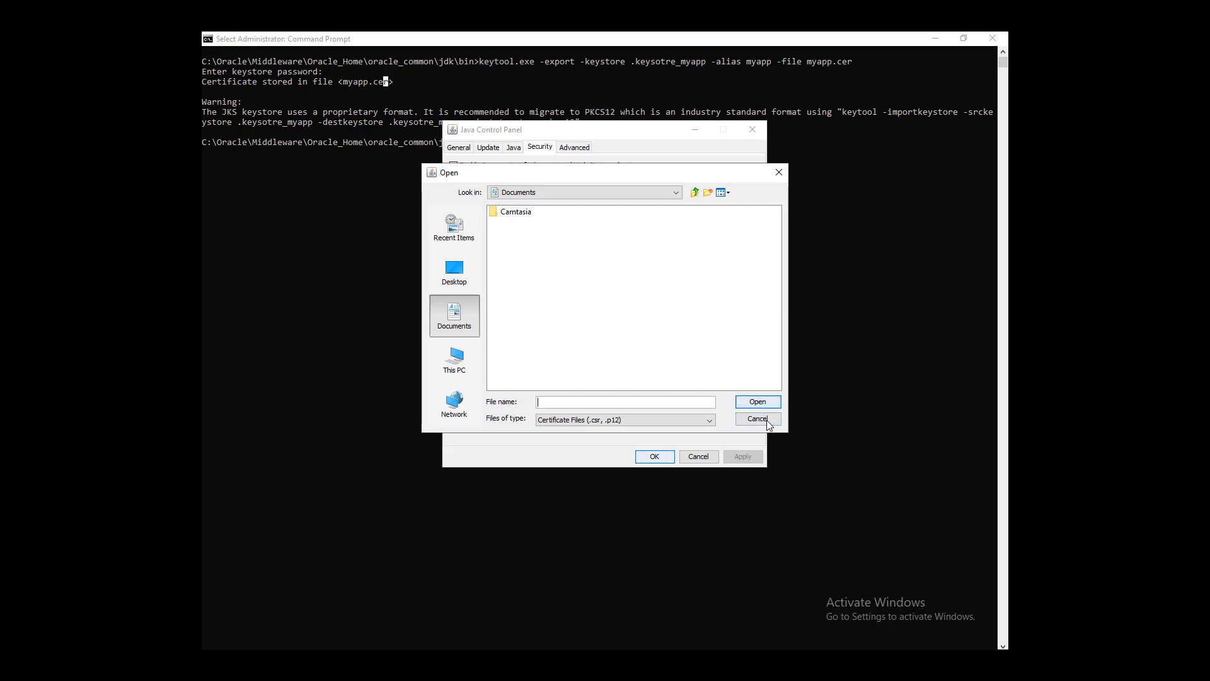
left_click(759, 418)
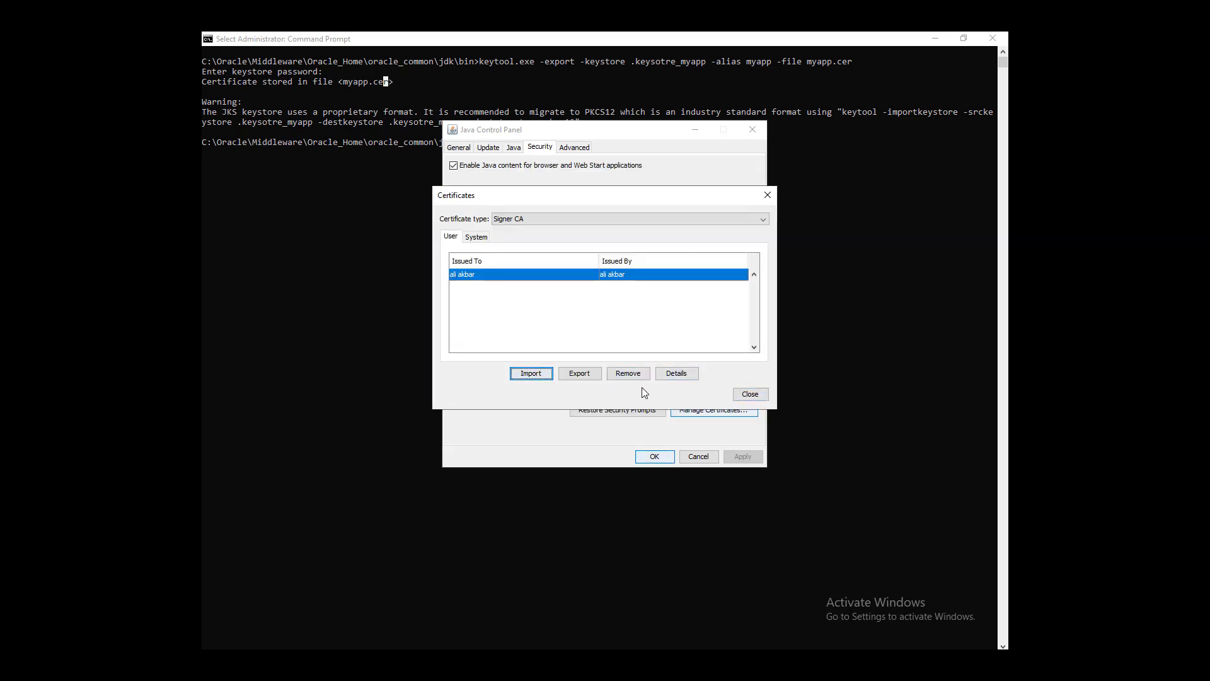
left_click(676, 373)
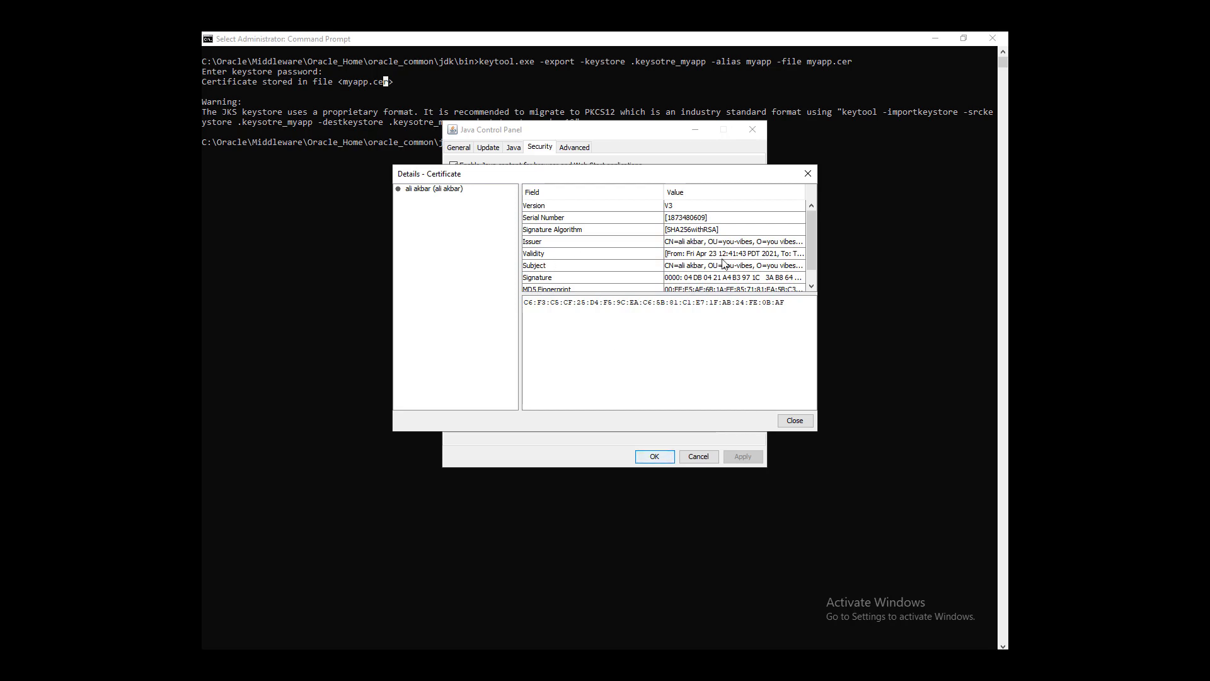
left_click(794, 421)
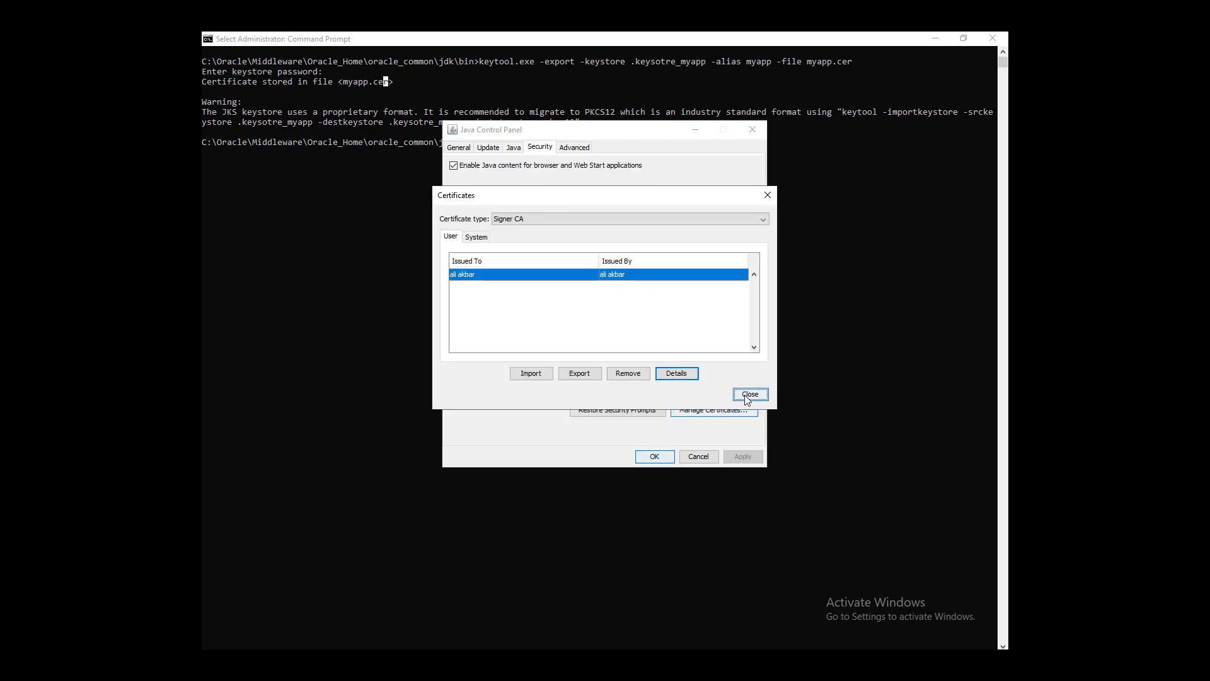
left_click(747, 395)
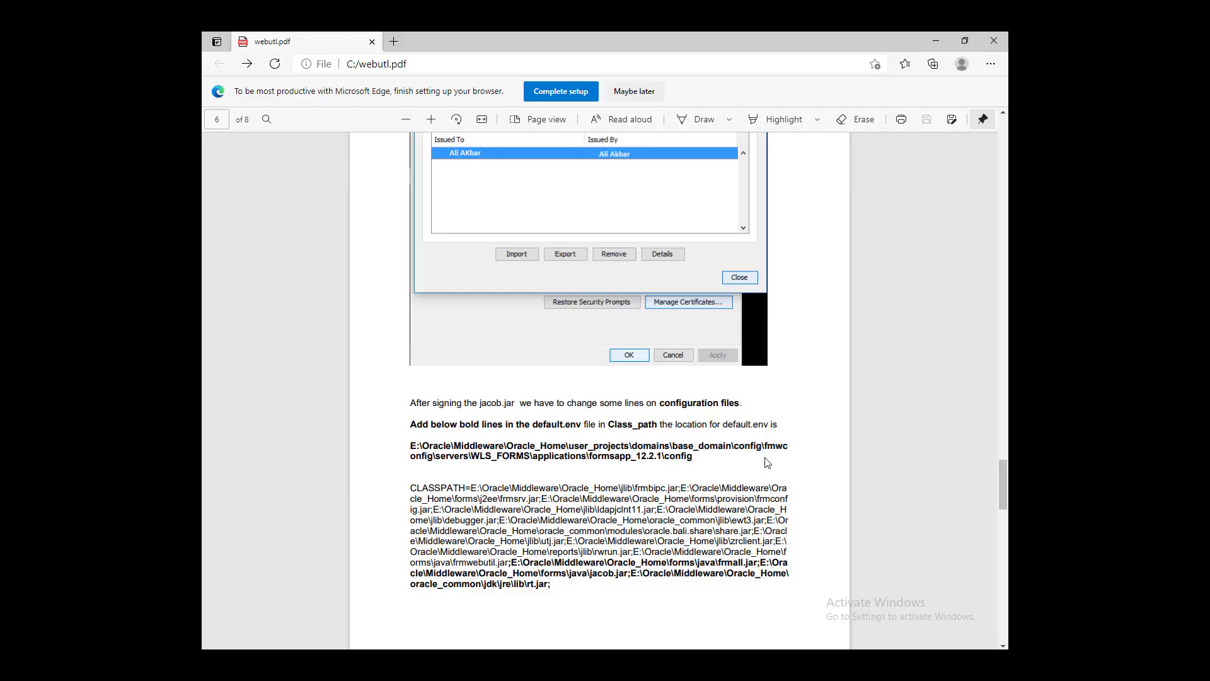
Find the guide's default.env configuration section and select the formsapp config folder path
scroll(703, 448, "up", 5)
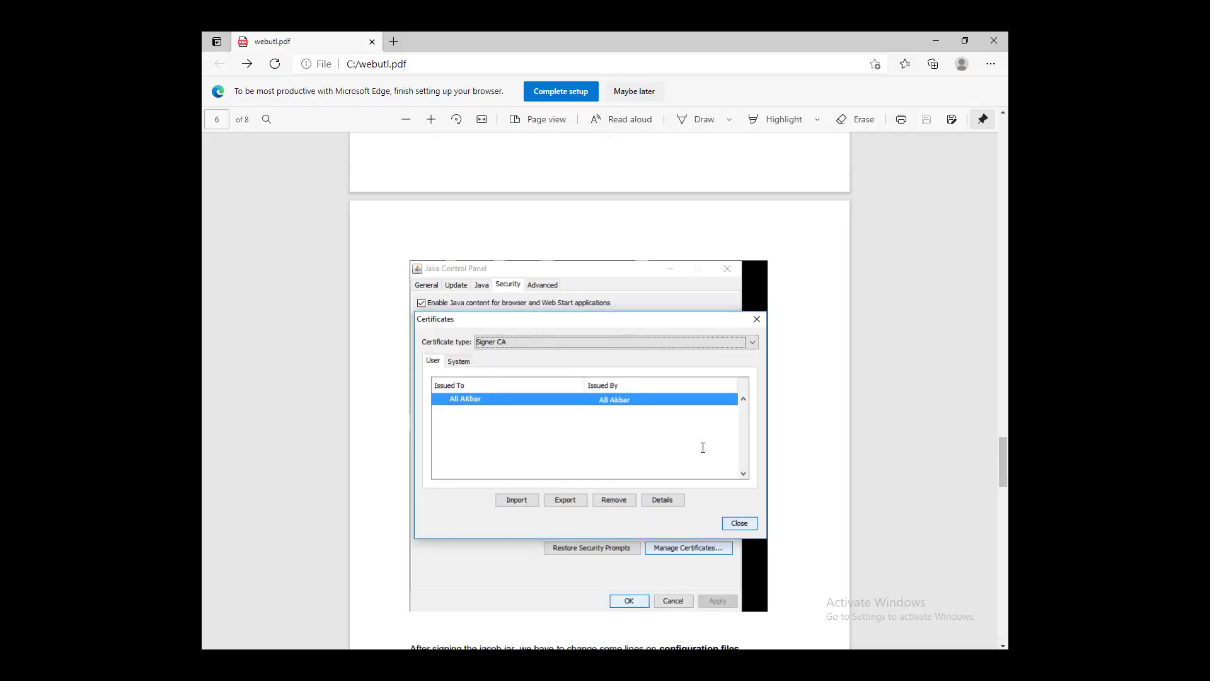
scroll(702, 448, "down", 6)
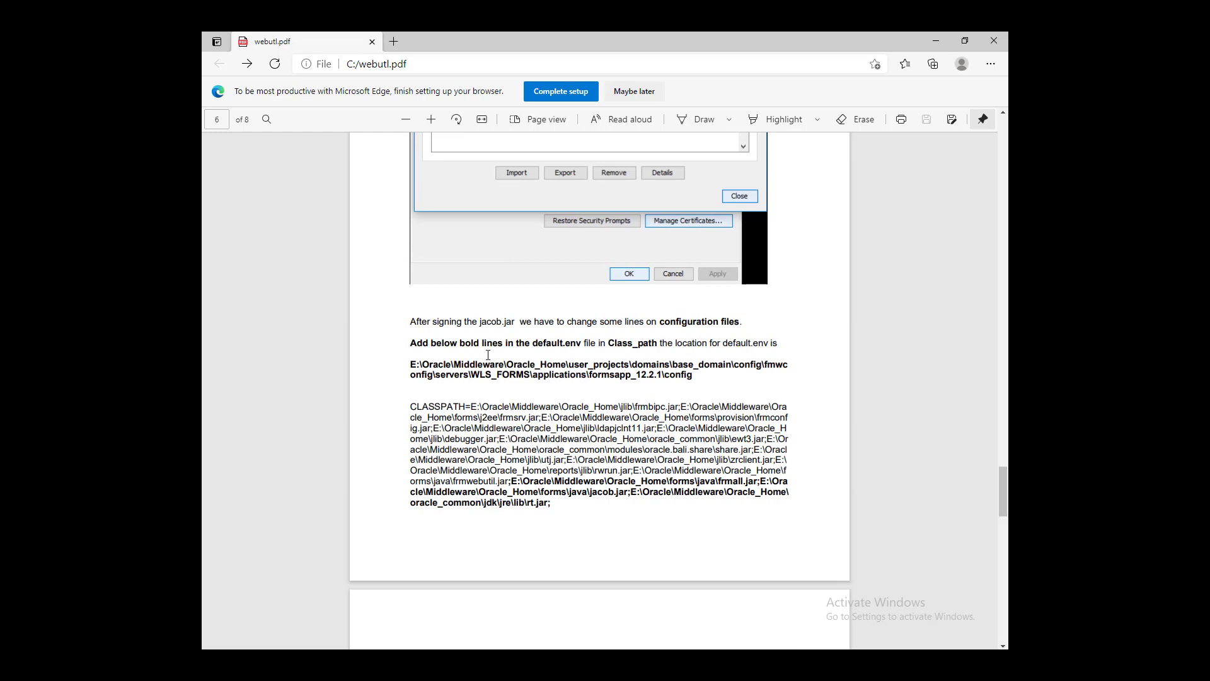
left_click_drag(409, 321, 733, 327)
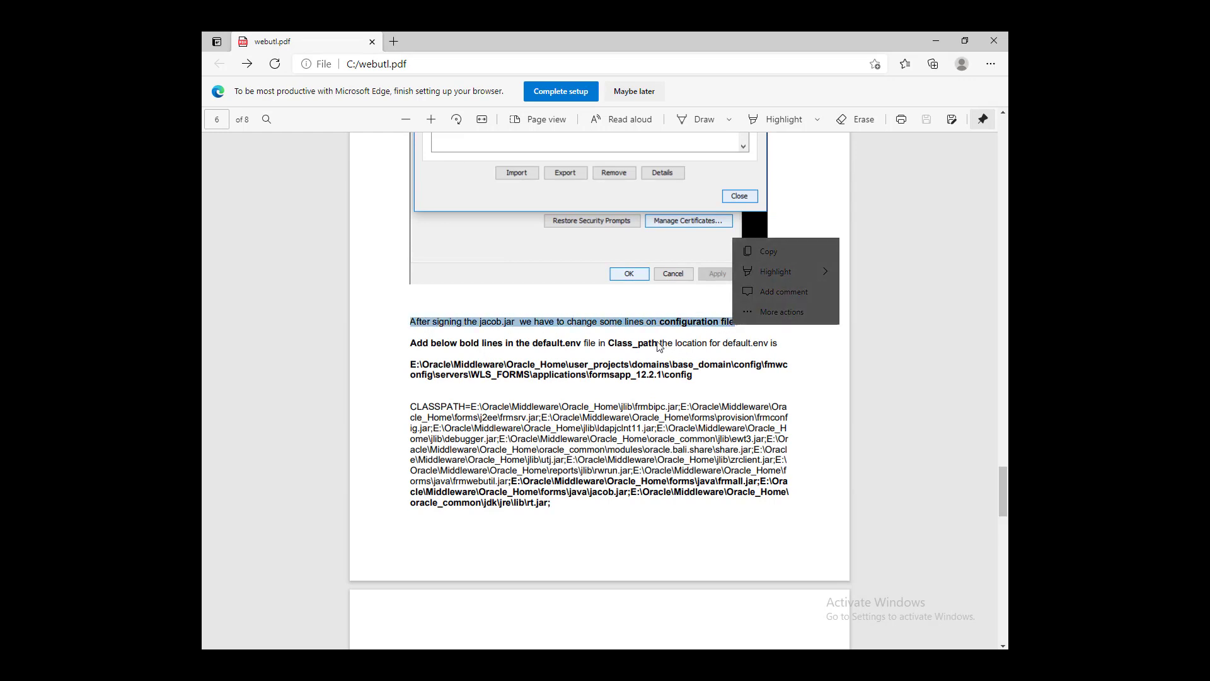
left_click(630, 347)
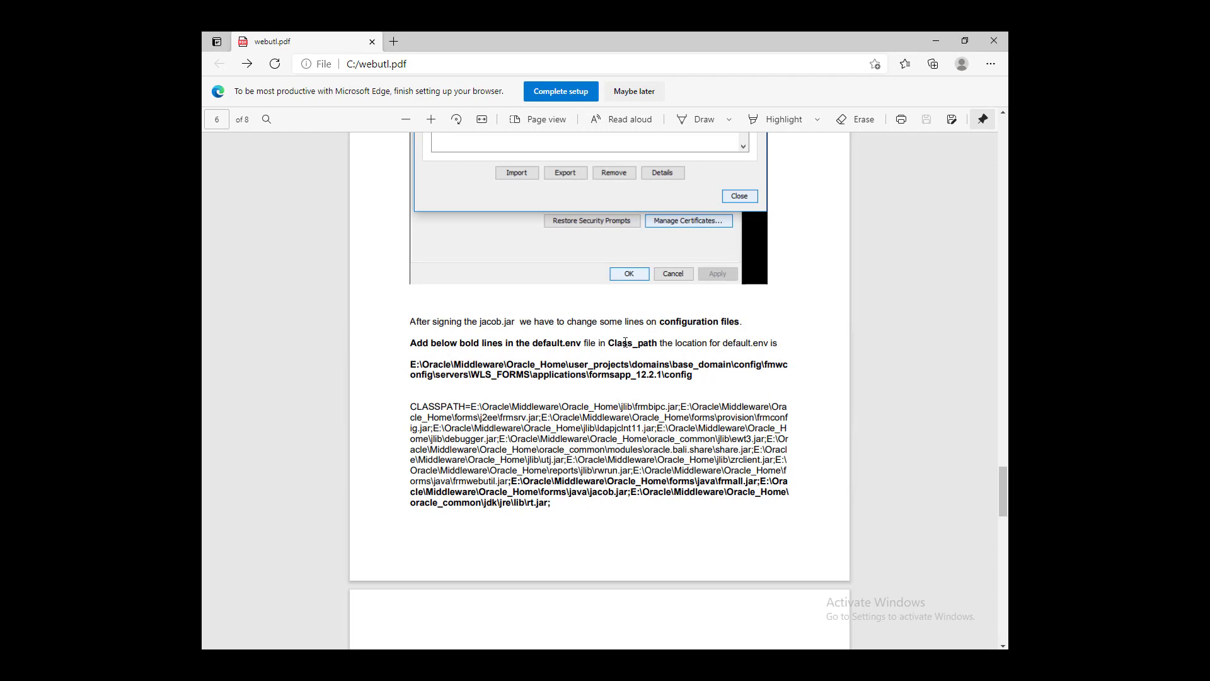
left_click_drag(693, 376, 410, 365)
left_click(557, 449)
scroll(557, 448, "down", 3)
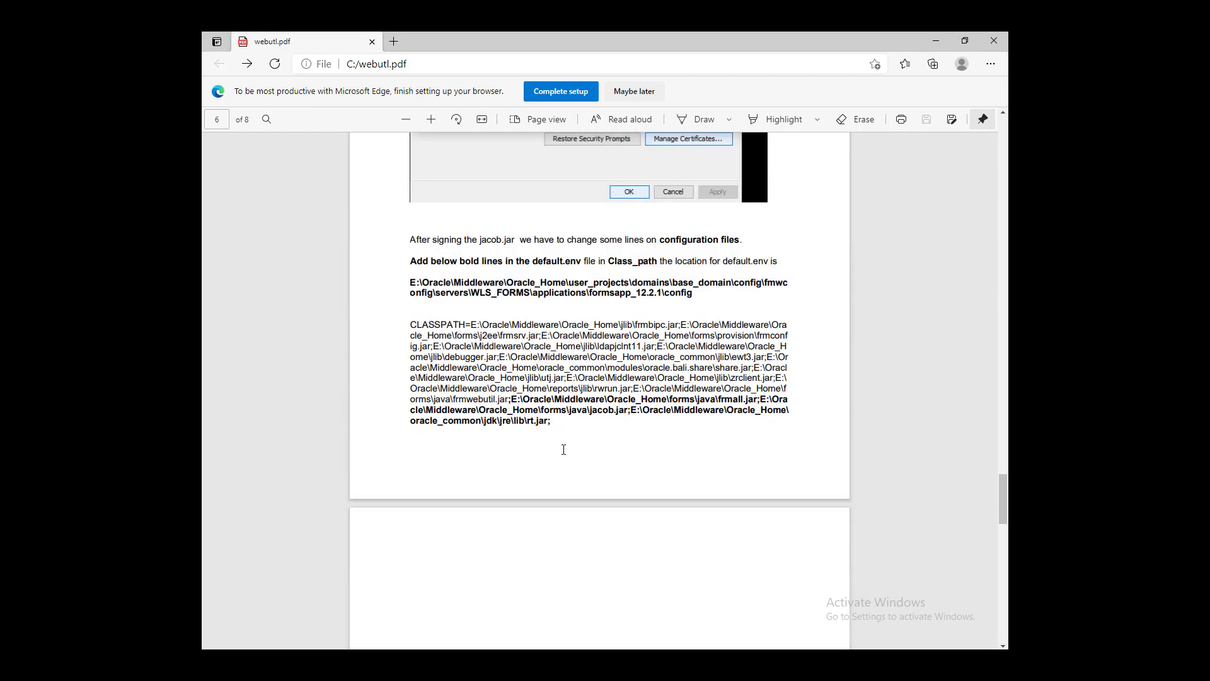
scroll(563, 448, "up", 4)
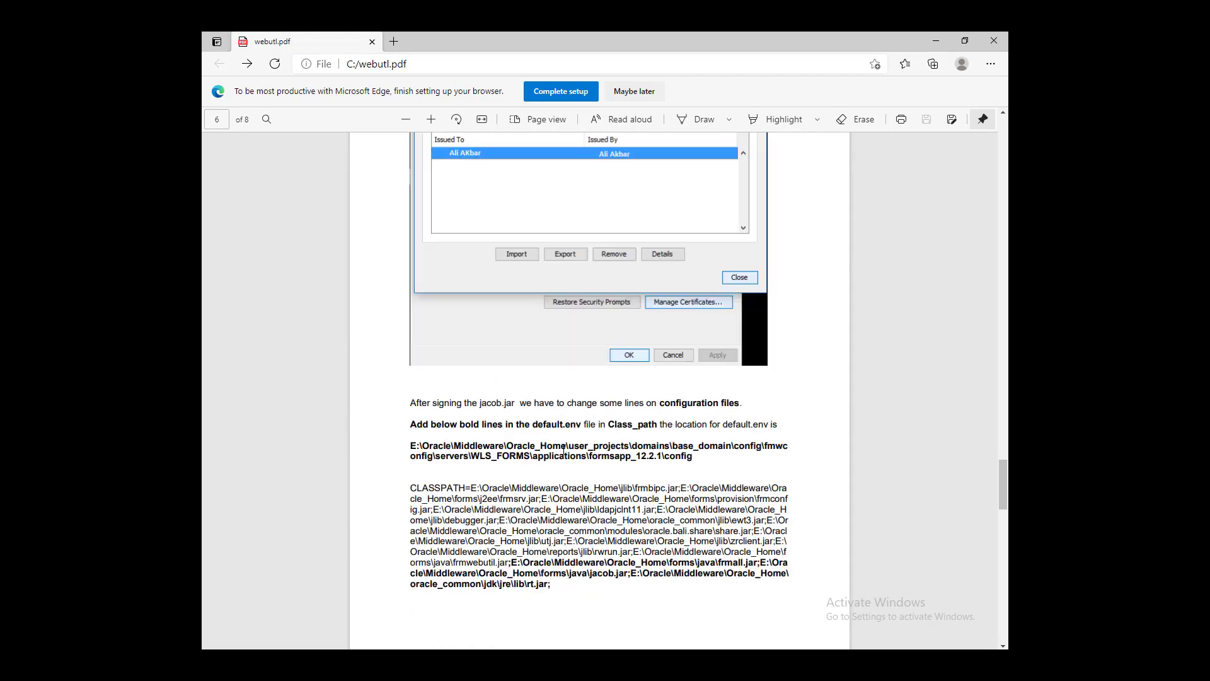
right_click(685, 458)
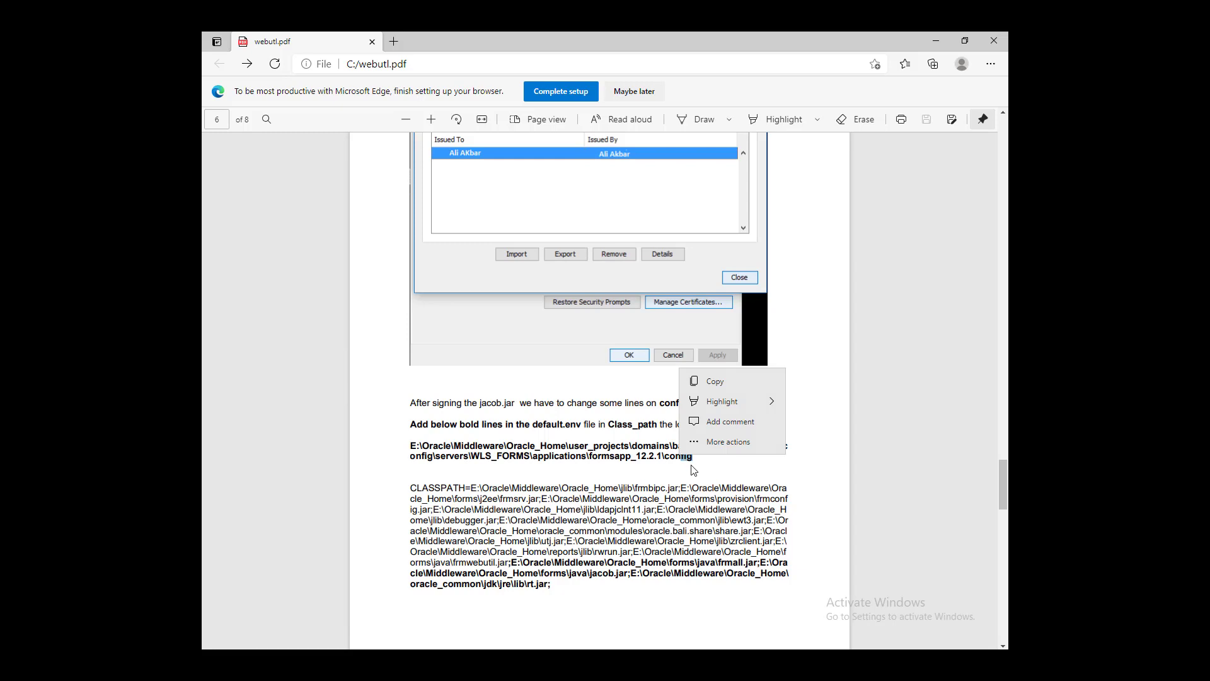
left_click(639, 455)
Open default.env with Notepad, unchecking Always use this app
key("alt+Tab")
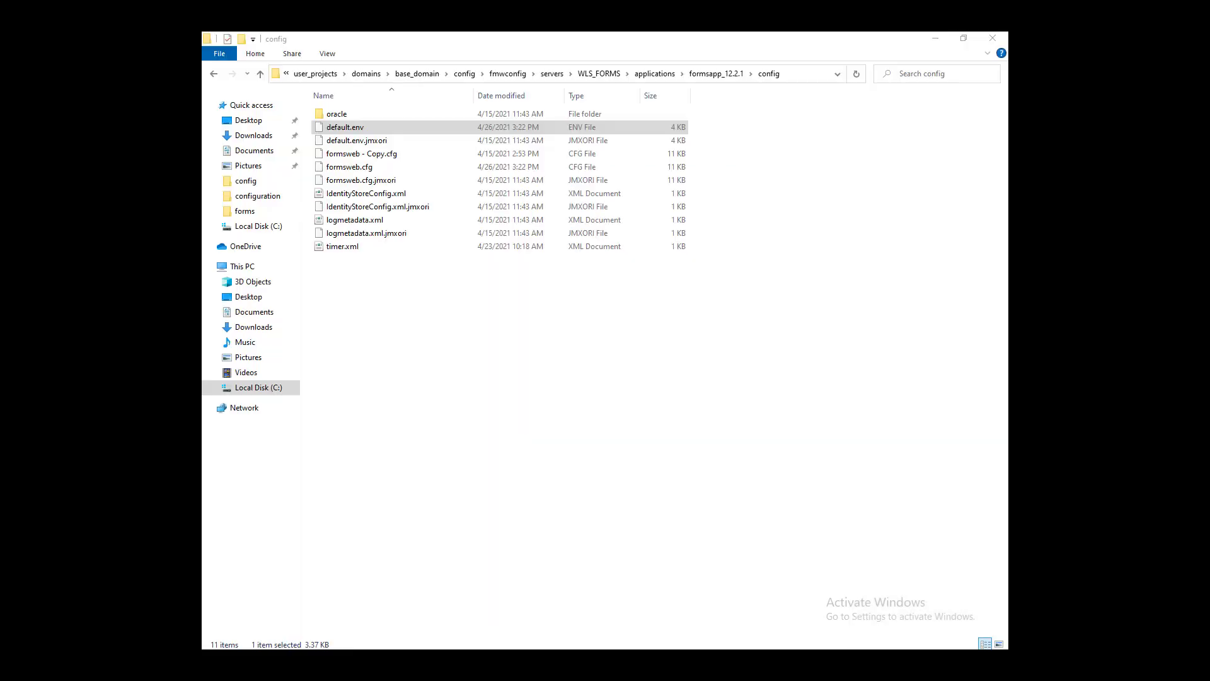
left_click(799, 77)
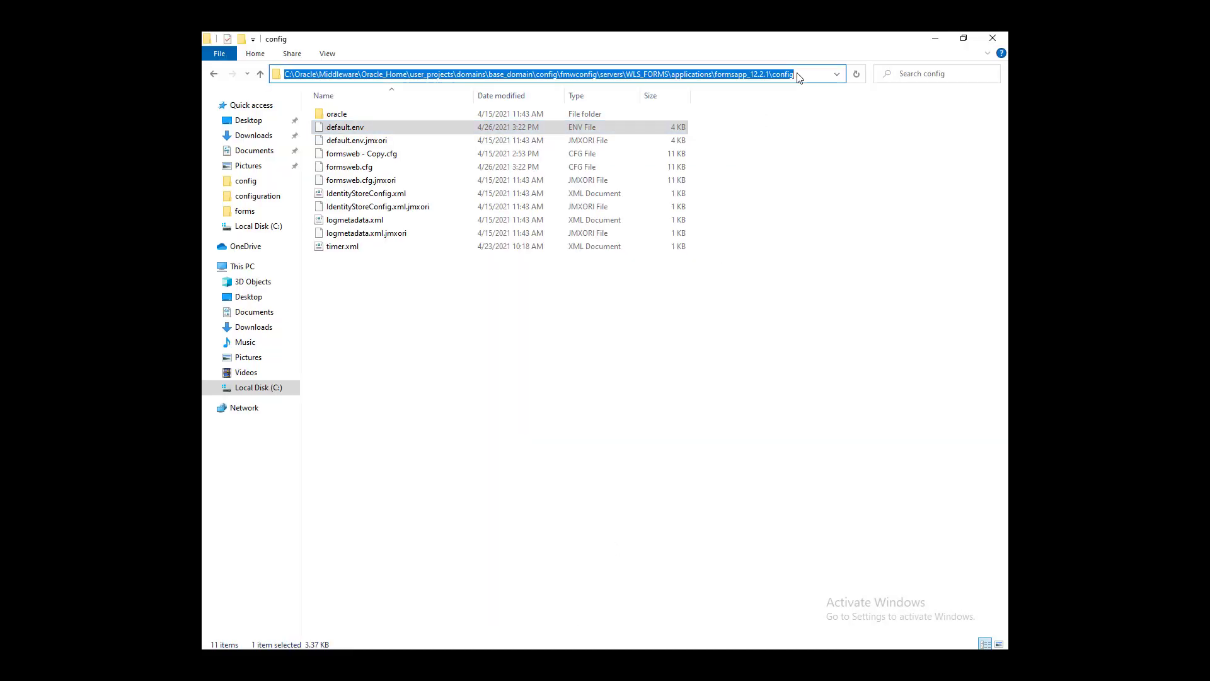
left_click(810, 77)
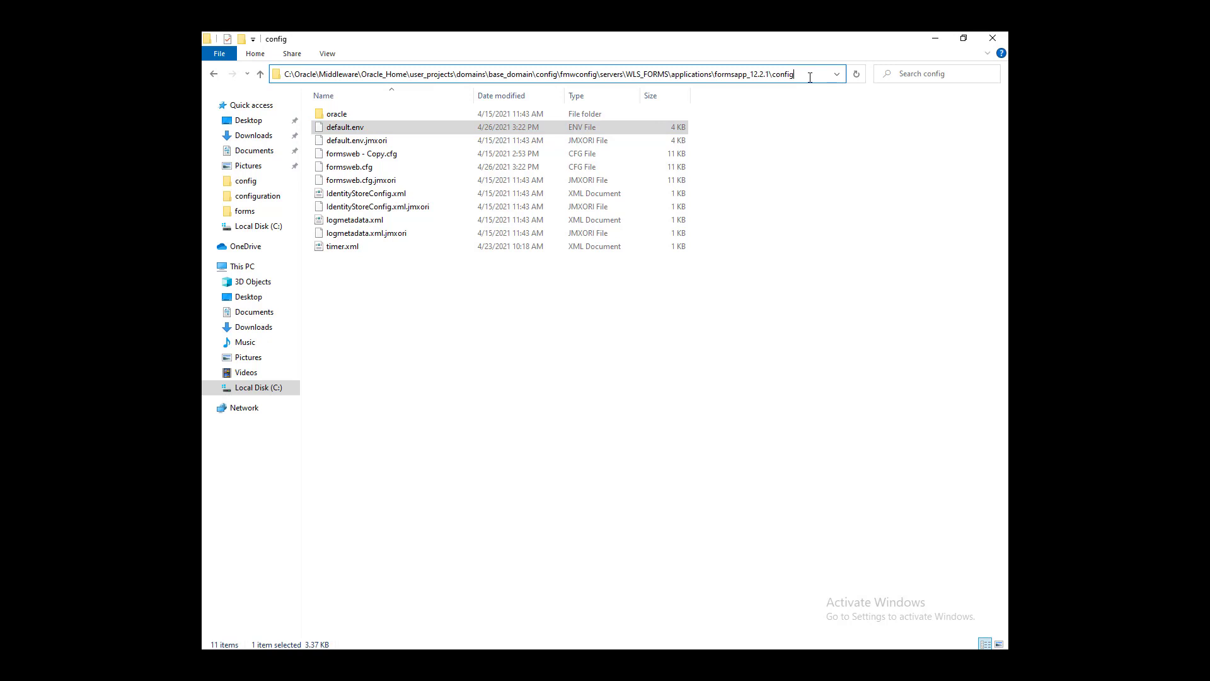
right_click(346, 130)
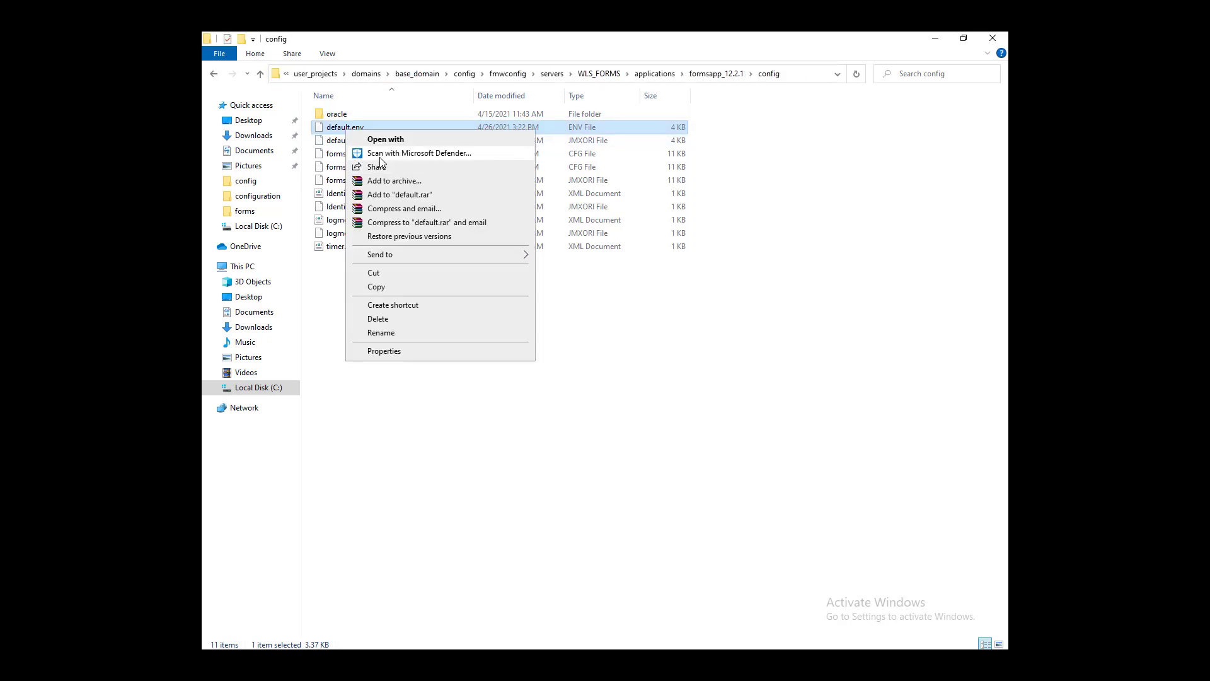
left_click(559, 438)
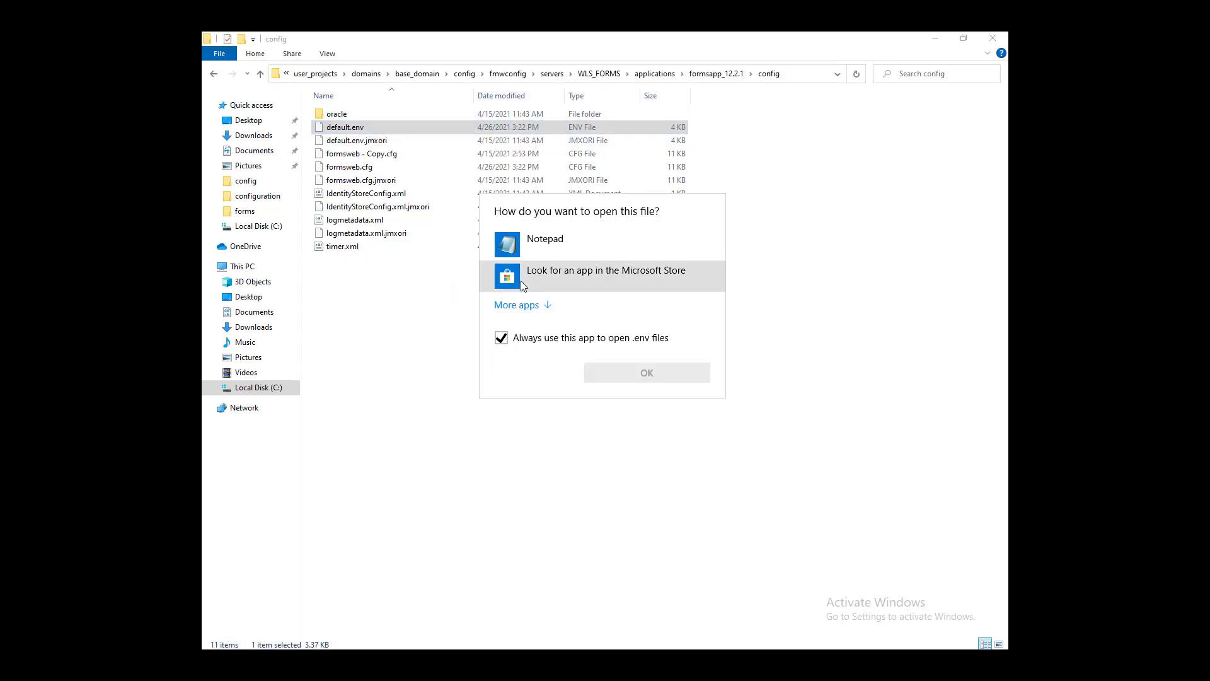
left_click(501, 339)
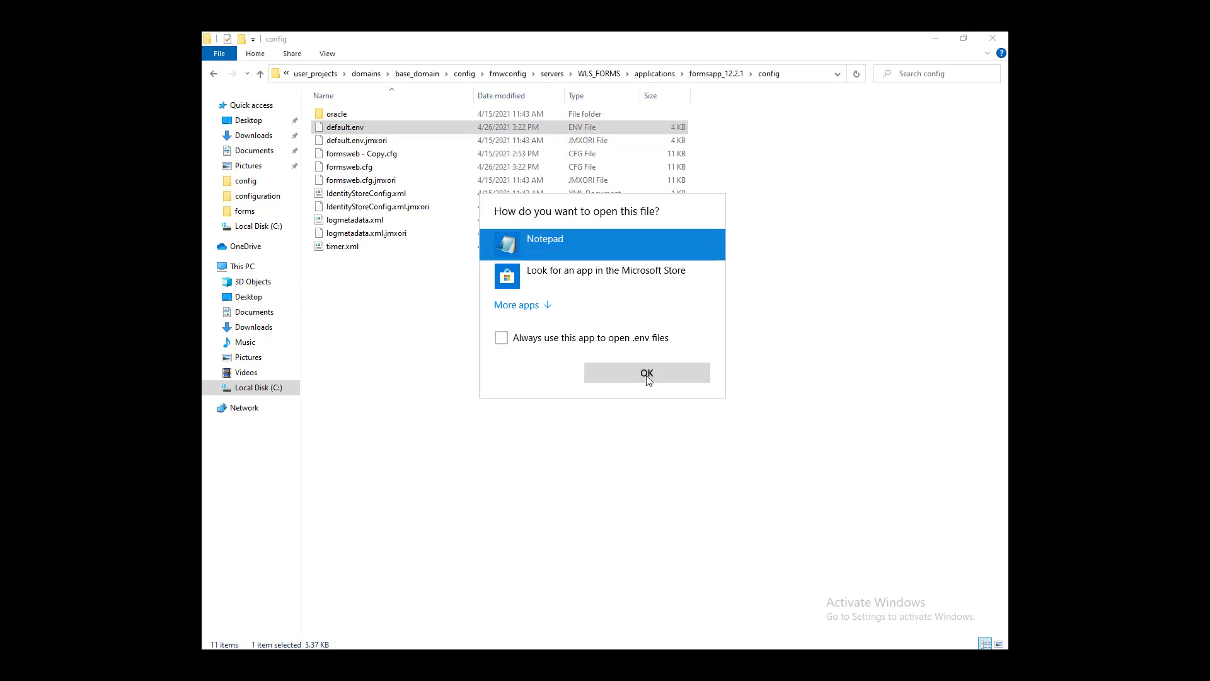
left_click(645, 374)
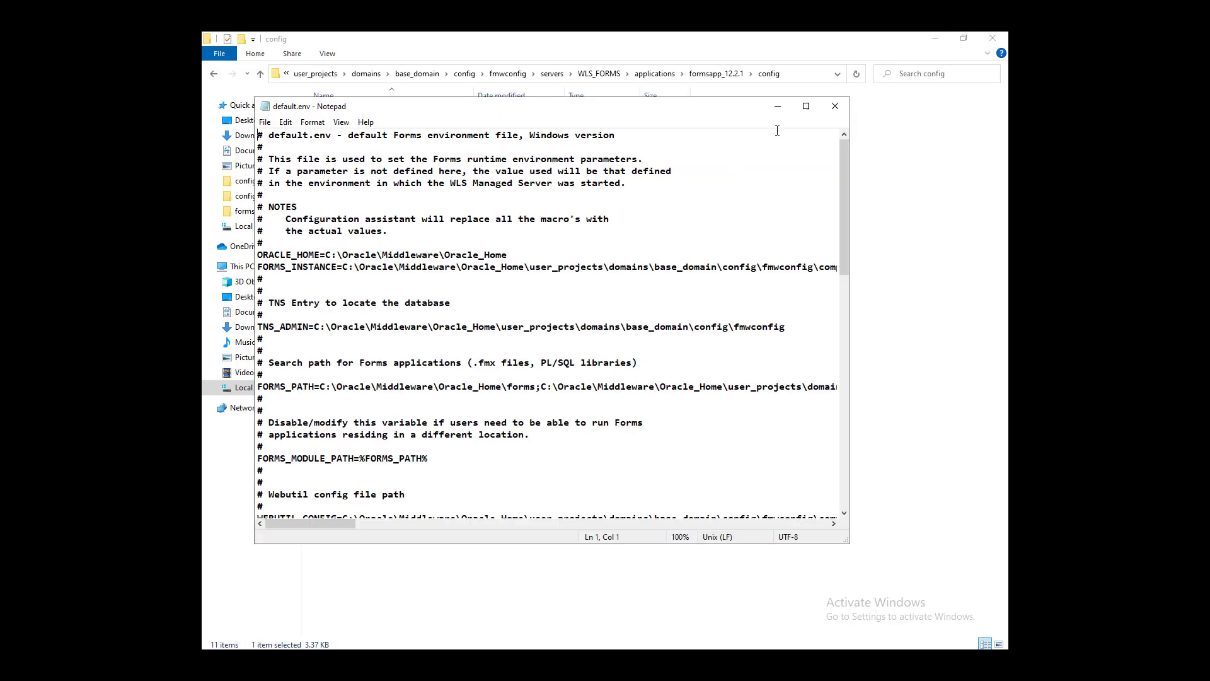
Maximize Notepad, select the CLASSPATH line, and return to the guide
left_click(806, 106)
scroll(371, 382, "down", 6)
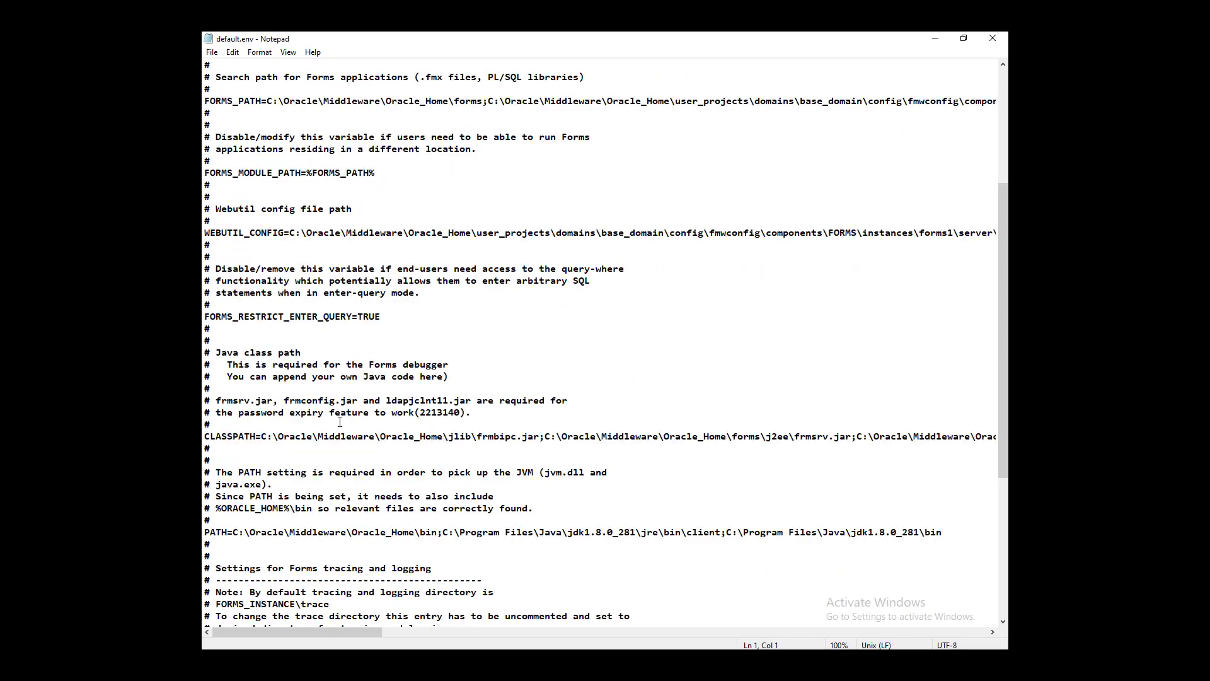
left_click(228, 440)
key("shift+Right")
key("shift+Right")
key("shift+Right")
key("shift+Right")
key("shift+Right")
key("shift+Right")
key("shift+Right")
key("shift+Right")
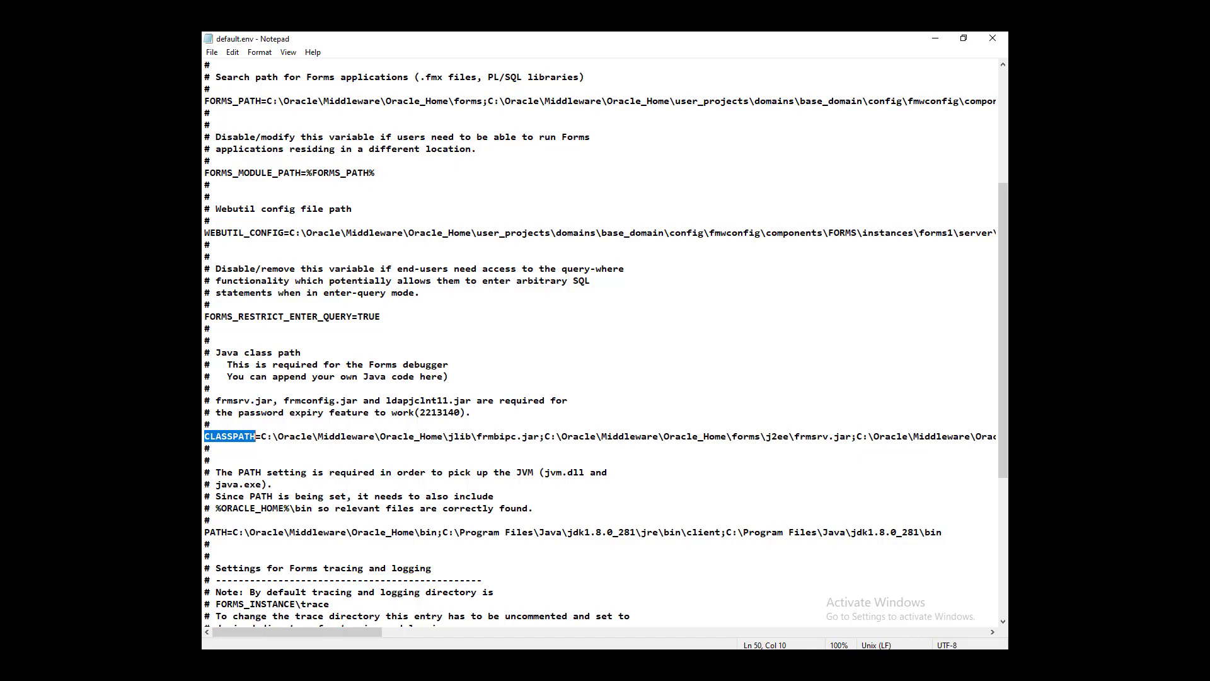
key("alt+Tab")
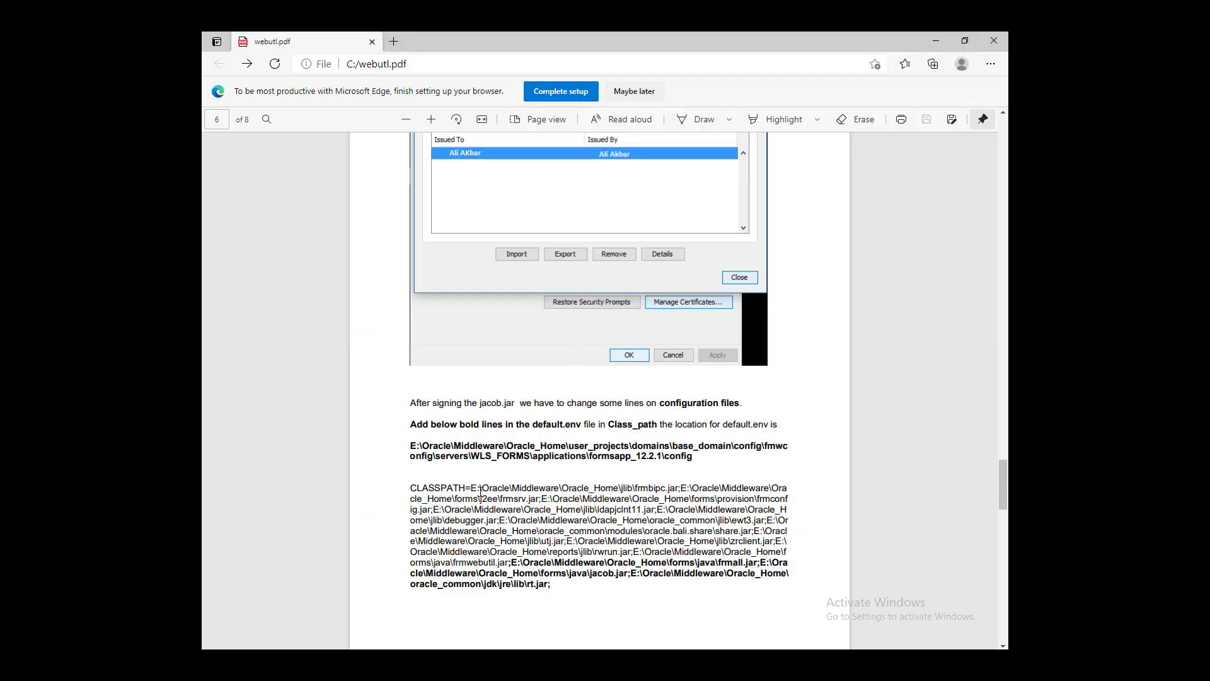
Copy the guide's bold frmall.jar, jacob.jar and rt.jar classpath entries, then switch to ali.txt
left_click_drag(413, 487, 447, 488)
left_click_drag(607, 421, 658, 423)
left_click_drag(410, 423, 581, 424)
key("ctrl+c")
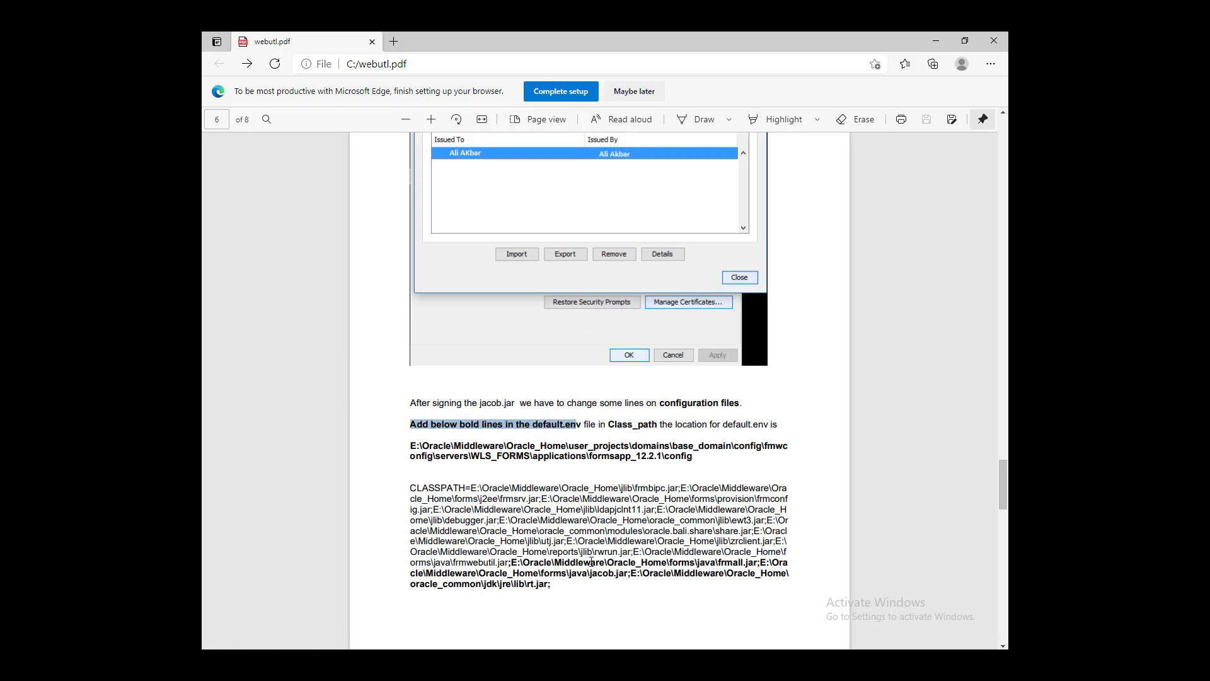
left_click(568, 580)
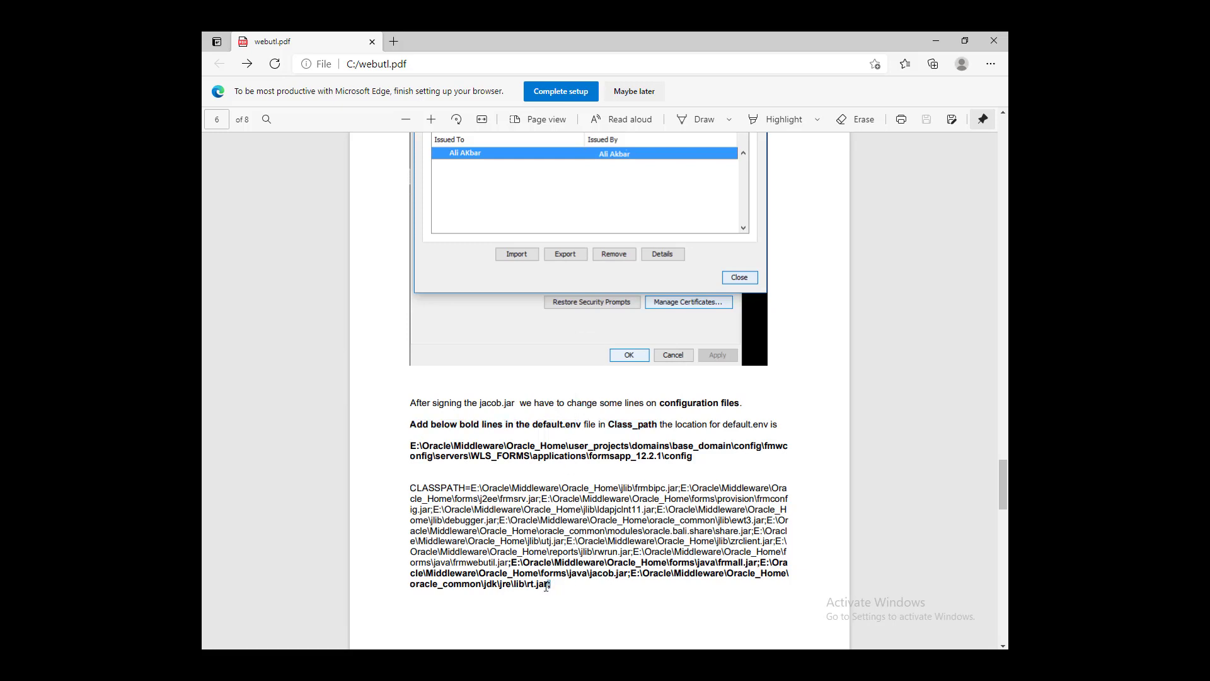
left_click_drag(550, 583, 513, 568)
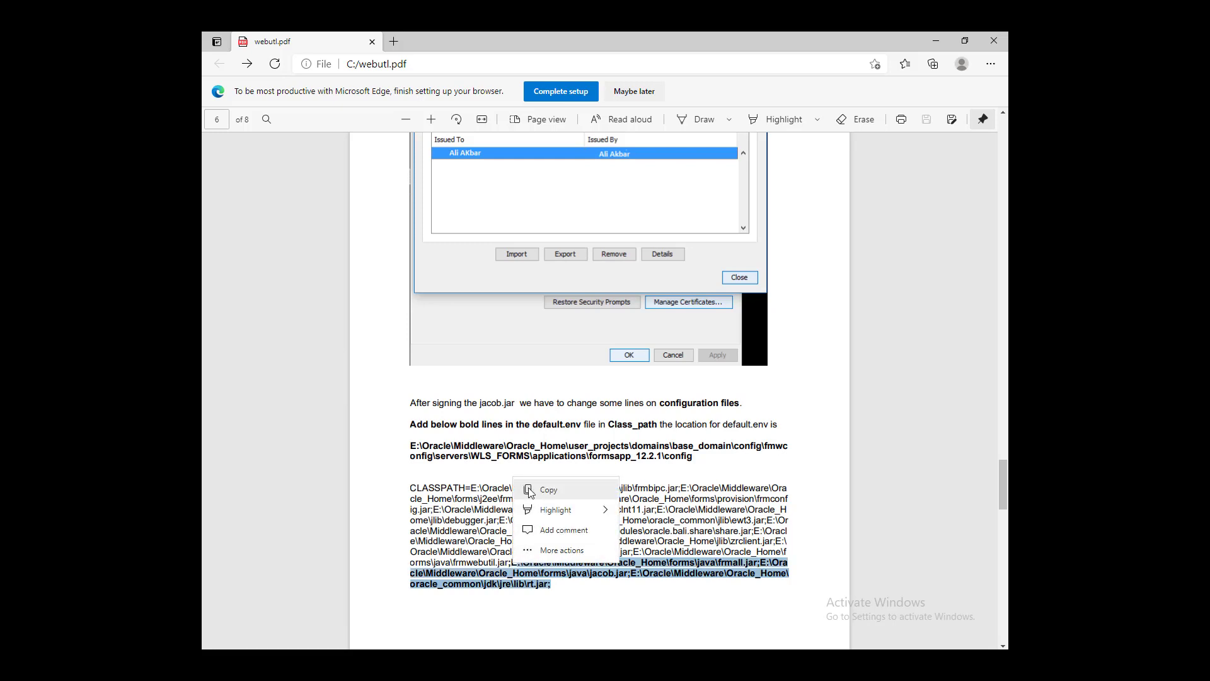
left_click(542, 491)
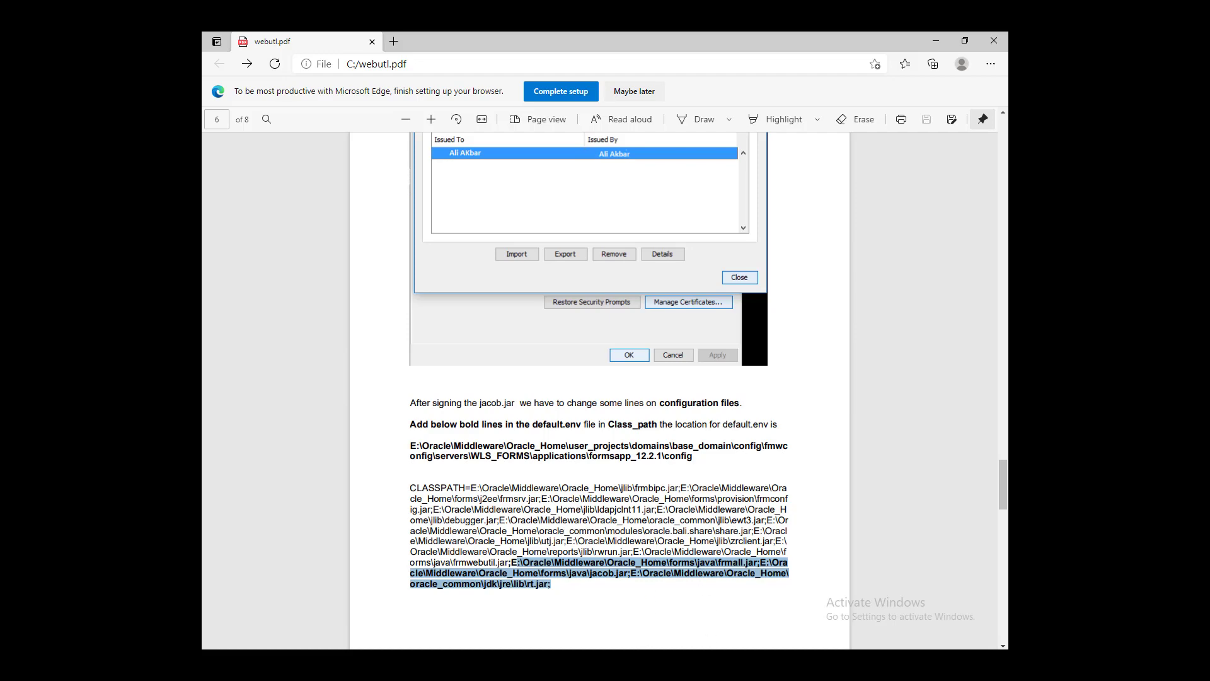
left_click(641, 624)
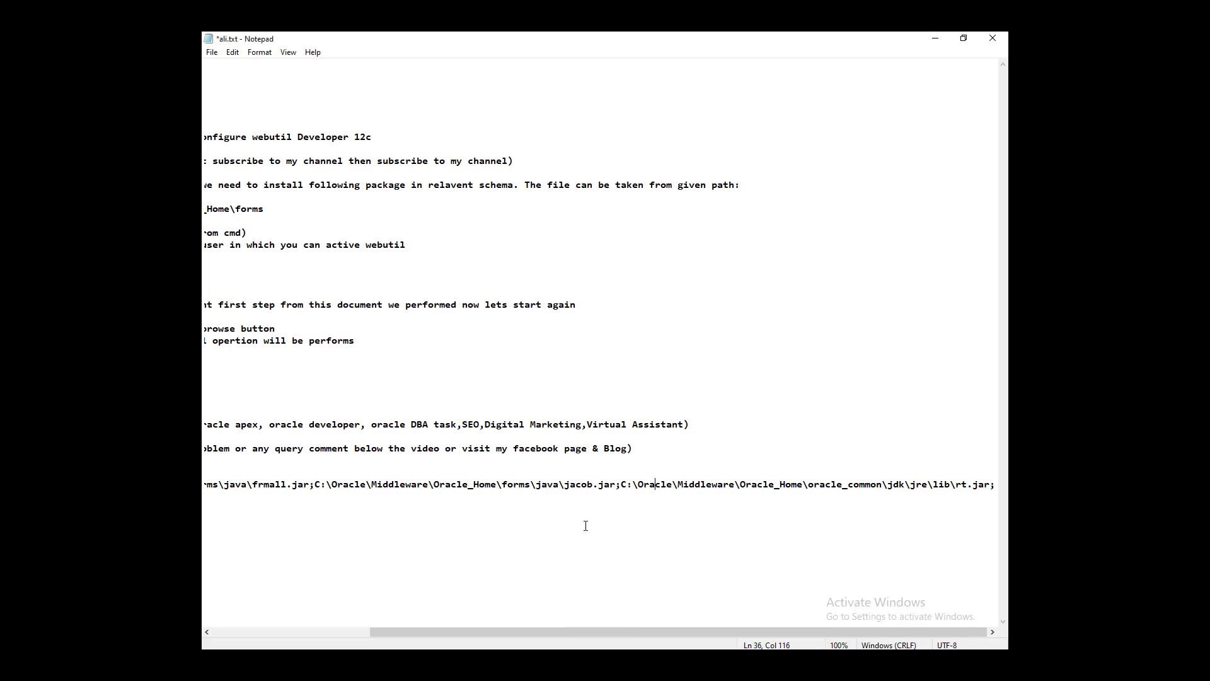
Select the full classpath line in the ali.txt notes
key("Home")
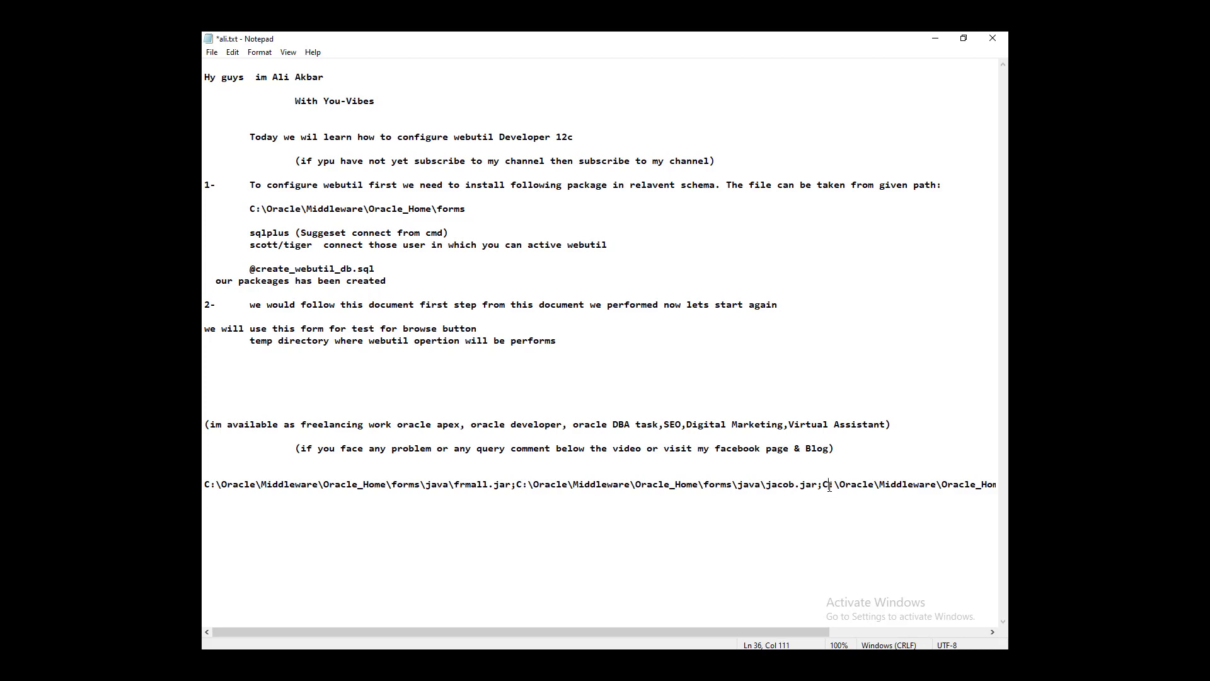
key("End")
key("shift+Home")
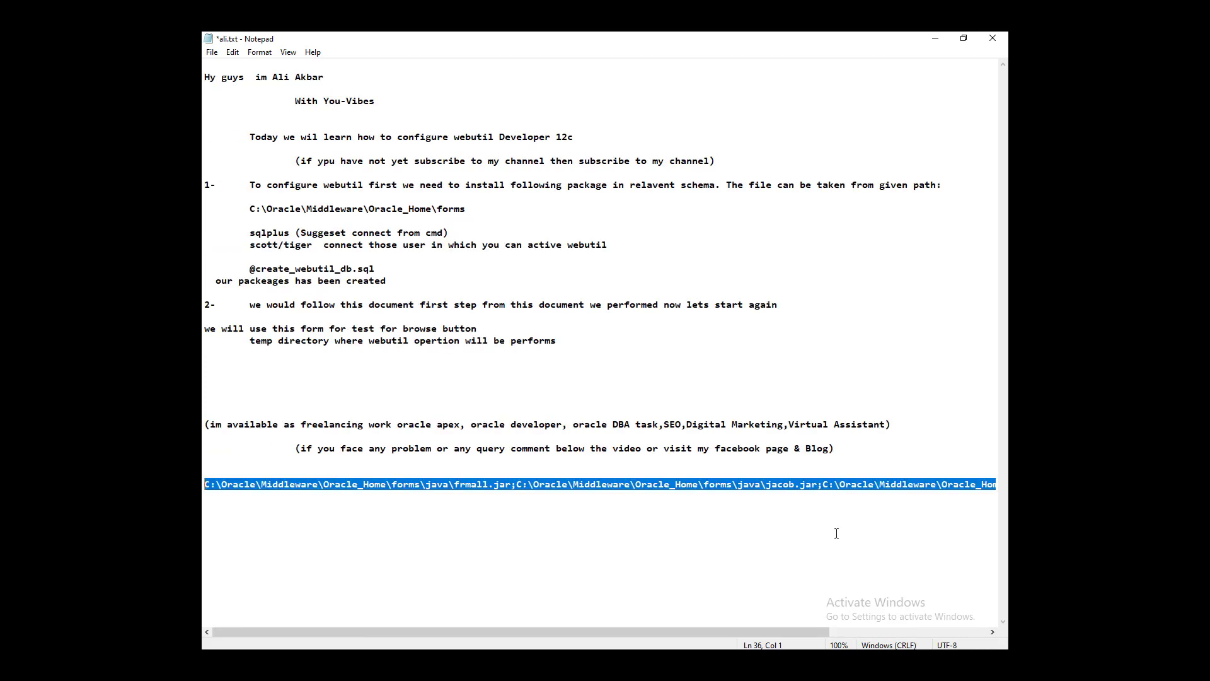
Append ';' and the copied classpath entries to the CLASSPATH line in default.env
left_click(750, 546)
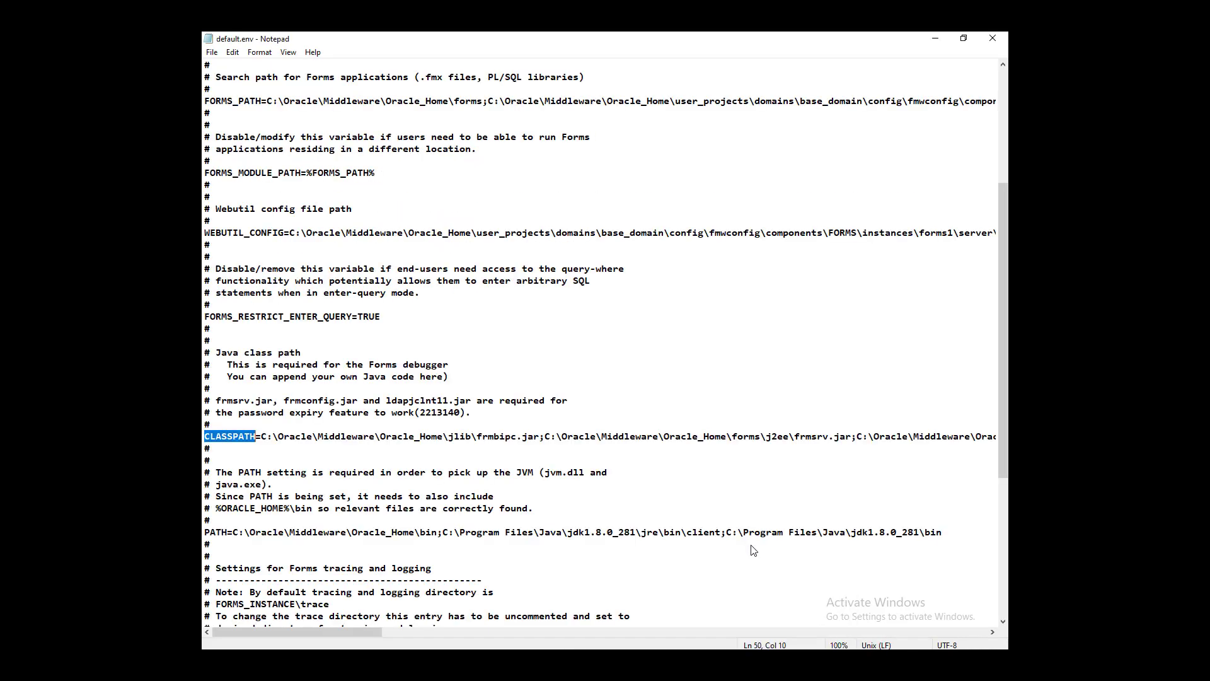
left_click(528, 436)
key("End")
type(";")
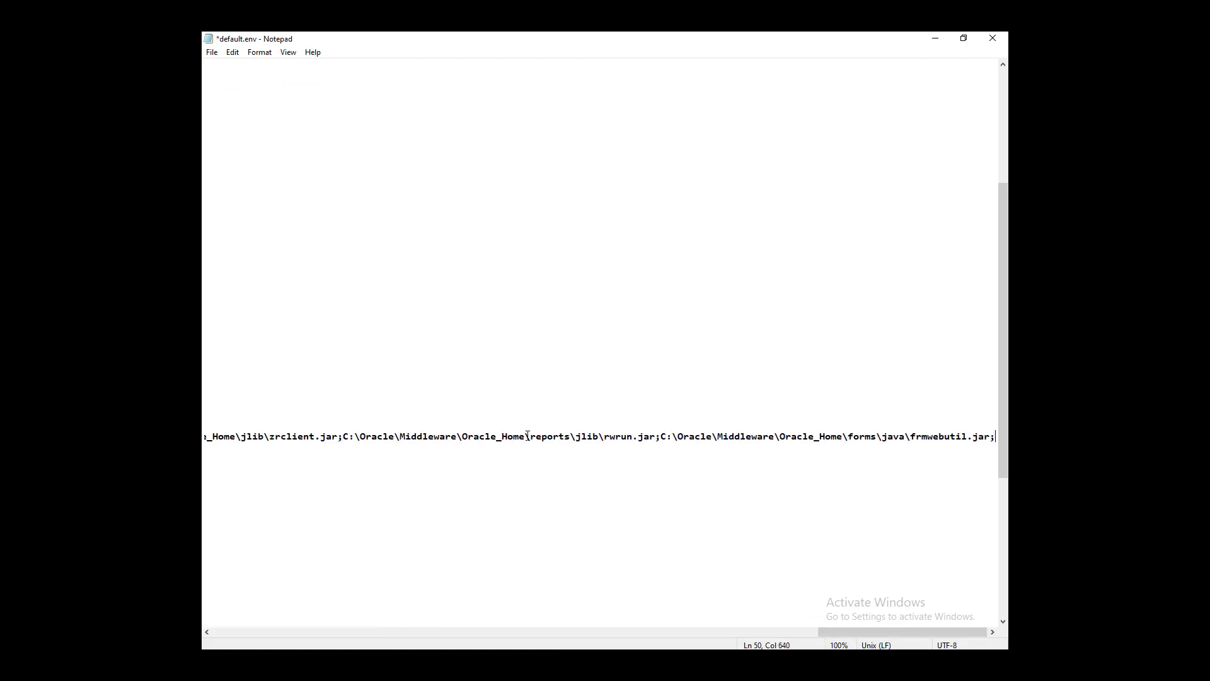
left_click(212, 51)
left_click(232, 52)
left_click(253, 113)
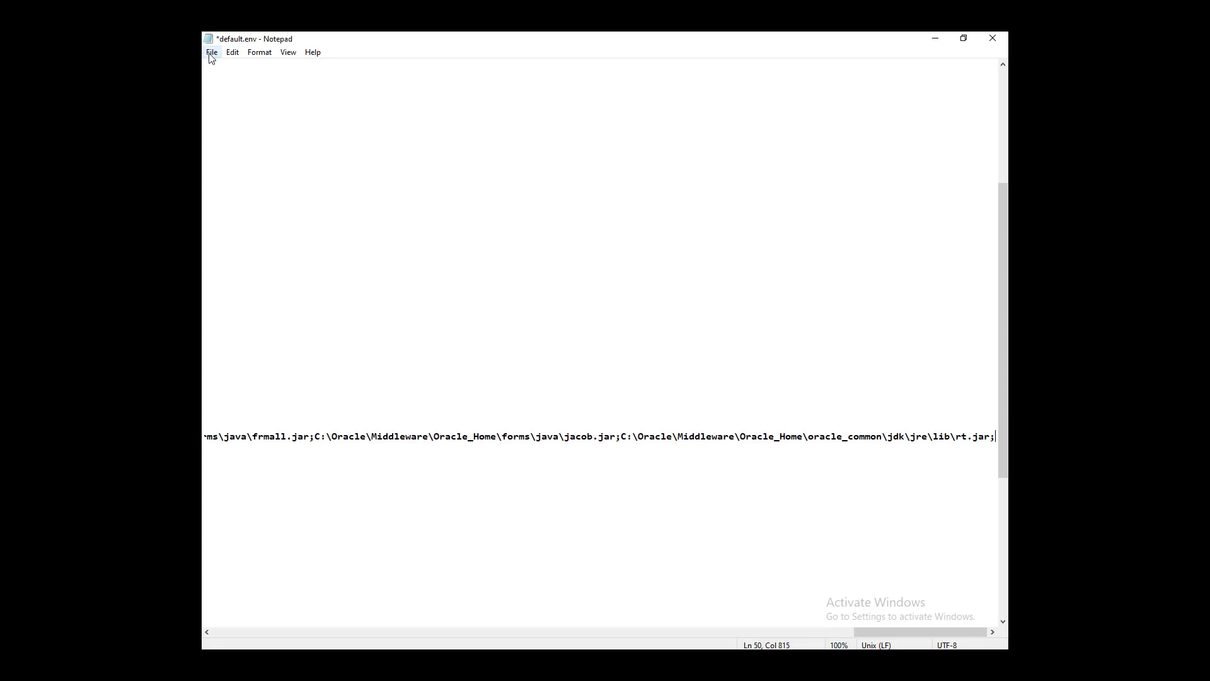
Save default.env with File > Save, then return to webutl.pdf
left_click(212, 52)
left_click(238, 108)
key("alt+Tab")
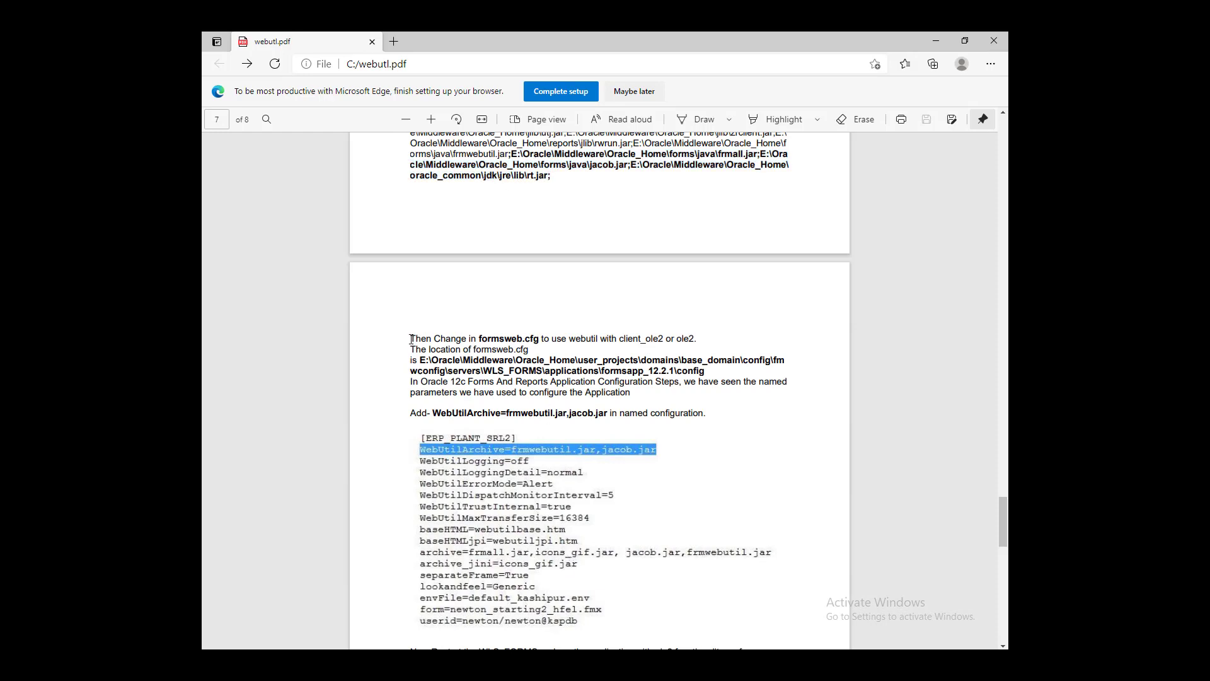
left_click_drag(411, 339, 547, 339)
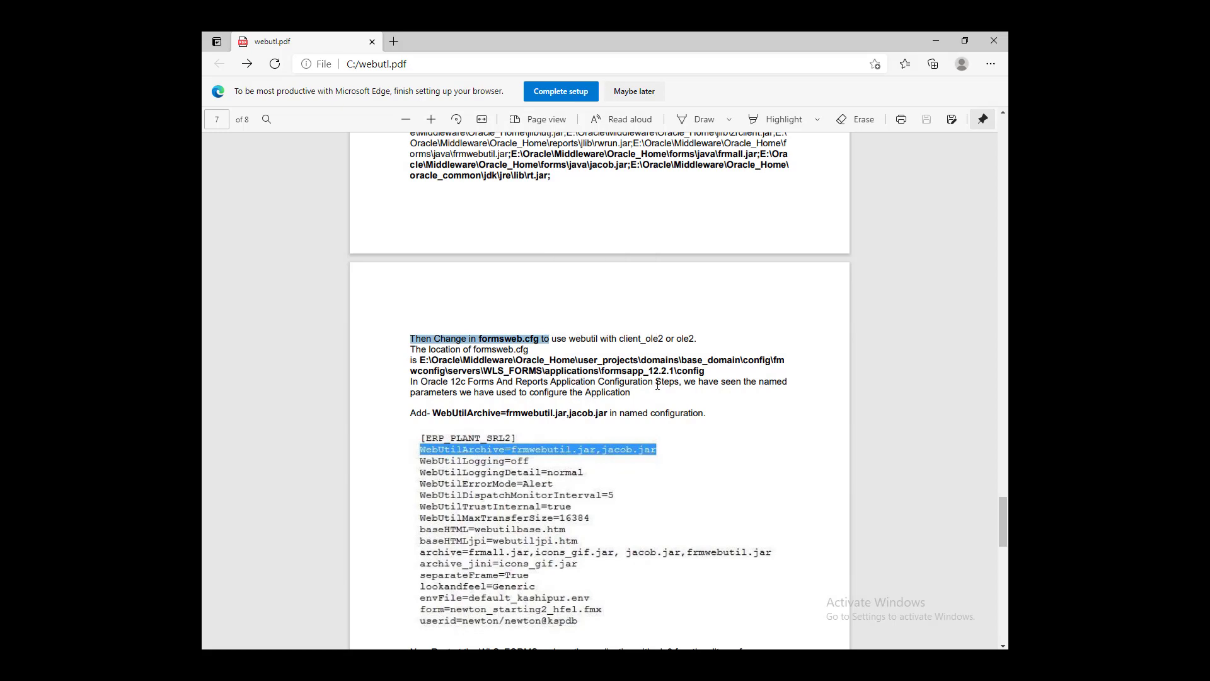
left_click(711, 370)
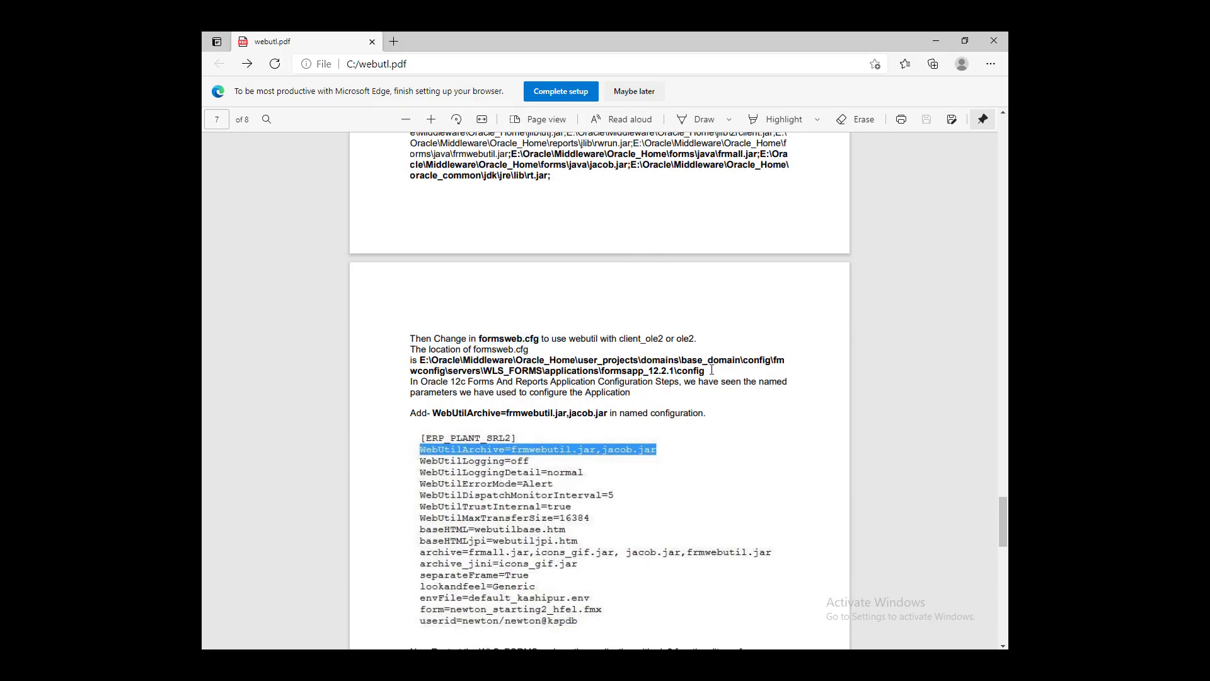
scroll(712, 370, "down", 5)
scroll(666, 356, "up", 3)
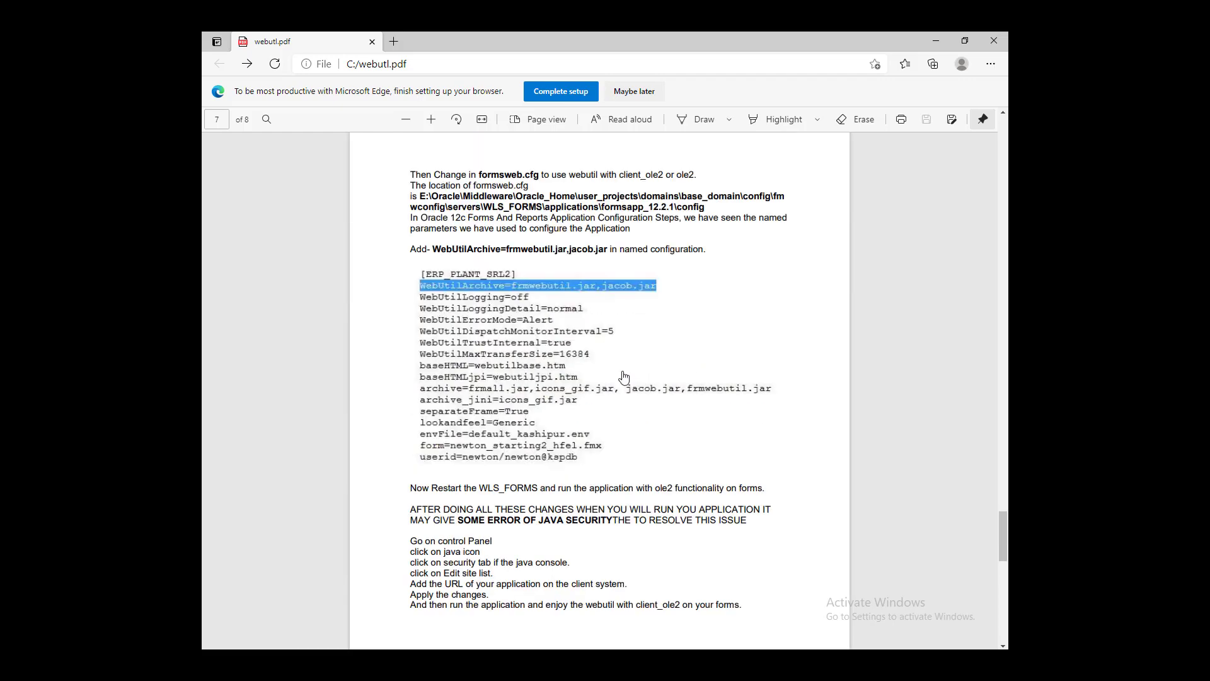
left_click_drag(510, 217, 489, 334)
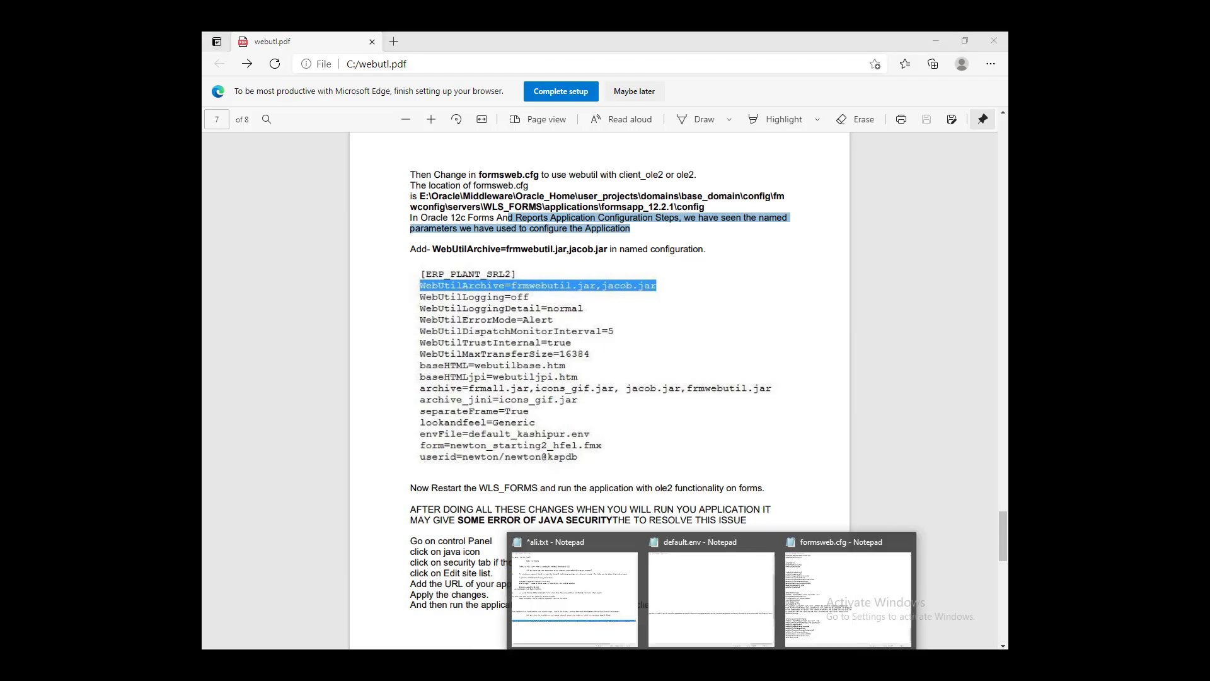
left_click(808, 611)
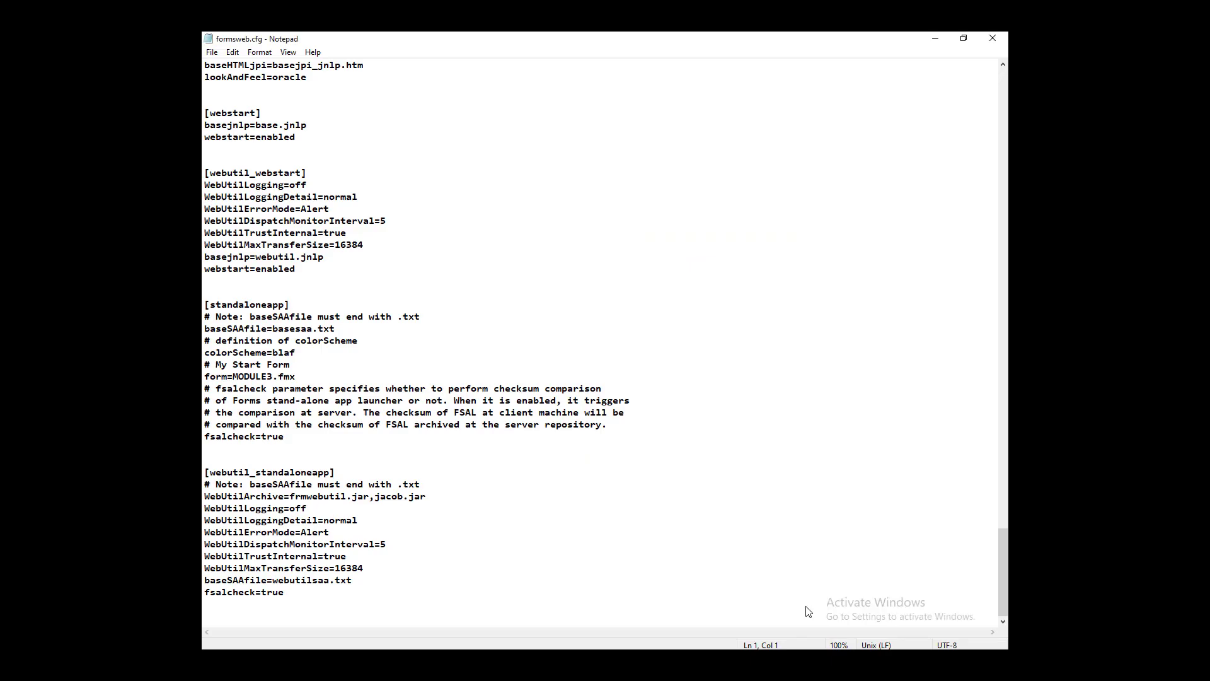
left_click(361, 354)
scroll(361, 355, "up", 15)
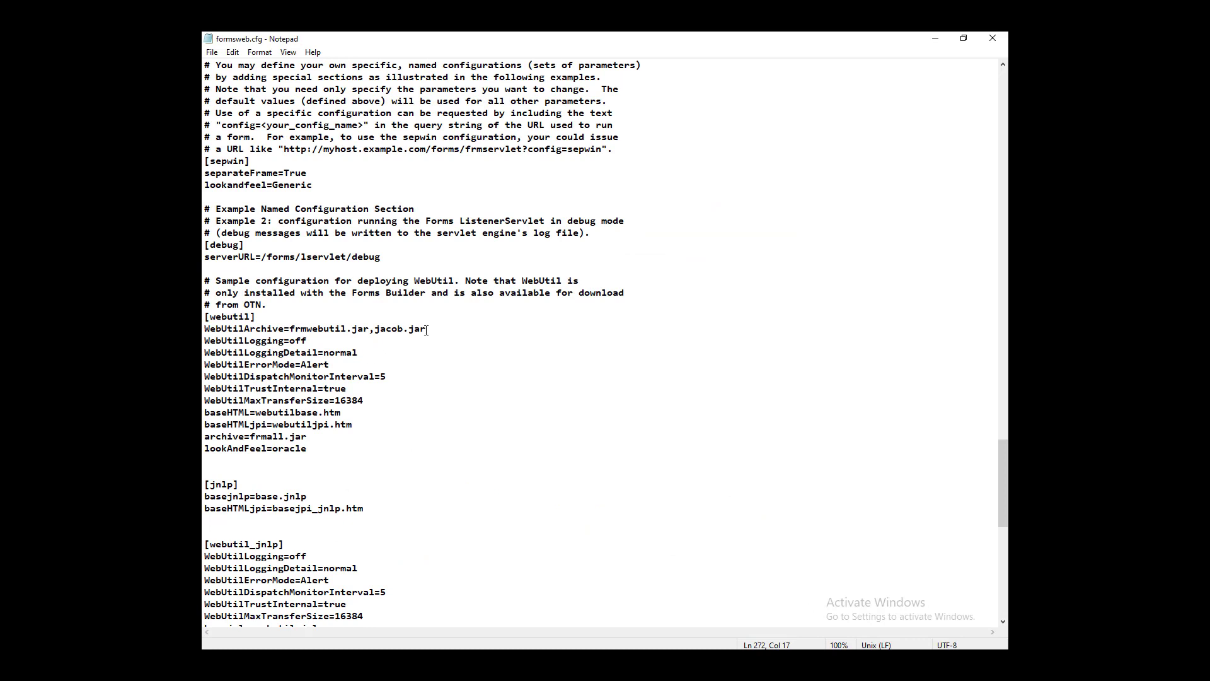
left_click_drag(432, 327, 203, 328)
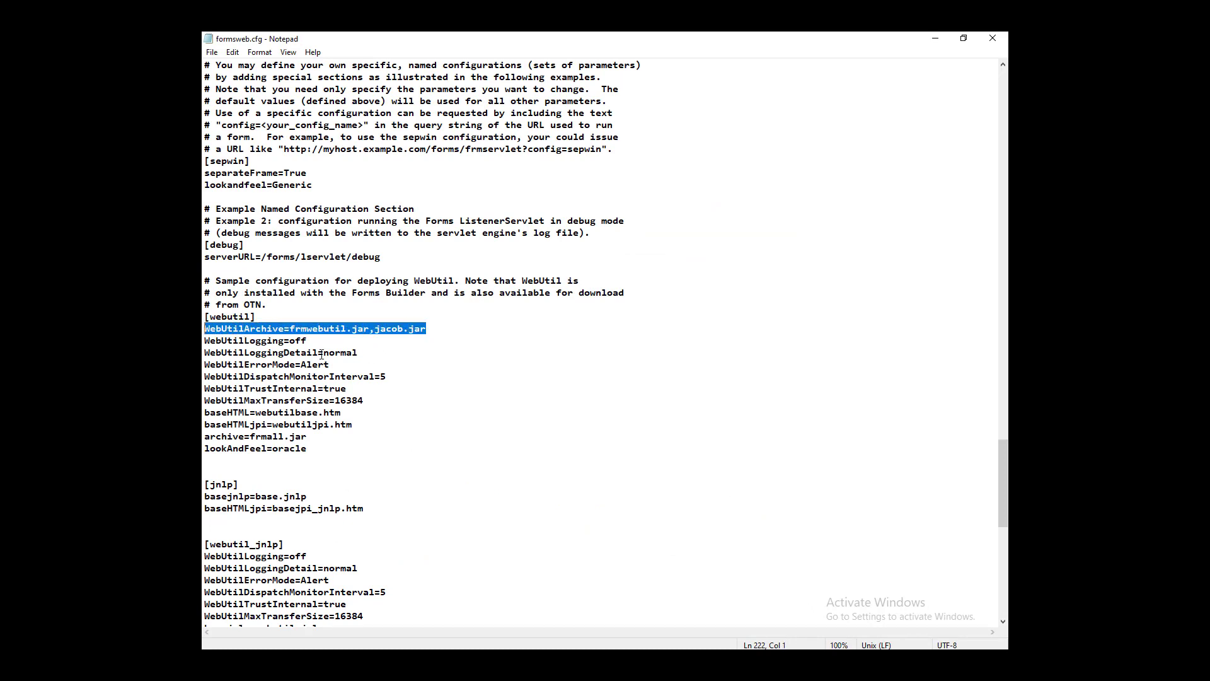
left_click_drag(308, 341, 290, 341)
Find and highlight the restart-WLS_FORMS step in the webutl.pdf guide, then go to the WebLogic console
key("alt+Tab")
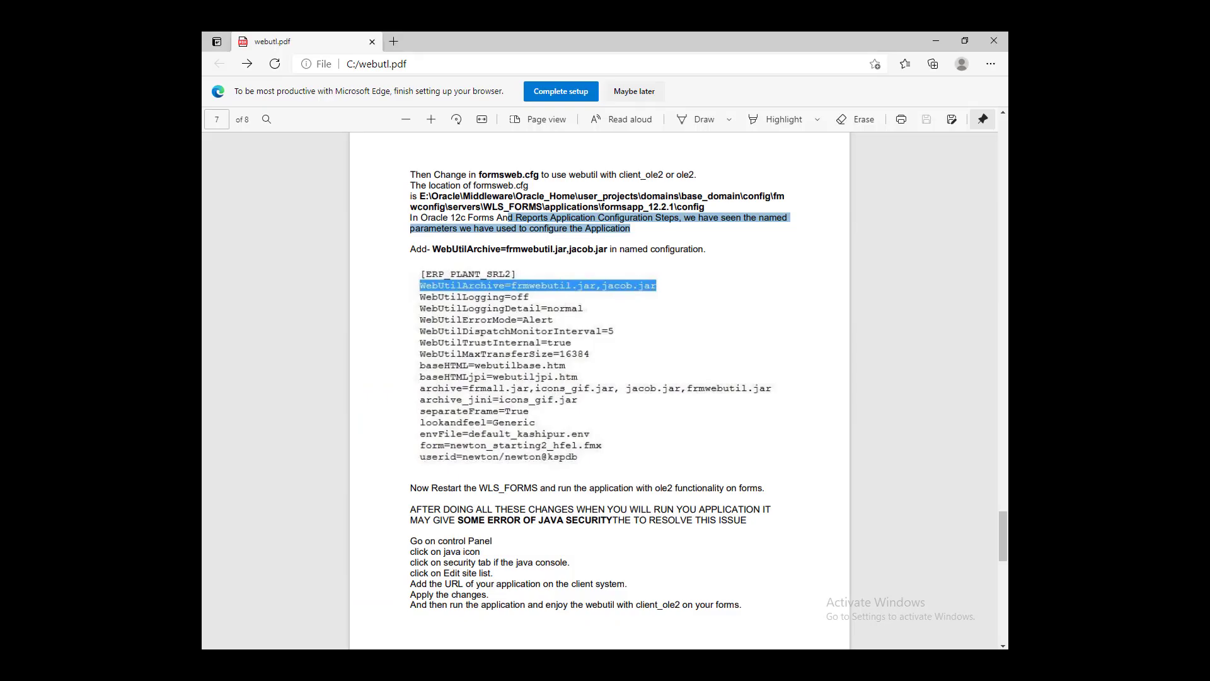
scroll(627, 321, "down", 3)
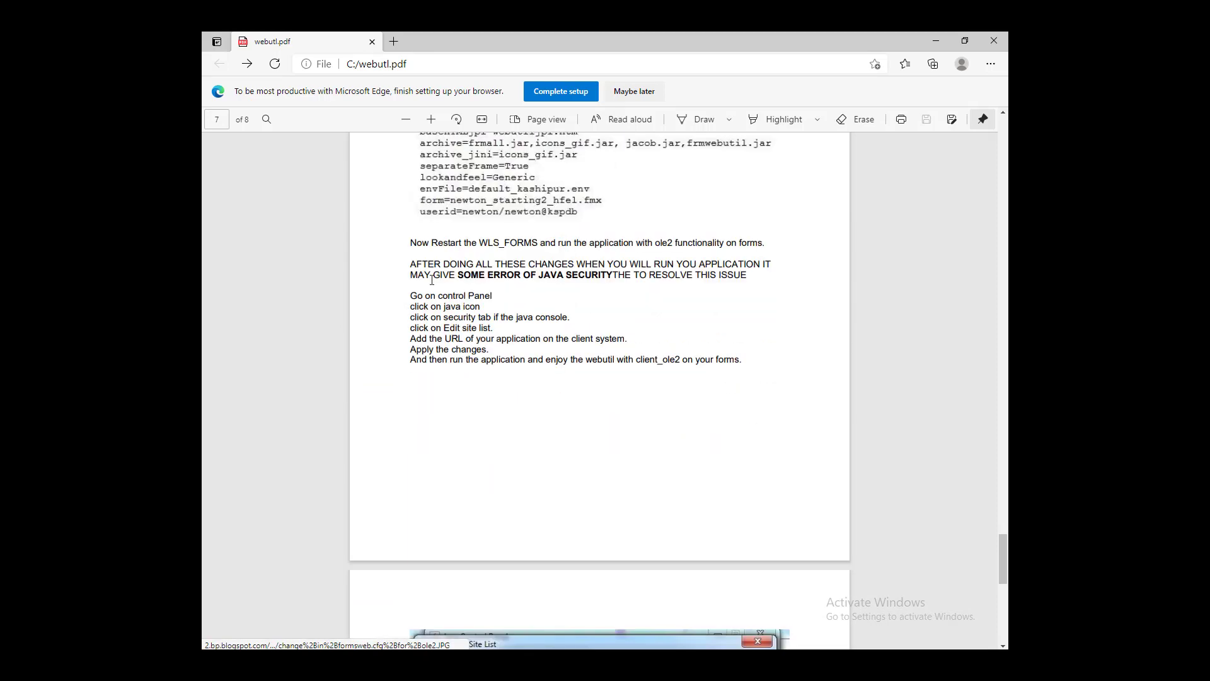
left_click_drag(412, 243, 550, 244)
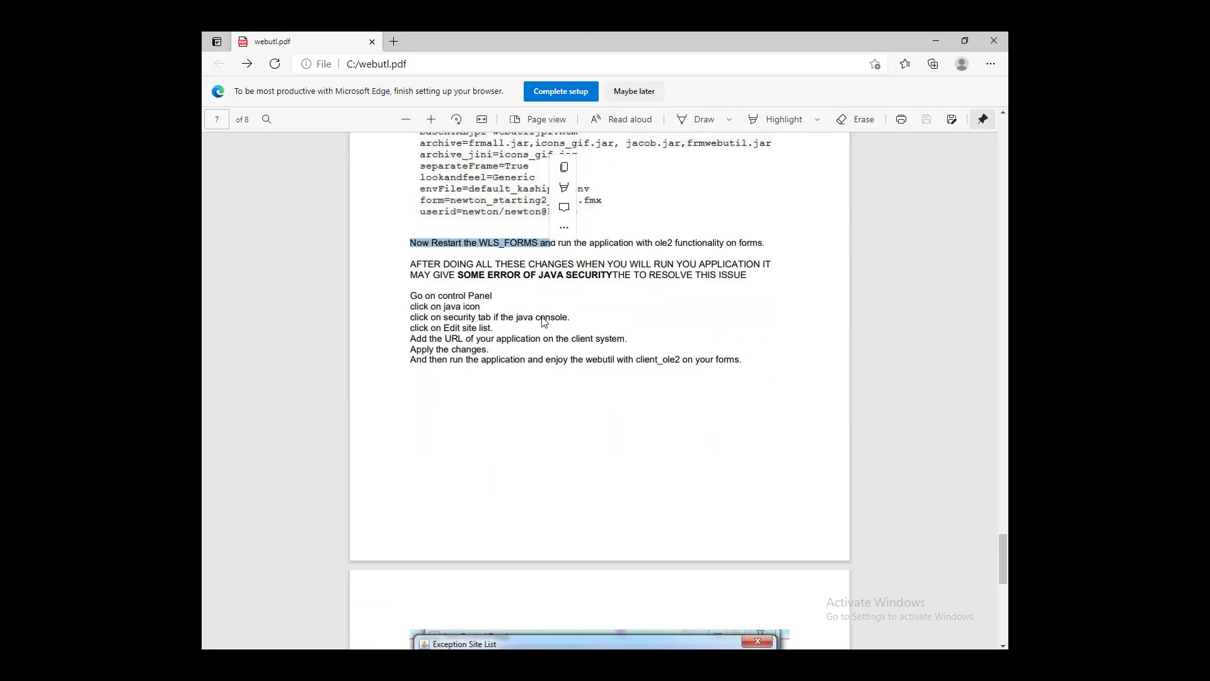
key("alt+Tab")
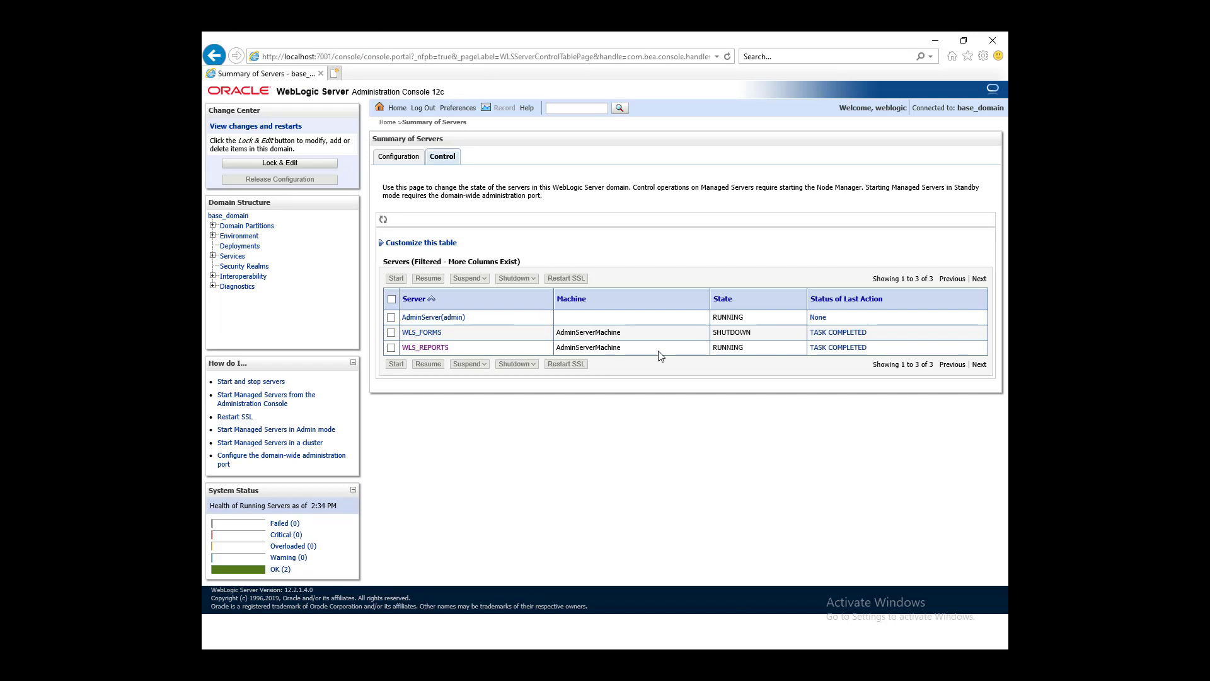
Start the WLS_FORMS server from the WebLogic console's Control tab and confirm with Yes
left_click(391, 332)
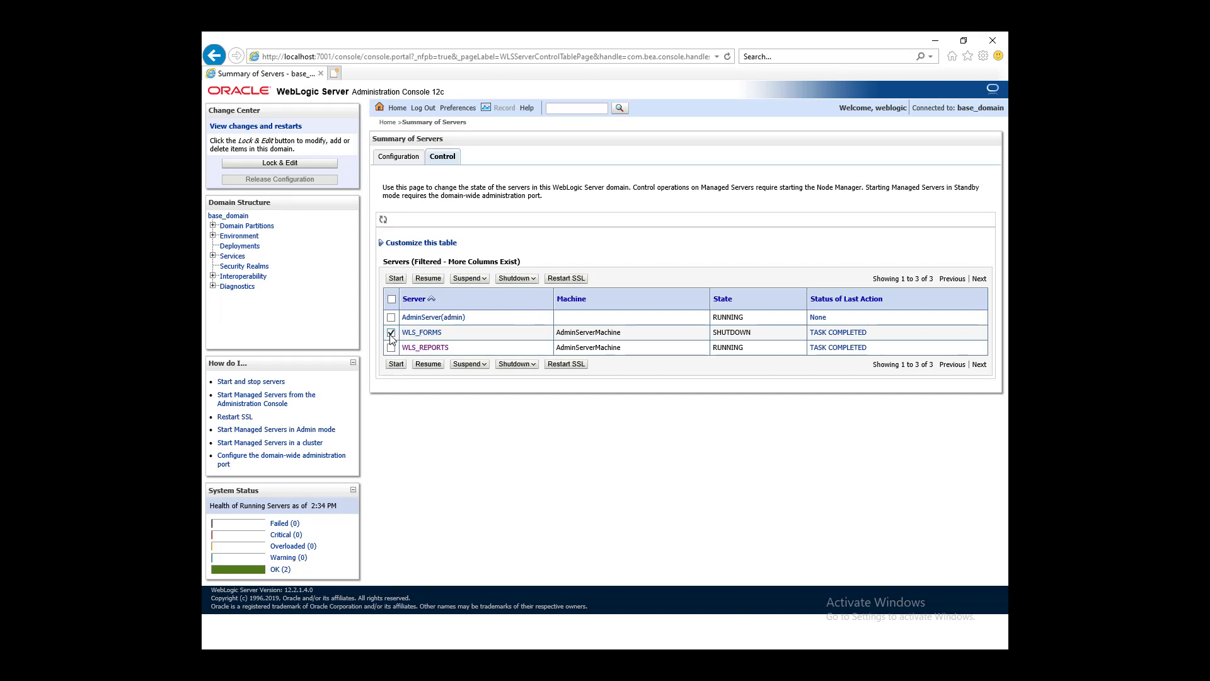
left_click(396, 278)
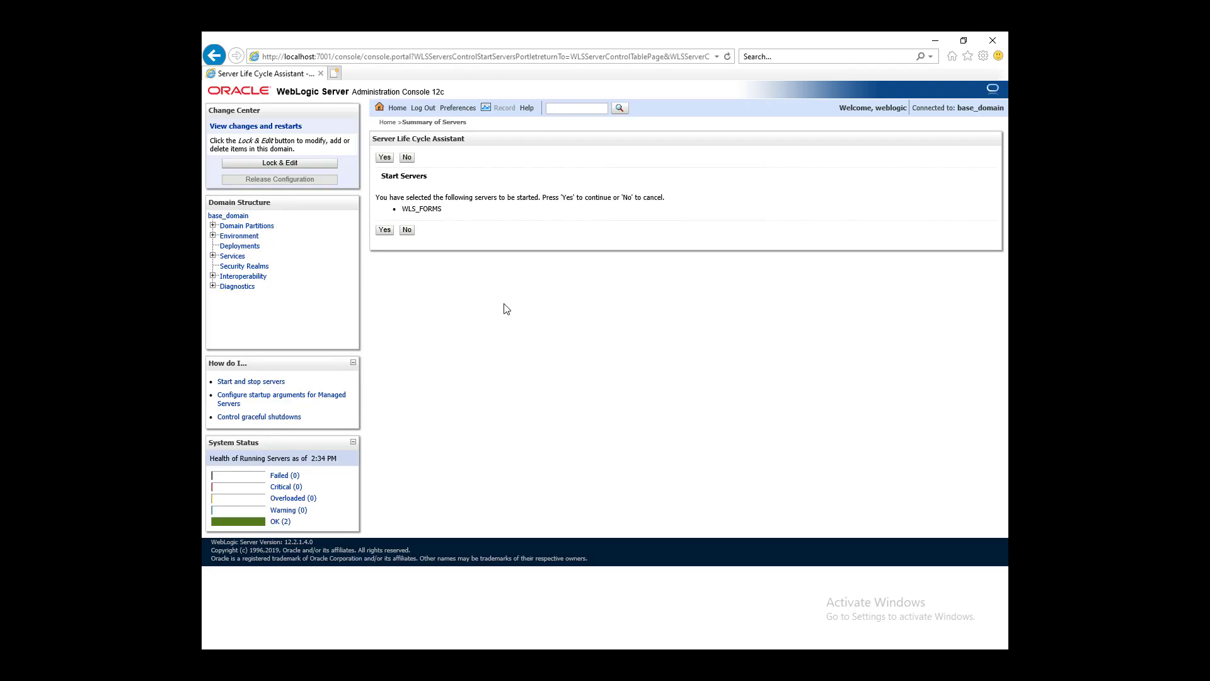
left_click(384, 231)
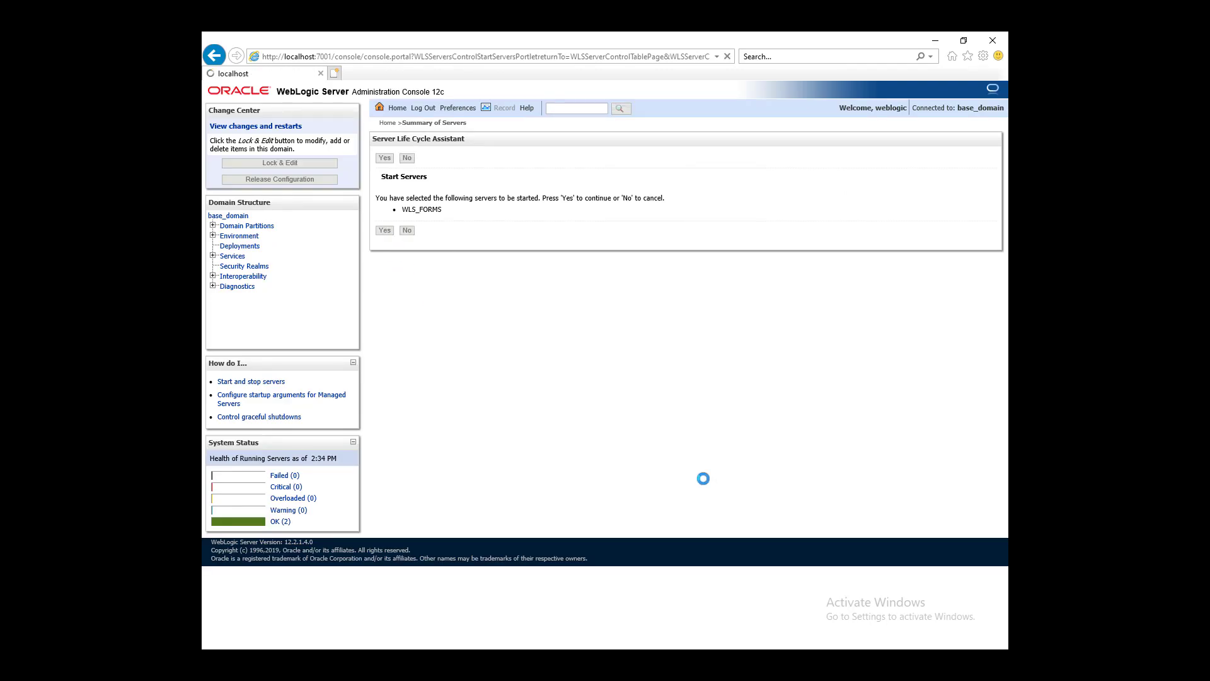
key("alt+Tab")
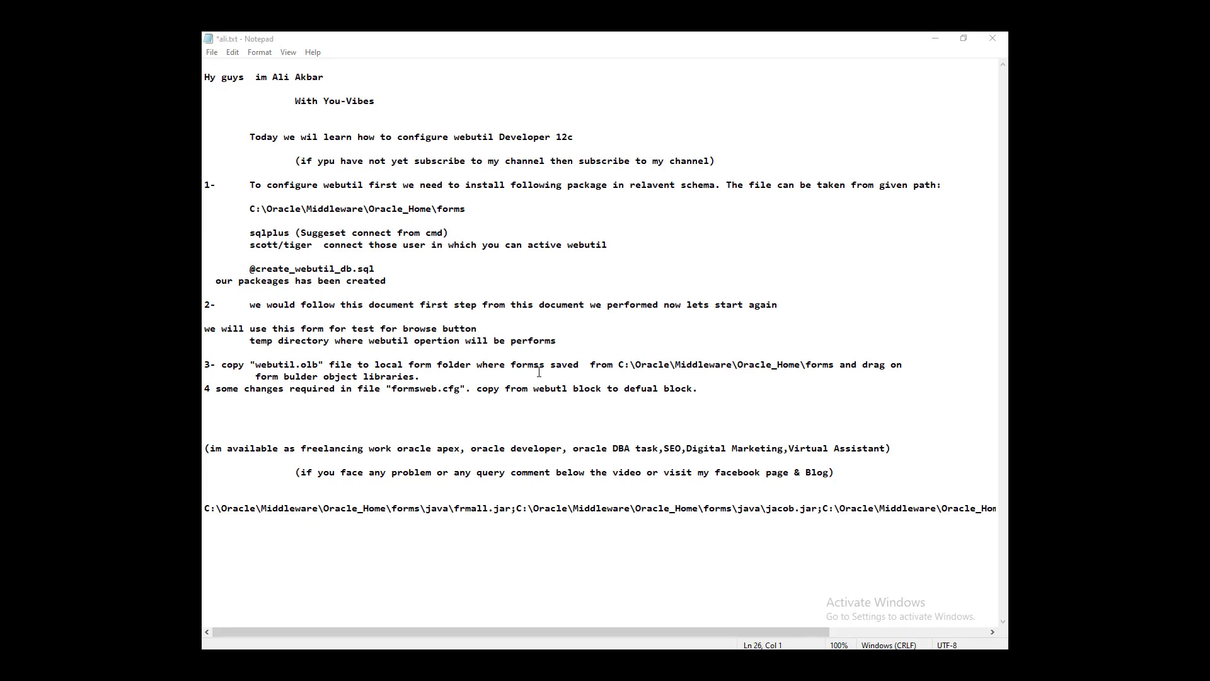
left_click(750, 366)
key("Home")
key("shift+End")
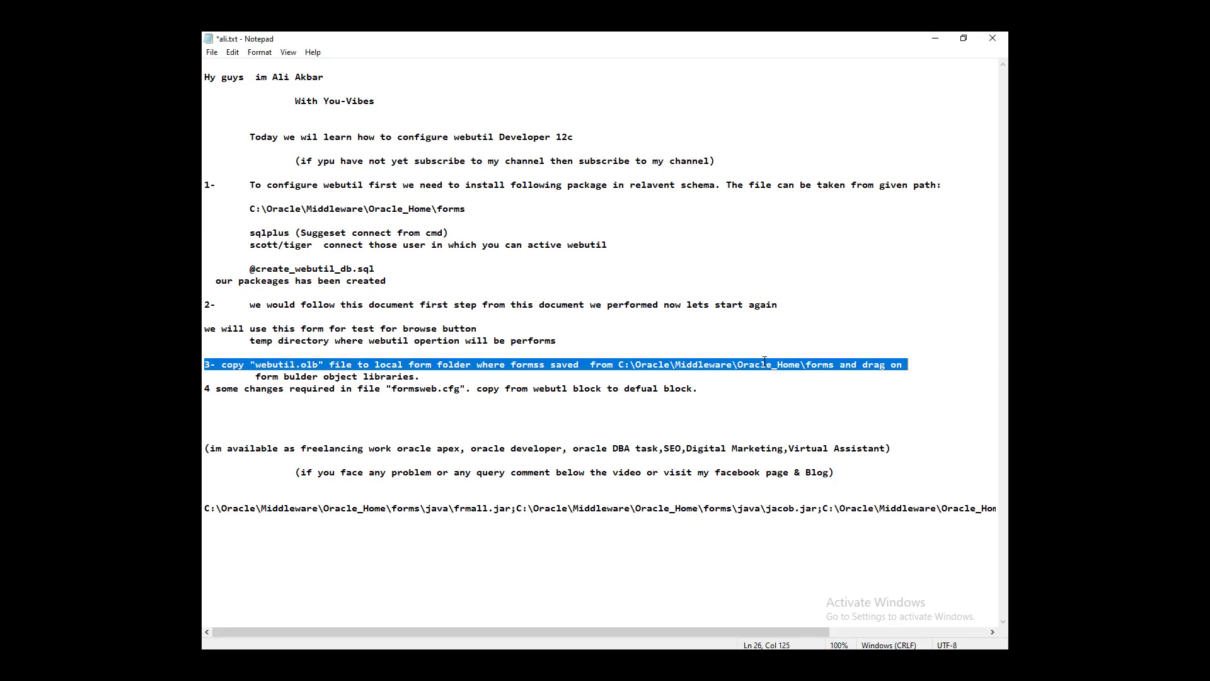
key("shift+Down")
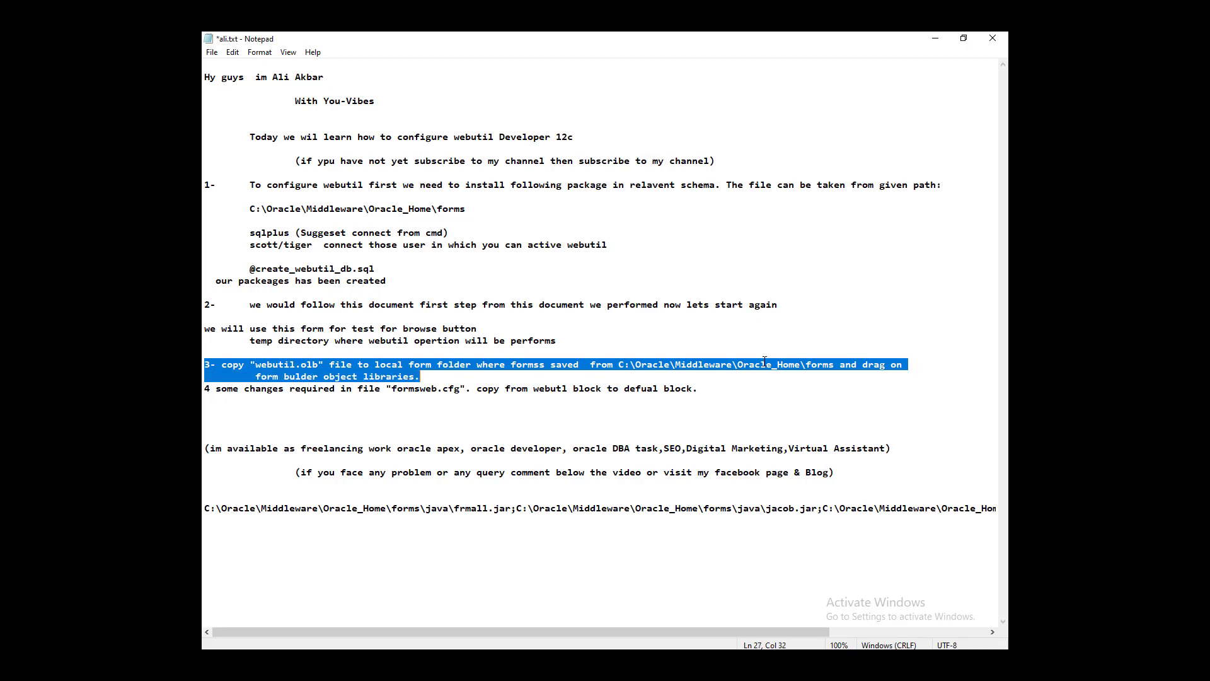
key("Right")
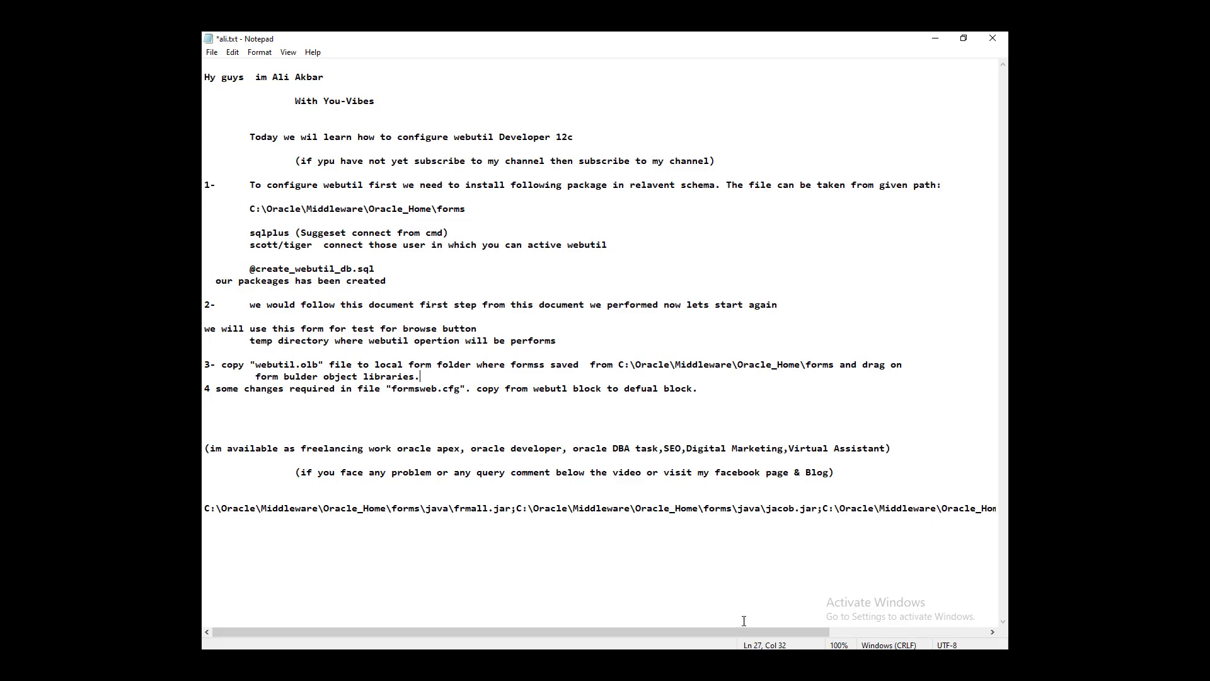
left_click(557, 676)
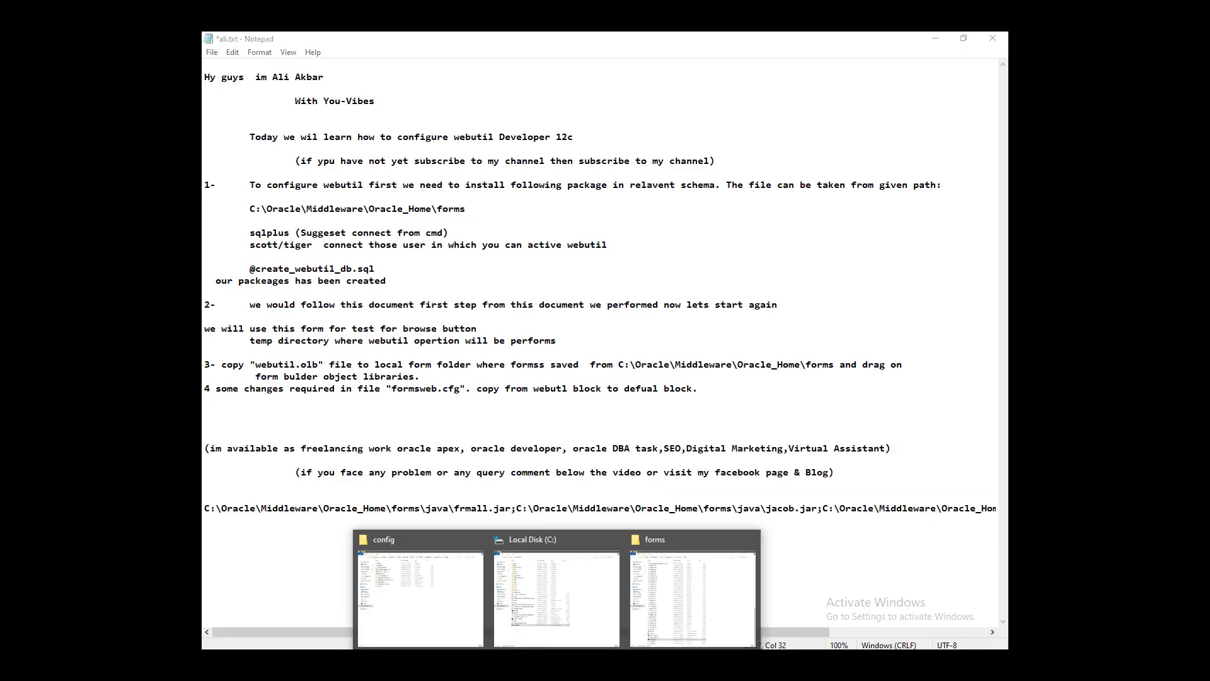
Paste the copied webutil.olb into C:\forms beside webutil.pll and webutil.plx
left_click(634, 641)
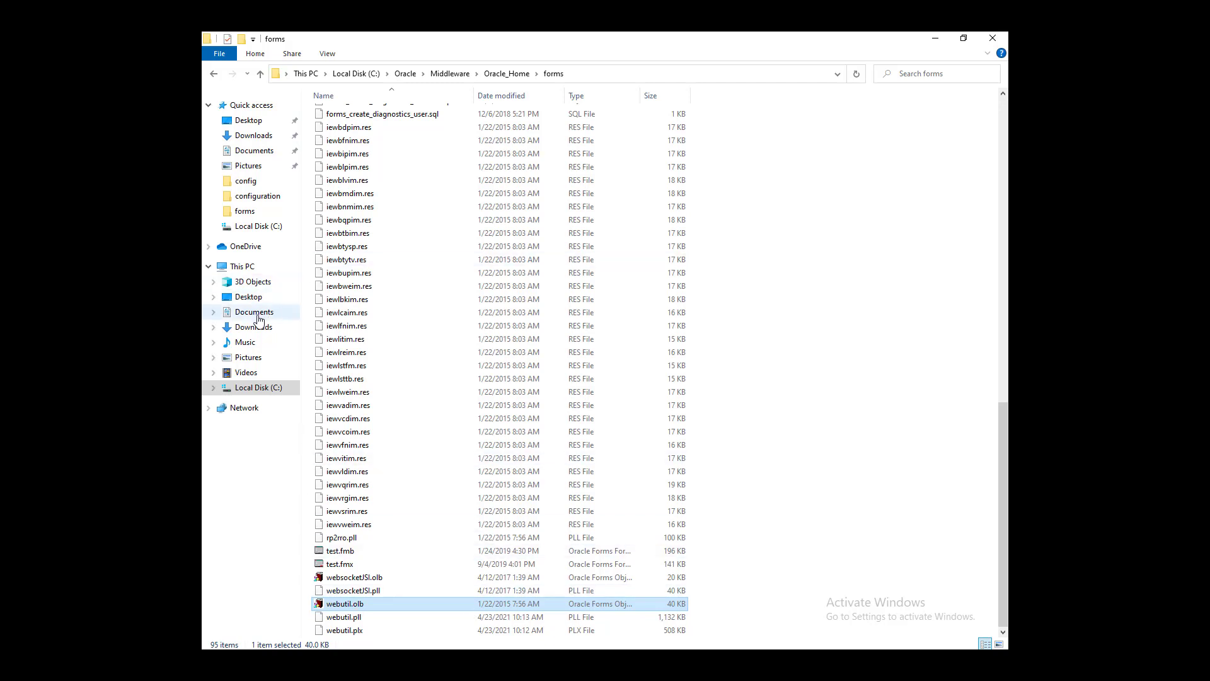
left_click(270, 387)
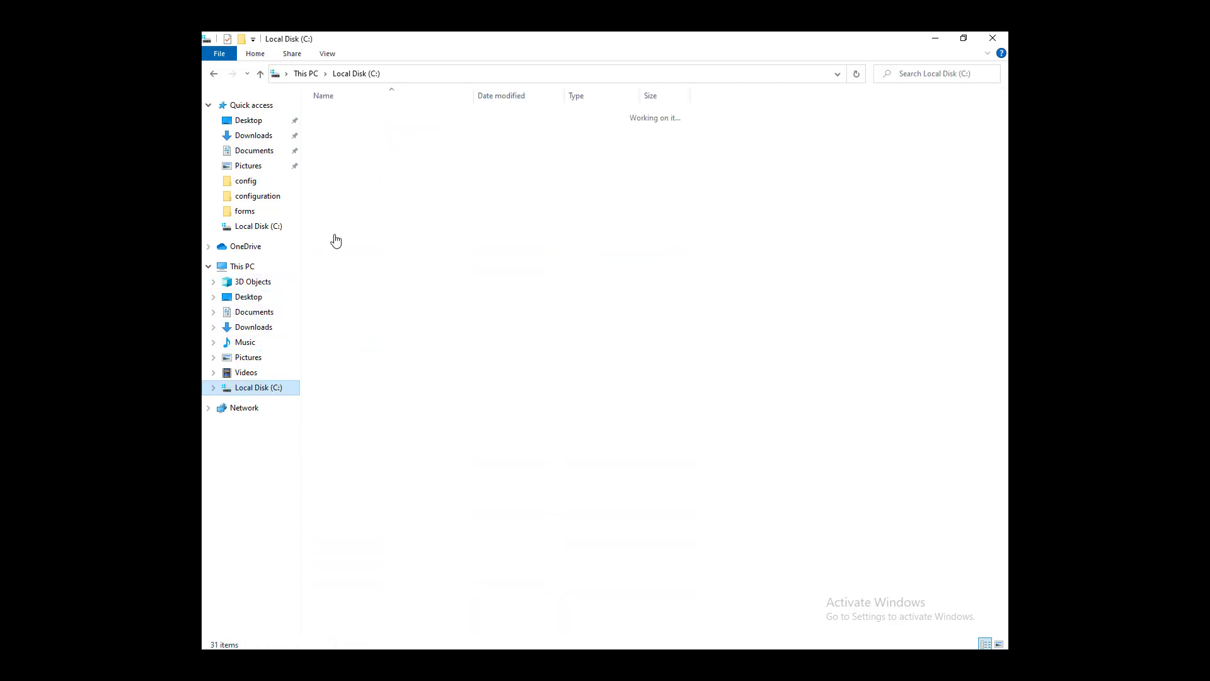
double_click(336, 127)
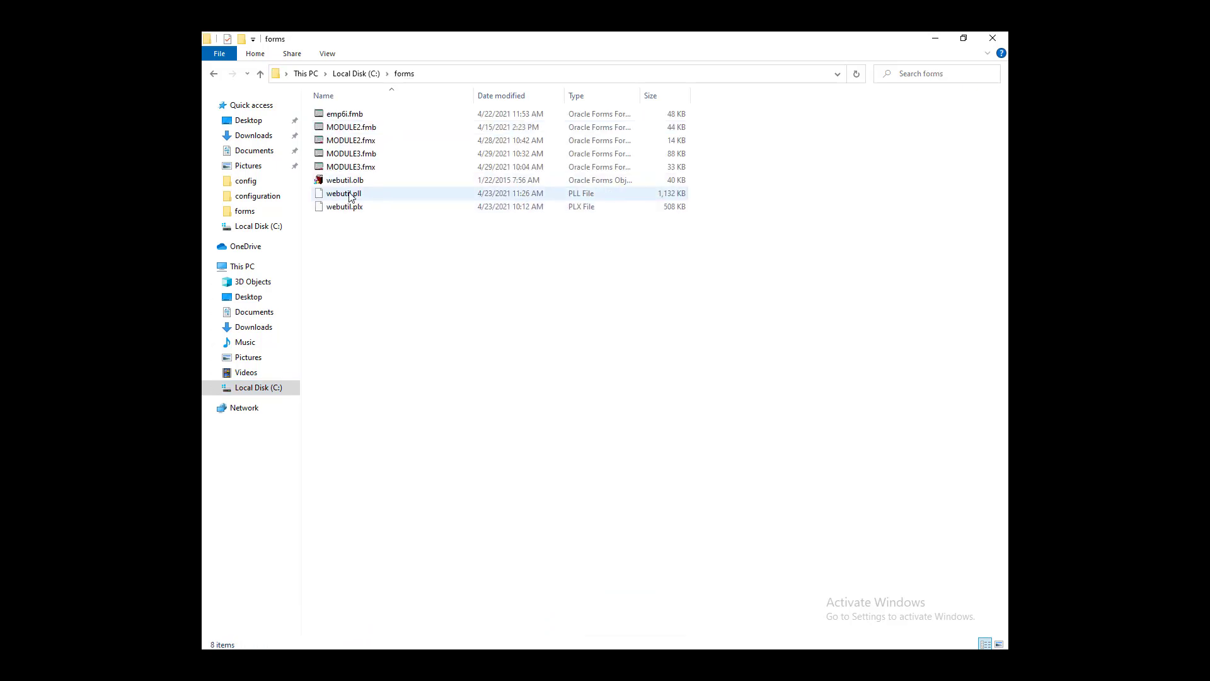
left_click(357, 193)
left_click(358, 181)
left_click(487, 325)
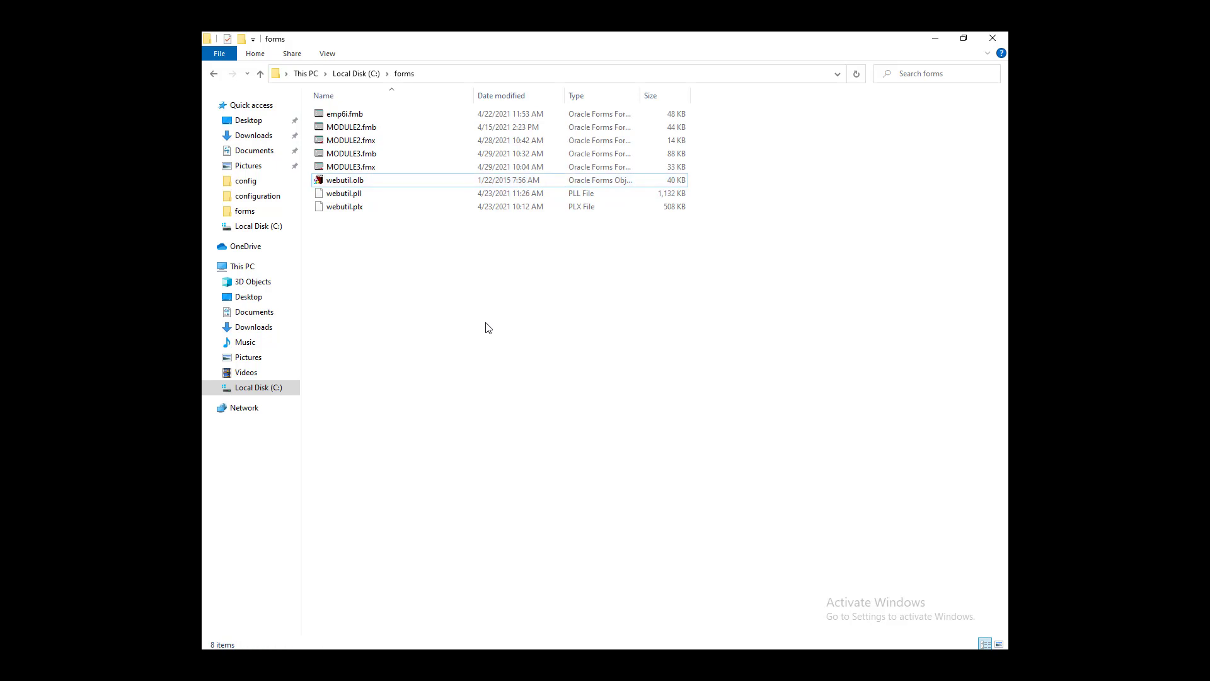
right_click(486, 323)
left_click(528, 412)
left_click(750, 589)
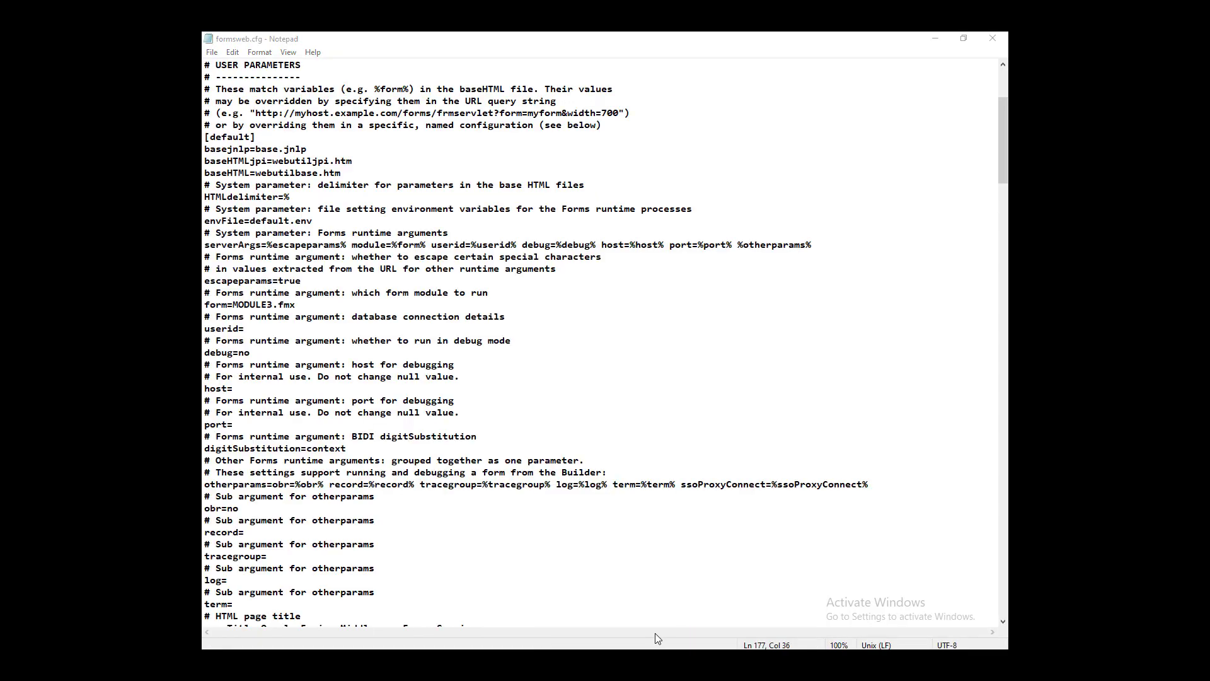
Highlight the ali.txt note about dragging webutil.olb onto the Form Builder object libraries
left_click(639, 614)
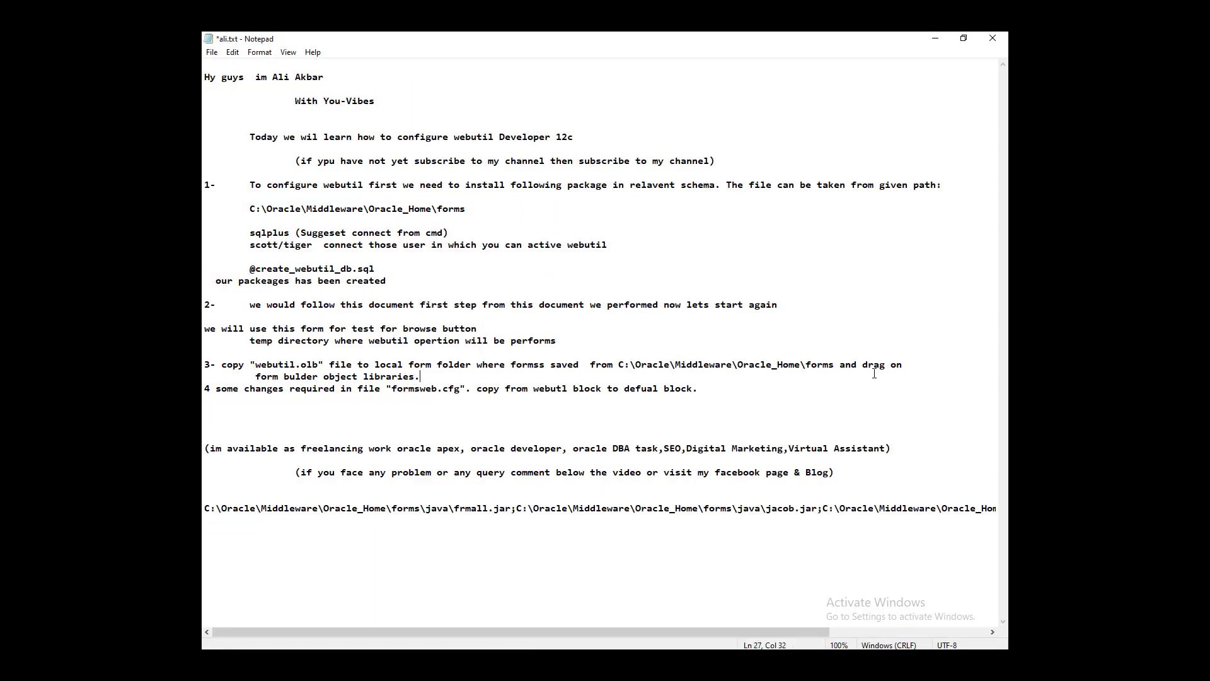
left_click_drag(840, 364, 819, 379)
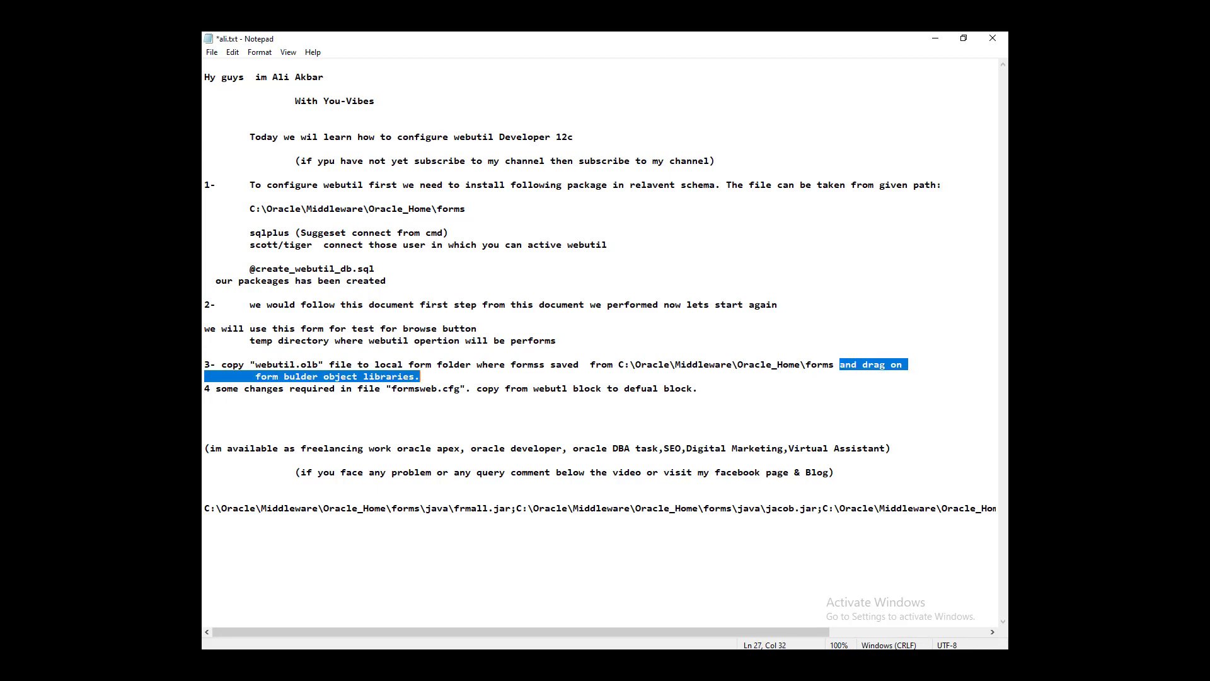
left_click(556, 668)
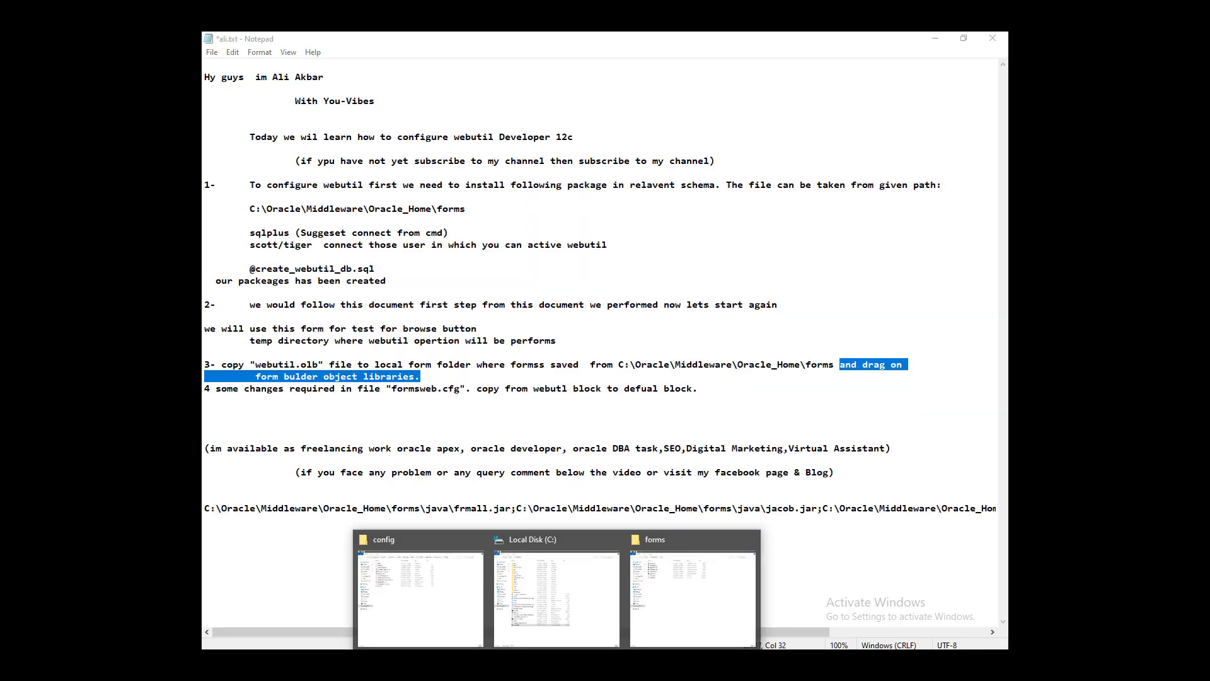
left_click(676, 616)
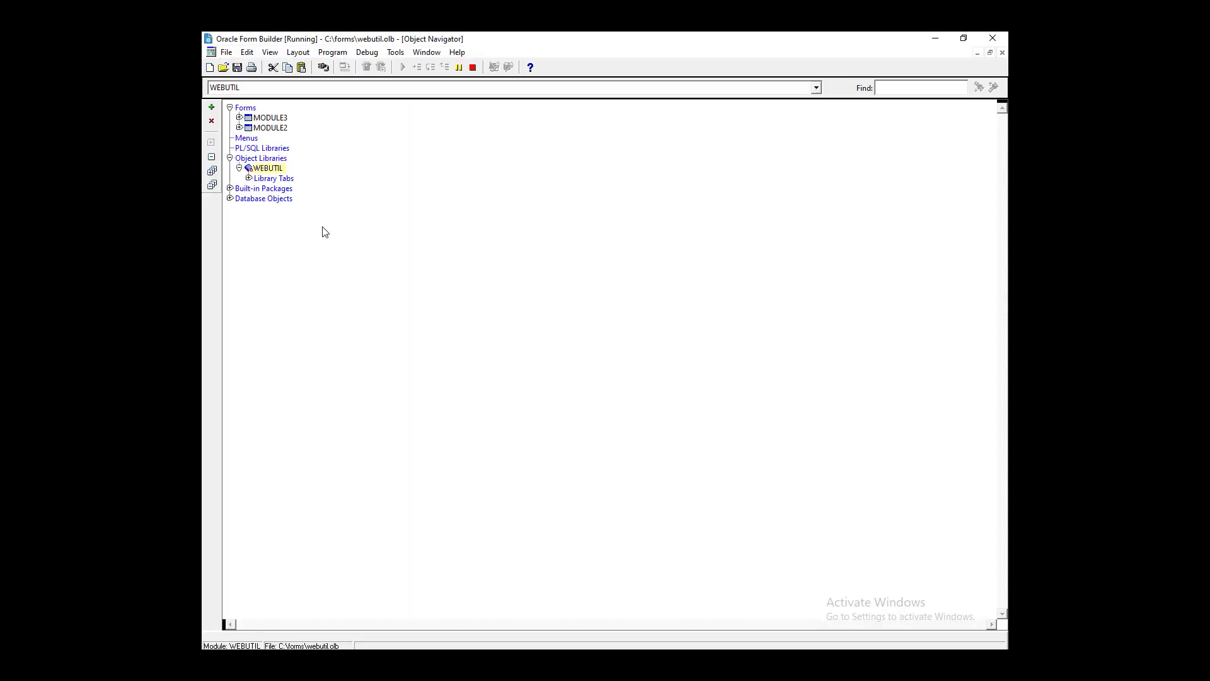
Drag webutil.olb from C:\forms onto Object Libraries in Form Builder's Object Navigator
left_click(964, 37)
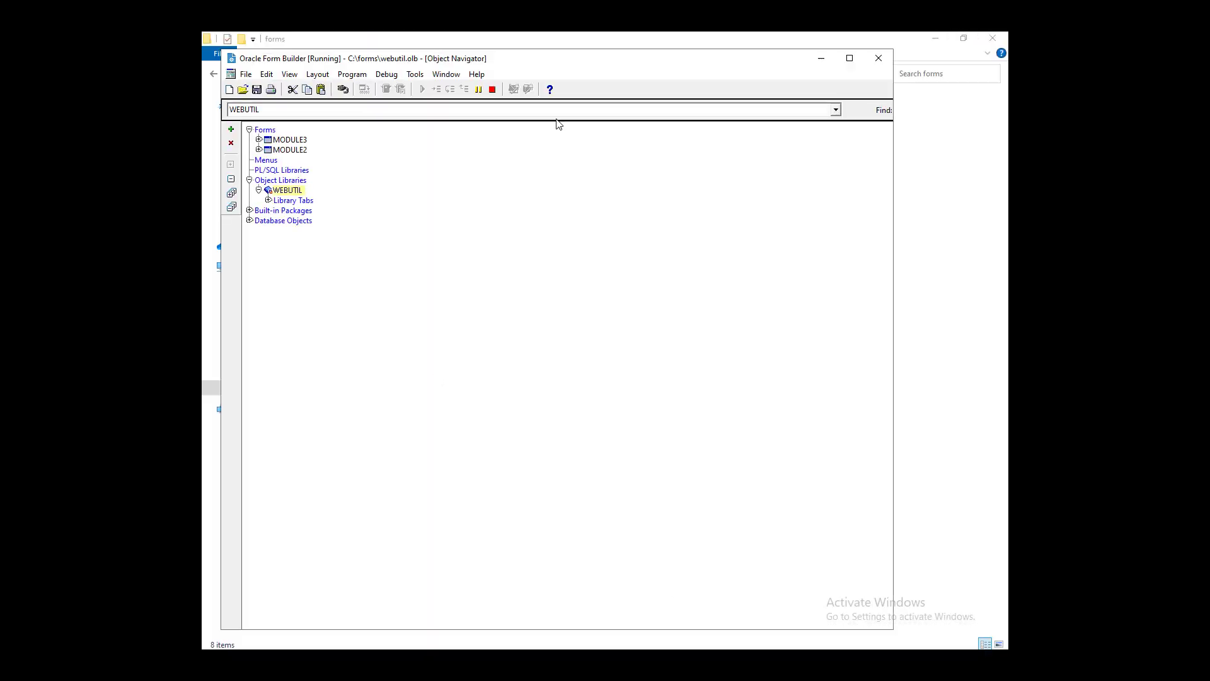
left_click_drag(567, 59, 706, 118)
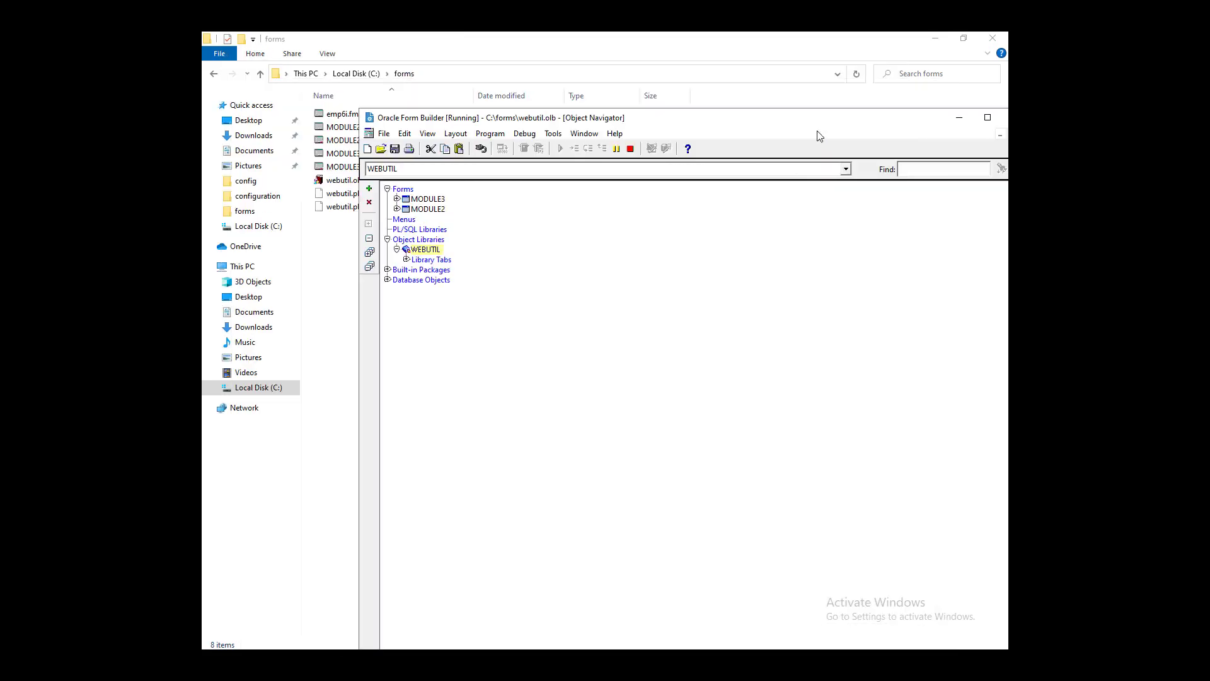
left_click_drag(819, 136, 938, 175)
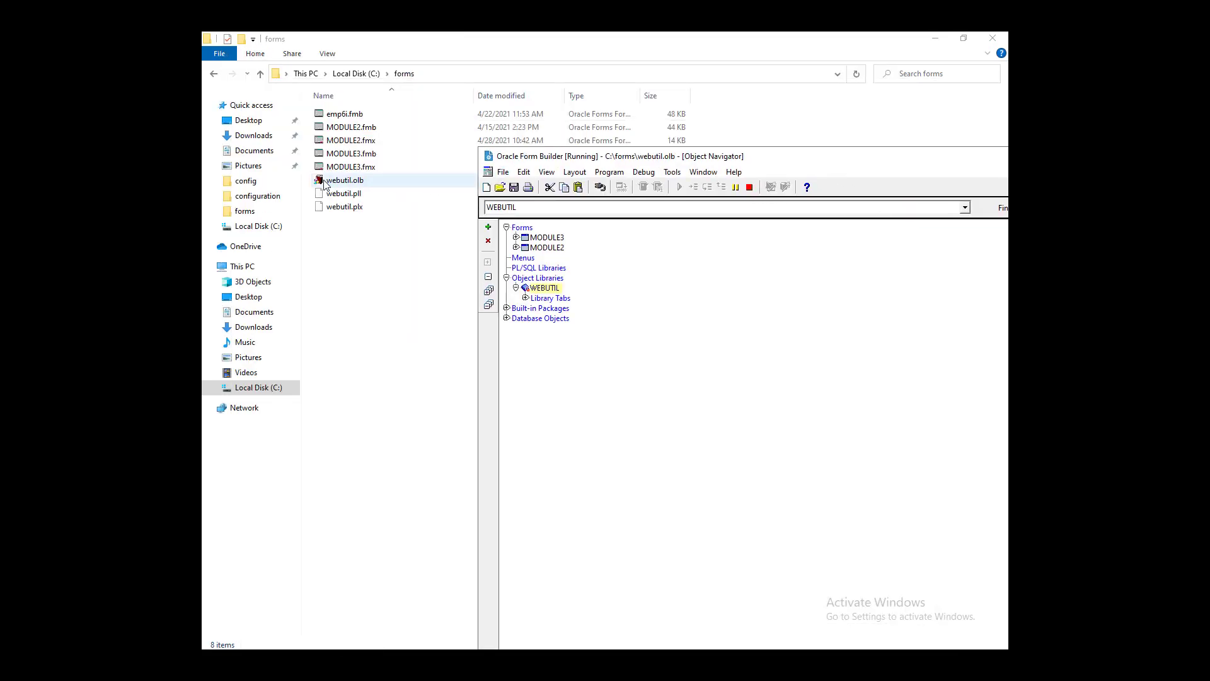
left_click_drag(325, 184, 367, 179)
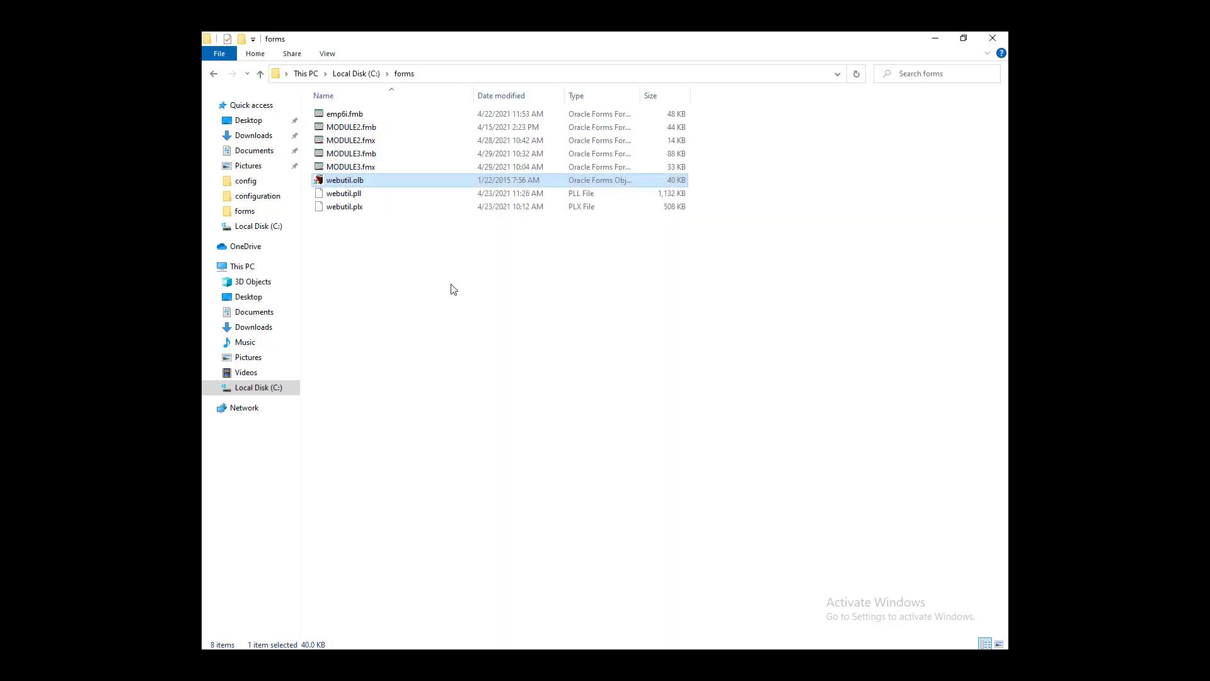
key("alt+Tab")
Review the object-libraries note and check the WEBUTIL library listed in Form Builder
triple_click(434, 375)
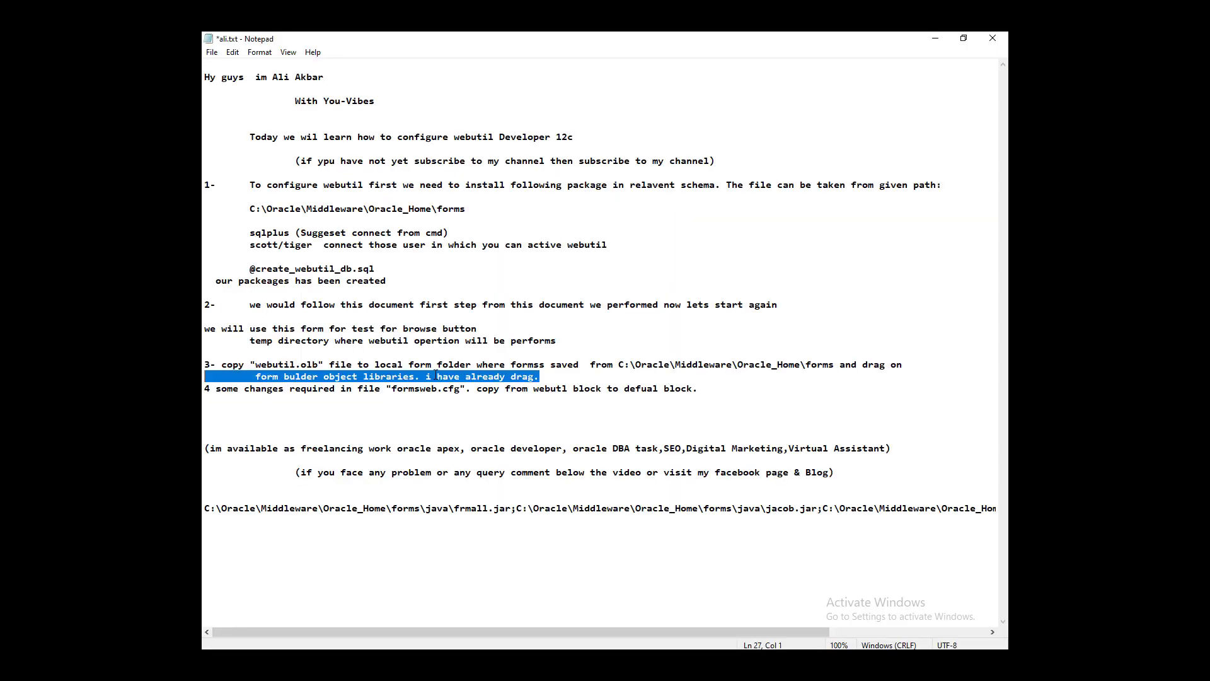
key("End")
key("shift+Left")
key("shift+Left")
key("shift+Left")
key("shift+Left")
key("shift+Left")
key("shift+Left")
key("shift+Left")
key("shift+Left")
key("shift+Left")
key("shift+Left")
key("shift+Left")
key("shift+Left")
key("shift+Left")
key("shift+Left")
key("shift+Left")
key("shift+Left")
key("shift+Left")
key("shift+Left")
key("shift+Left")
key("shift+Left")
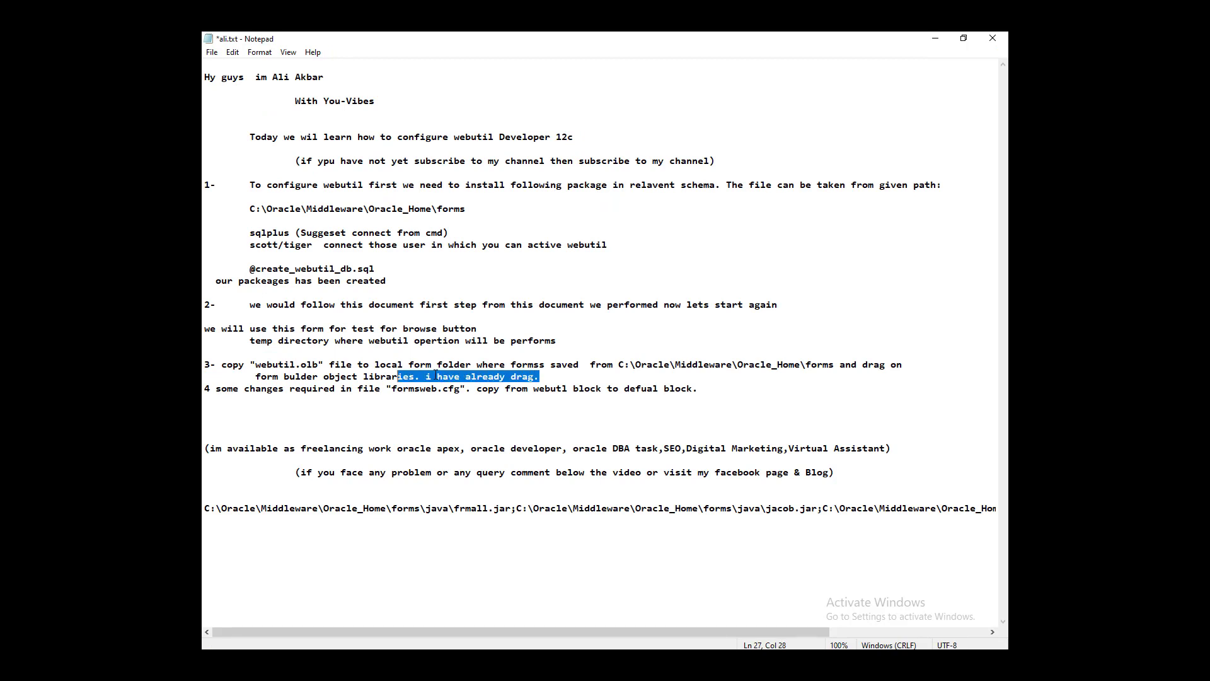
key("shift+Left")
key("shift+Left")
key("shift+Left")
key("shift+Left")
key("shift+Left")
key("shift+Left")
key("shift+Right")
key("alt+Tab")
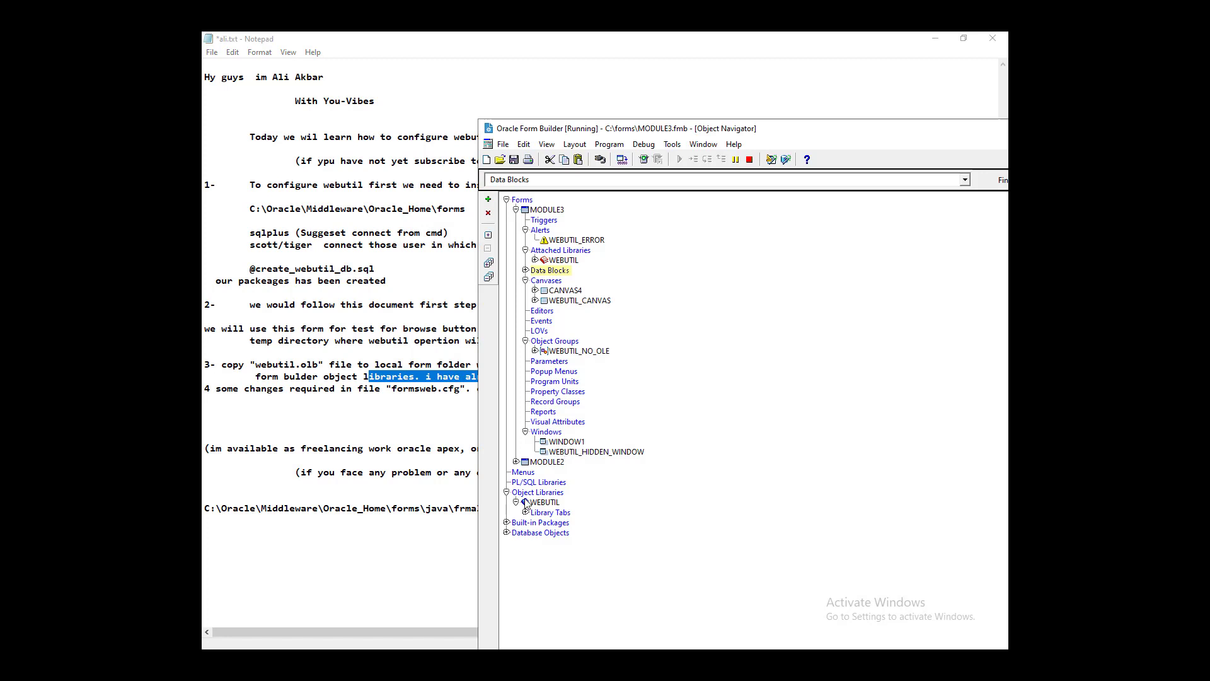
left_click(543, 503)
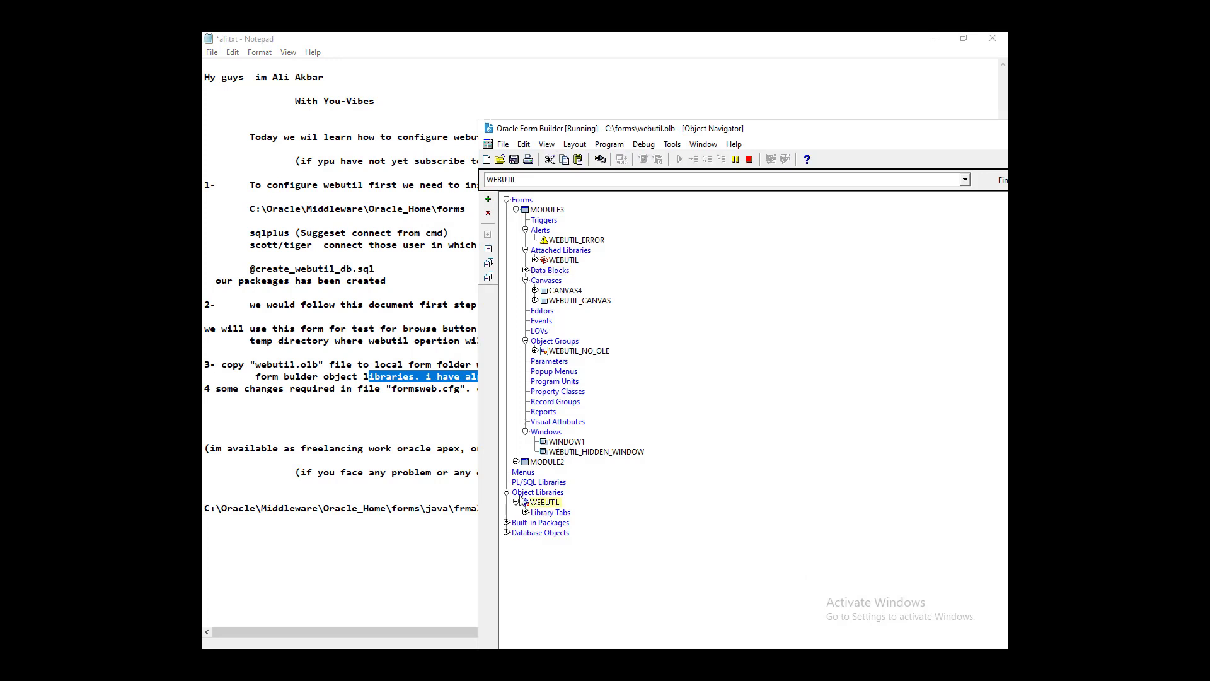
left_click(416, 365)
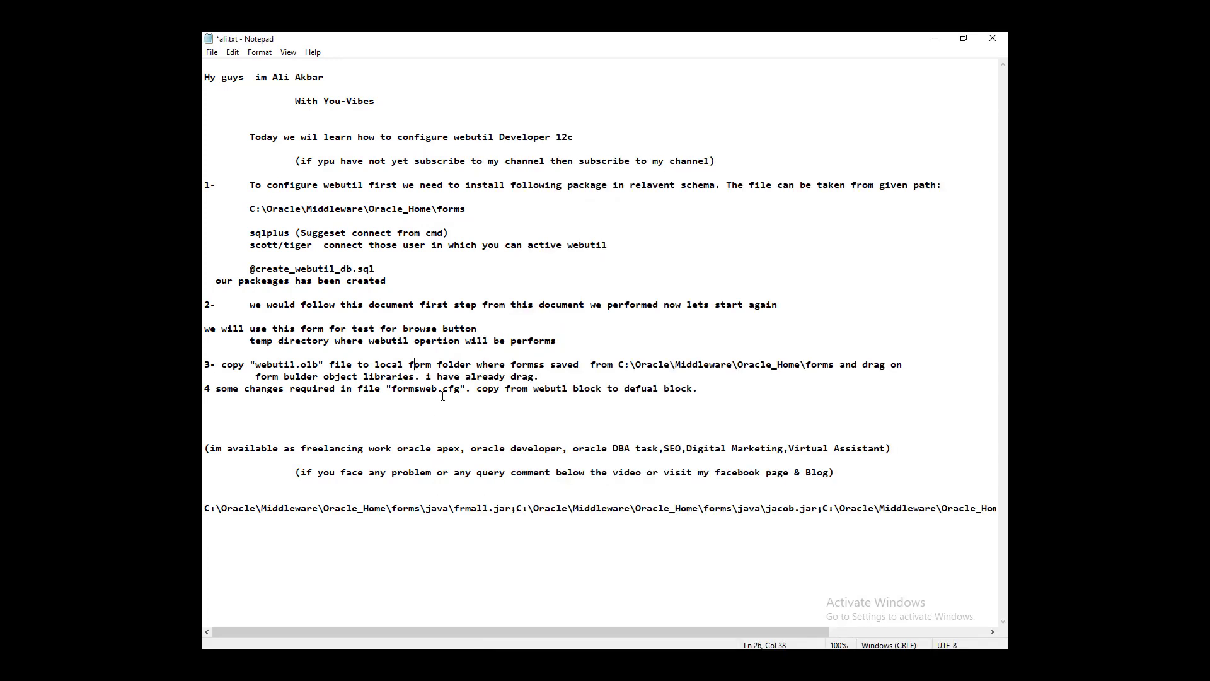
Add a dash after the 4 so the fourth note step begins '4-'
key("End")
key("shift+Home")
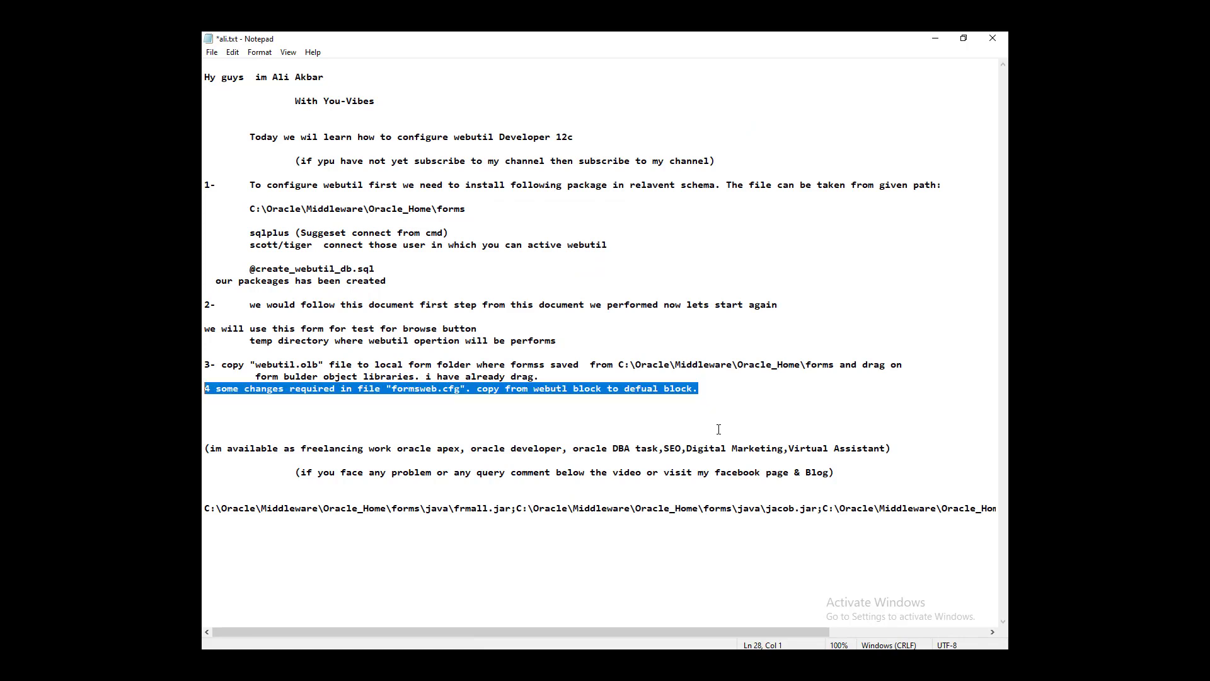
key("End")
key("shift+Home")
key("End")
key("shift+Home")
key("End")
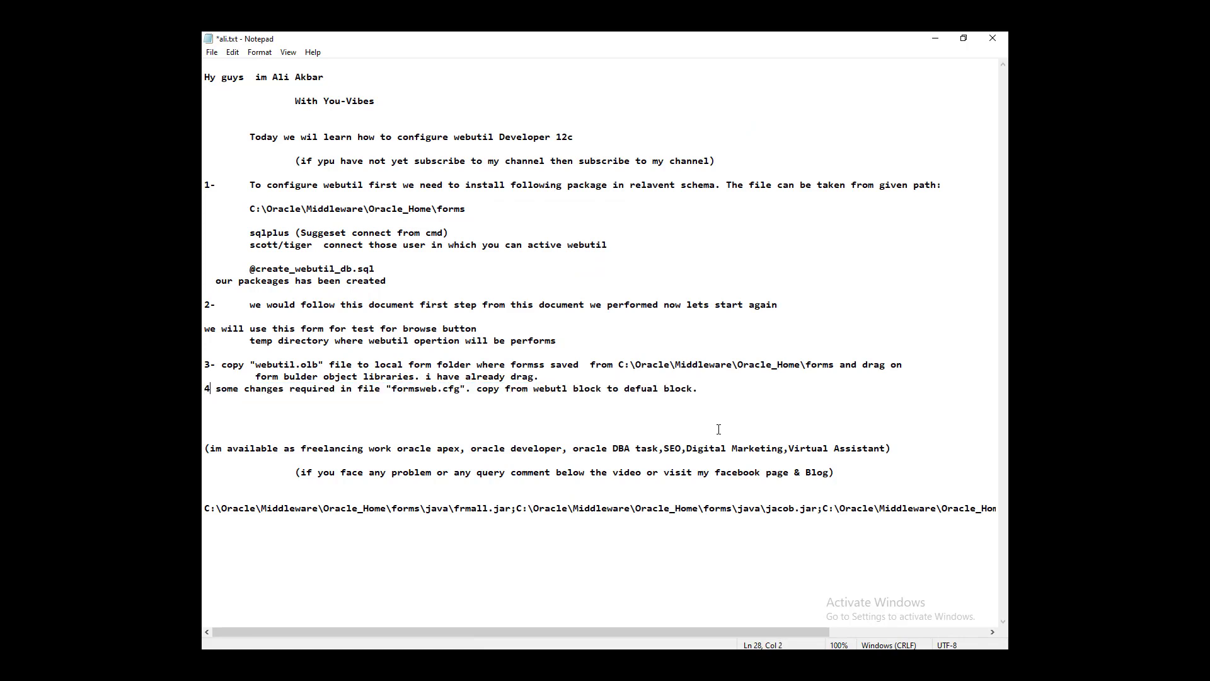
type("-")
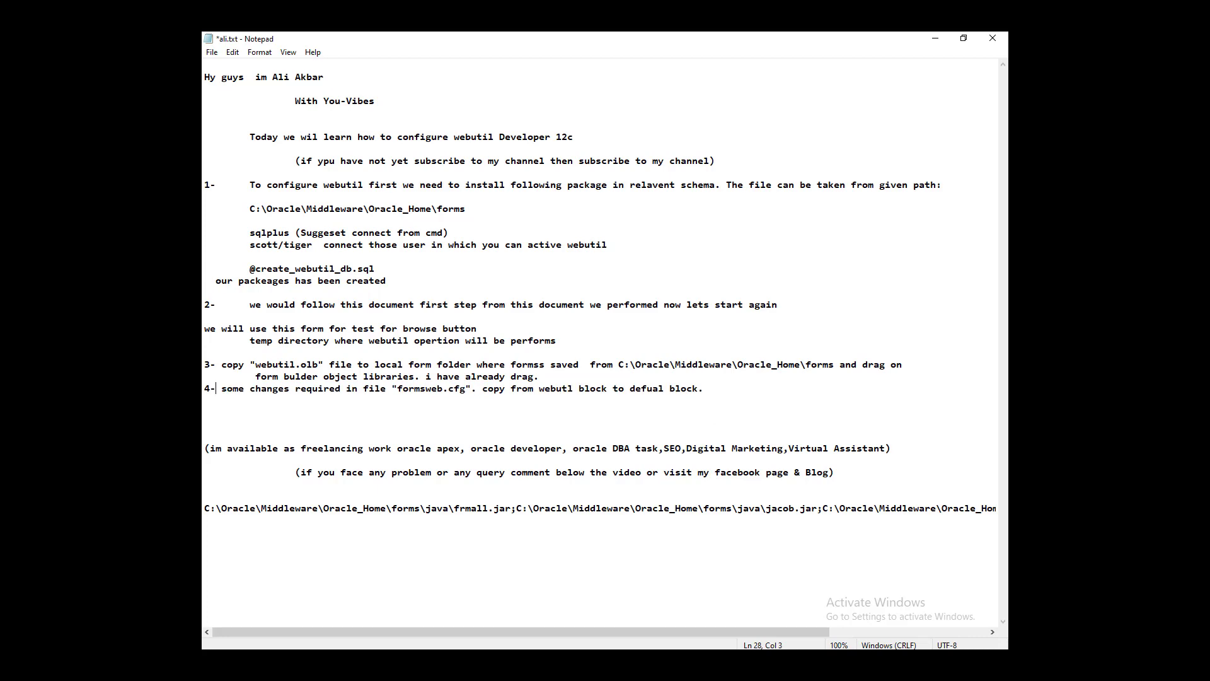
Copy the WebUtil setting lines from the [webutil] section of formsweb.cfg
left_click(708, 611)
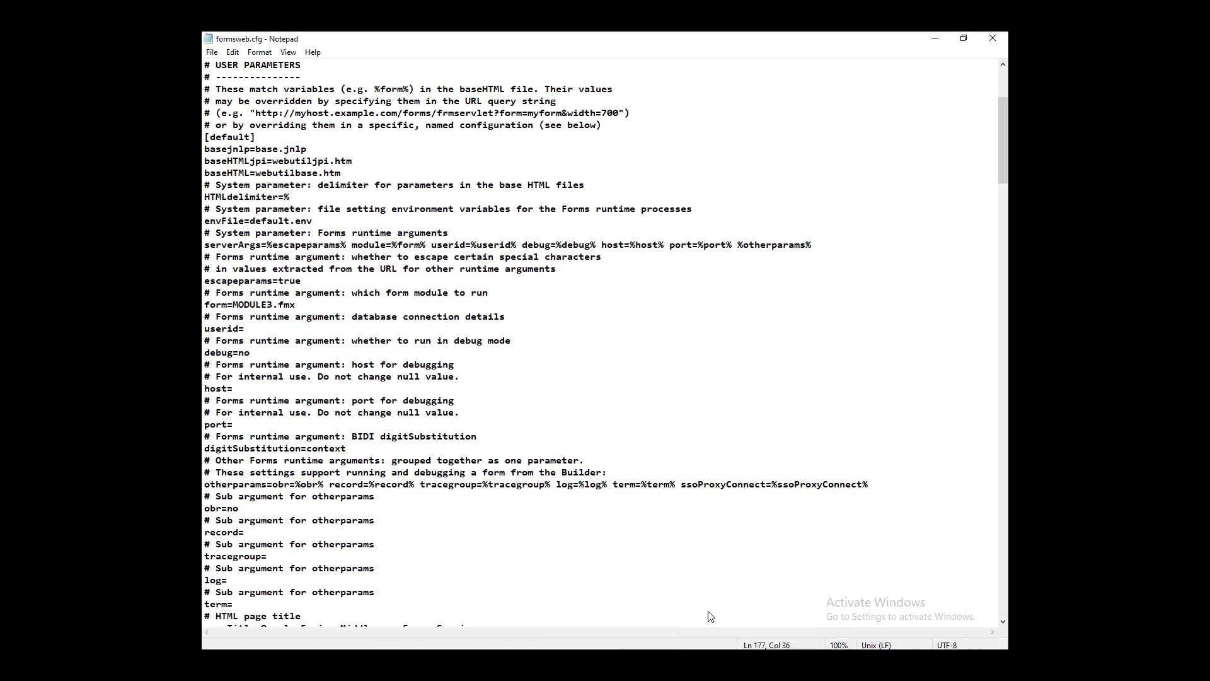
left_click(416, 341)
scroll(426, 337, "down", 18)
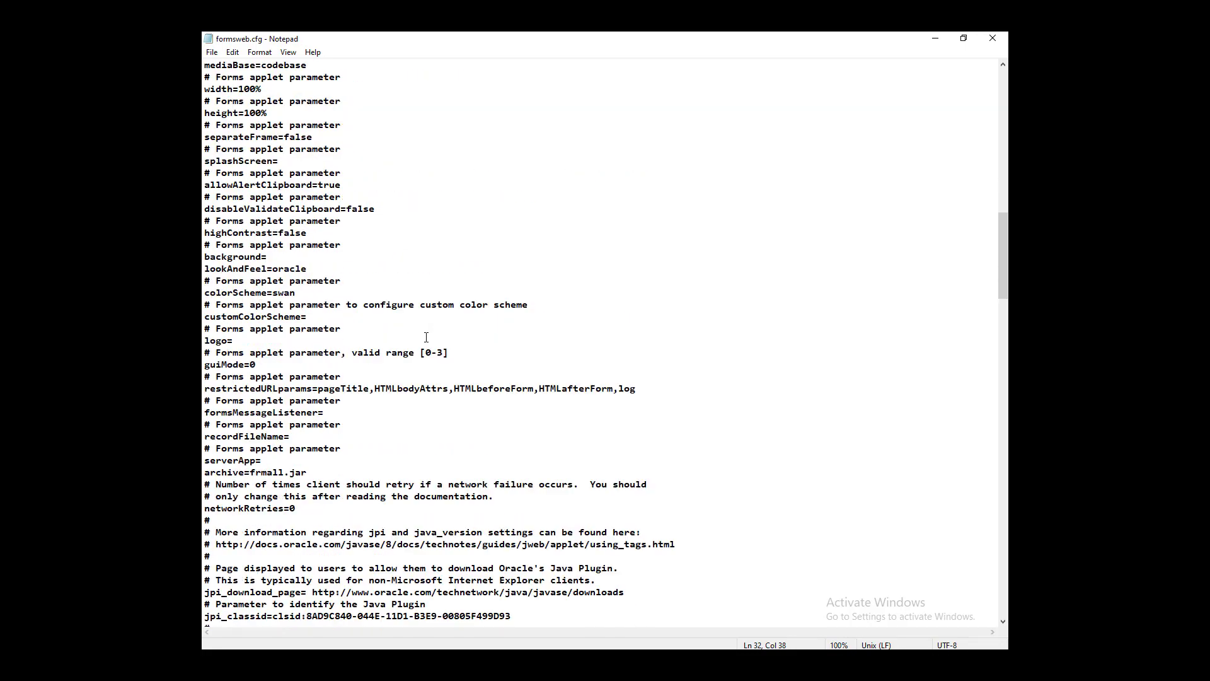
scroll(426, 337, "down", 20)
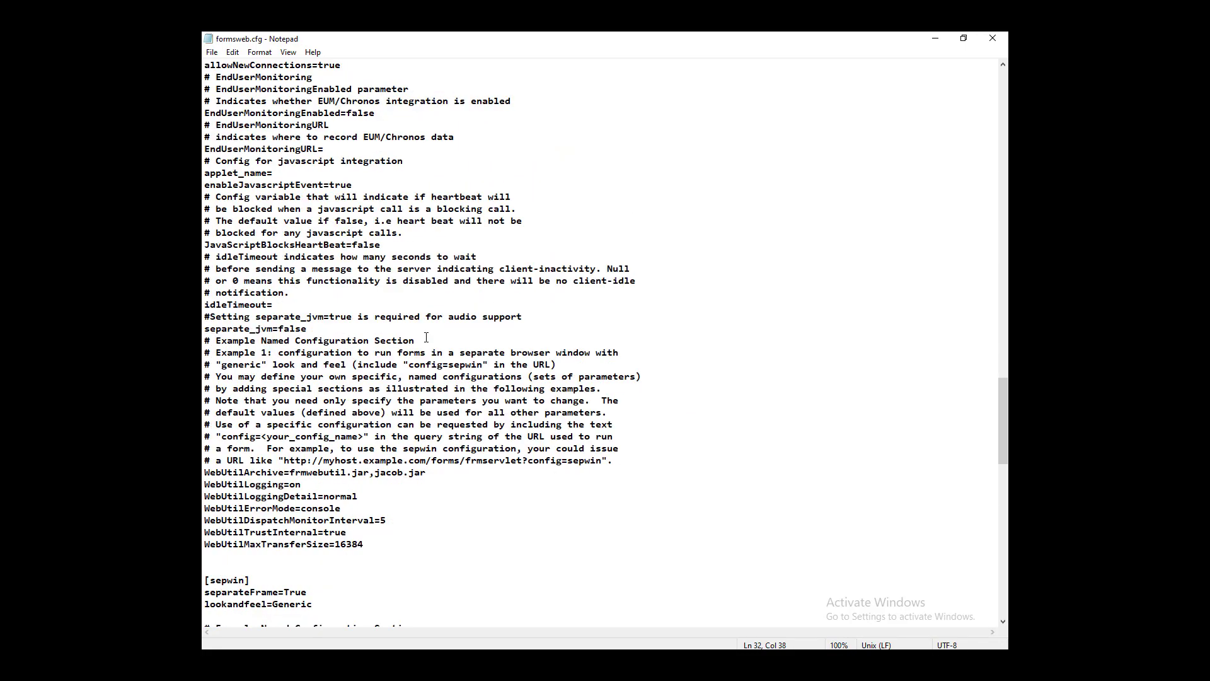
scroll(426, 337, "down", 8)
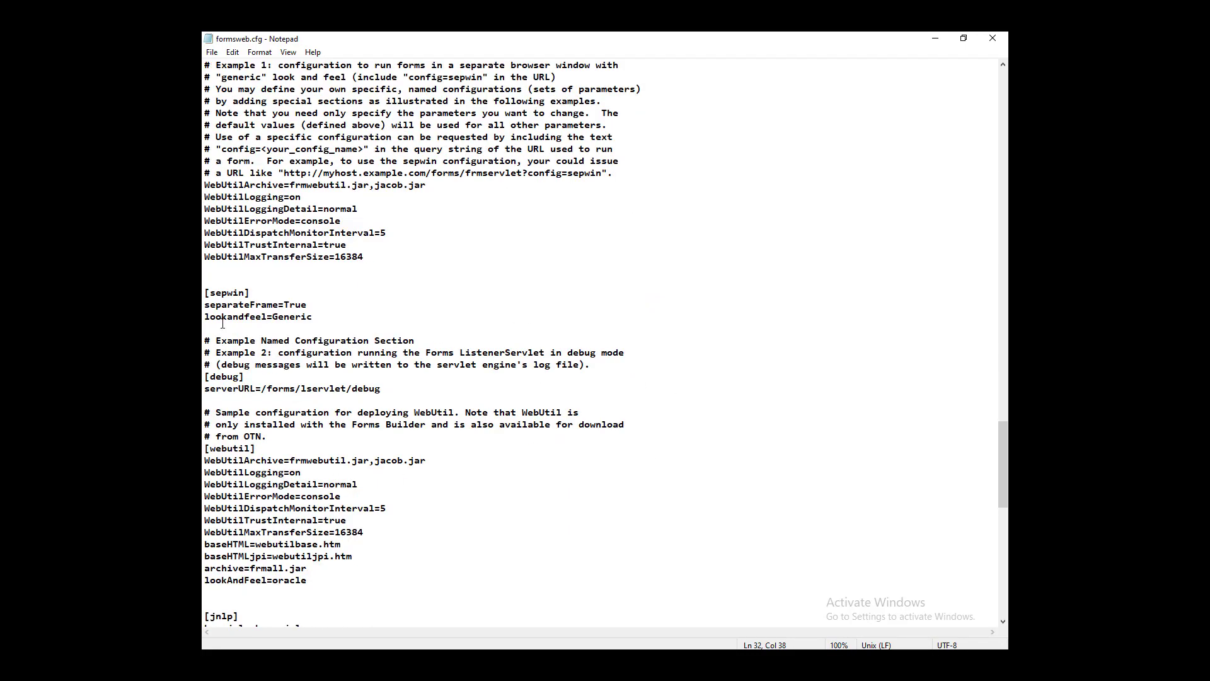
scroll(218, 311, "down", 5)
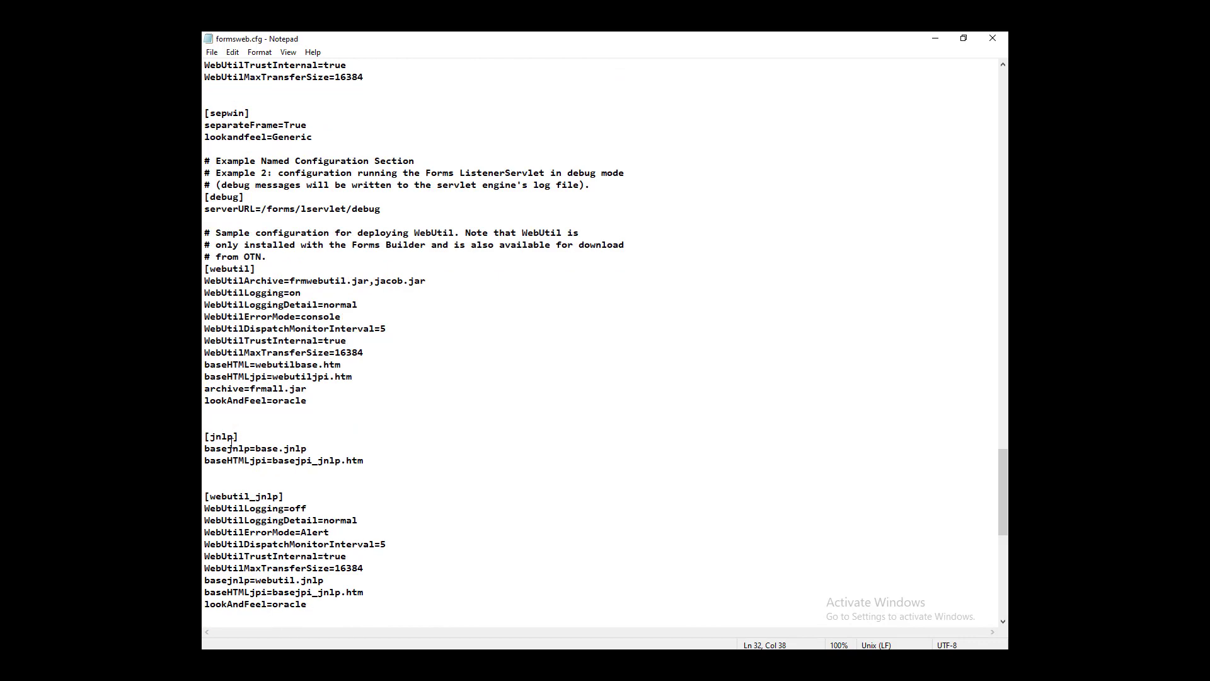
left_click_drag(259, 268, 365, 357)
left_click(268, 273)
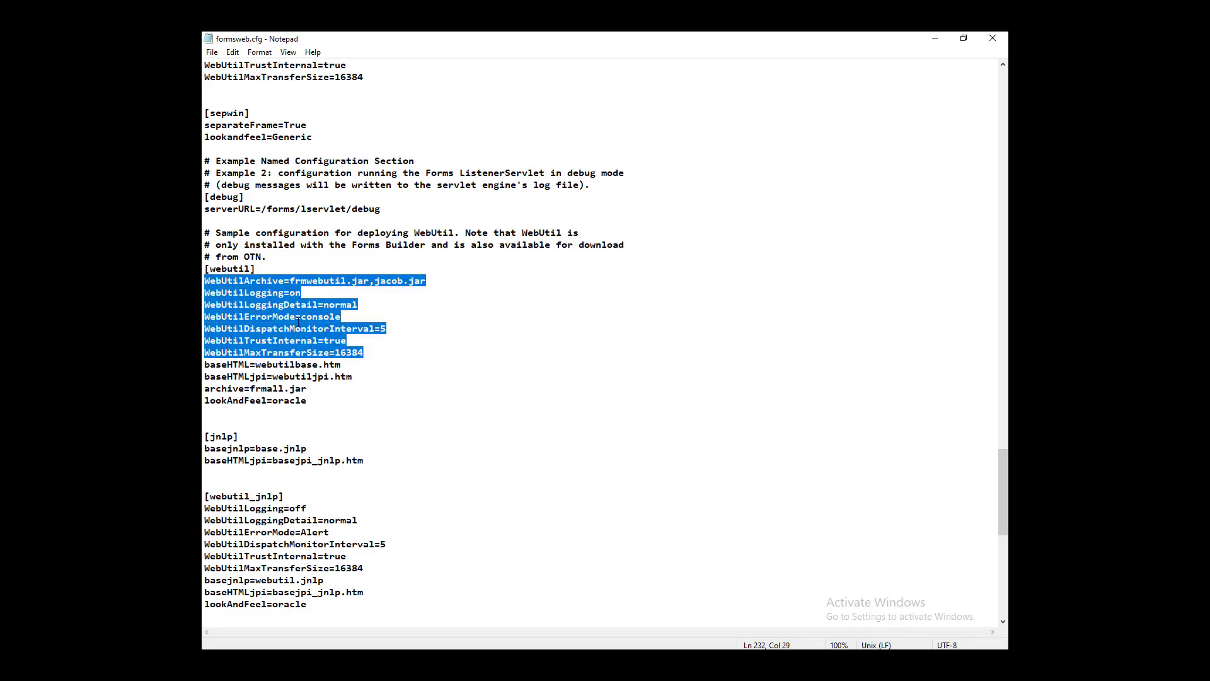
right_click(298, 322)
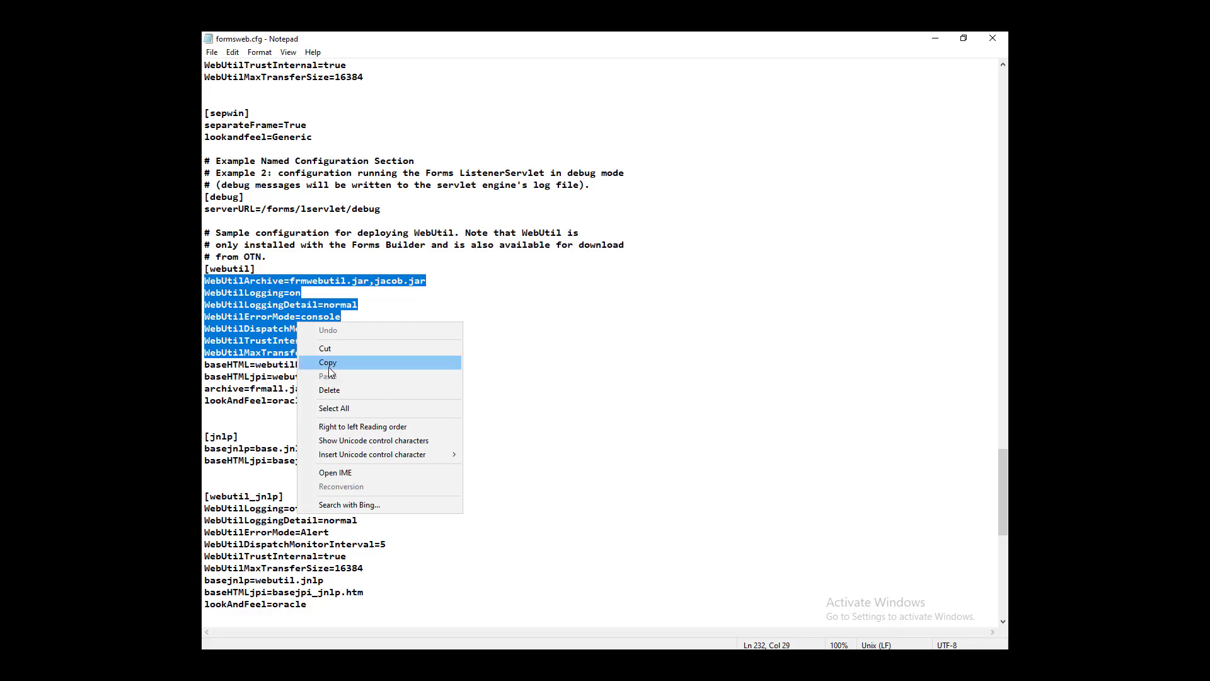
left_click(328, 363)
left_click(404, 354)
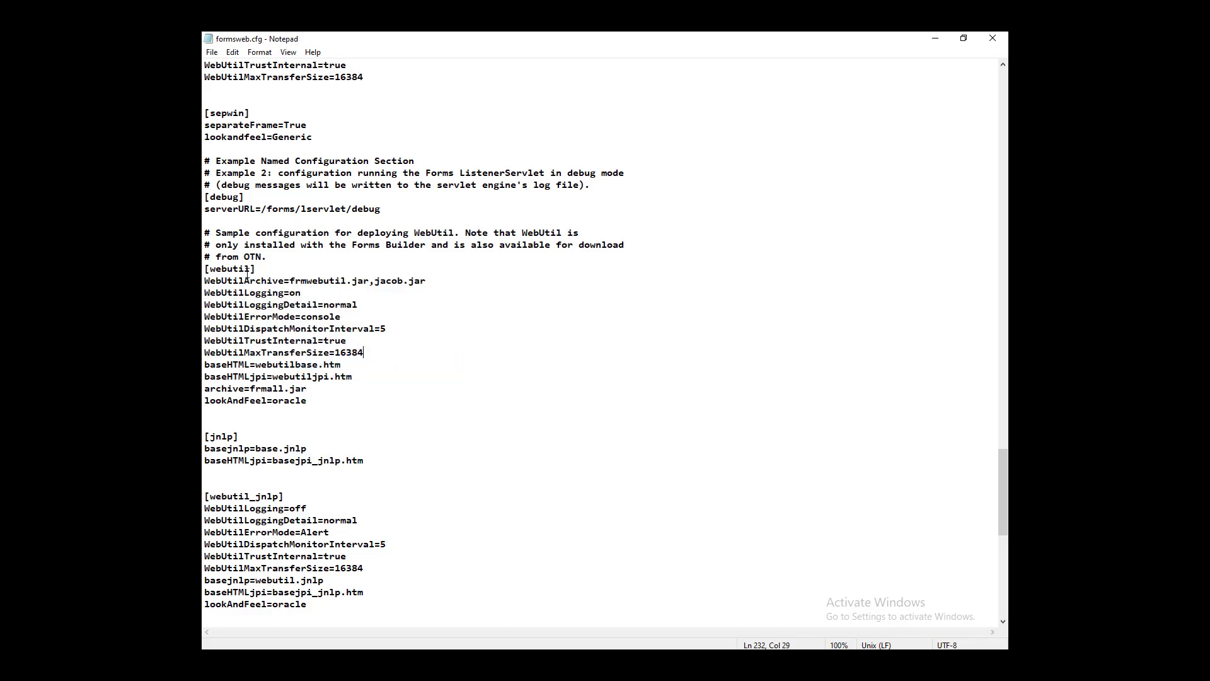
Add a new line reading 'pasete' after WebUtilMaxTransferSize=16384, above [sepwin]
left_click_drag(259, 272, 203, 269)
scroll(281, 313, "up", 20)
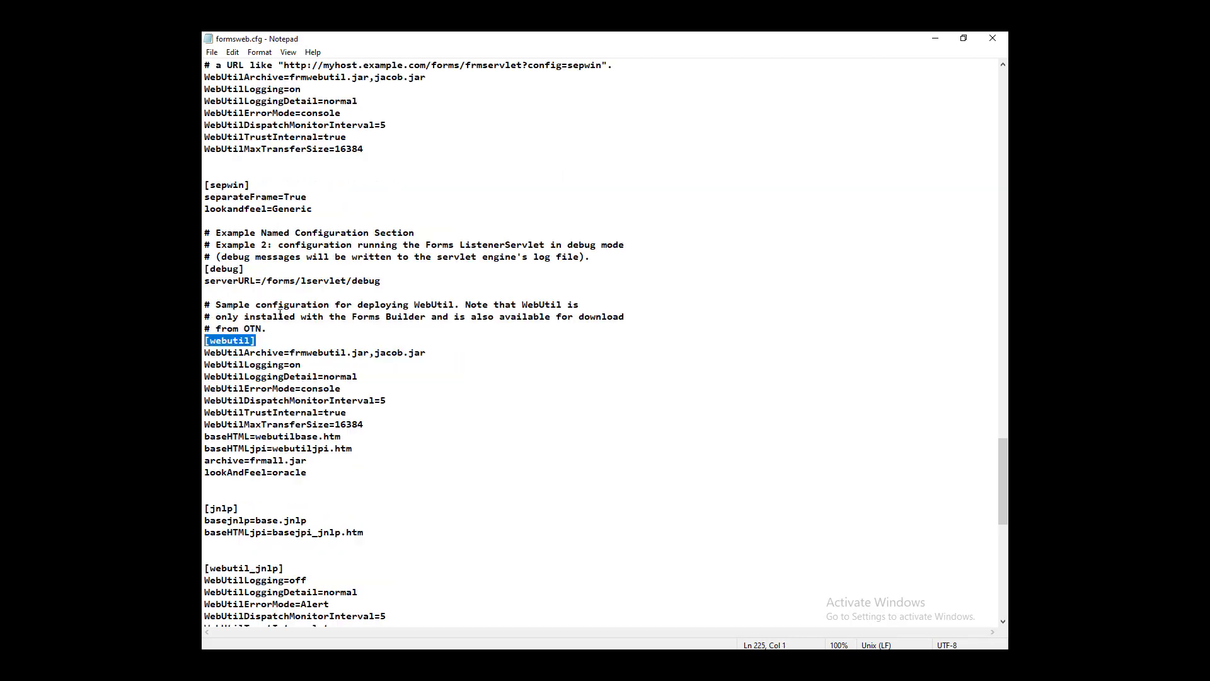
scroll(281, 313, "up", 20)
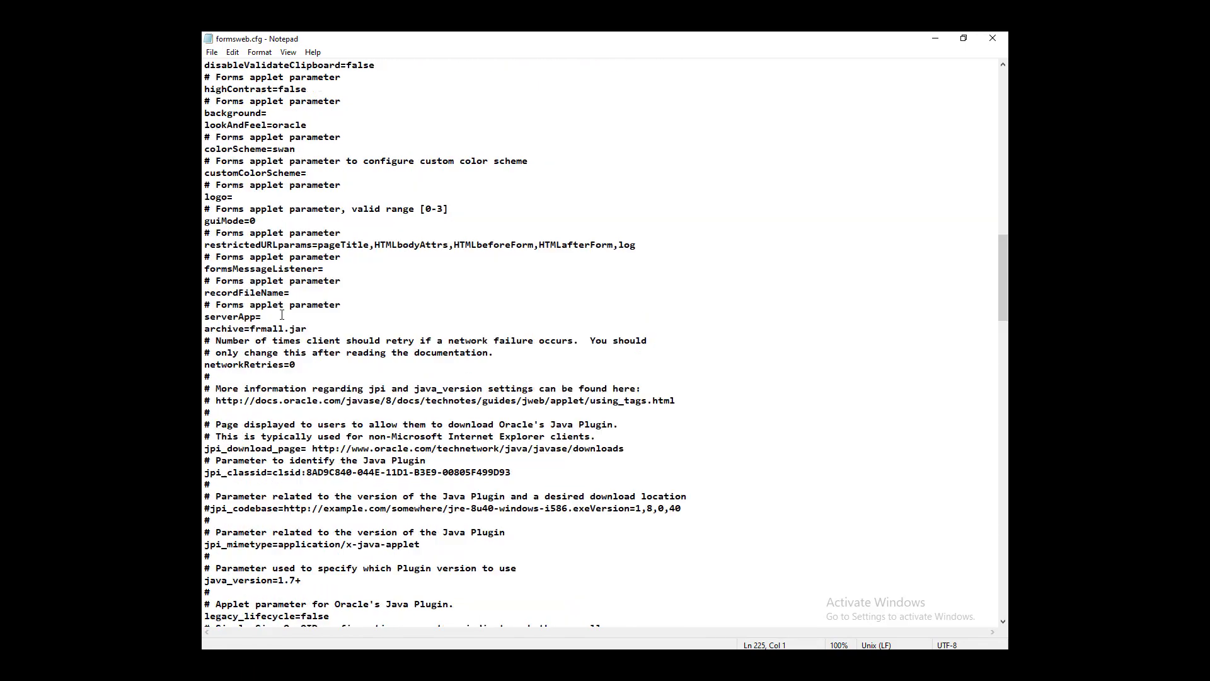
scroll(282, 315, "up", 6)
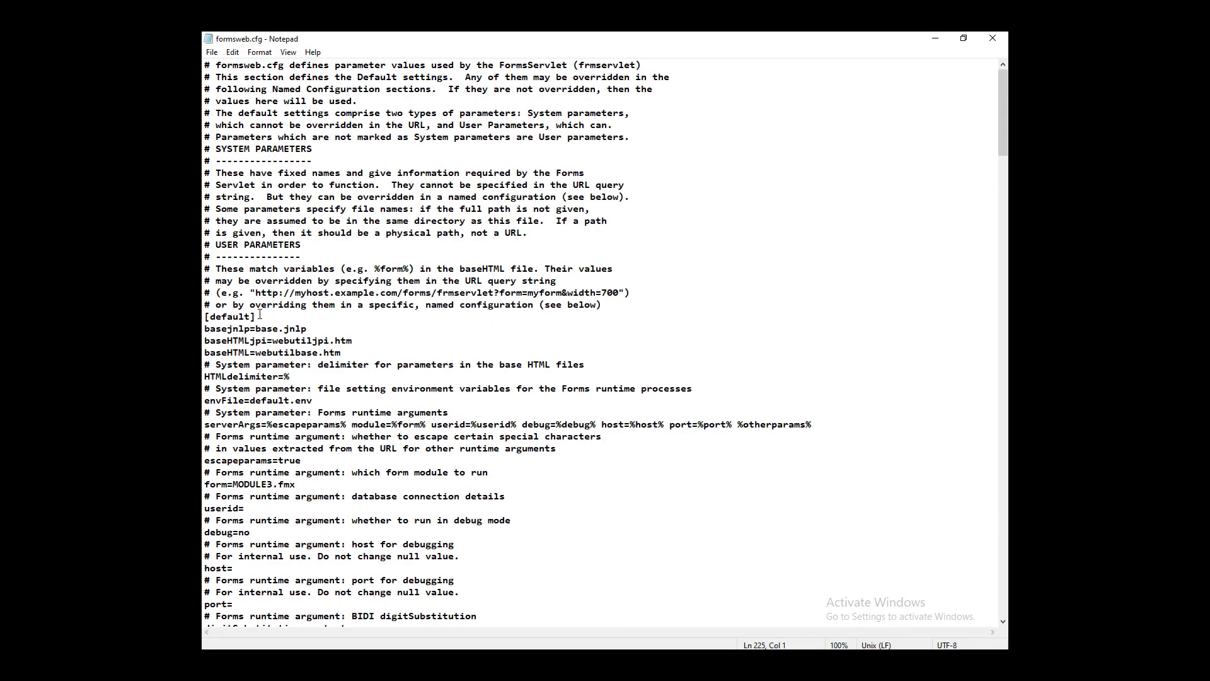
left_click_drag(259, 317, 204, 317)
scroll(323, 402, "down", 5)
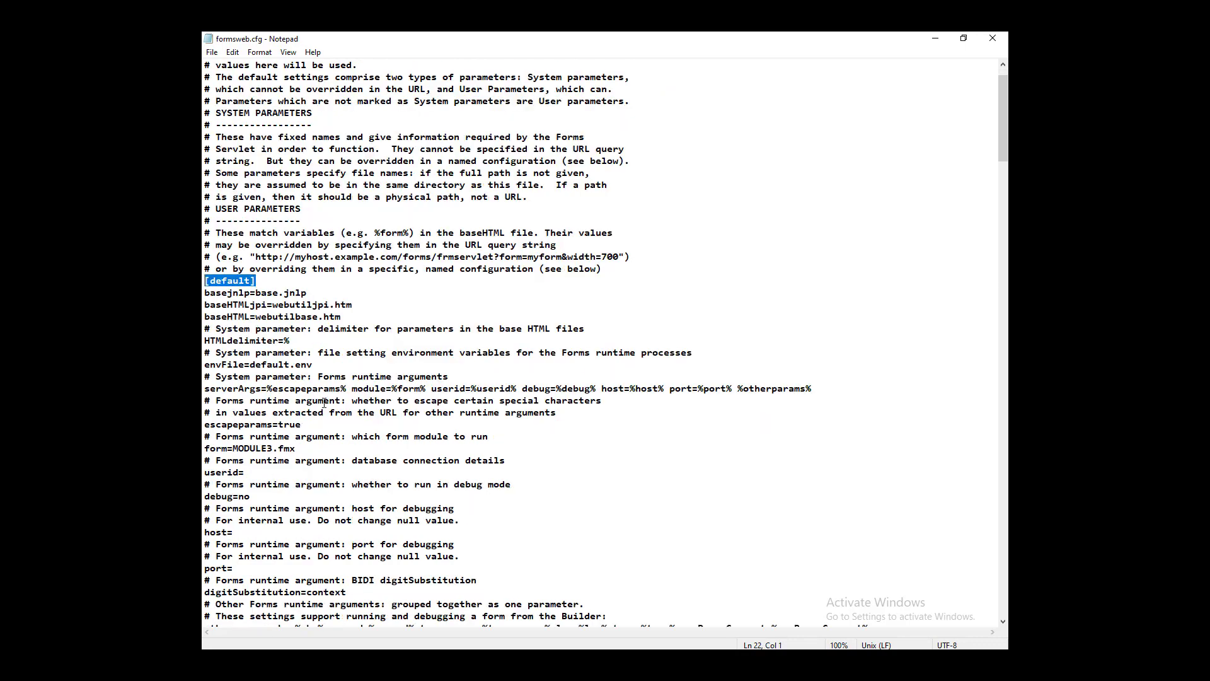
scroll(323, 402, "down", 20)
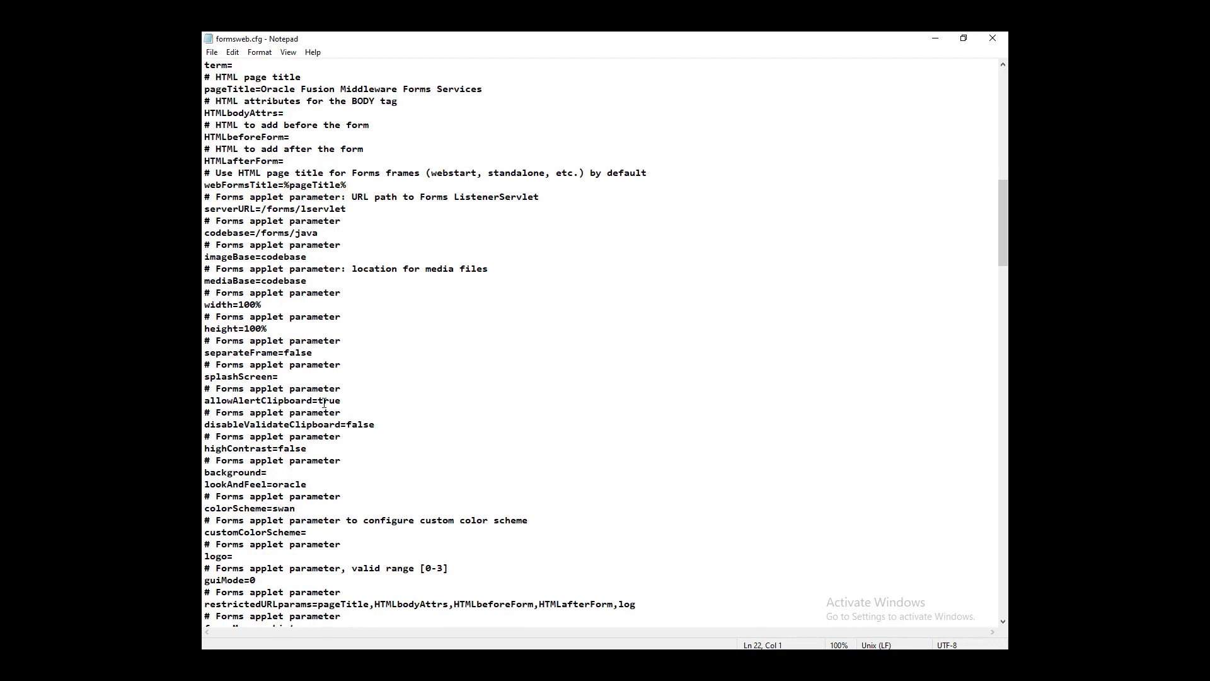
scroll(323, 402, "down", 20)
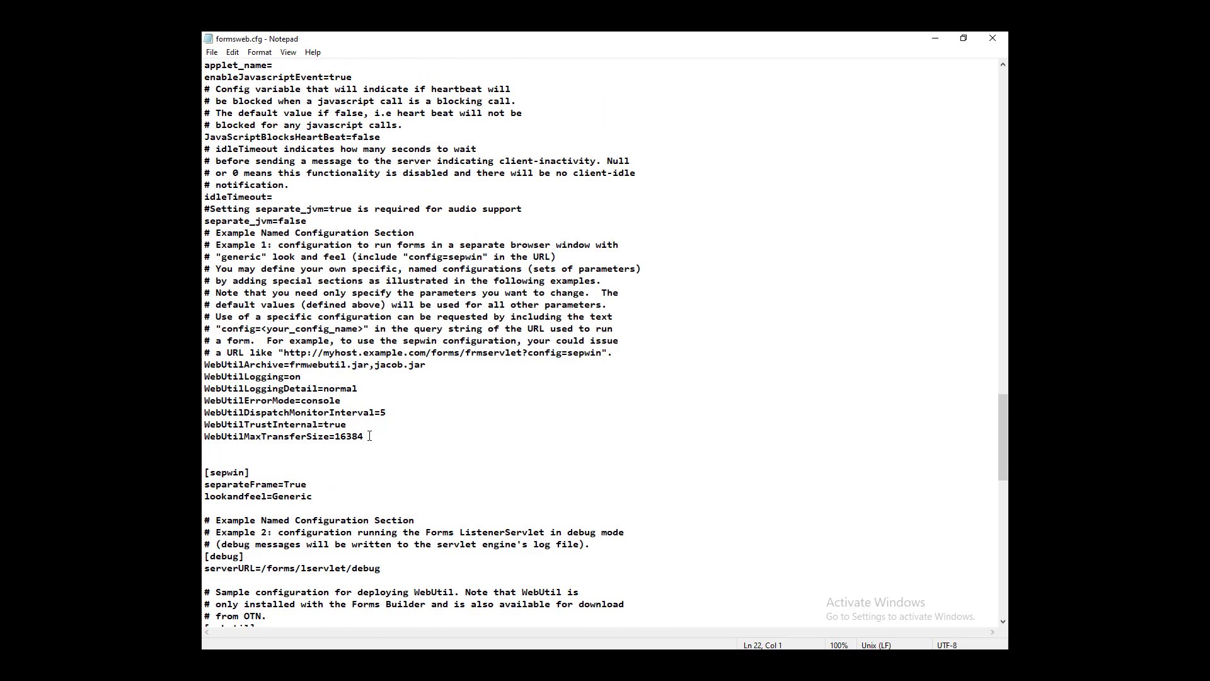
left_click(370, 436)
key("Return")
key("Return")
type("pasete")
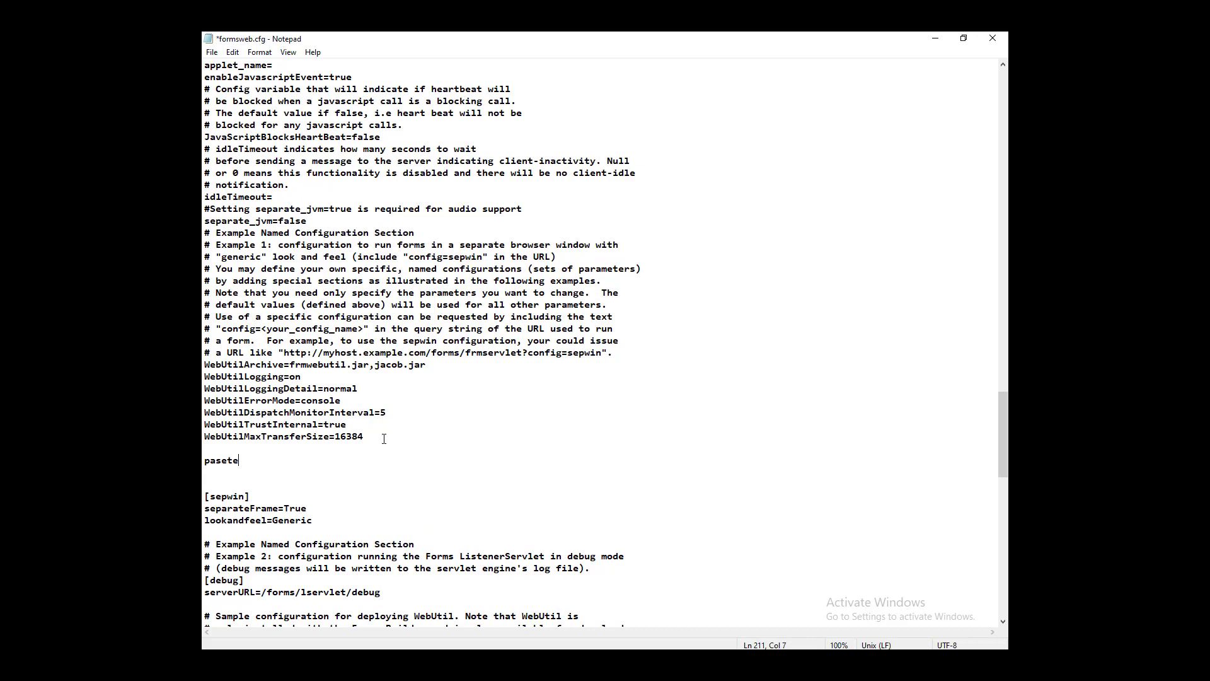